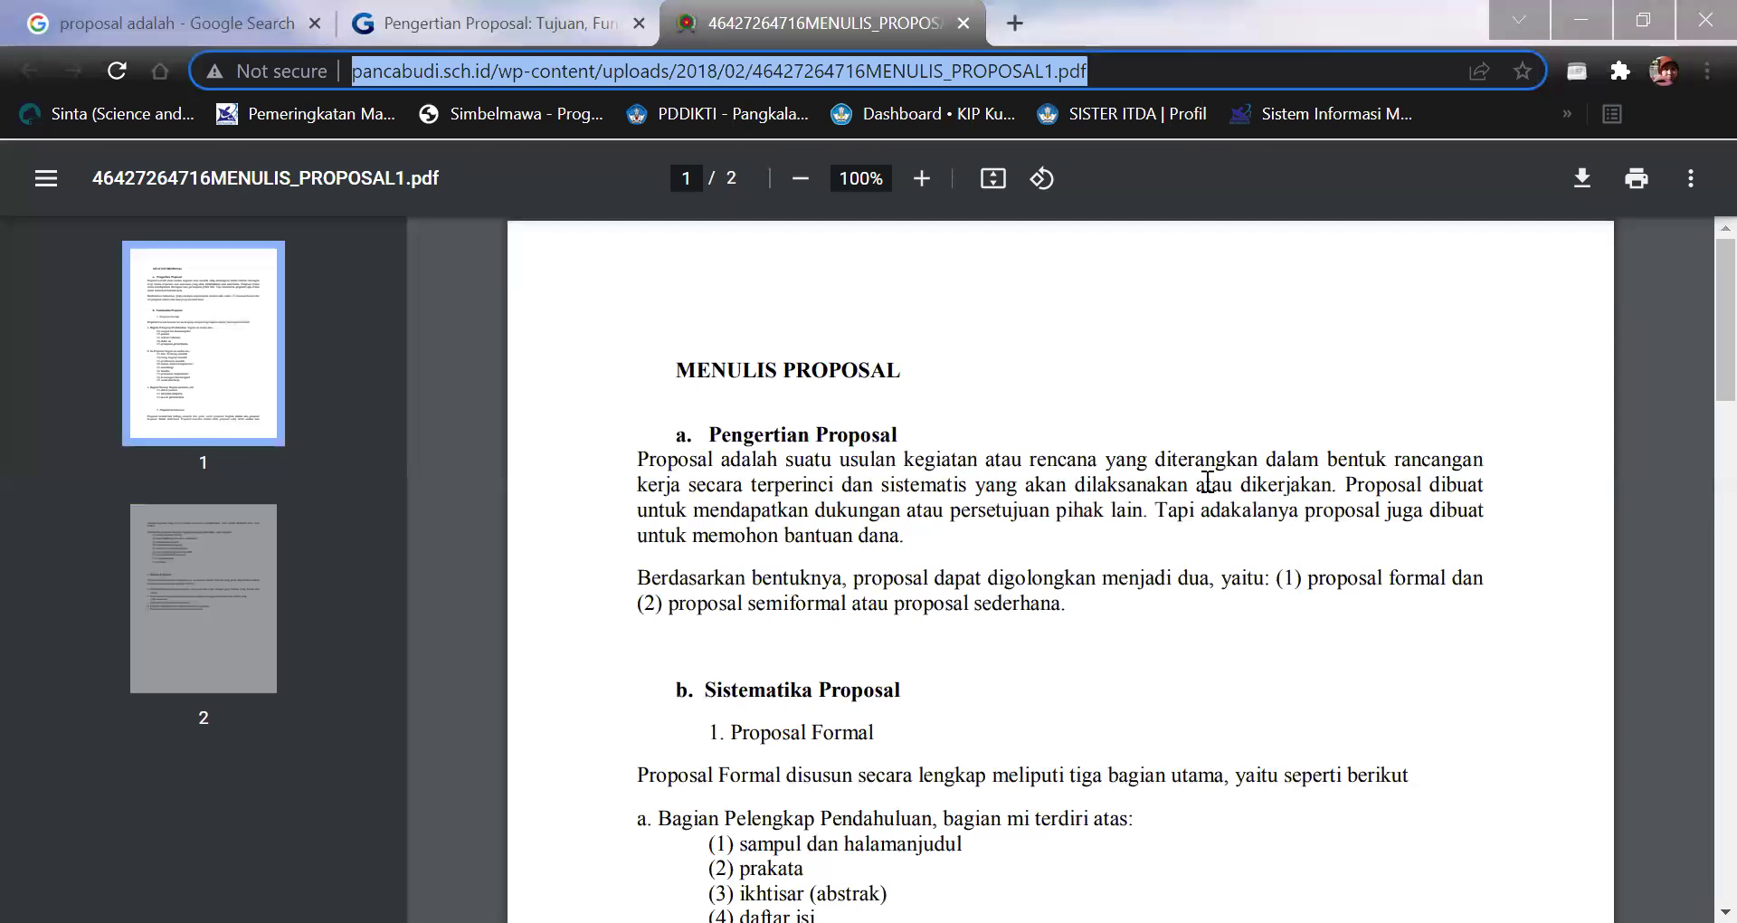
Examine the Gramedia article on proposals, checking its title, author credit, table of contents and Pengertian Proposal section.
click(468, 10)
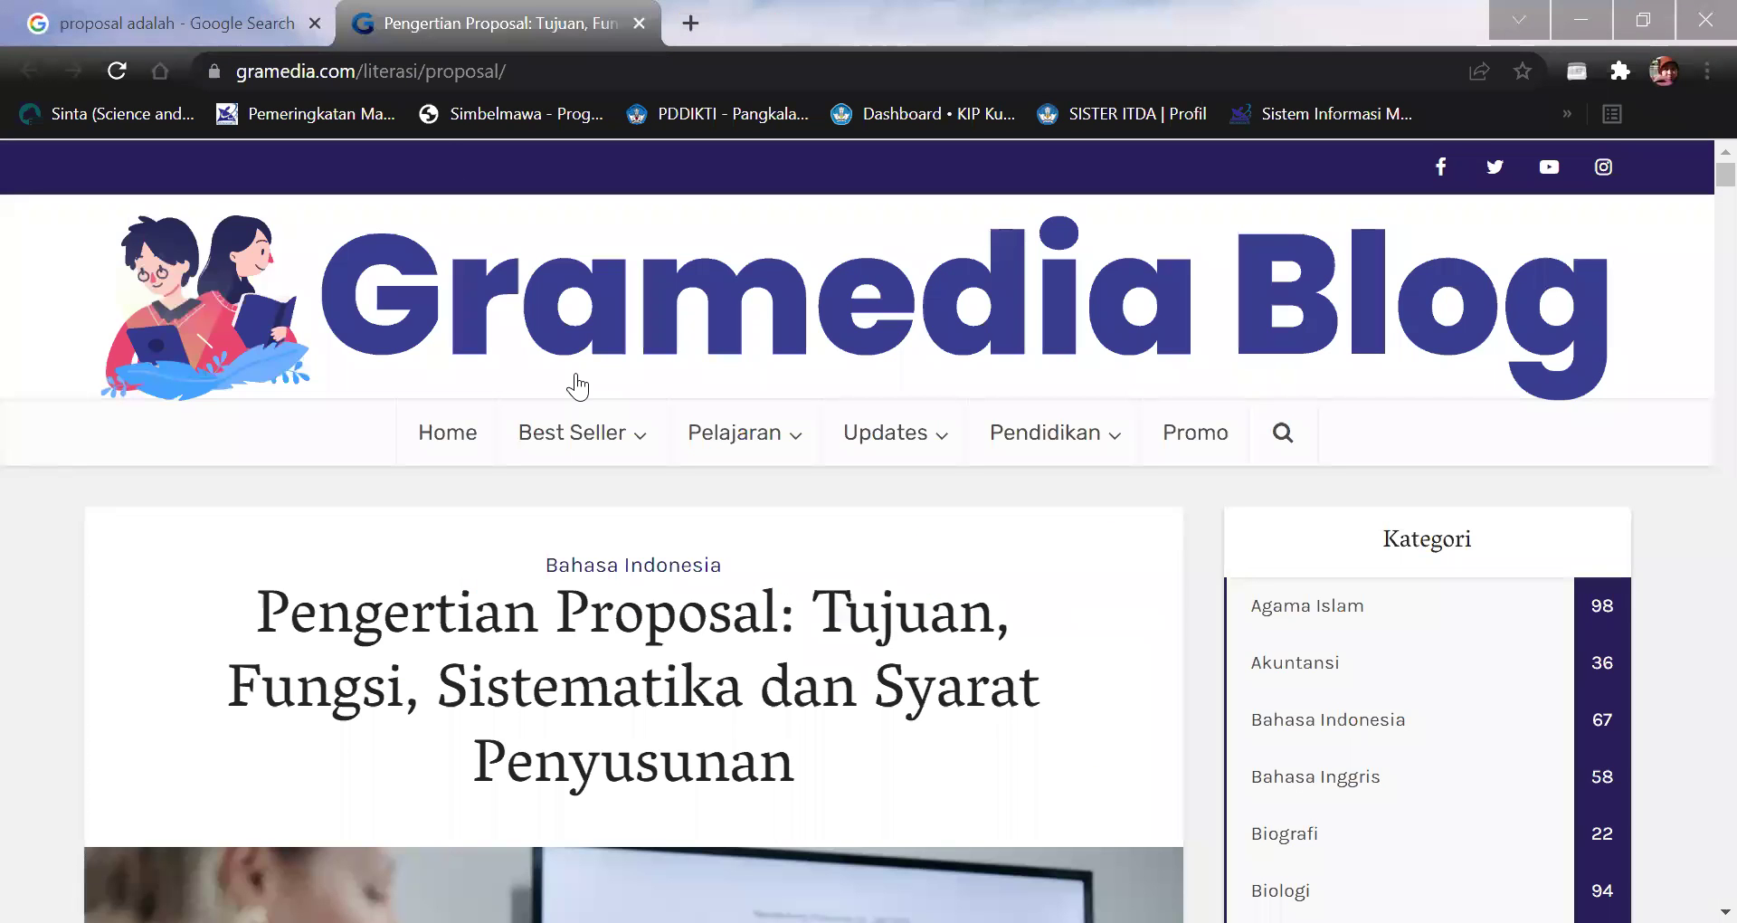
scroll(442, 655, down, 10)
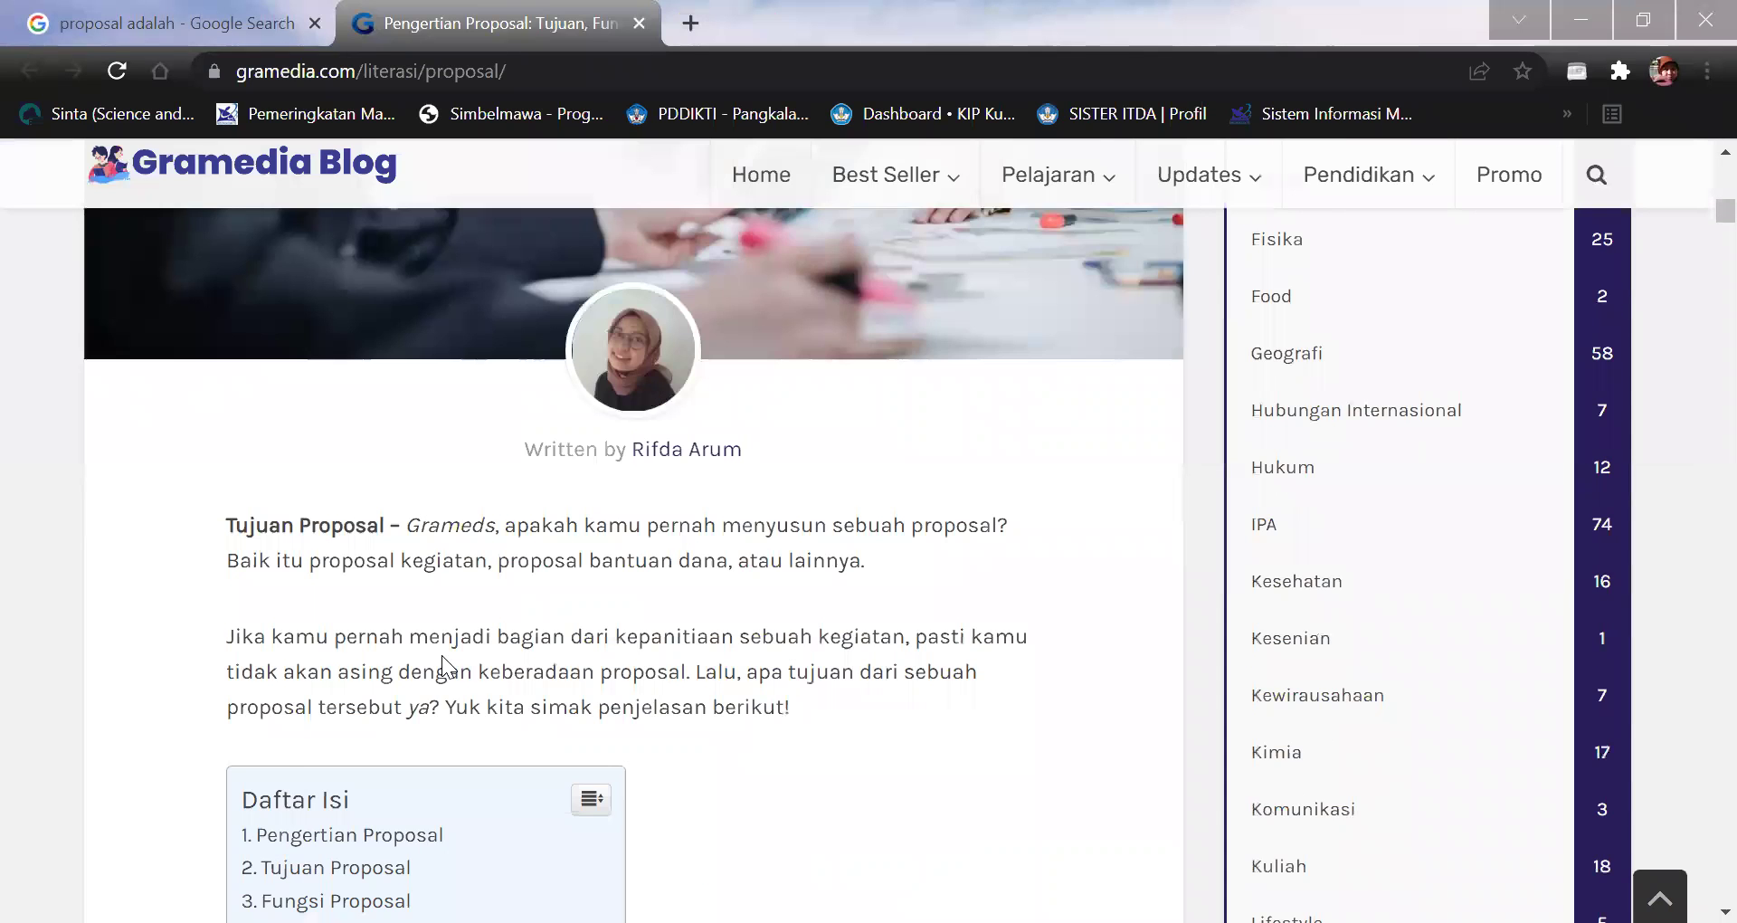
scroll(432, 624, down, 2)
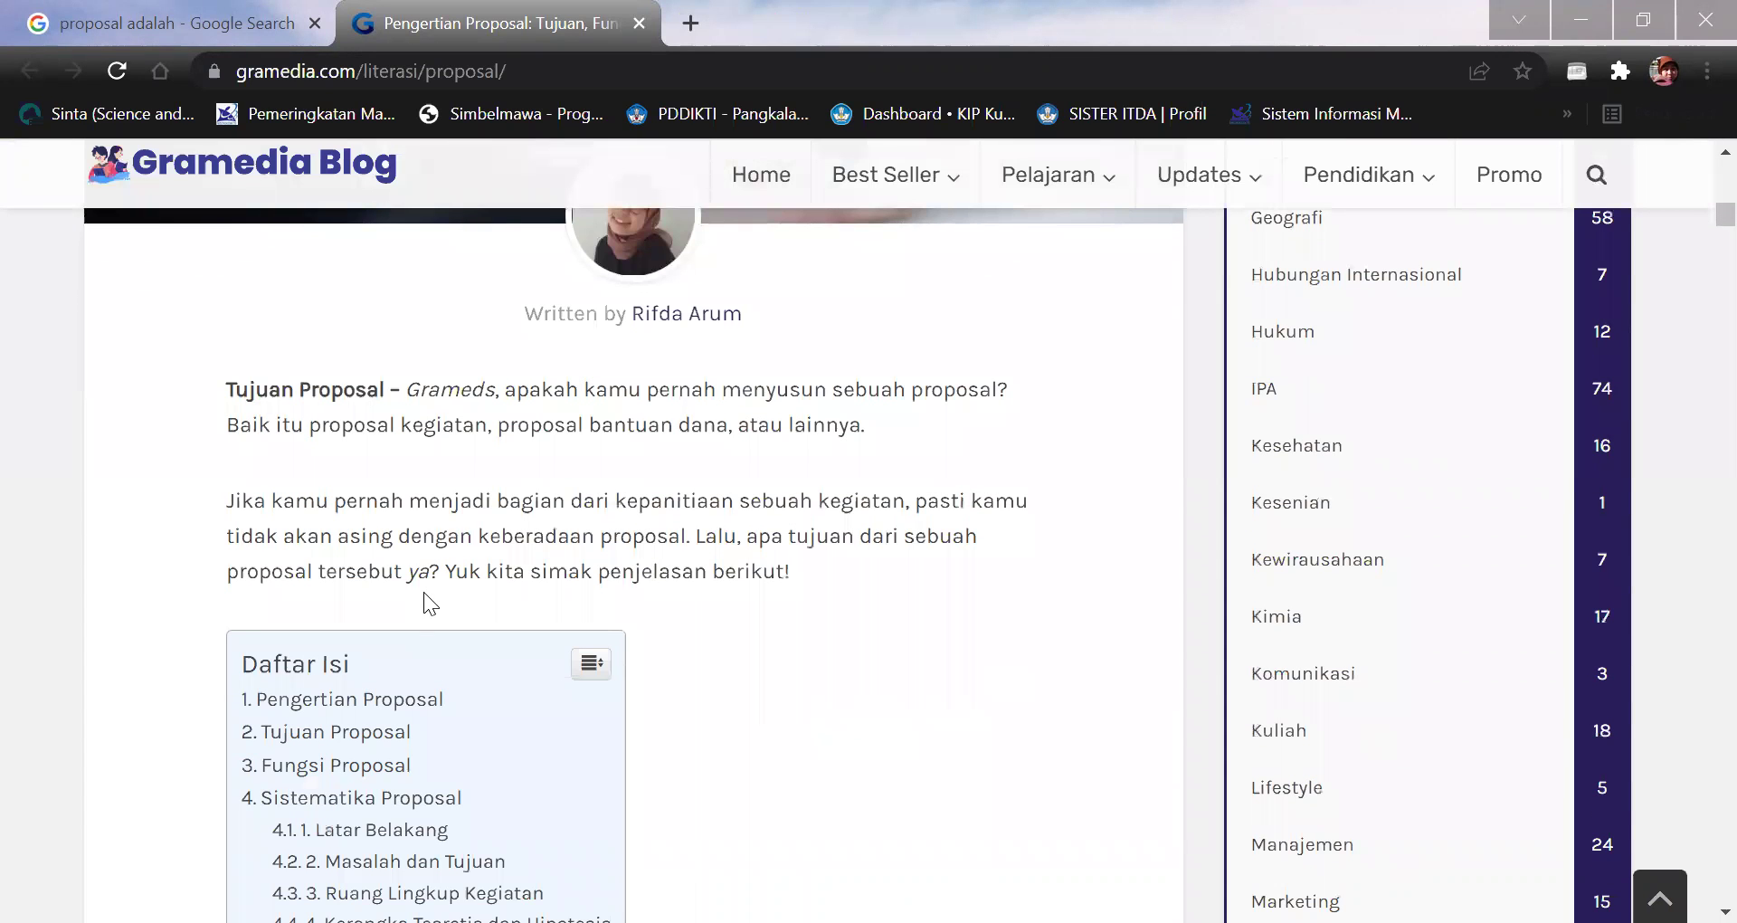
scroll(424, 595, down, 2)
scroll(427, 597, down, 5)
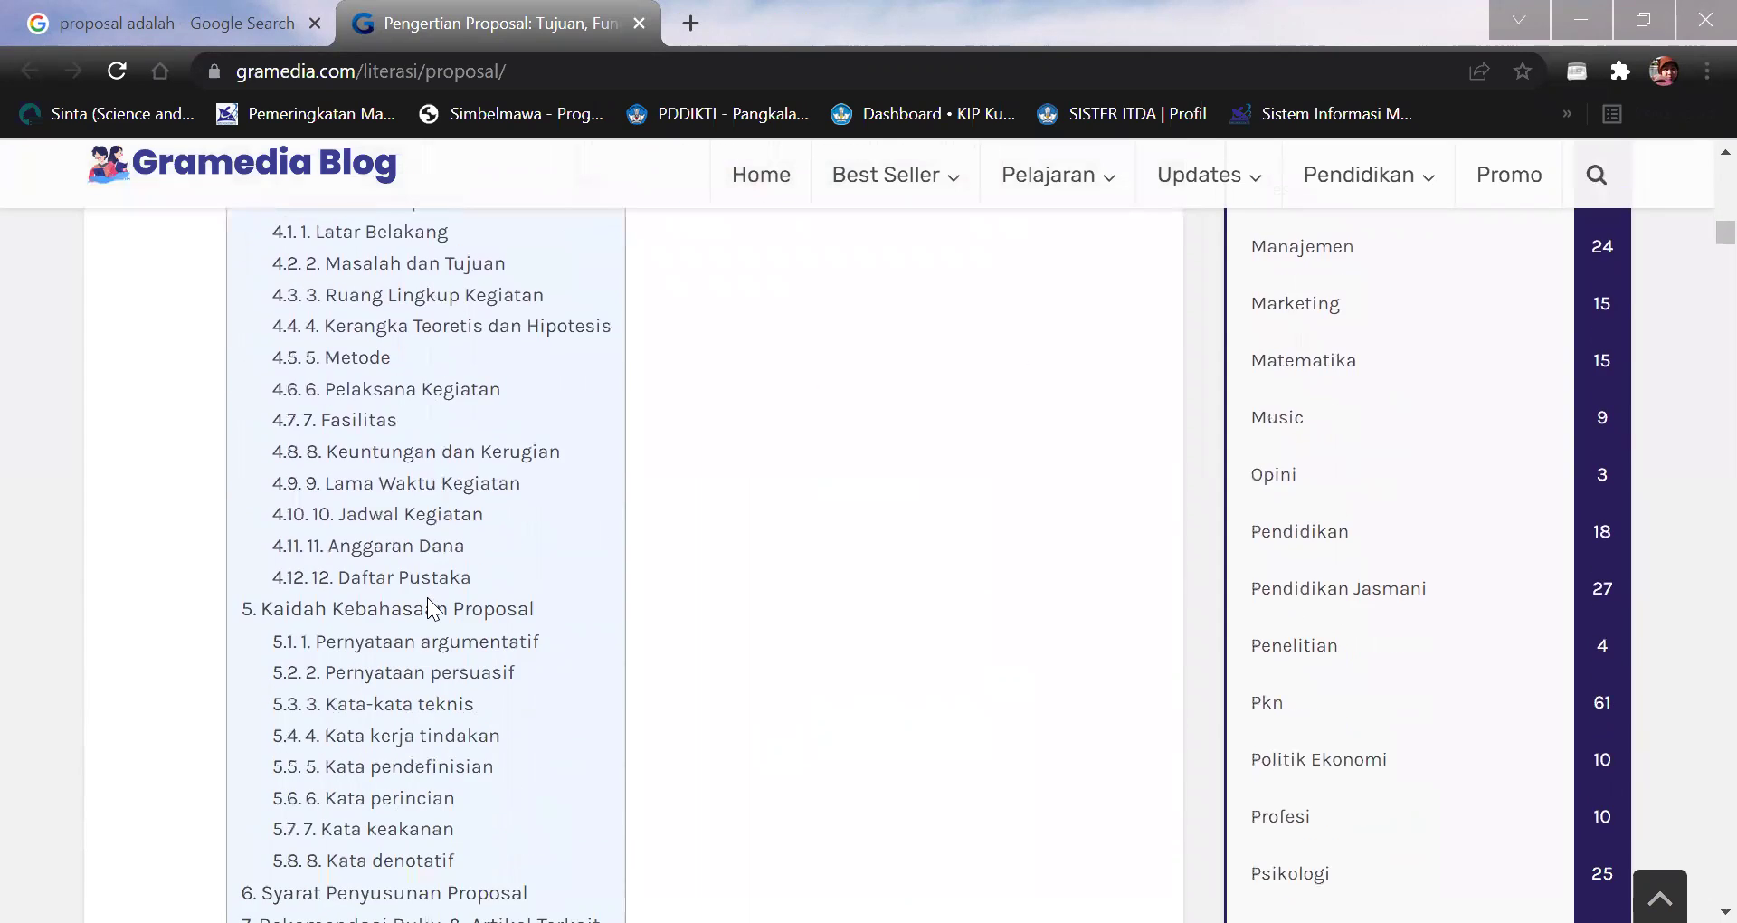
scroll(427, 597, down, 4)
scroll(419, 453, down, 6)
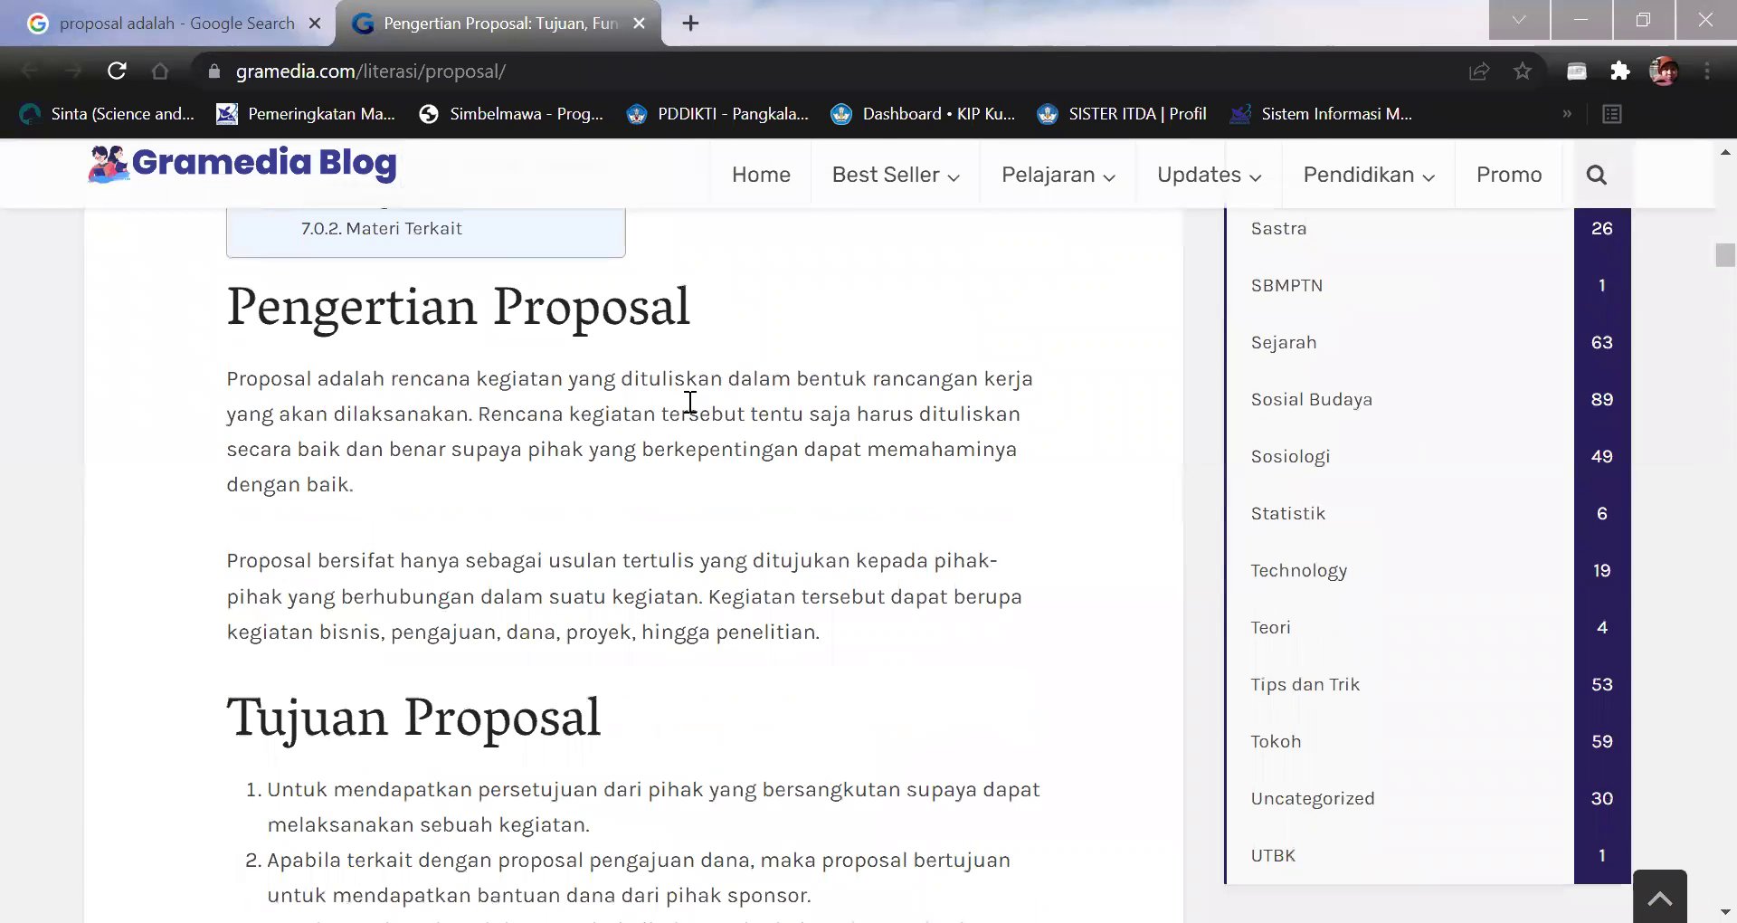
scroll(776, 613, up, 15)
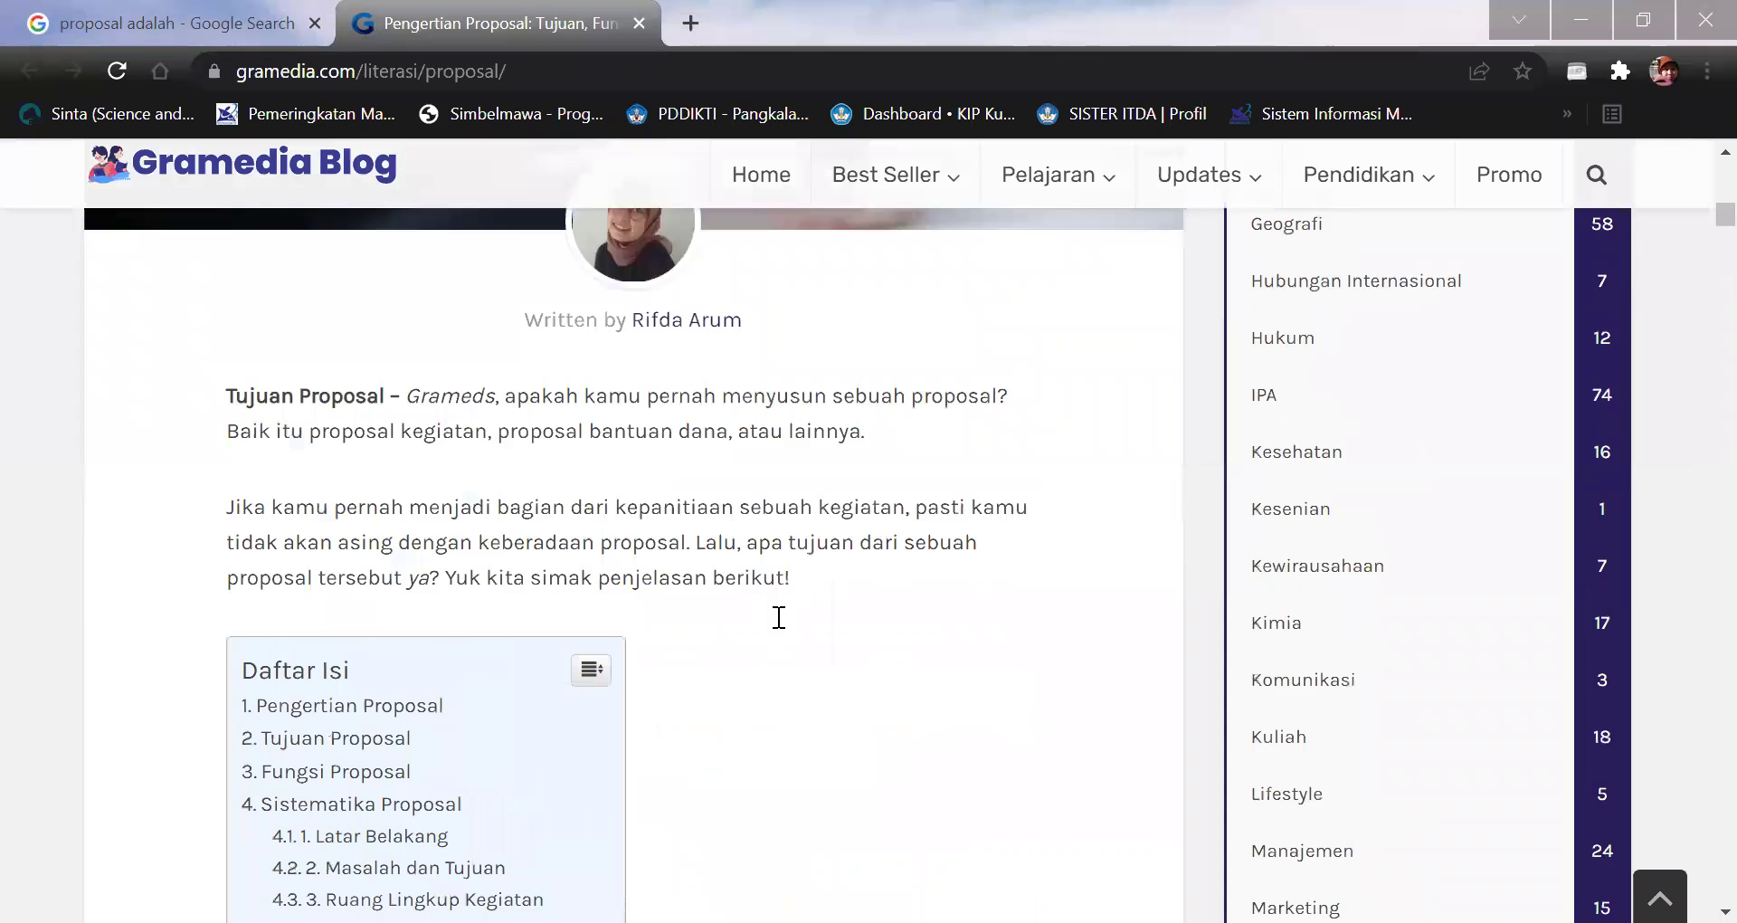
scroll(778, 617, up, 3)
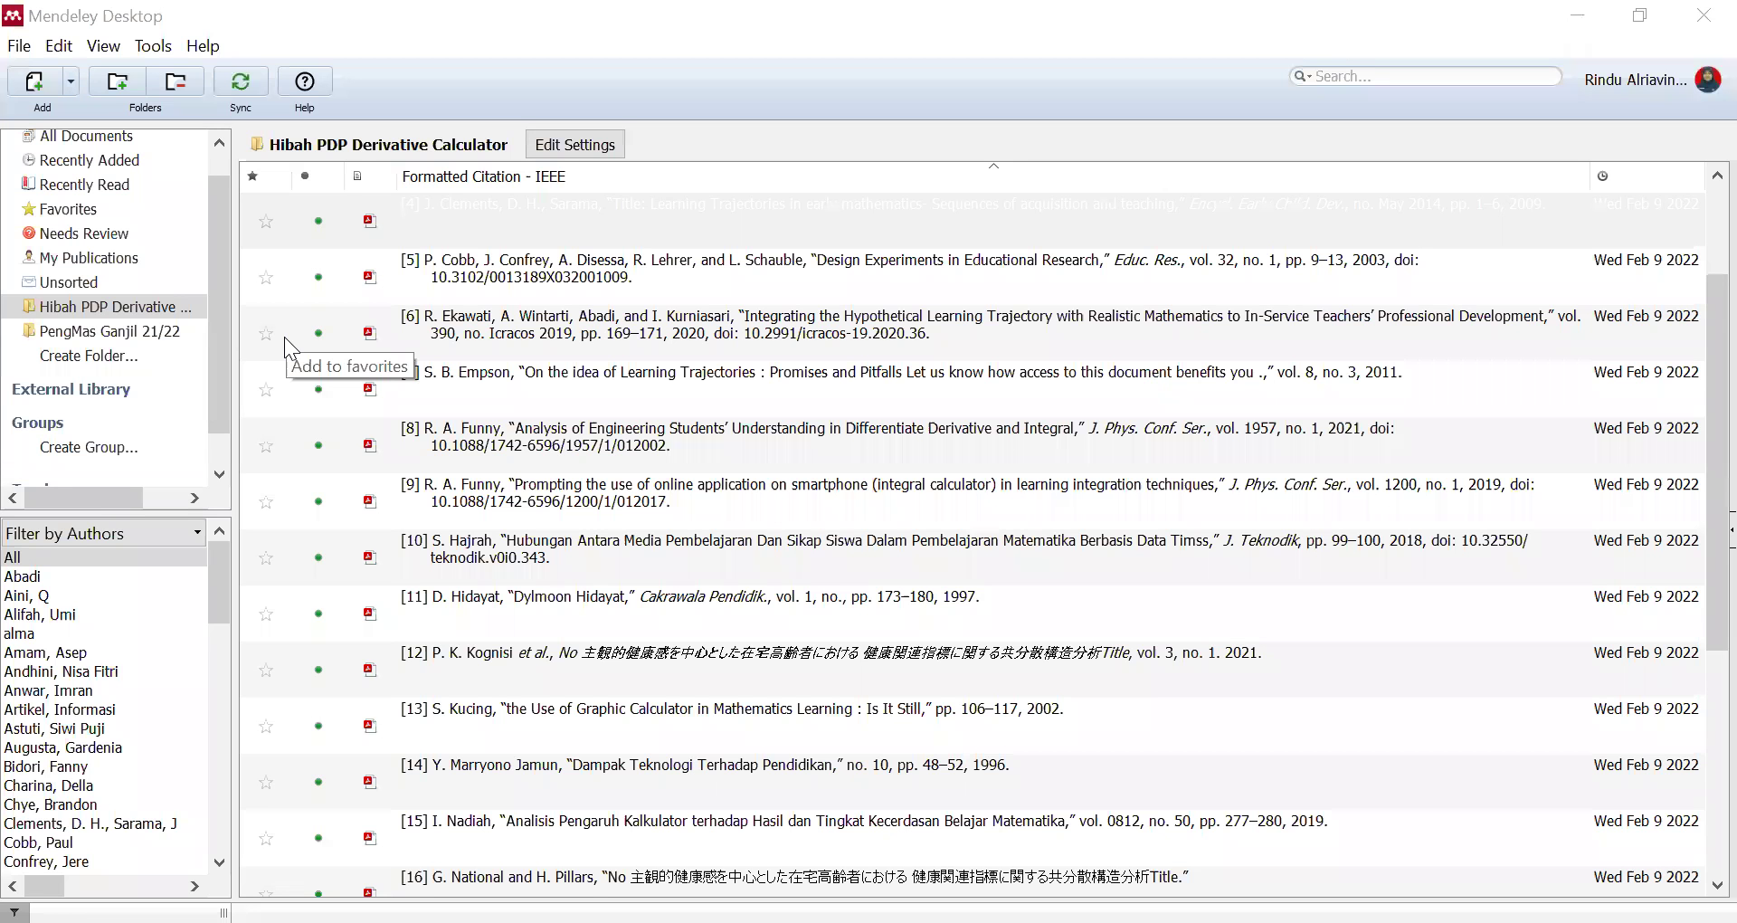
Switch to Mendeley Desktop, start a manual document entry, browse the document types and inspect the fields for a Report.
click(71, 85)
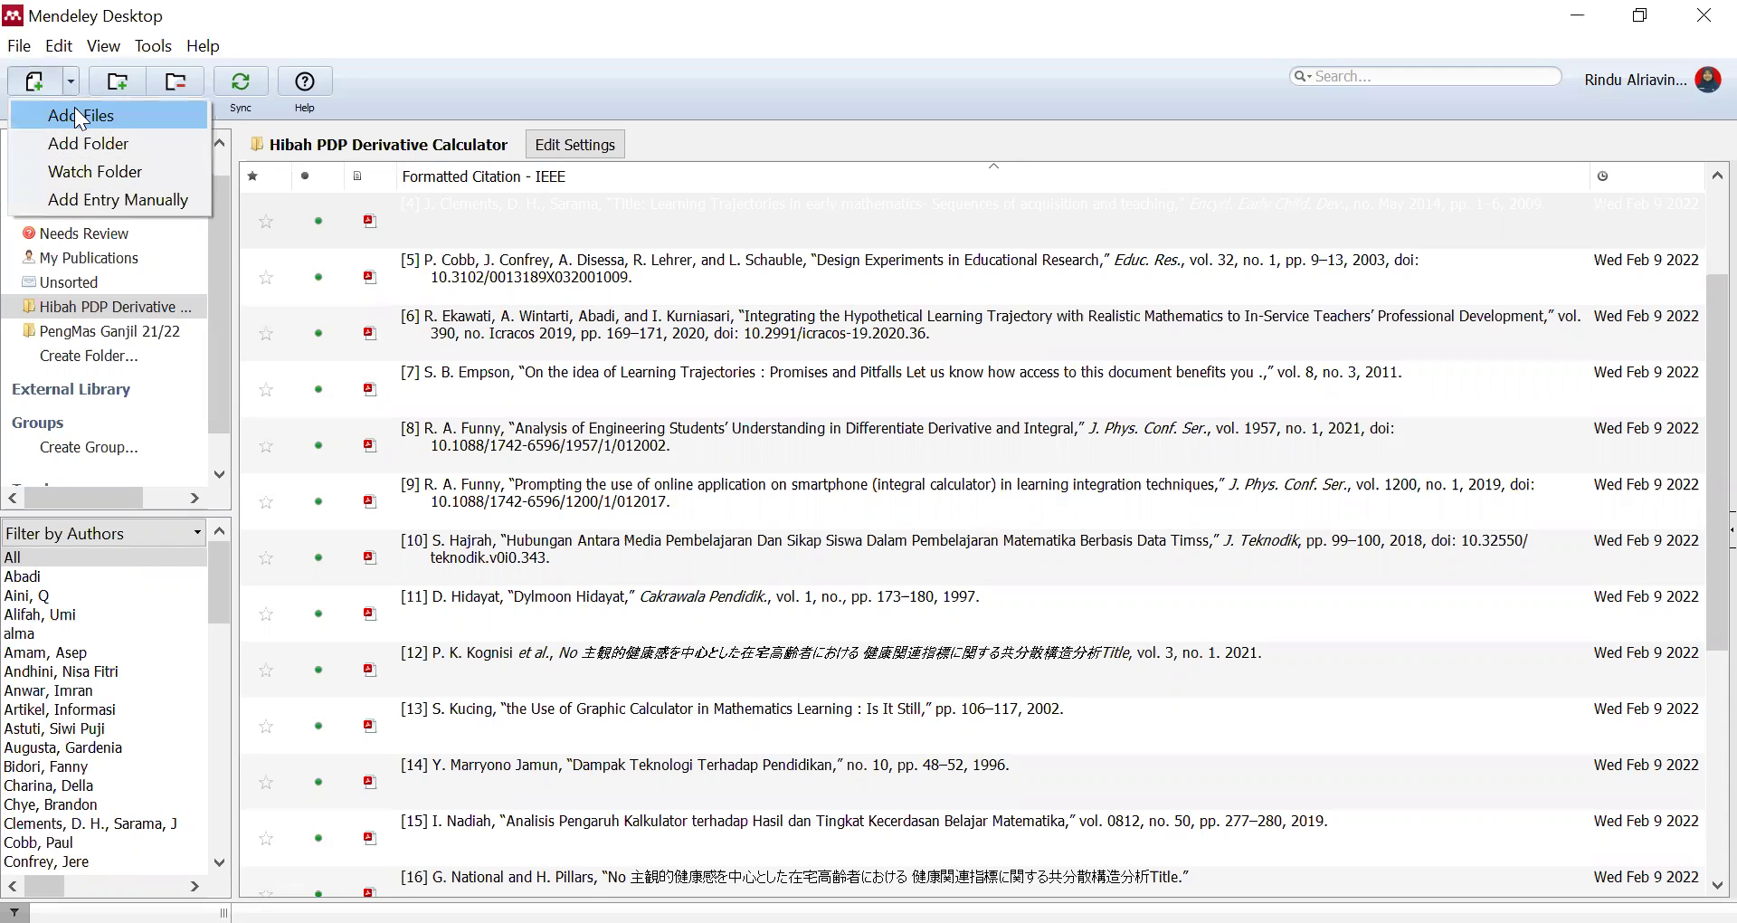
click(92, 206)
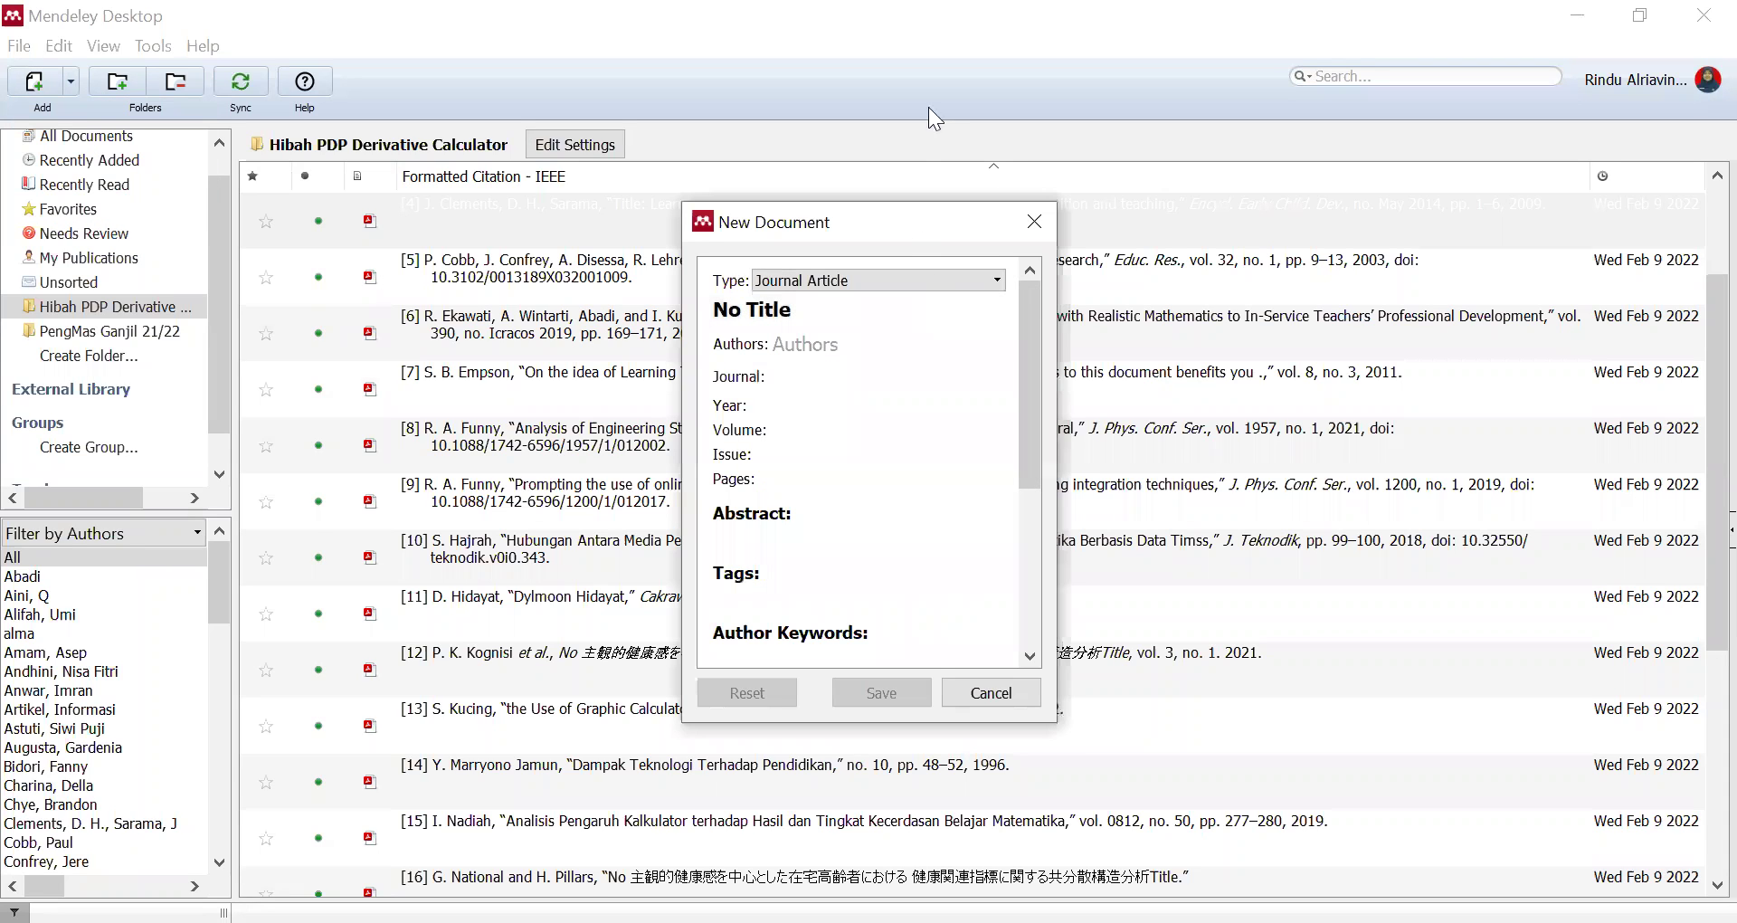
click(904, 154)
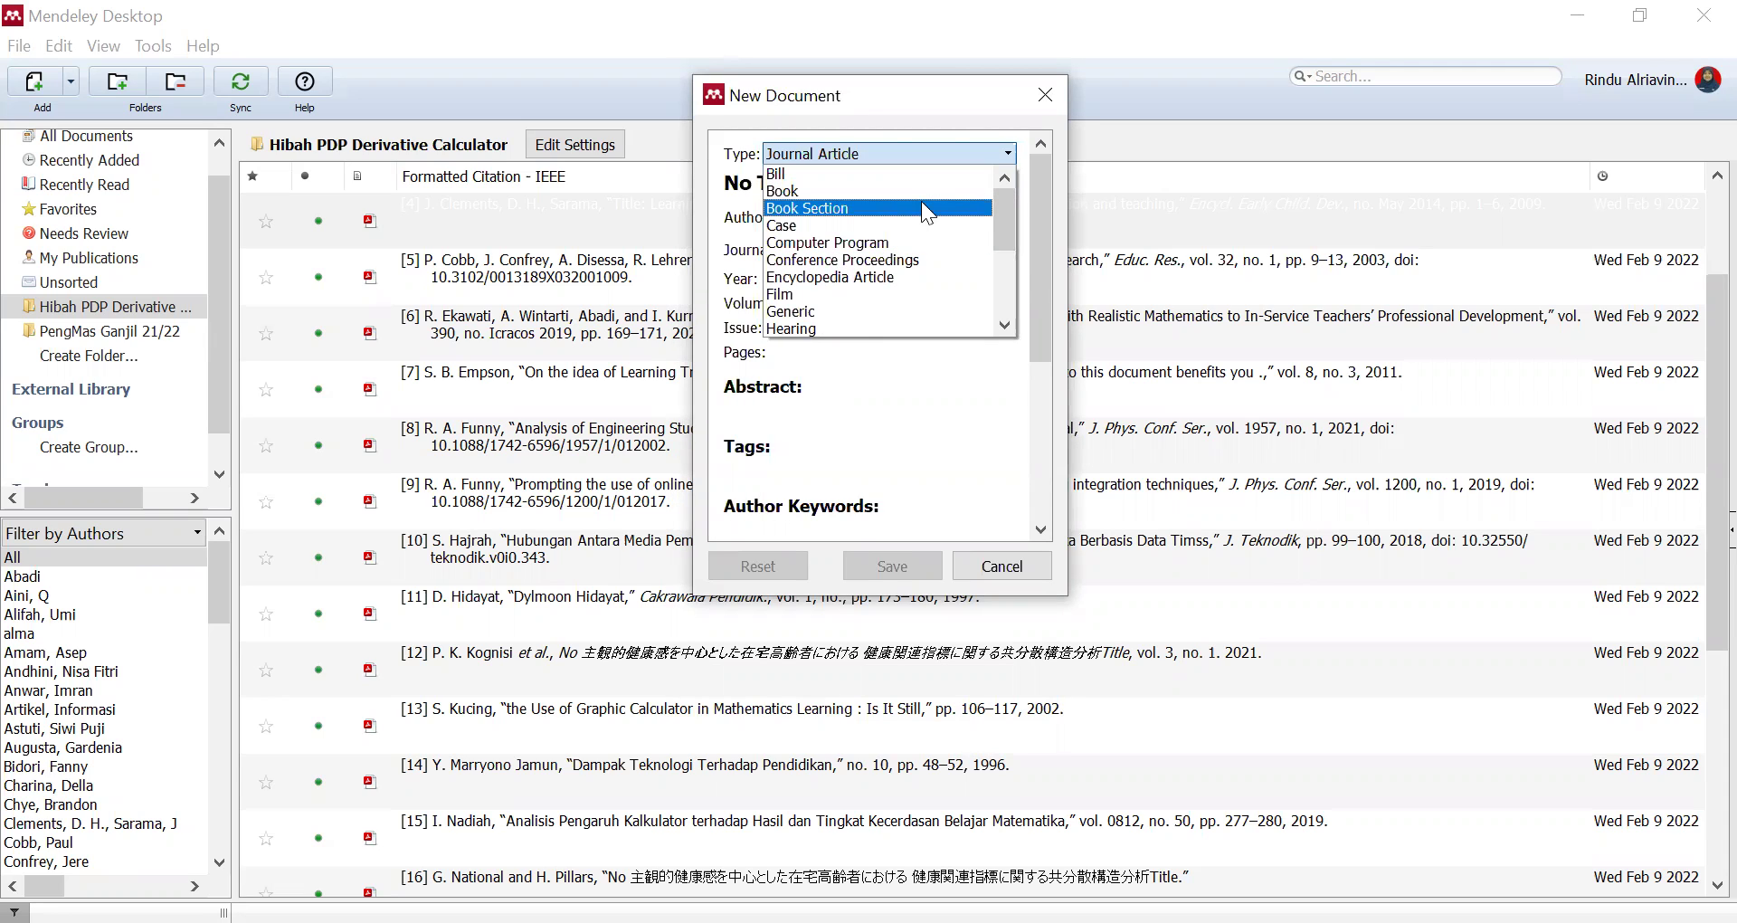
mouse_move(999, 212)
mouse_down()
mouse_move(1015, 317)
mouse_move(1005, 195)
mouse_up()
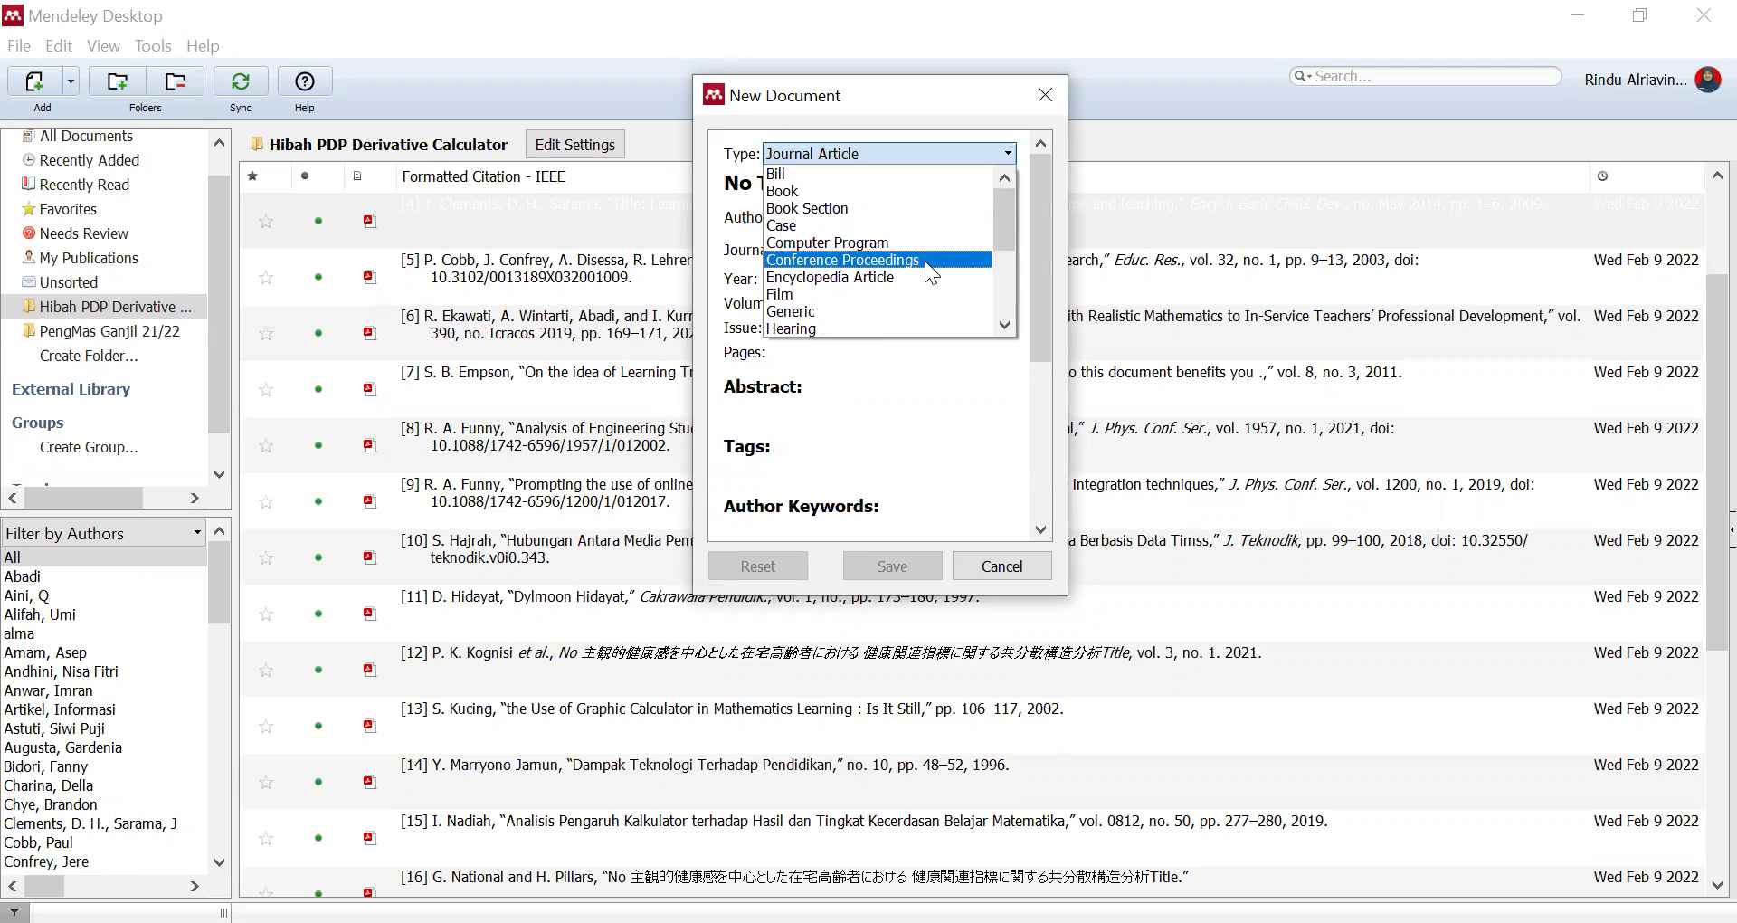
drag(998, 242, 996, 264)
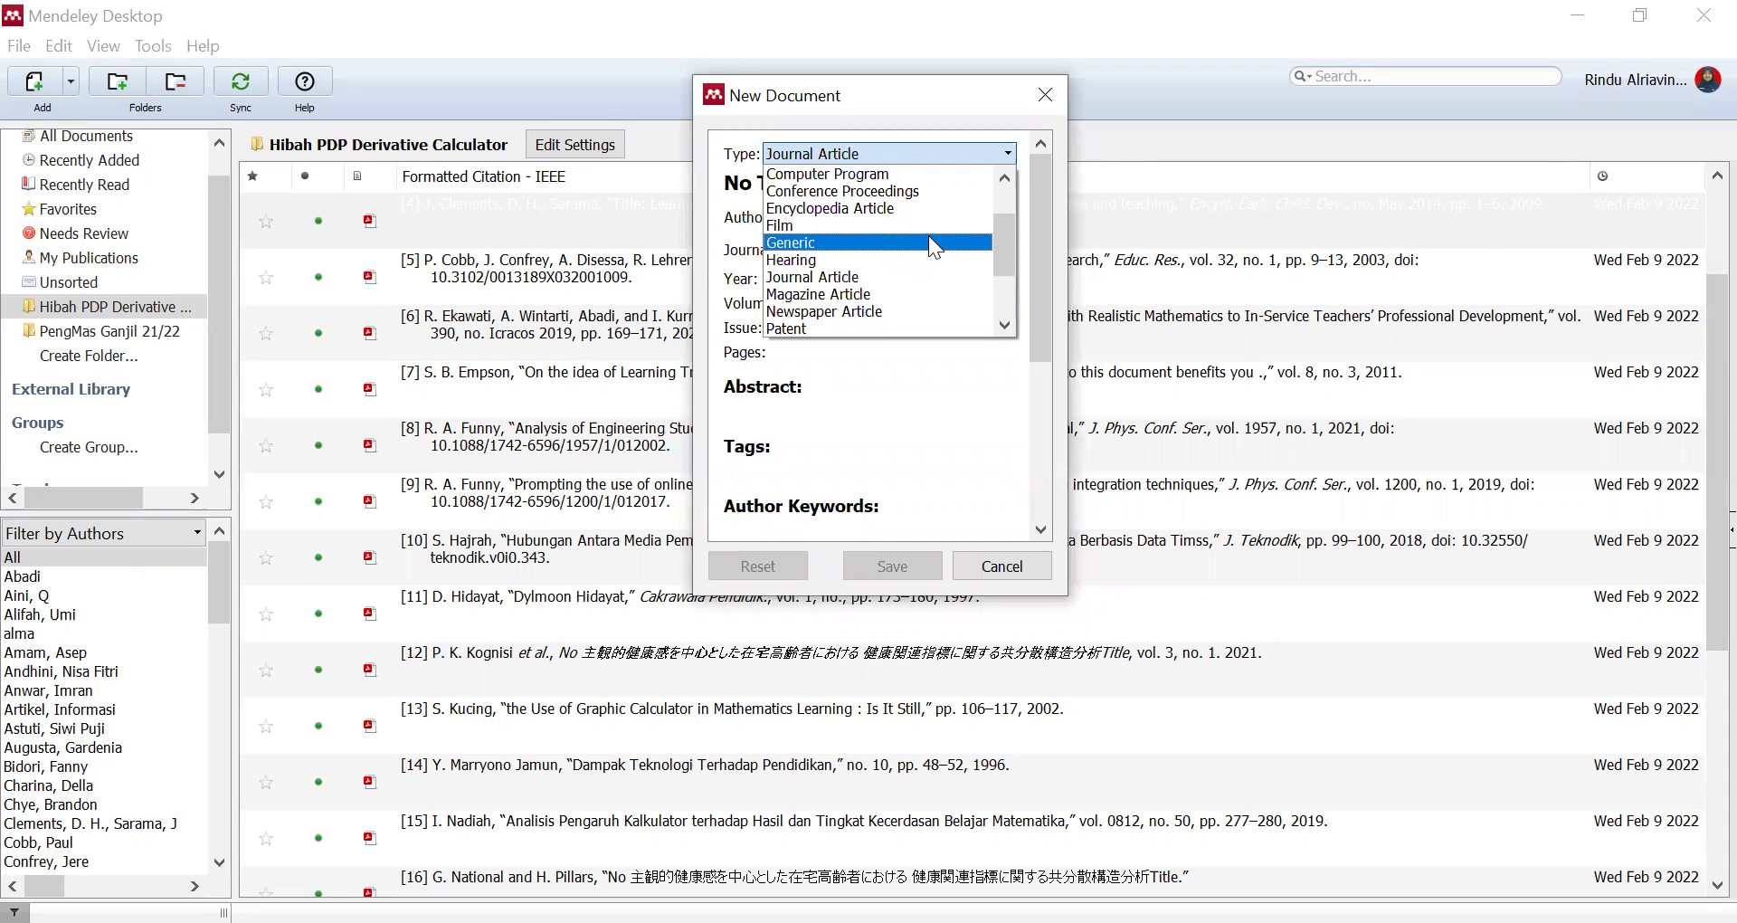
drag(997, 240, 997, 256)
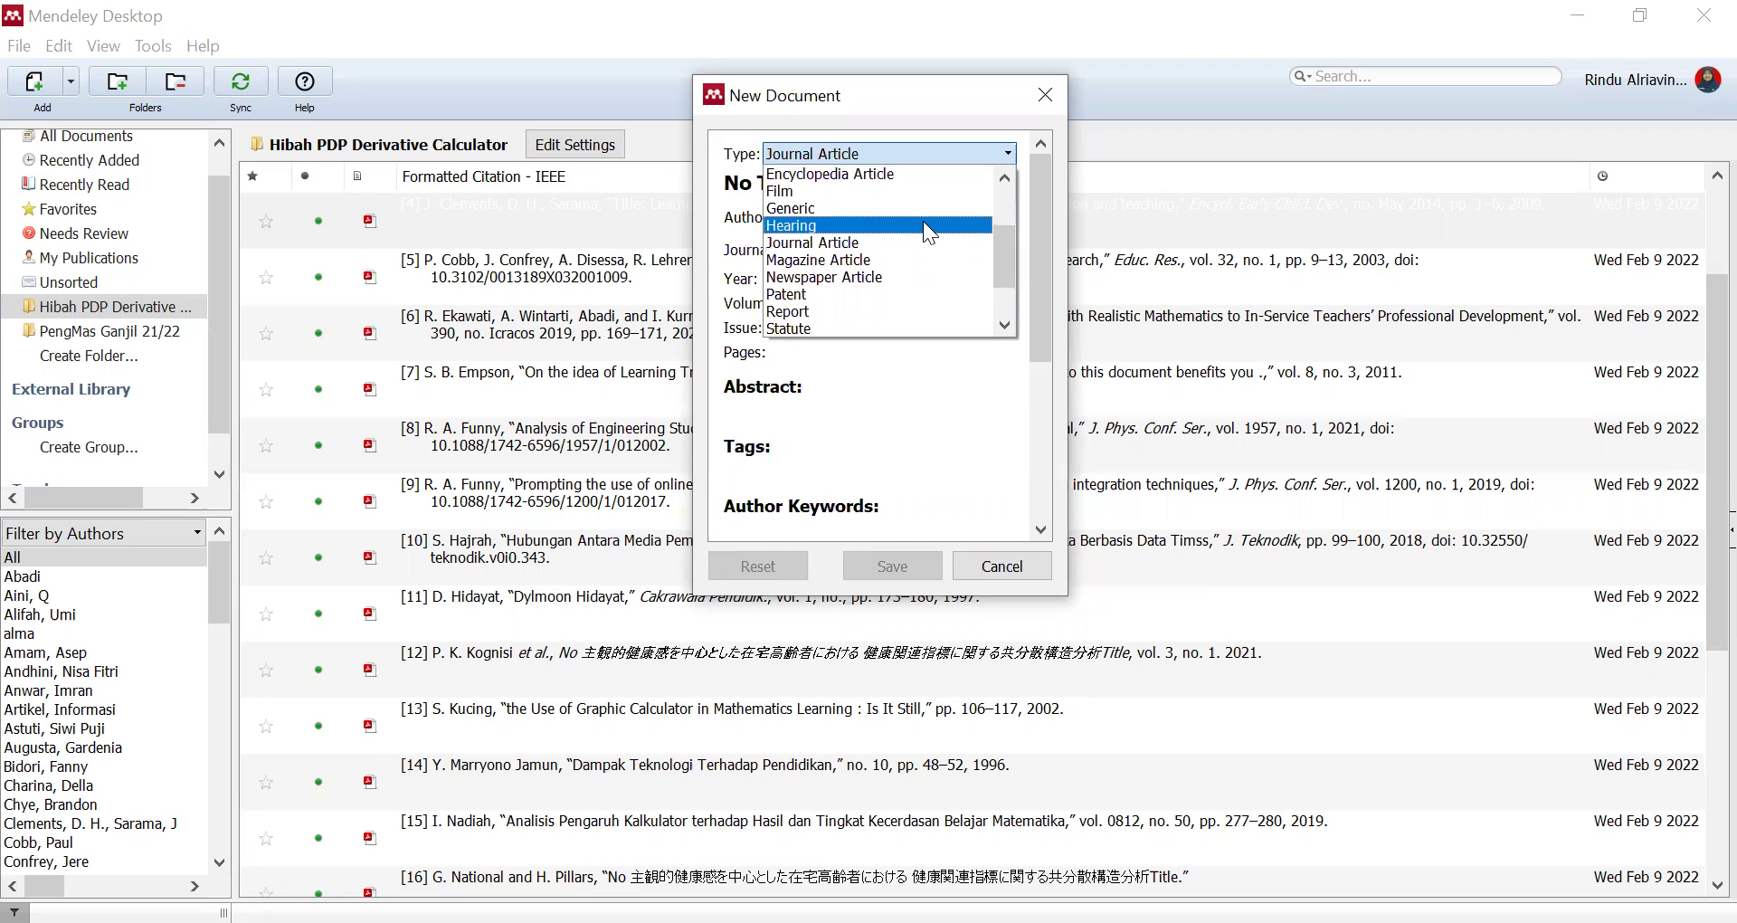
drag(1000, 280, 1002, 309)
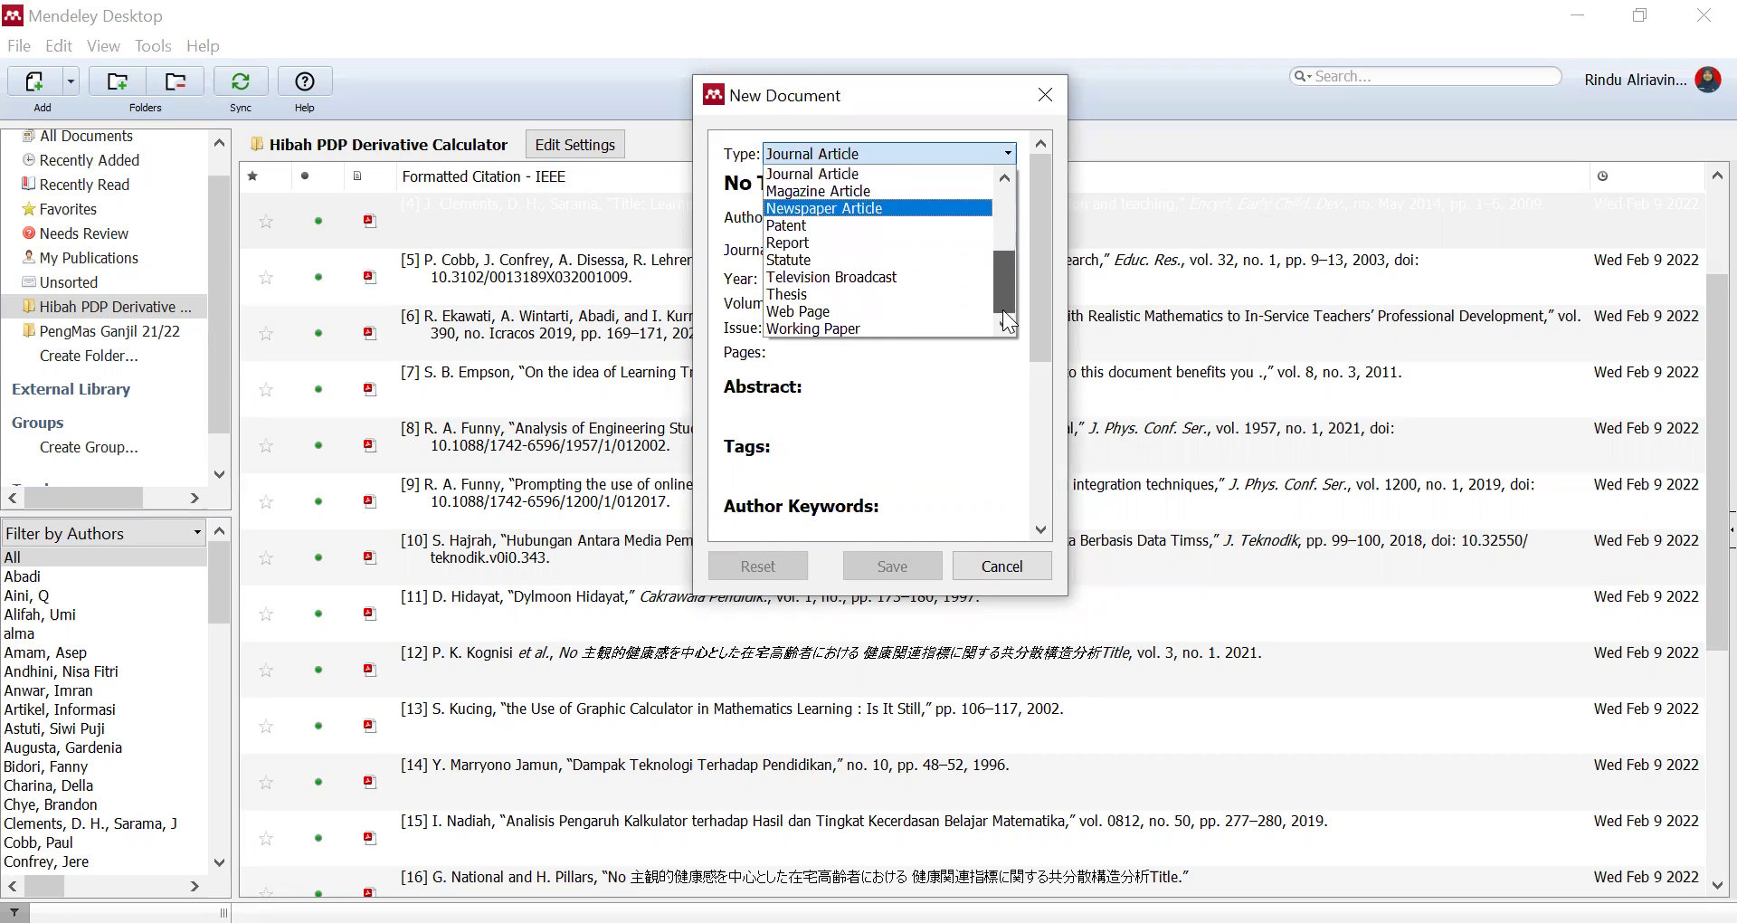
click(910, 242)
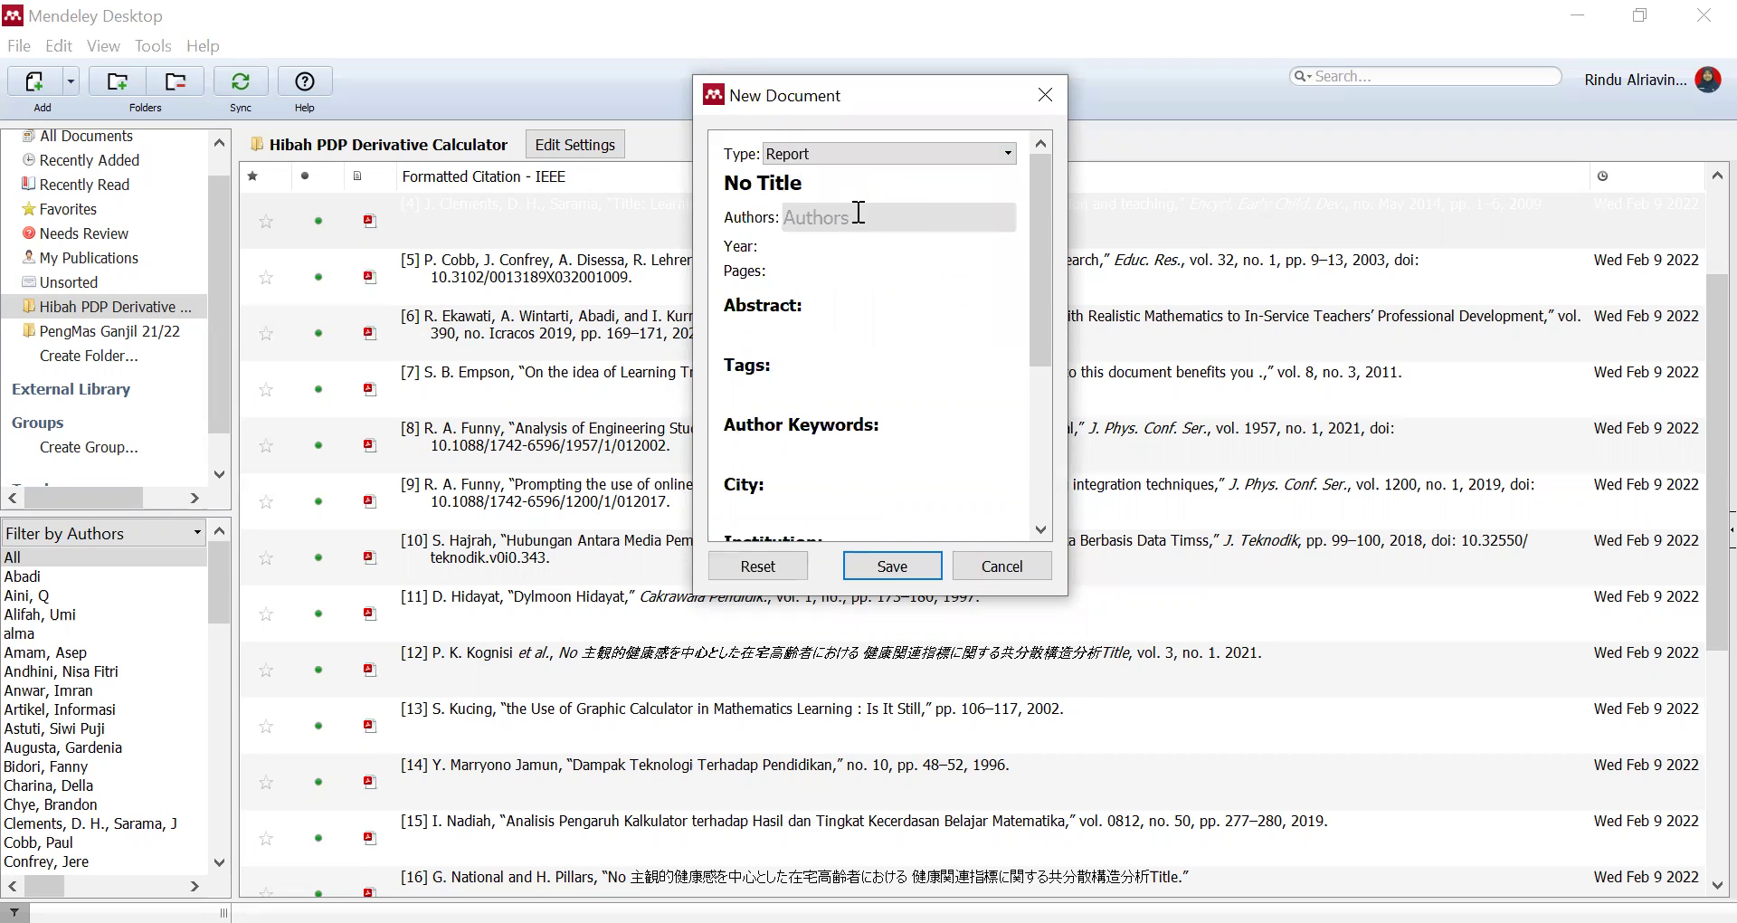
click(869, 245)
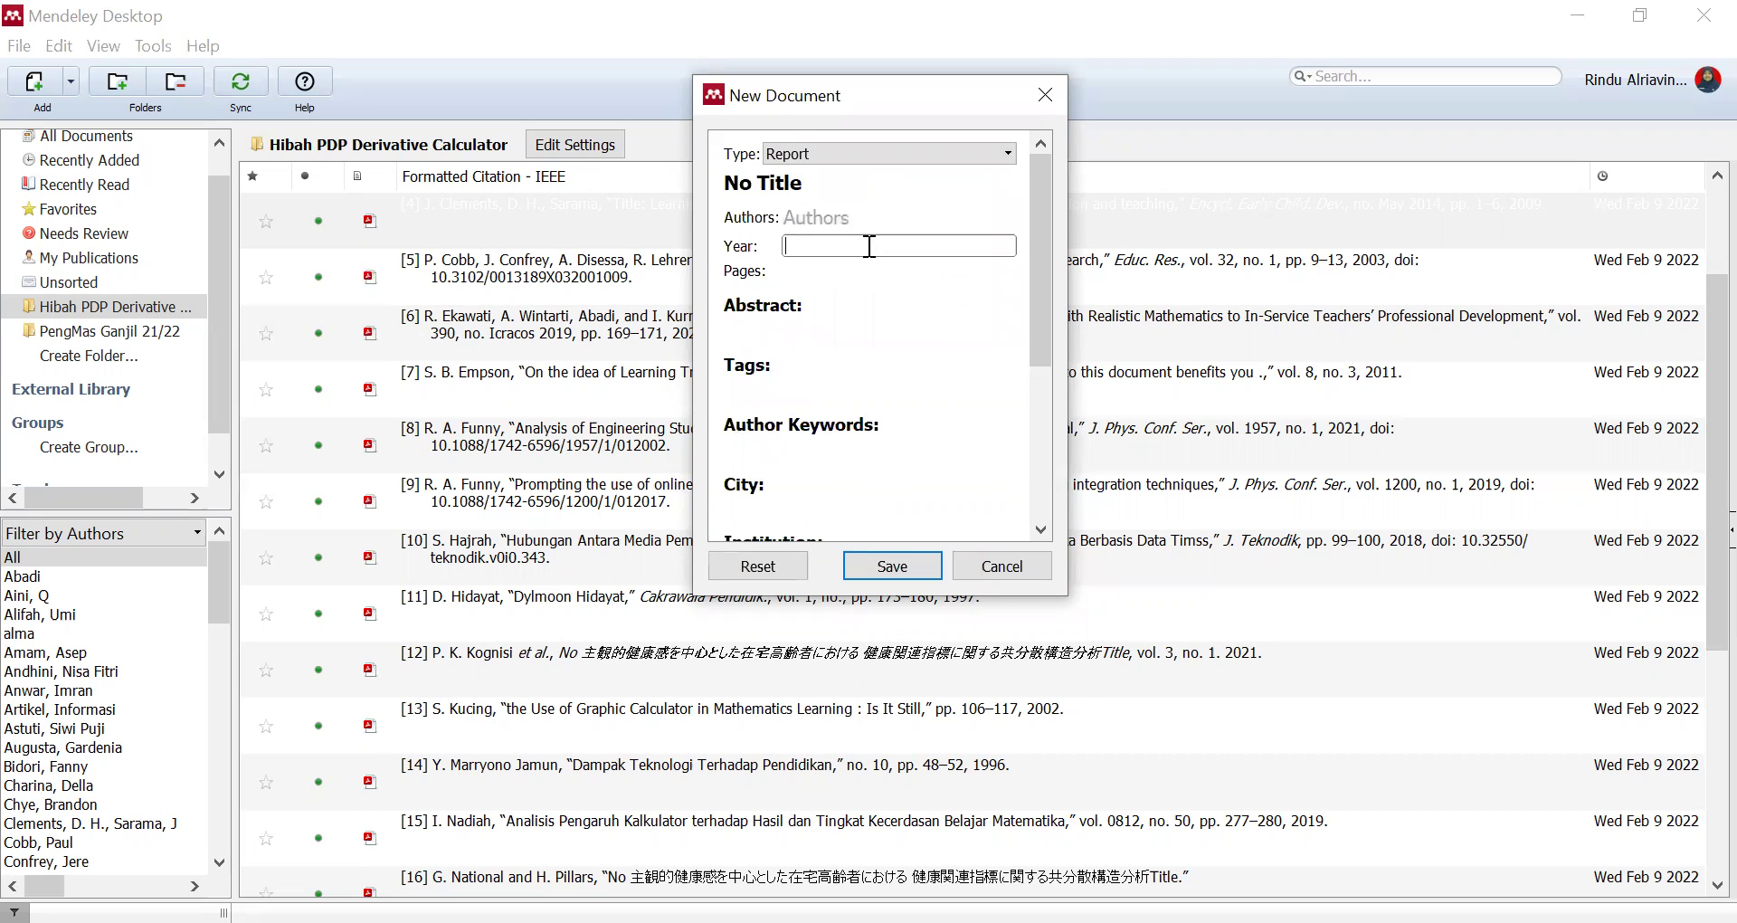
click(876, 271)
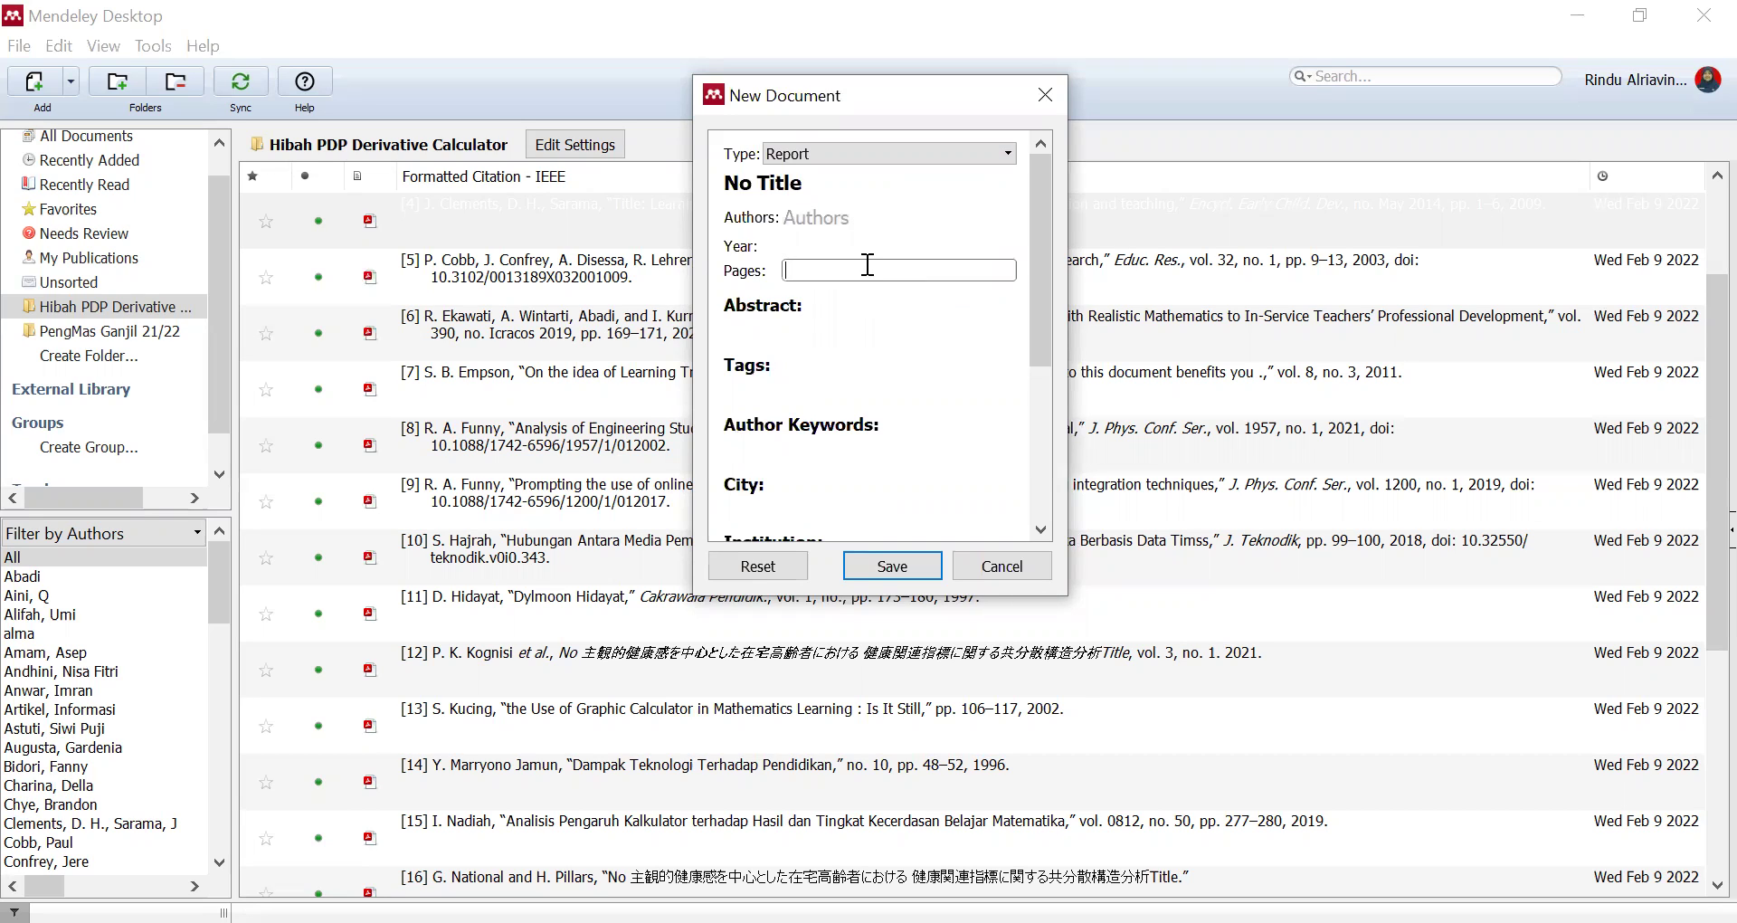
Set the new entry's type to Web Page, inspect its authors, publication, year and pages fields, and close it without saving.
click(858, 158)
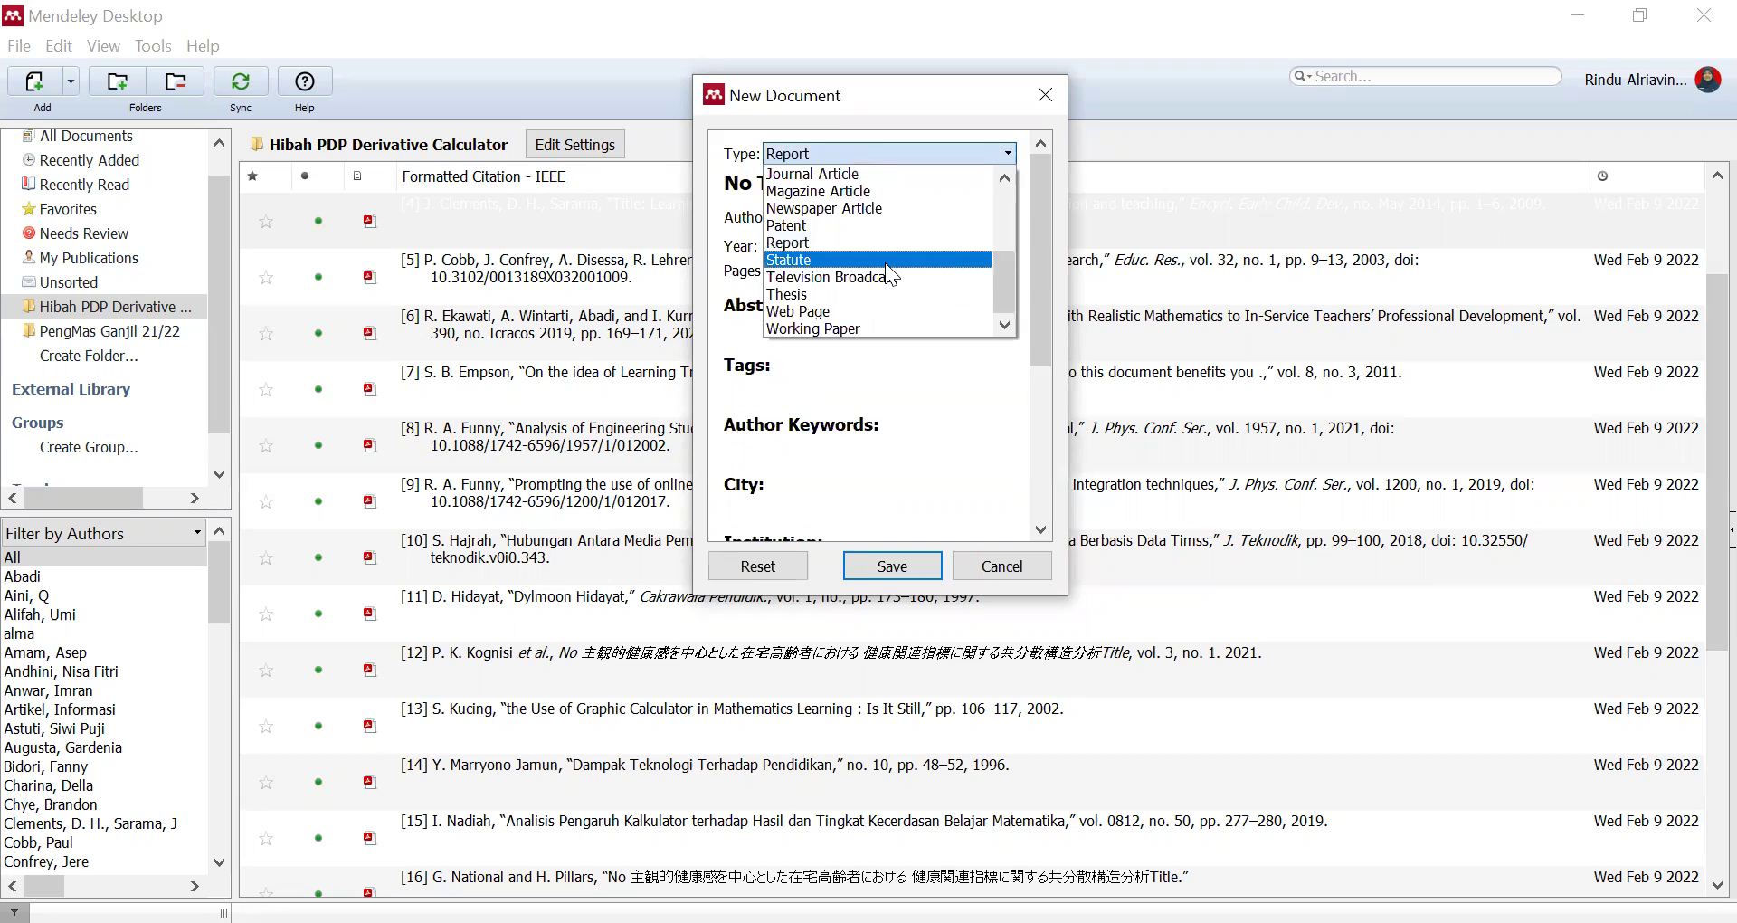
click(900, 310)
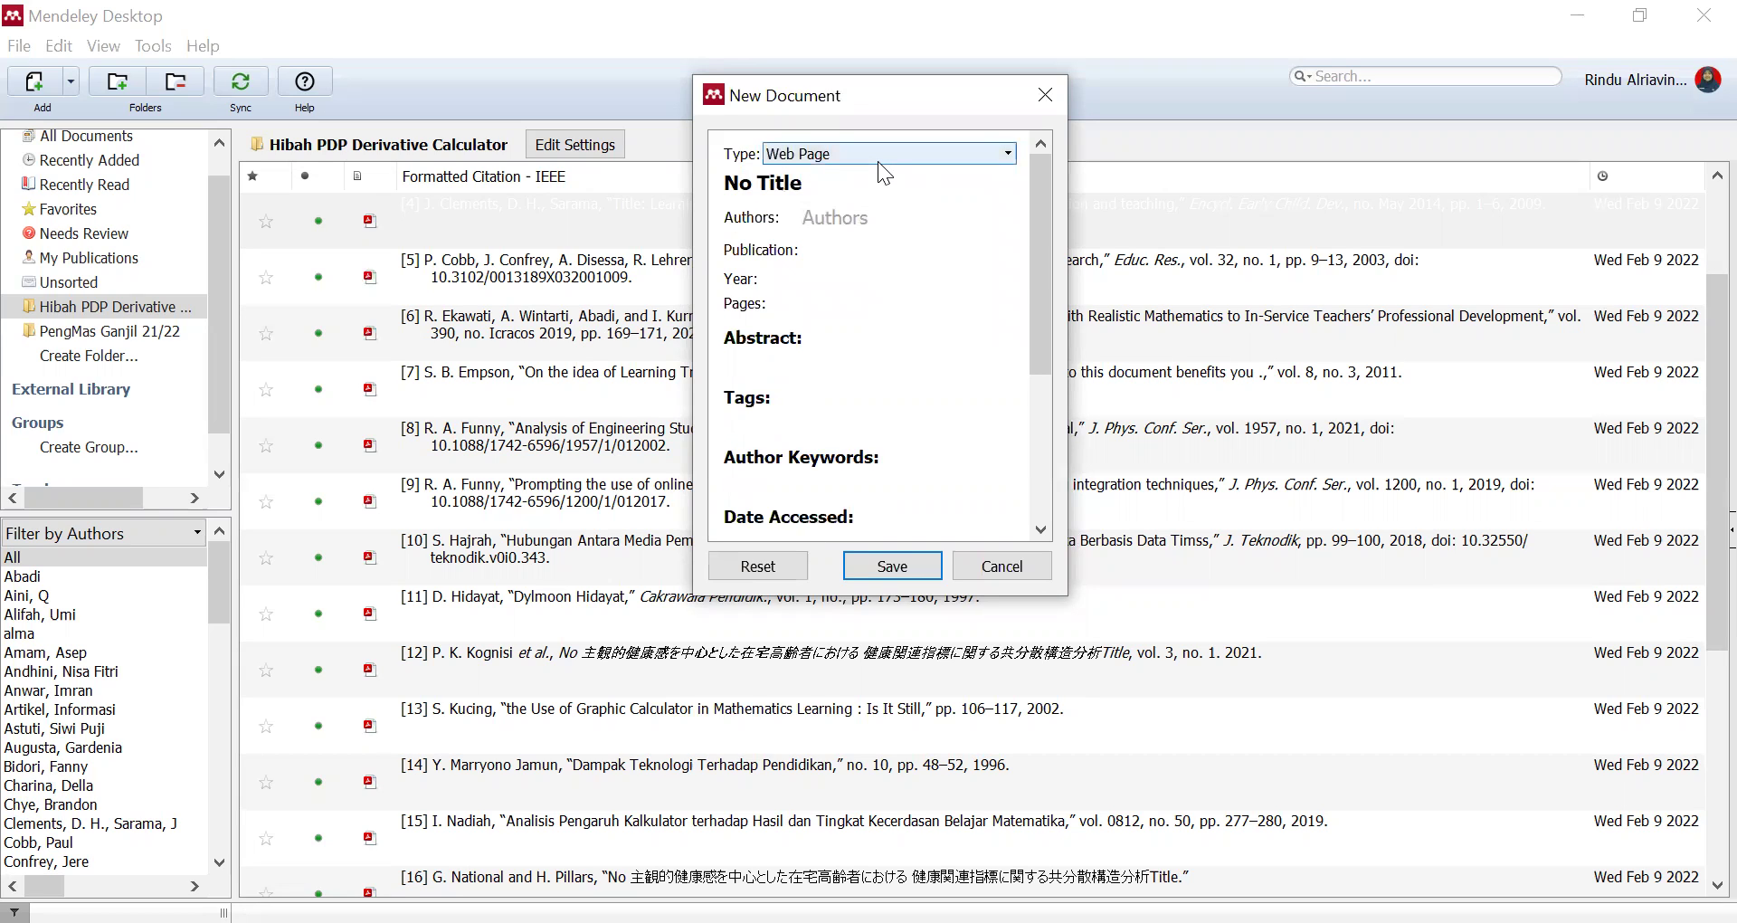
click(866, 182)
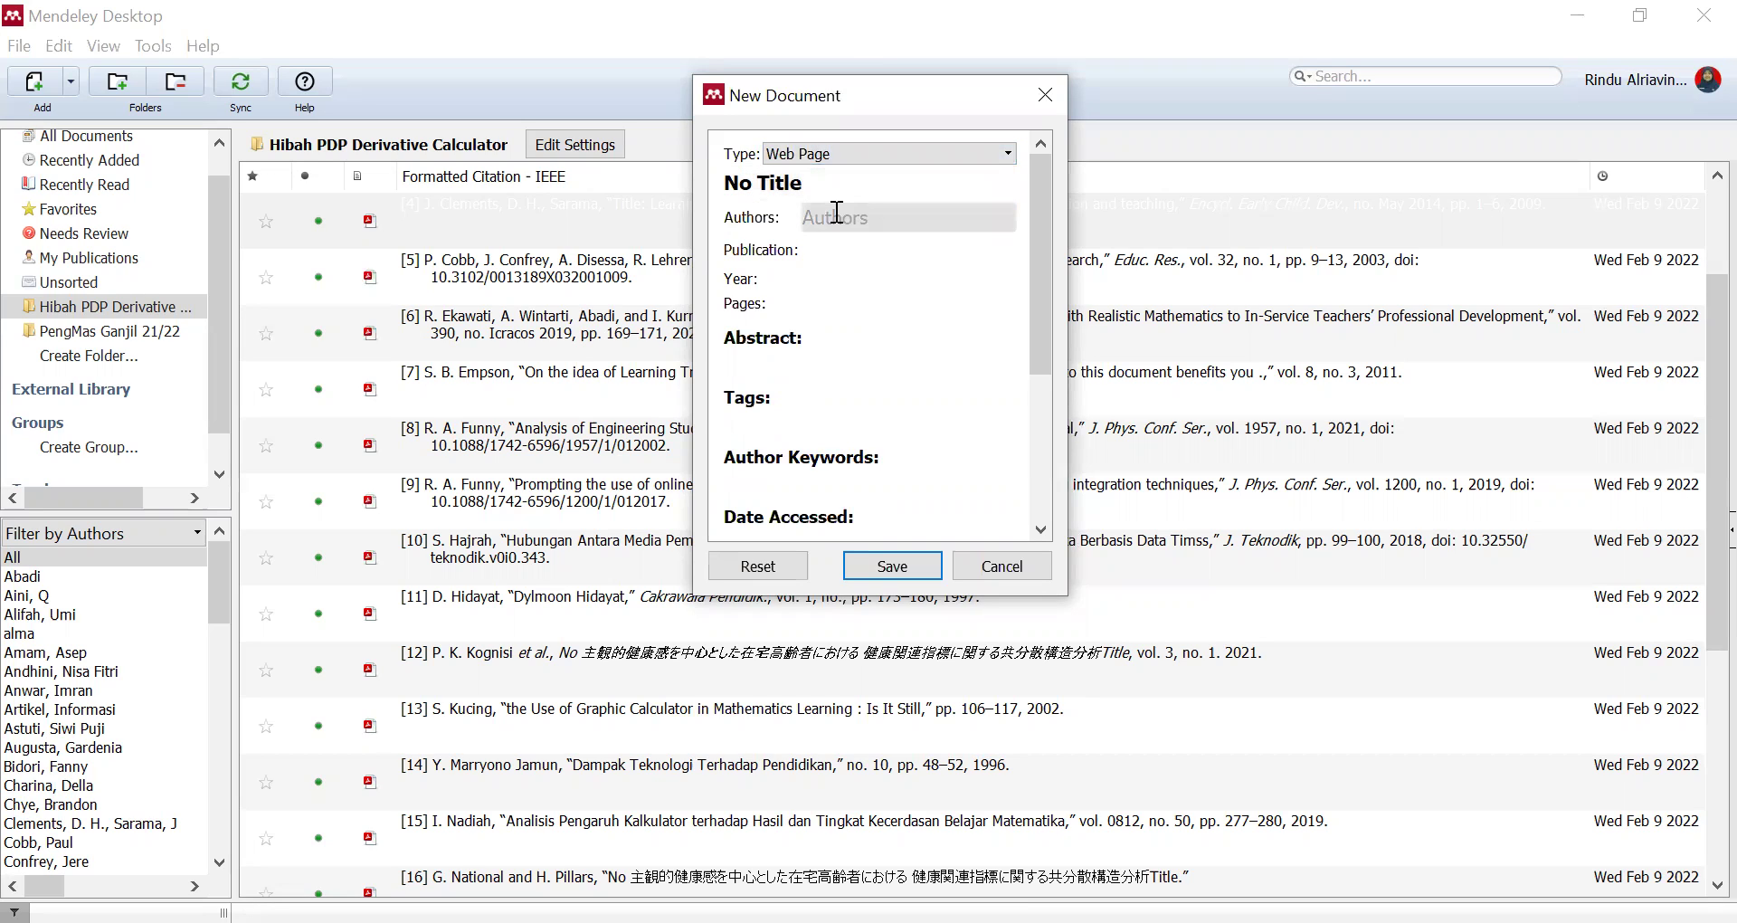
click(835, 213)
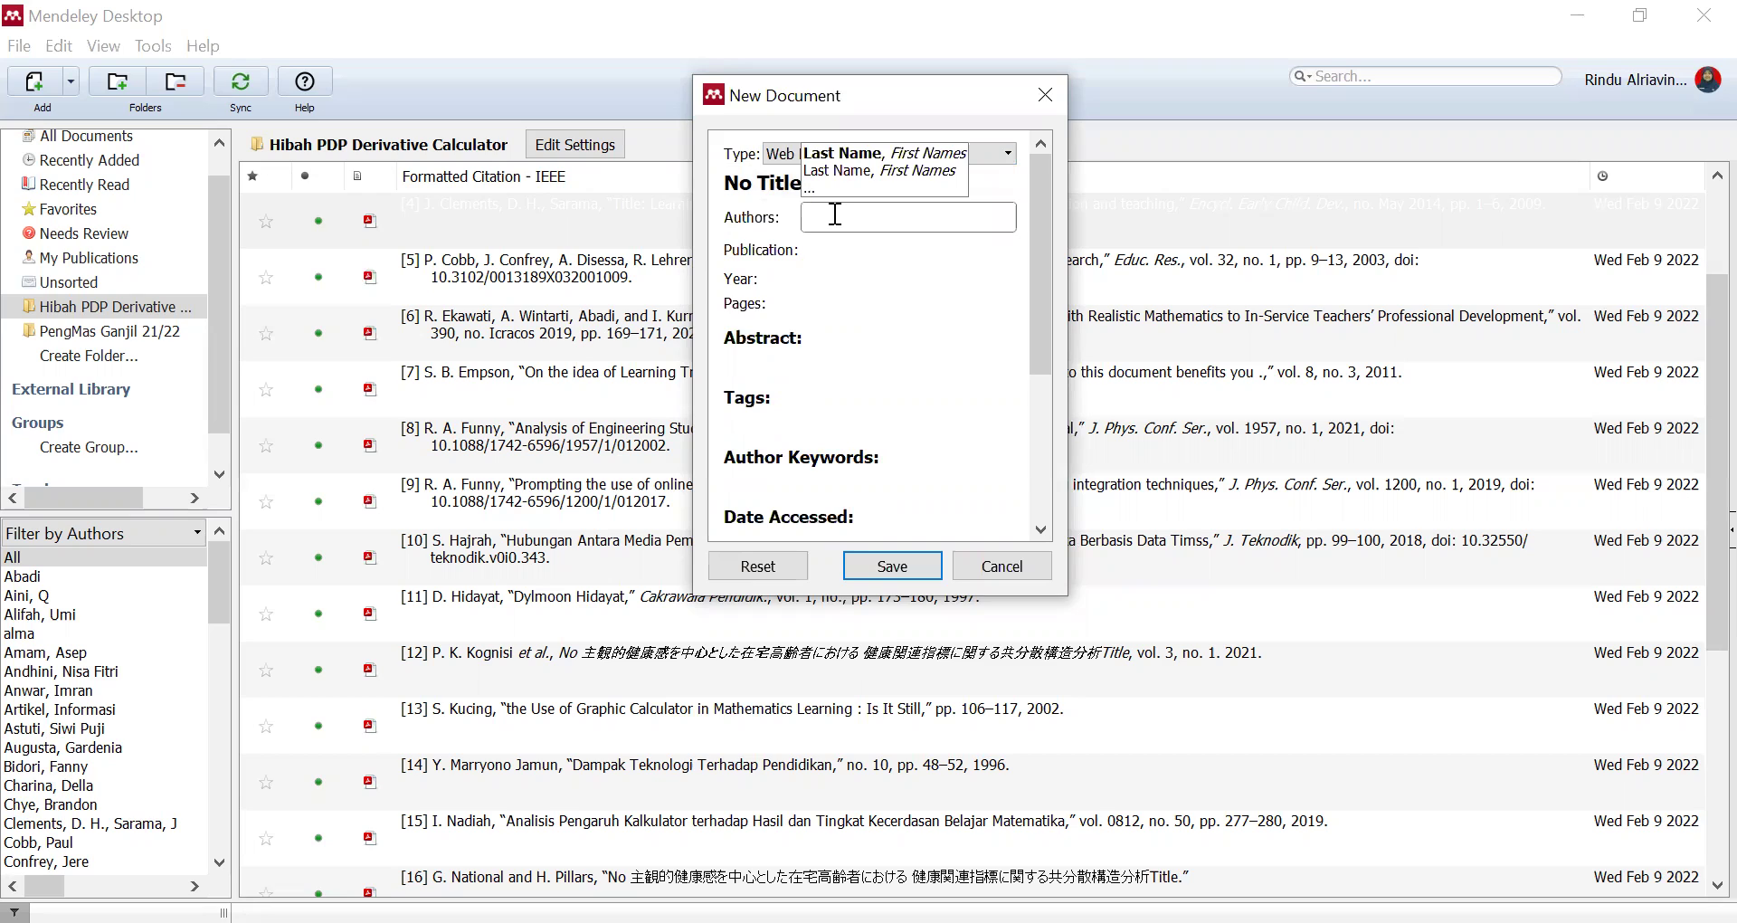
click(828, 242)
click(842, 282)
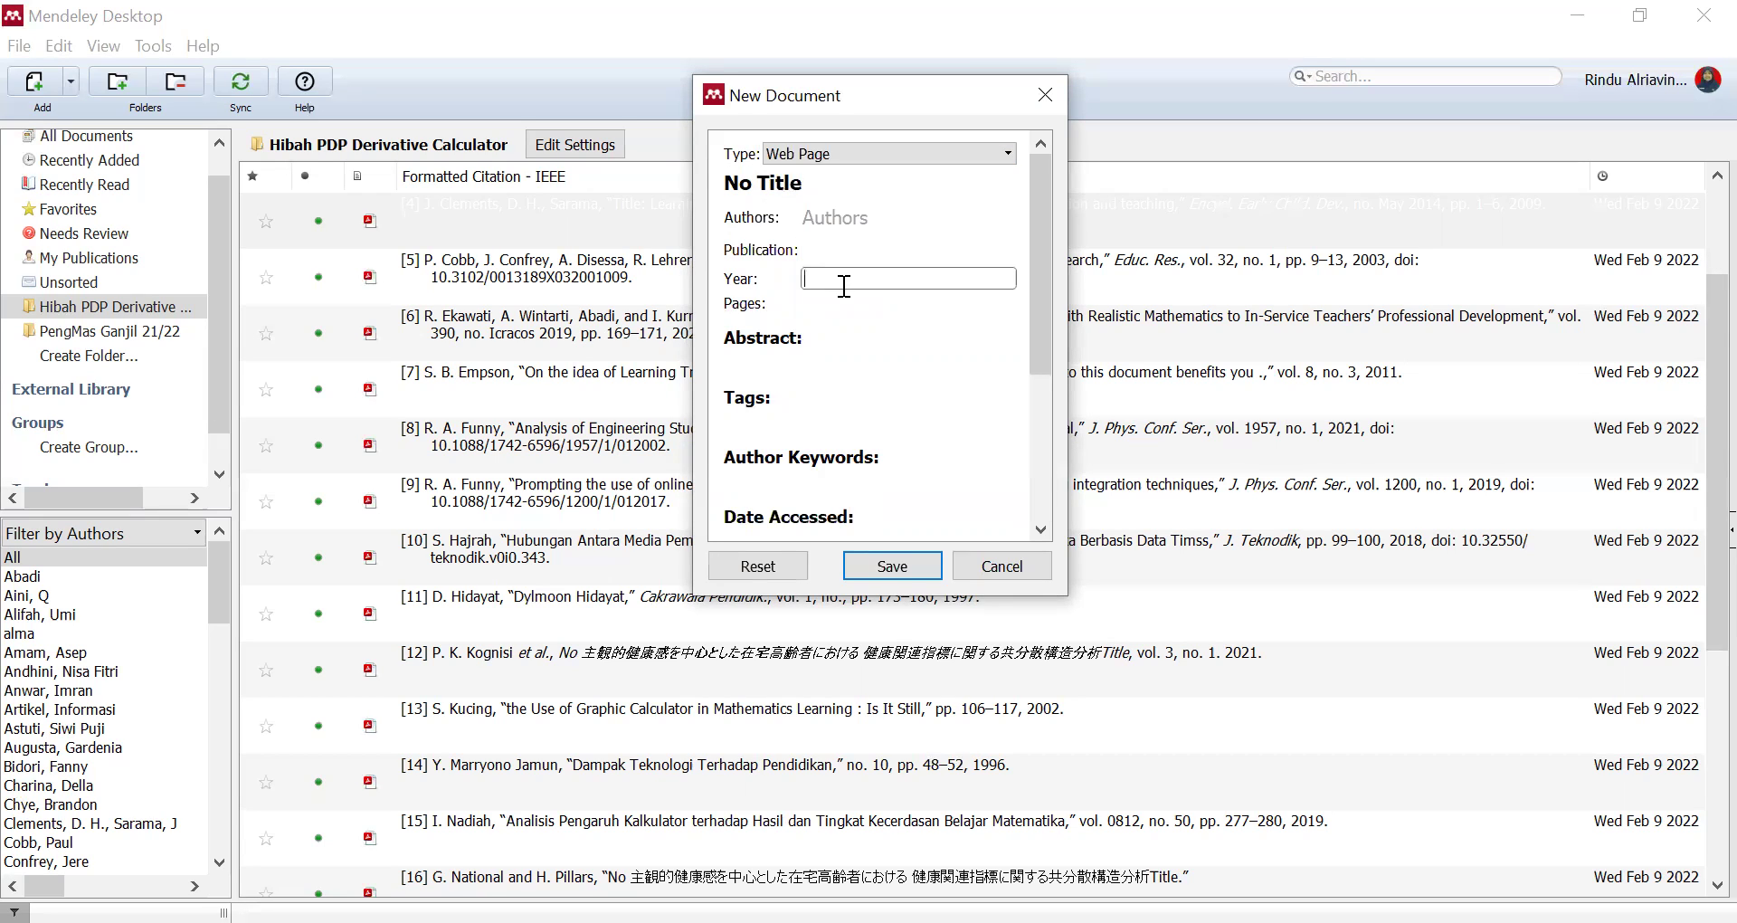
click(826, 246)
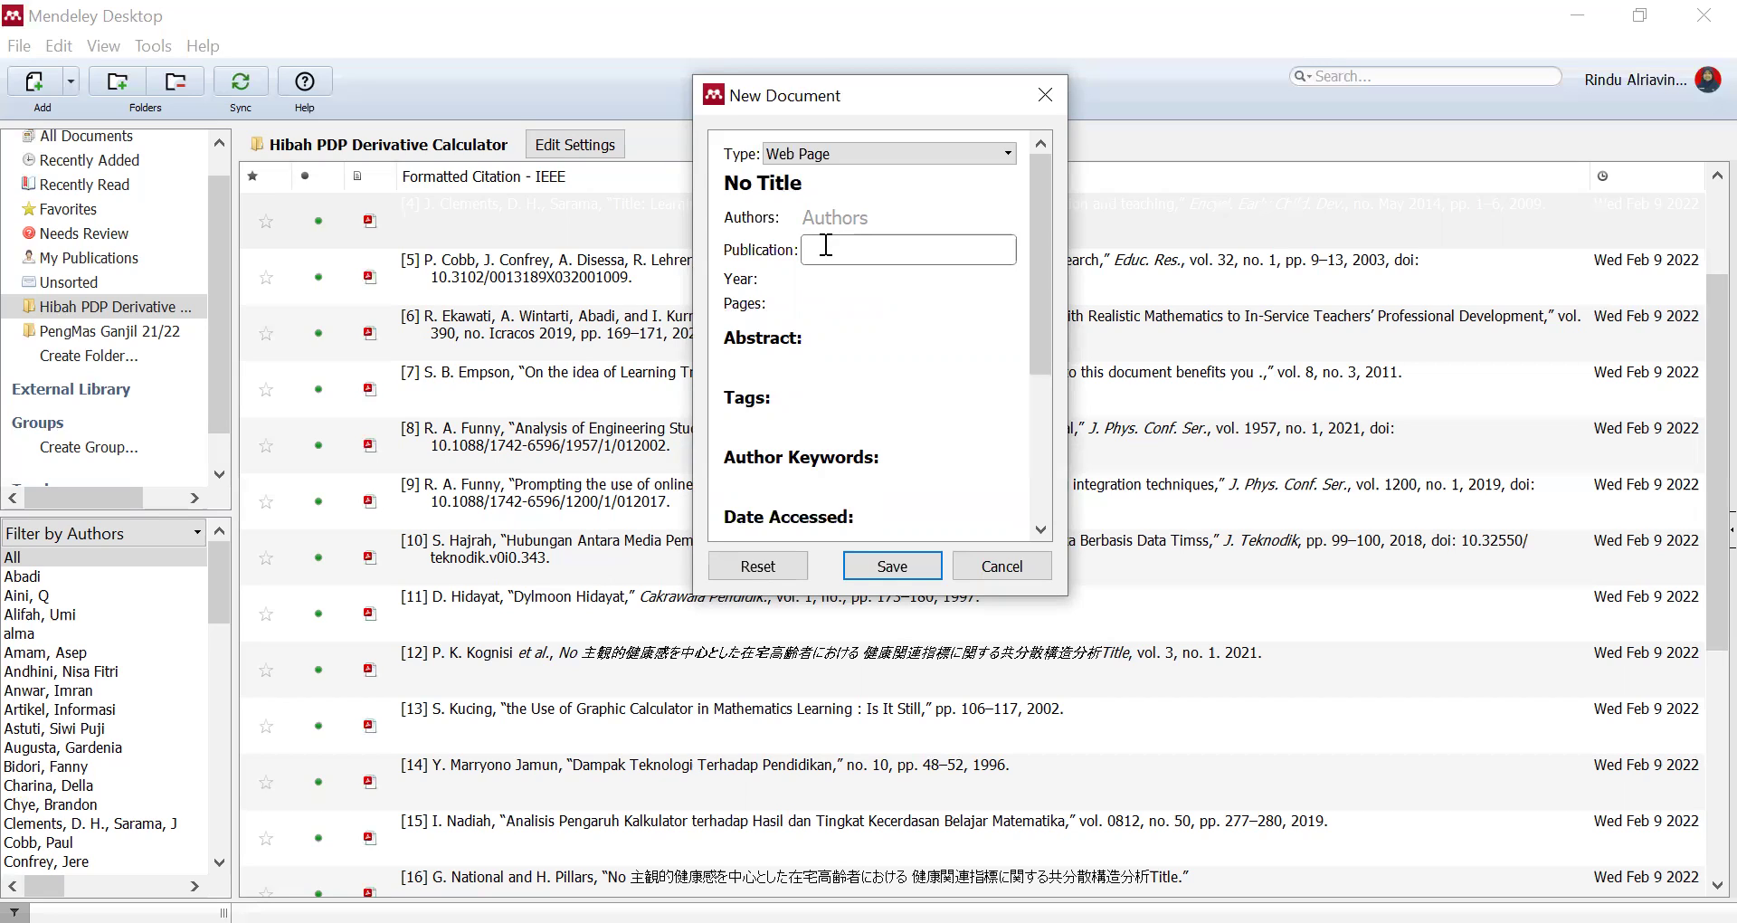
click(831, 303)
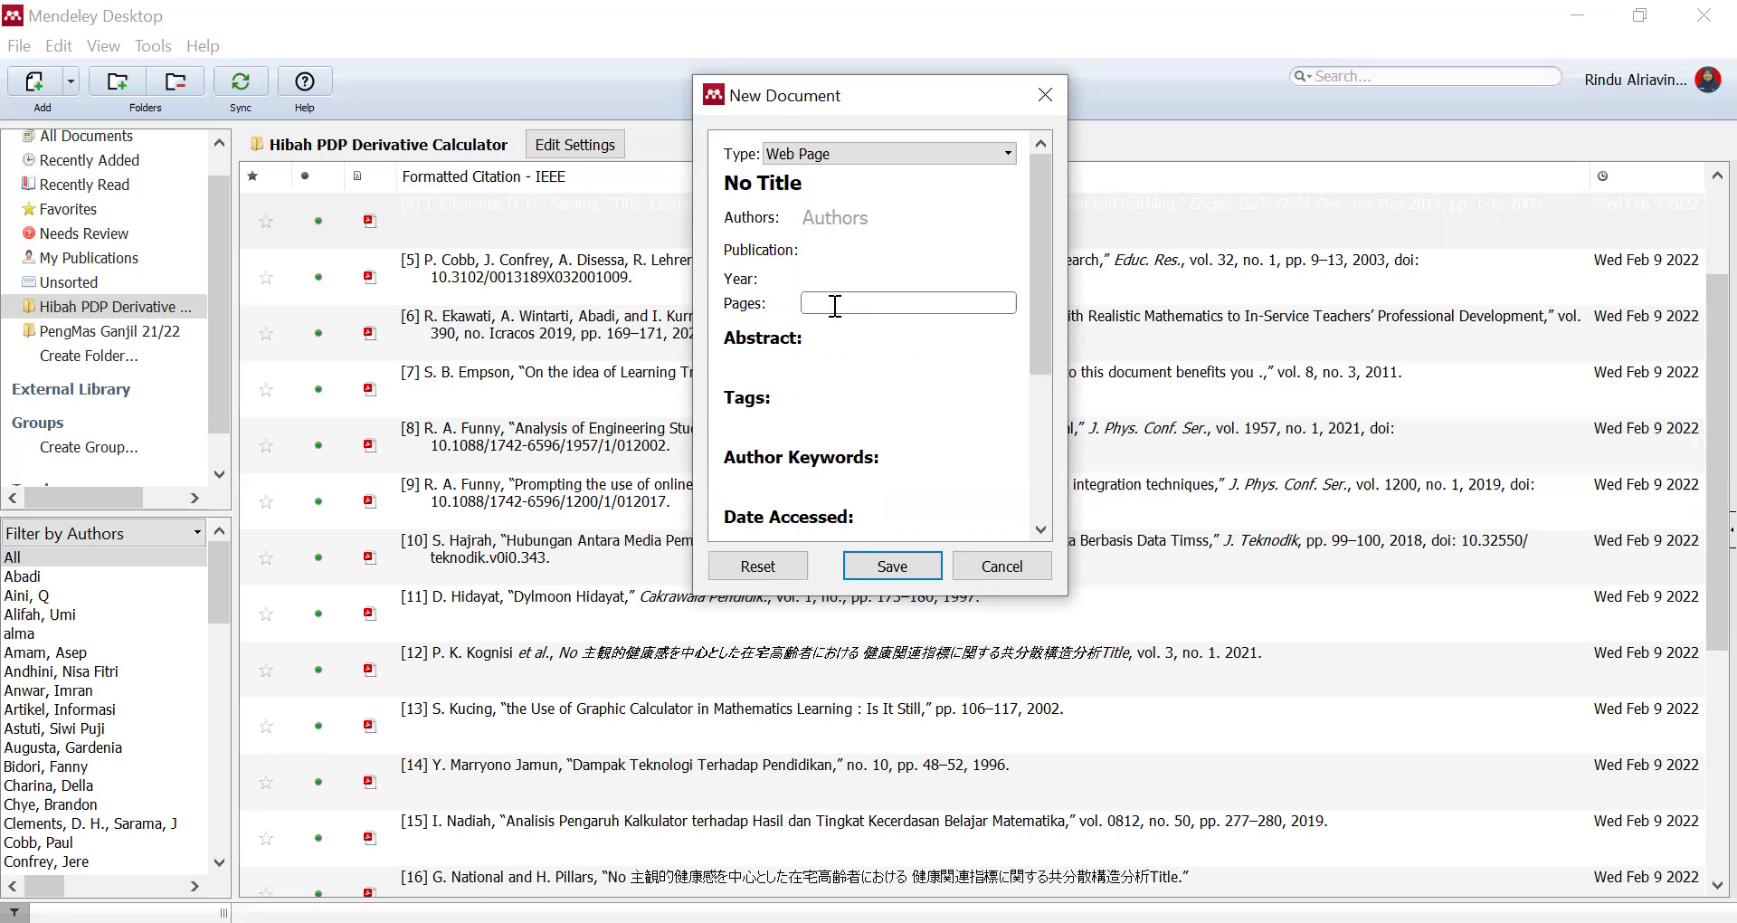
click(752, 225)
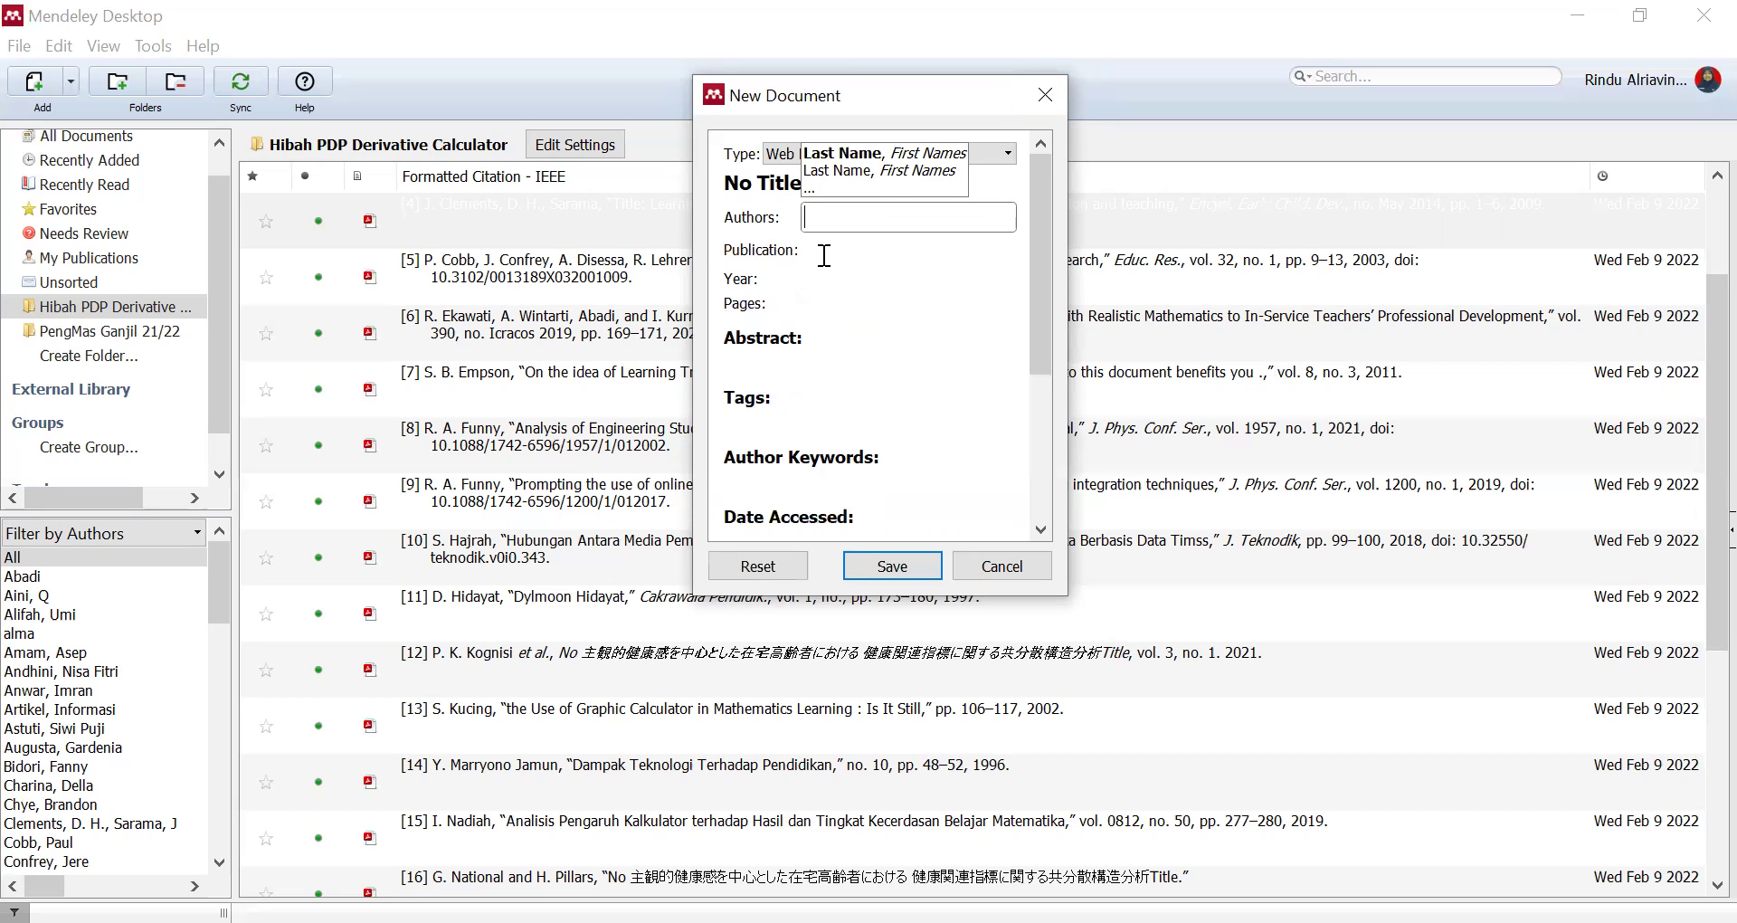
click(1038, 93)
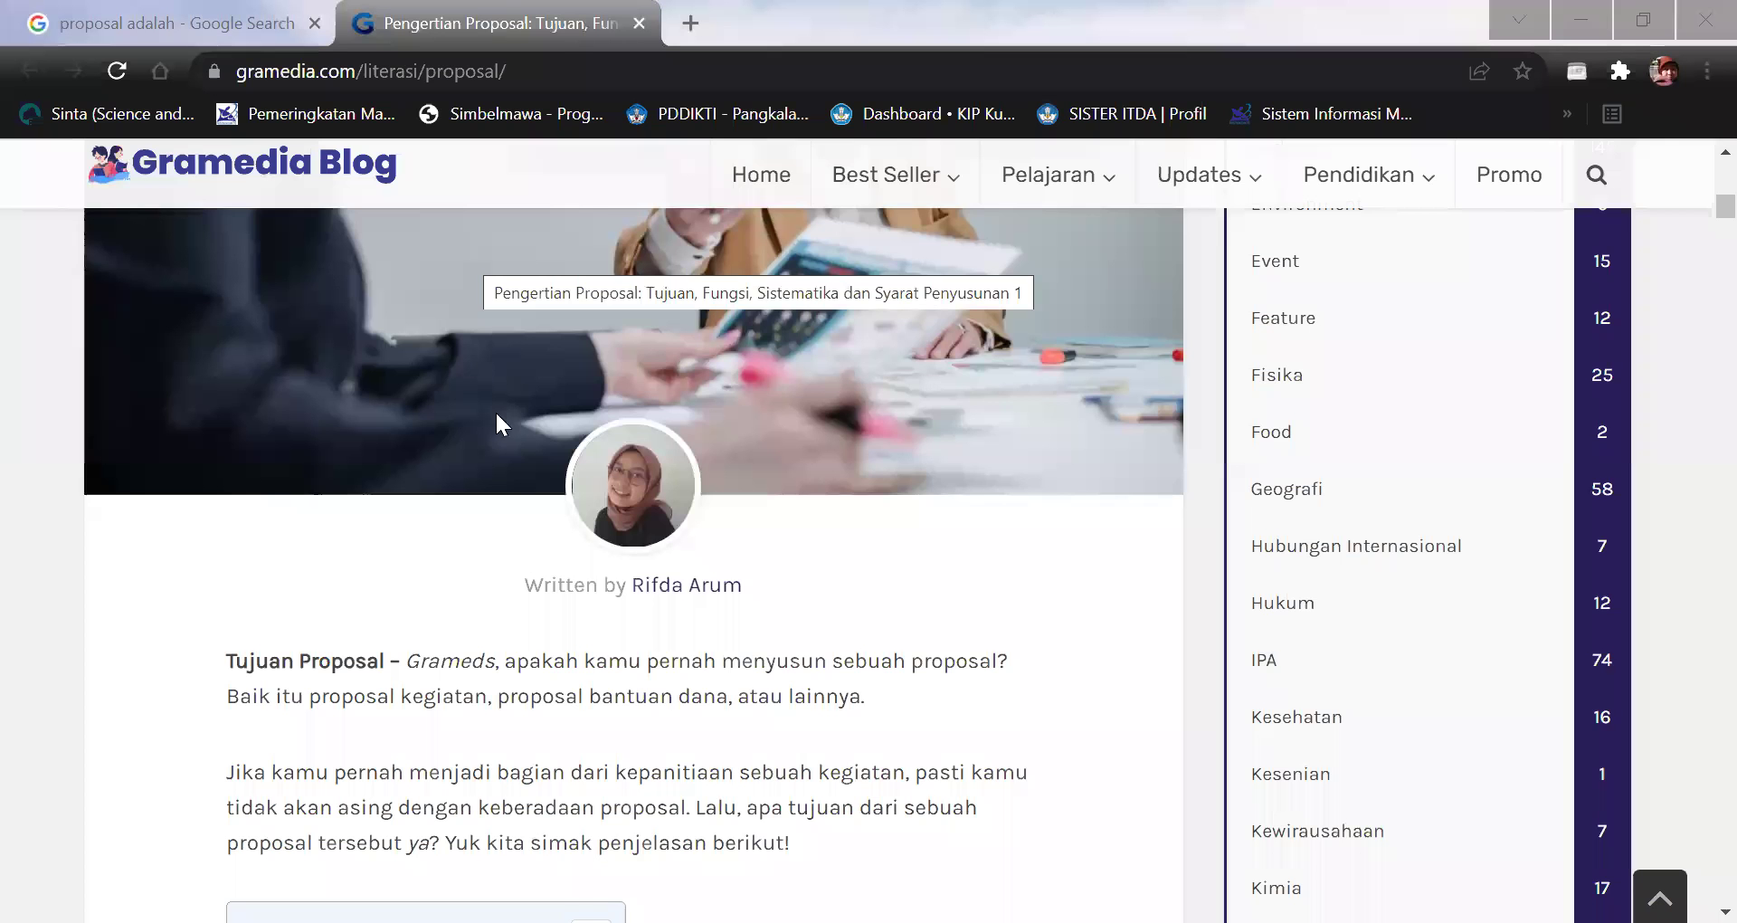
Switch back to the Gramedia article in Chrome and read through its Sistematika Proposal section to Masalah dan Tujuan.
scroll(496, 410, down, 4)
scroll(534, 491, down, 8)
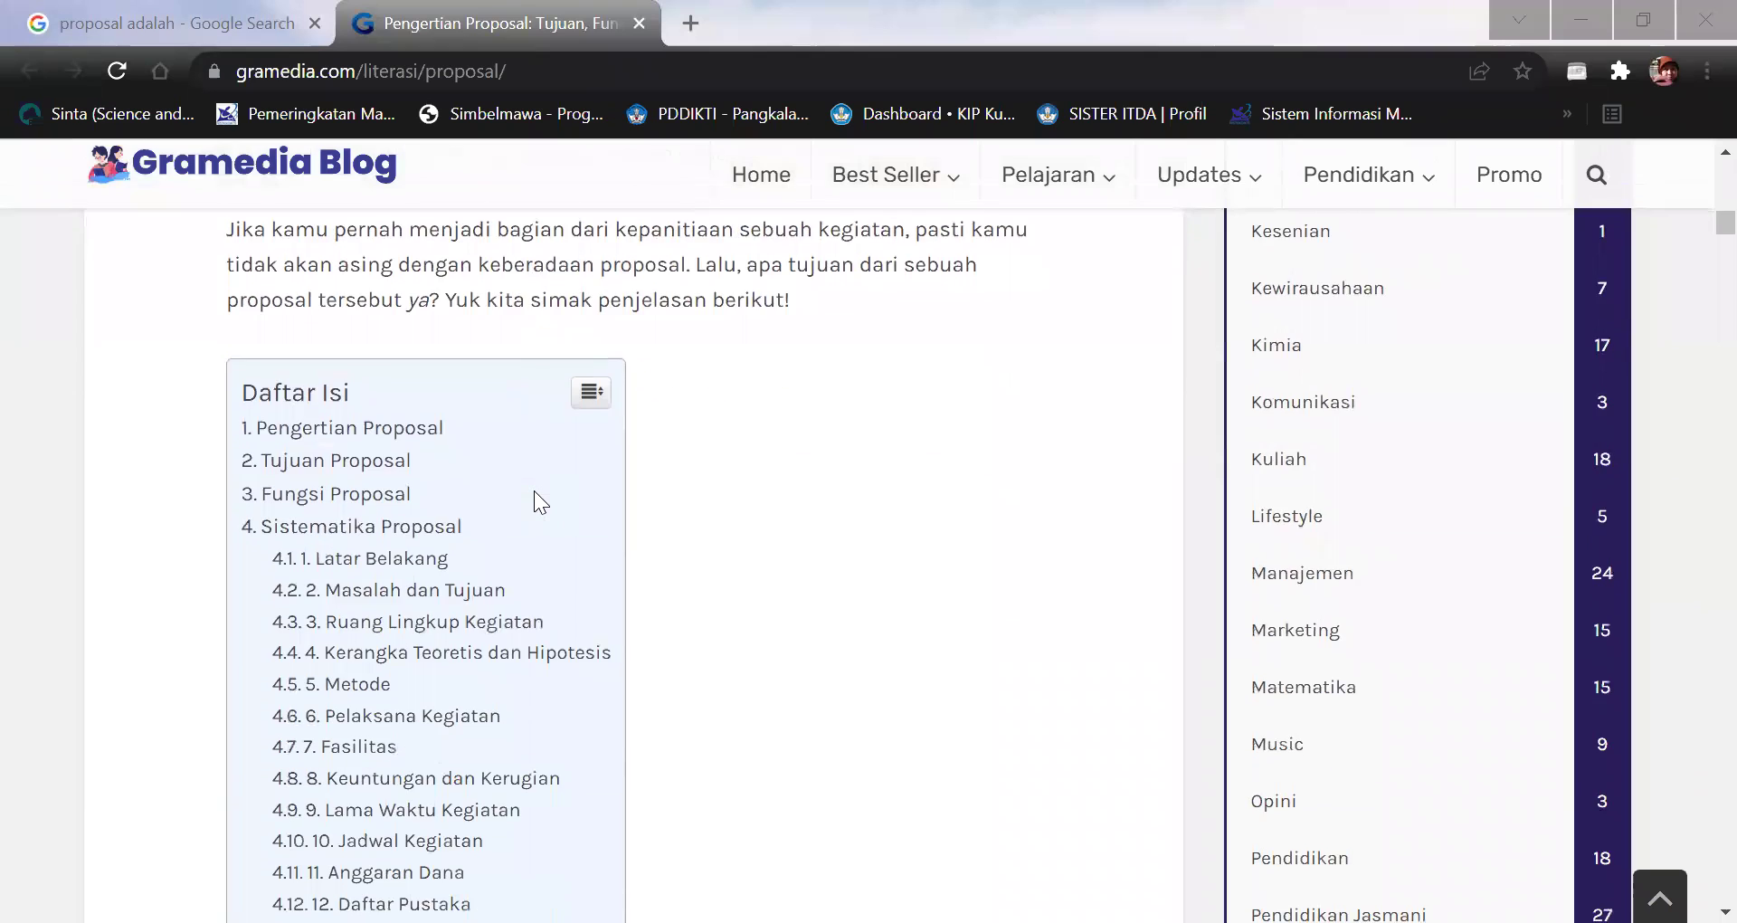
scroll(535, 494, down, 18)
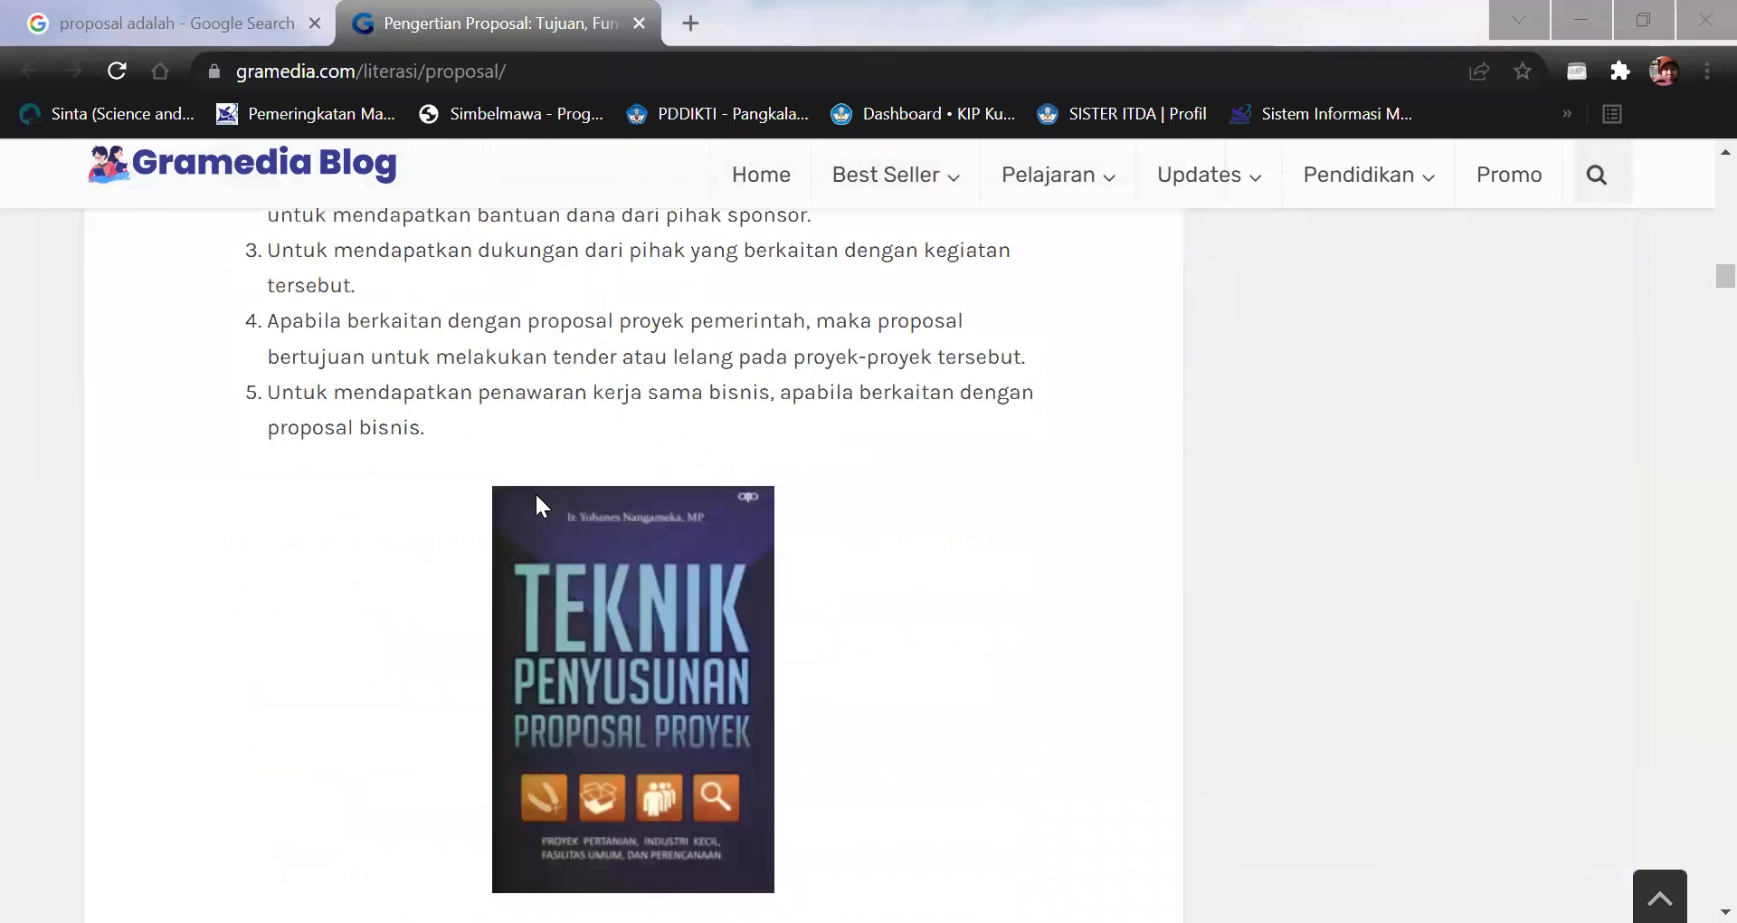
scroll(535, 493, down, 12)
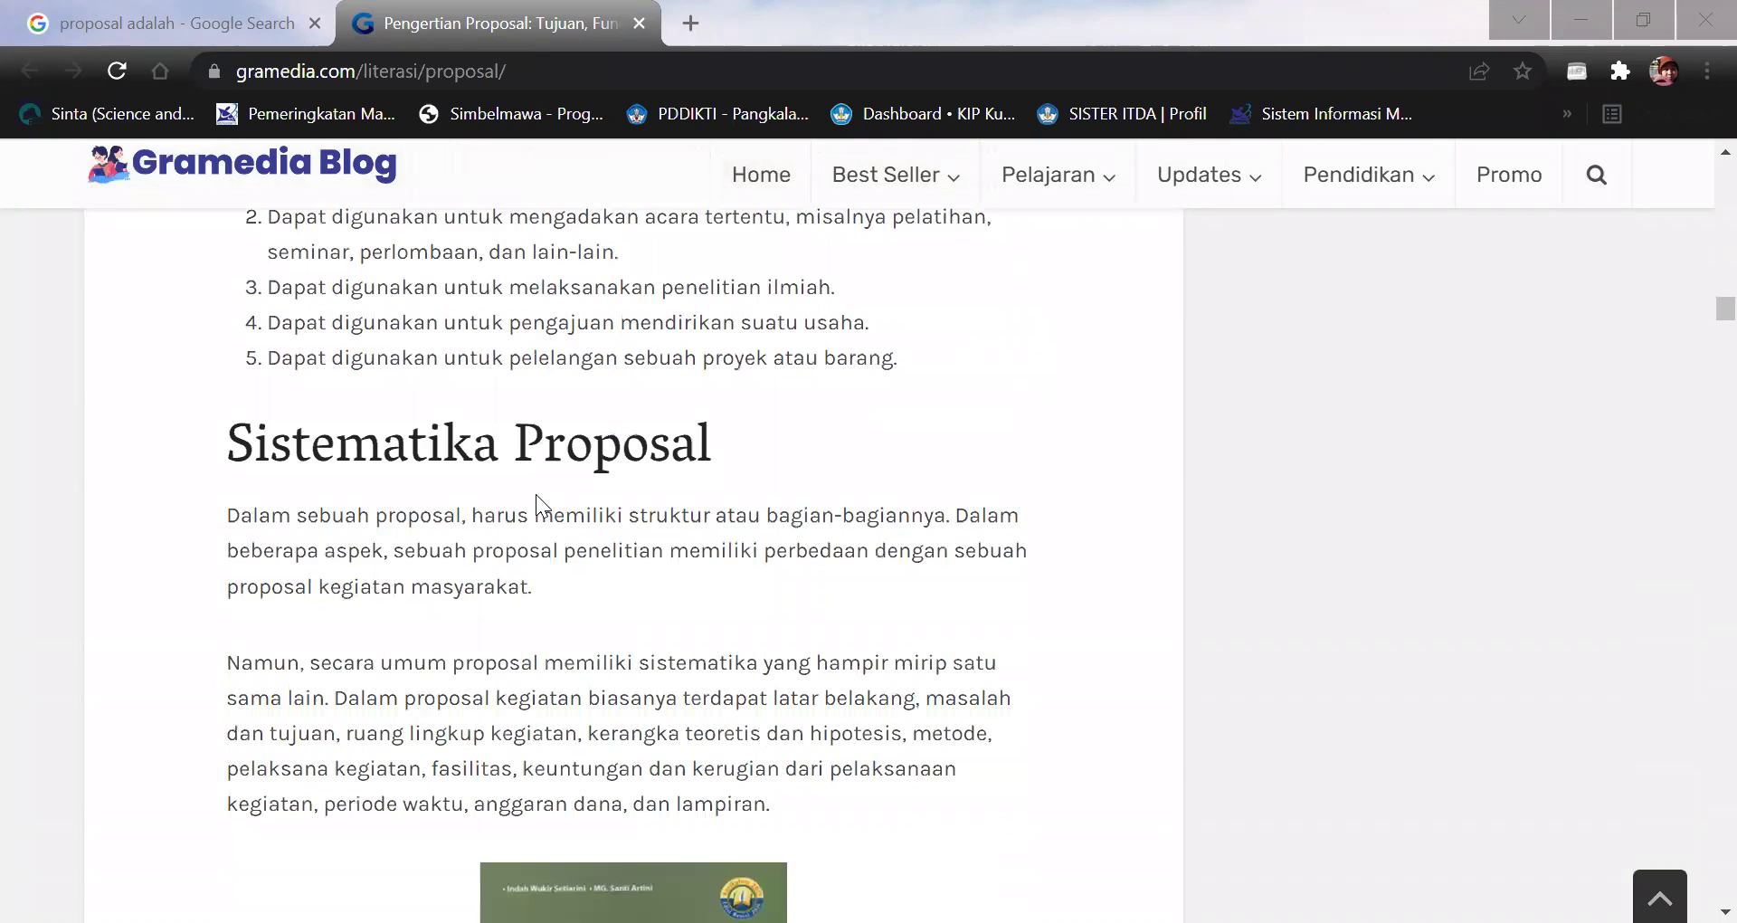
scroll(535, 494, down, 12)
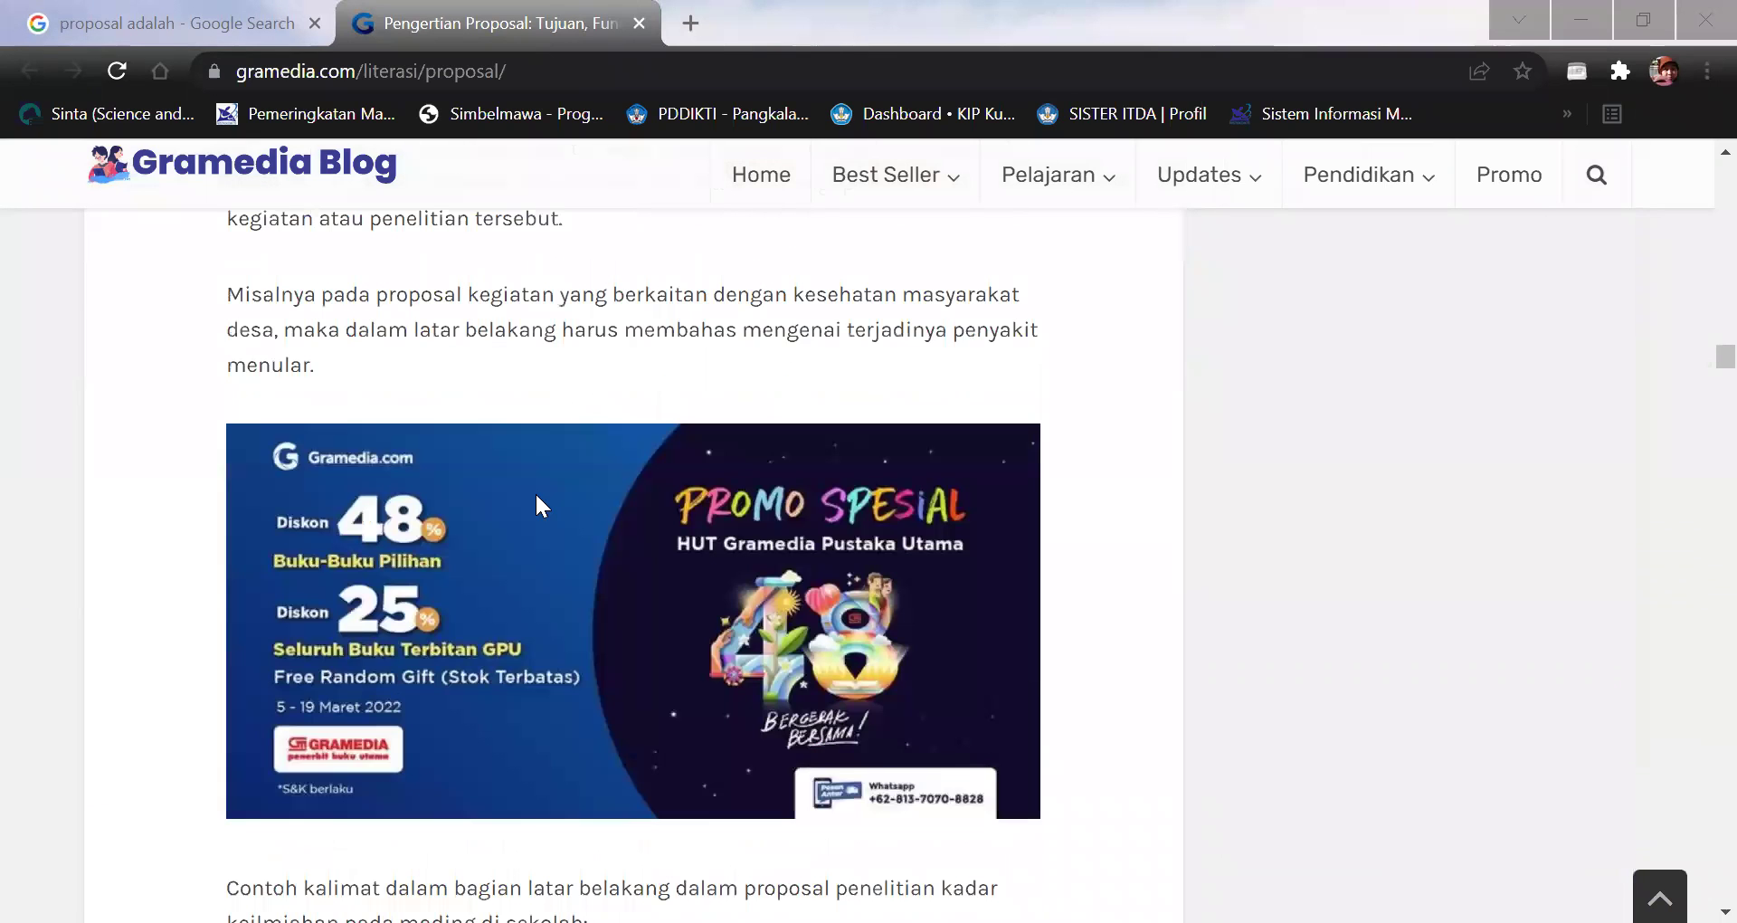
scroll(536, 494, down, 6)
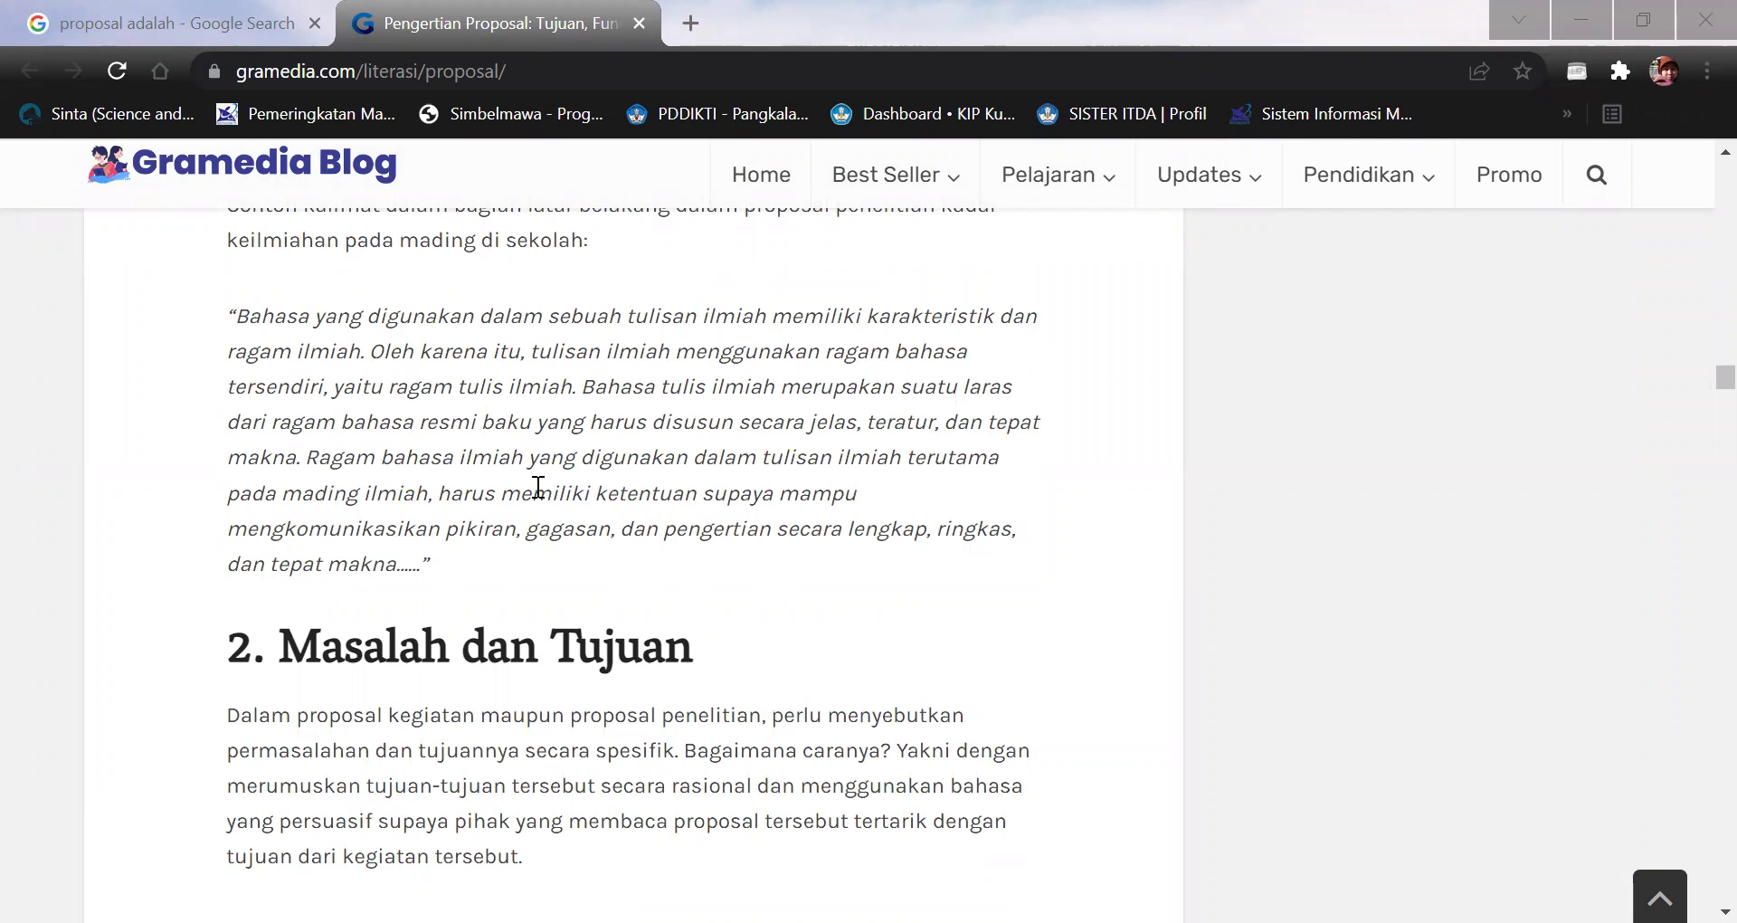
scroll(537, 487, down, 3)
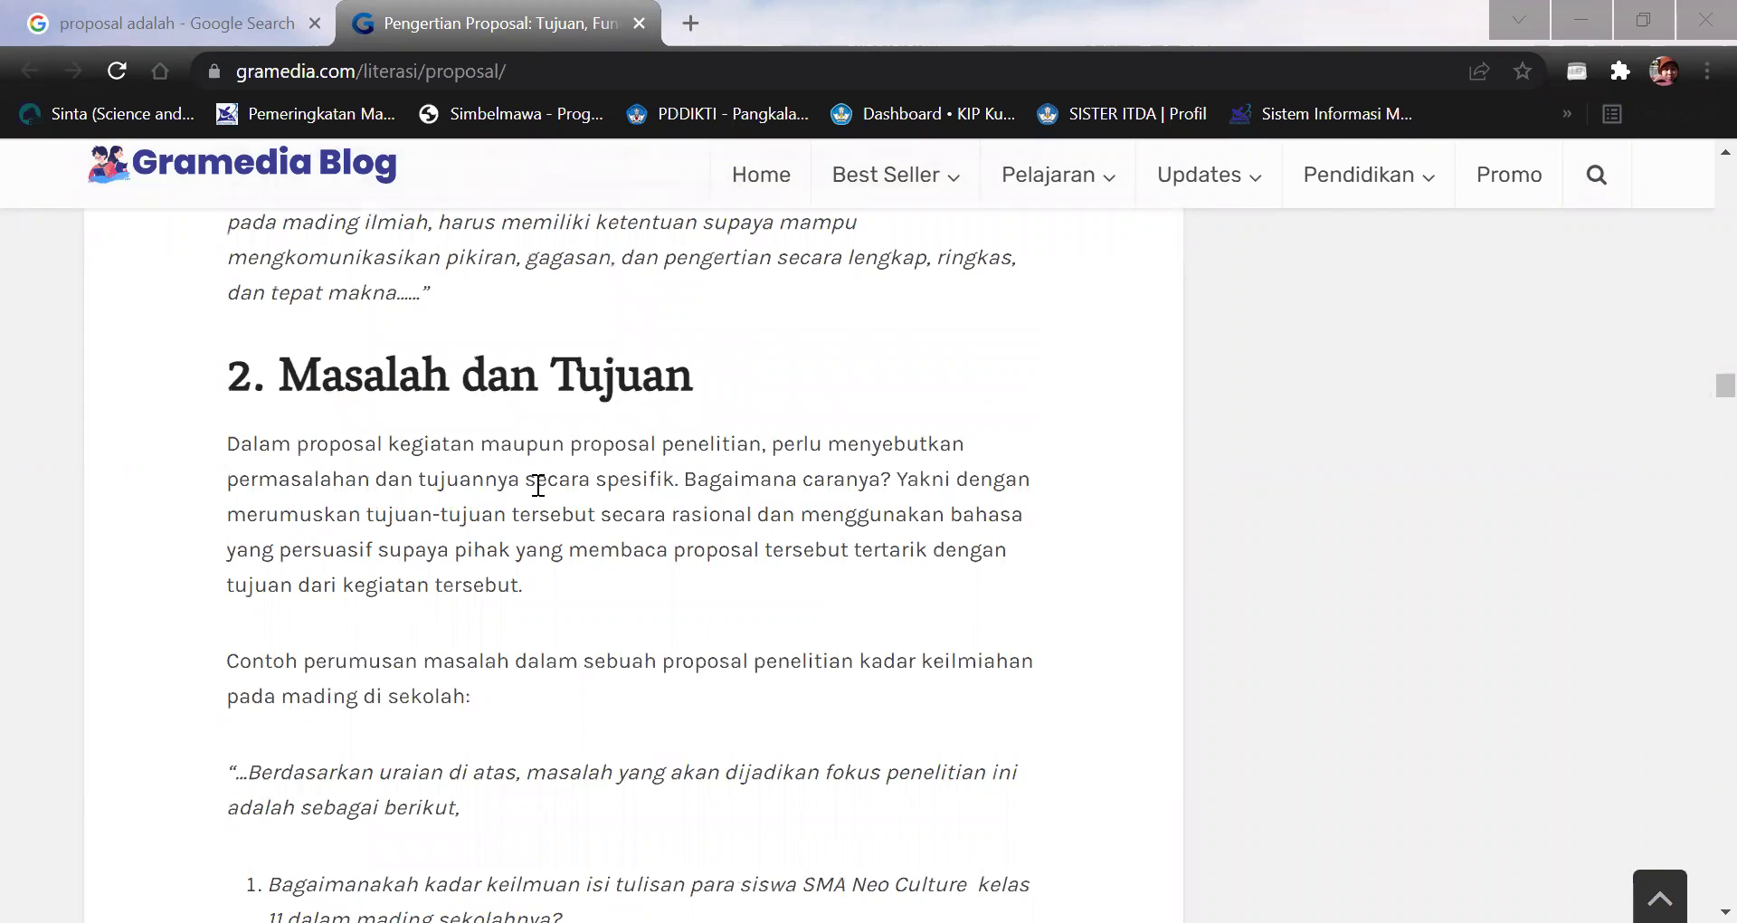
Return to the Google results for "proposal adalah" and open the Salamadian article on proposal structure in a new tab.
click(97, 13)
scroll(477, 534, down, 1)
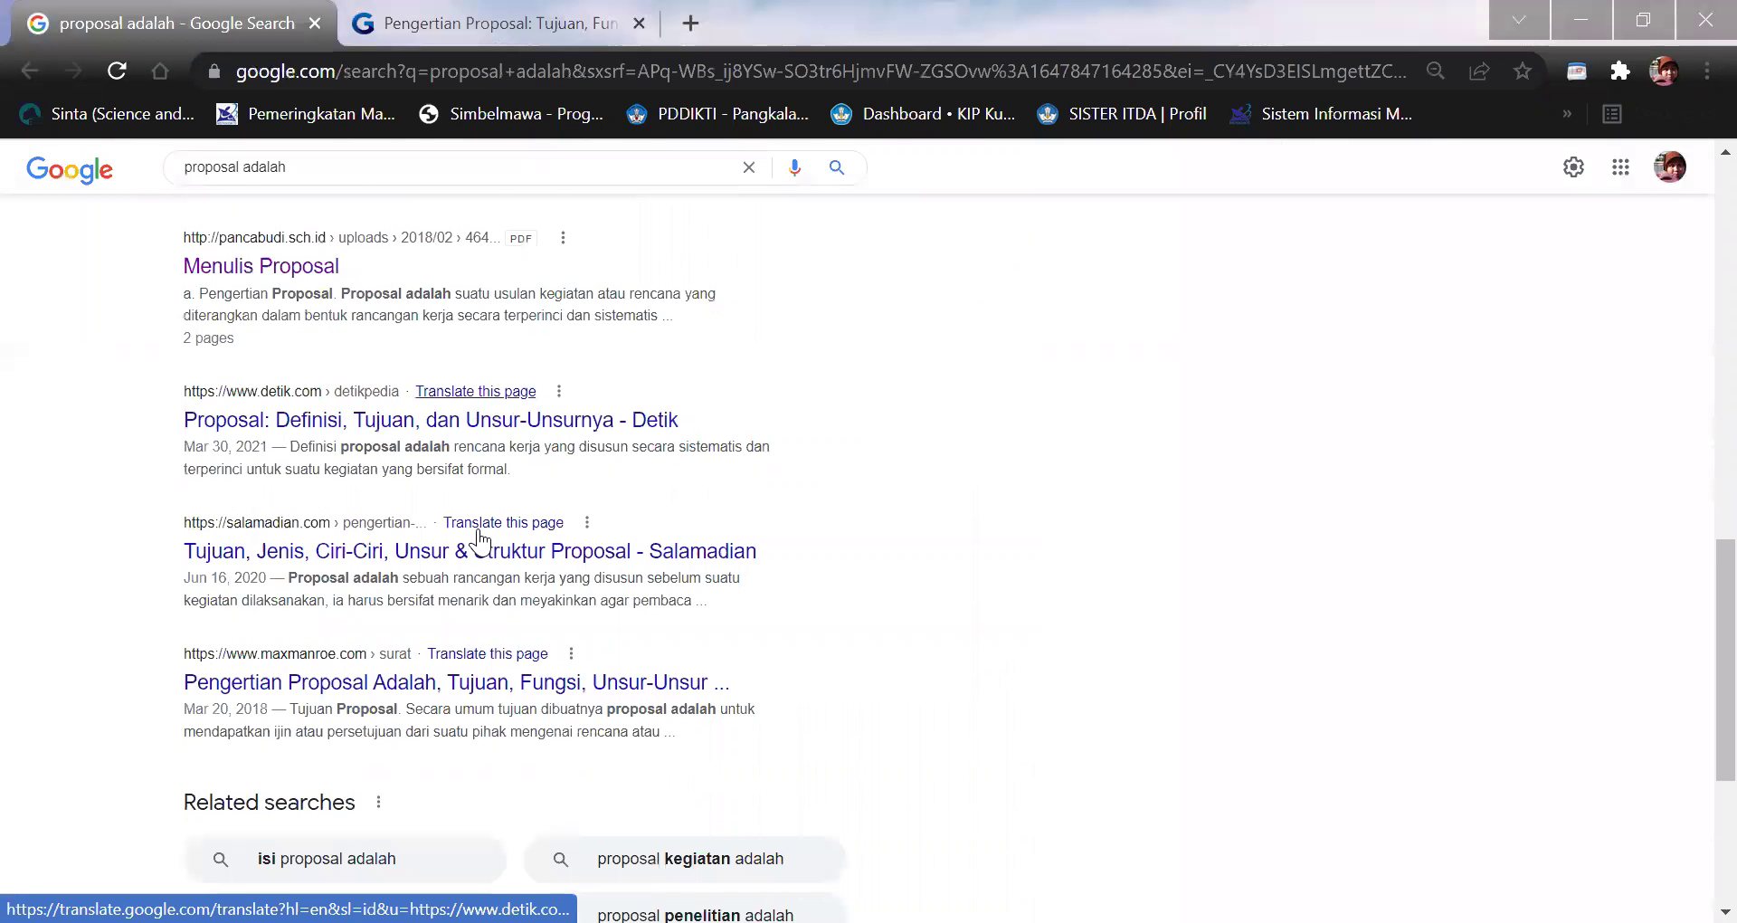
scroll(478, 539, down, 1)
right_click(483, 420)
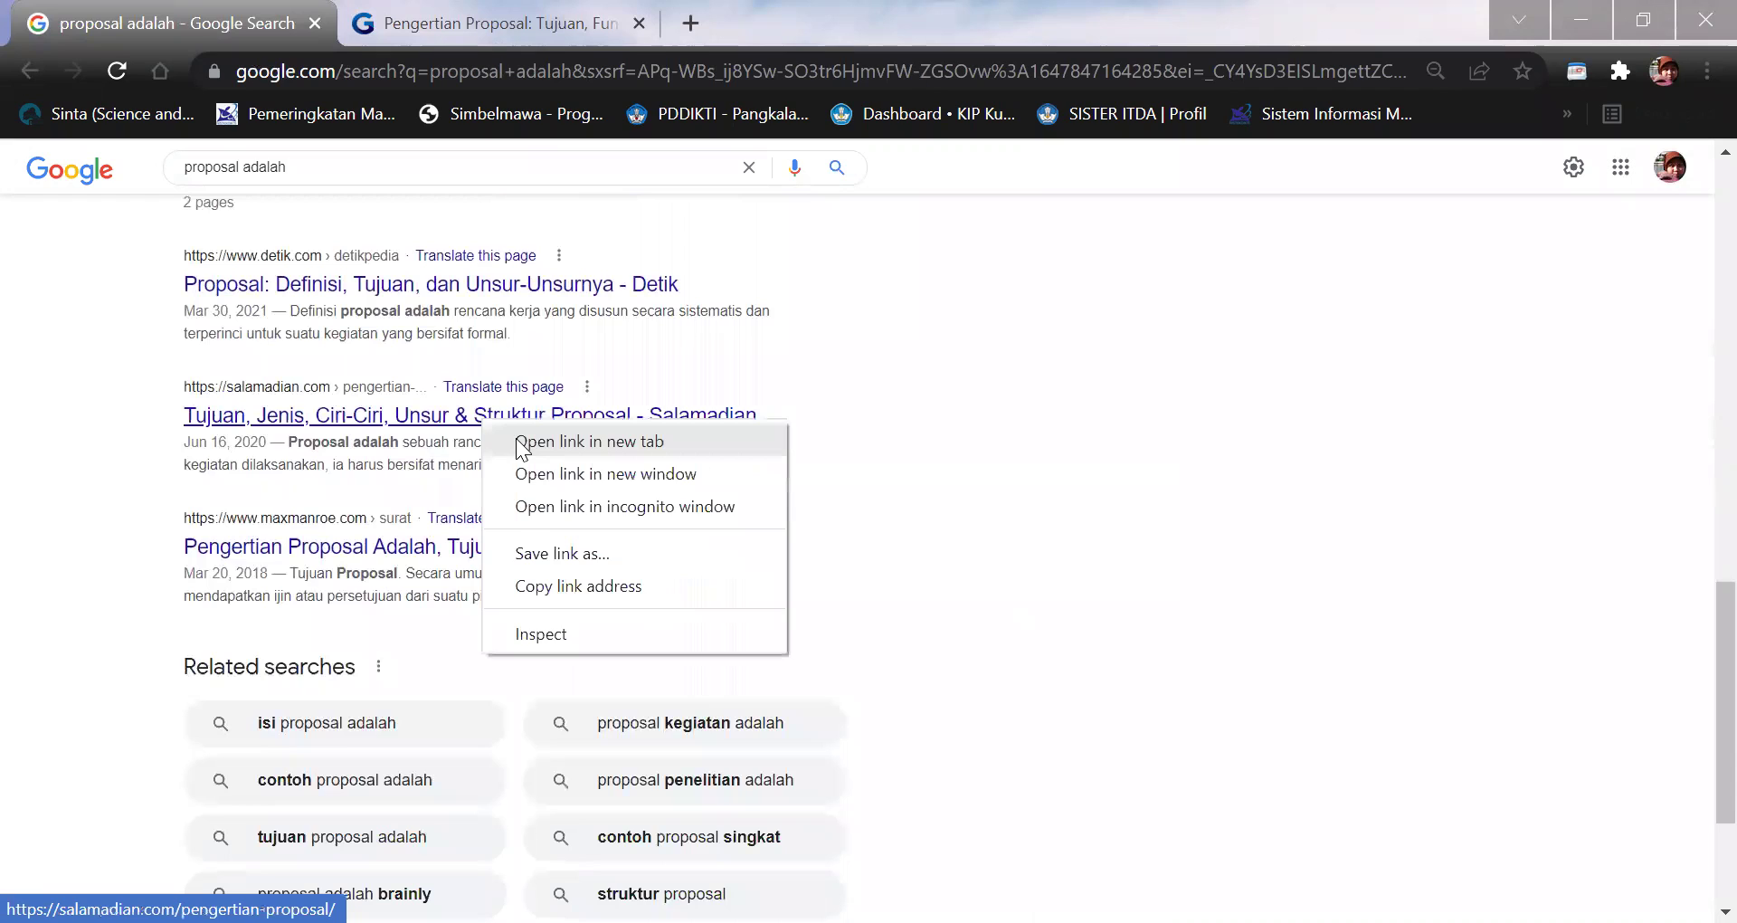
click(521, 442)
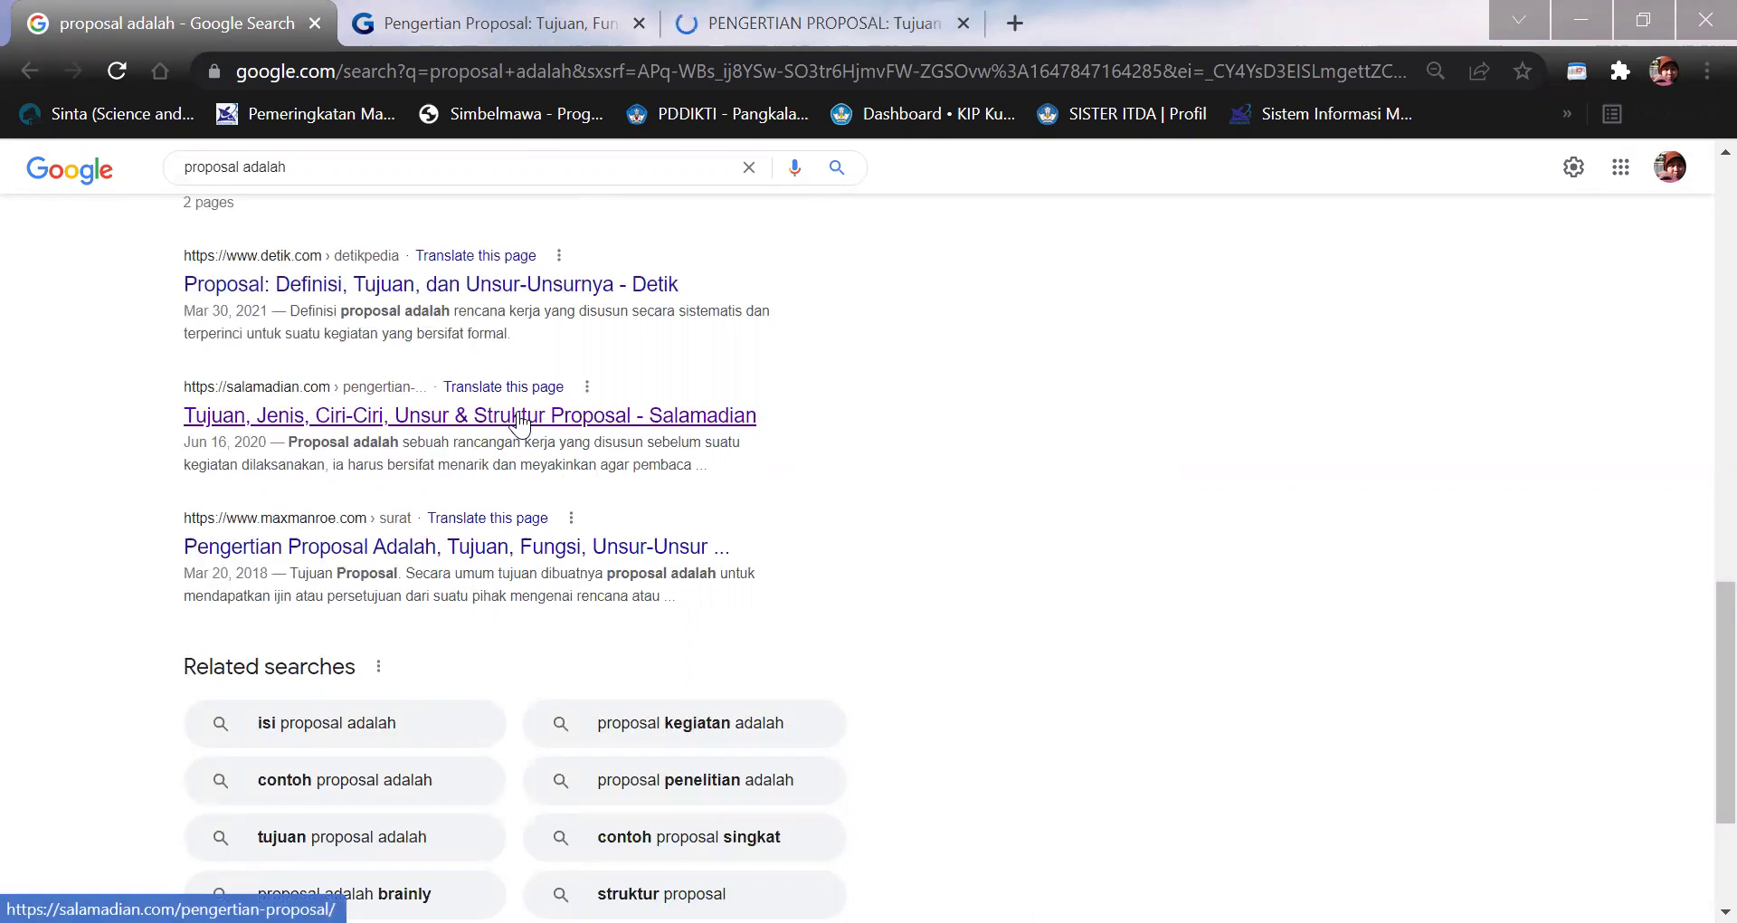
Examine the Salamadian article for its author, publication date, proposal definitions by experts and the Tujuan Proposal section.
click(691, 11)
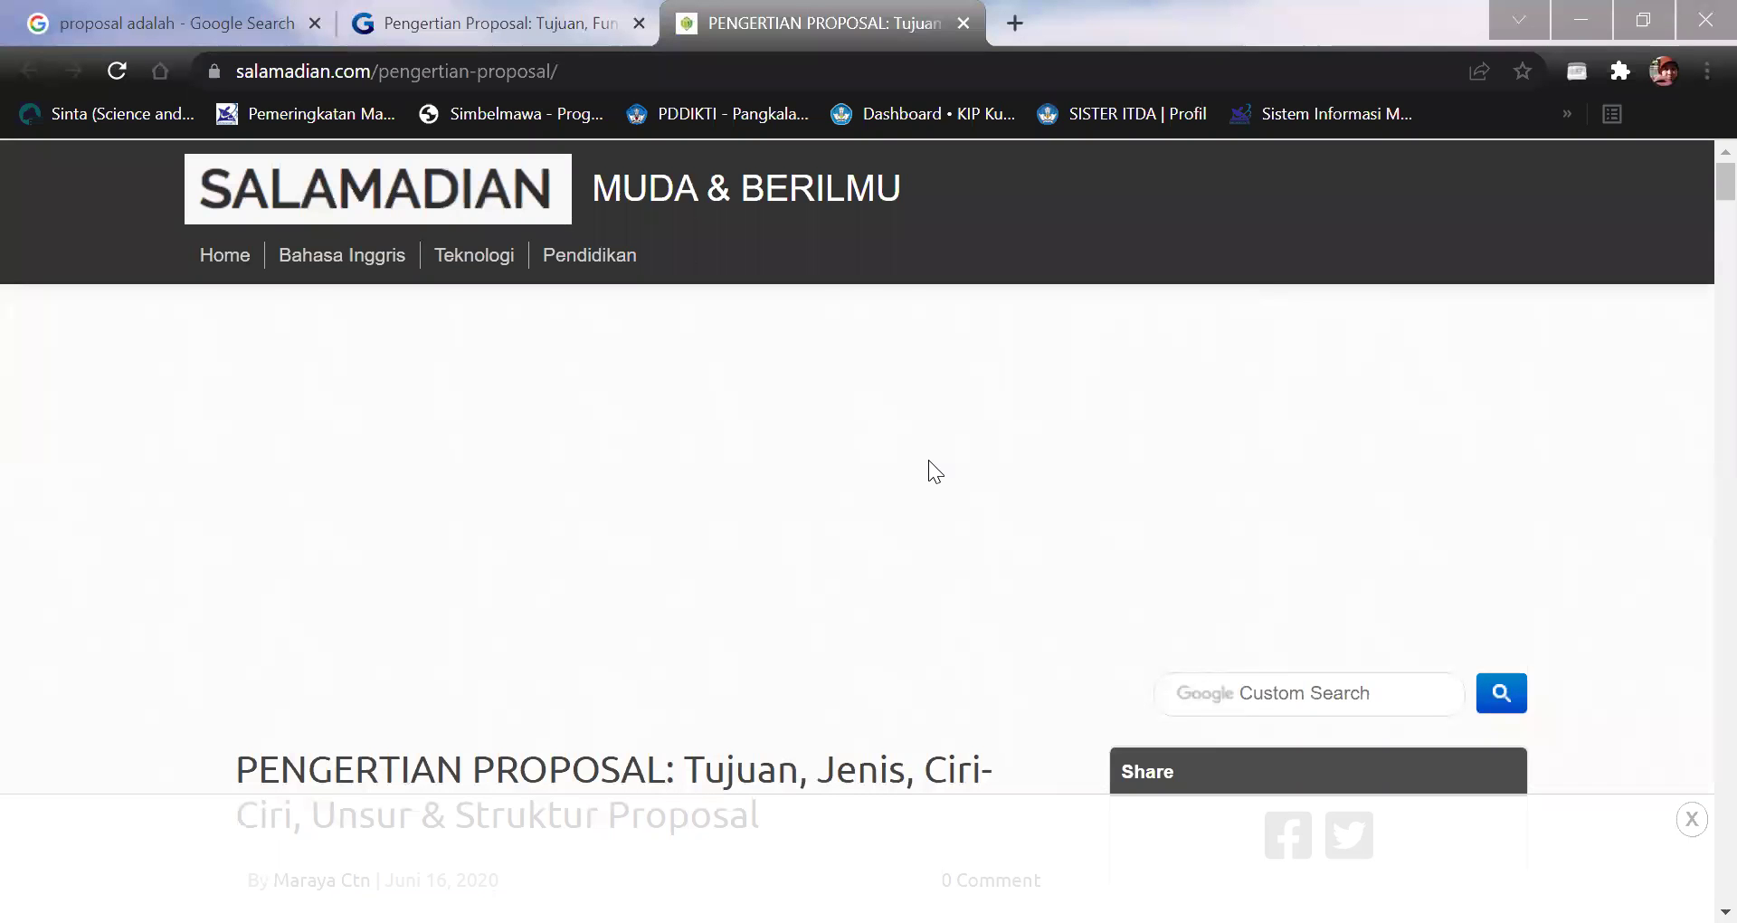
scroll(928, 459, down, 5)
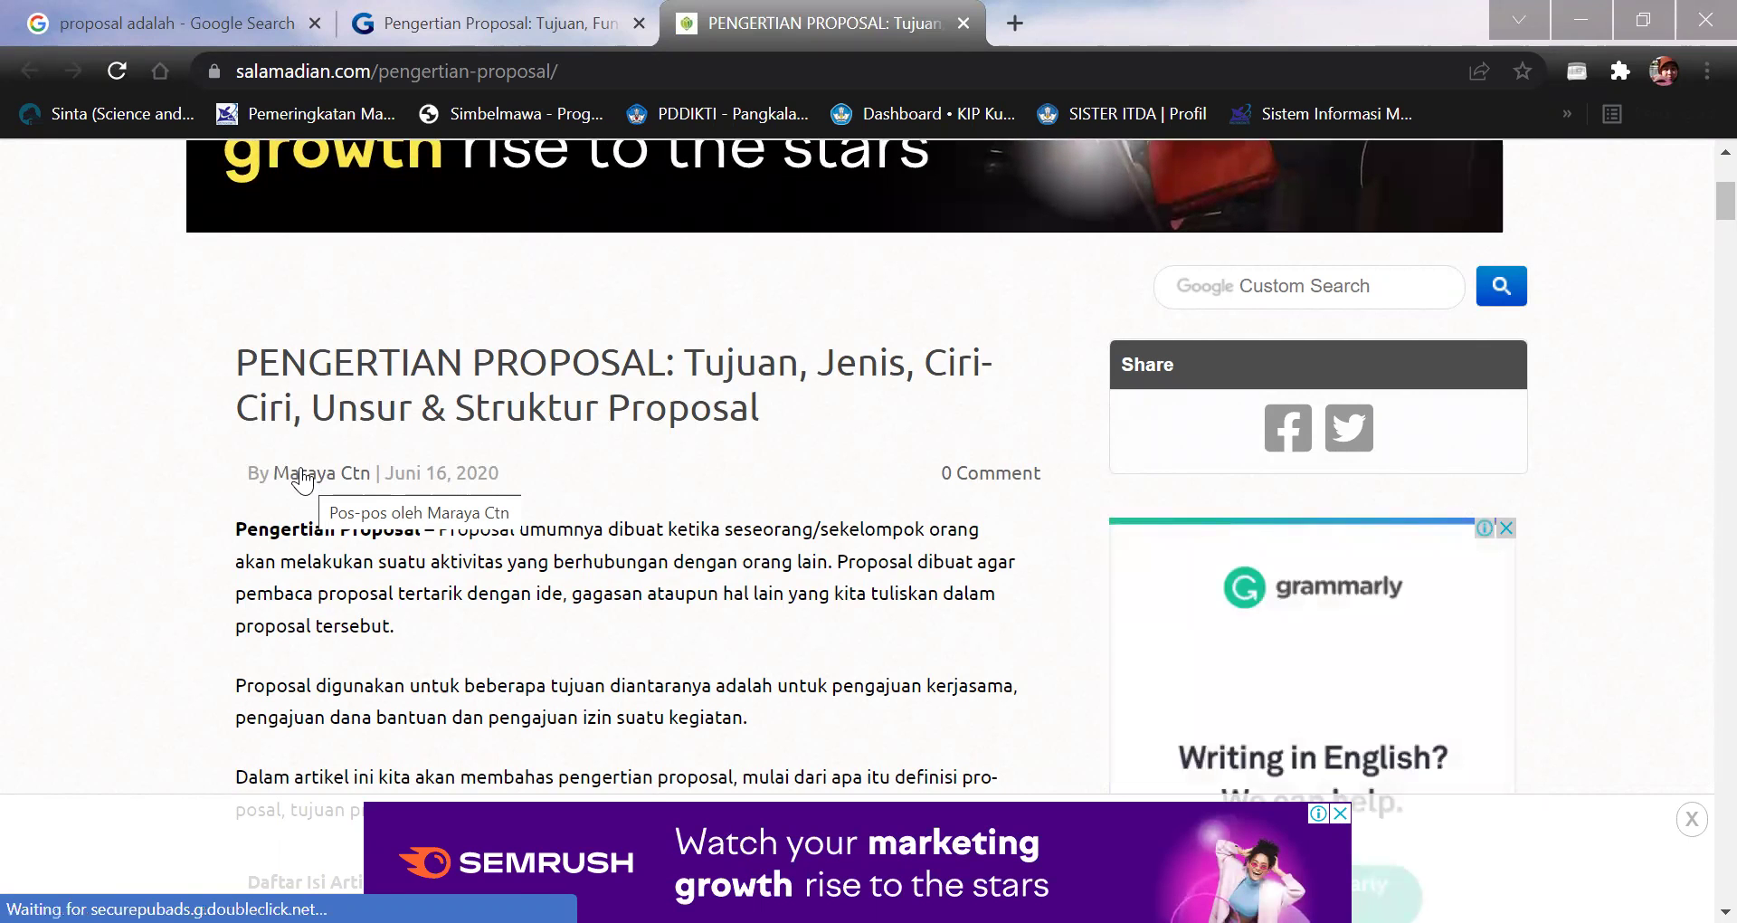
scroll(536, 475, down, 1)
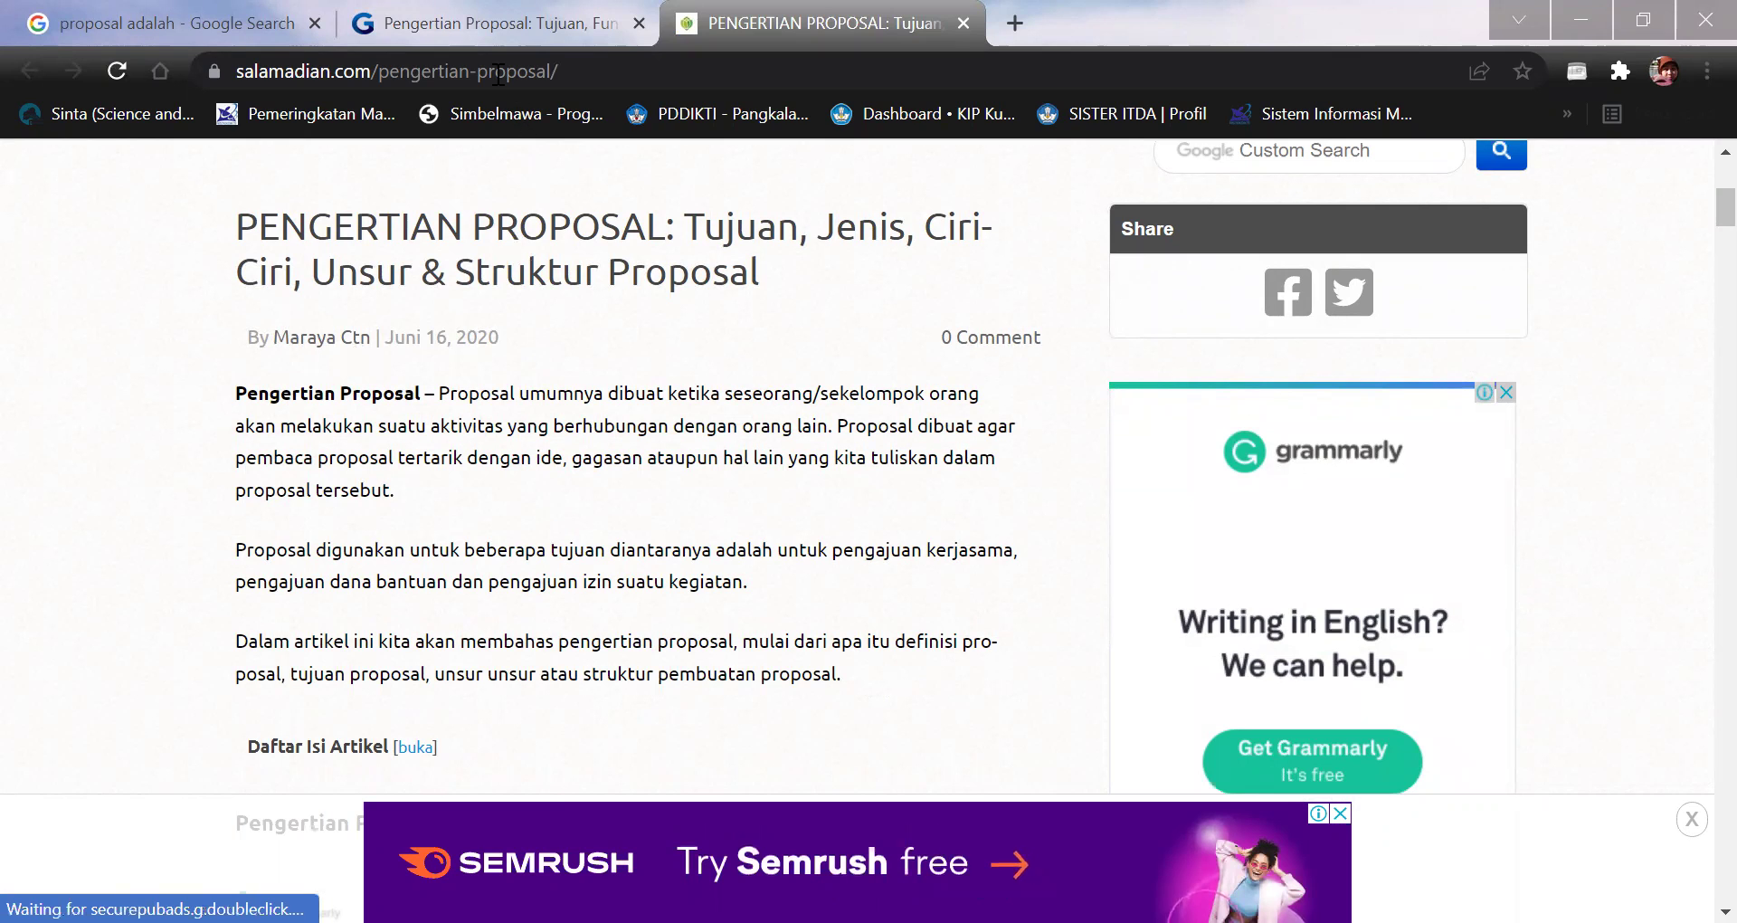
scroll(564, 528, down, 5)
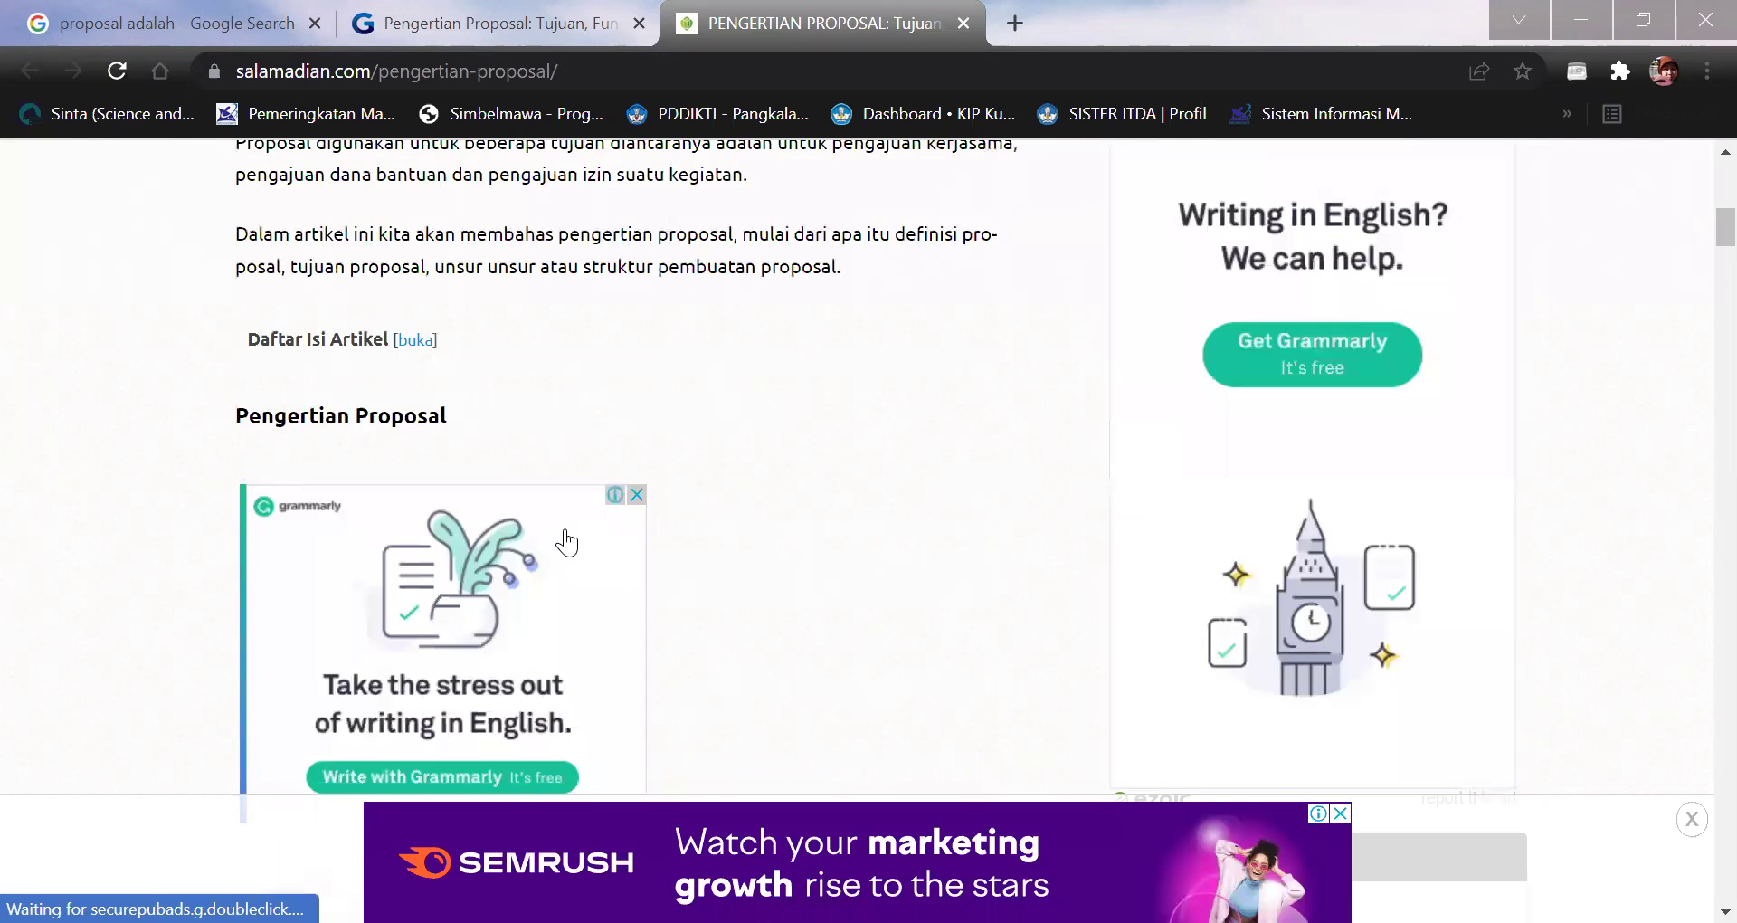
scroll(564, 539, up, 2)
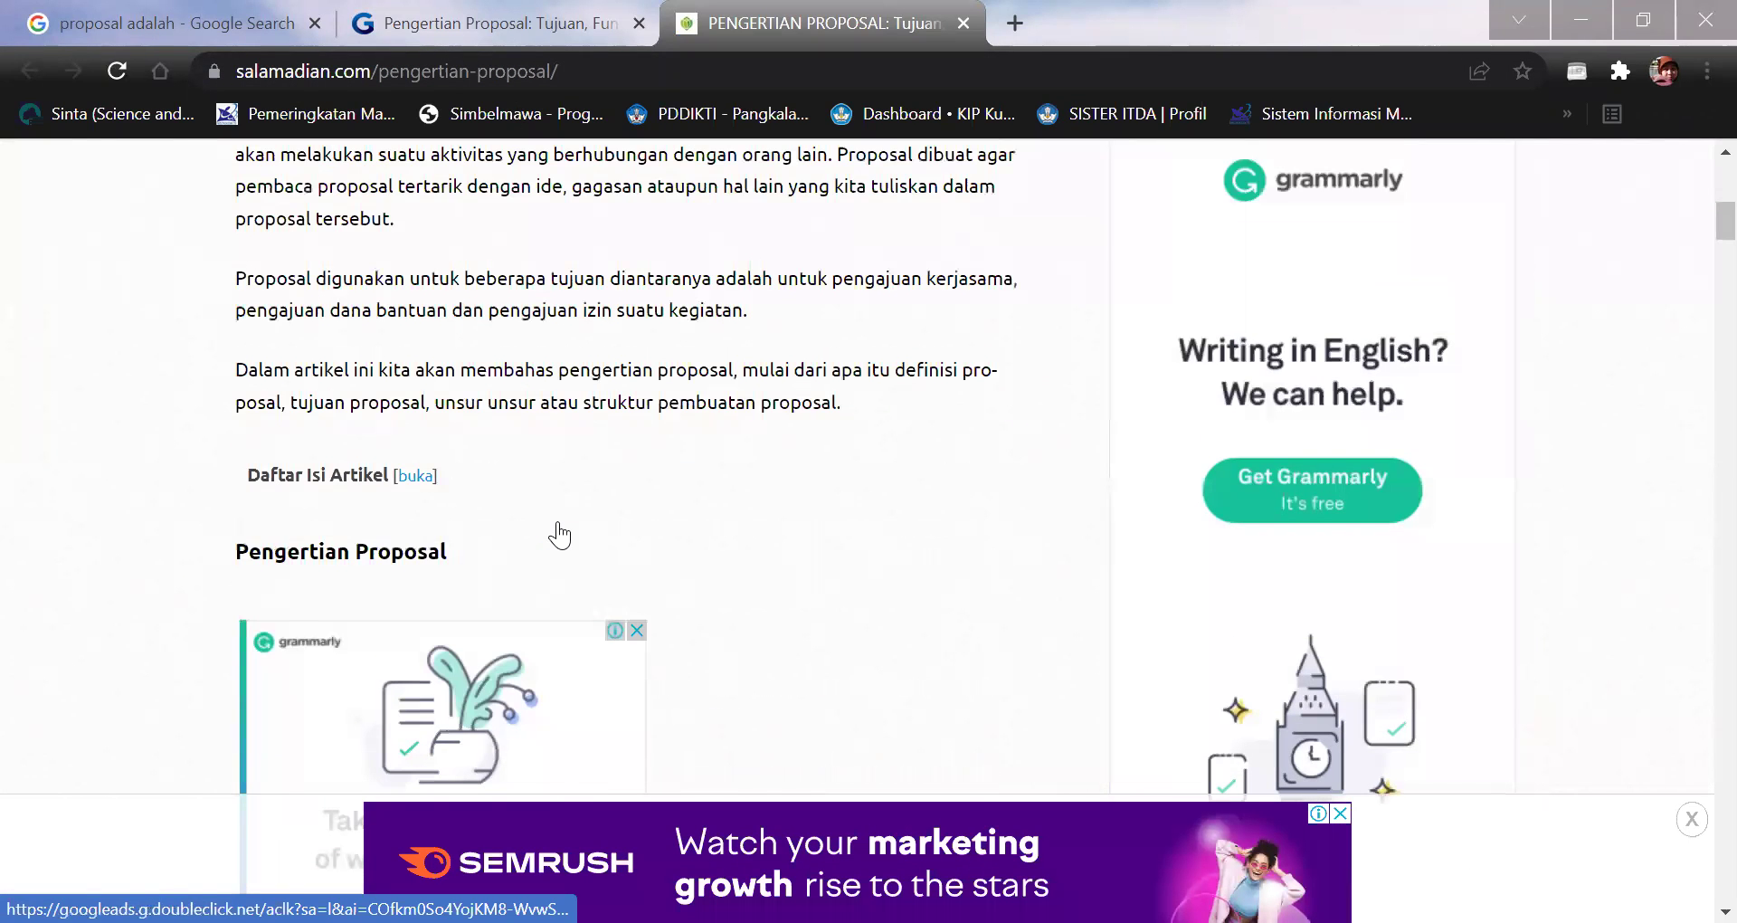
scroll(559, 534, down, 8)
scroll(561, 536, down, 8)
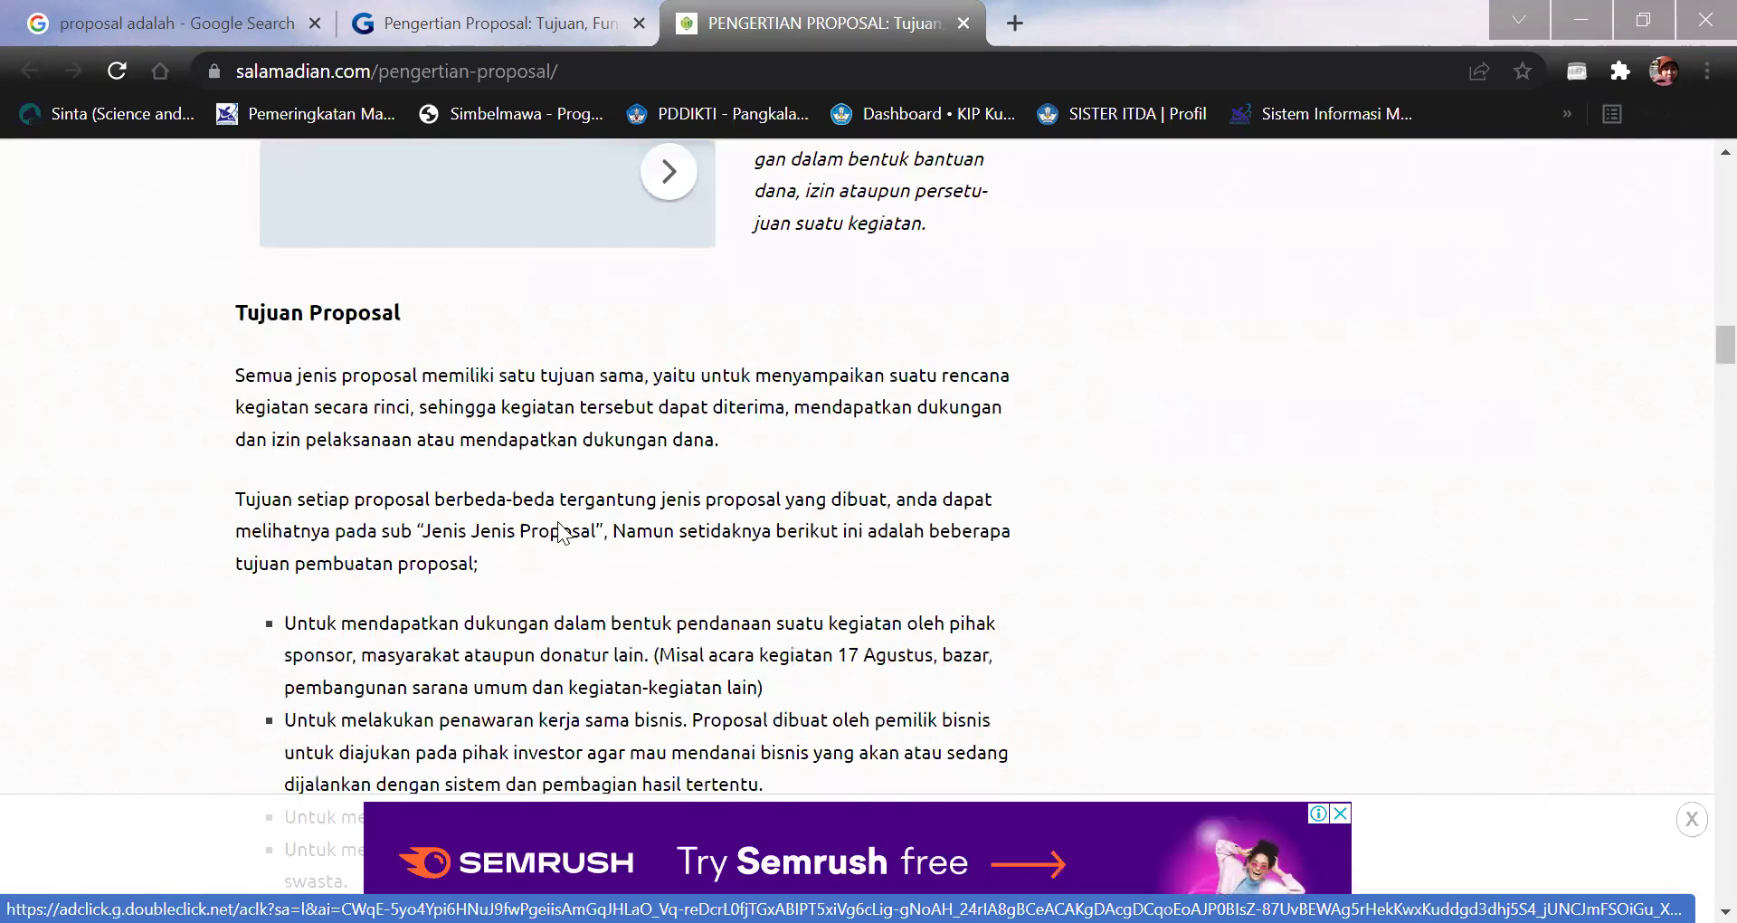
scroll(559, 530, up, 8)
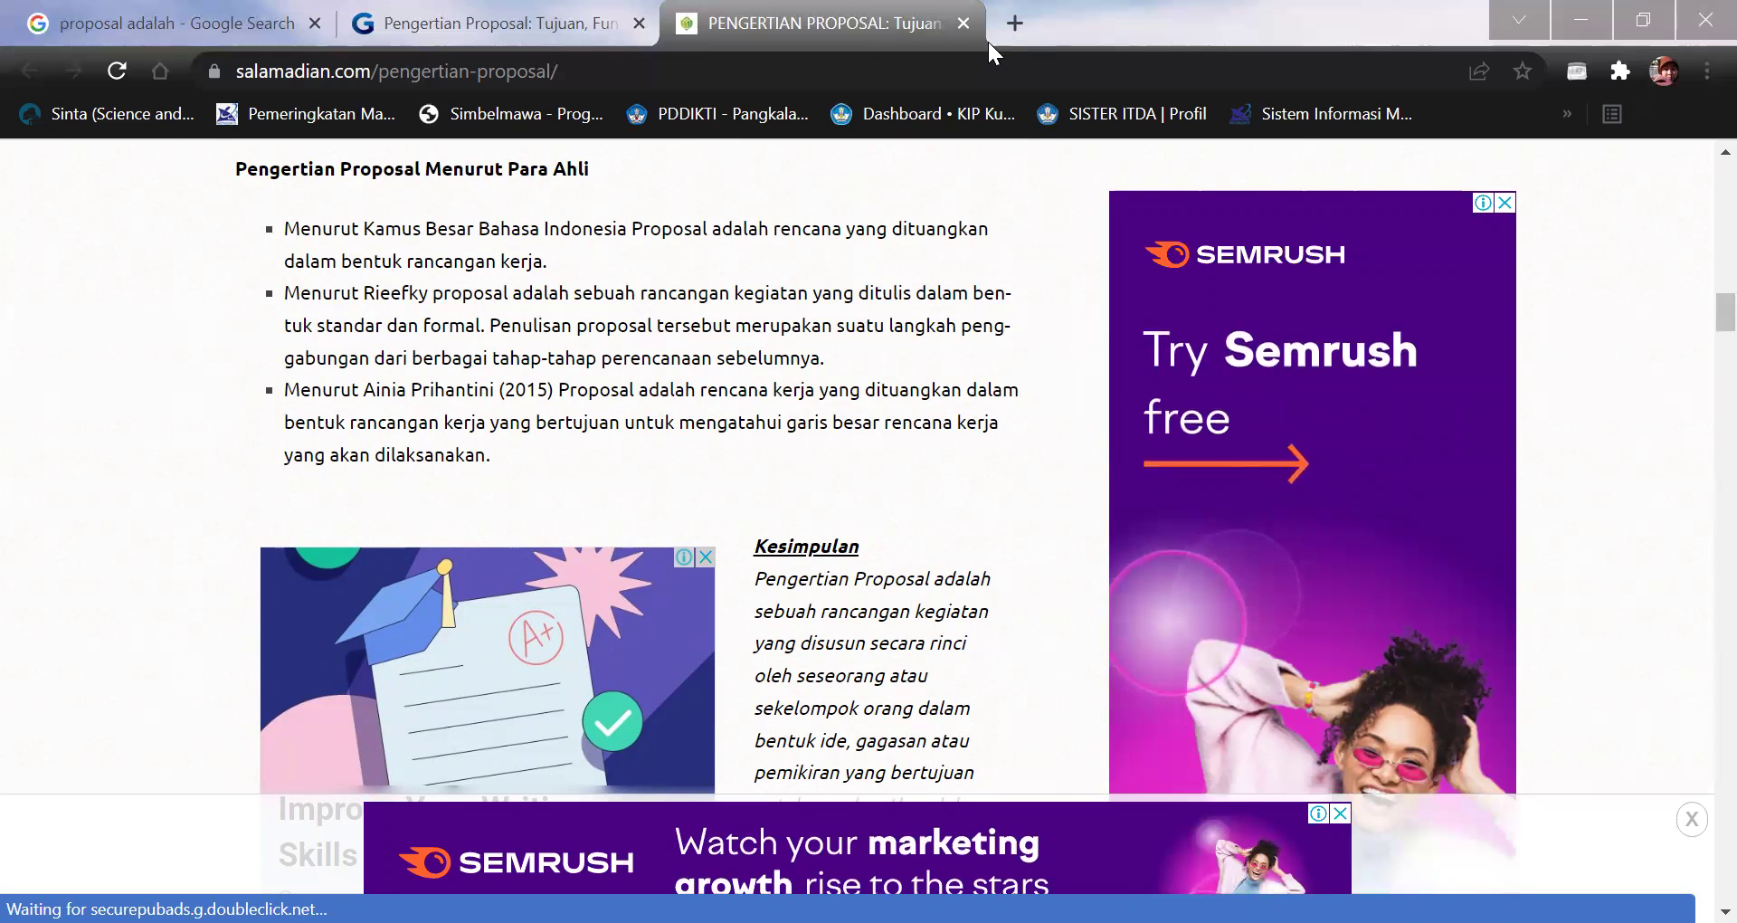
Return to the Google results, search for "kbbi" and open the KBBI Daring site.
click(226, 23)
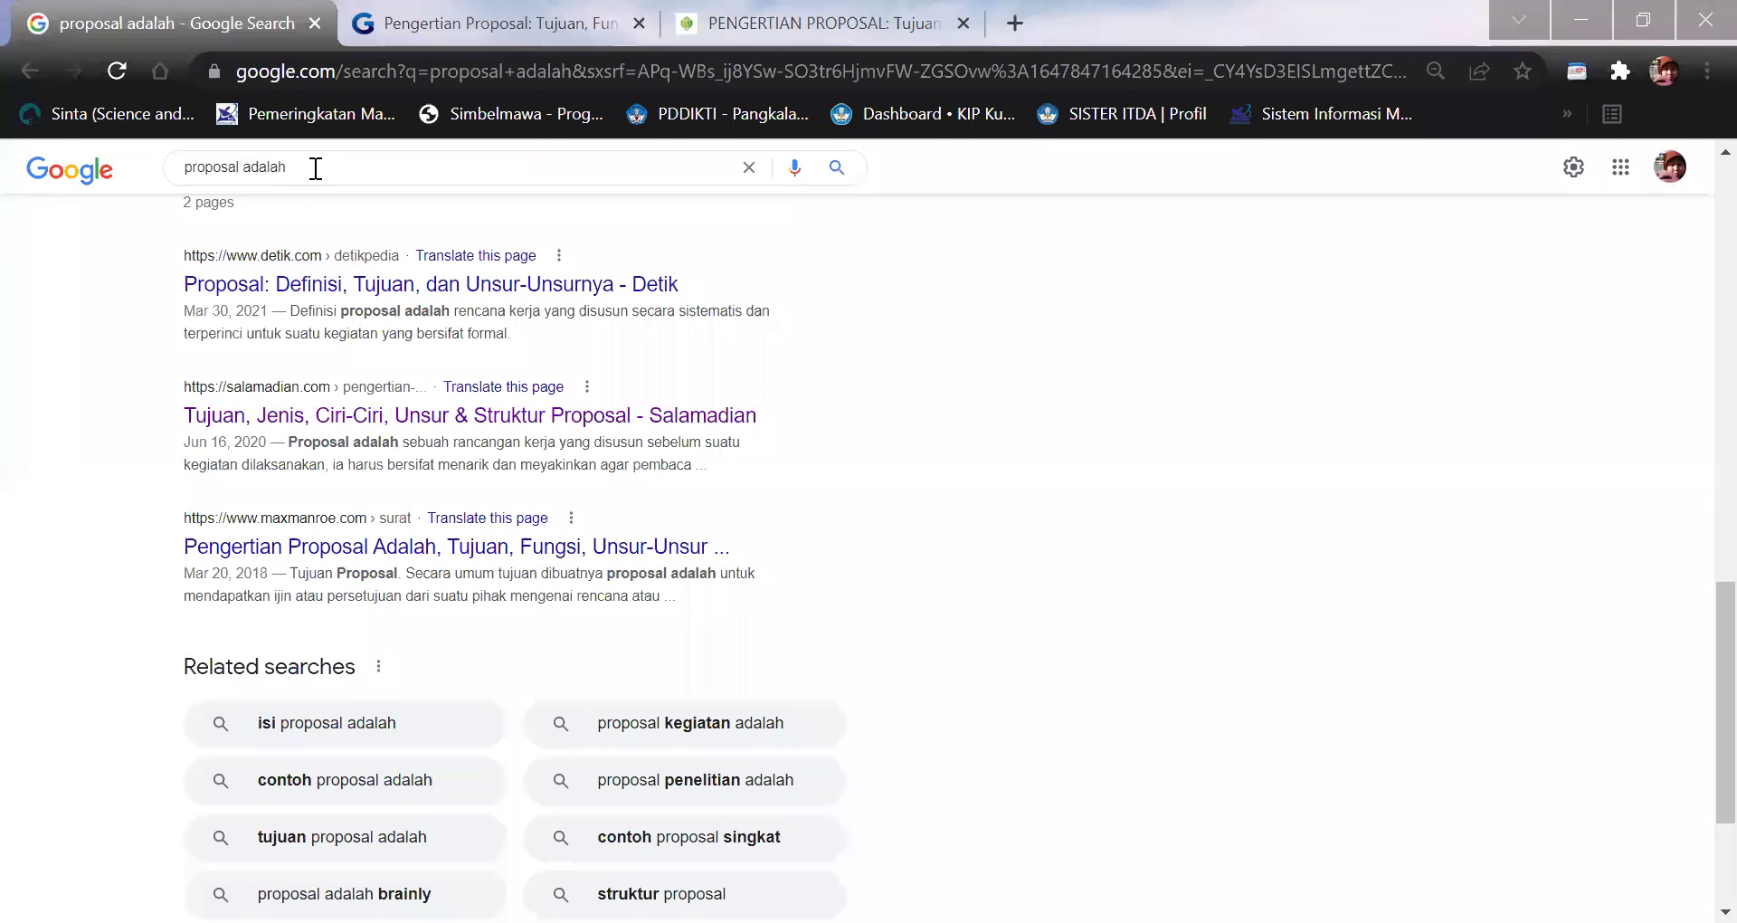
triple_click(315, 168)
text(kbbi)
key(Return)
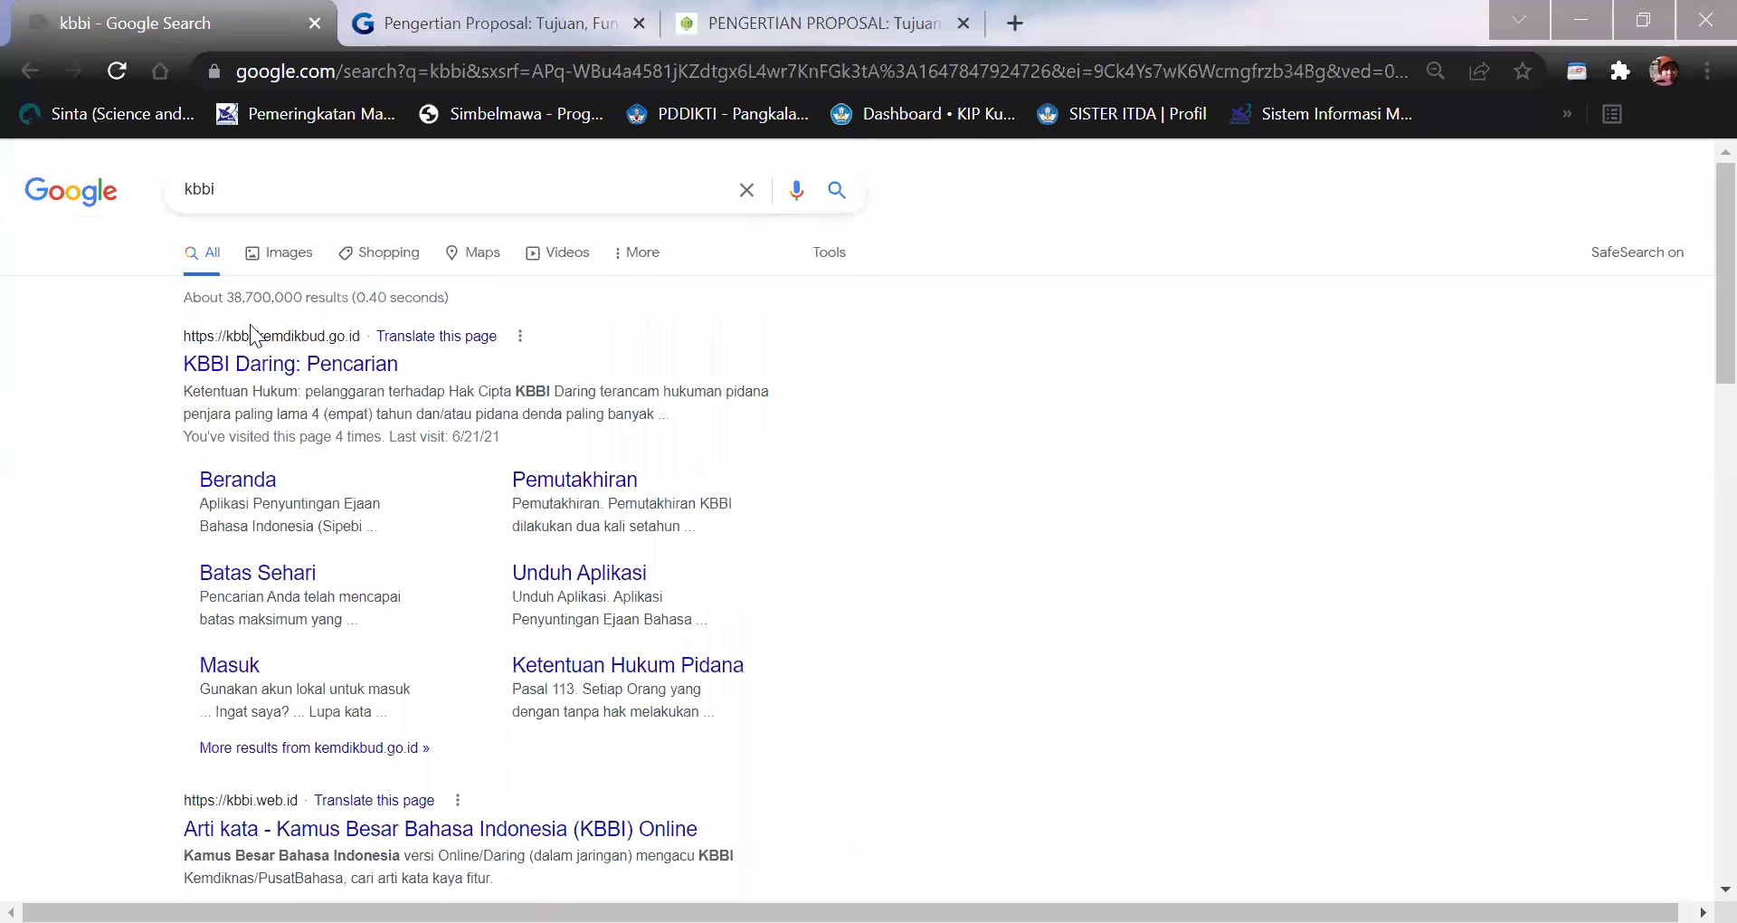
click(360, 366)
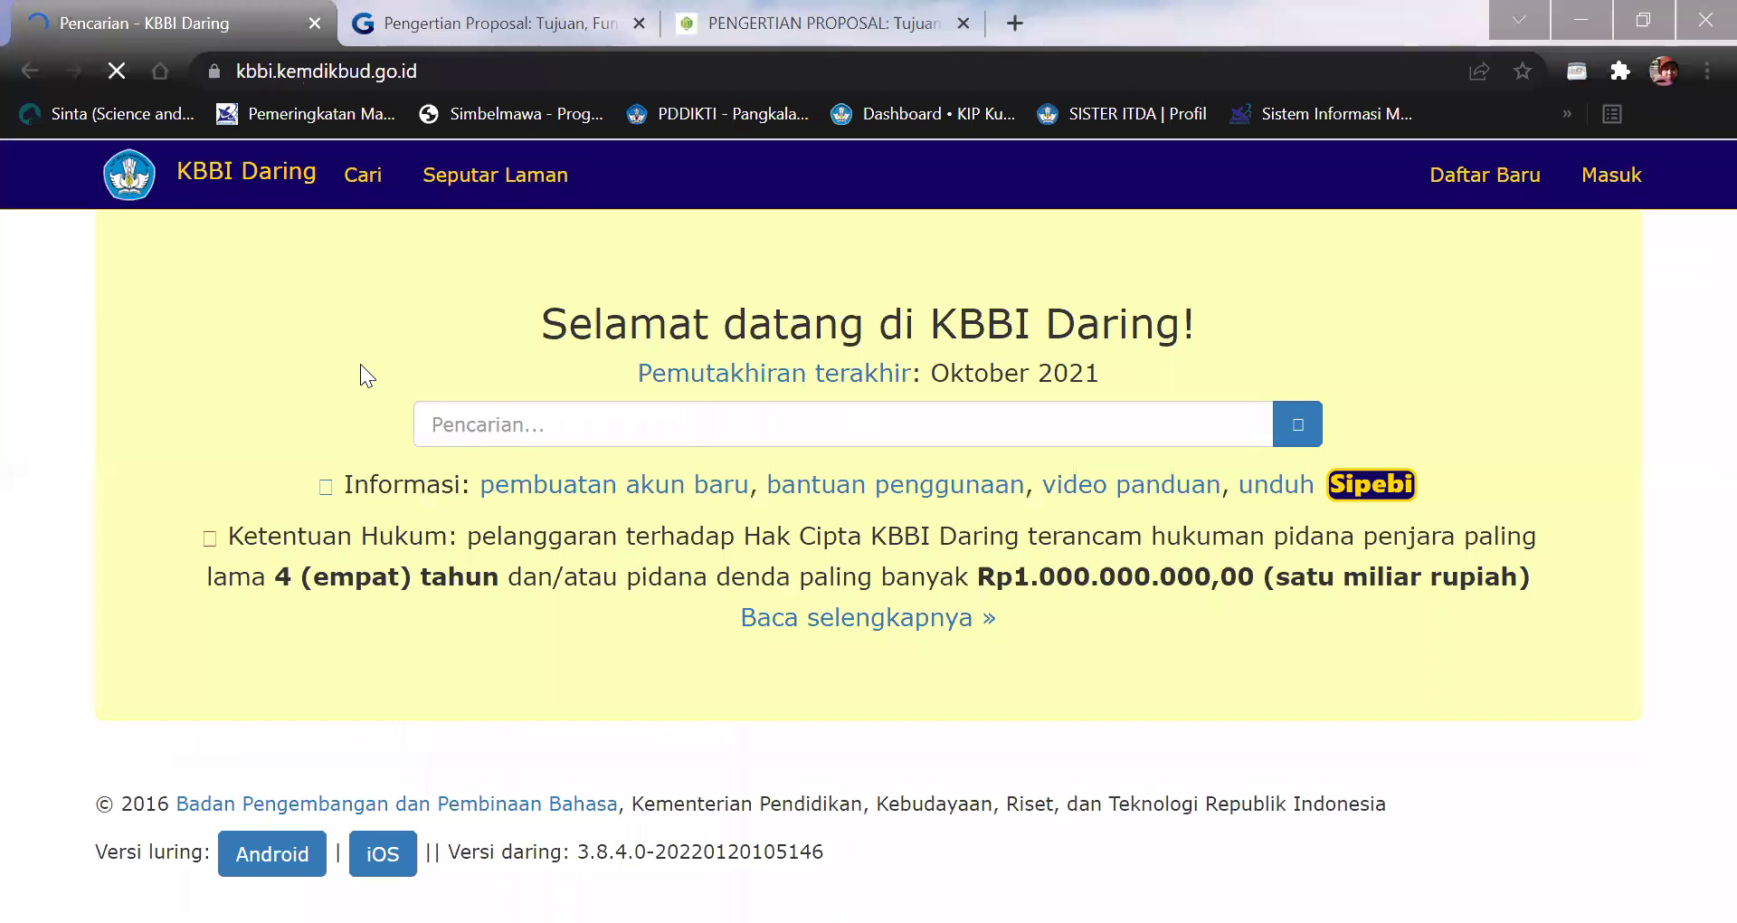
Look up "proposal" in KBBI Daring and read its dictionary definition.
text(proposal)
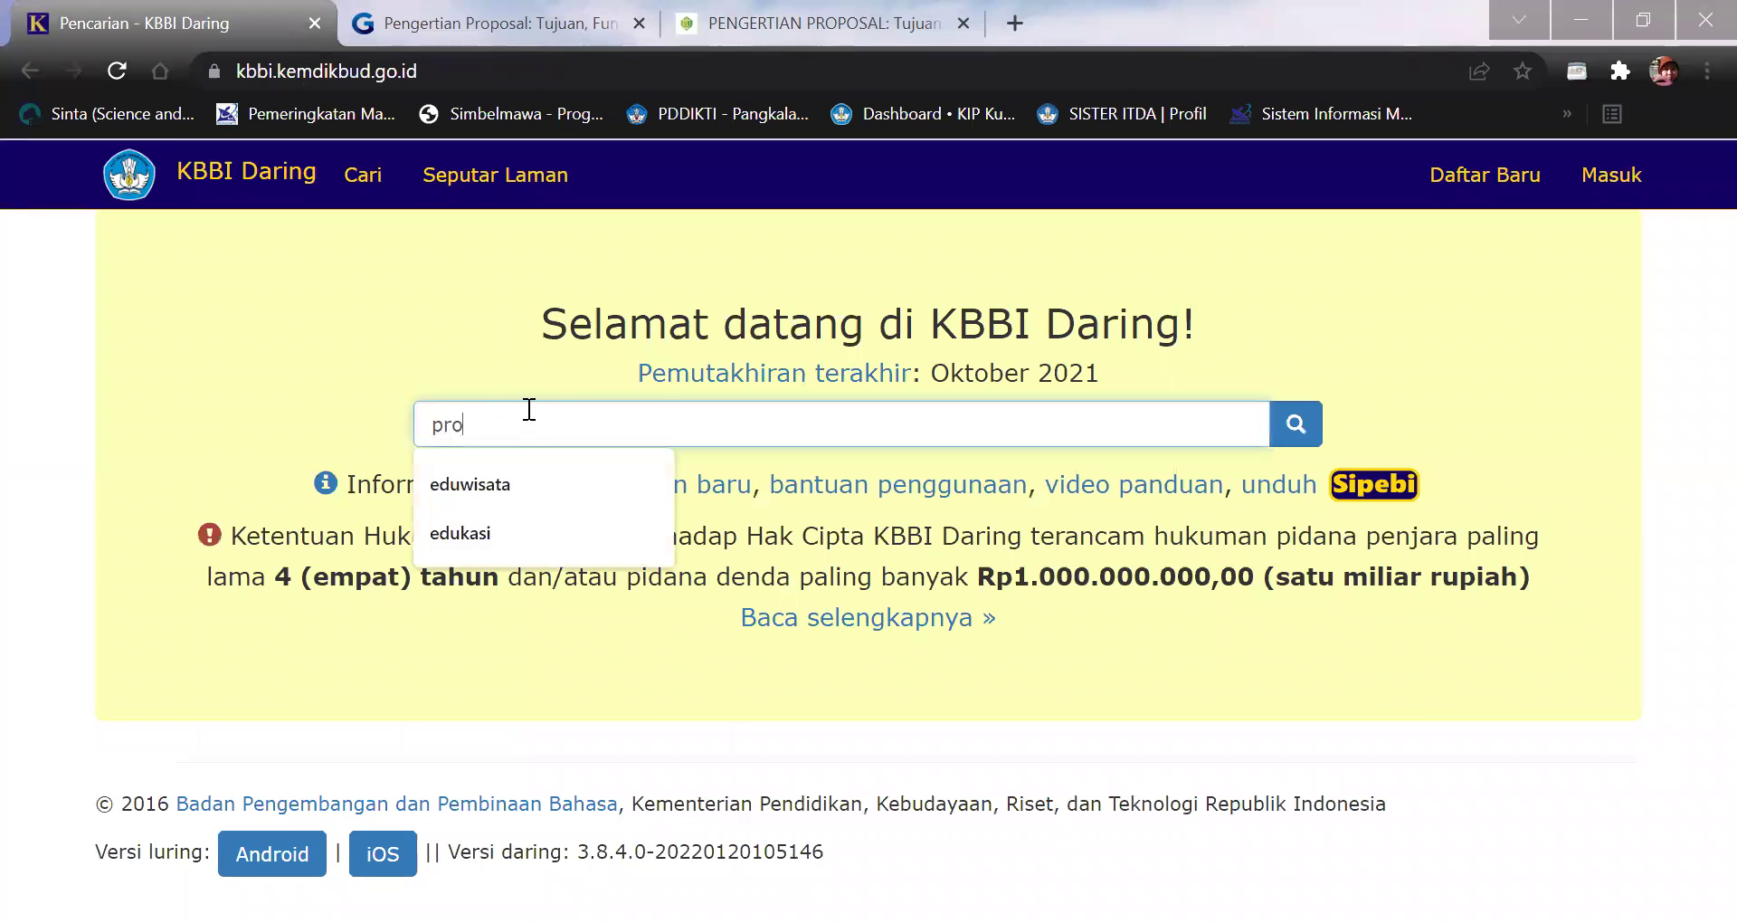
key(Return)
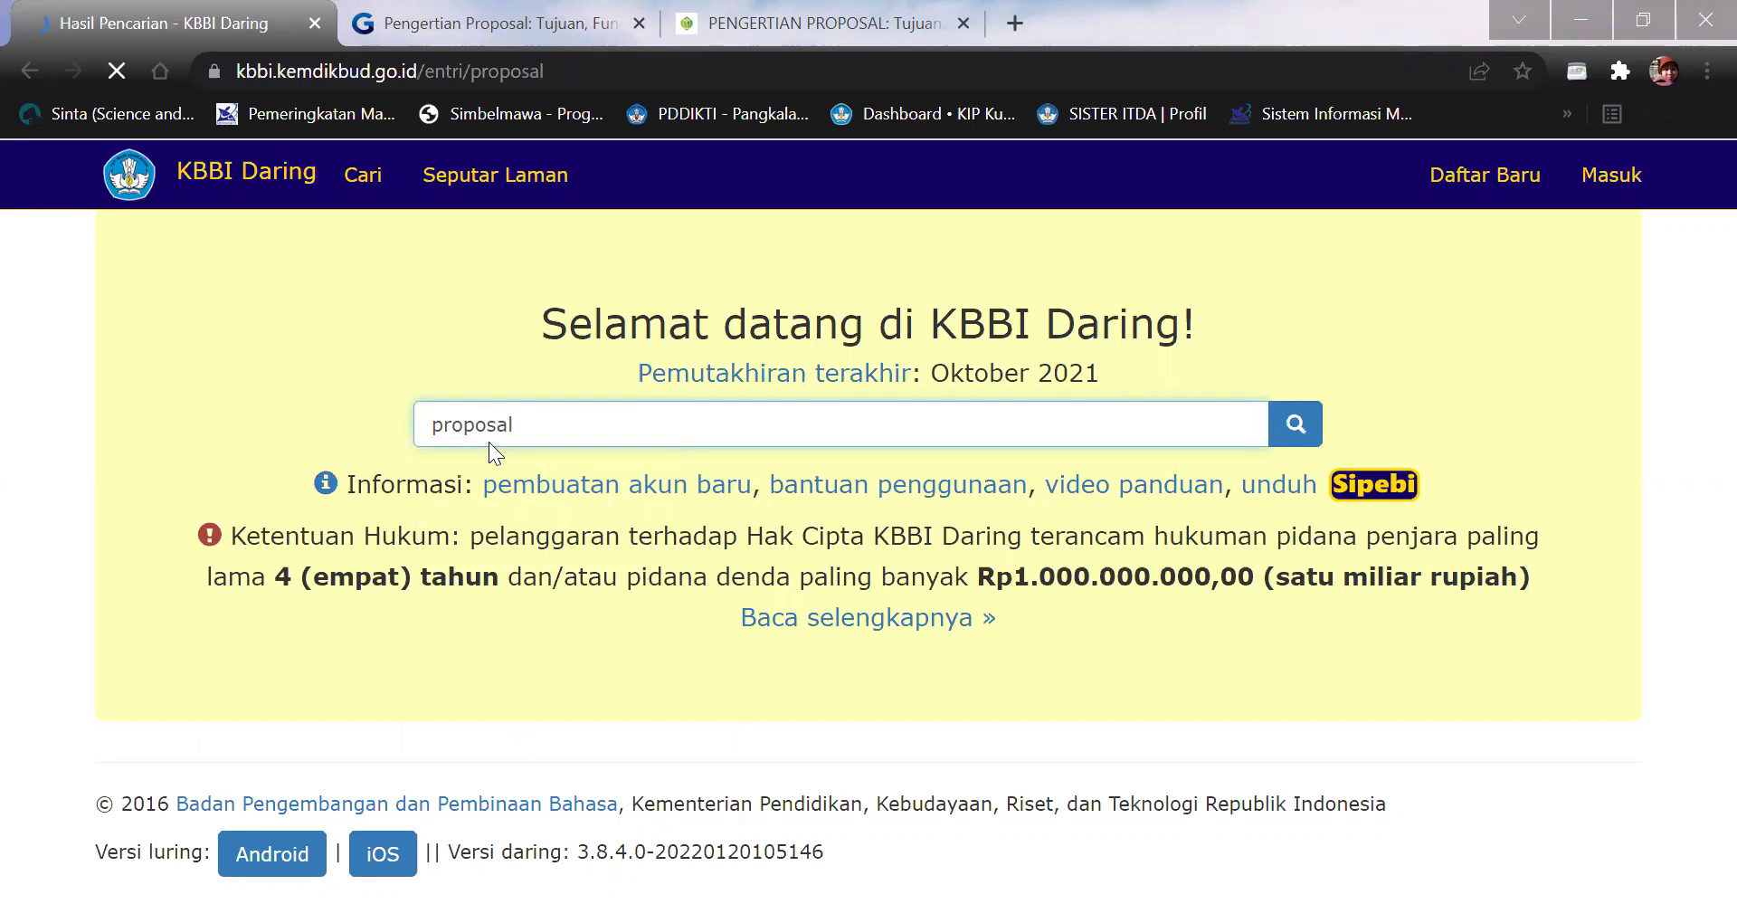
scroll(489, 442, down, 2)
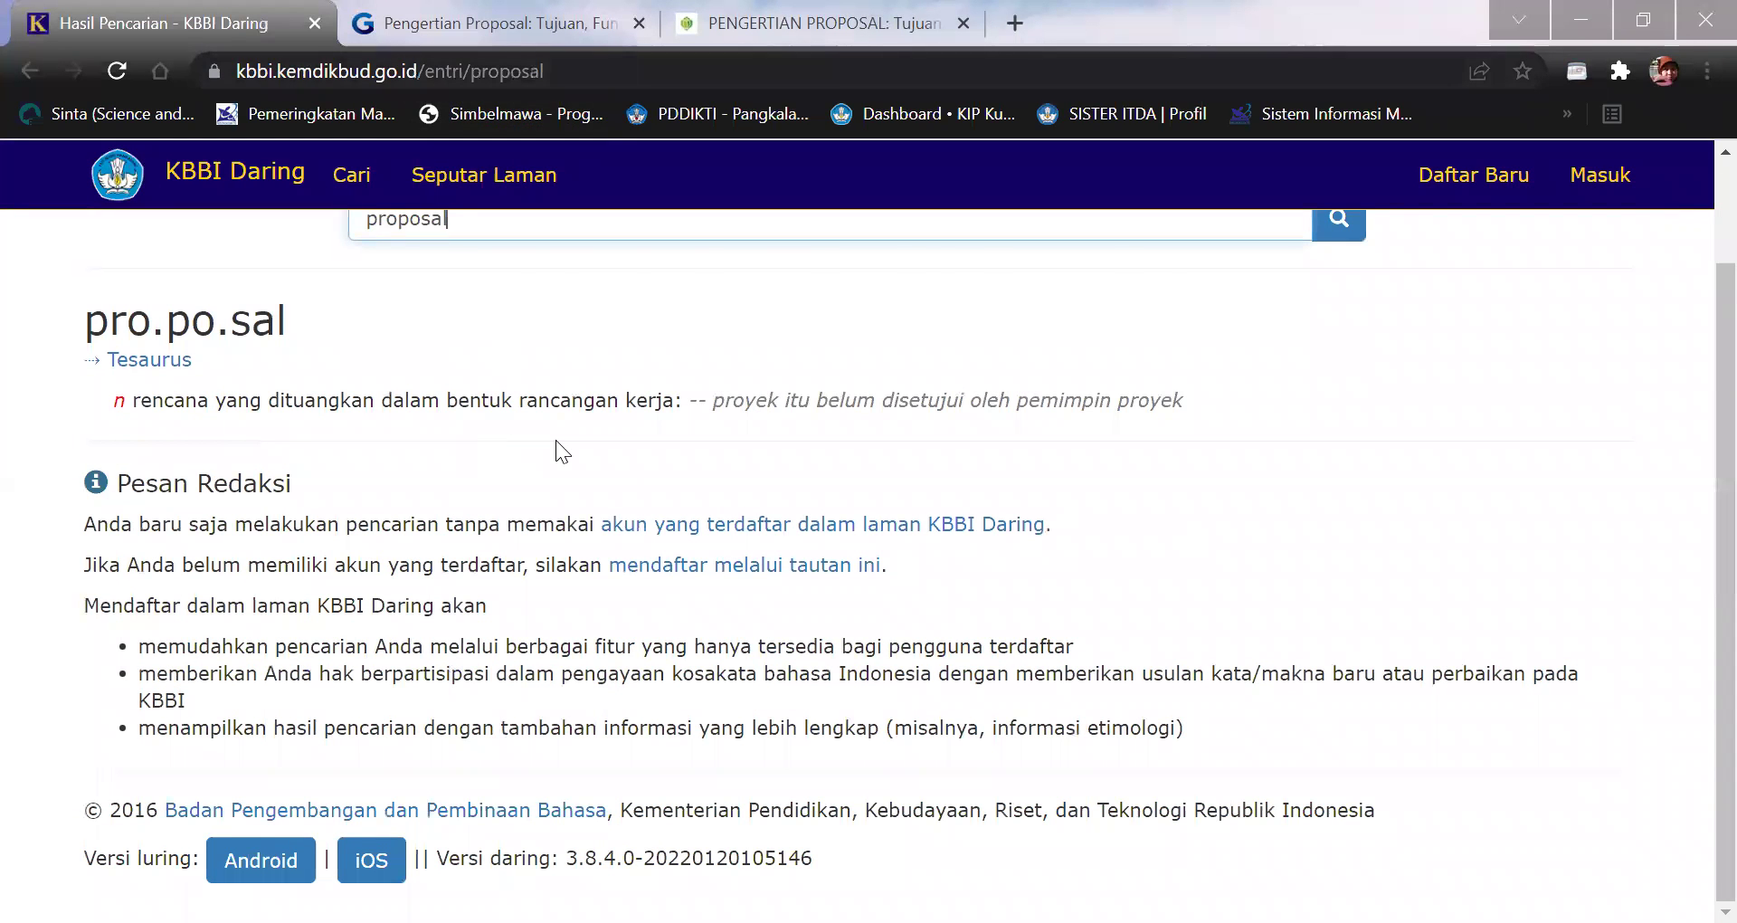
scroll(555, 440, up, 2)
Return to the Salamadian article and look through it to the end for a list of cited sources.
click(788, 23)
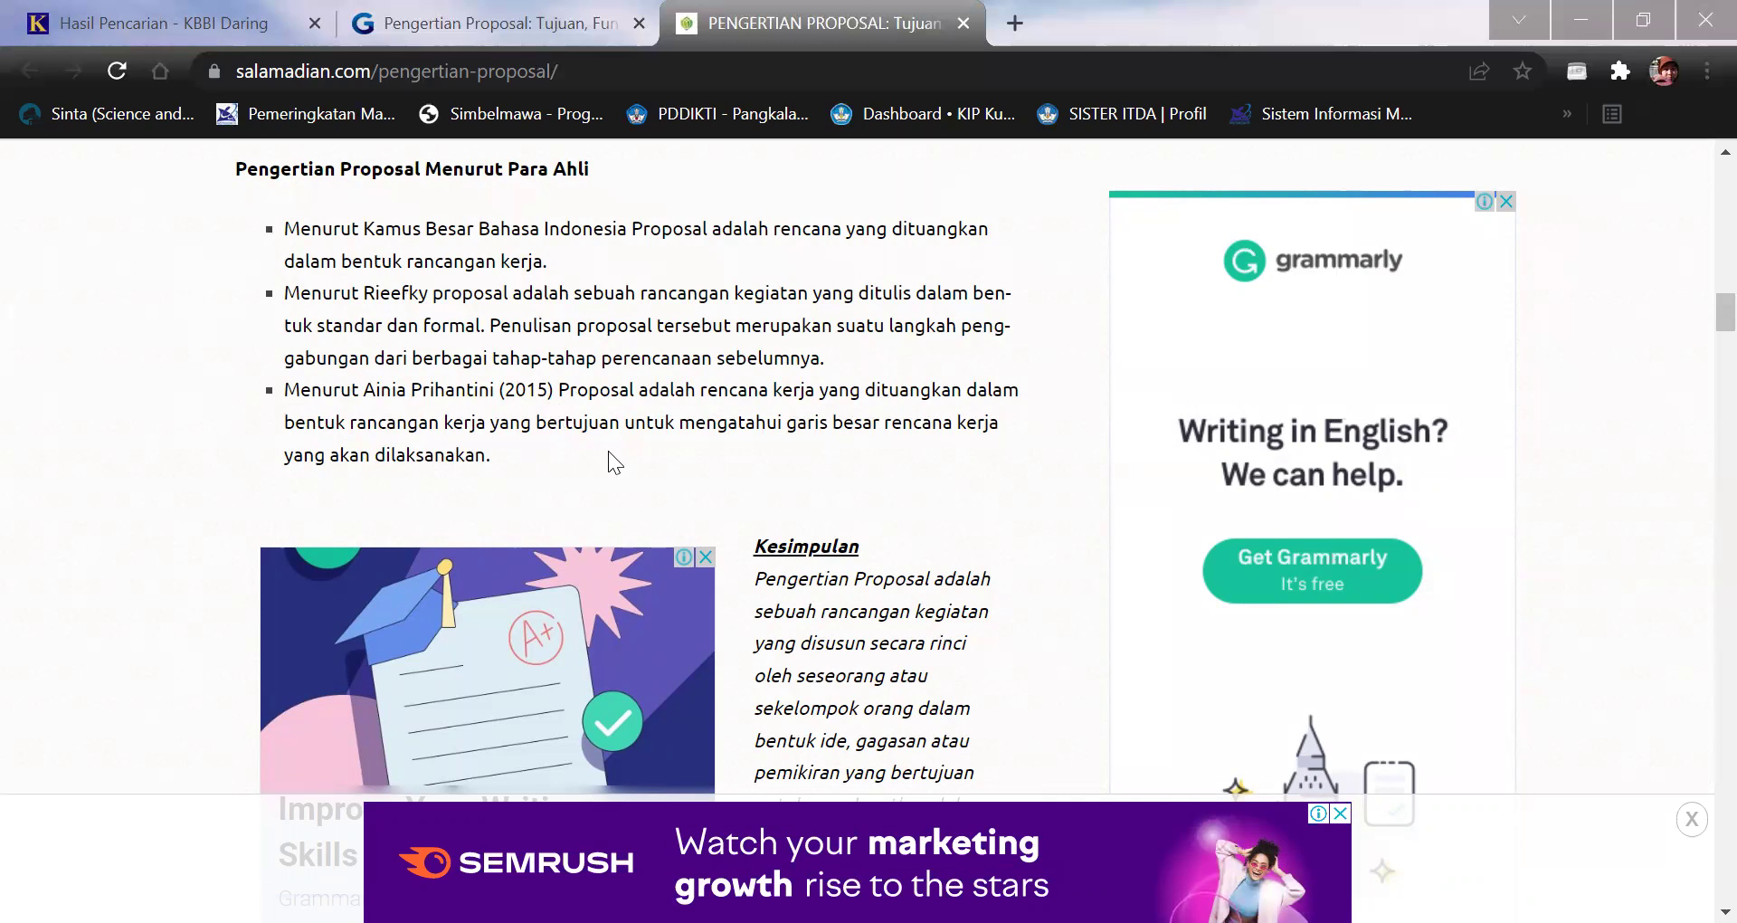
scroll(611, 452, down, 5)
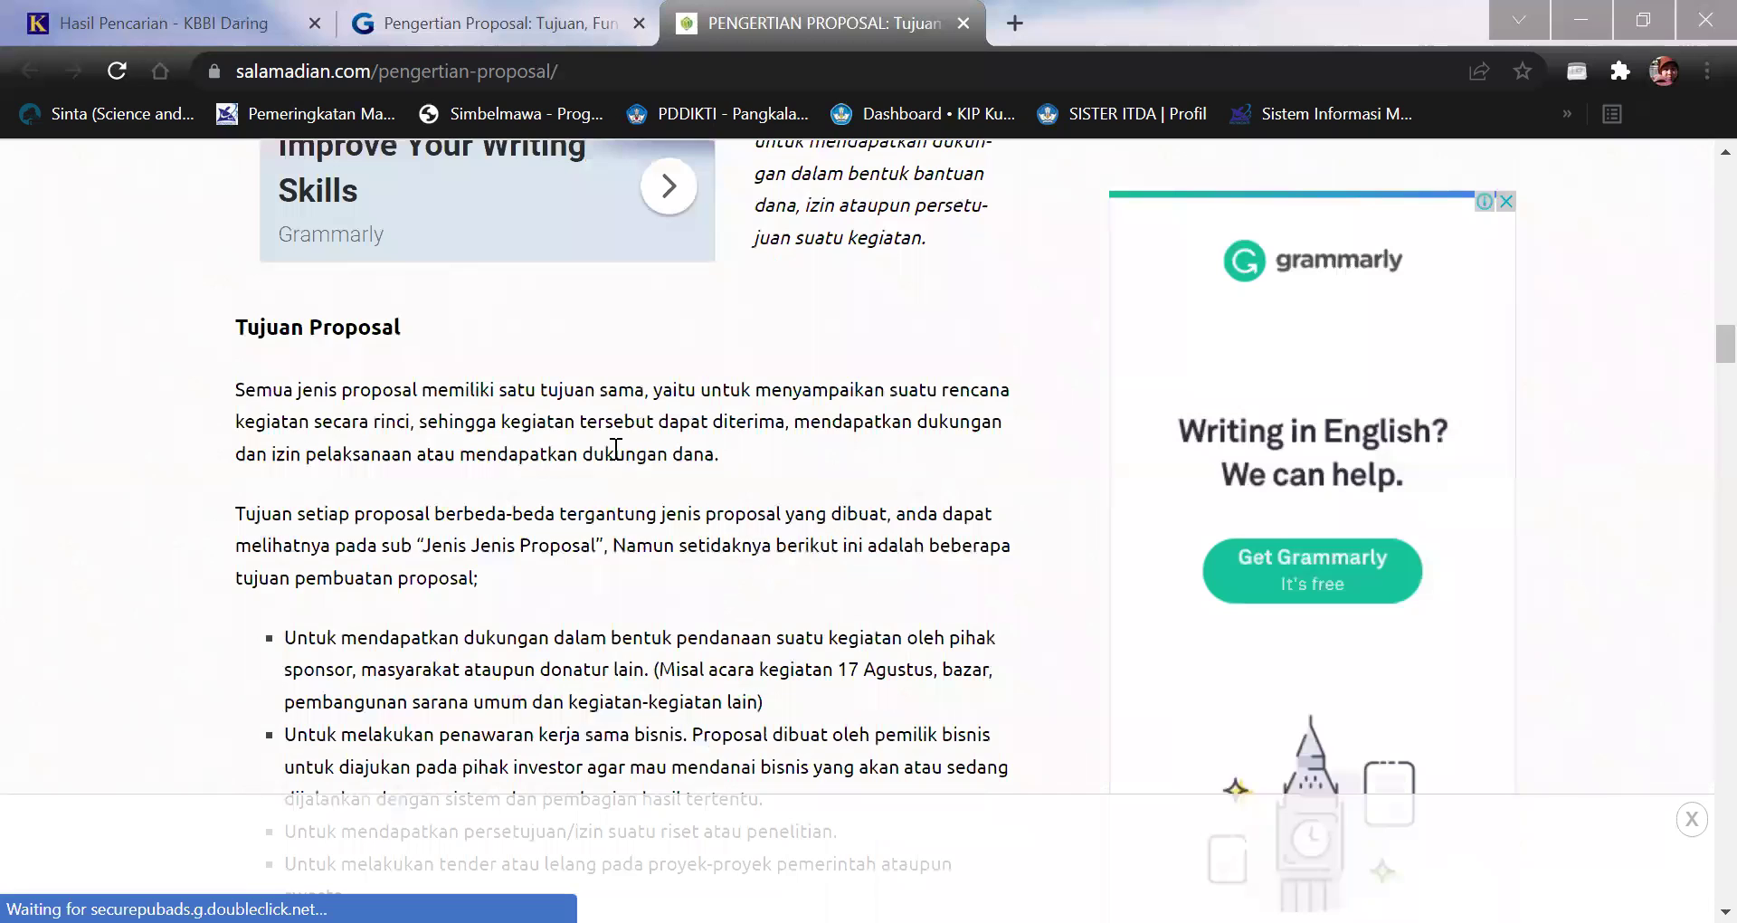
scroll(611, 452, down, 8)
scroll(615, 450, down, 10)
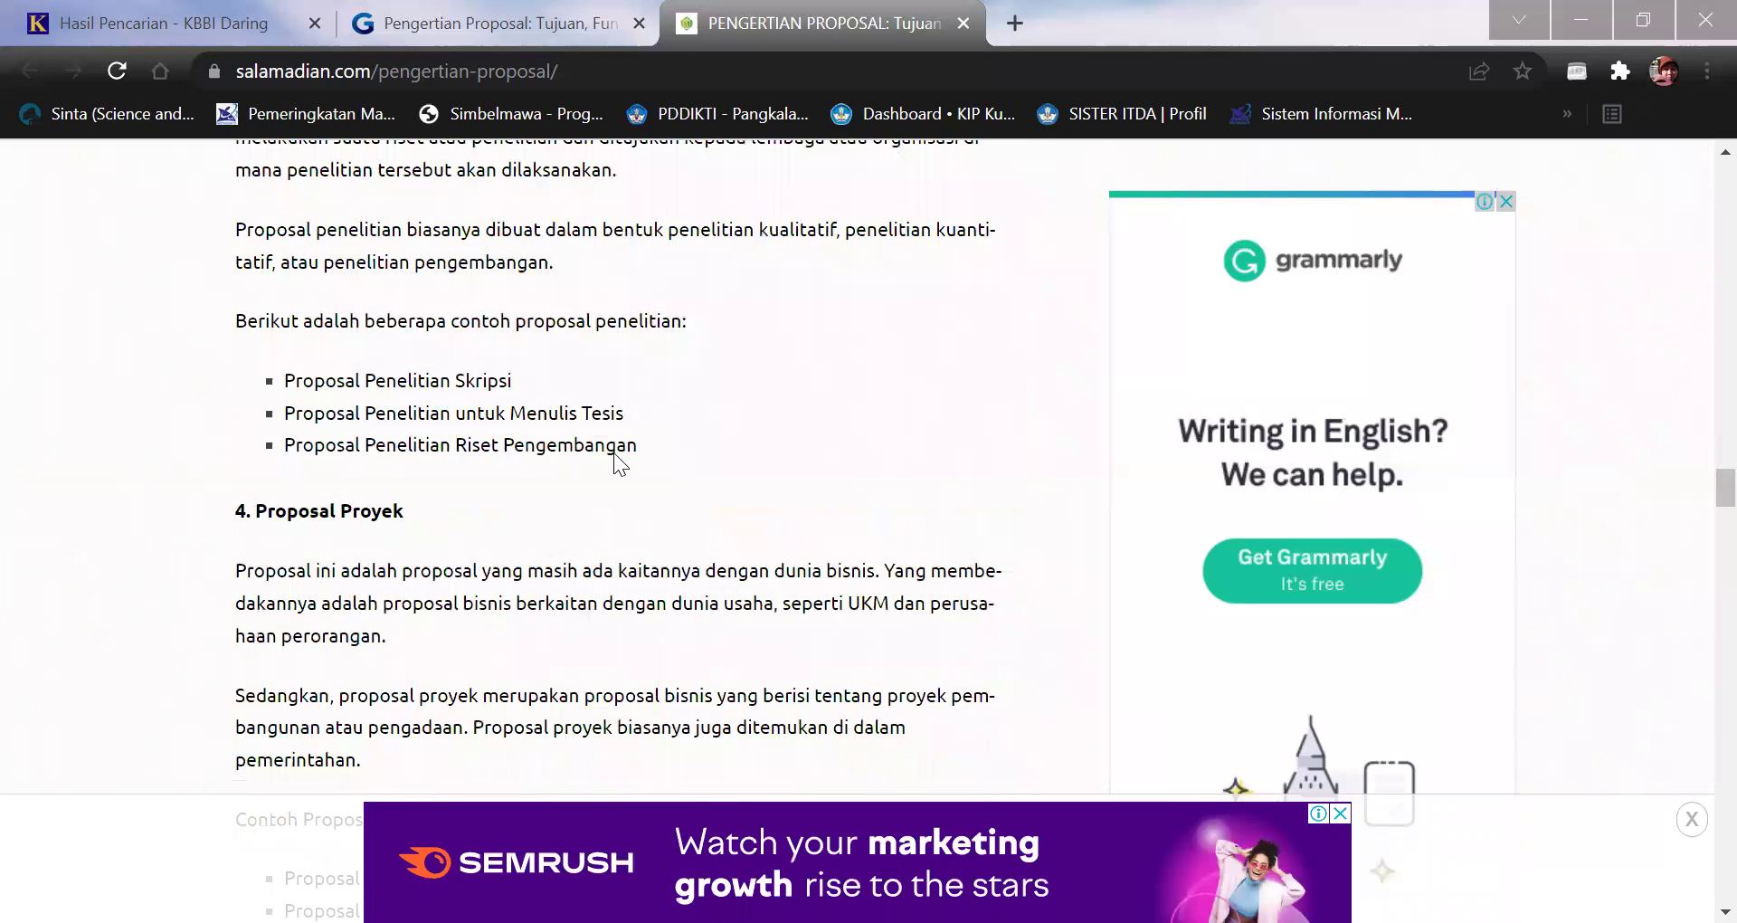
scroll(615, 452, down, 10)
scroll(614, 451, down, 10)
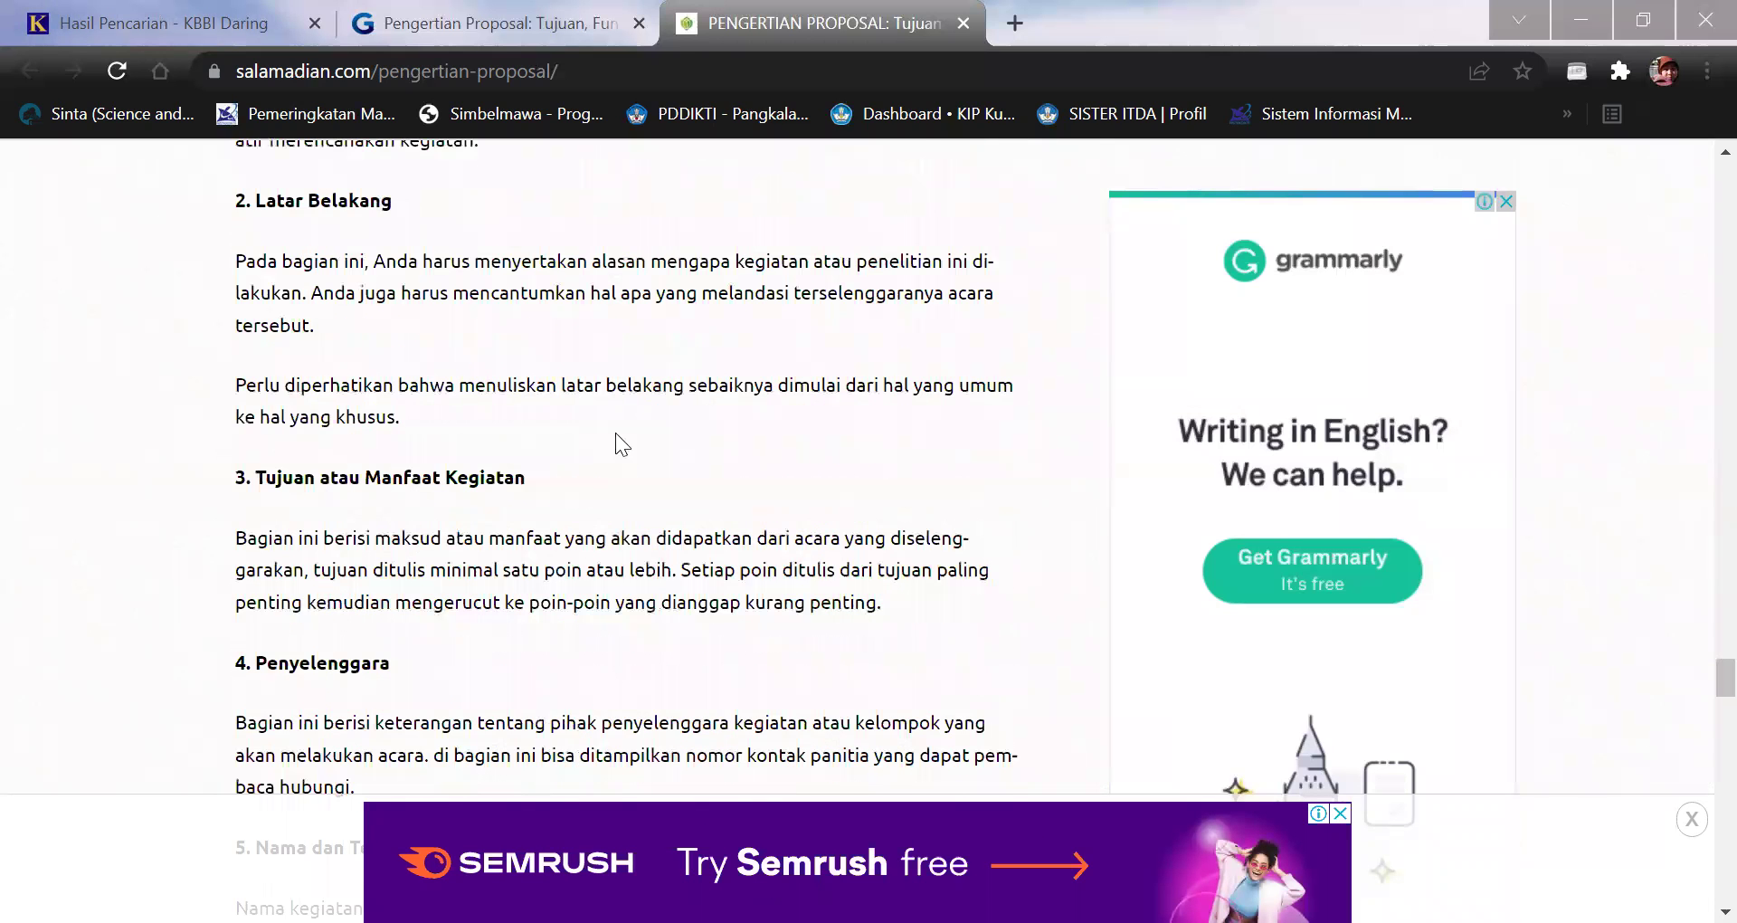
scroll(615, 433, down, 15)
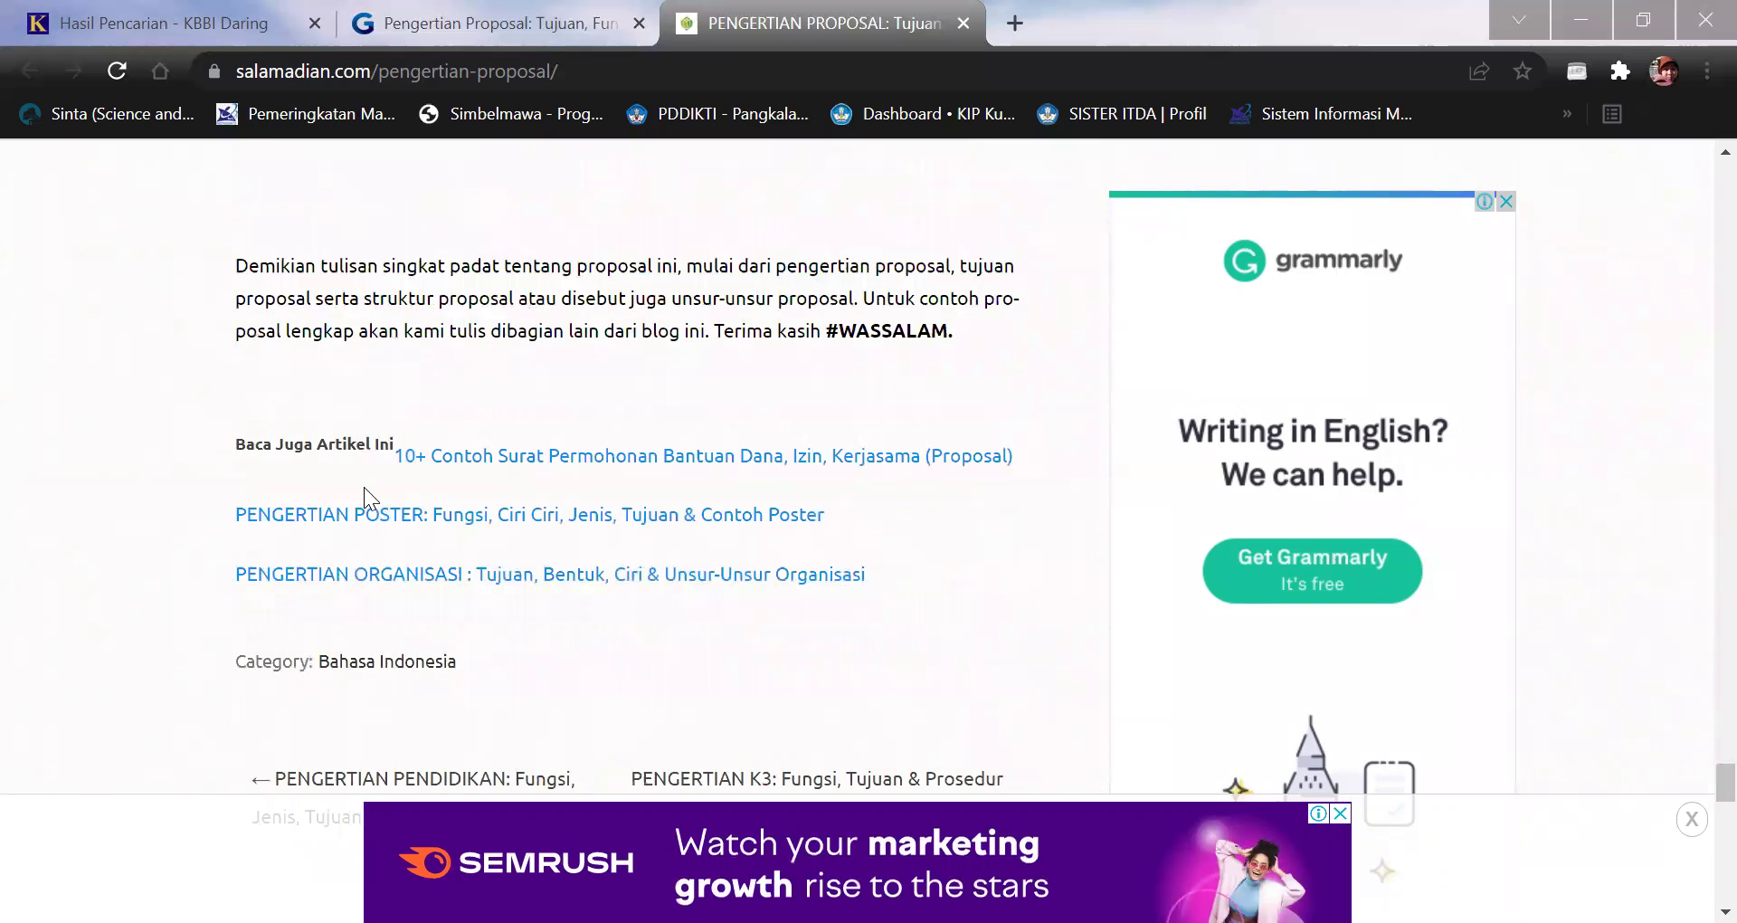
scroll(363, 487, down, 5)
scroll(363, 486, up, 8)
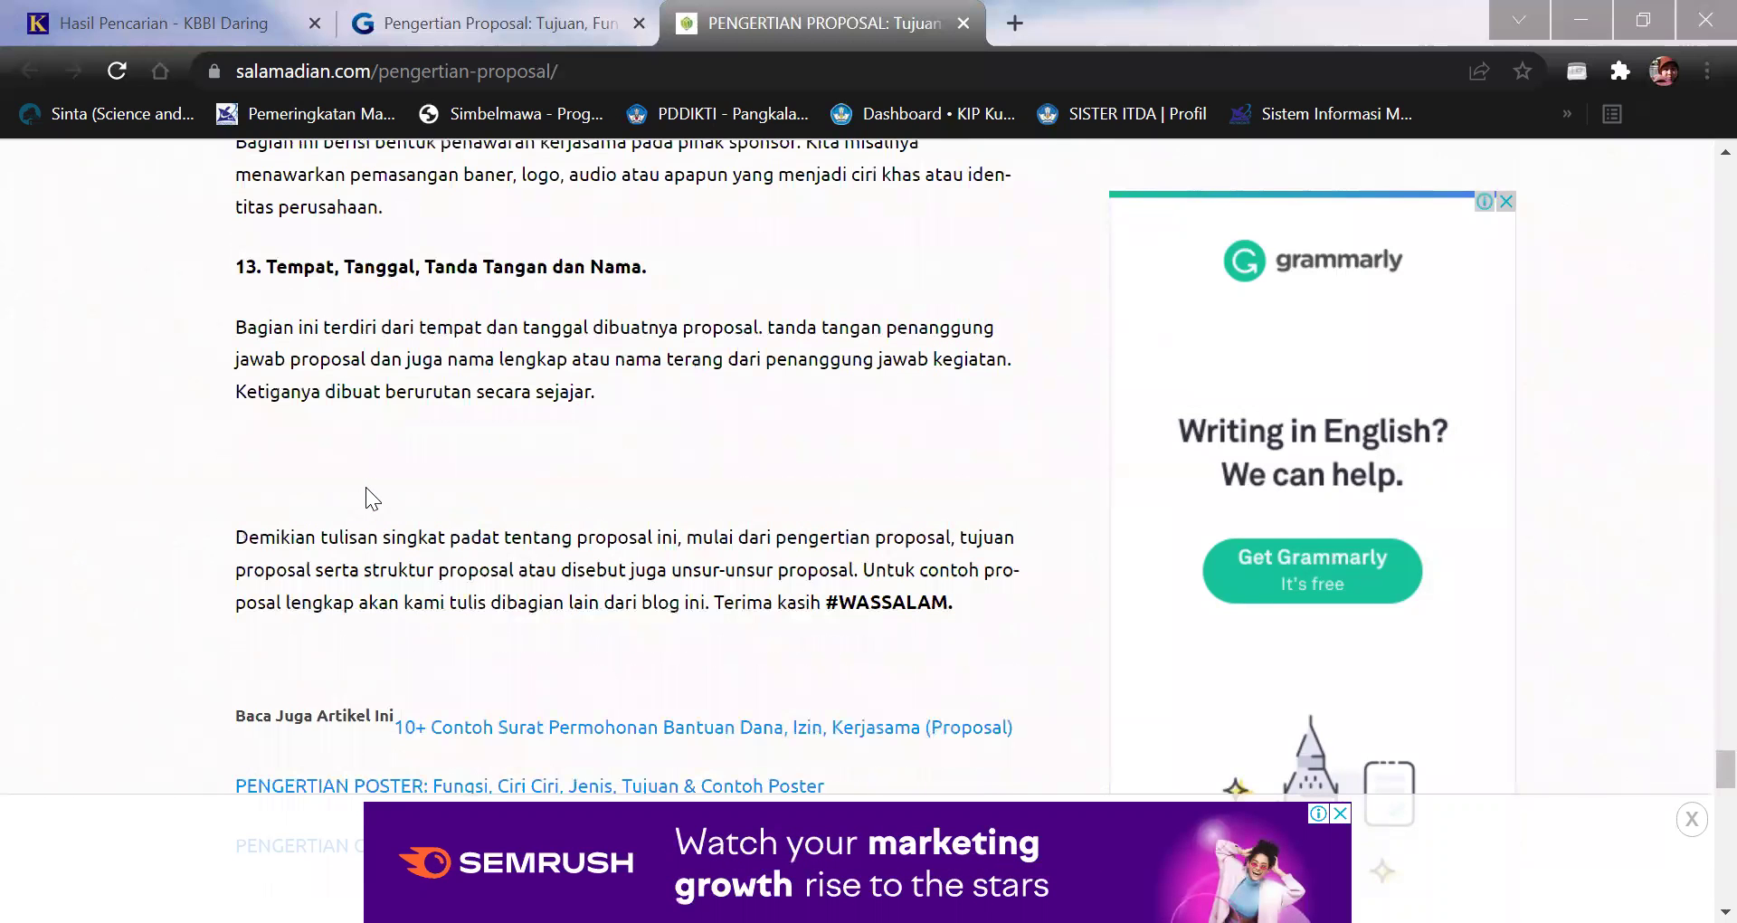
scroll(366, 488, up, 7)
scroll(370, 486, up, 15)
scroll(369, 482, up, 8)
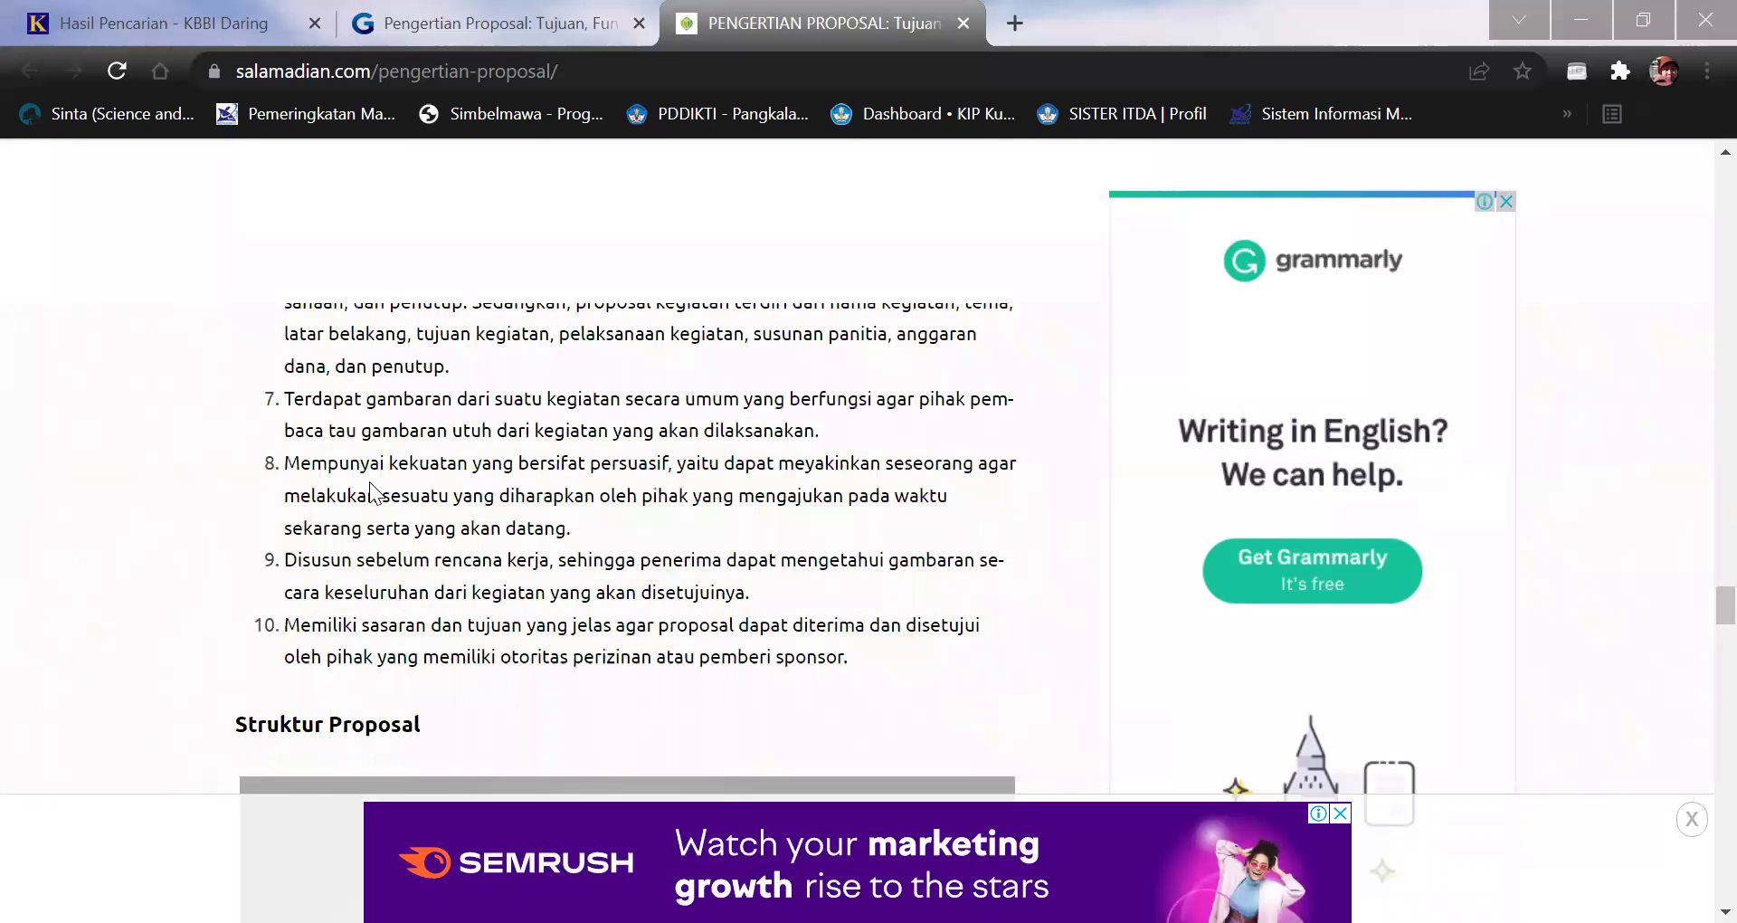
scroll(369, 481, up, 10)
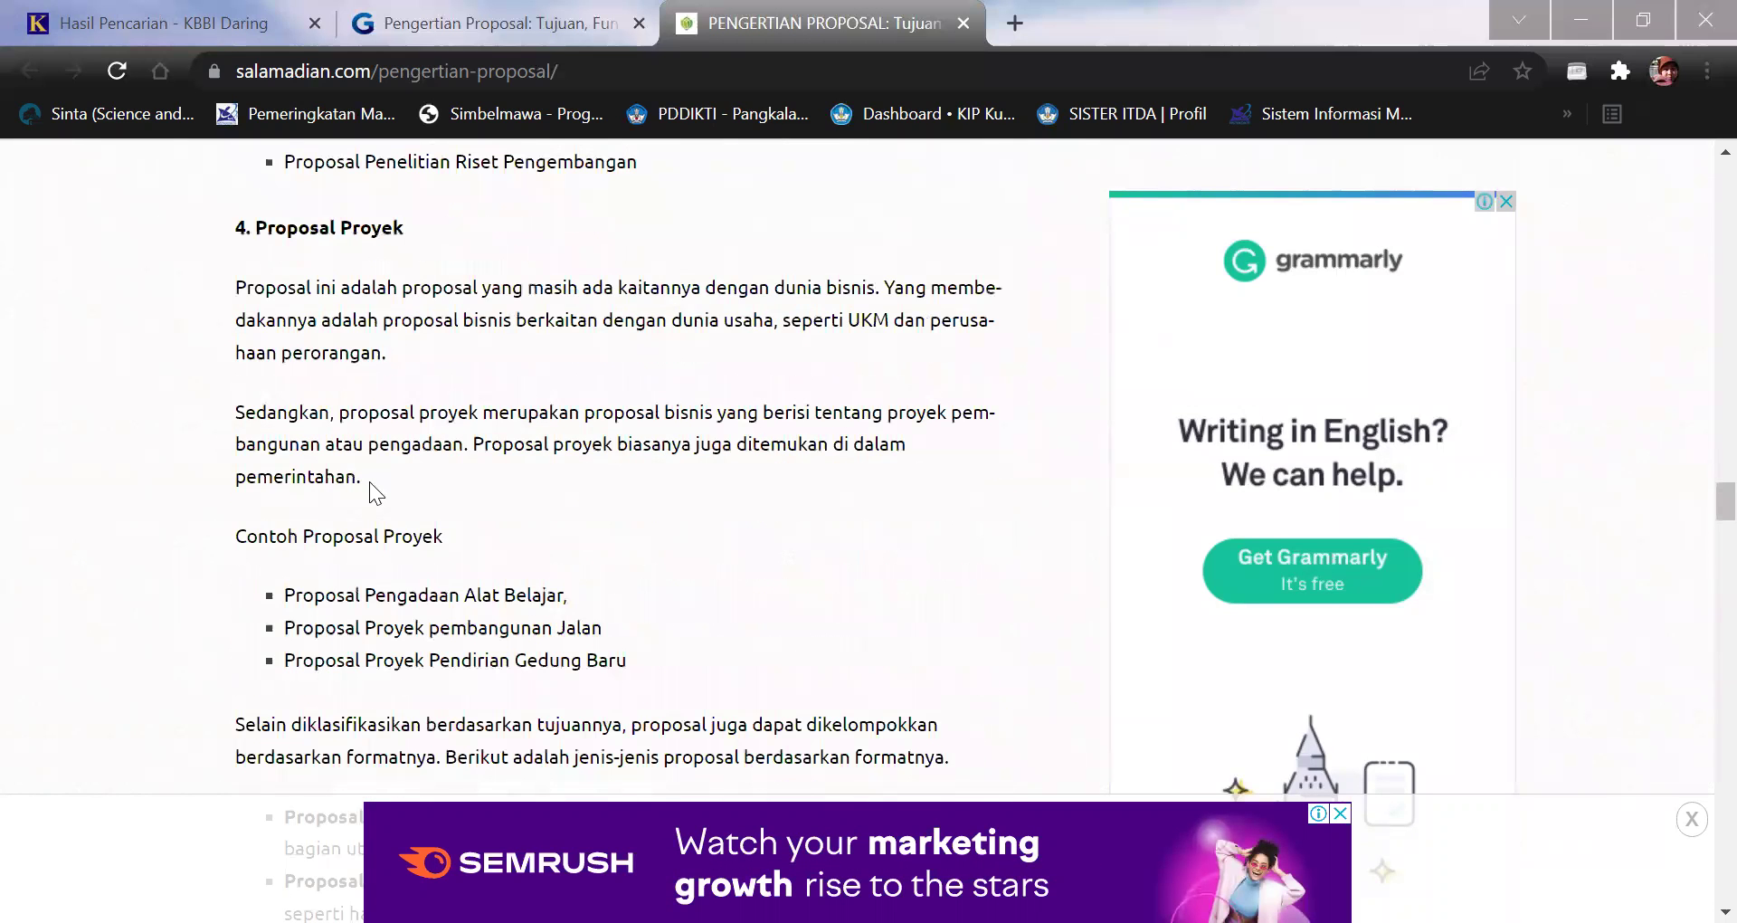
scroll(371, 477, up, 8)
scroll(378, 457, up, 5)
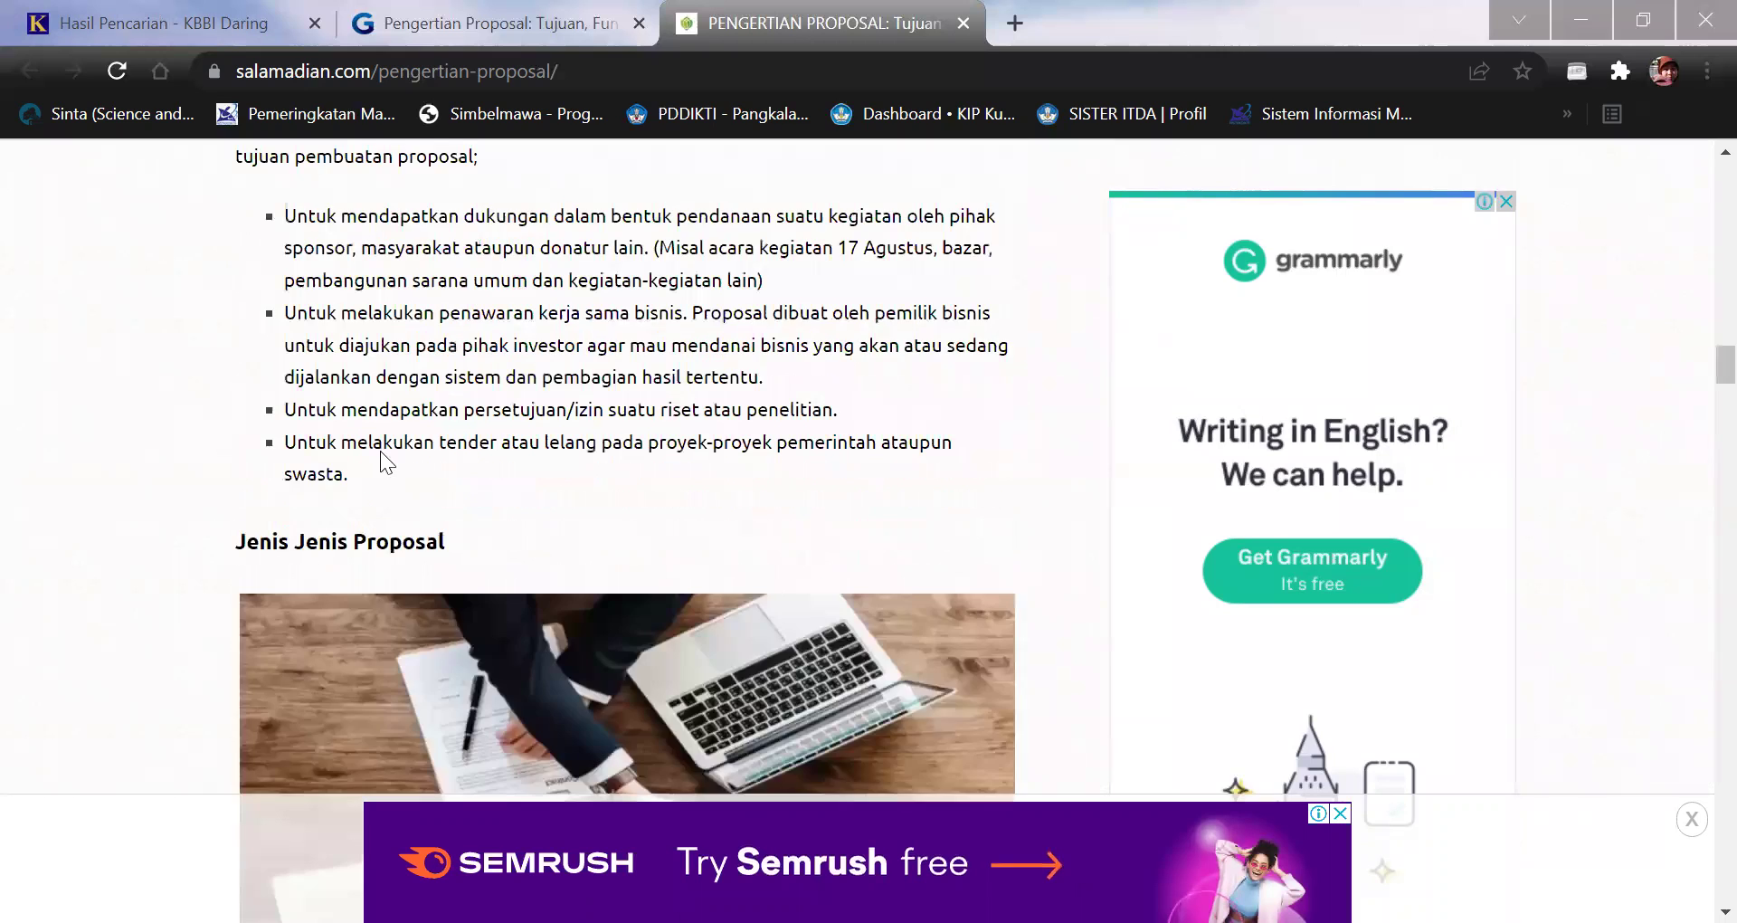
Copy the 2015 expert's name, year and the words "Proposal adalah" from the expert definitions in the Salamadian article.
scroll(379, 450, up, 8)
mouse_move(376, 254)
mouse_down()
mouse_move(606, 264)
mouse_move(363, 258)
mouse_up()
drag(561, 274, 698, 259)
key(ctrl+c)
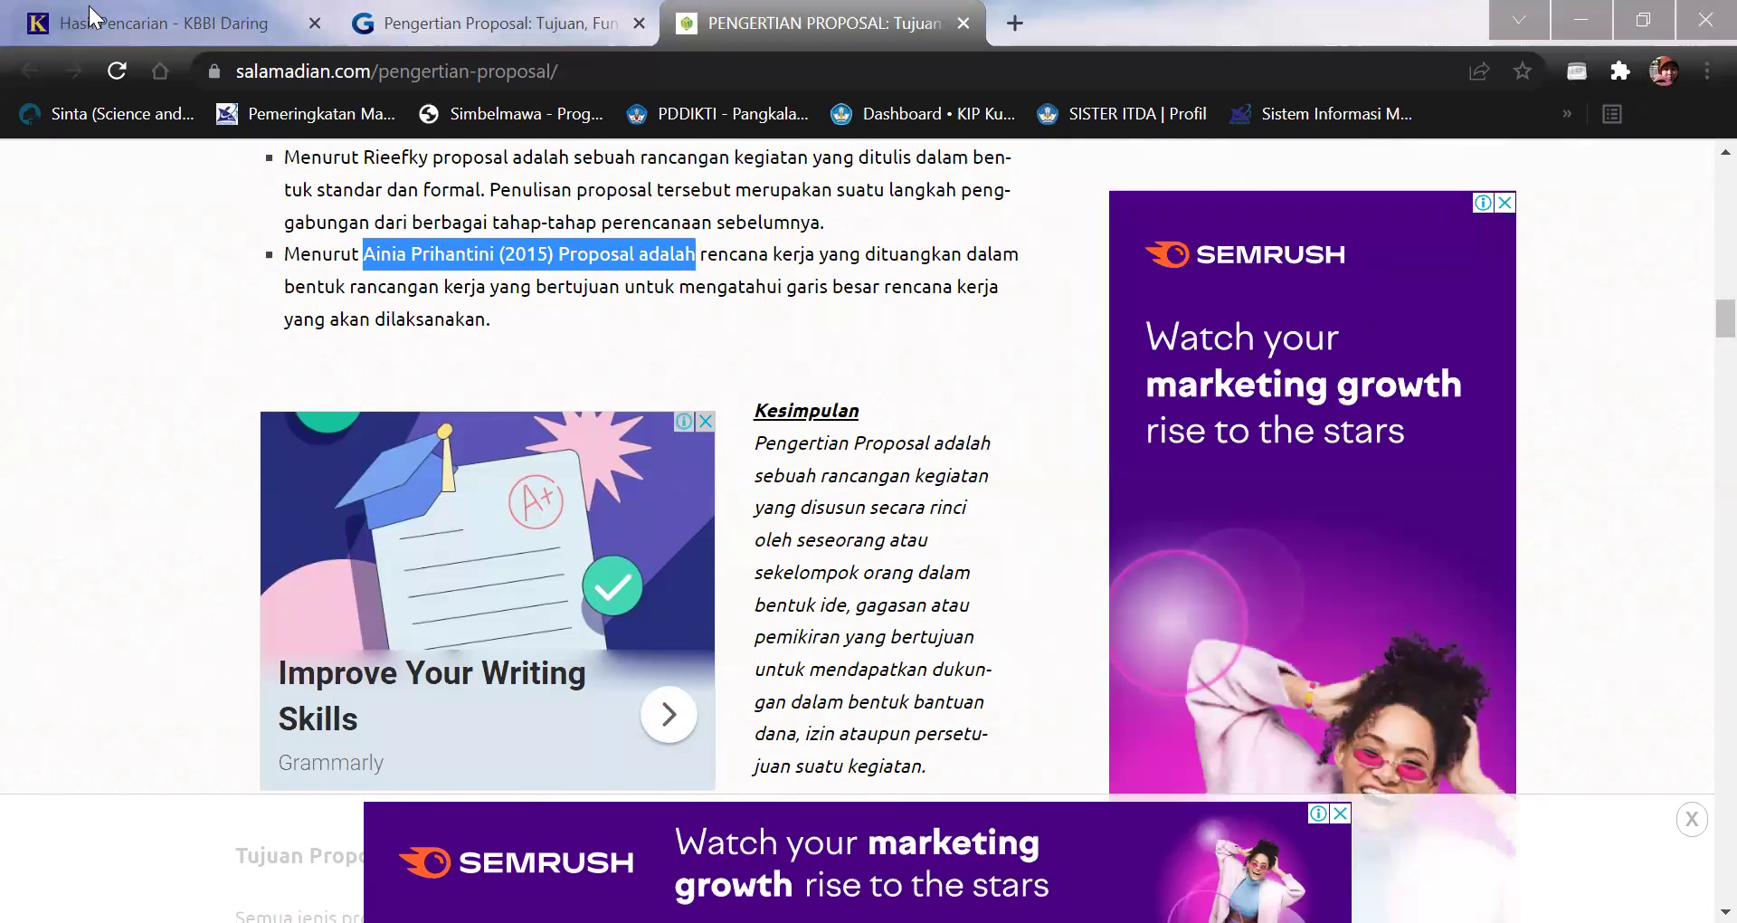
Load google.com in place of the KBBI page and search for the copied 2015 expert citation.
click(89, 7)
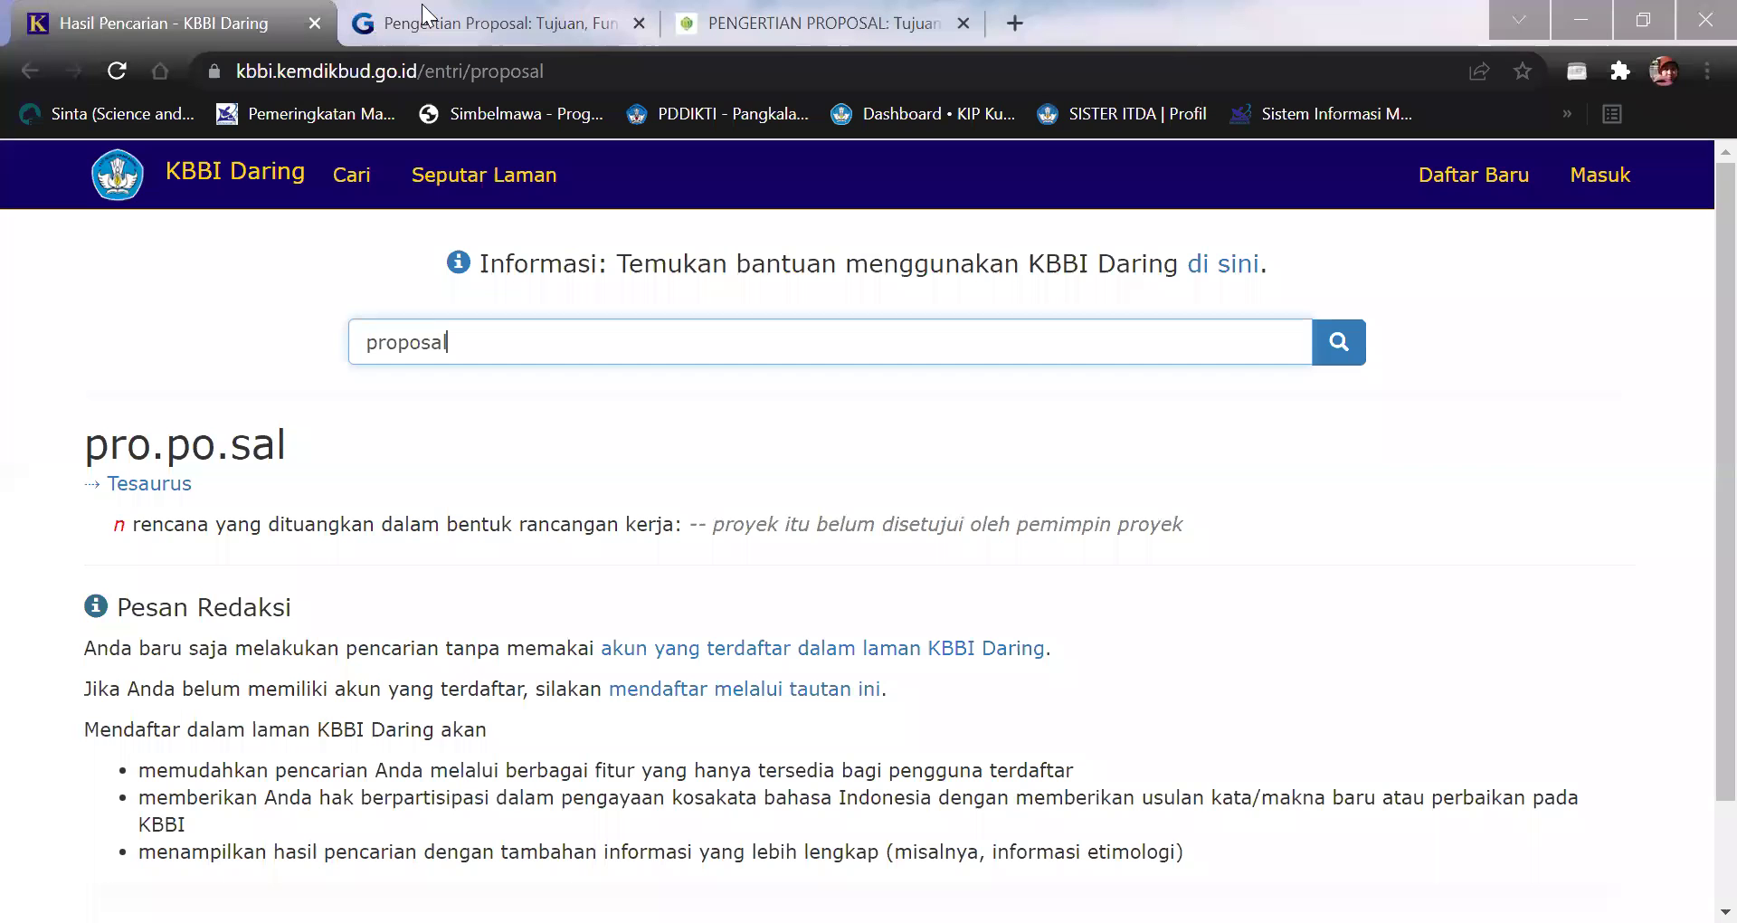
click(414, 83)
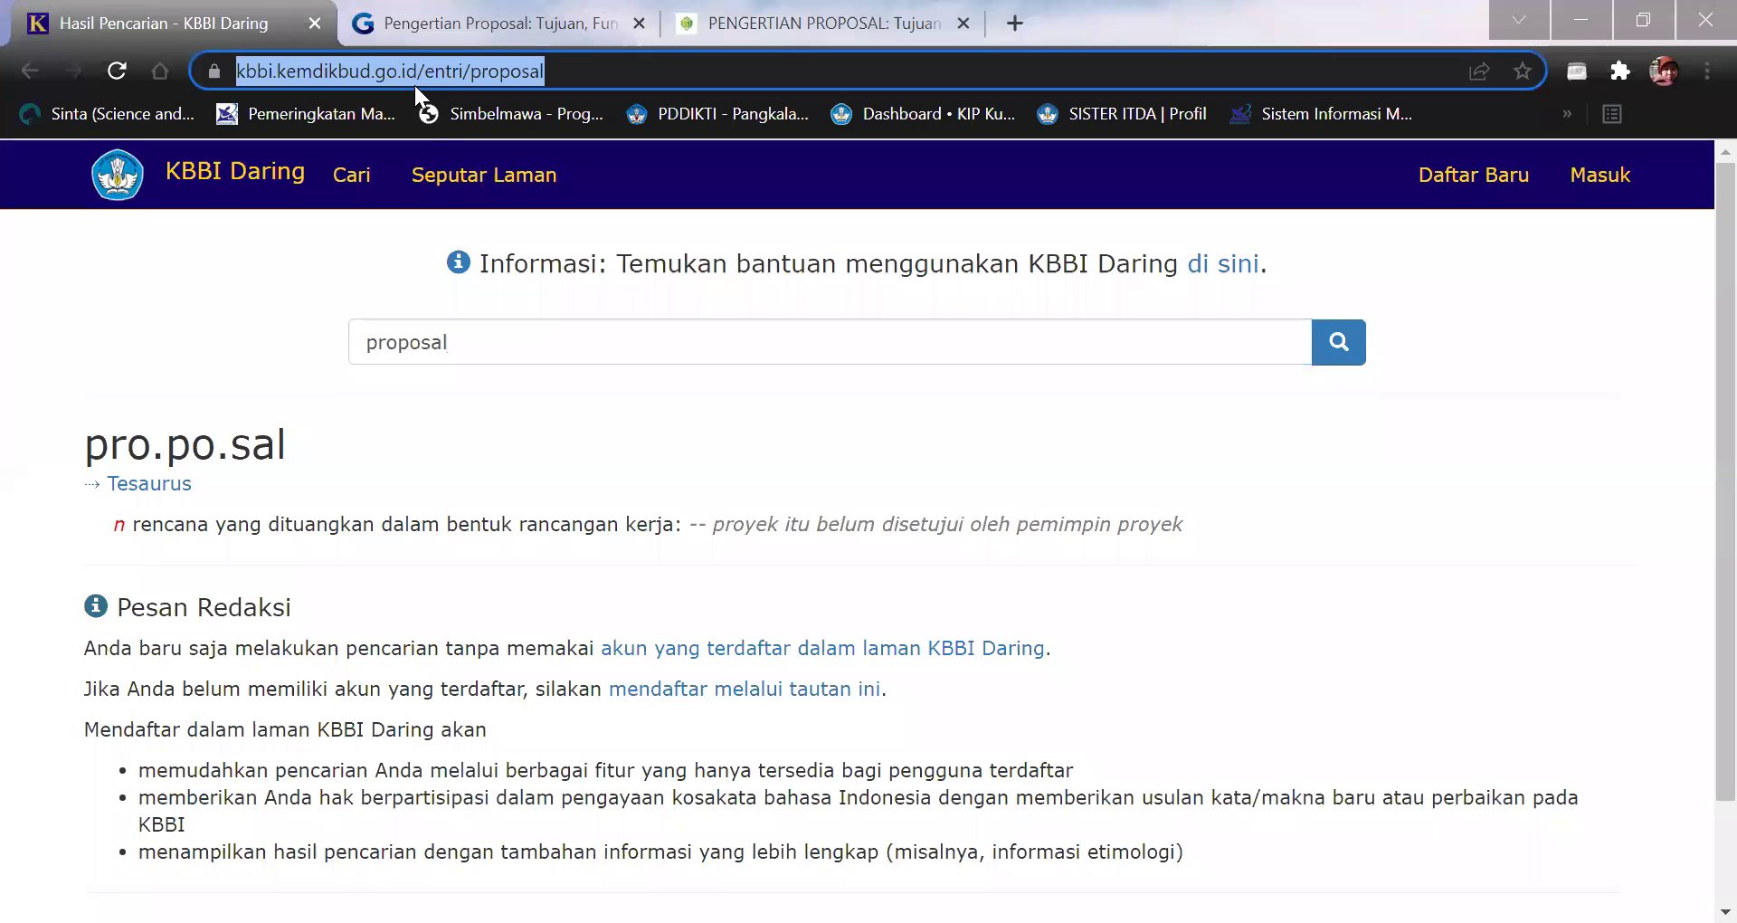
text(google.com)
key(Return)
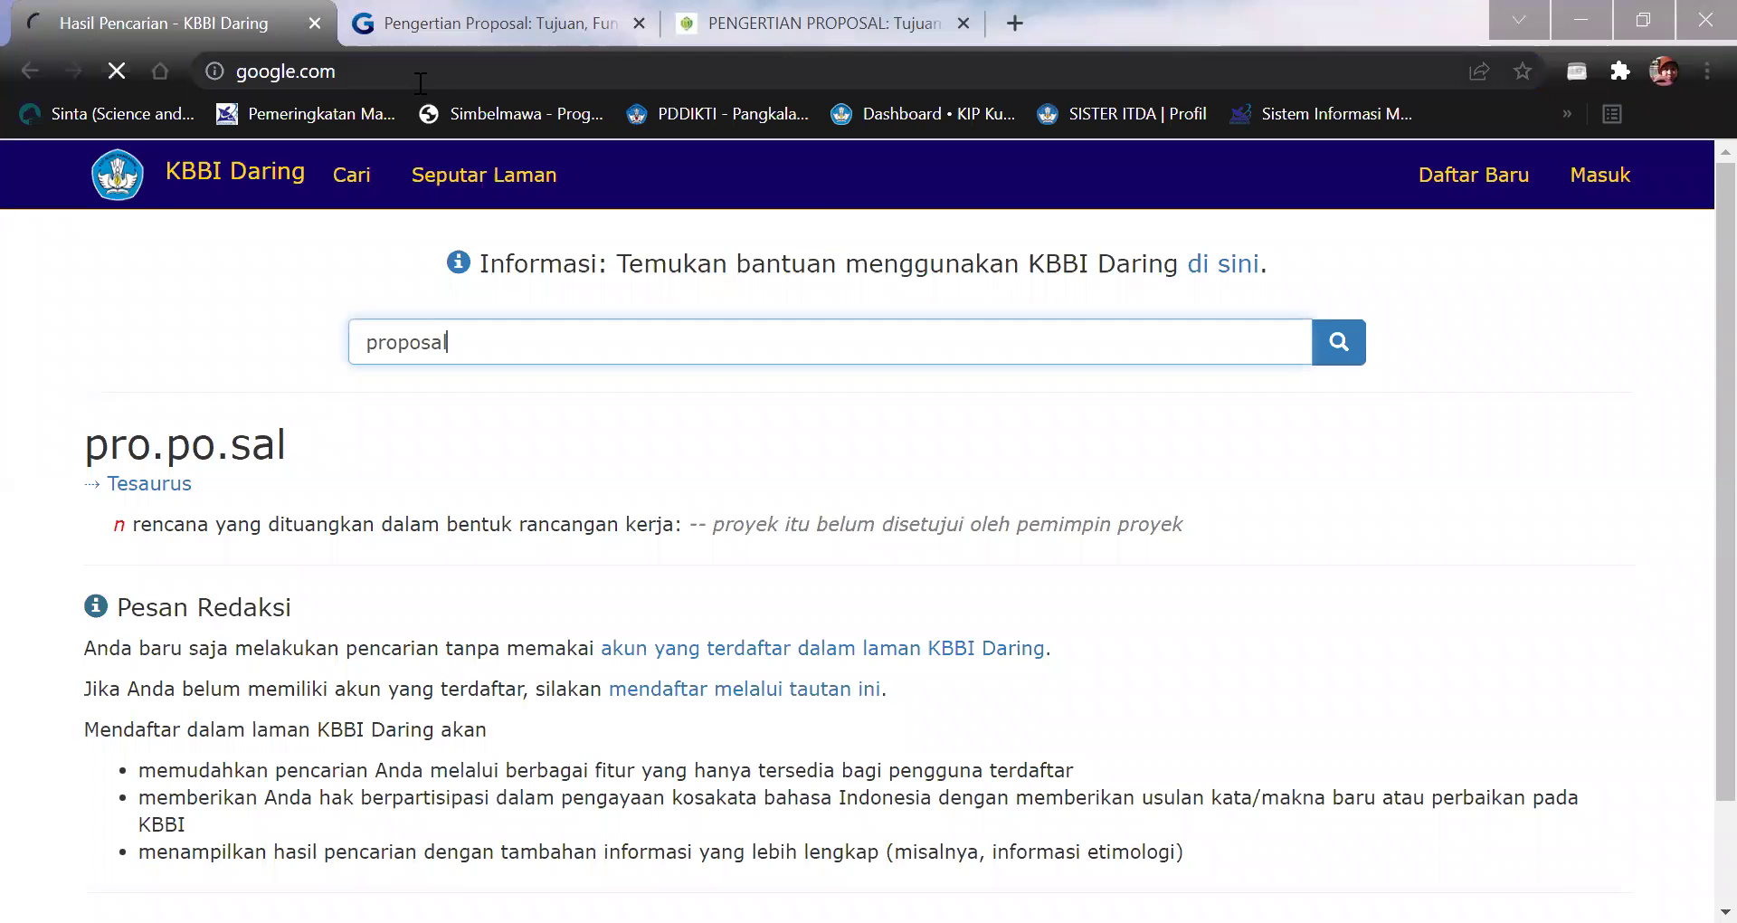
key(ctrl+v)
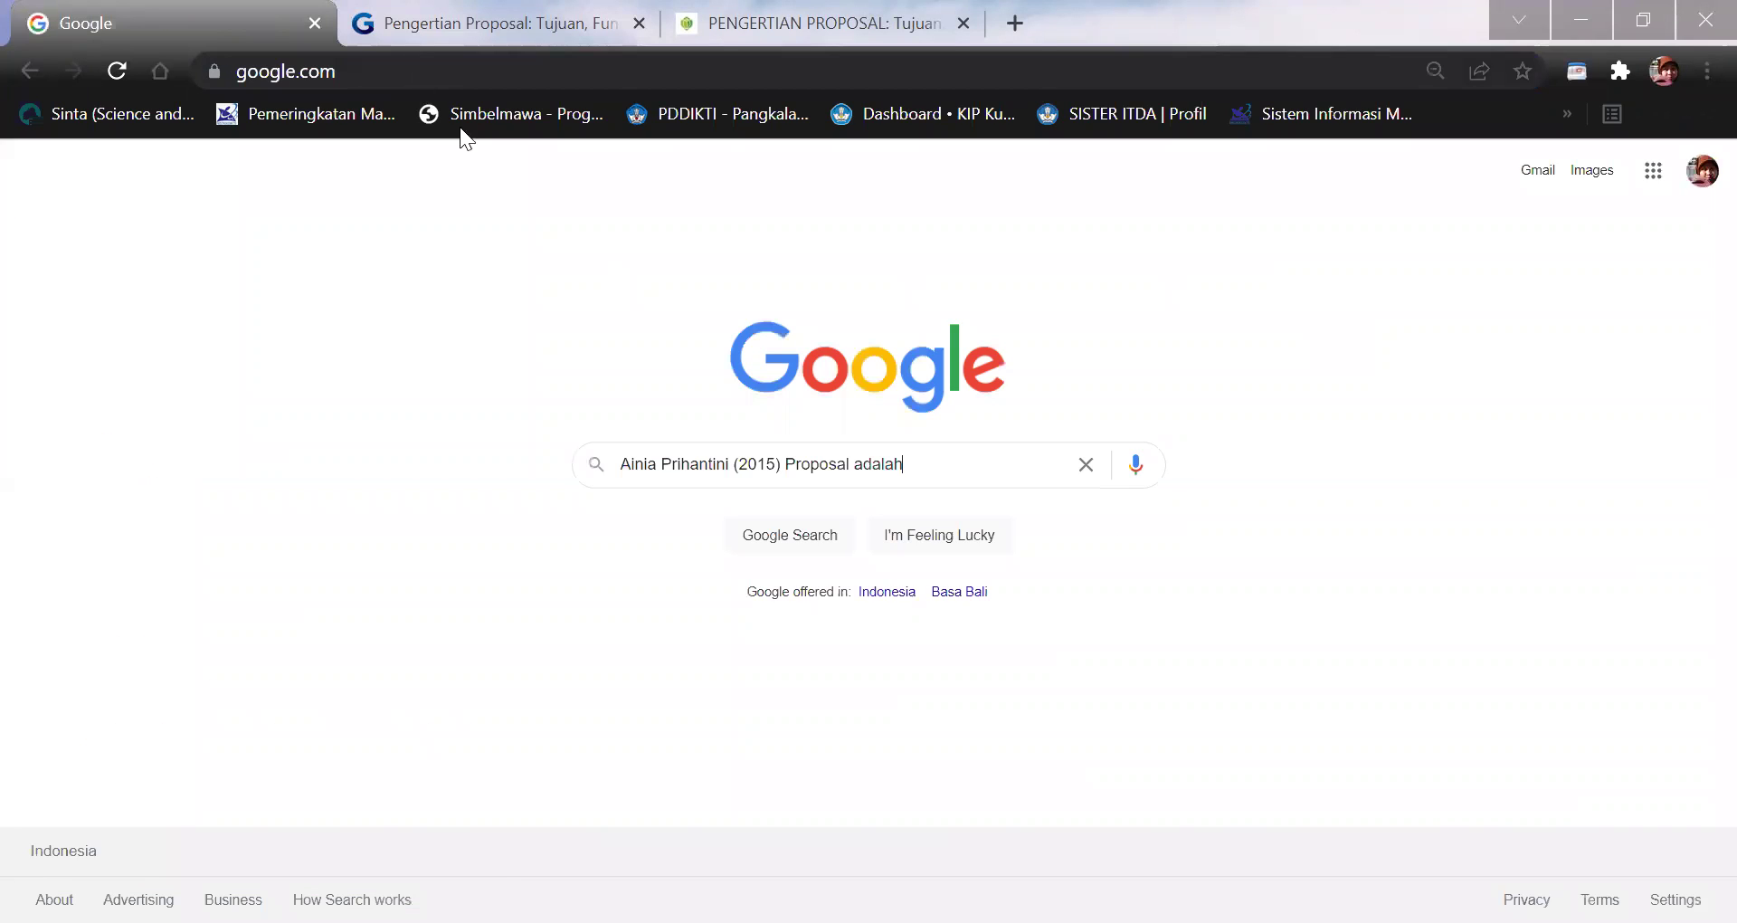
key(Return)
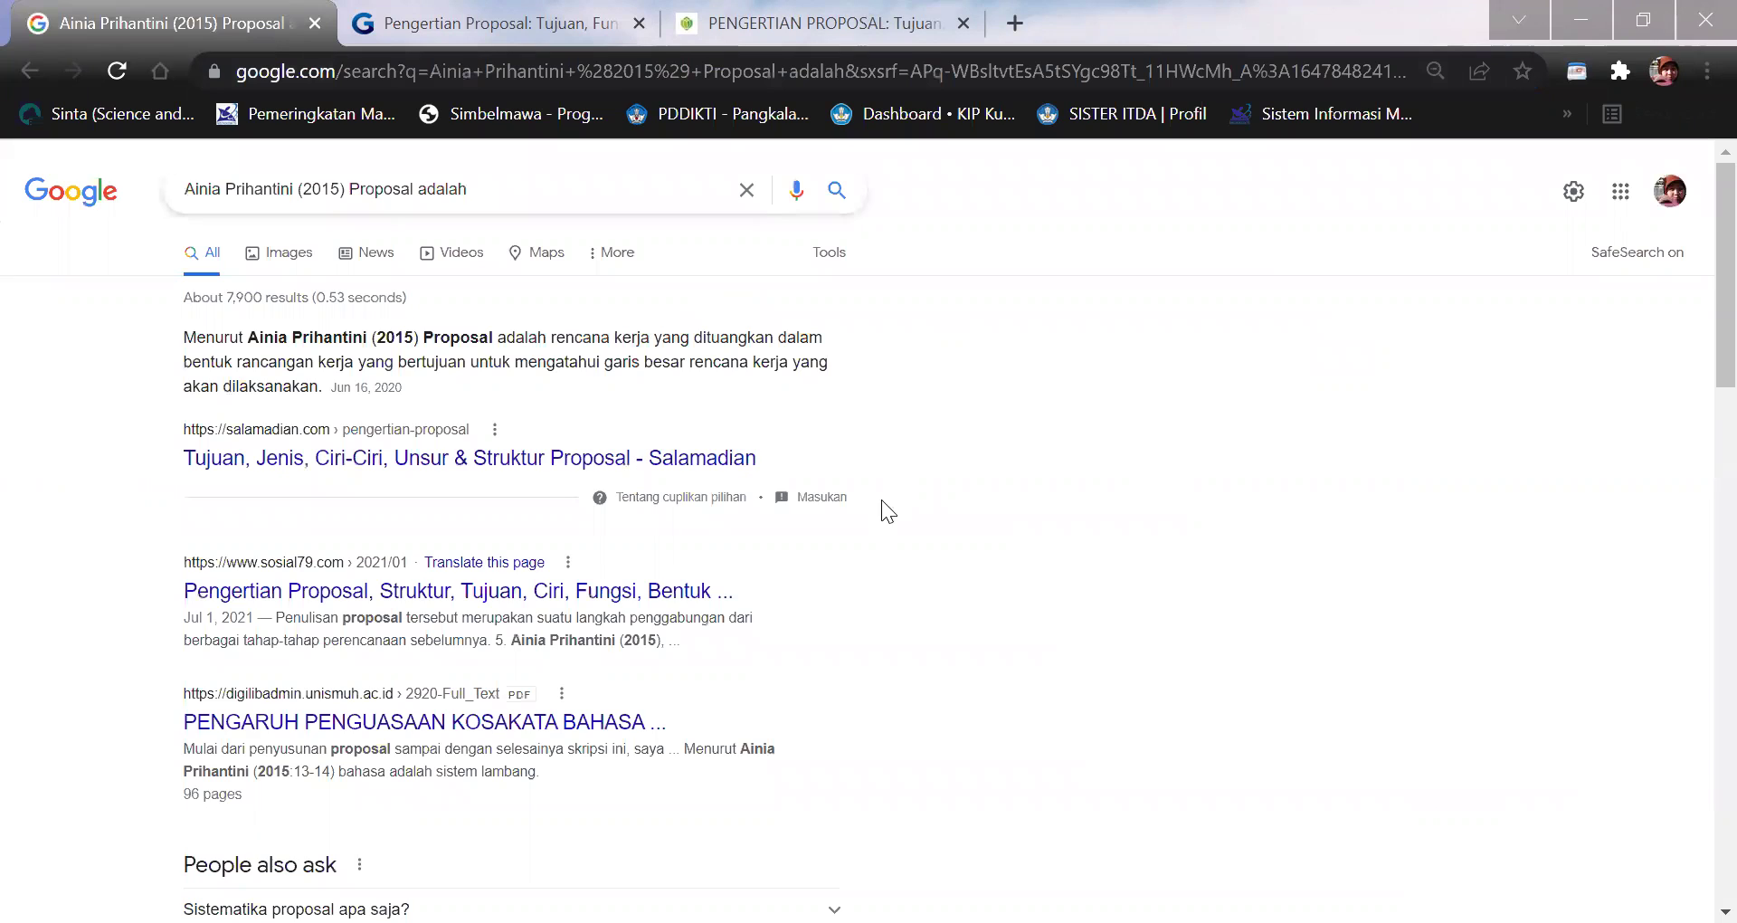
Open the PDF search result "PENGARUH PENGUASAAN KOSAKATA BAHASA ..." in a new tab.
scroll(881, 500, down, 3)
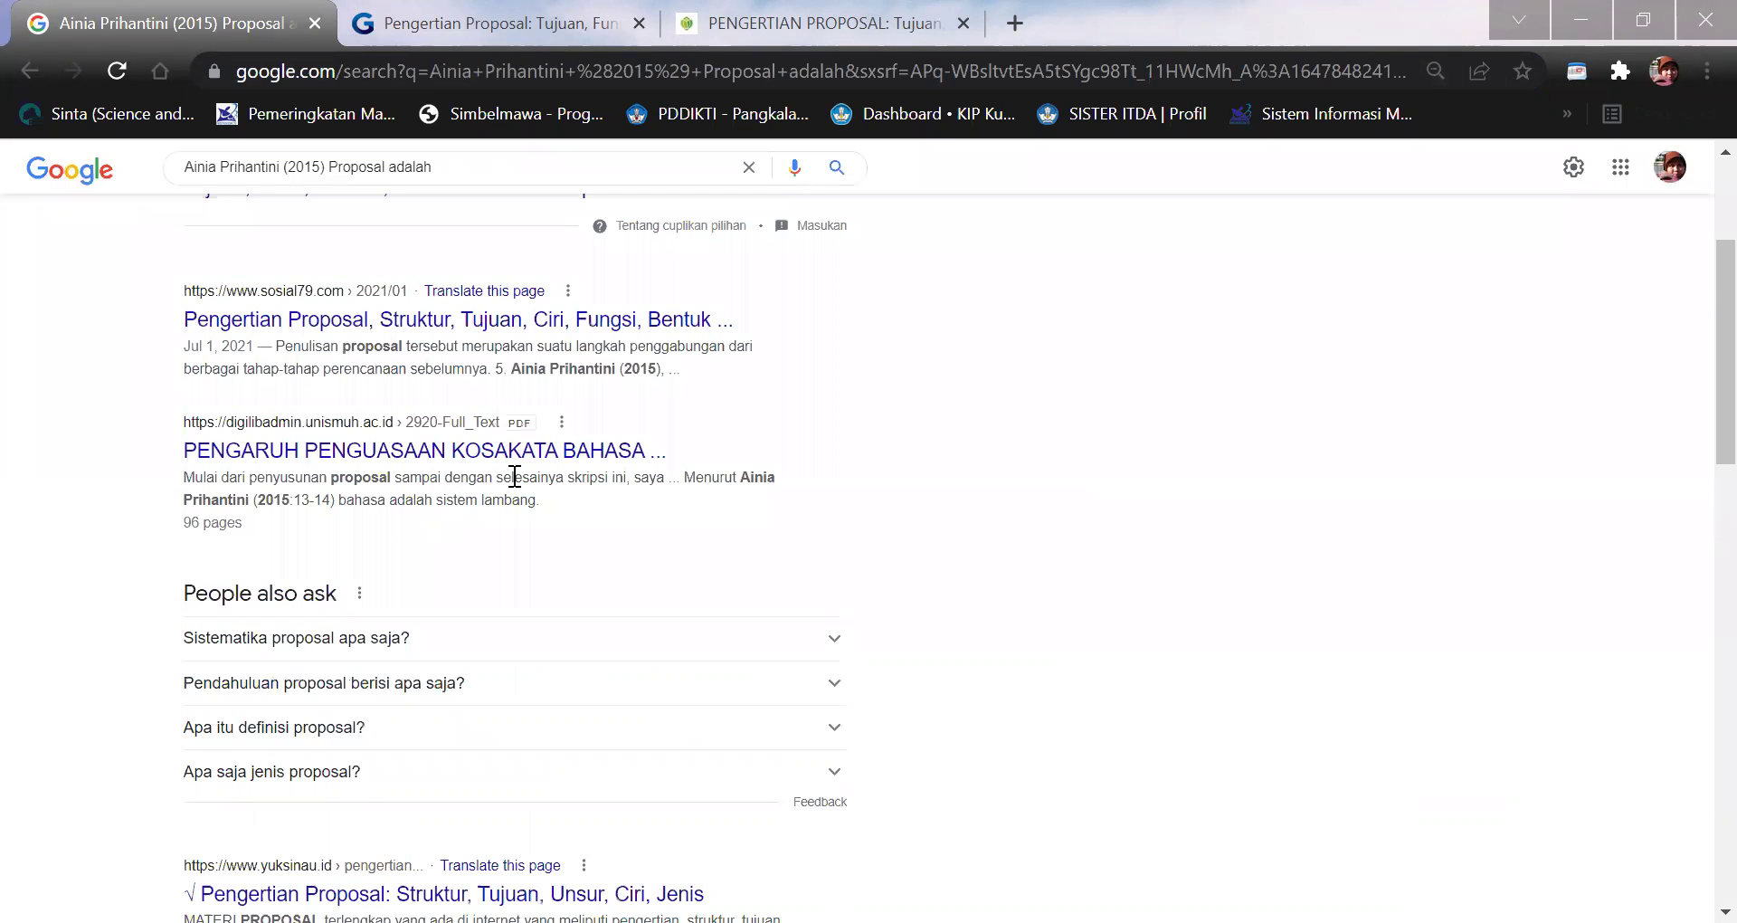
right_click(432, 456)
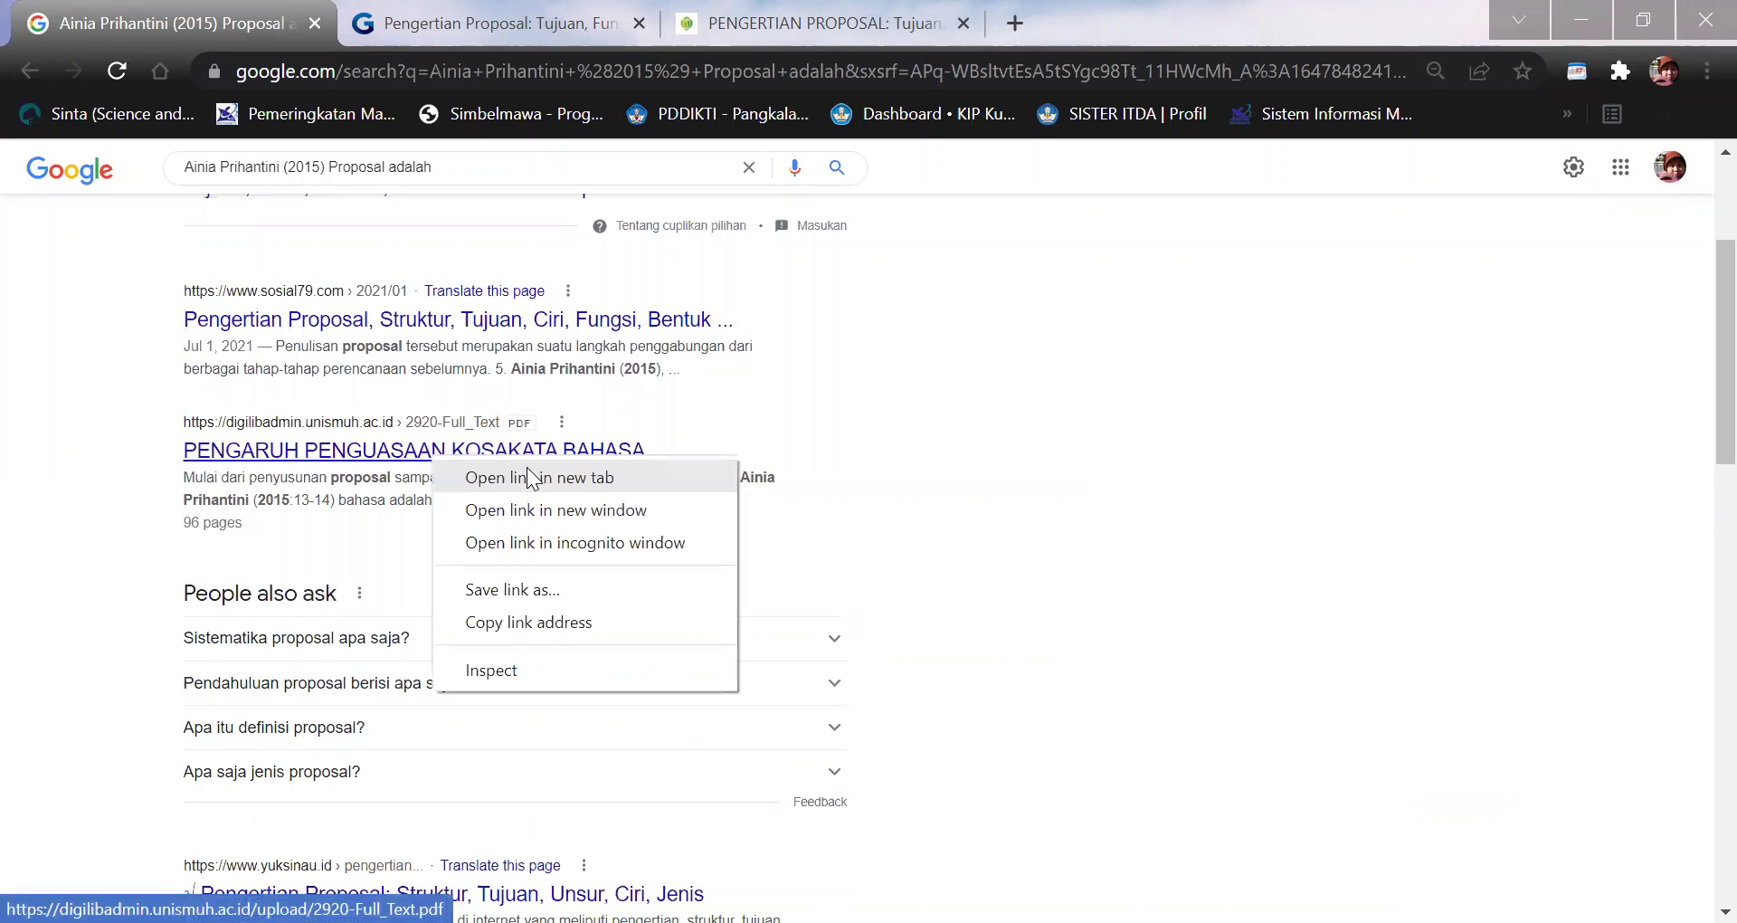
click(529, 478)
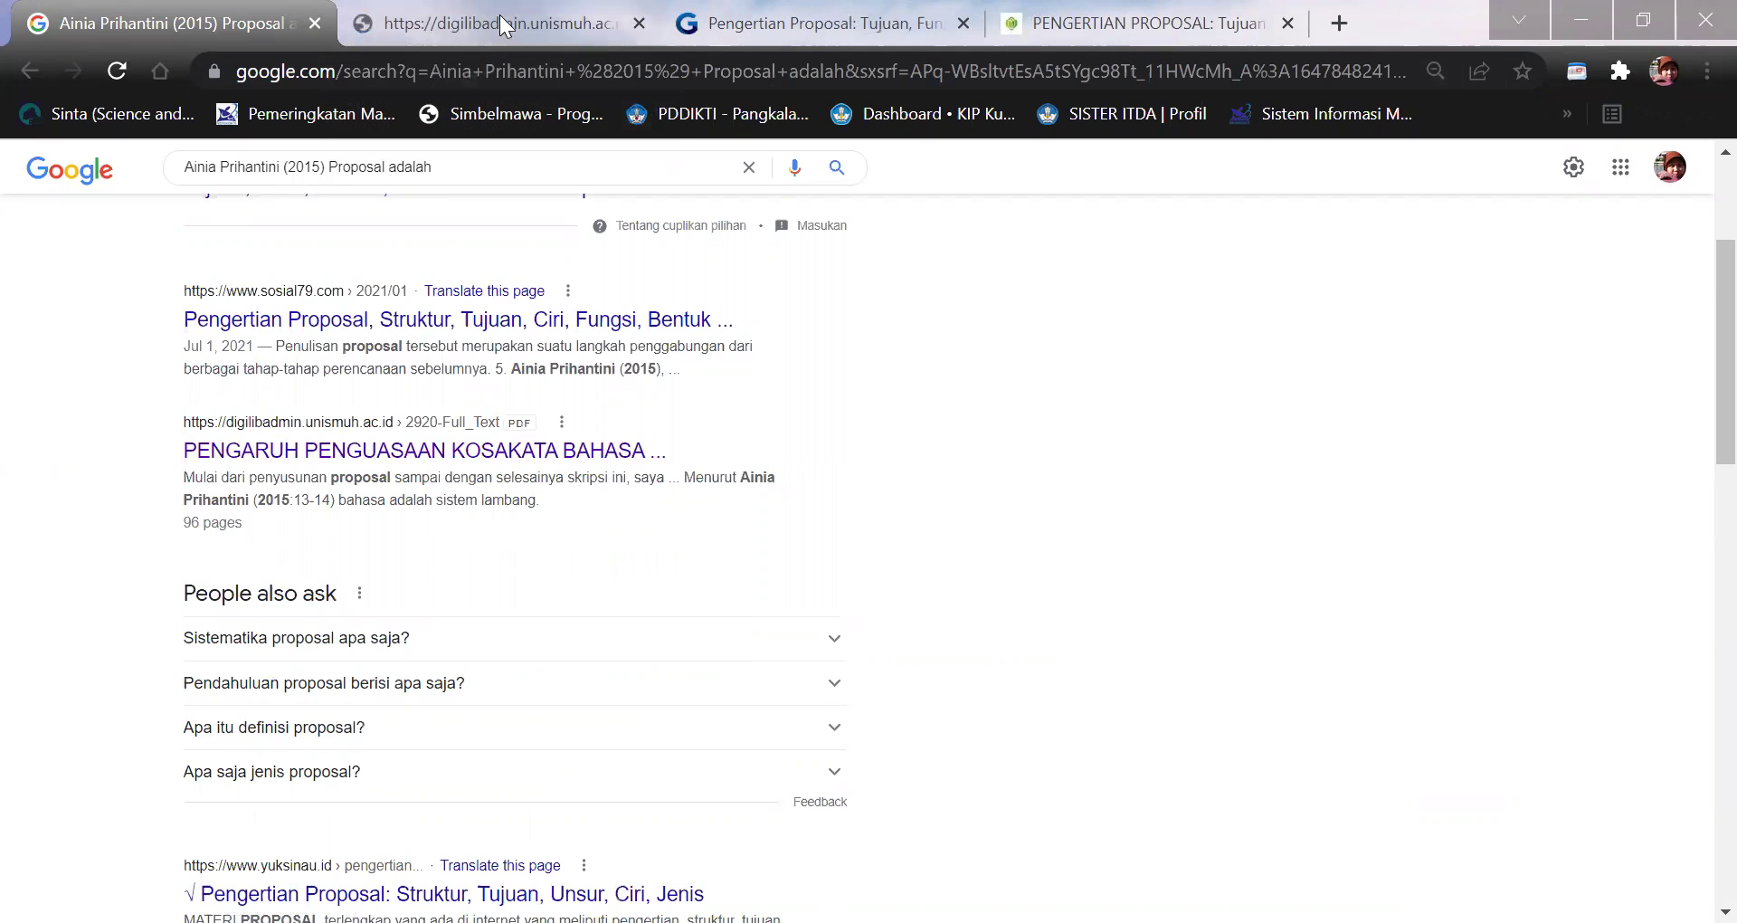
Examine the title page of the thesis 2920-Full_Text.pdf and return to the Google results.
click(505, 24)
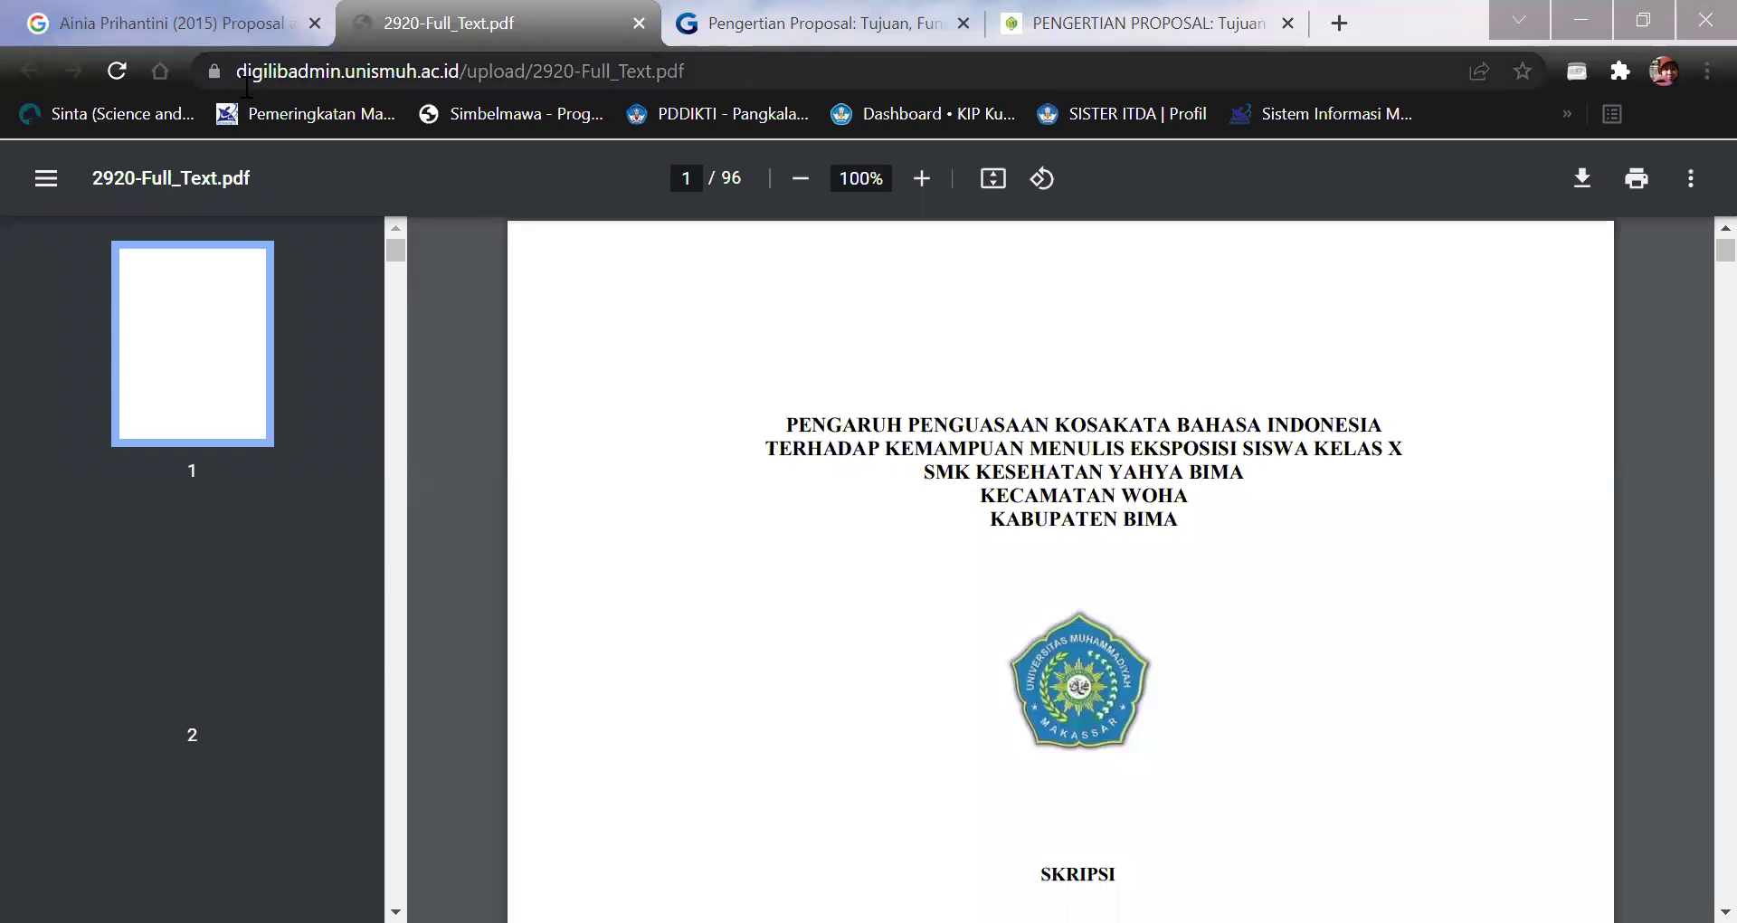
scroll(1205, 583, down, 4)
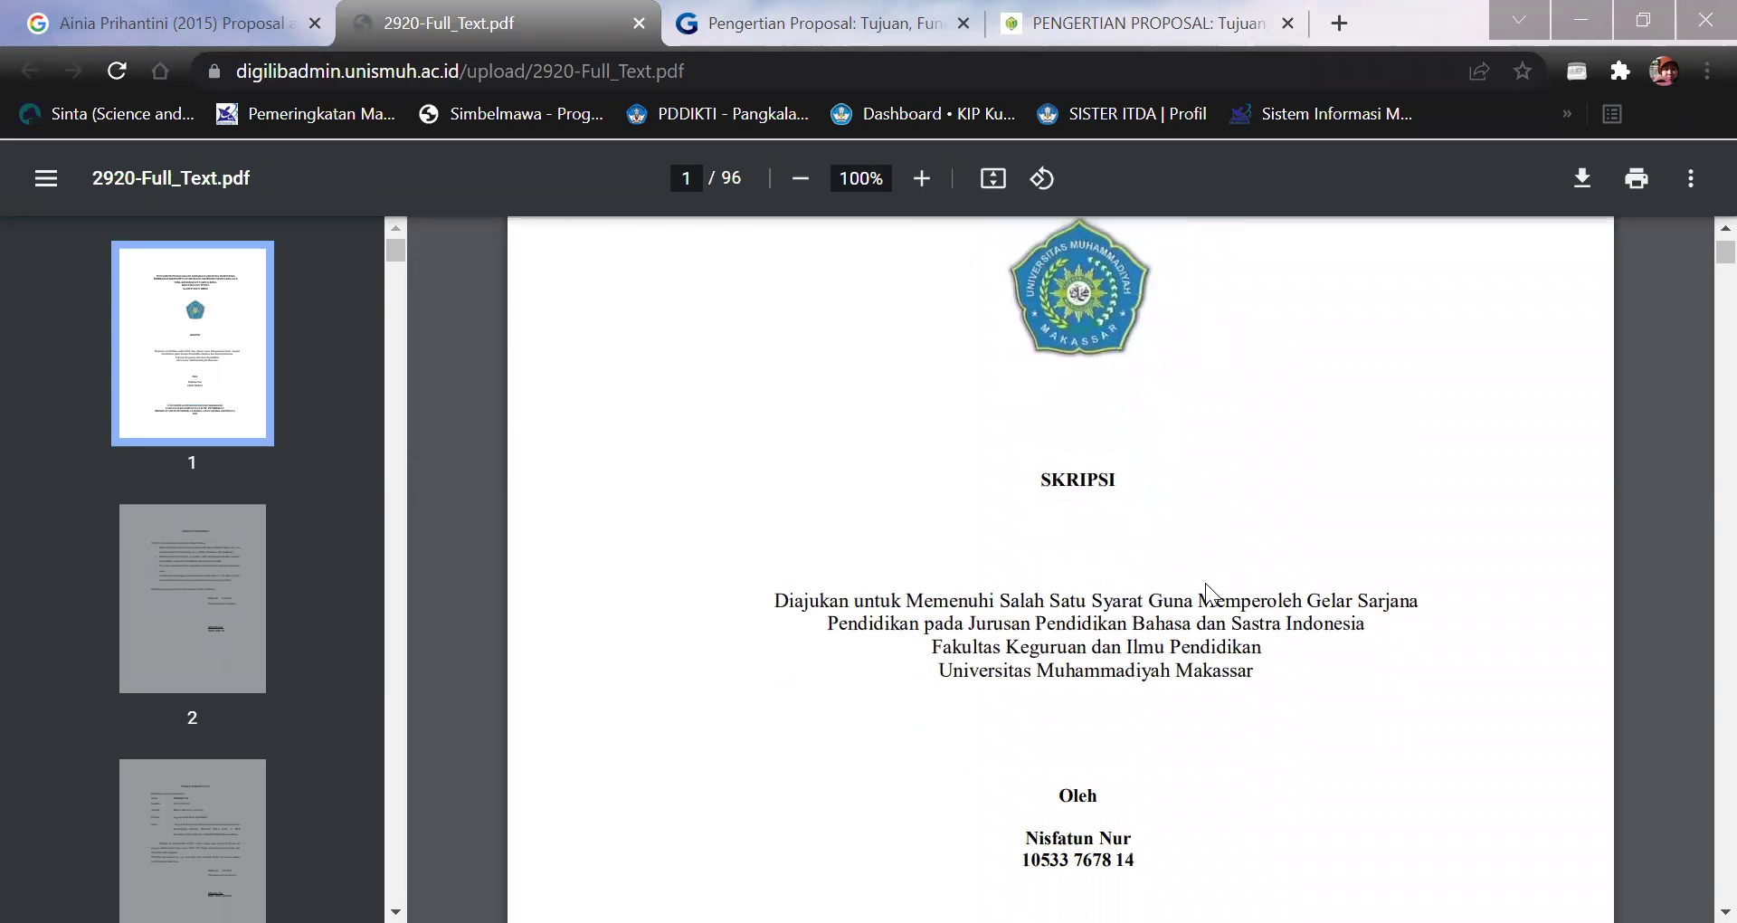
scroll(1205, 582, up, 4)
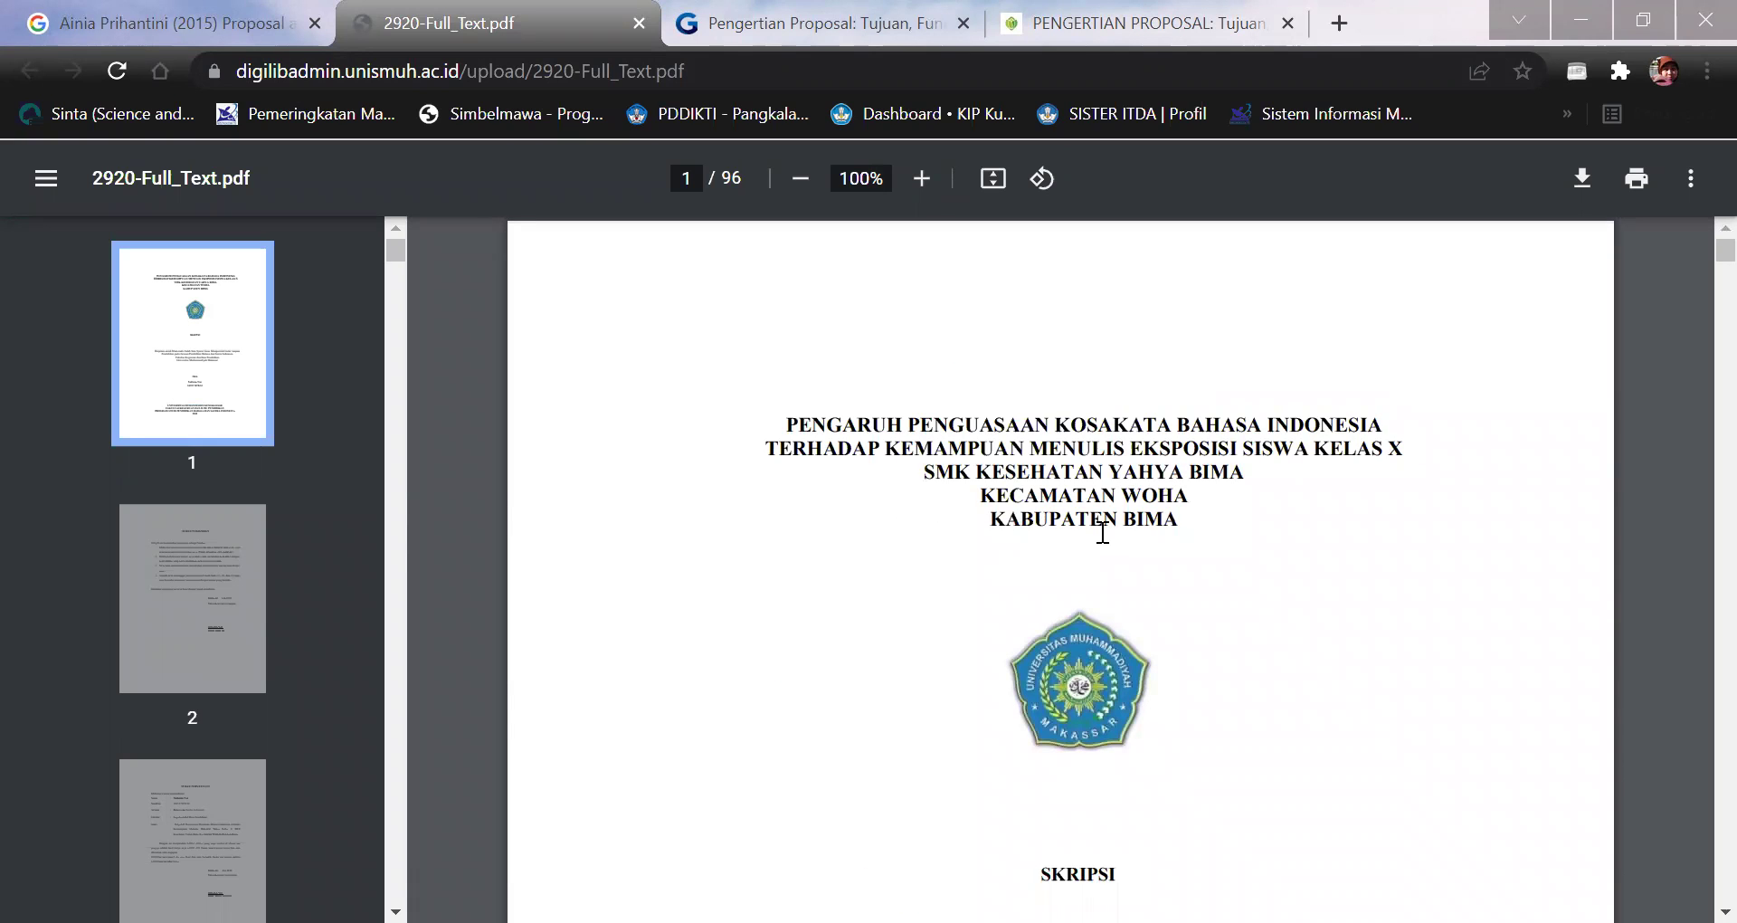
click(154, 23)
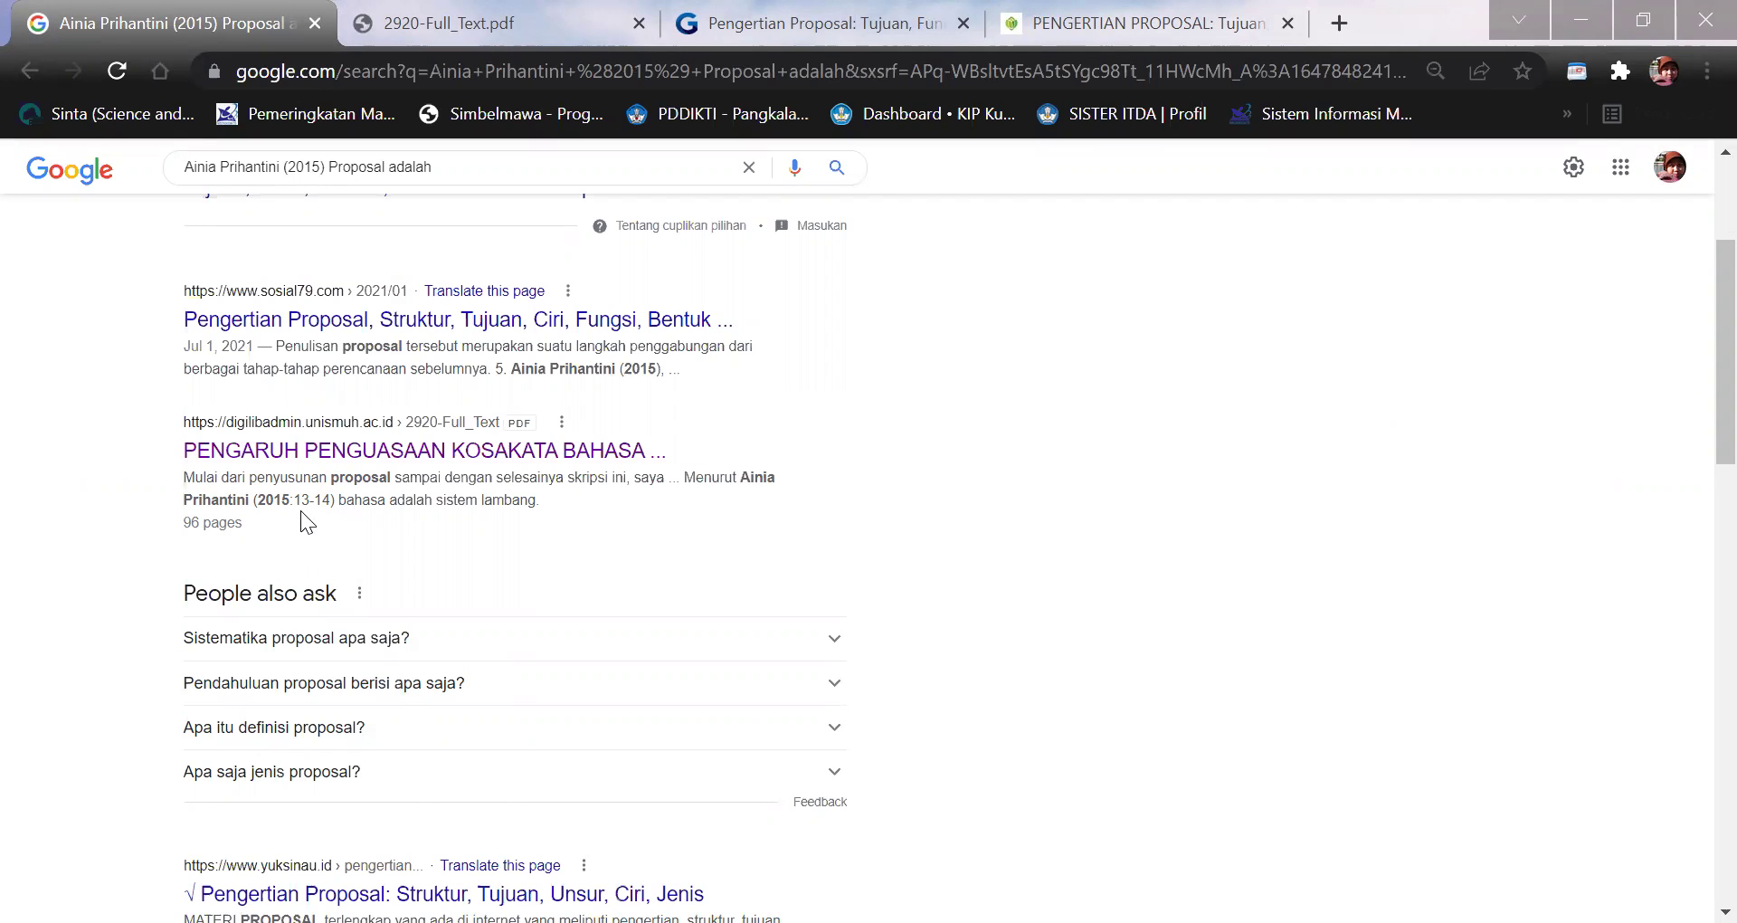
Look through the bibliography of the thesis 2920-Full_Text.pdf for the 2015 expert's entry.
click(384, 449)
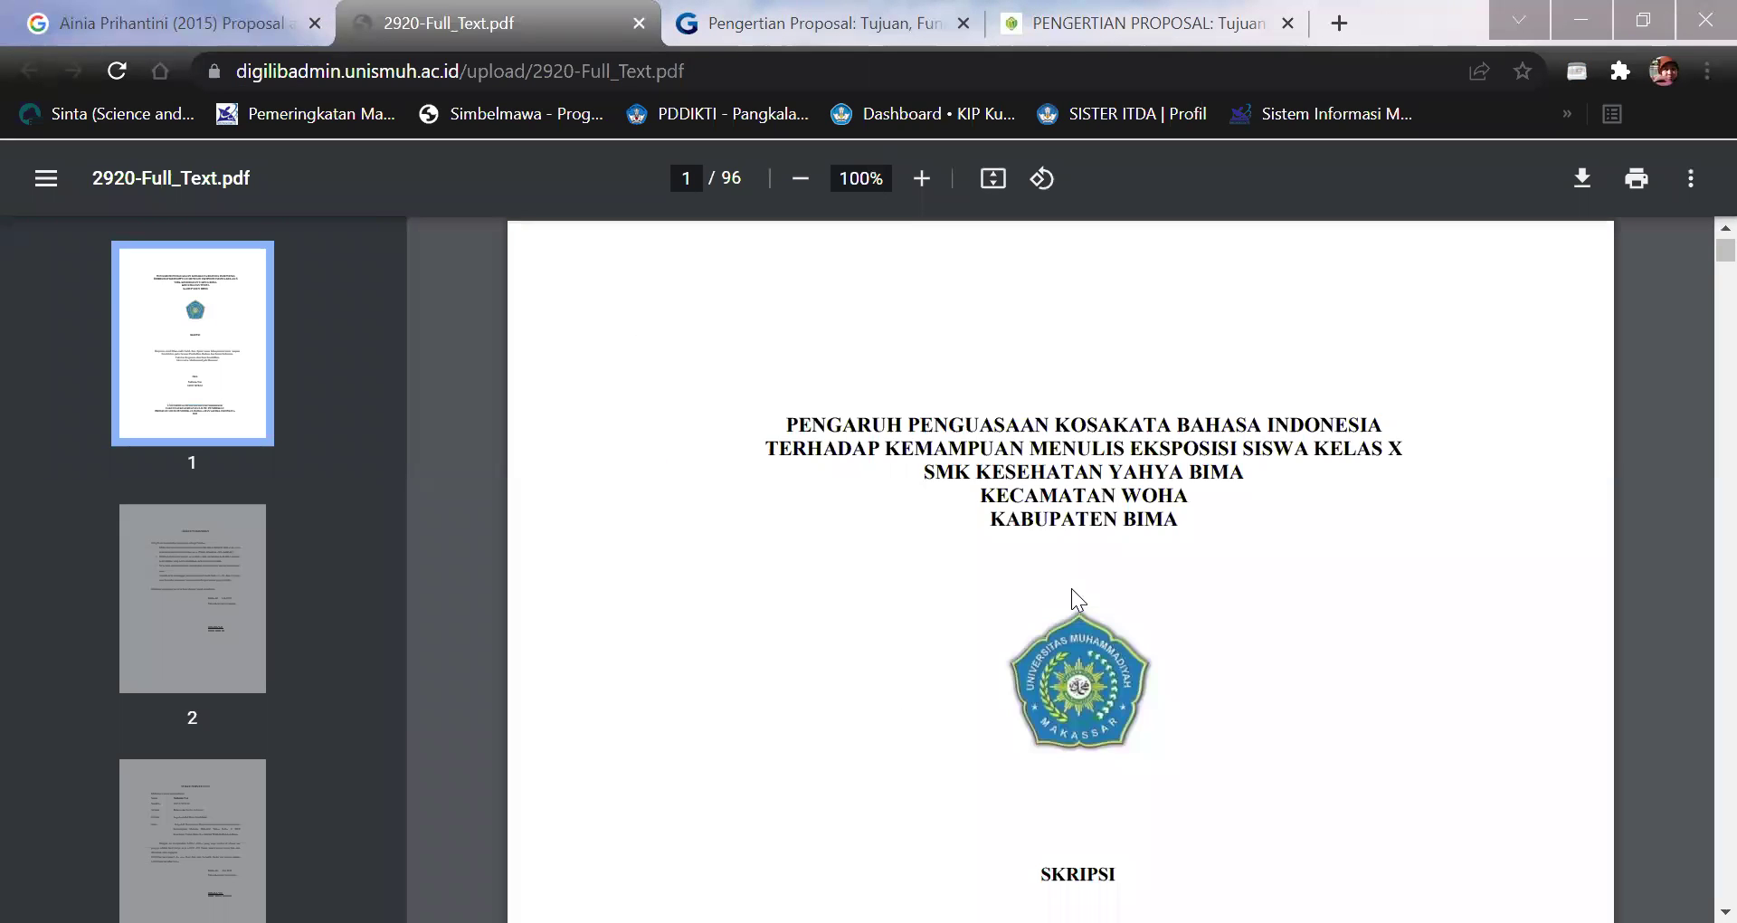
scroll(1071, 588, down, 4)
drag(1694, 253, 1635, 702)
scroll(1330, 664, down, 15)
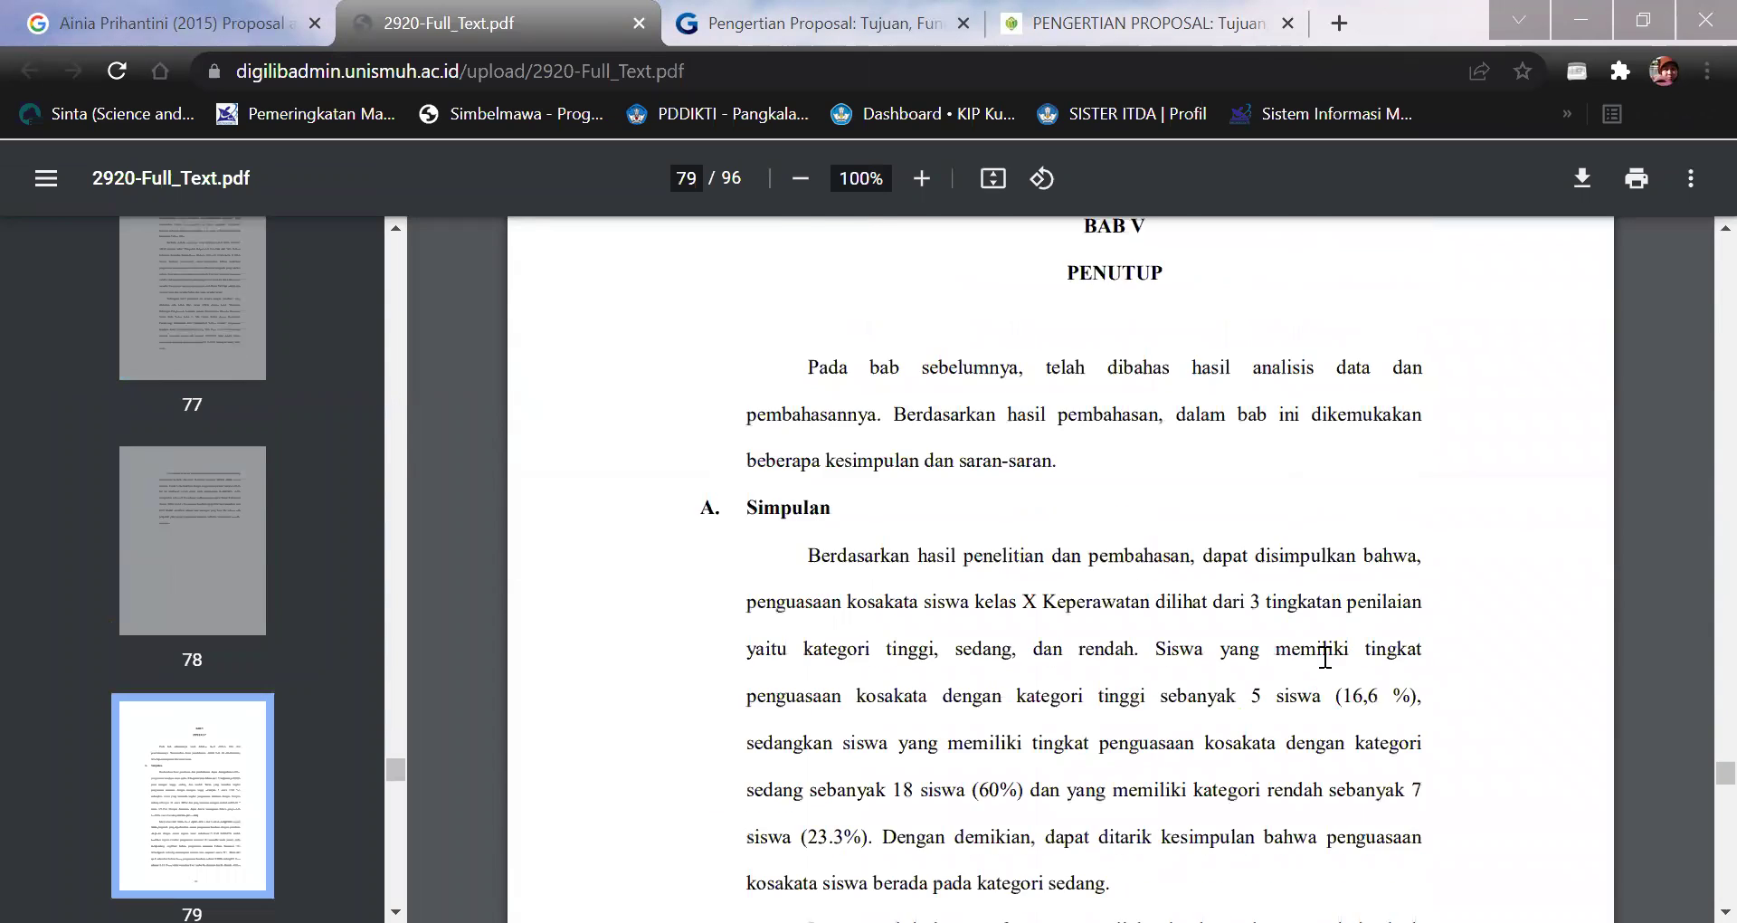
scroll(1698, 789, down, 20)
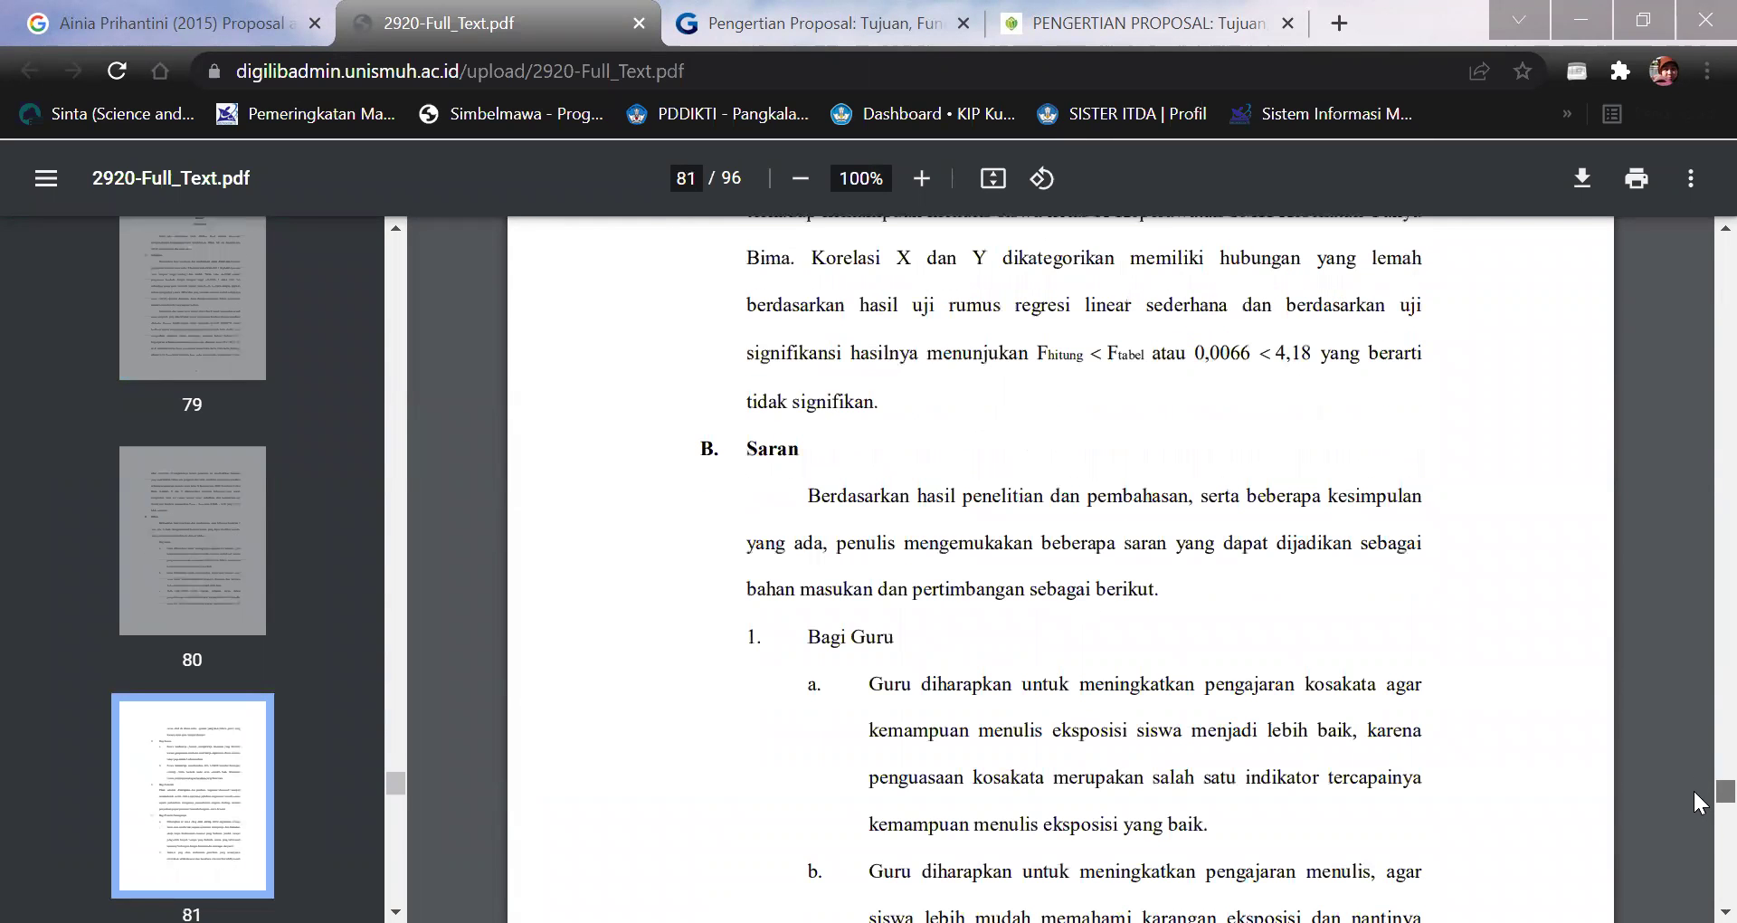
scroll(963, 695, down, 7)
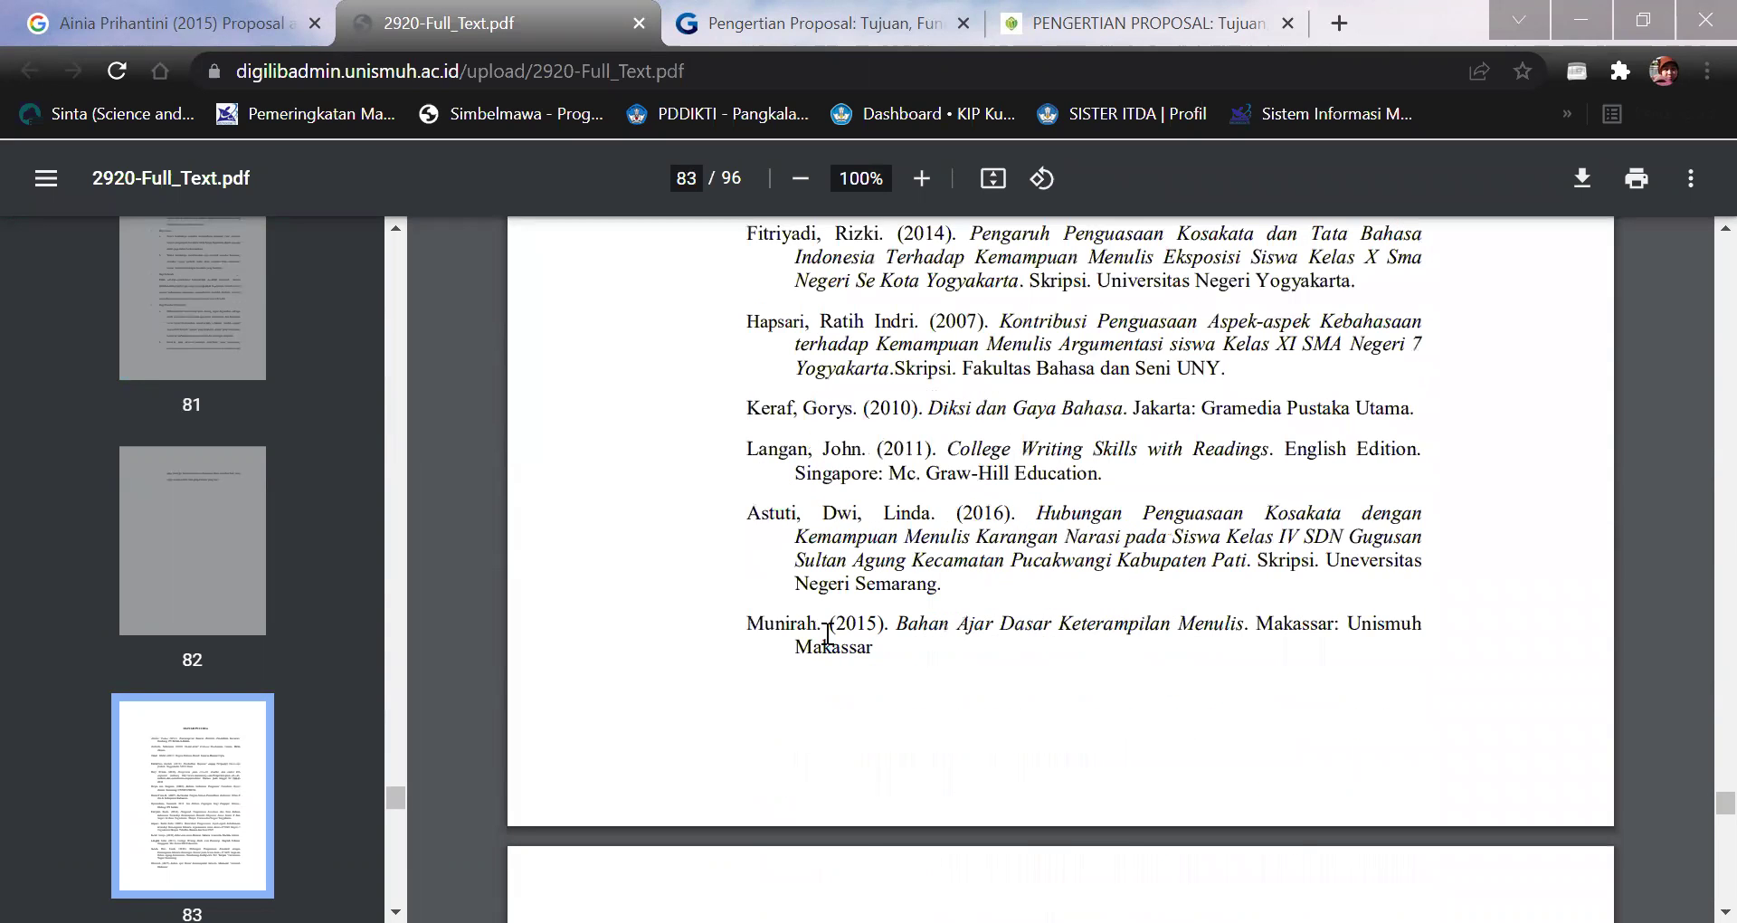
scroll(814, 588, up, 5)
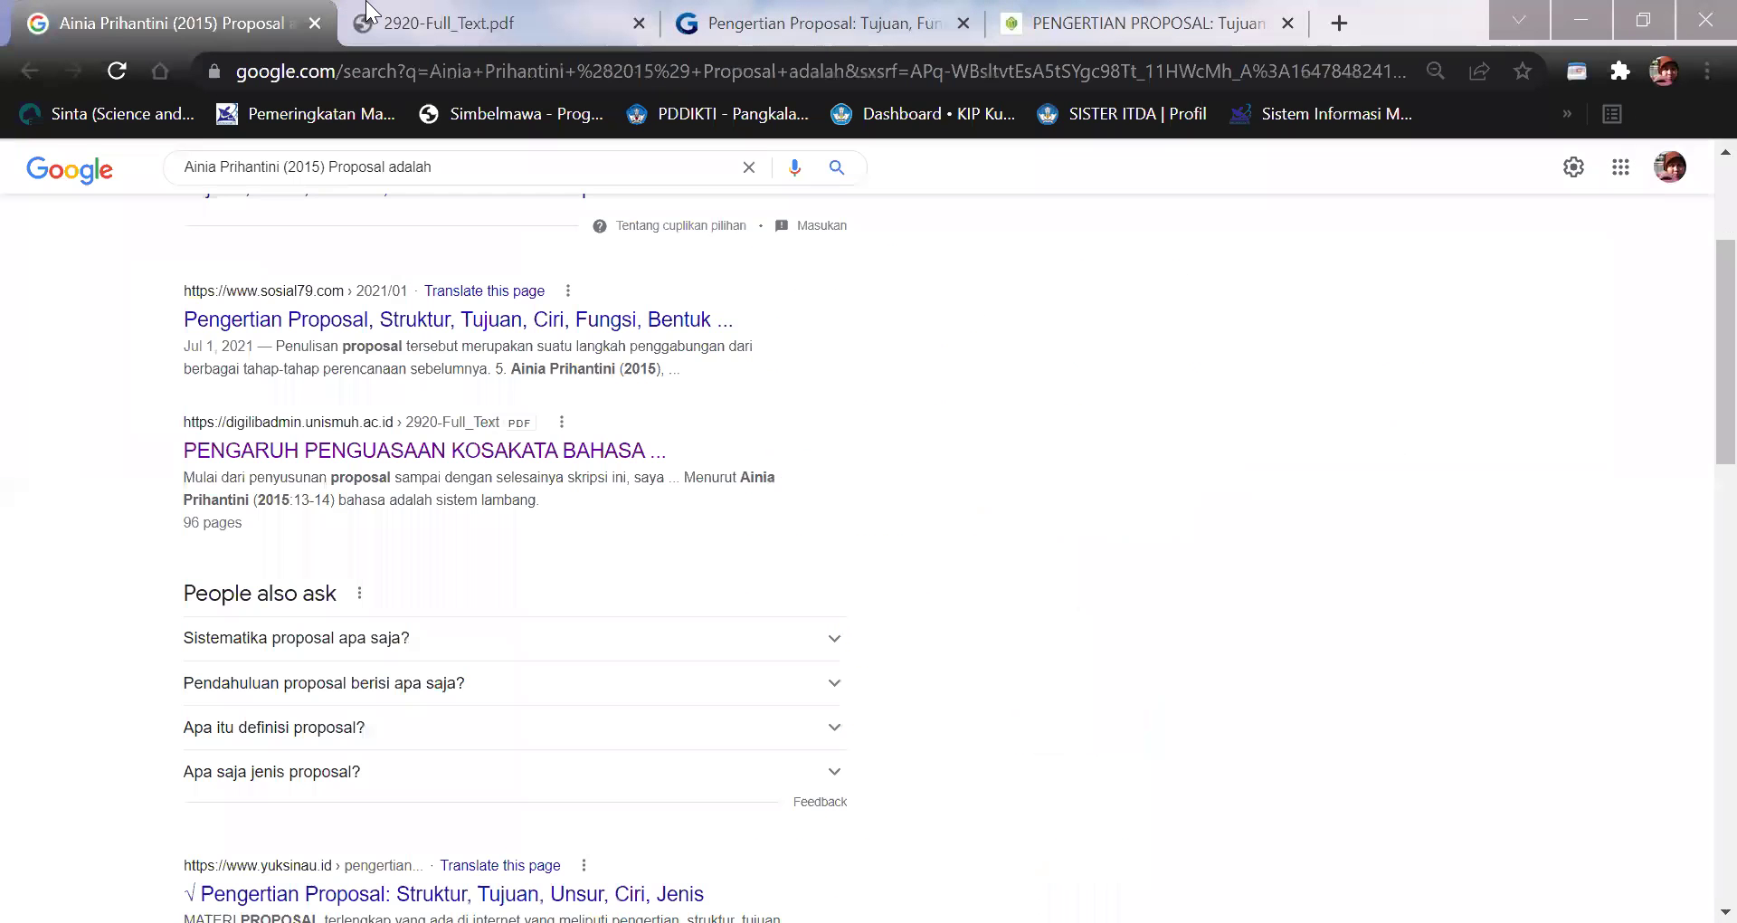
click(108, 11)
click(373, 13)
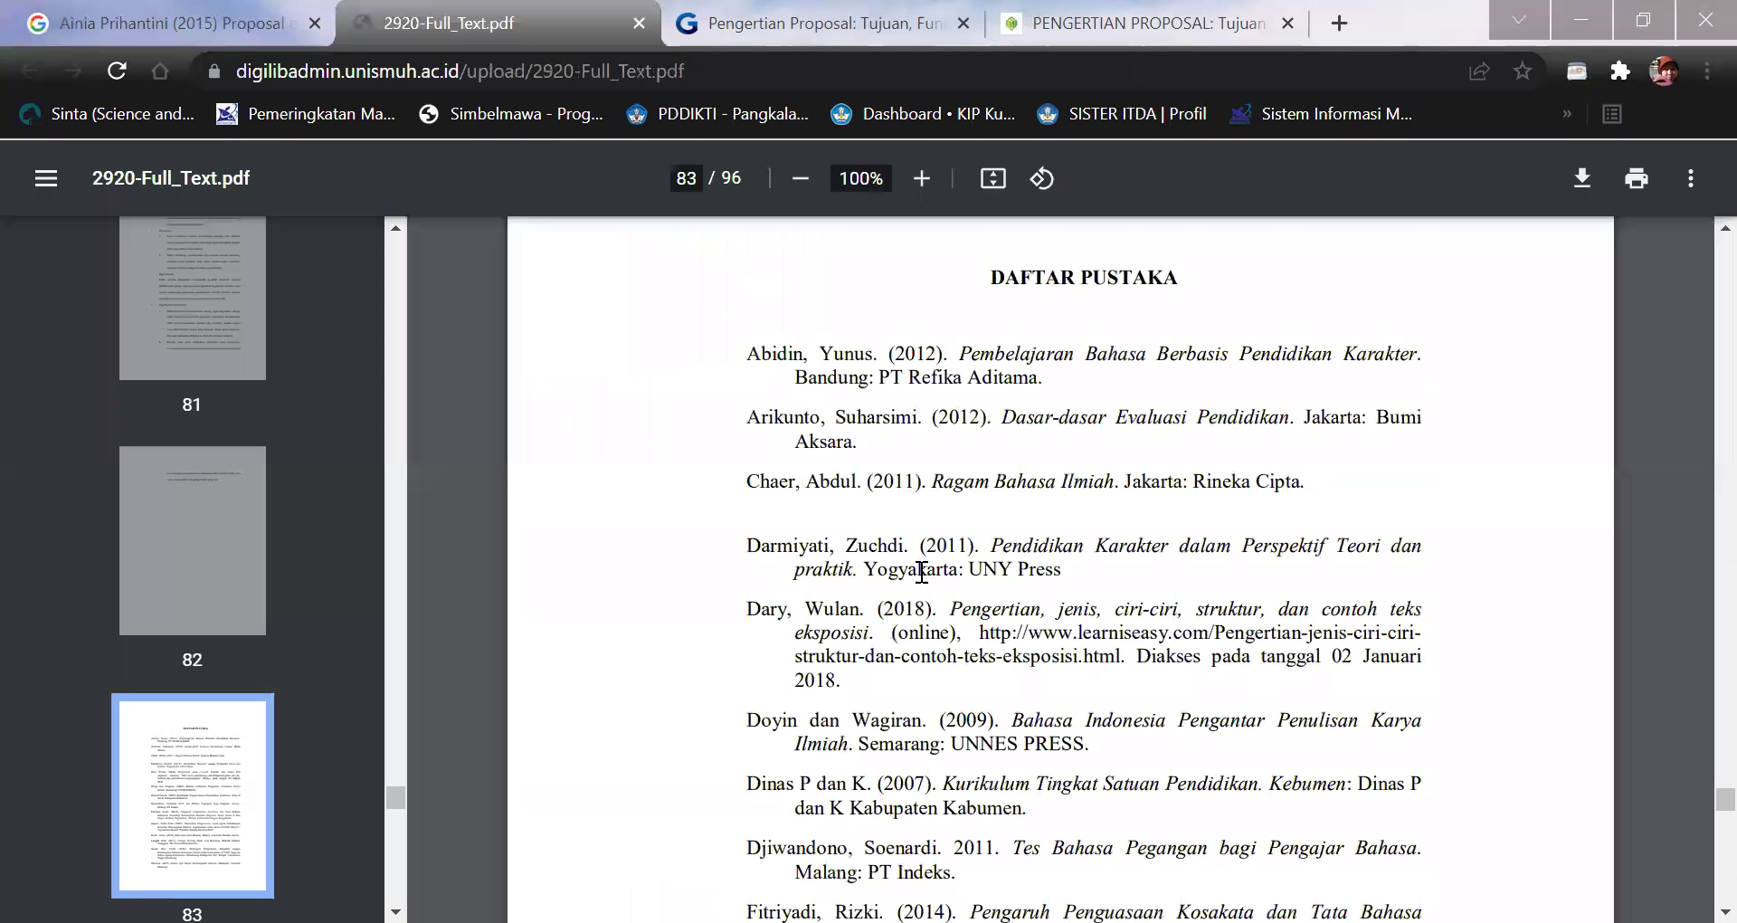
scroll(932, 588, down, 3)
scroll(933, 588, down, 7)
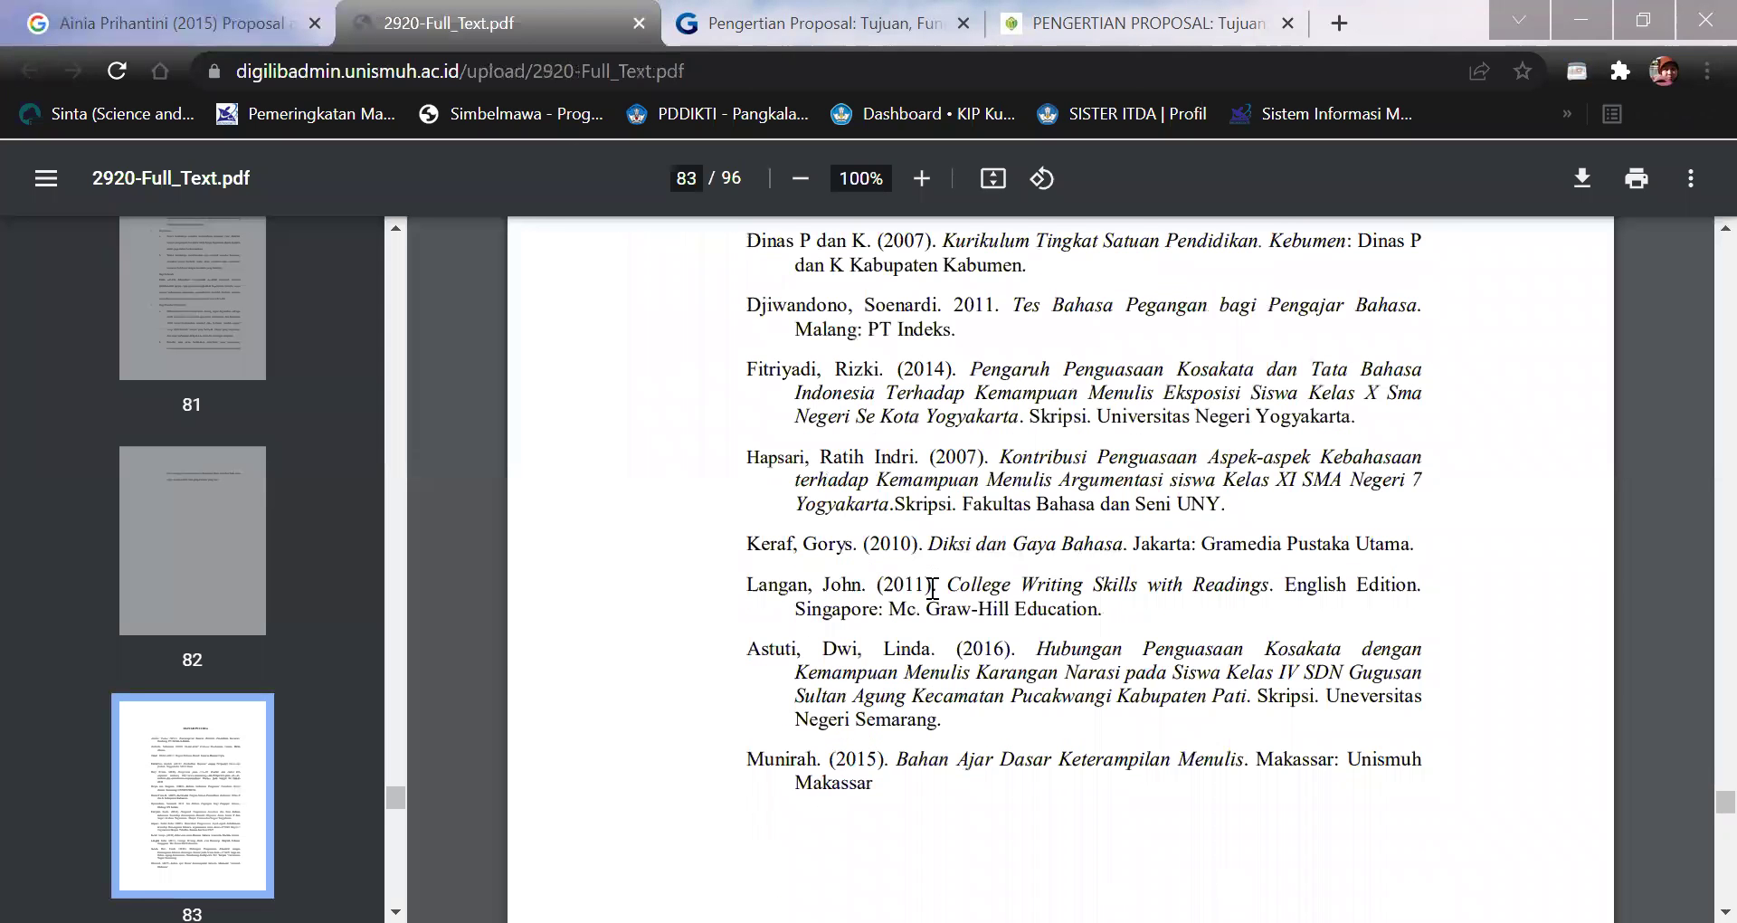
scroll(932, 588, down, 5)
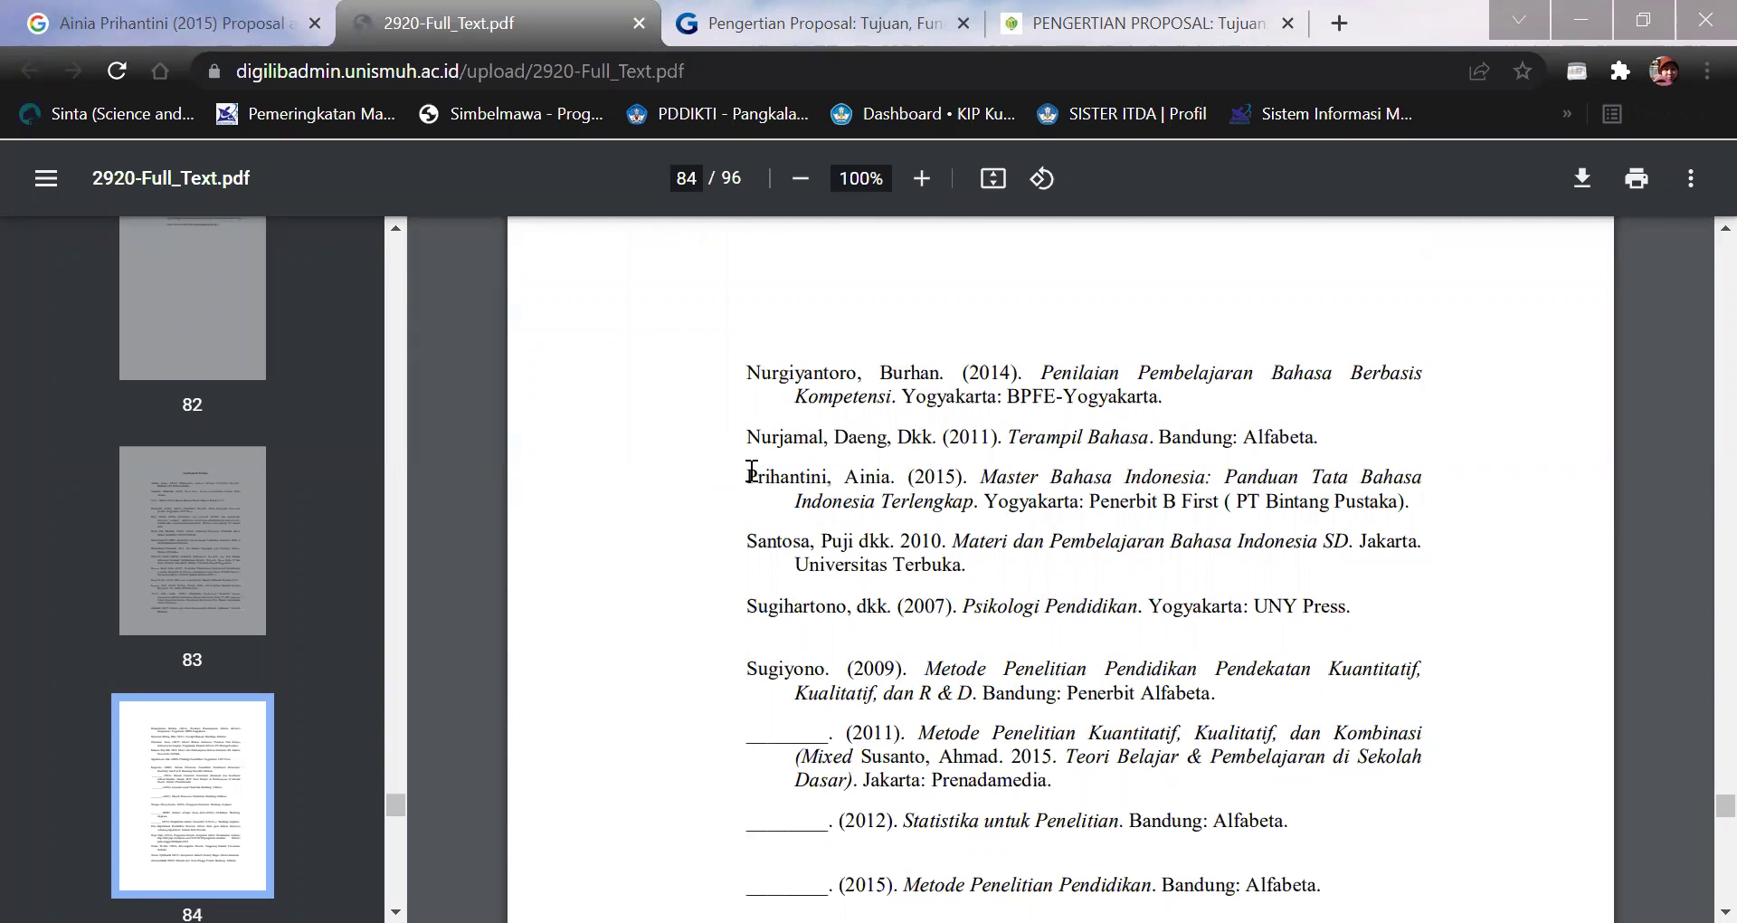
Copy the full 2015 "Master Bahasa Indonesia: Panduan Tata Bahasa Indonesia Terlengkap" reference from the bibliography and search Google for it.
drag(750, 470, 1417, 501)
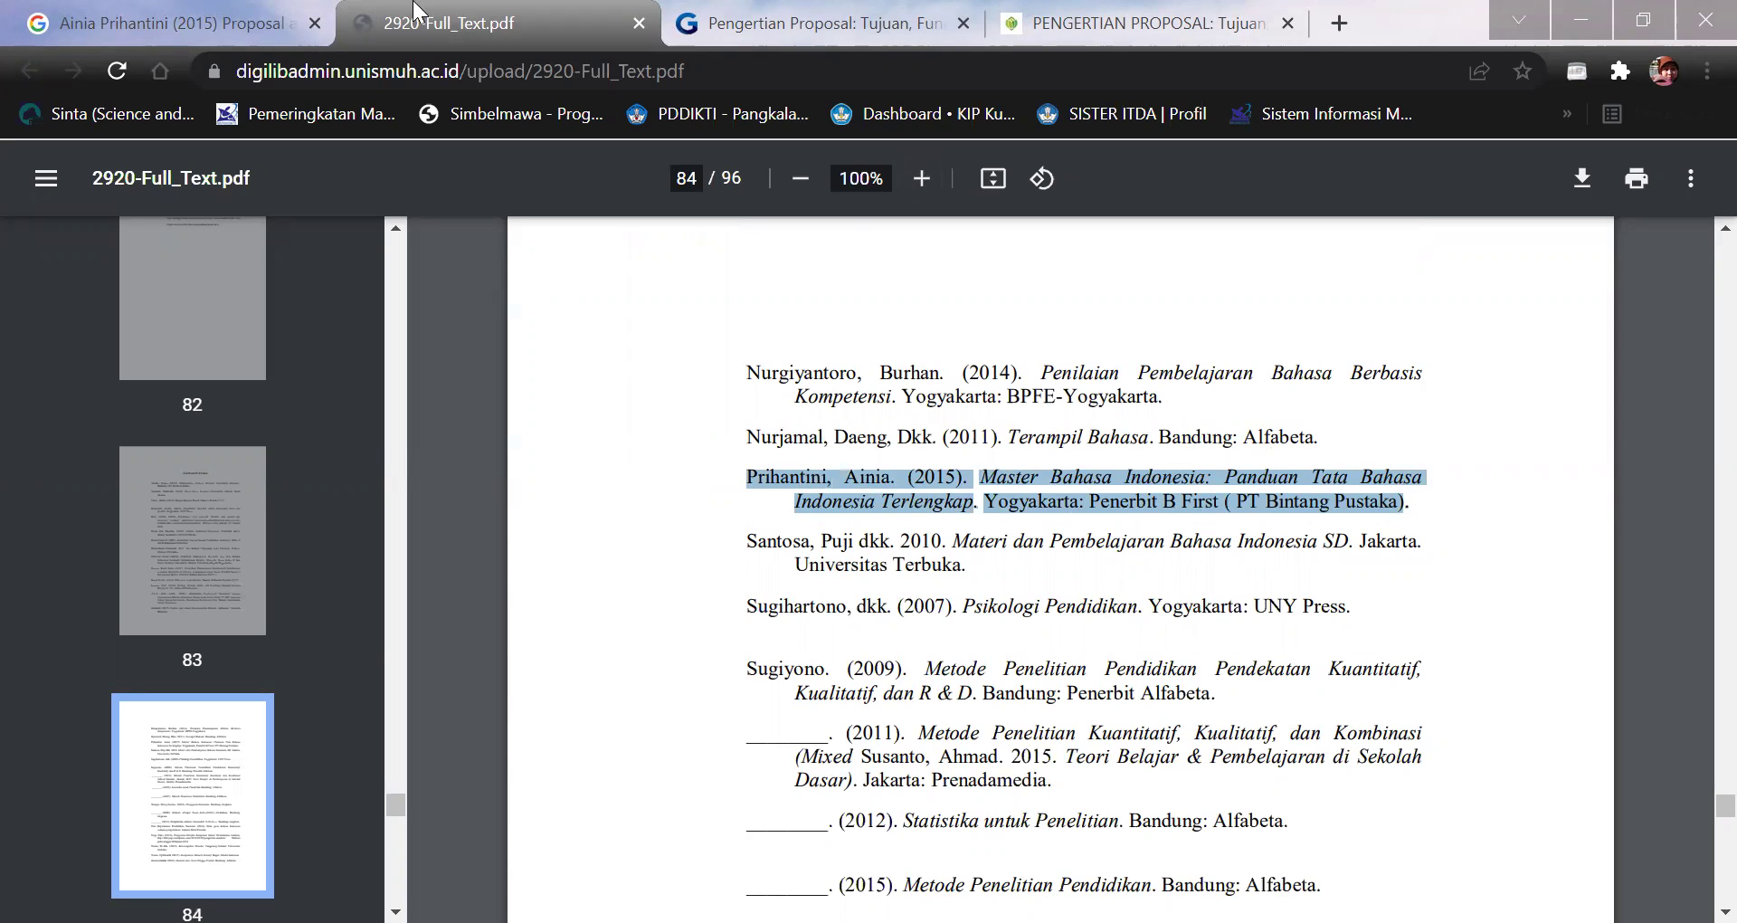
click(258, 22)
triple_click(472, 183)
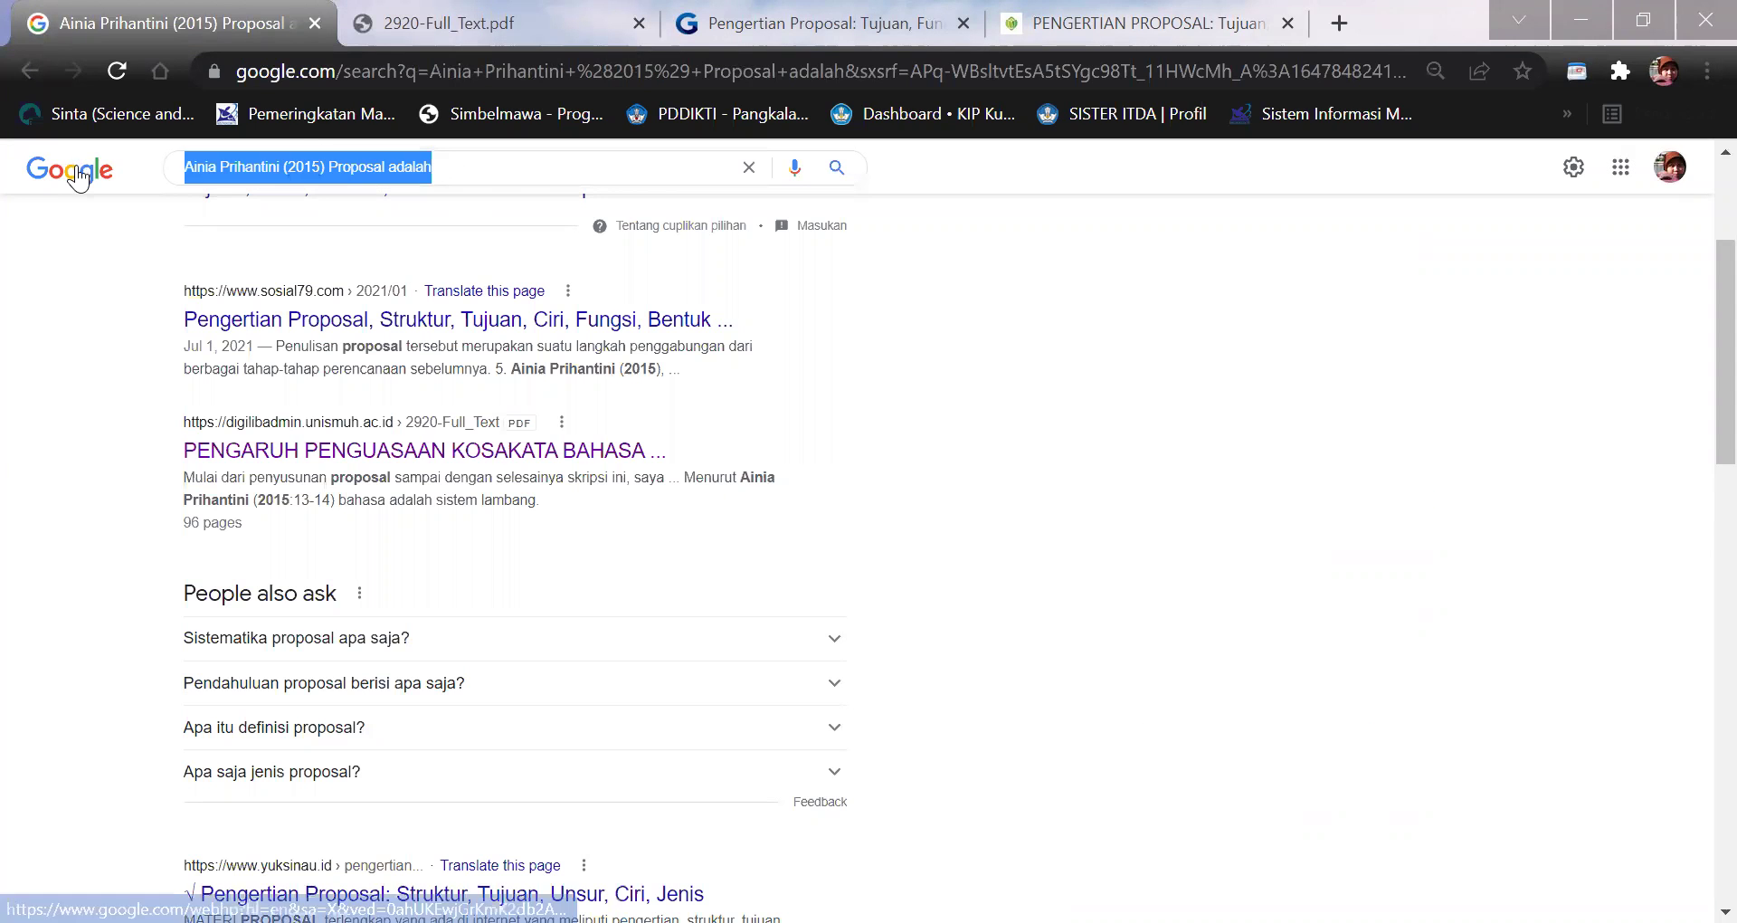
key(ctrl+v)
key(Return)
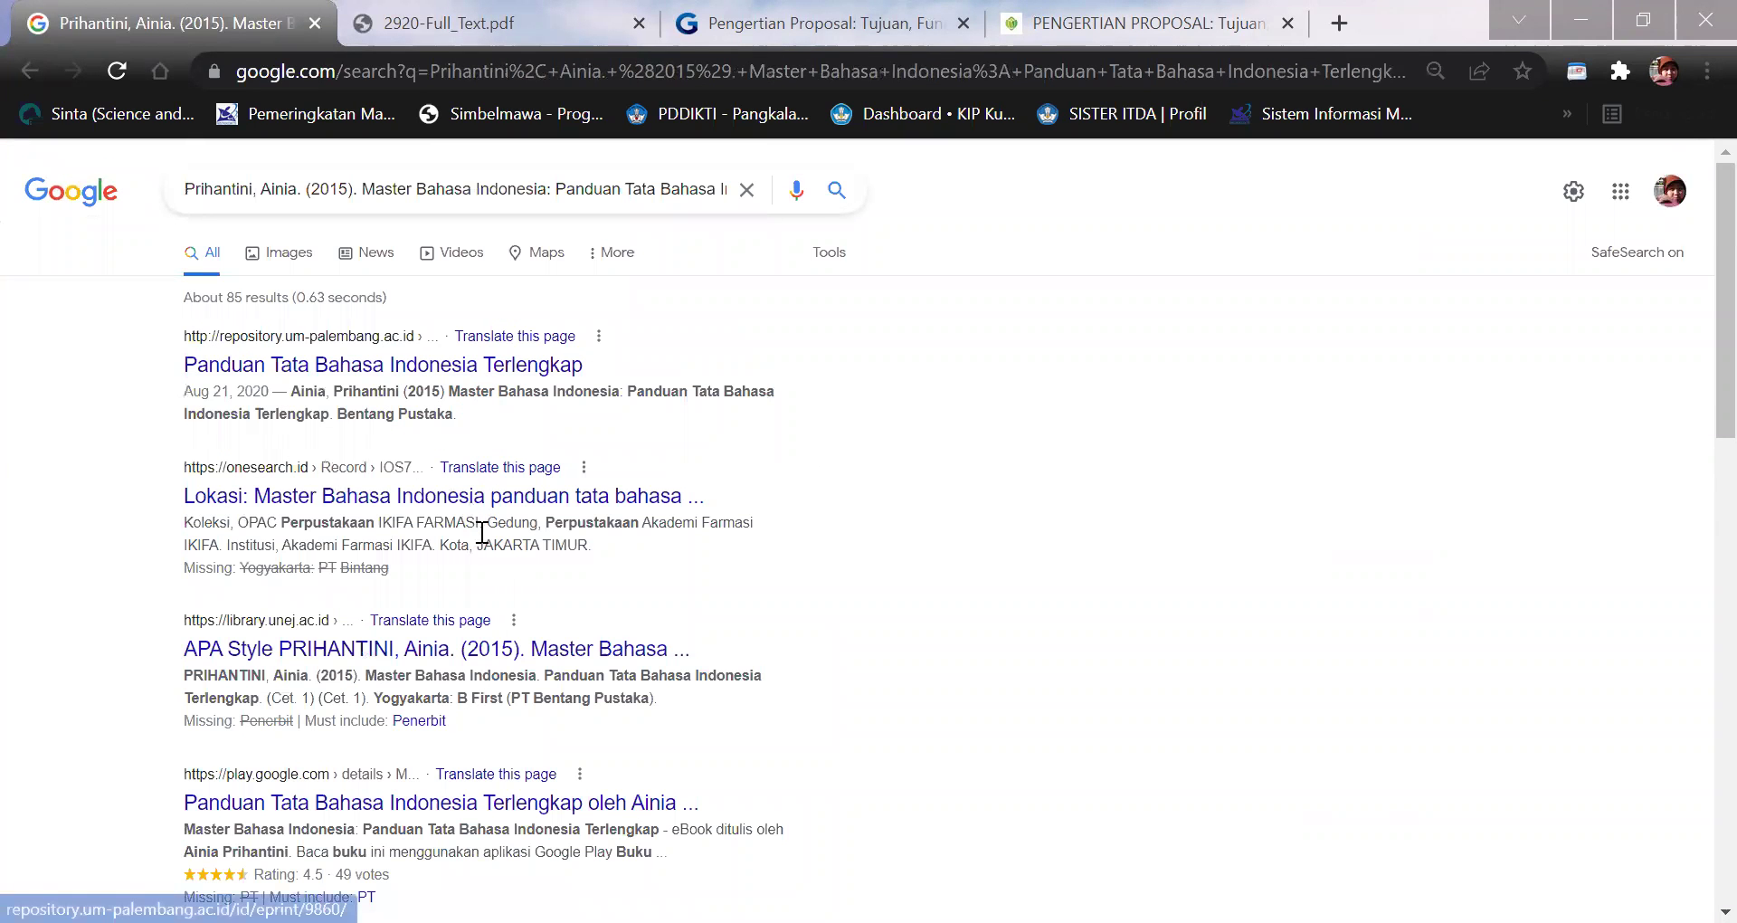
scroll(482, 533, down, 4)
scroll(483, 543, down, 3)
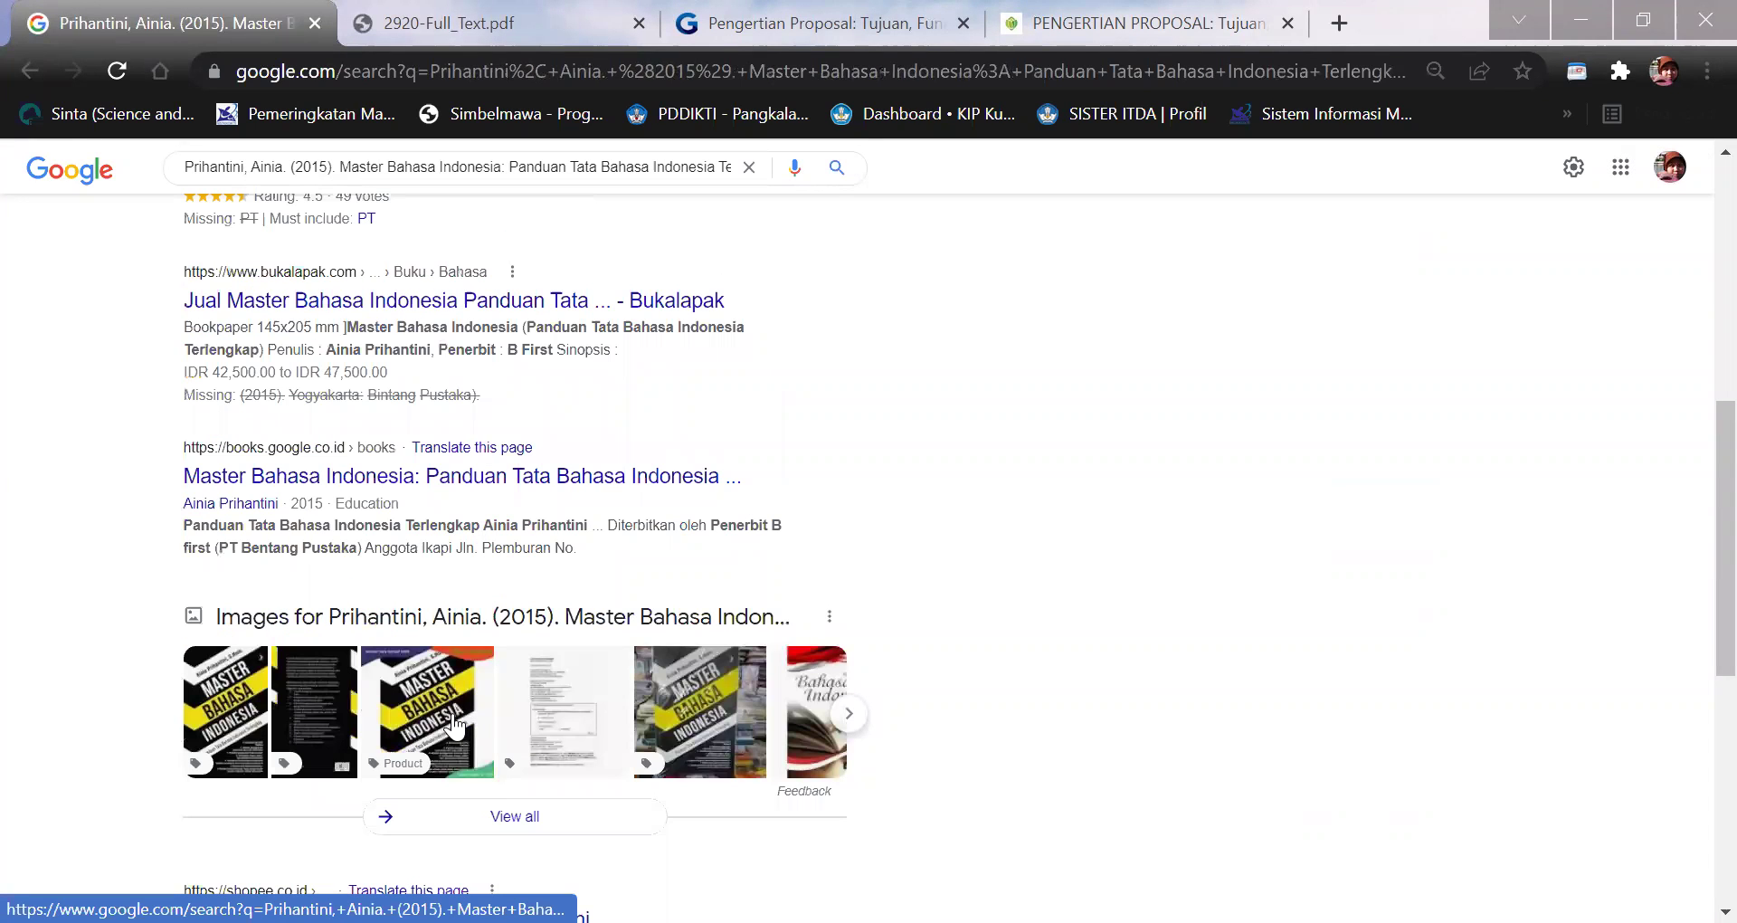
Replace the place and publisher details after the book title in the search query with "pdf" and run the search again.
click(628, 149)
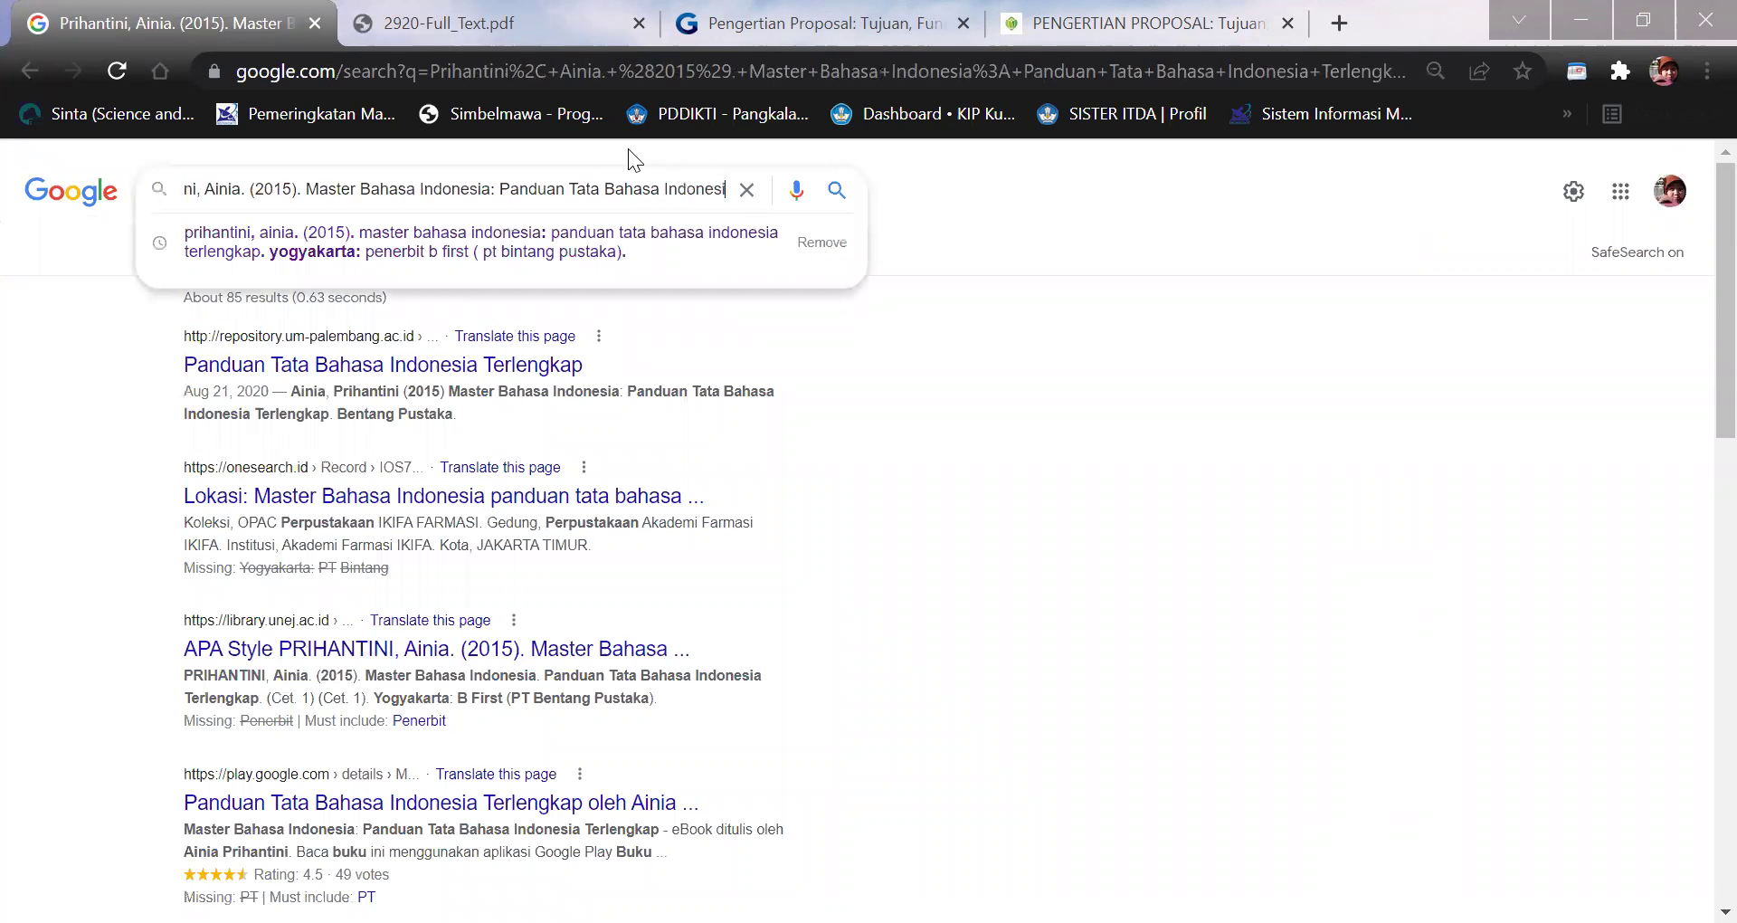
key(Right)
key(Right)
key(Right)
key(Right)
key(Right)
key(Right)
key(Right)
key(Right)
key(Right)
key(Right)
key(Right)
key(Right)
key(Right)
key(Right)
key(Right)
key(Right)
key(Right)
key(Right)
key(Right)
key(Right)
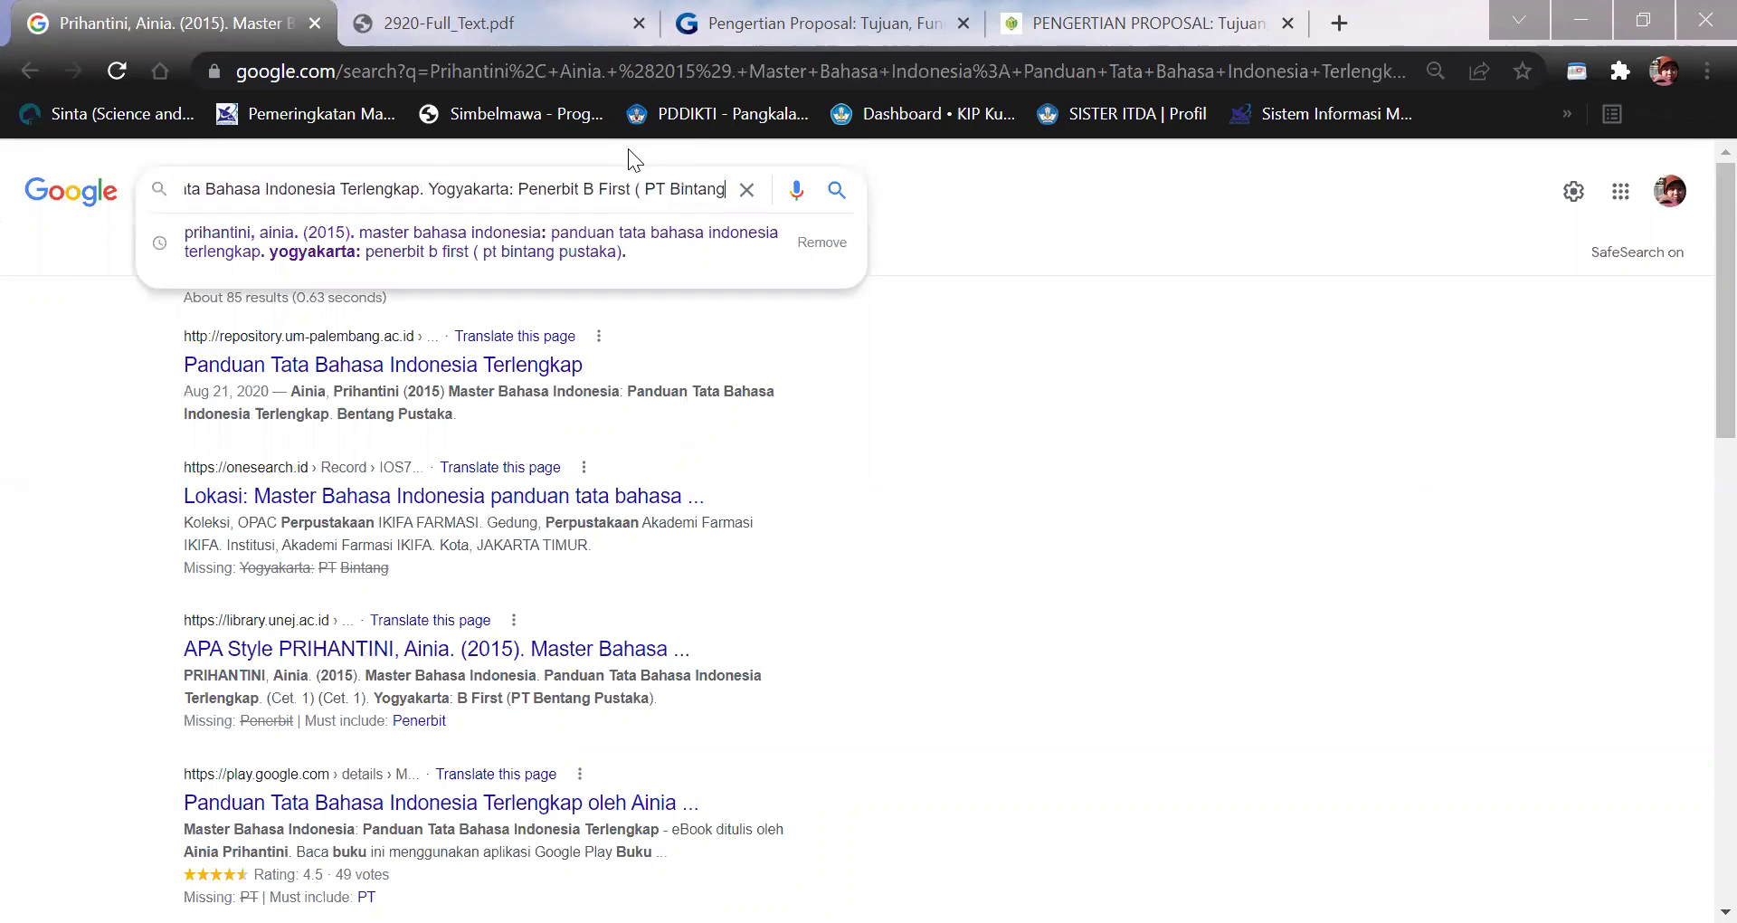
key(Left)
key(Left)
key(Left)
key(Left)
key(Left)
key(Left)
key(Left)
key(Left)
key(Left)
key(Left)
key(Left)
key(Left)
key(Left)
key(Left)
key(Left)
key(Left)
key(Left)
key(Left)
key(Left)
key(Left)
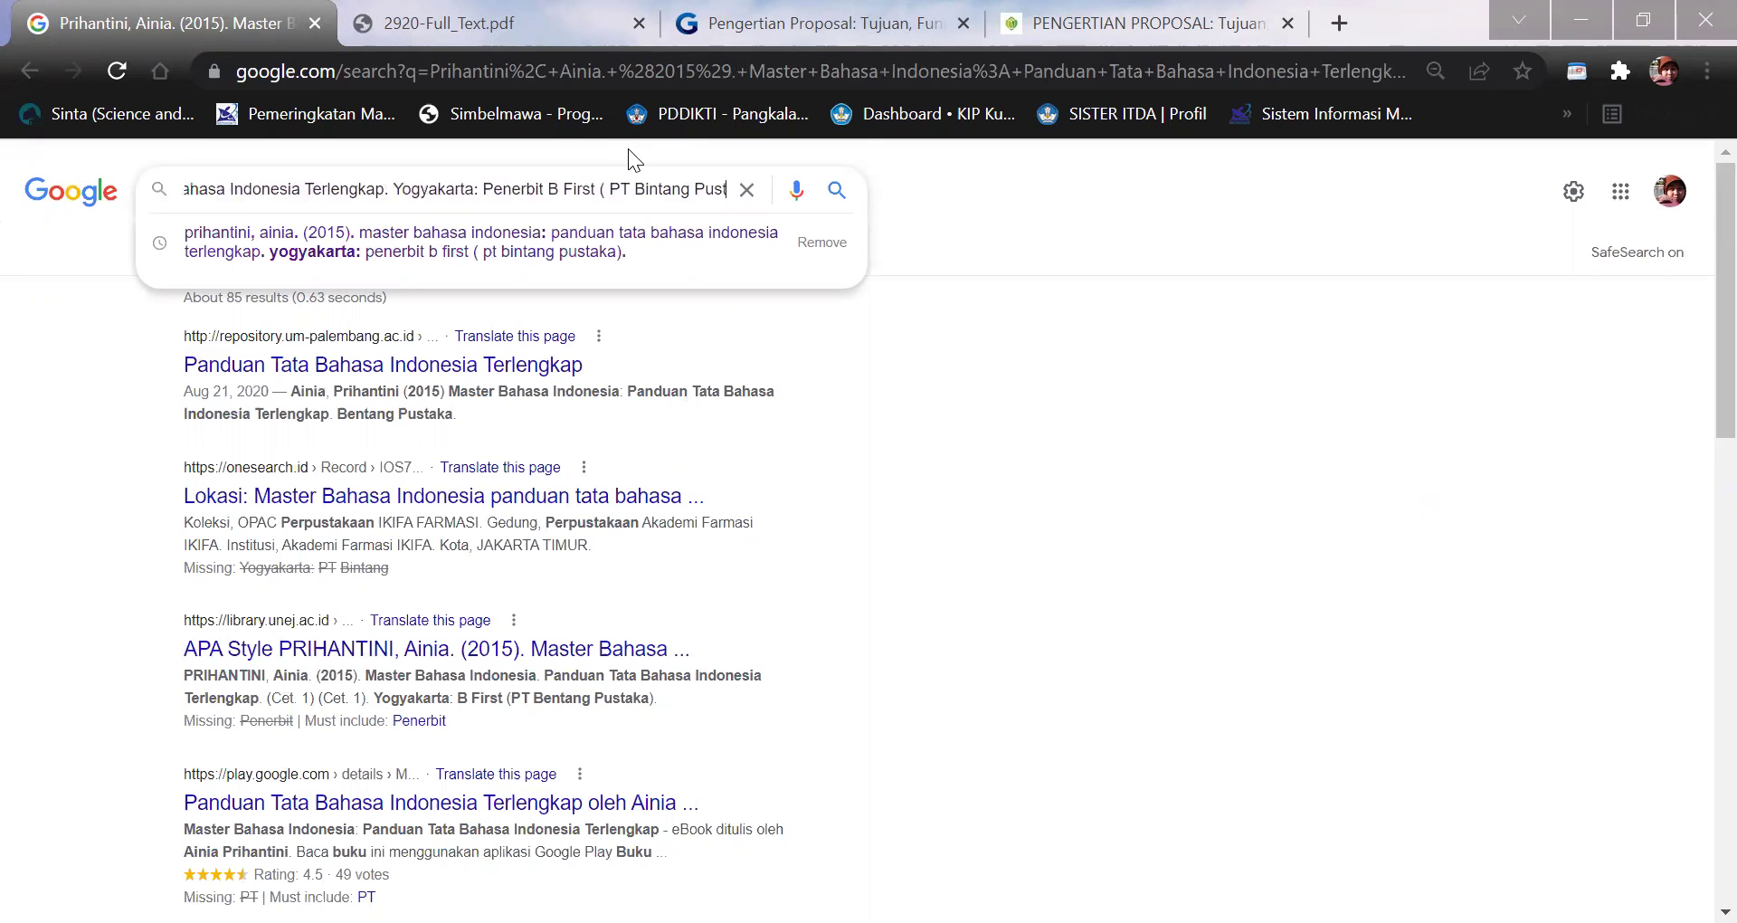
key(Left)
key(Left)
key(Left)
key(Left)
key(Left)
key(Left)
key(Left)
key(Left)
key(Left)
key(Left)
key(Left)
key(Left)
key(Left)
key(Left)
key(Left)
key(Left)
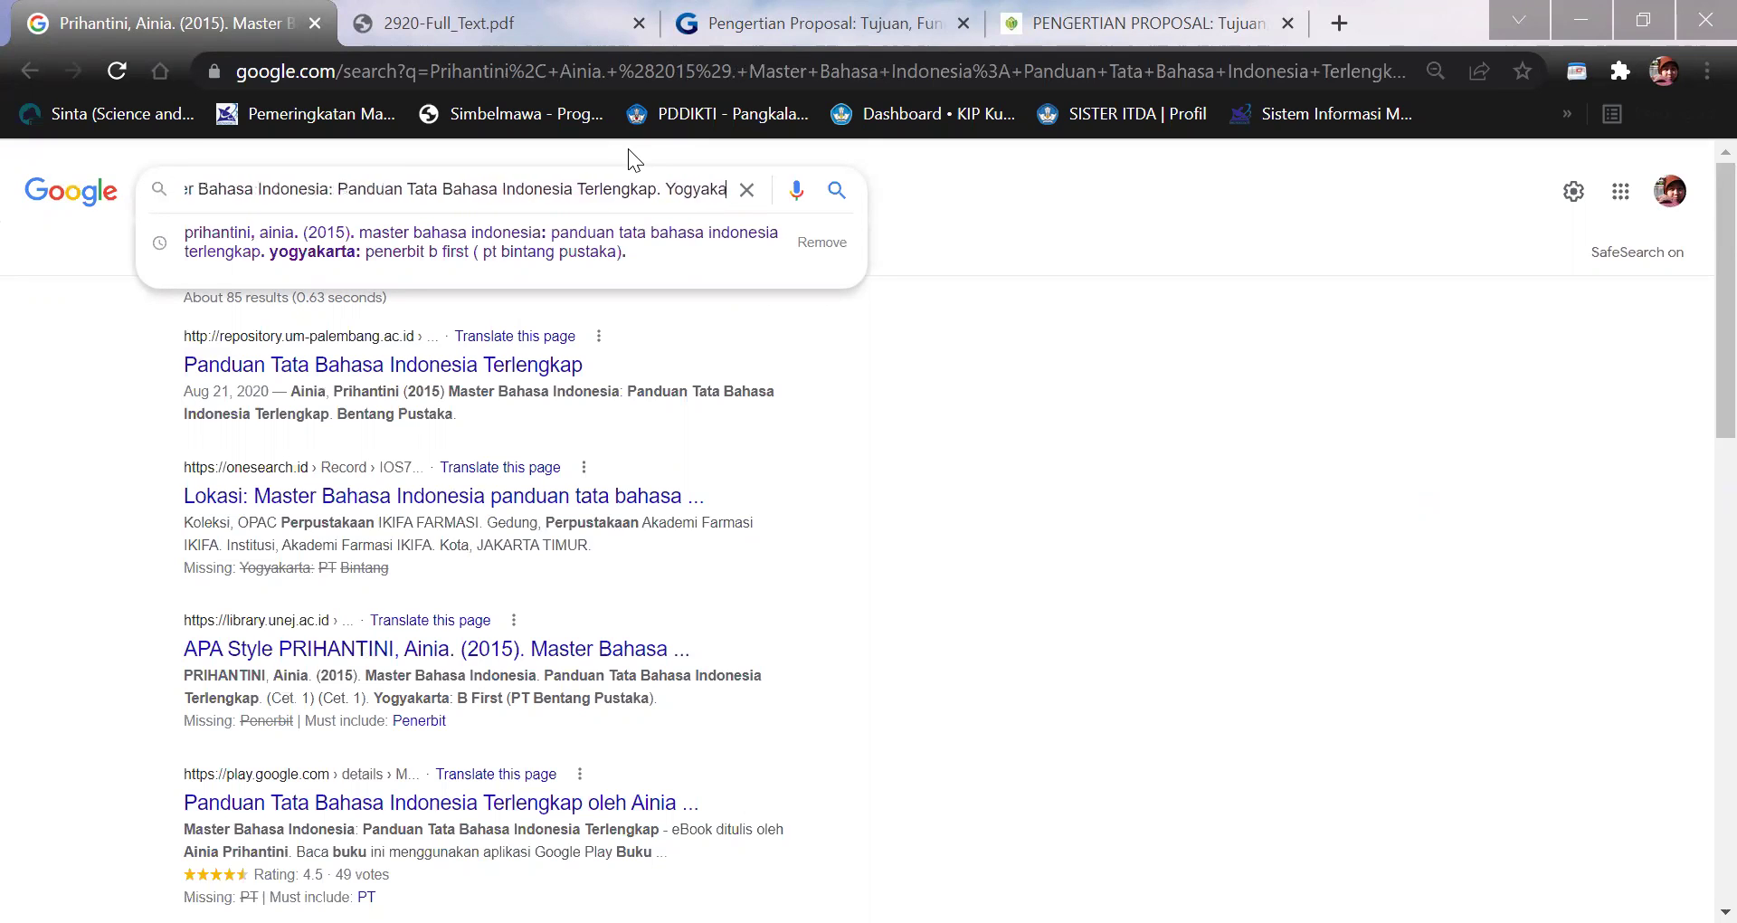
key(BackSpace)
key(BackSpace)
text(pdf)
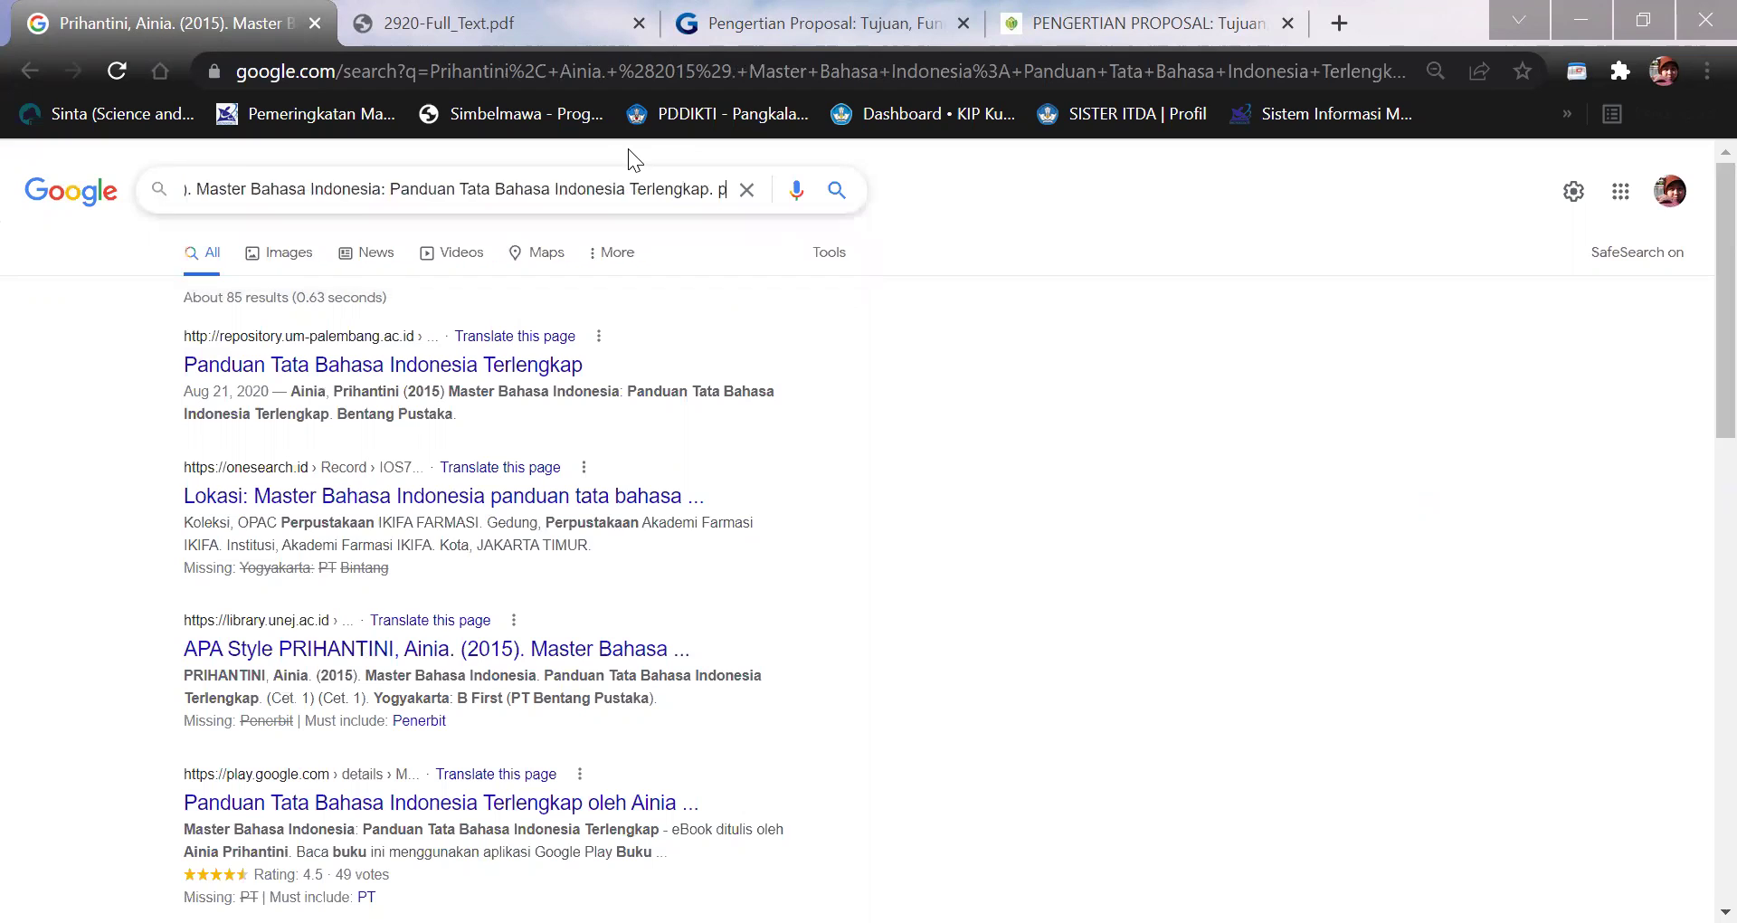
key(Return)
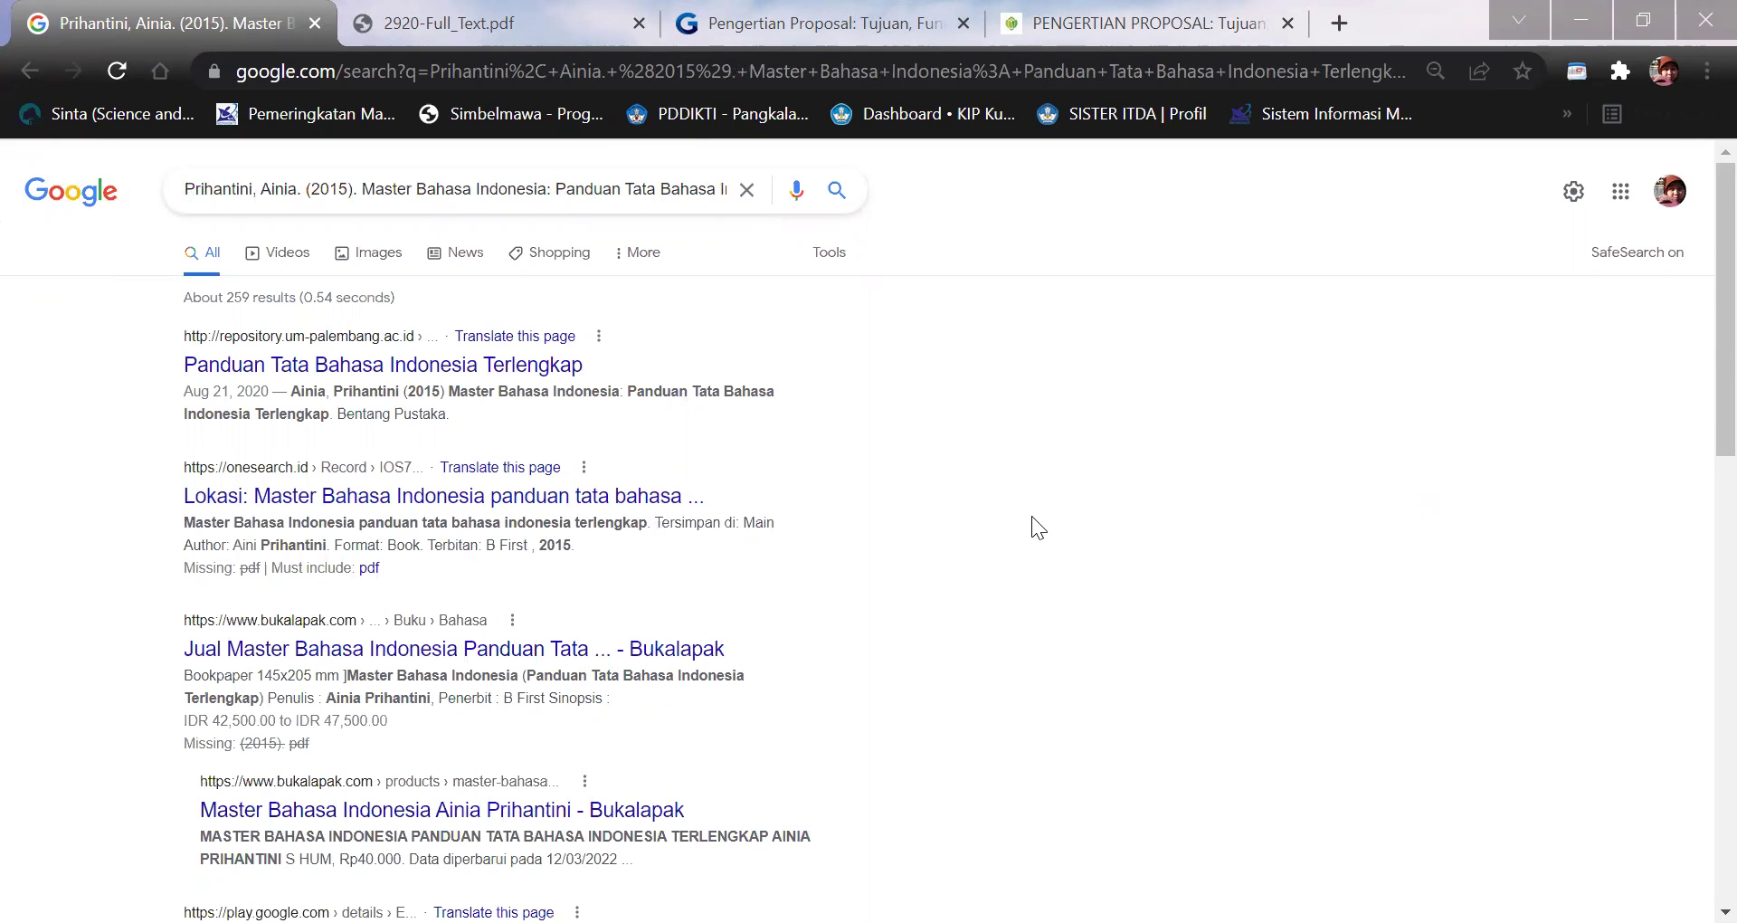
Examine the first two pages of Google results for a PDF copy of the 2015 book.
scroll(1036, 524, down, 4)
scroll(1031, 517, down, 6)
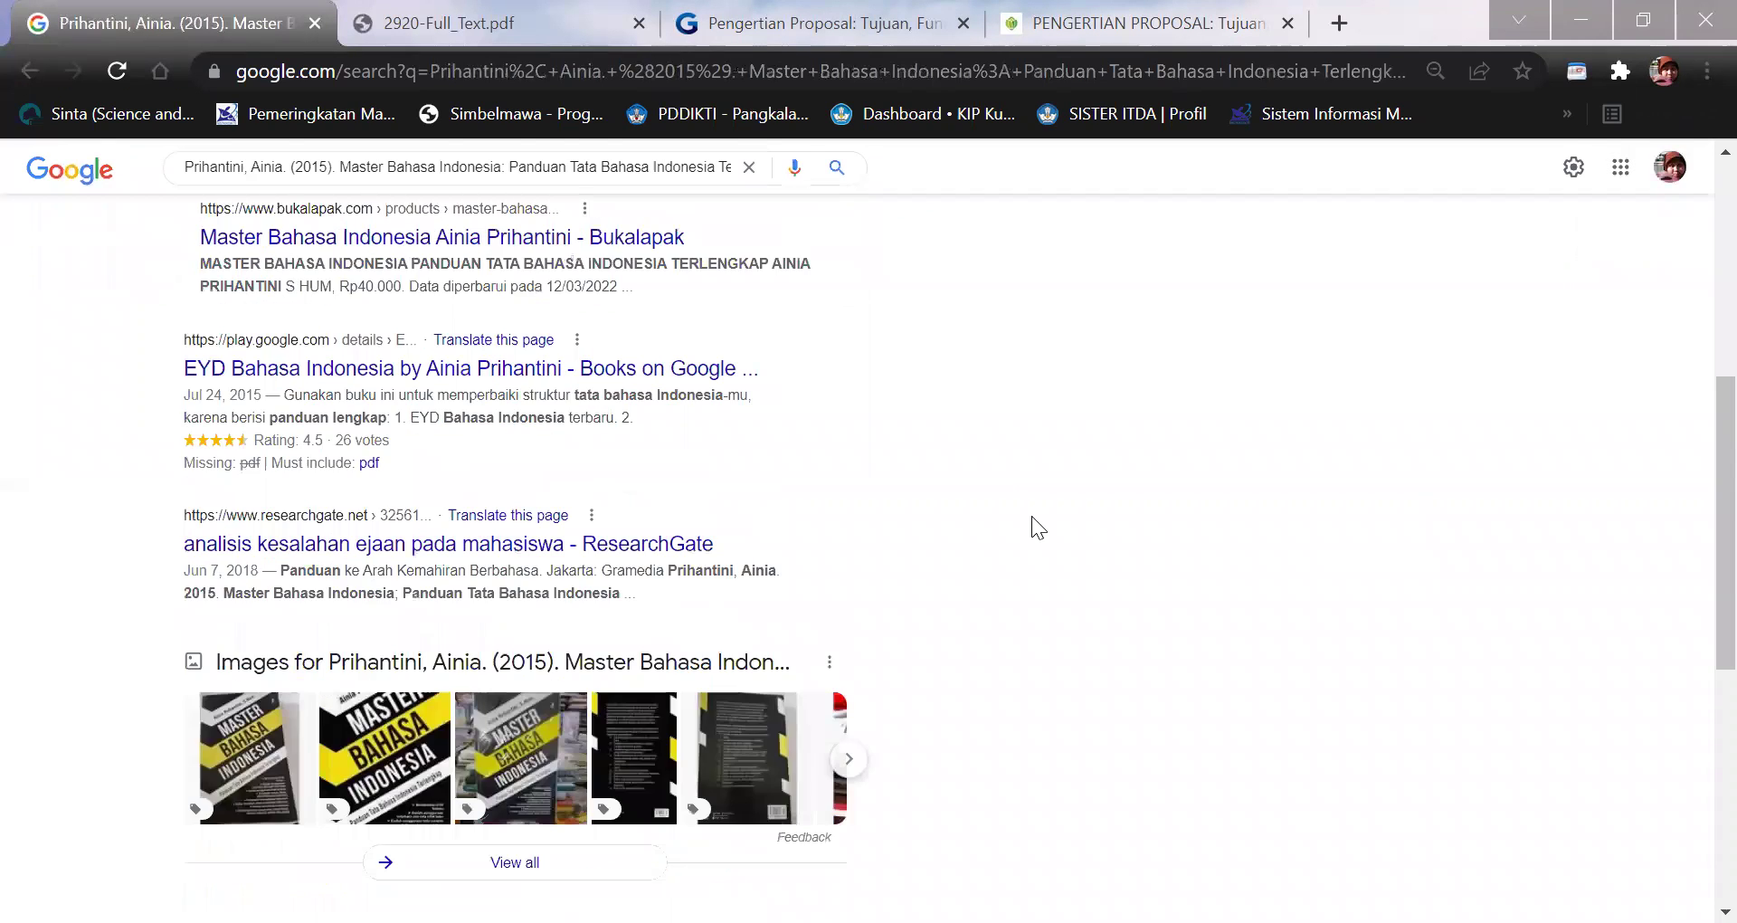
scroll(1032, 526, down, 1)
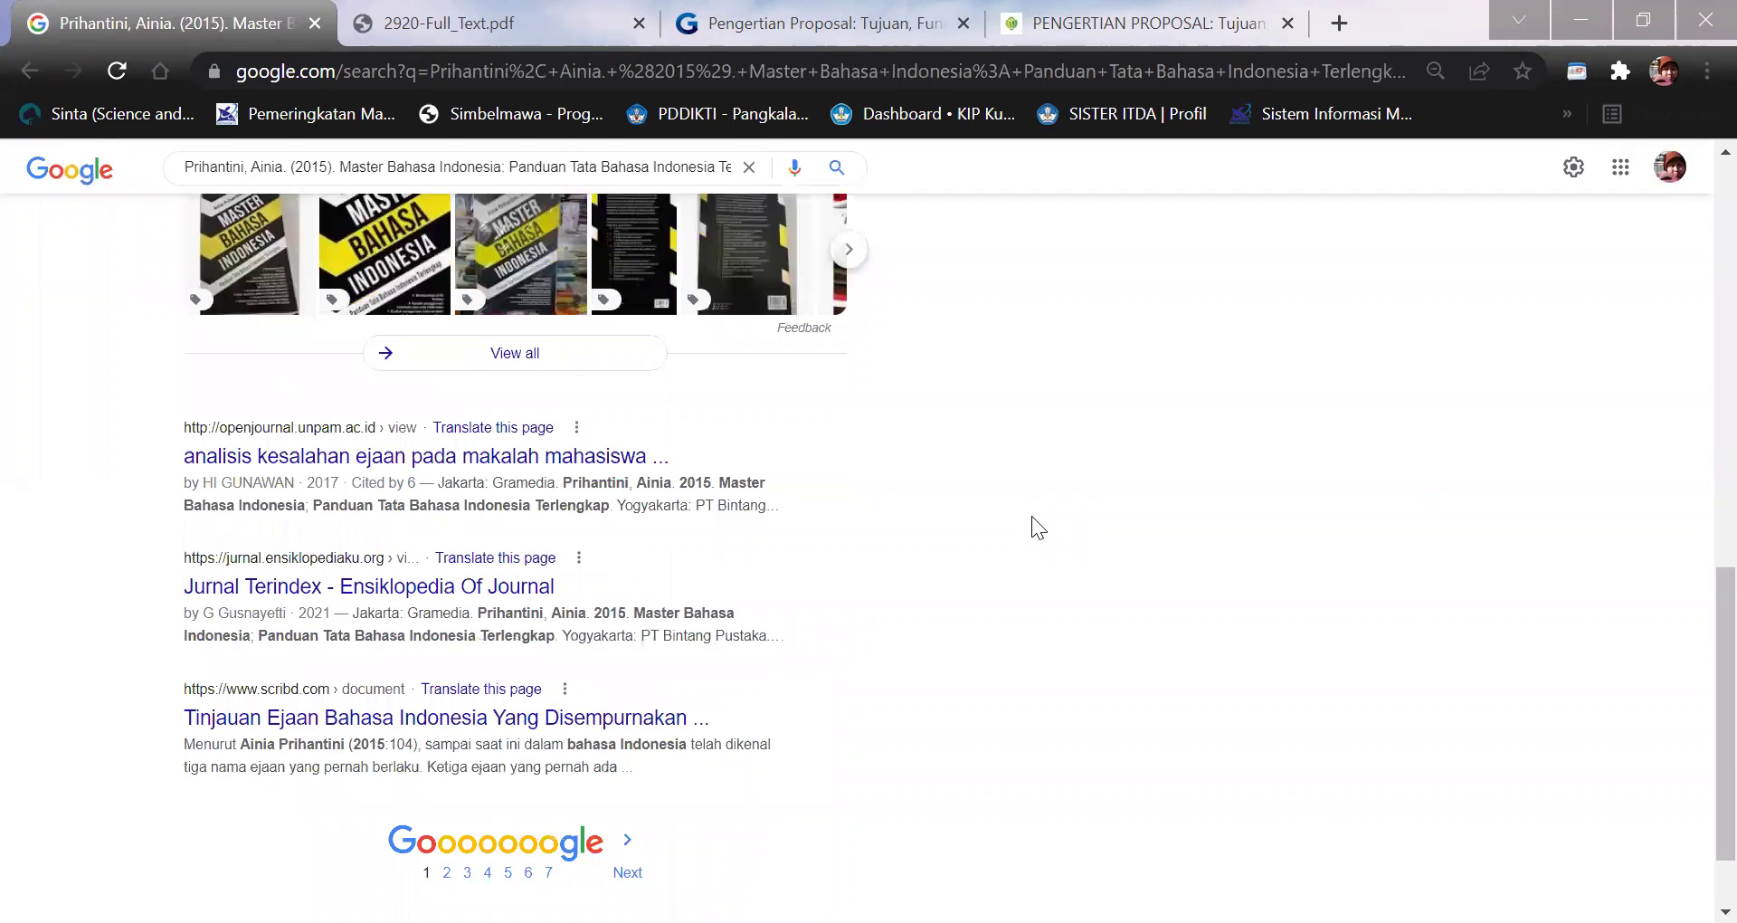
scroll(1031, 516, down, 1)
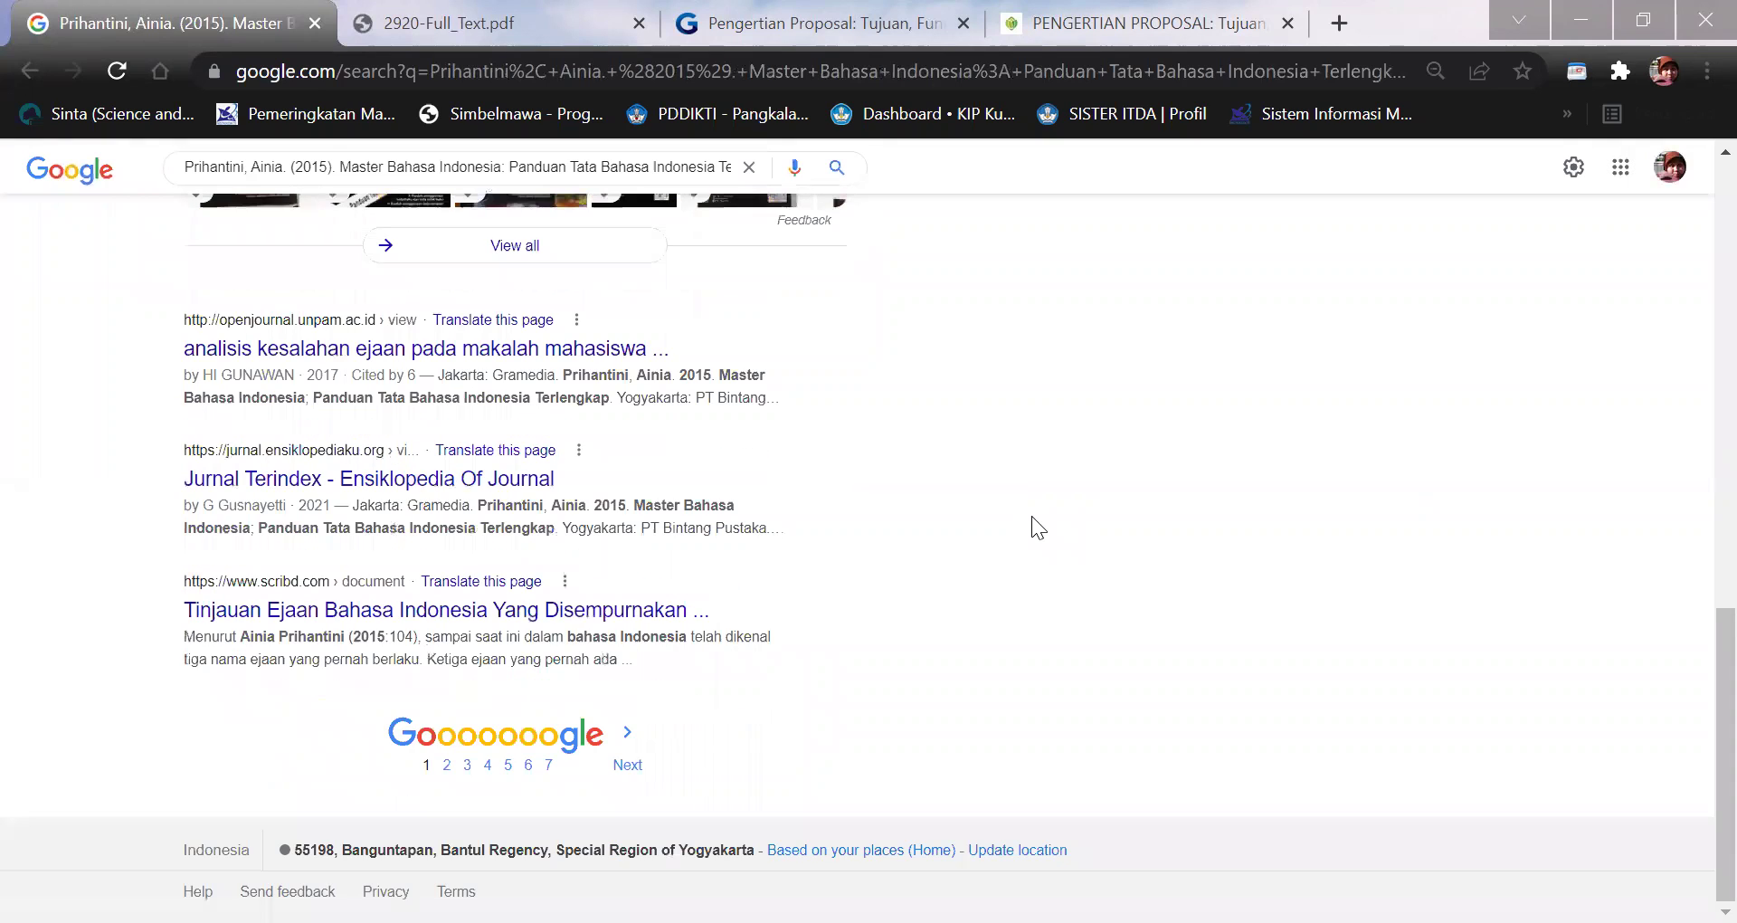
click(632, 768)
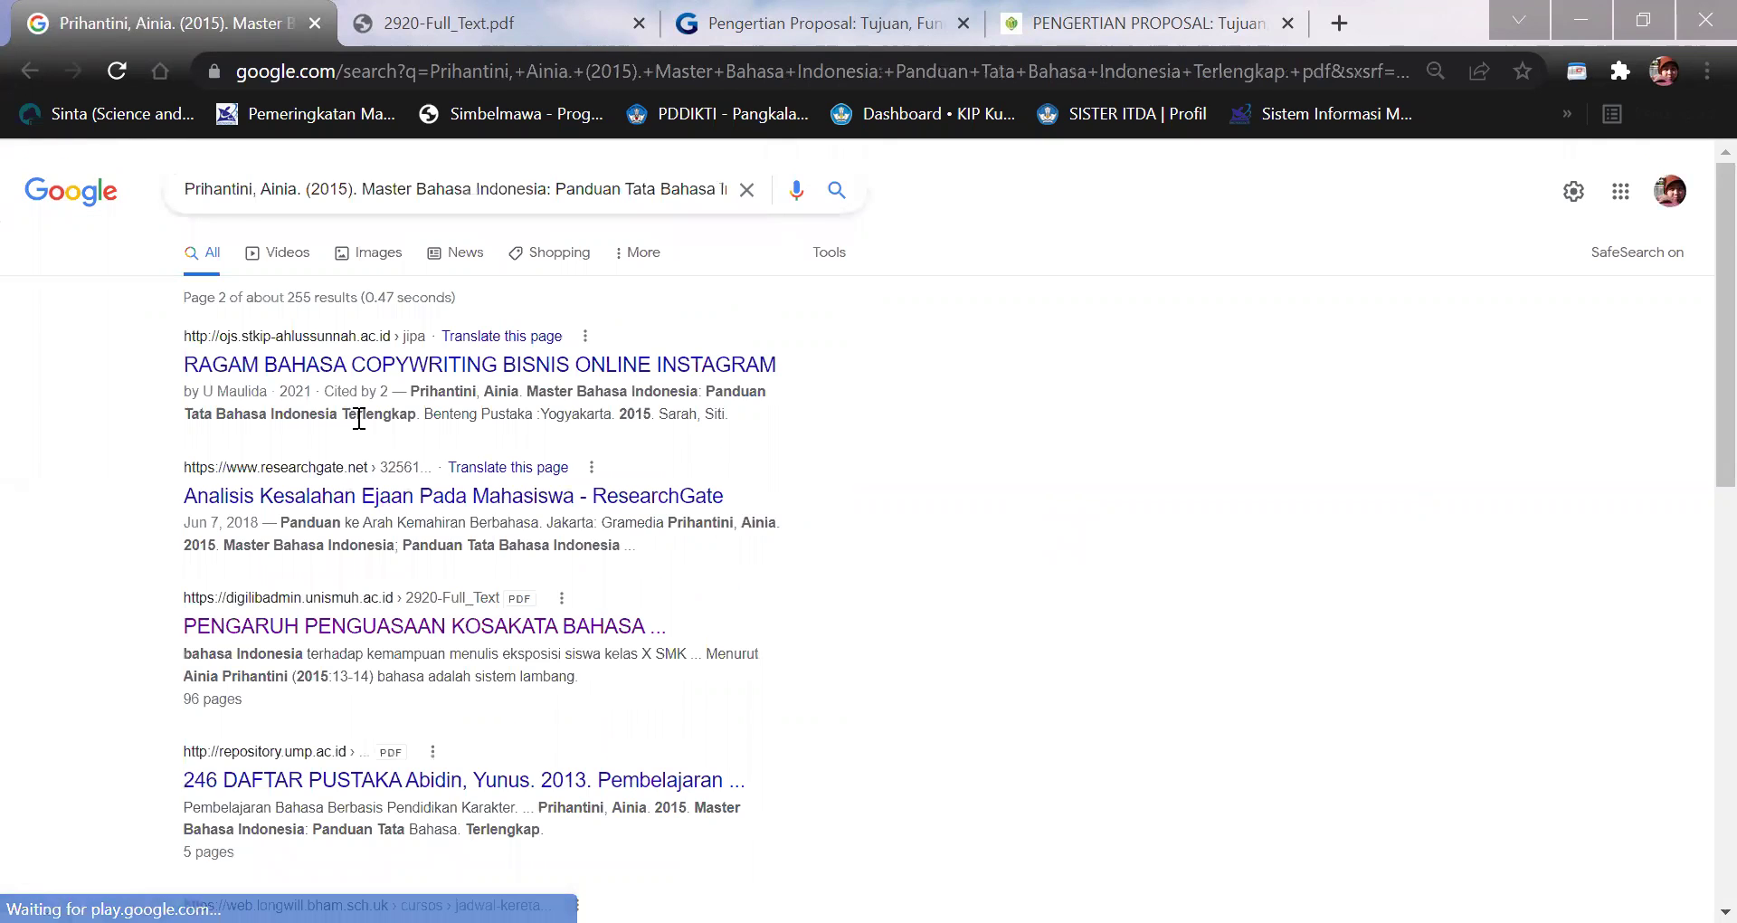
scroll(714, 459, down, 1)
scroll(713, 459, down, 1)
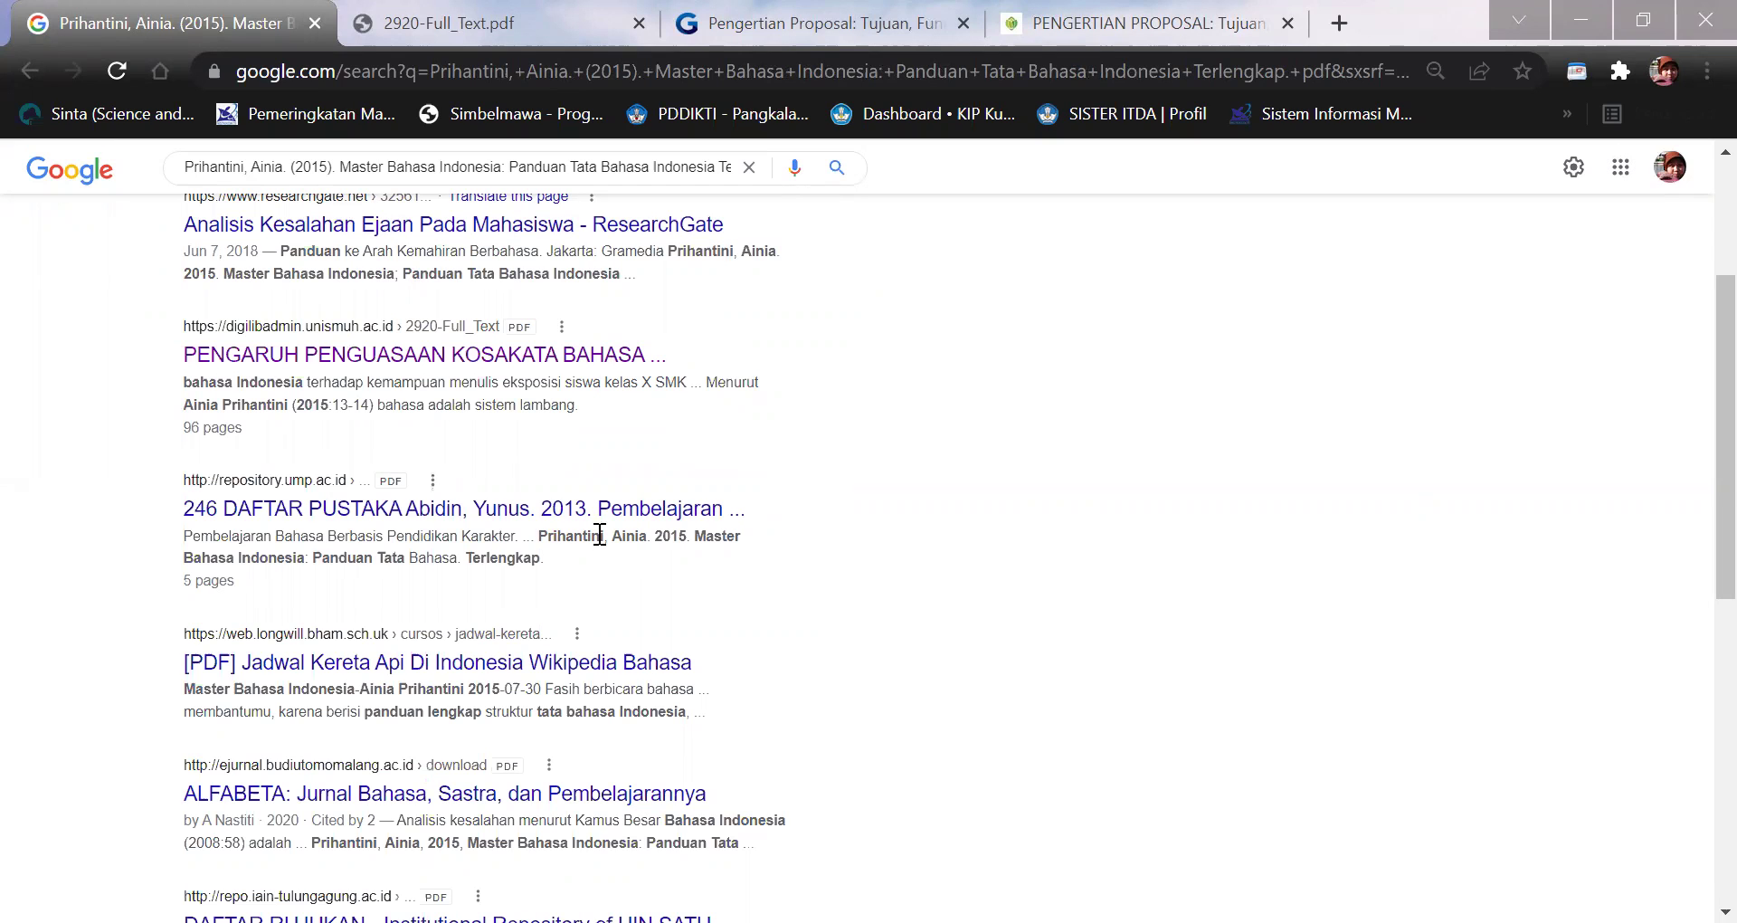
scroll(601, 522, down, 3)
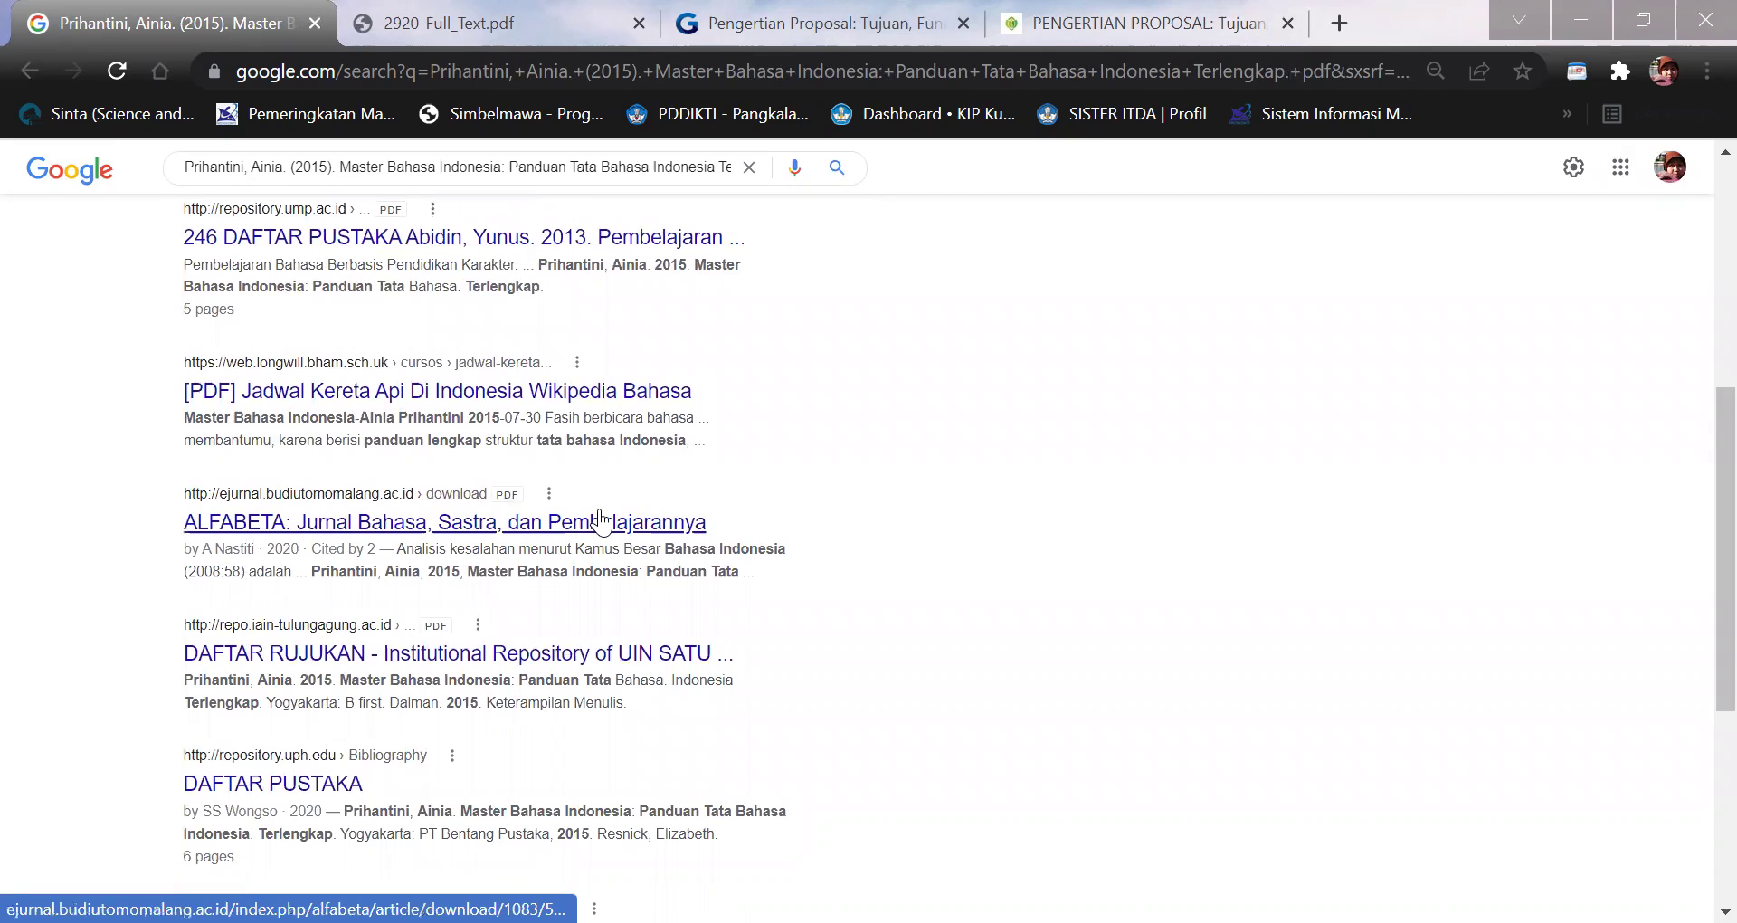
scroll(601, 521, down, 2)
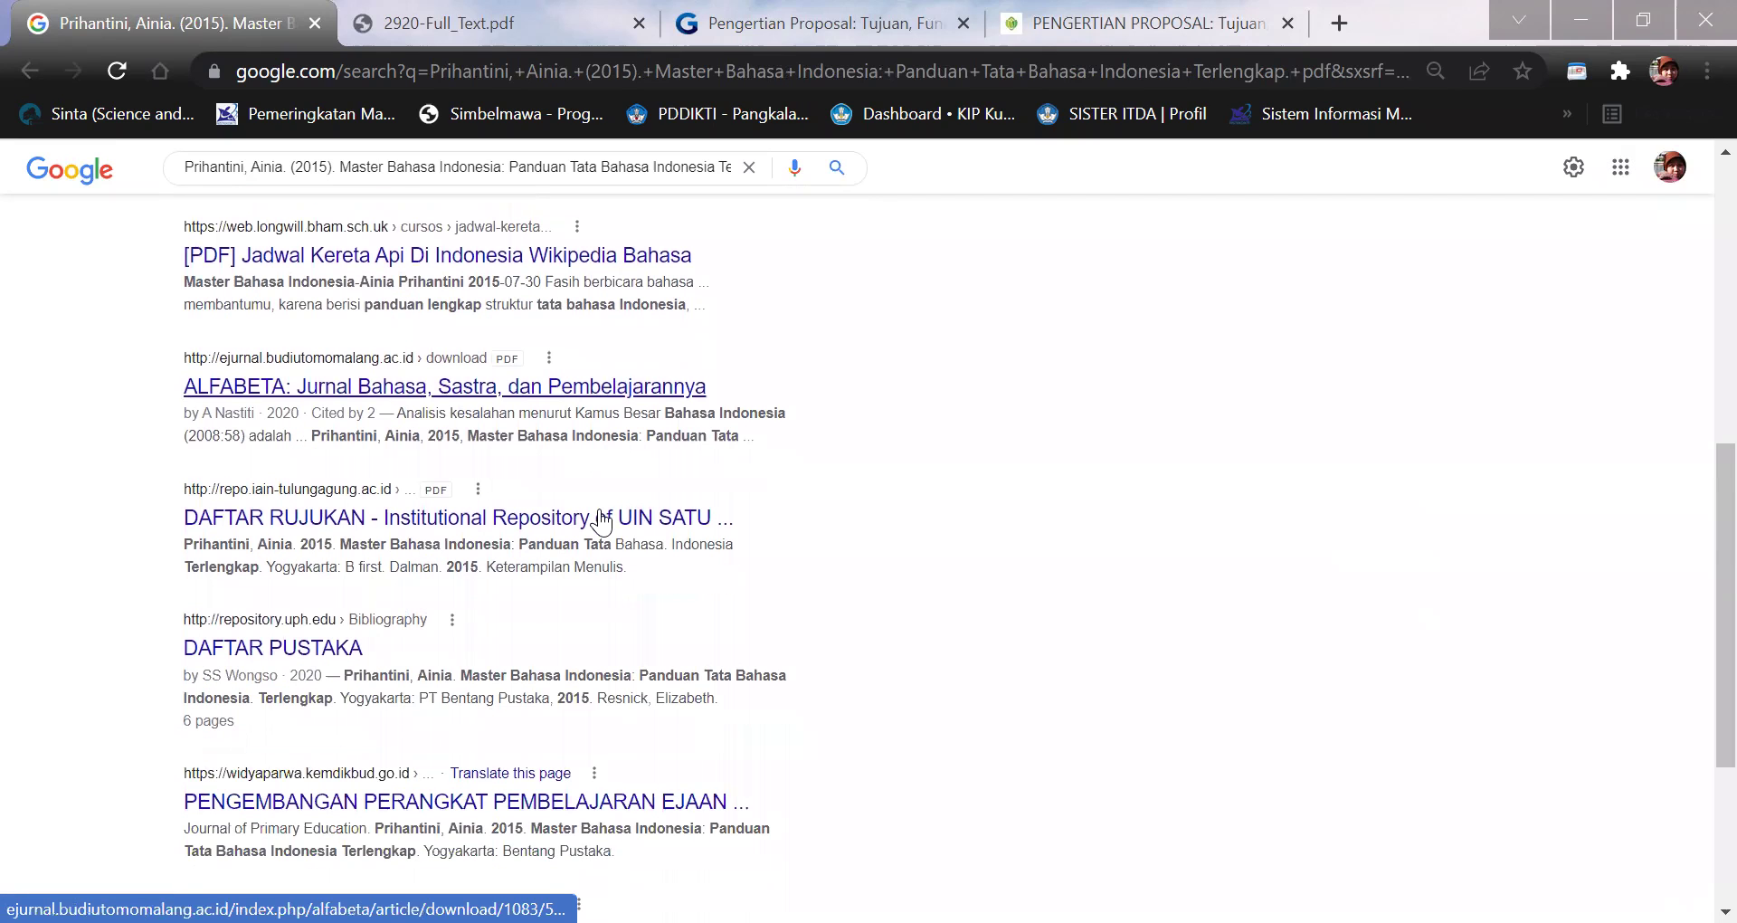
scroll(600, 521, down, 3)
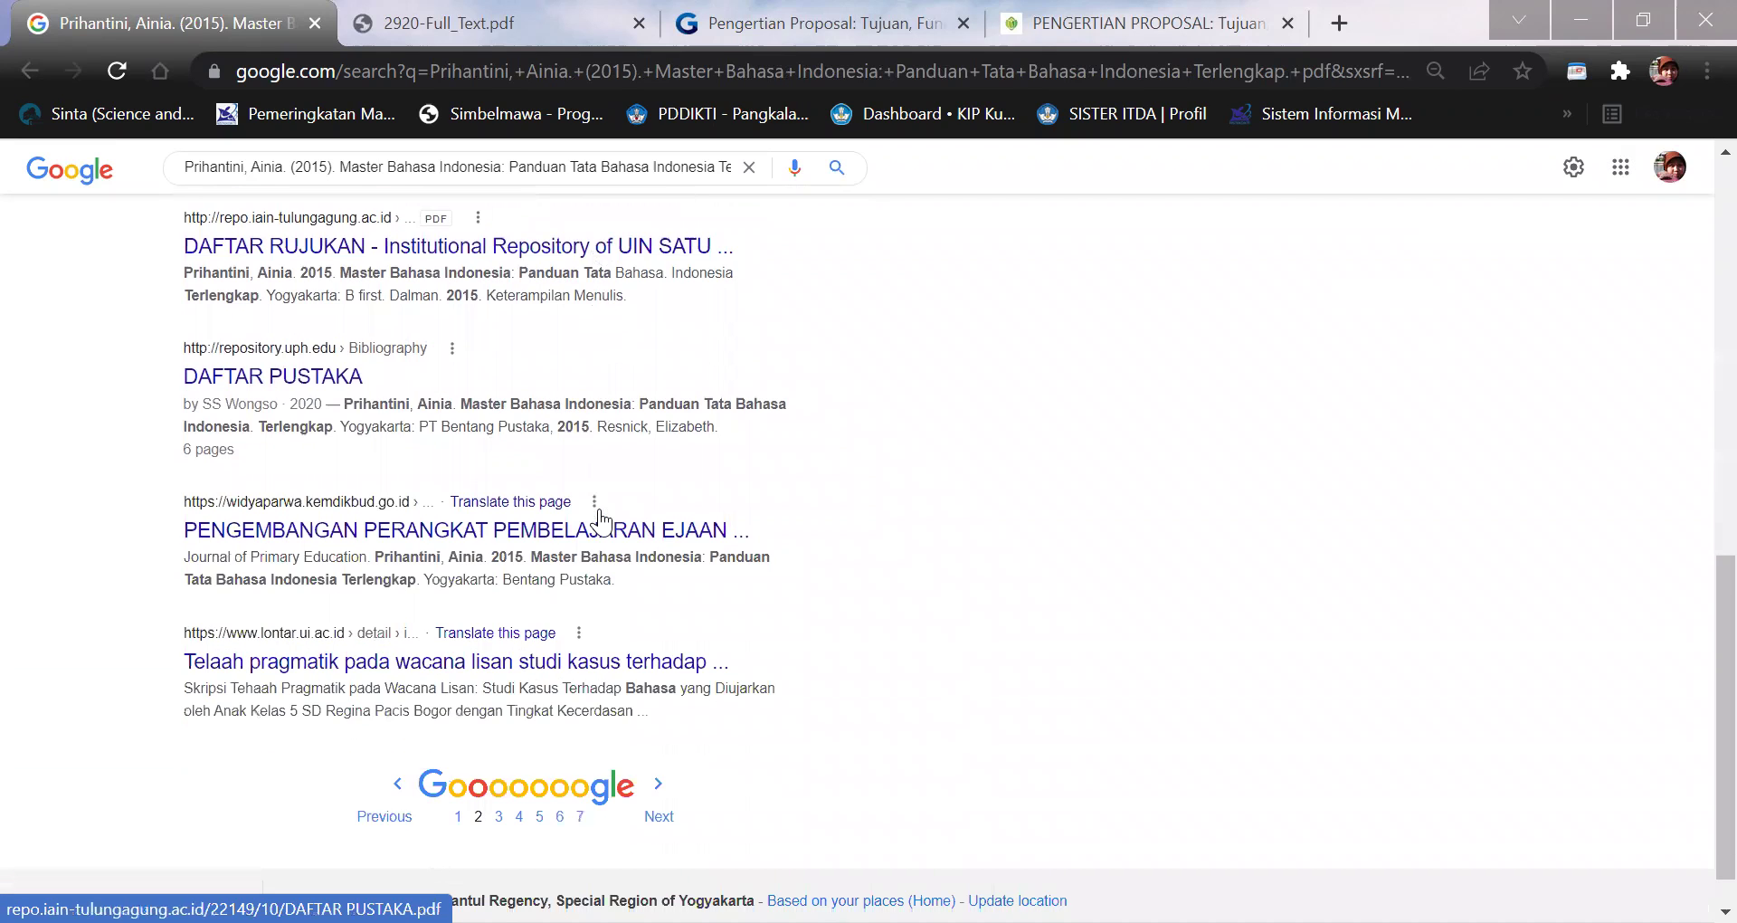
scroll(830, 541, up, 10)
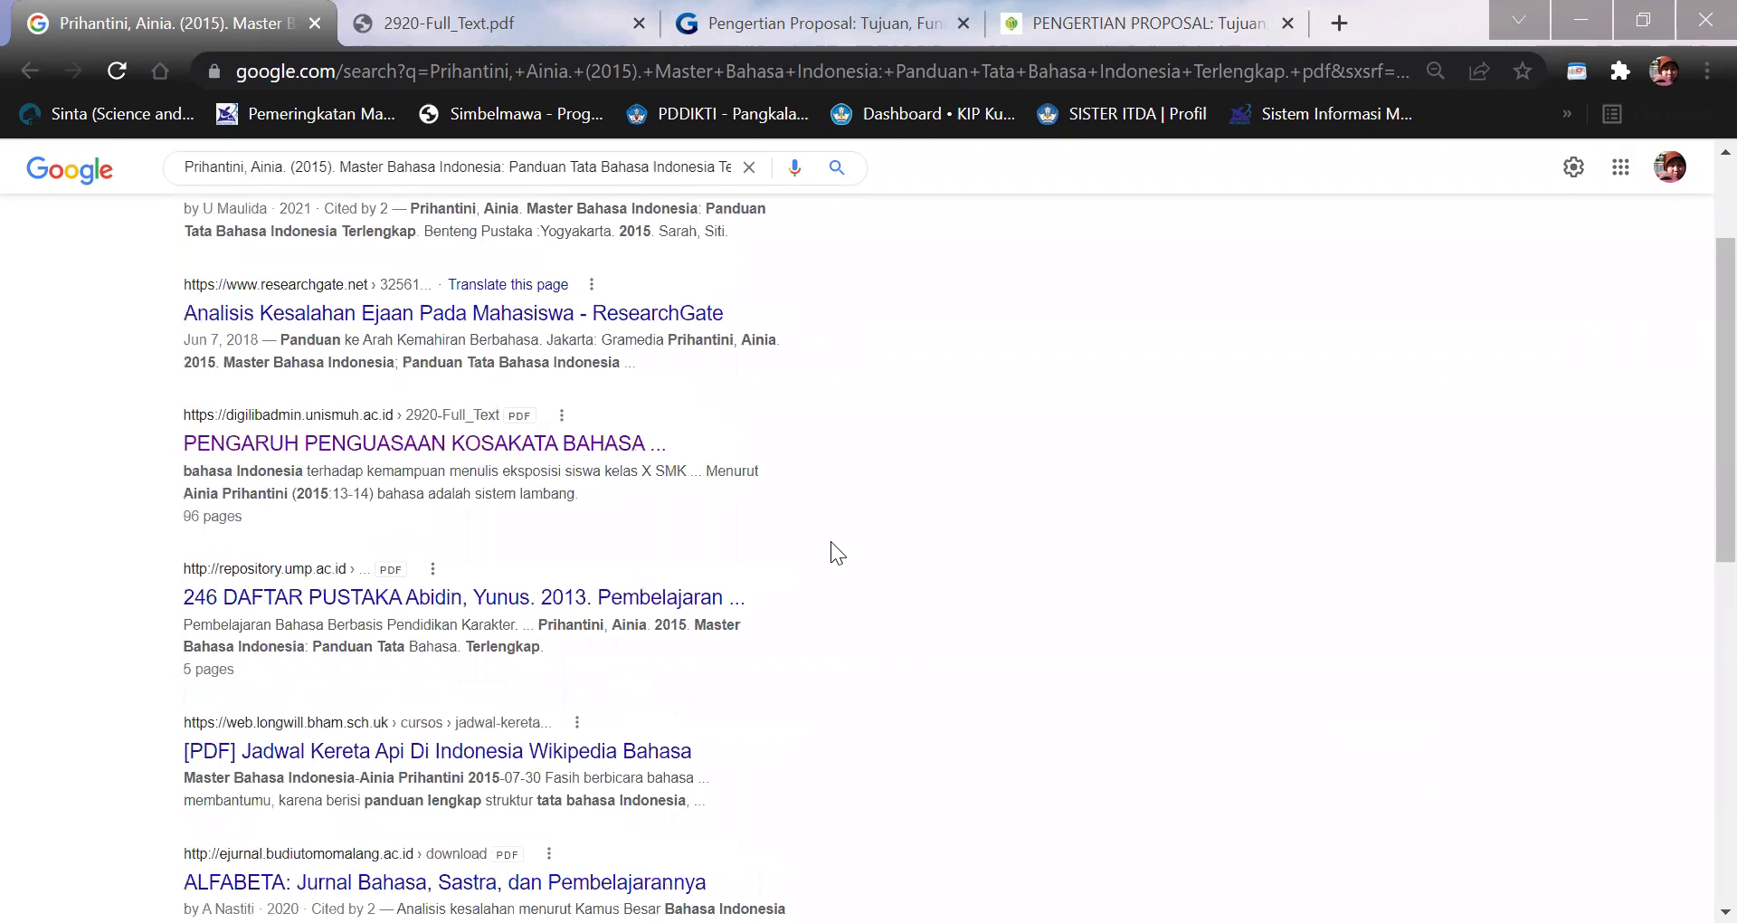
Switch from the thesis bibliography to Mendeley Desktop and start a manual document entry of type Book.
click(358, 12)
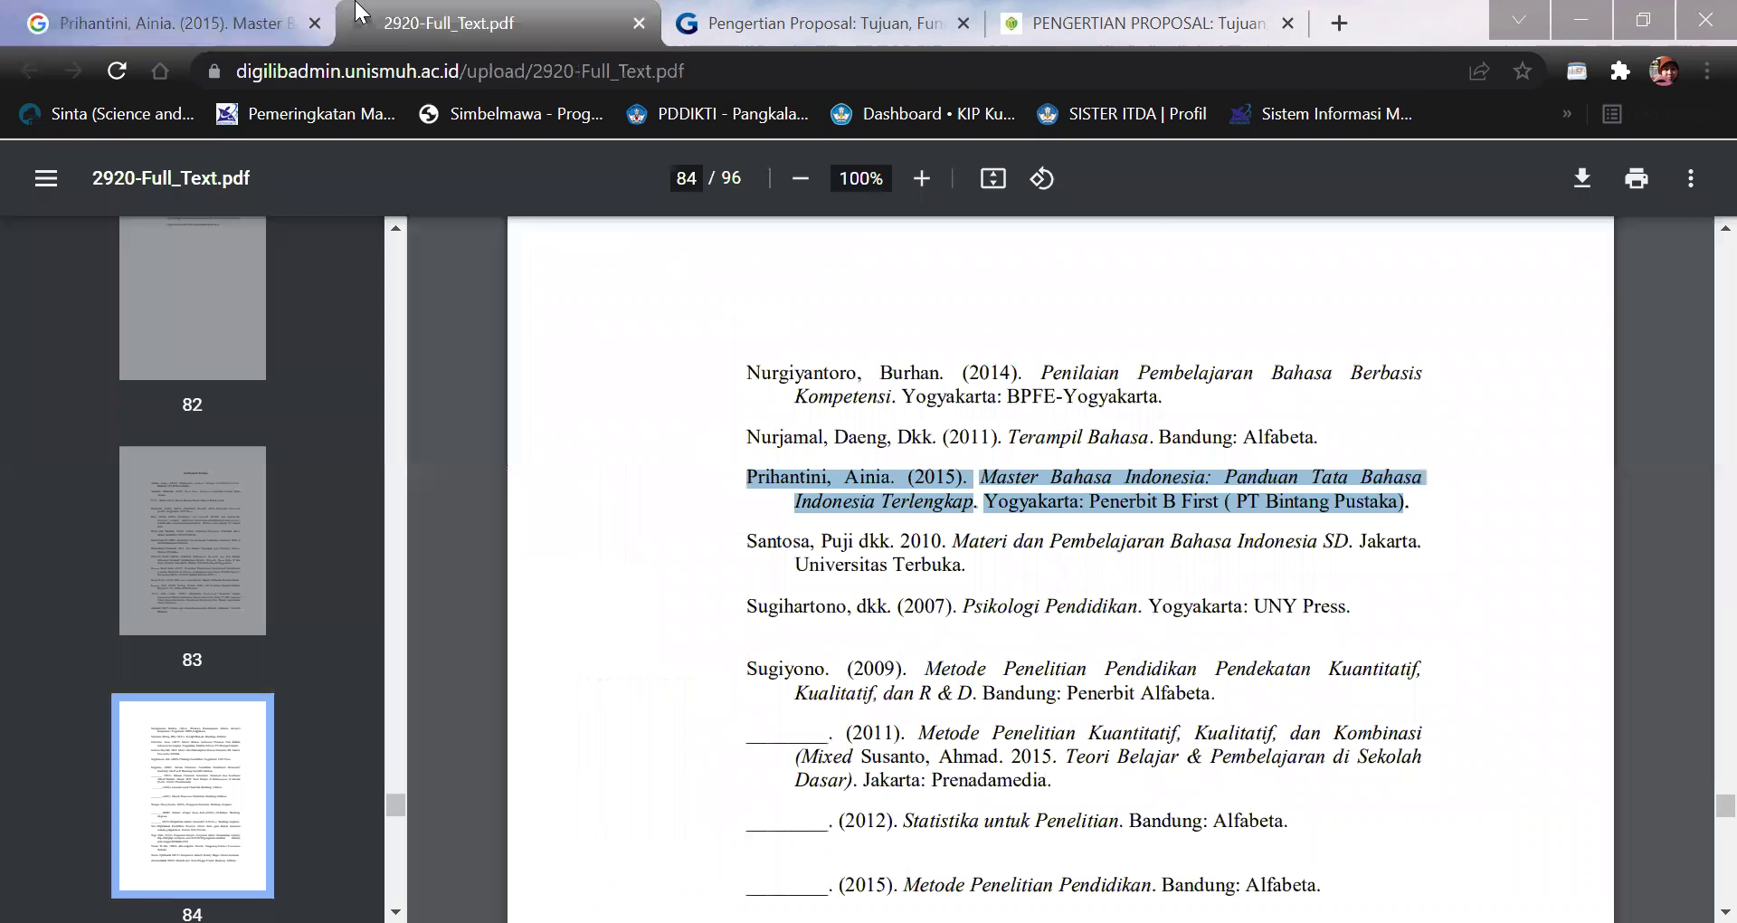
click(1188, 441)
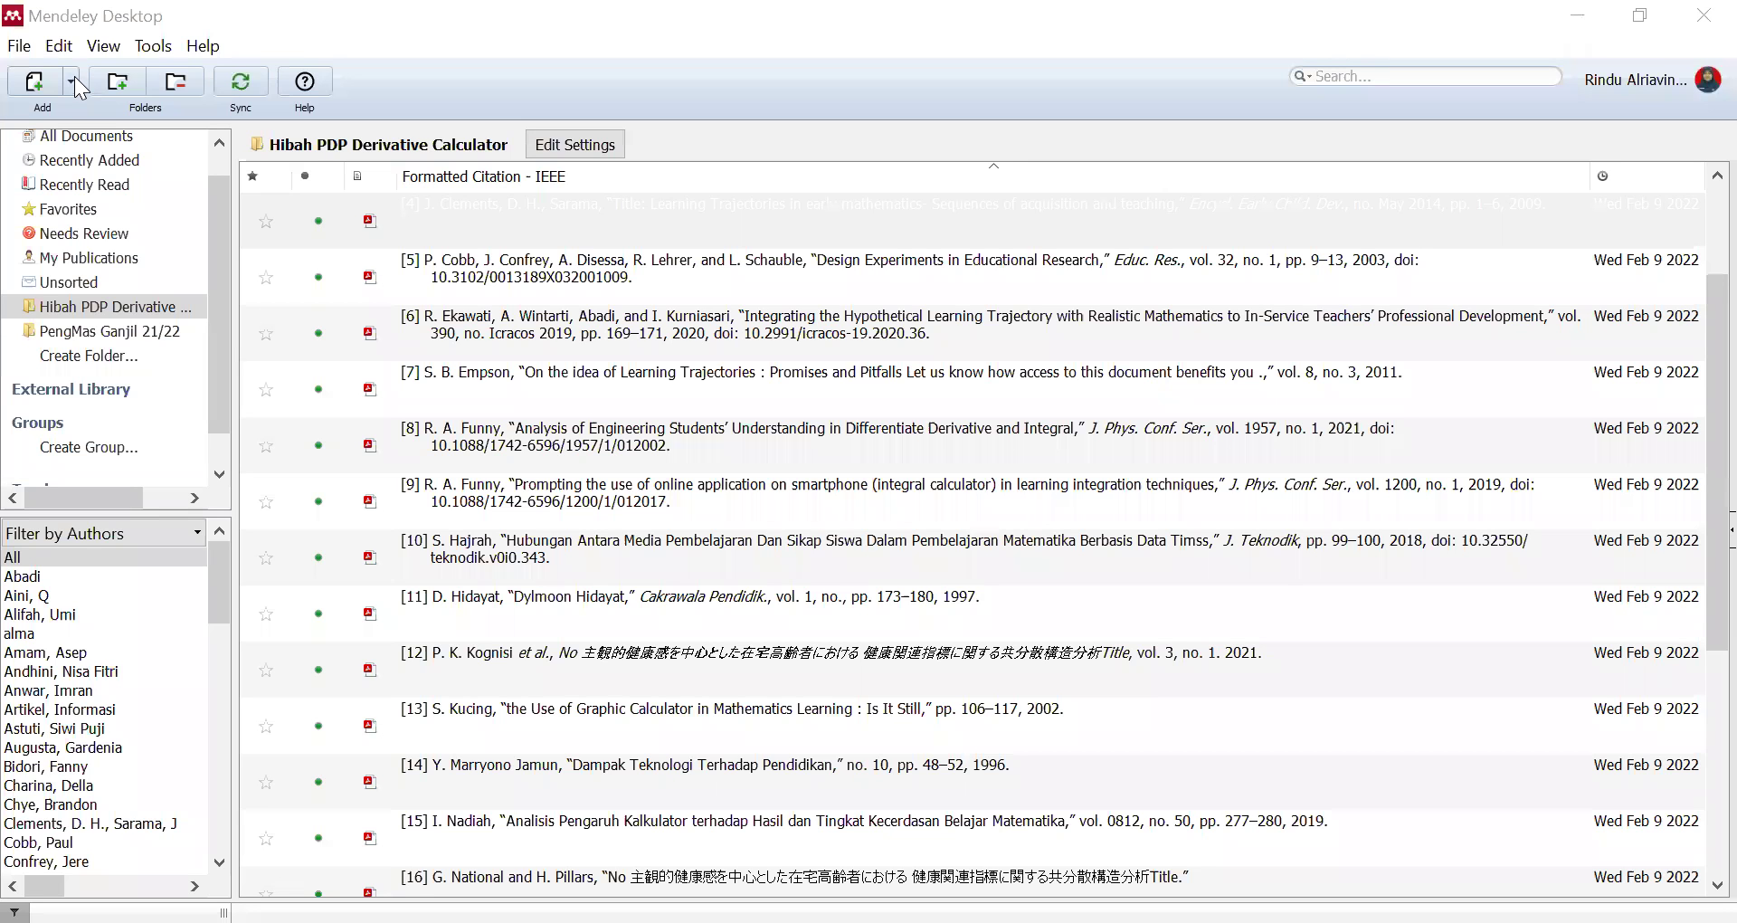
click(74, 76)
click(98, 199)
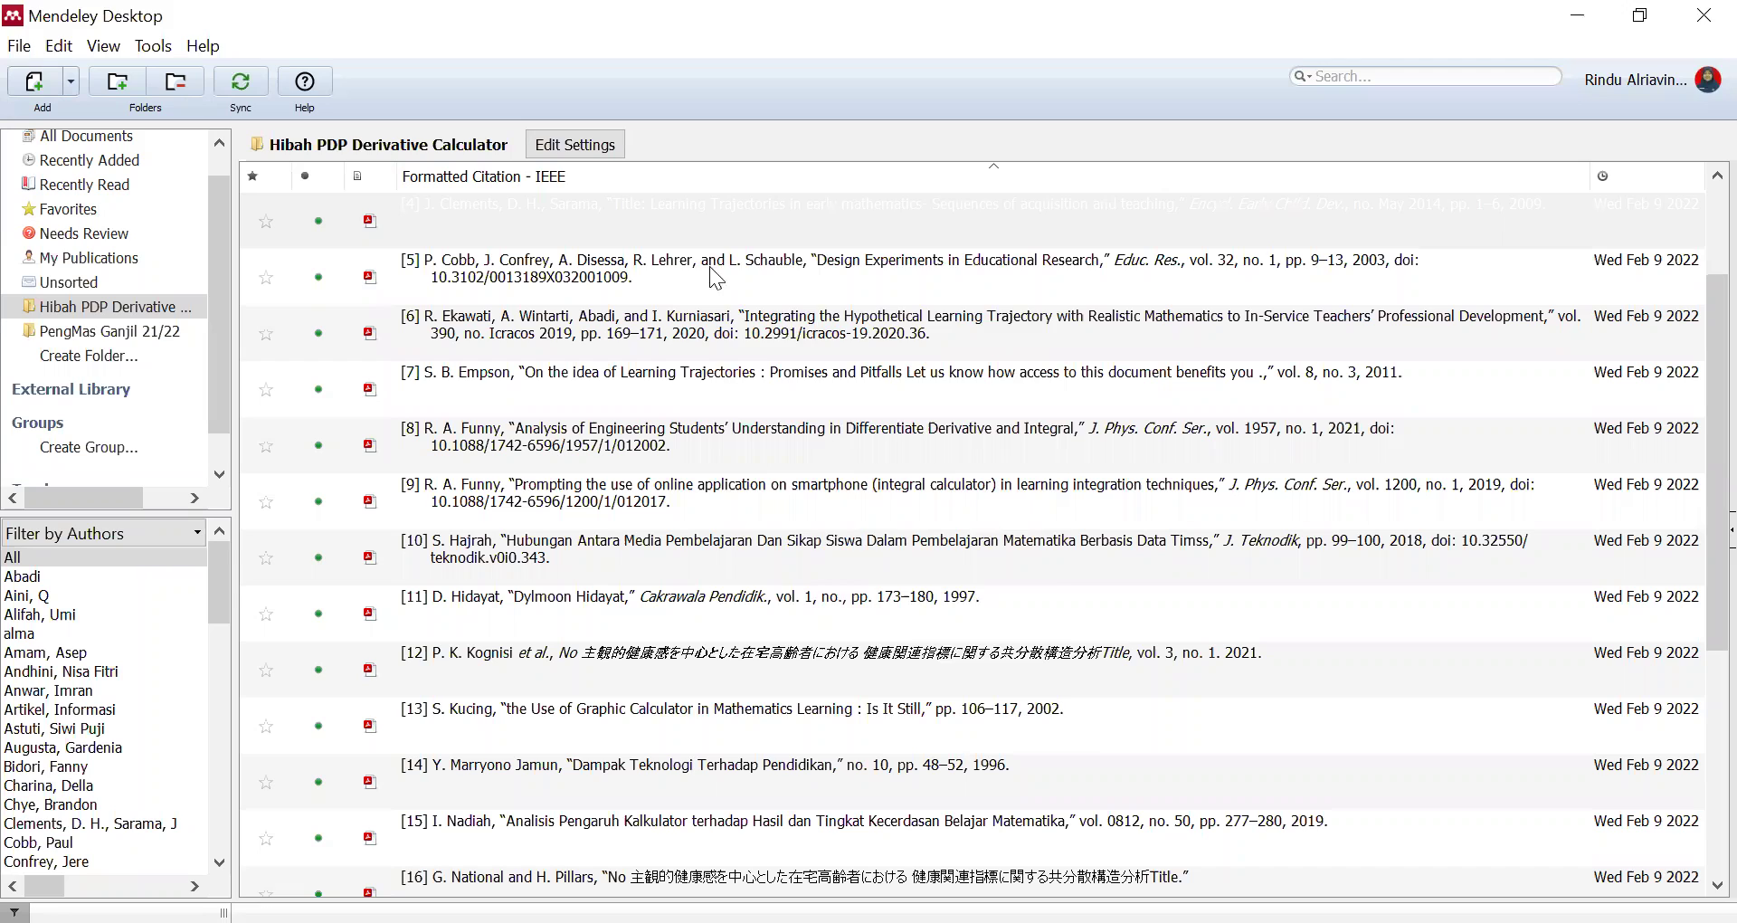
click(796, 280)
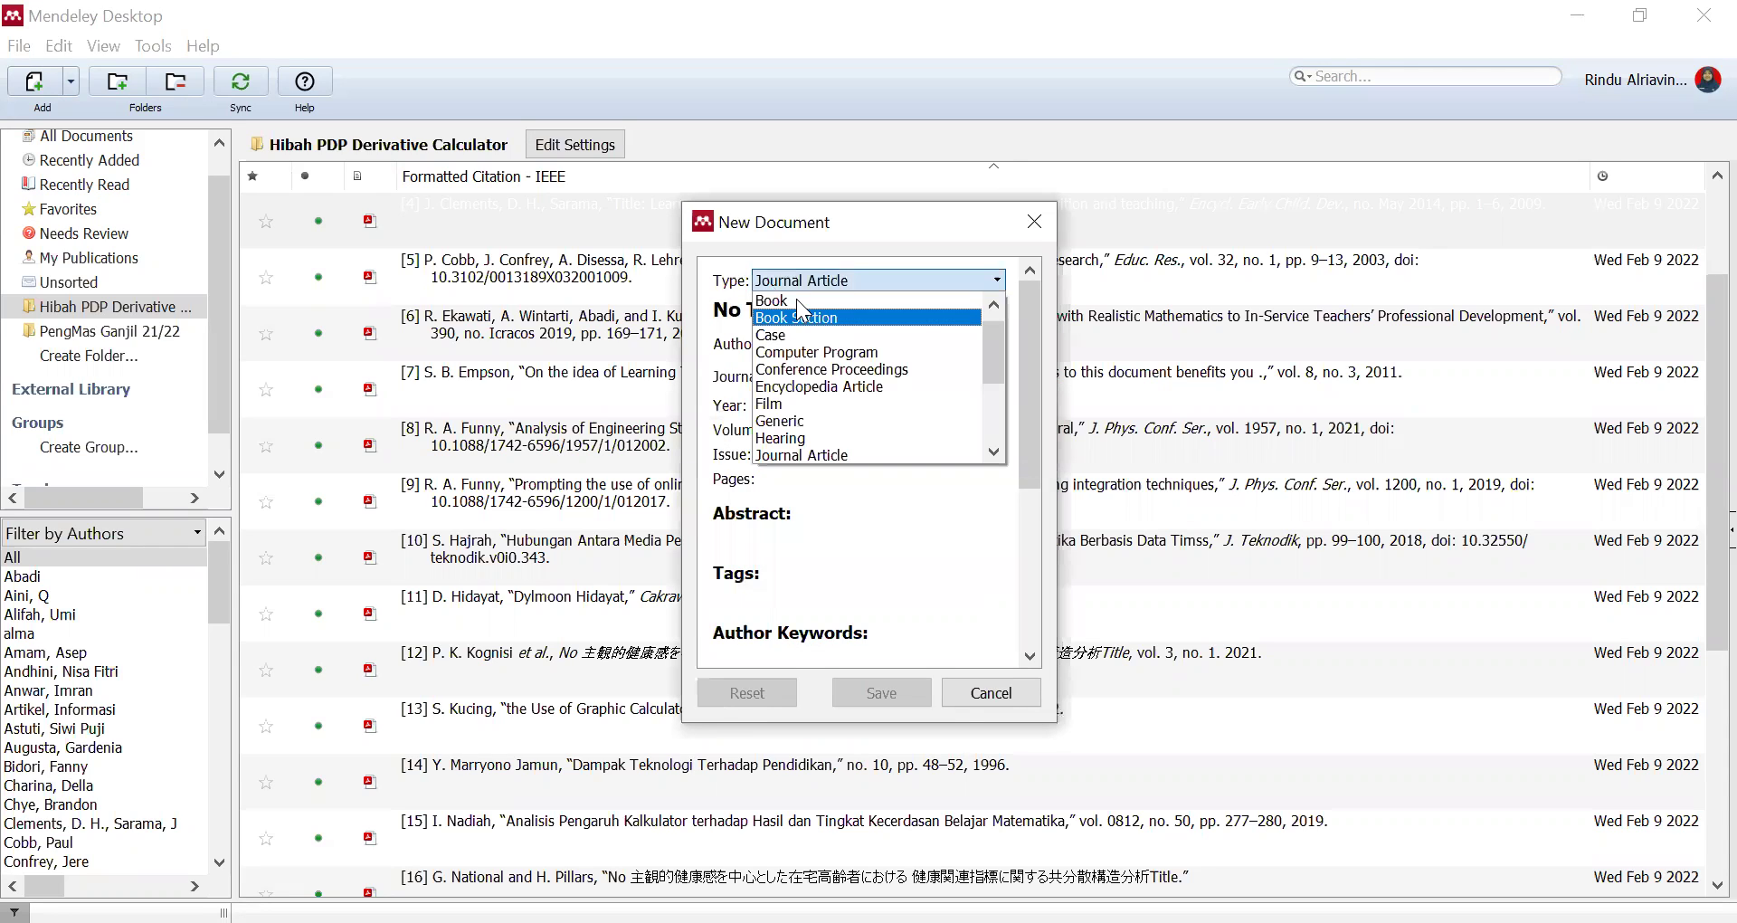
click(805, 312)
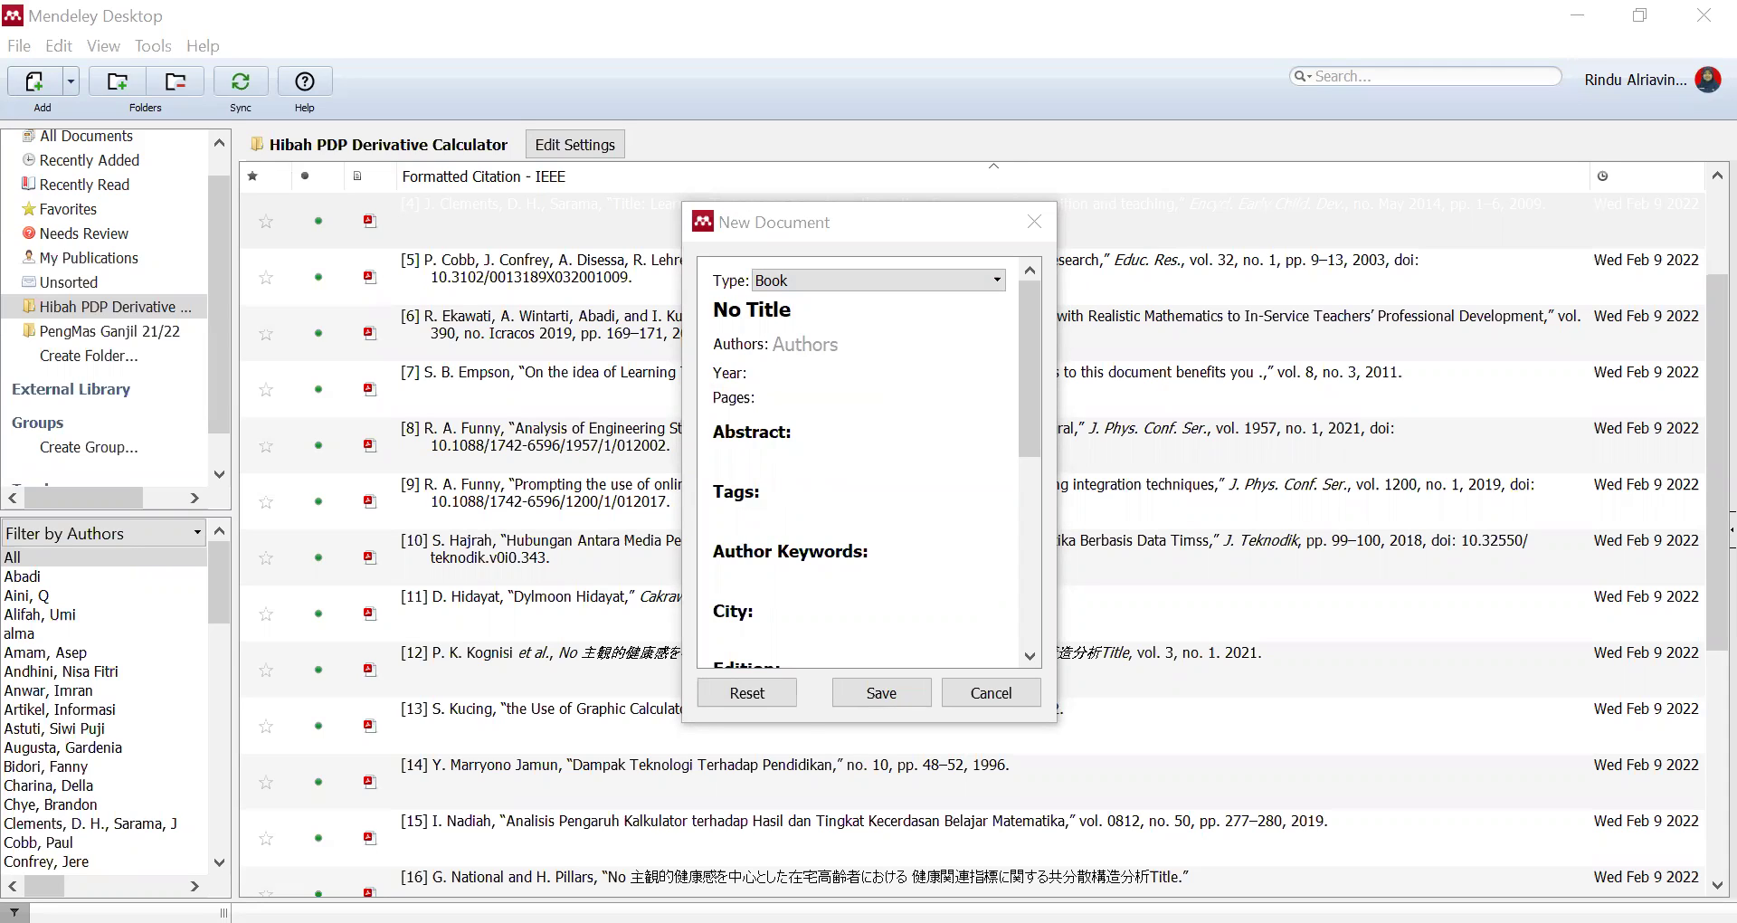
Title the new book entry "Master Bahasa Indonesia: Panduan Tata Bahasa Indonesia Terlengkap".
click(802, 310)
drag(802, 310, 682, 317)
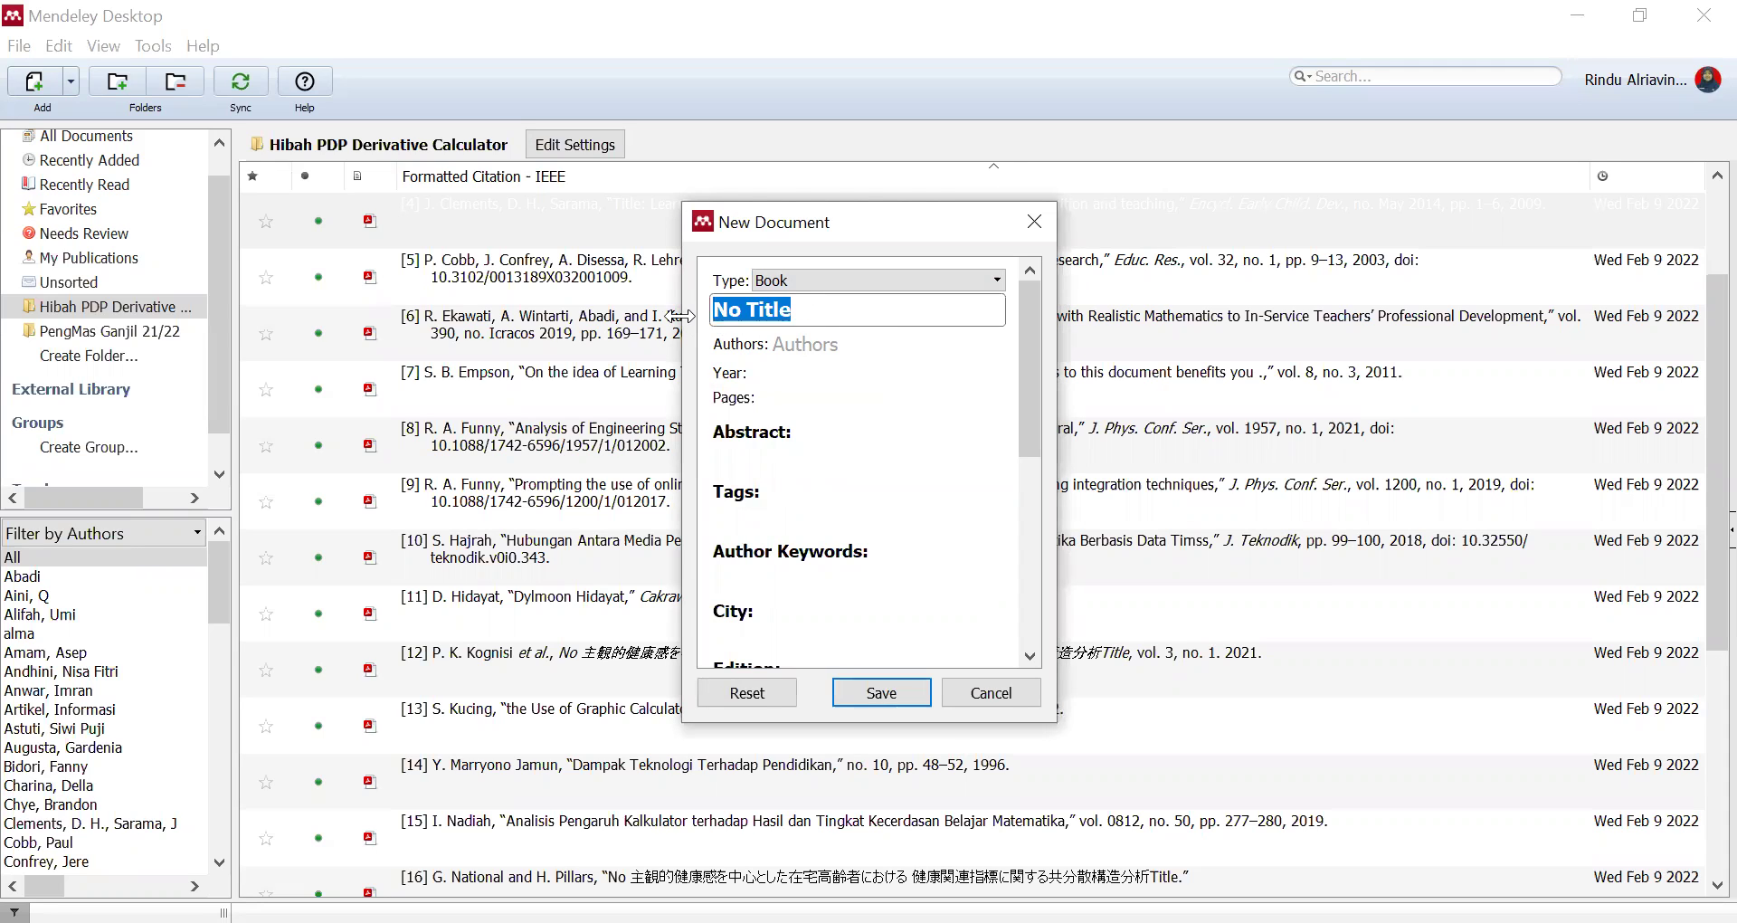
text(Master Bahasa Indonesia: Panduan Tata Bahasa Indonesia Terlengkap)
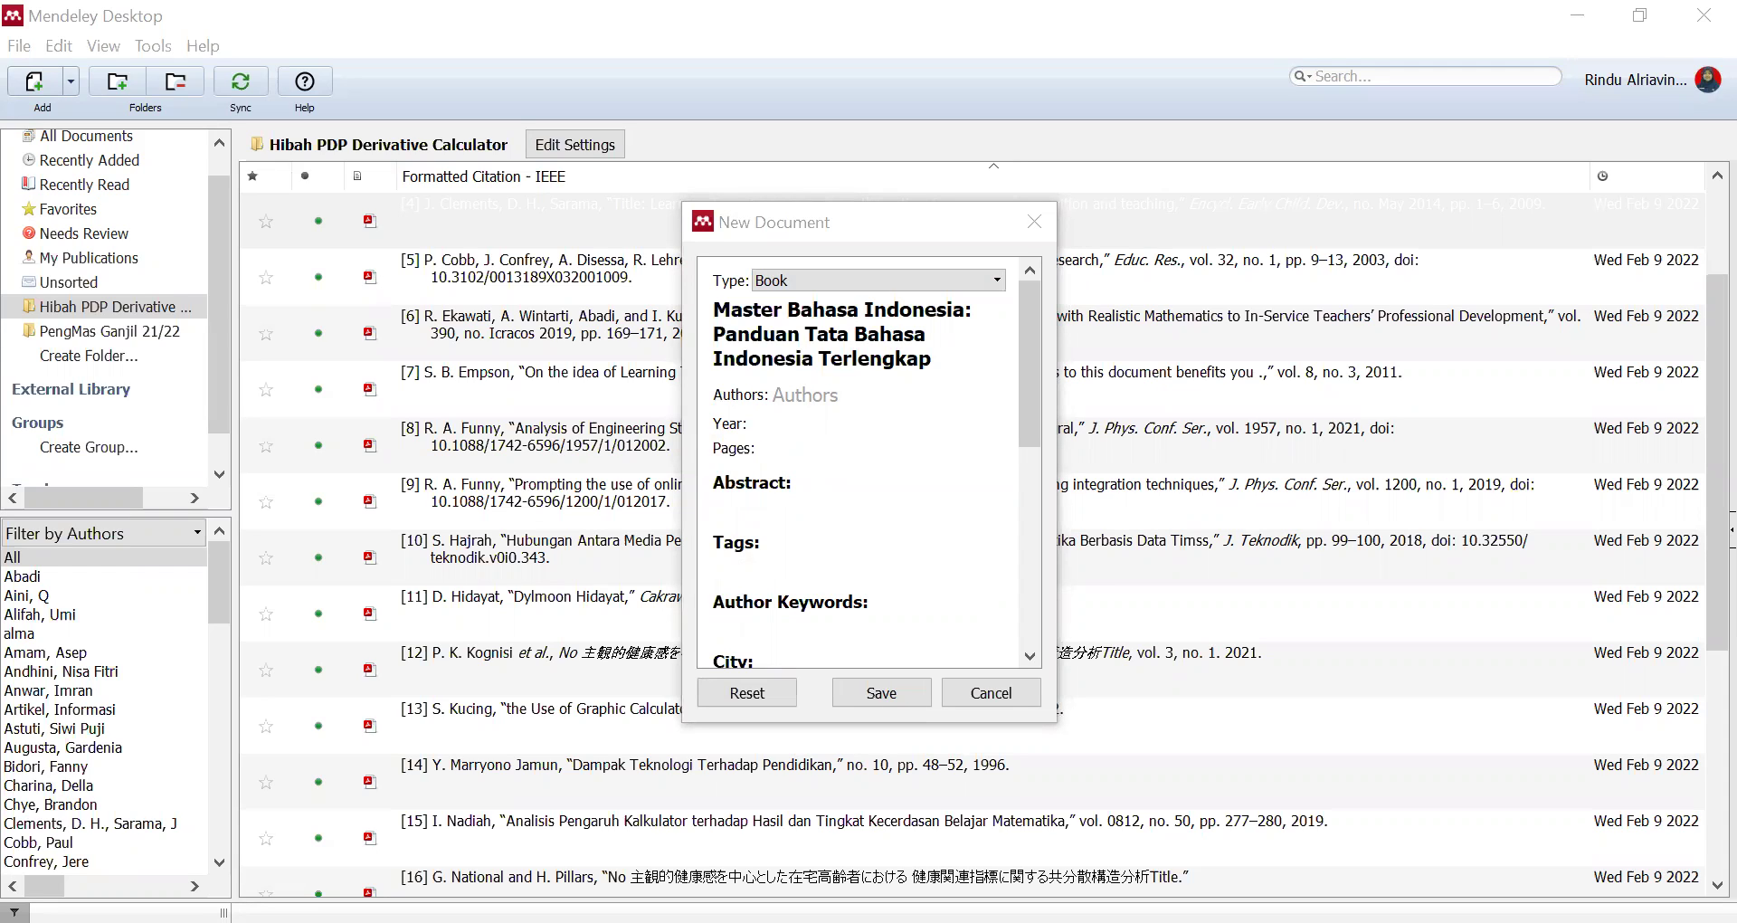
Enter the book author's name as last name, first name, set the publication year to 2015 and confirm the entry.
click(768, 395)
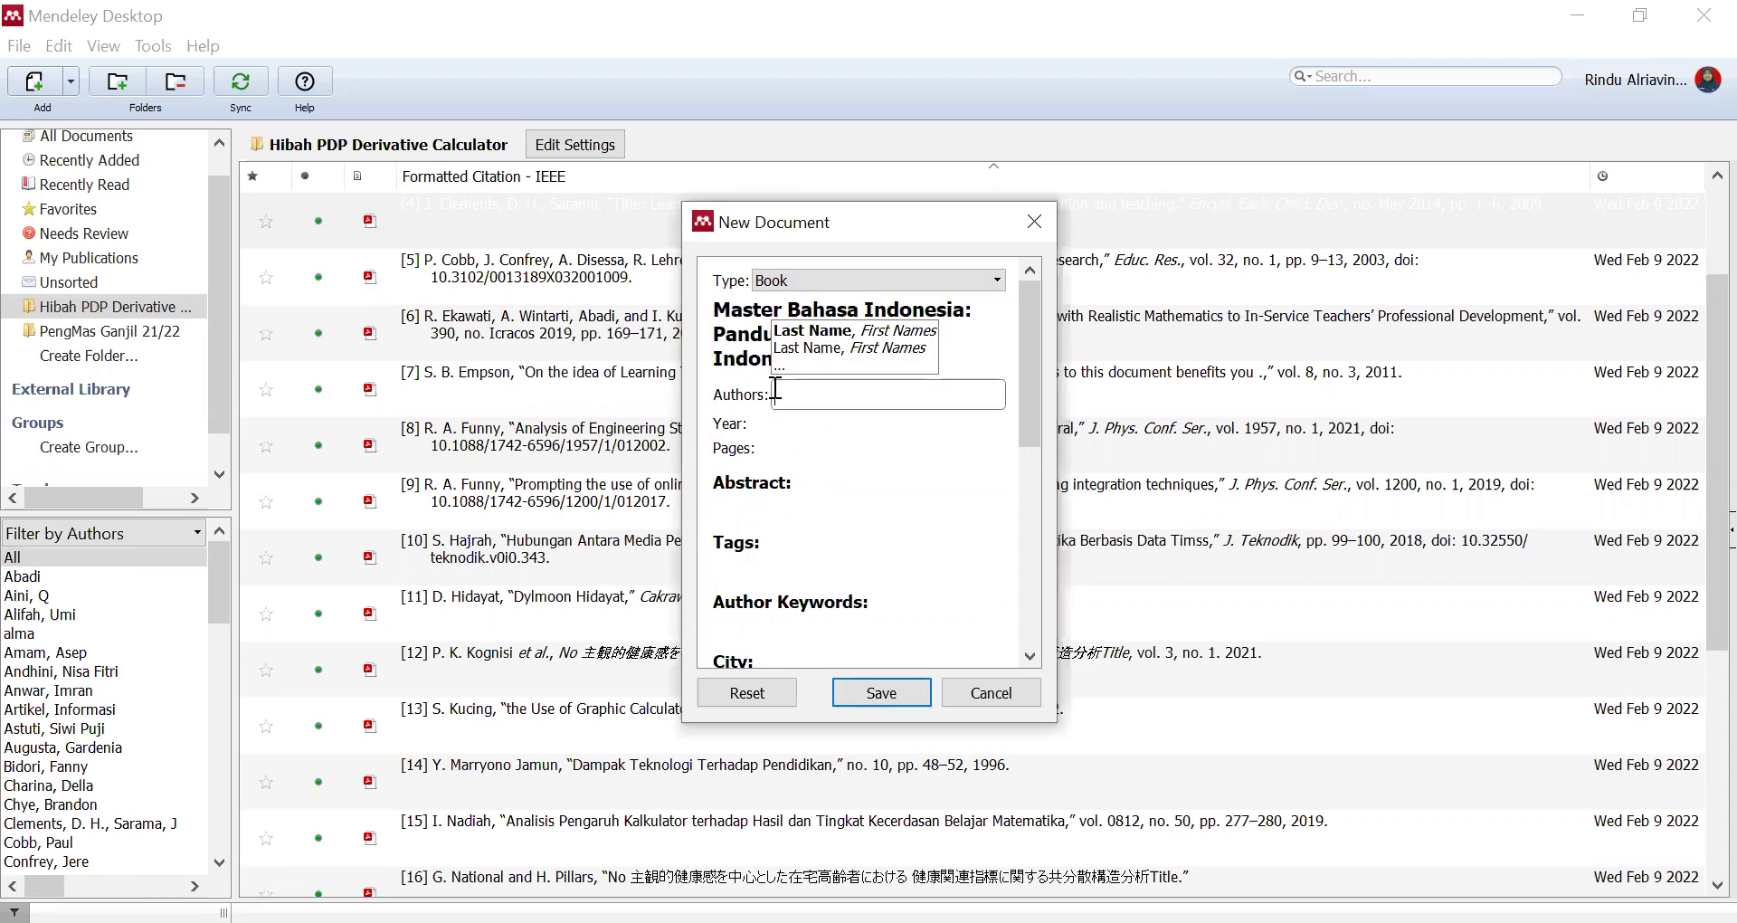
text(Prihantini, Ainia)
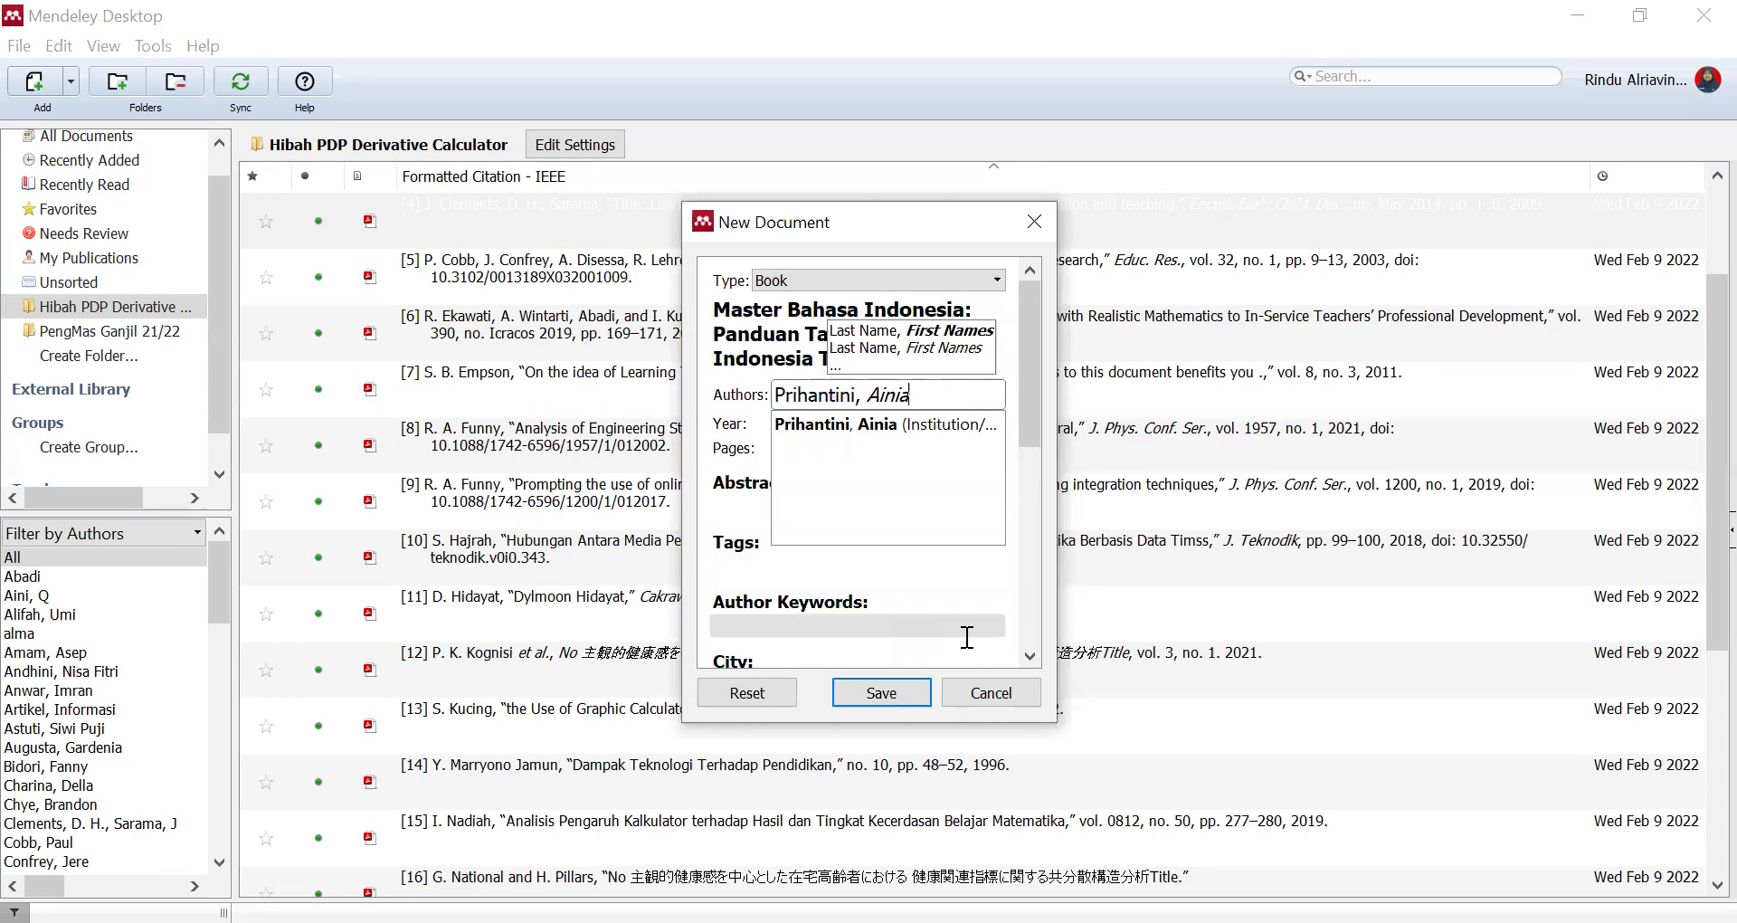
click(871, 420)
text(2015)
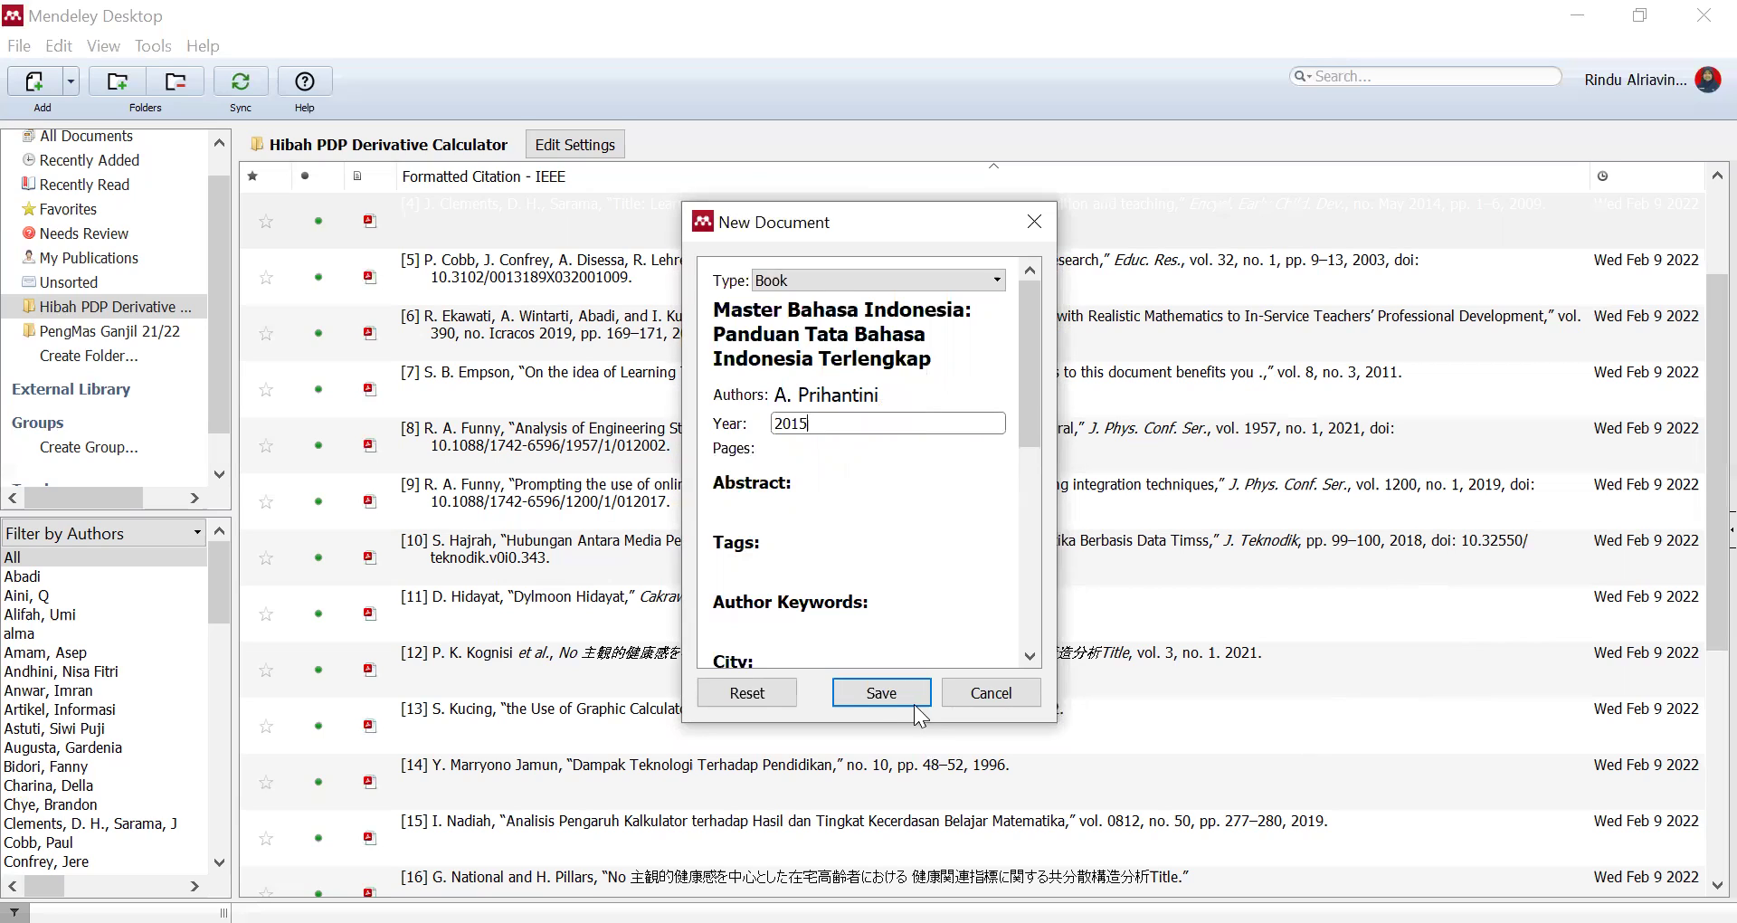
key(Return)
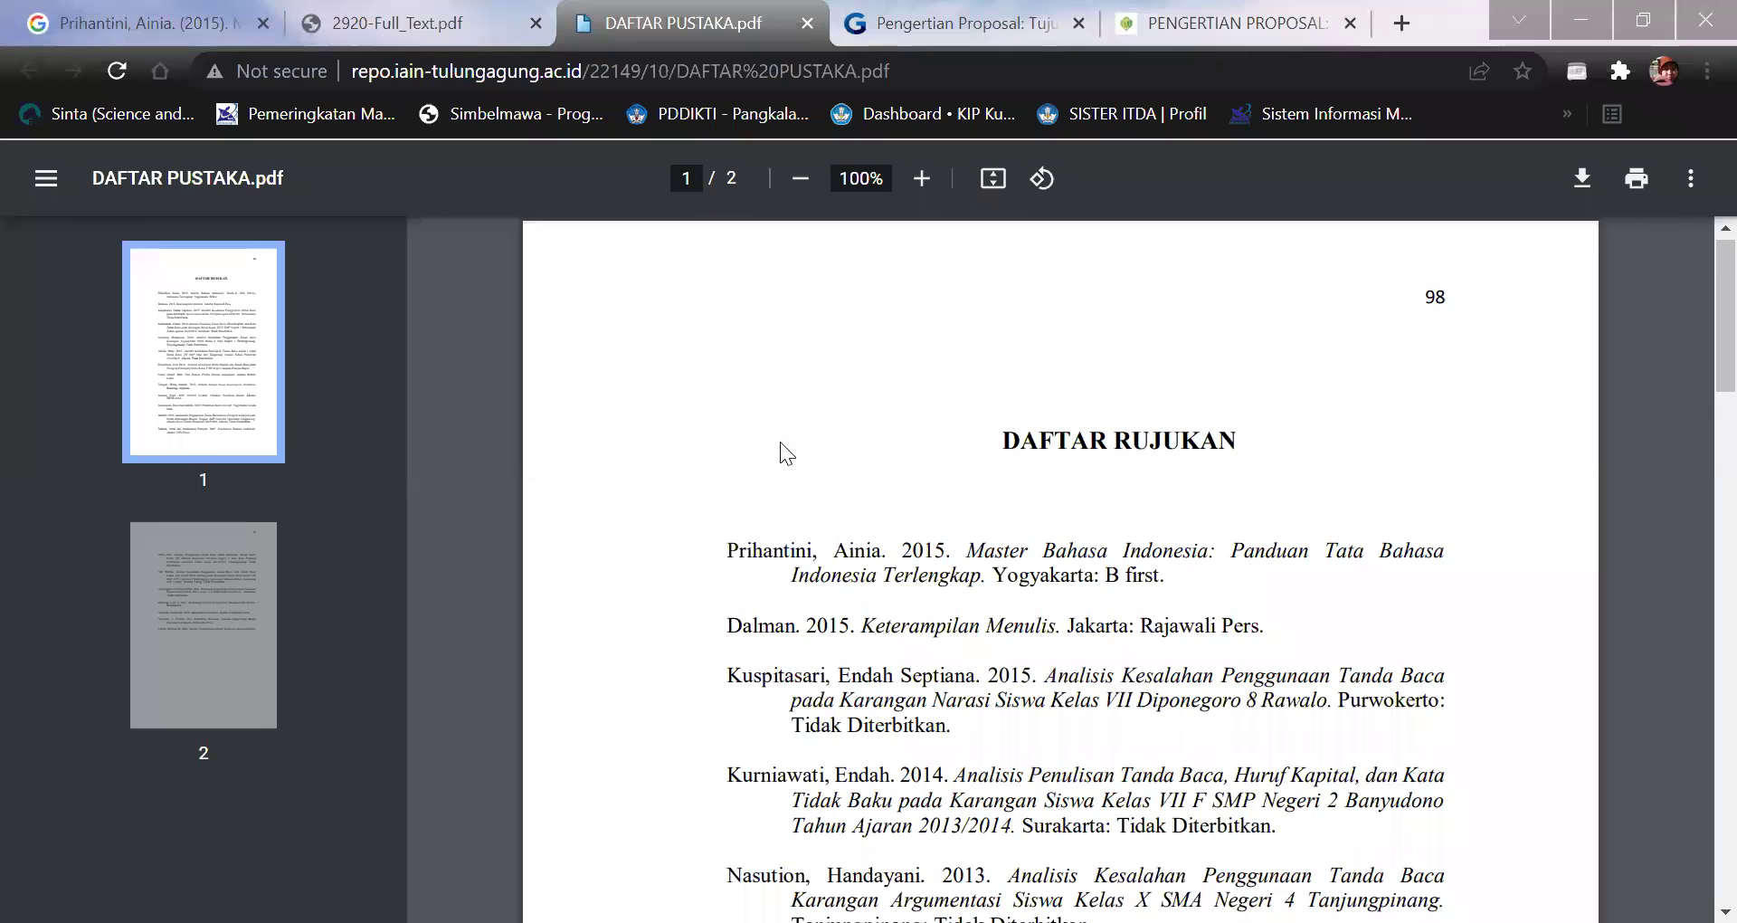
Switch to Chrome, skim the first page of the DAFTAR PUSTAKA.pdf reference list and close that document.
scroll(780, 441, down, 3)
scroll(781, 443, down, 3)
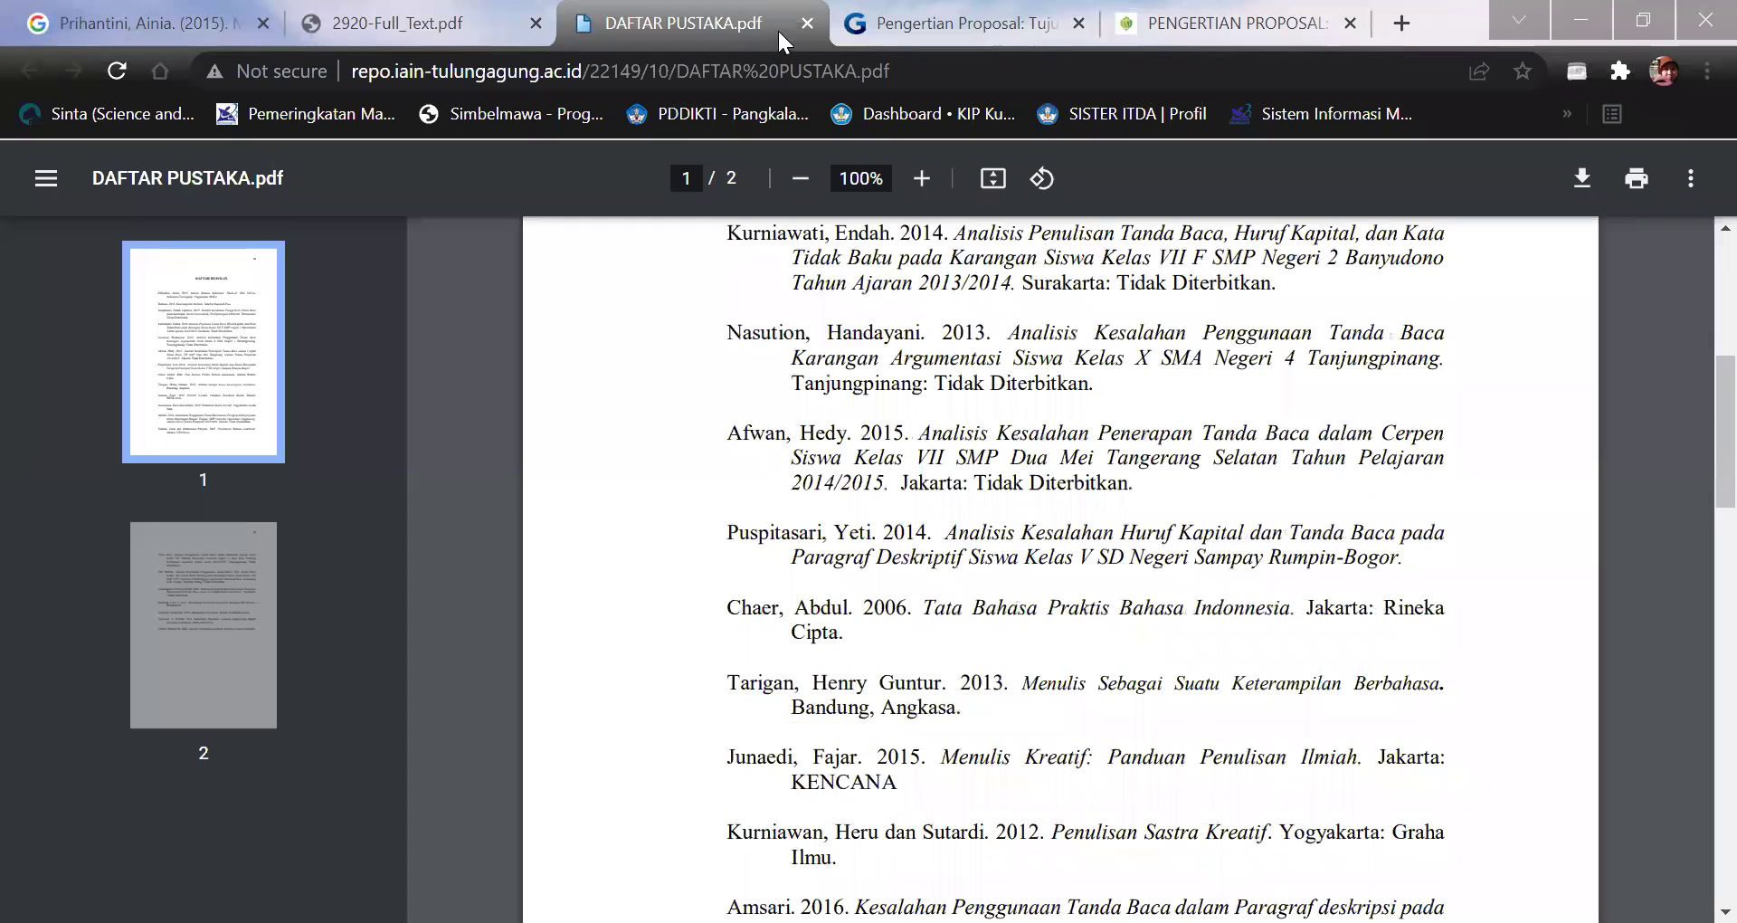
key(ctrl+w)
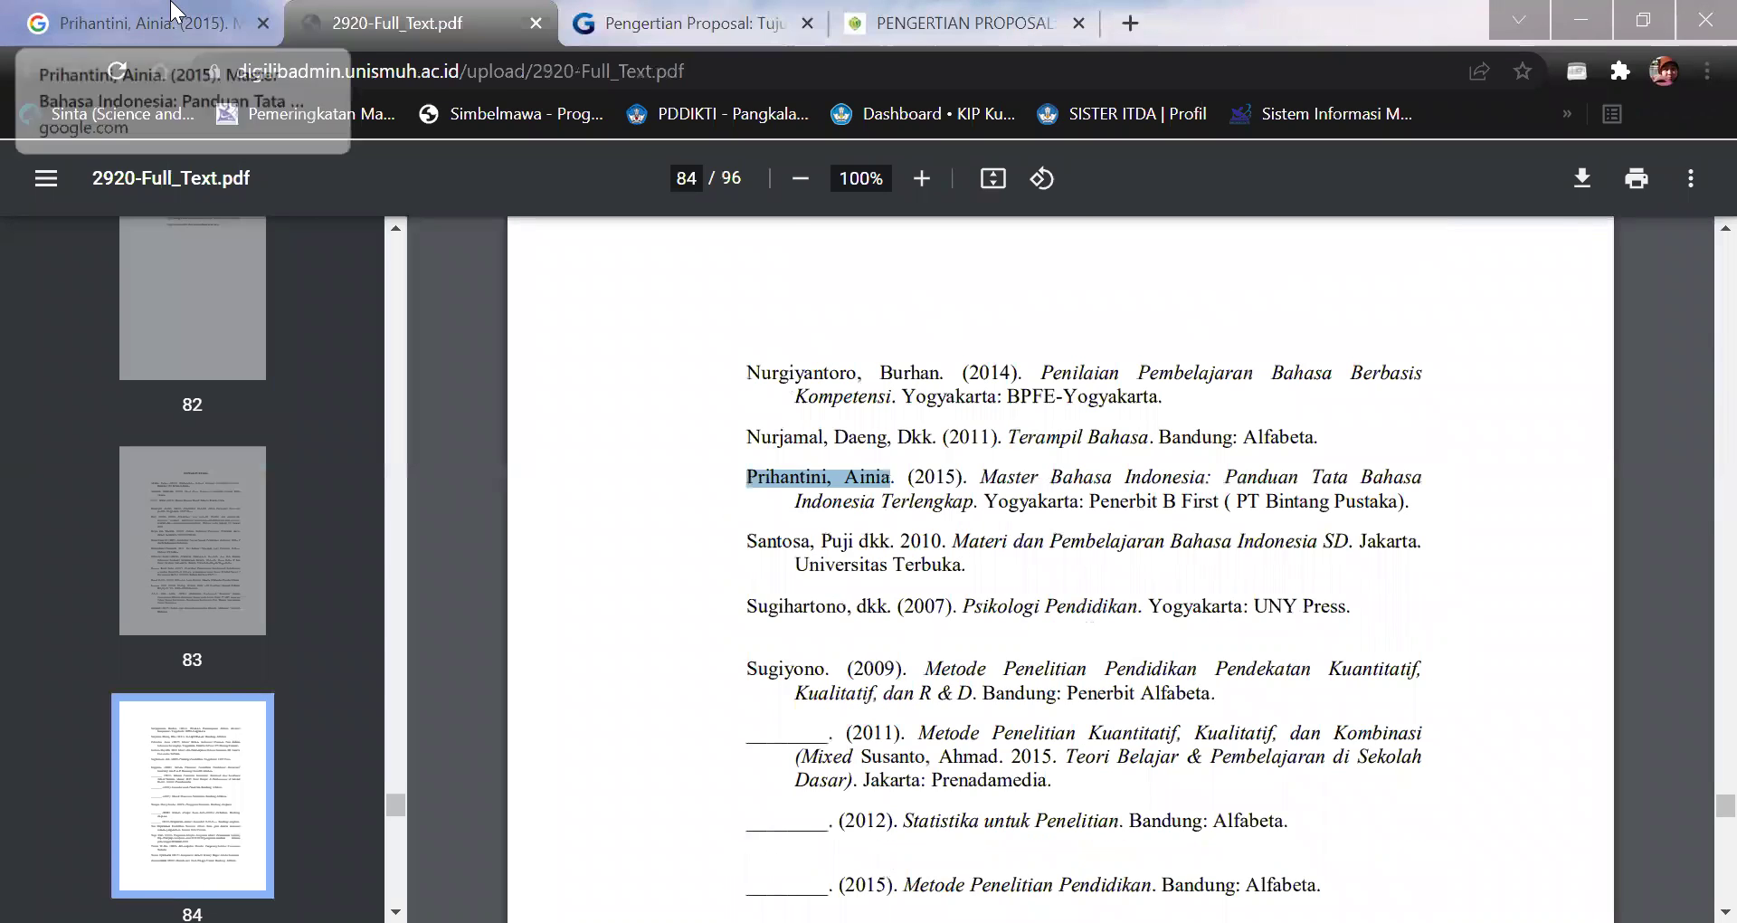
Try to open the repository.uph.edu "DAFTAR PUSTAKA" result from the second page of Google results in a new tab.
click(177, 13)
scroll(633, 702, down, 2)
scroll(316, 390, down, 1)
right_click(342, 378)
click(386, 400)
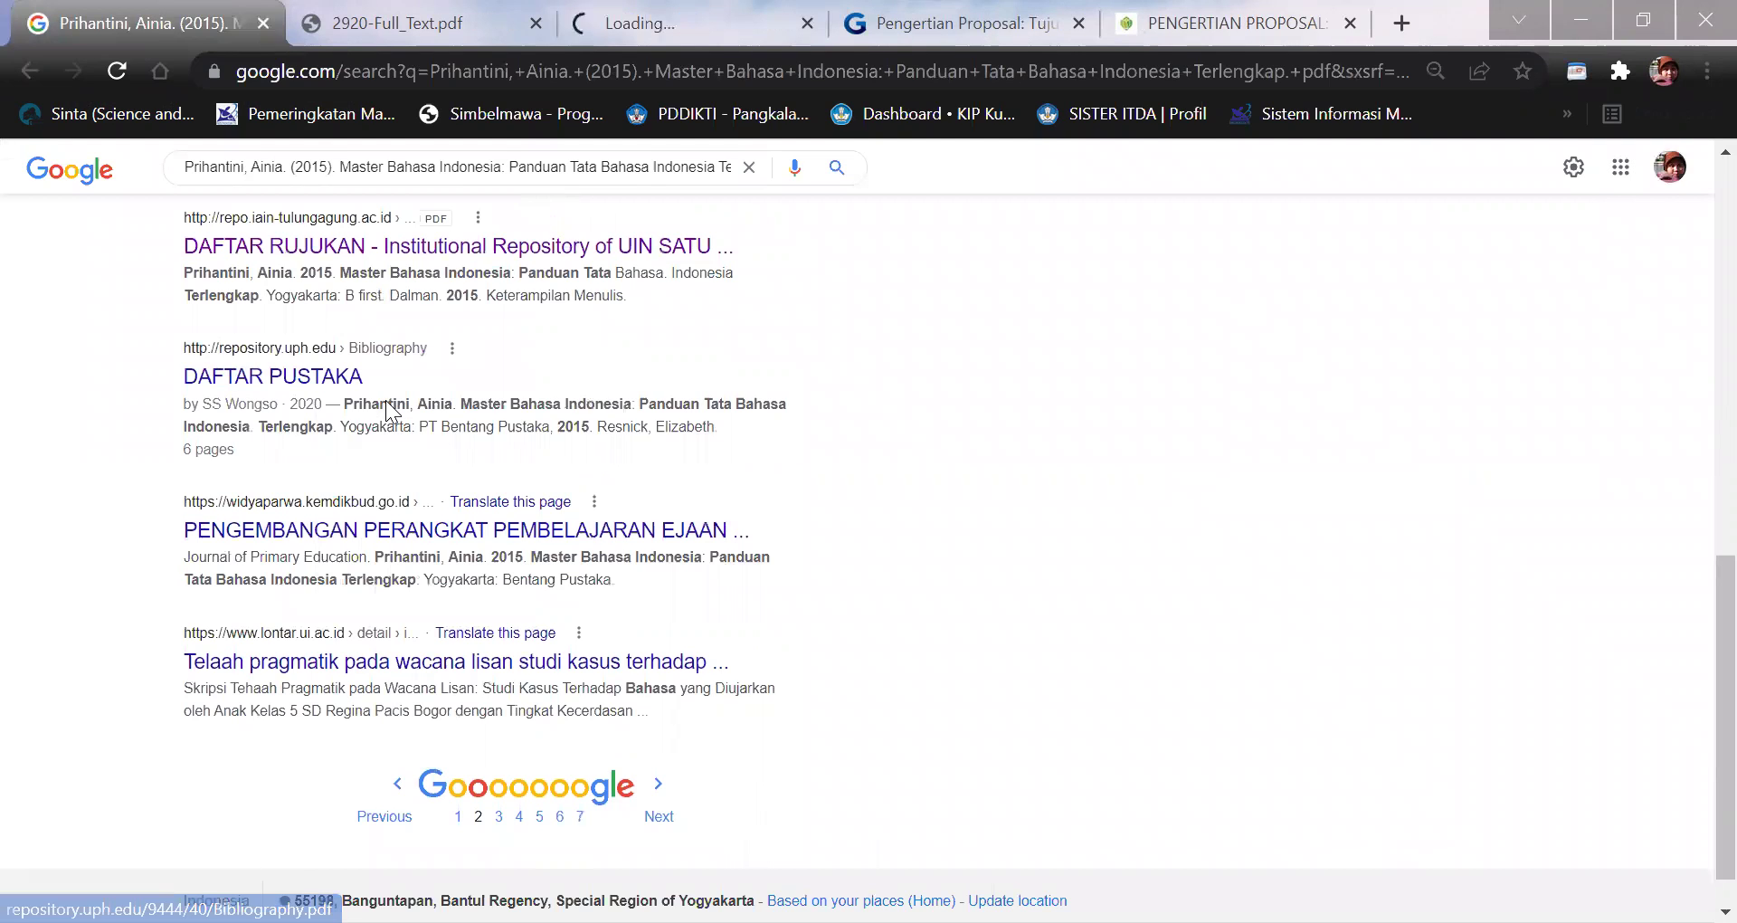
click(435, 22)
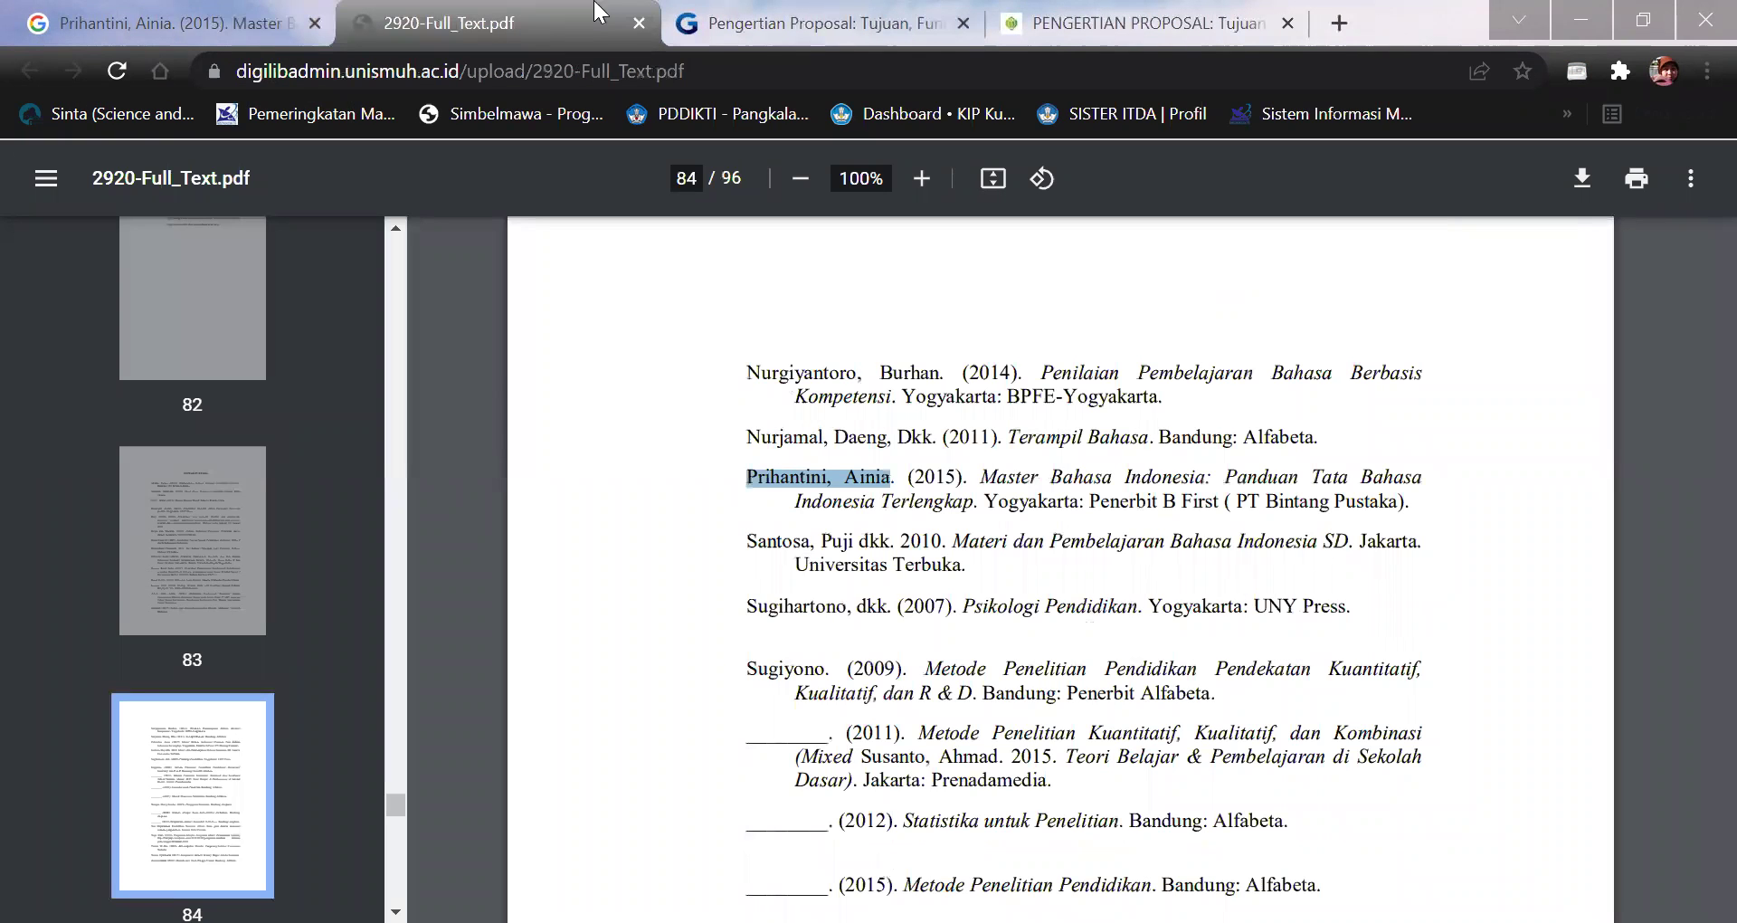
Return to the first page of Google results and open the repository.um-palembang.ac.id record of the book in a new tab.
click(248, 12)
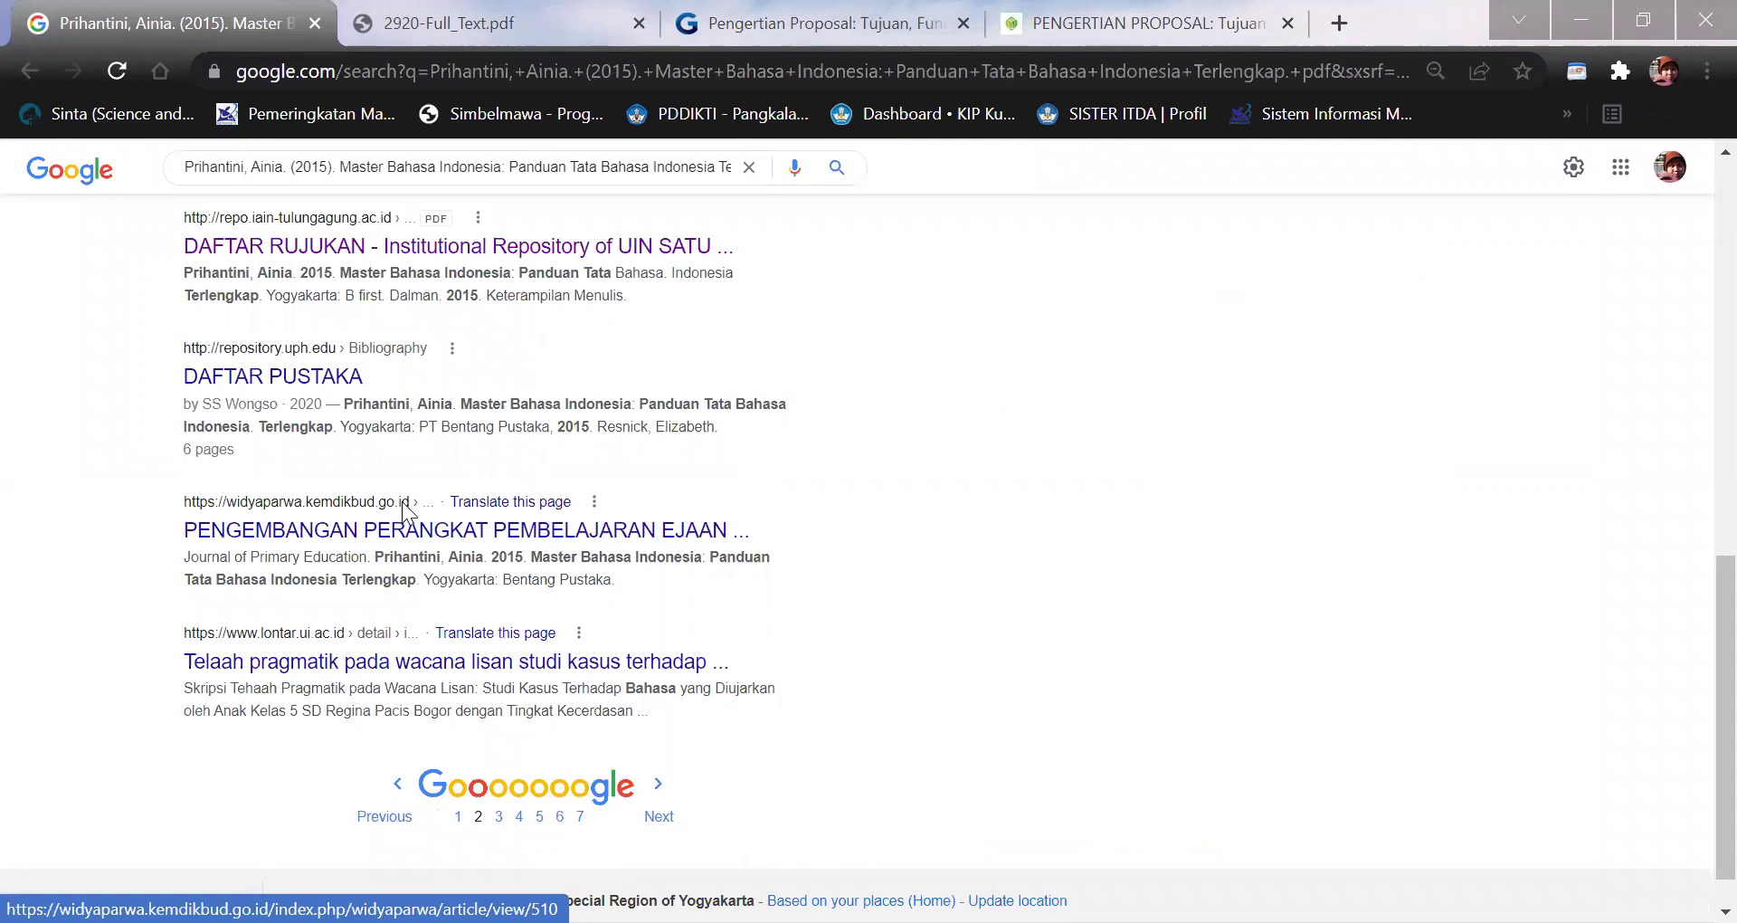
scroll(764, 494, down, 1)
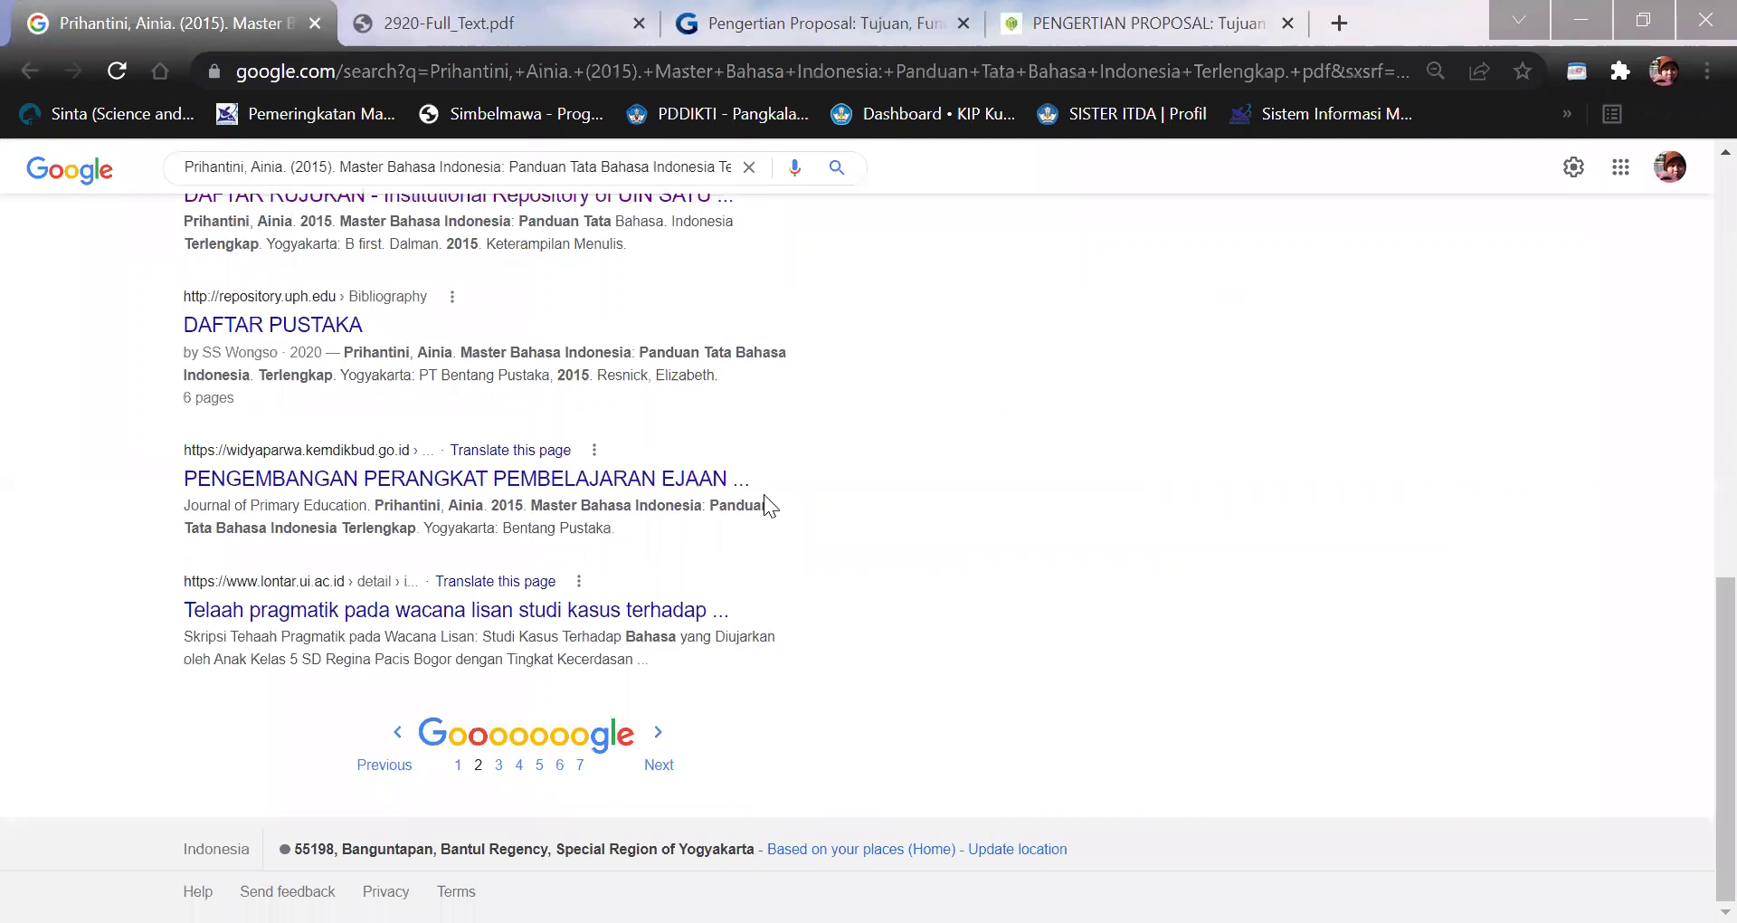
click(407, 726)
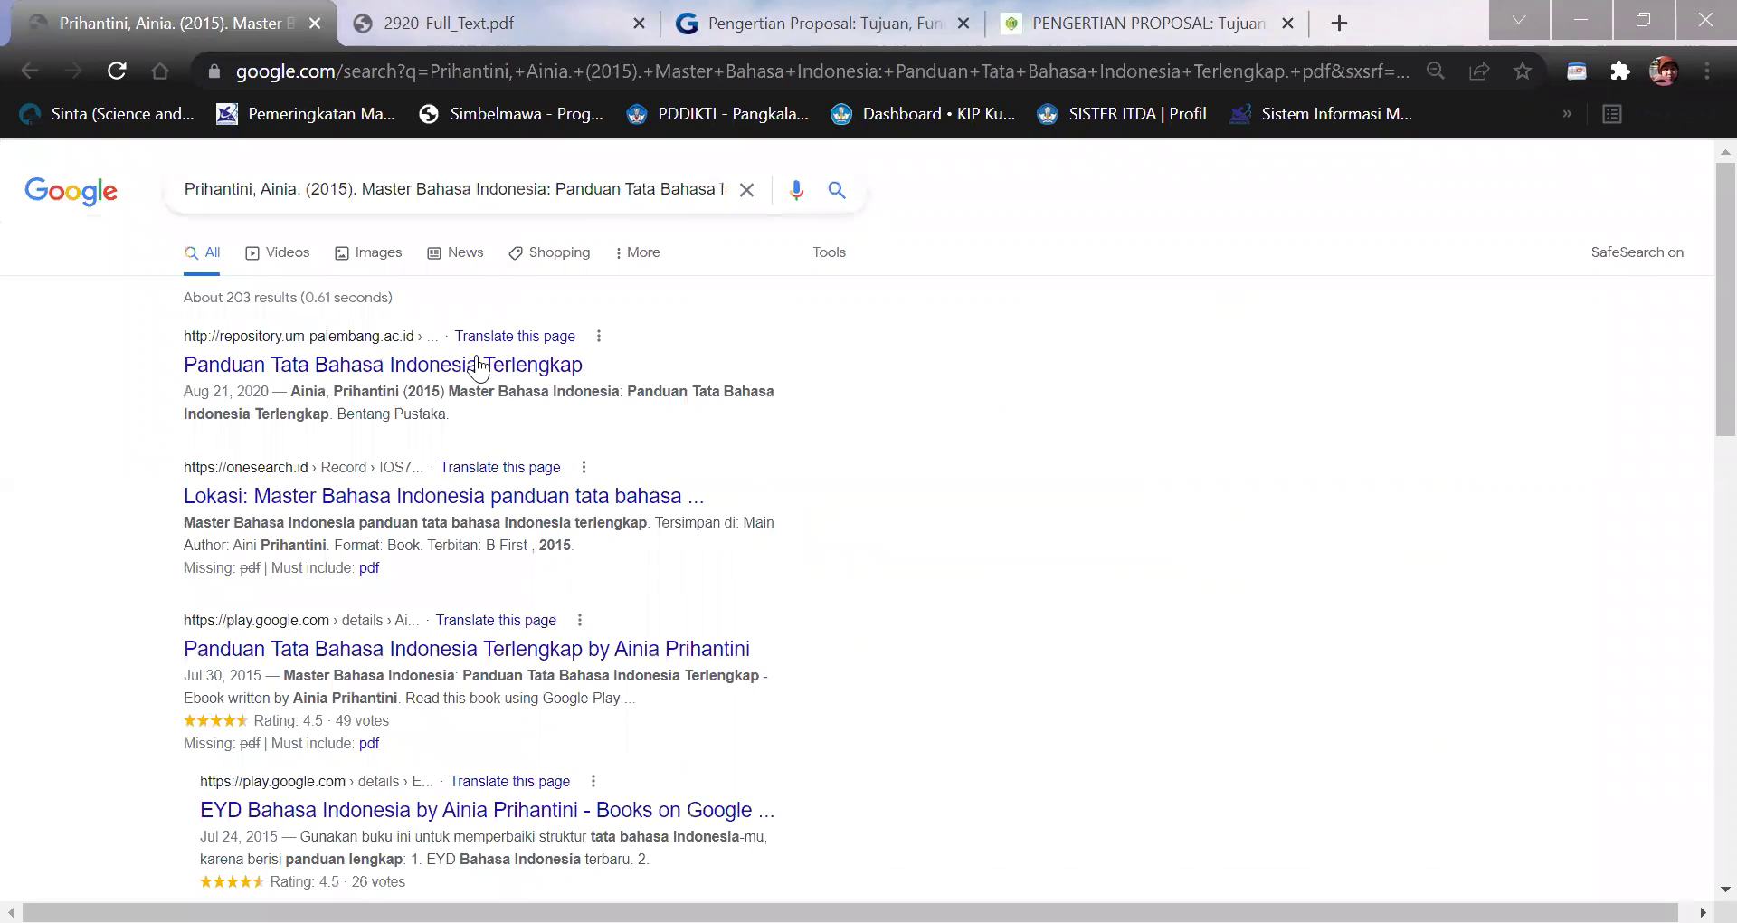
right_click(481, 366)
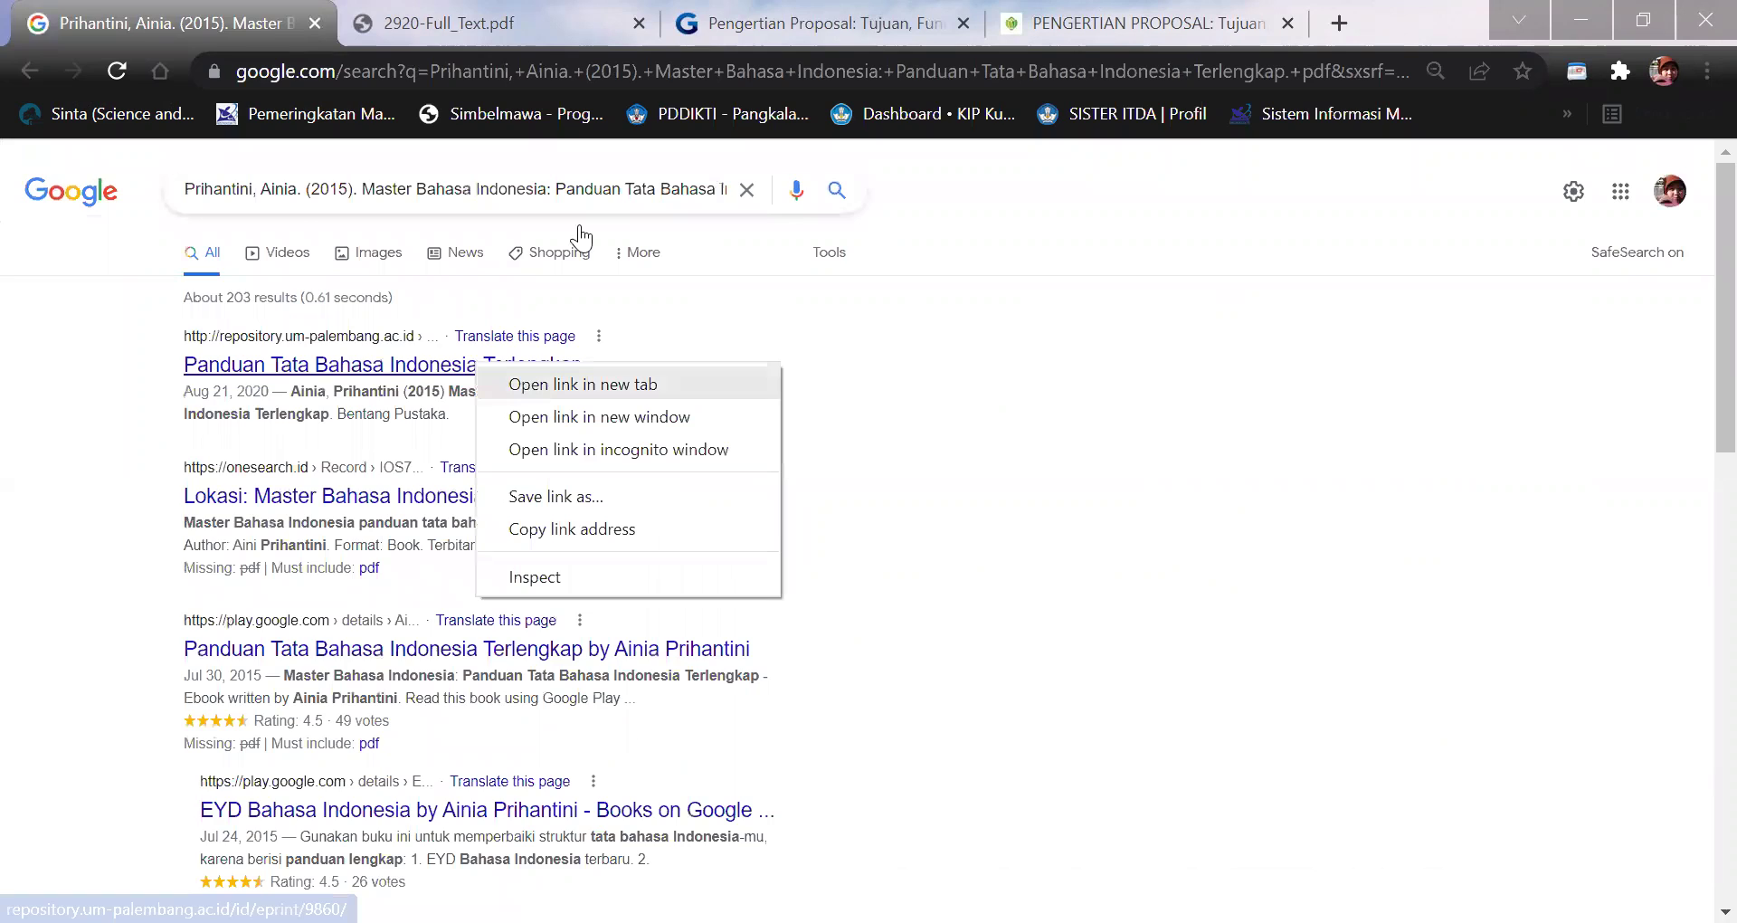
click(526, 384)
click(643, 16)
scroll(728, 556, down, 2)
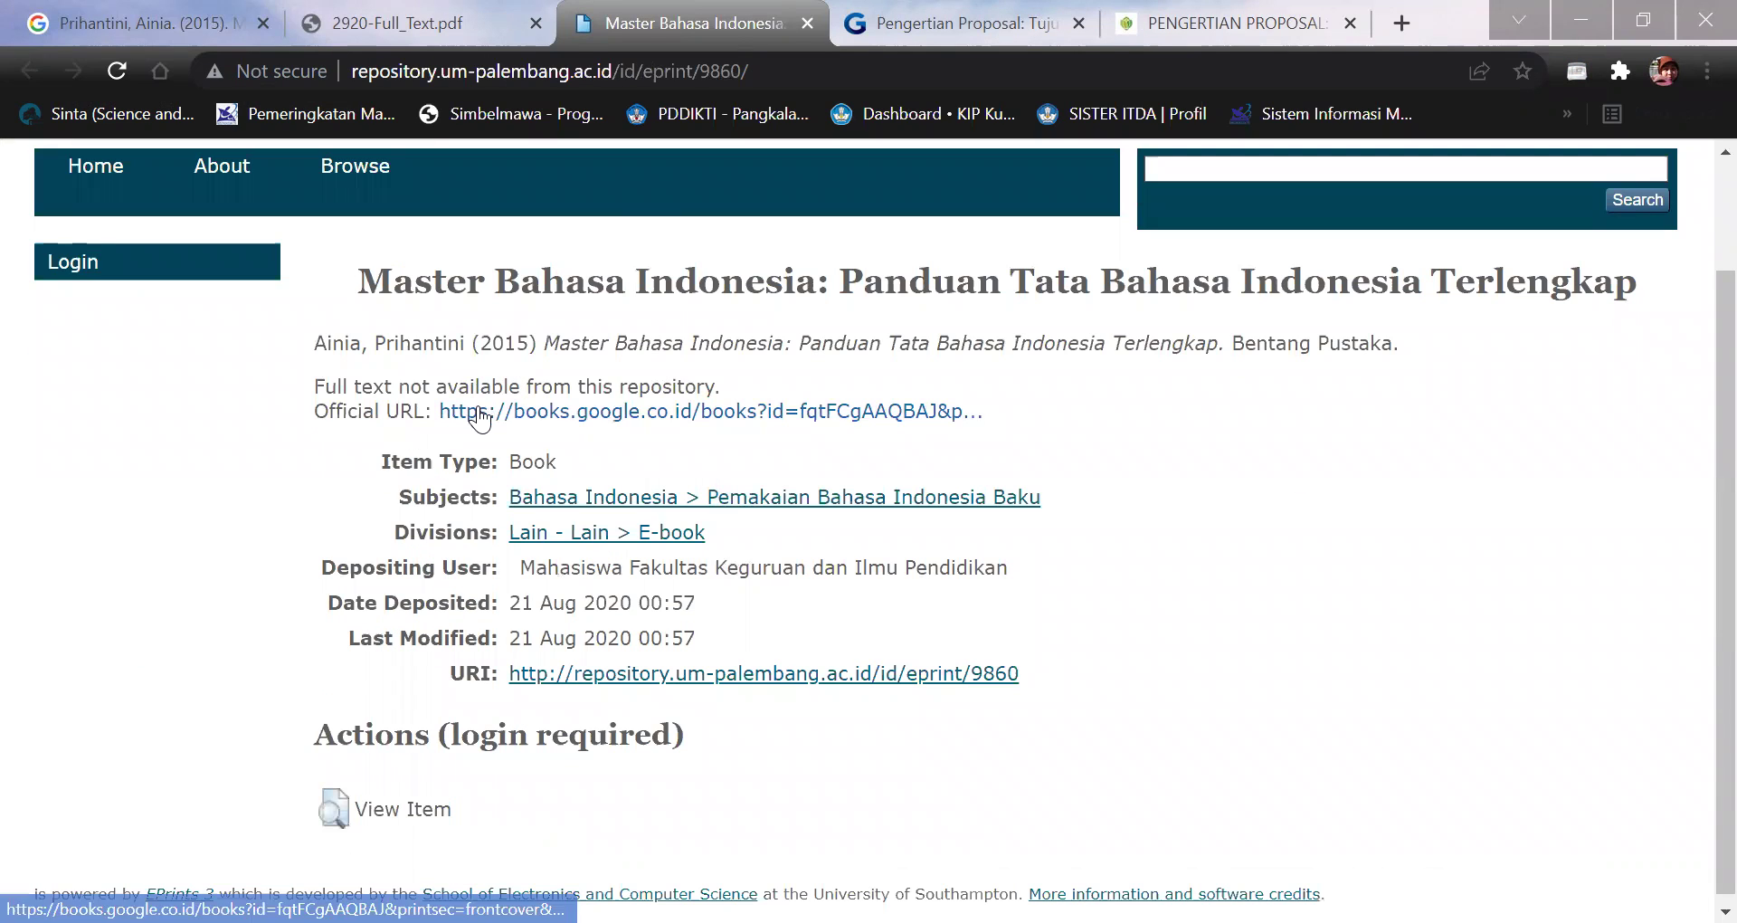
Open the repository record's official Google Books URL in a new tab and switch to the book preview.
right_click(657, 412)
click(724, 433)
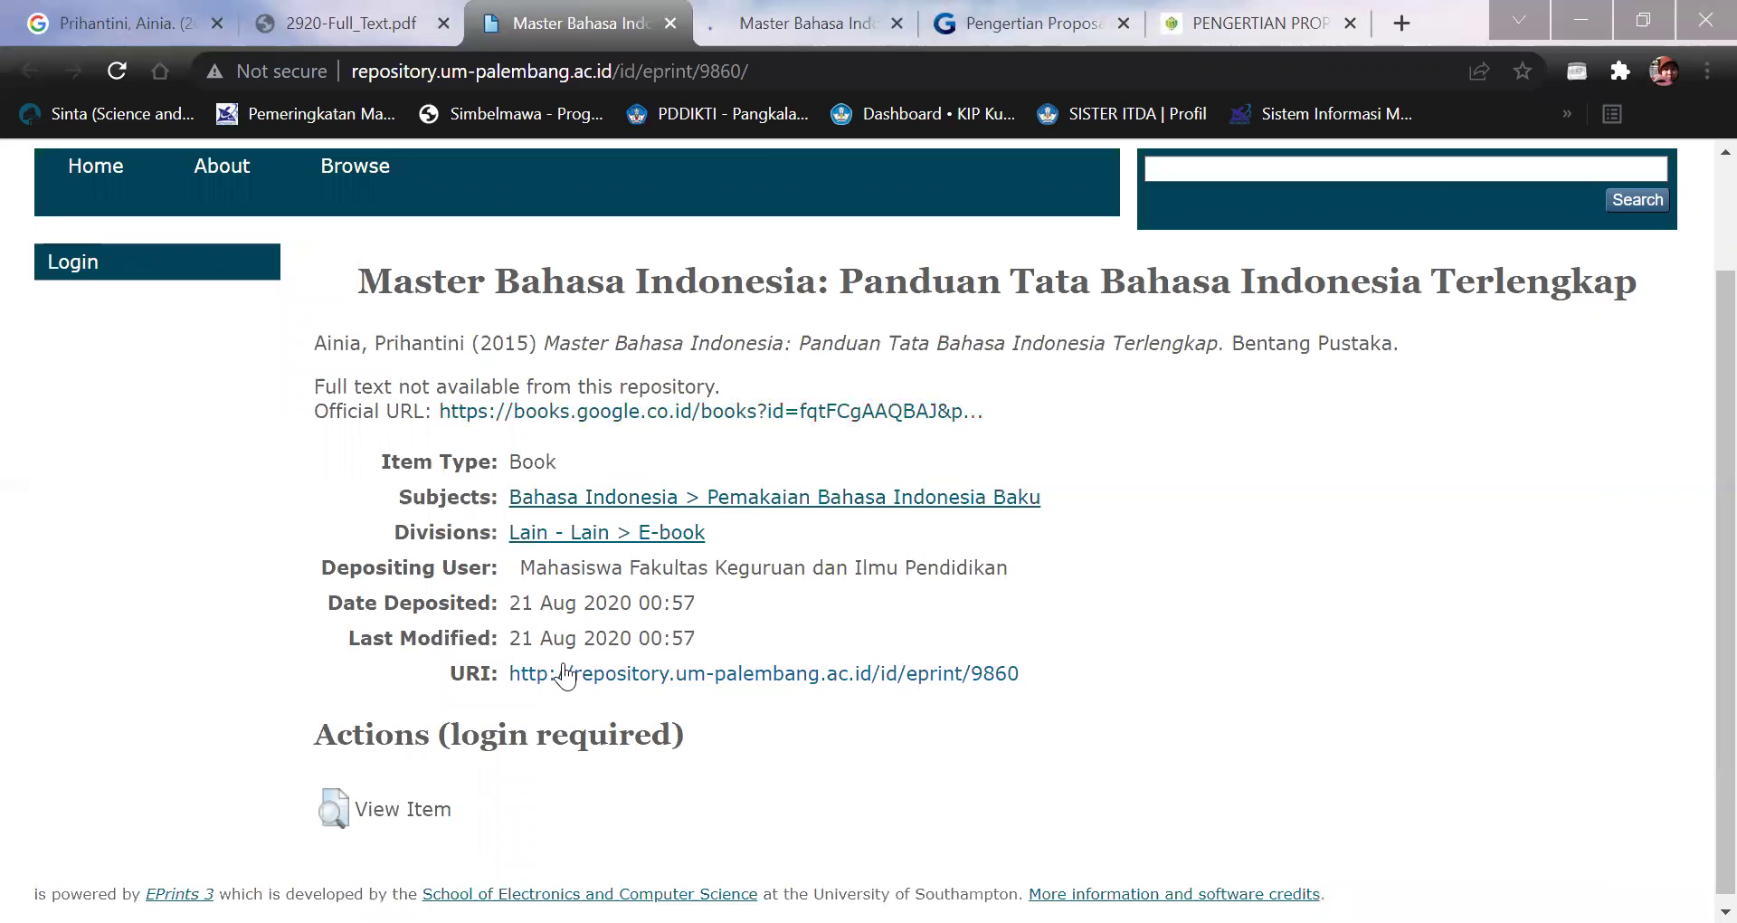
scroll(566, 670, down, 1)
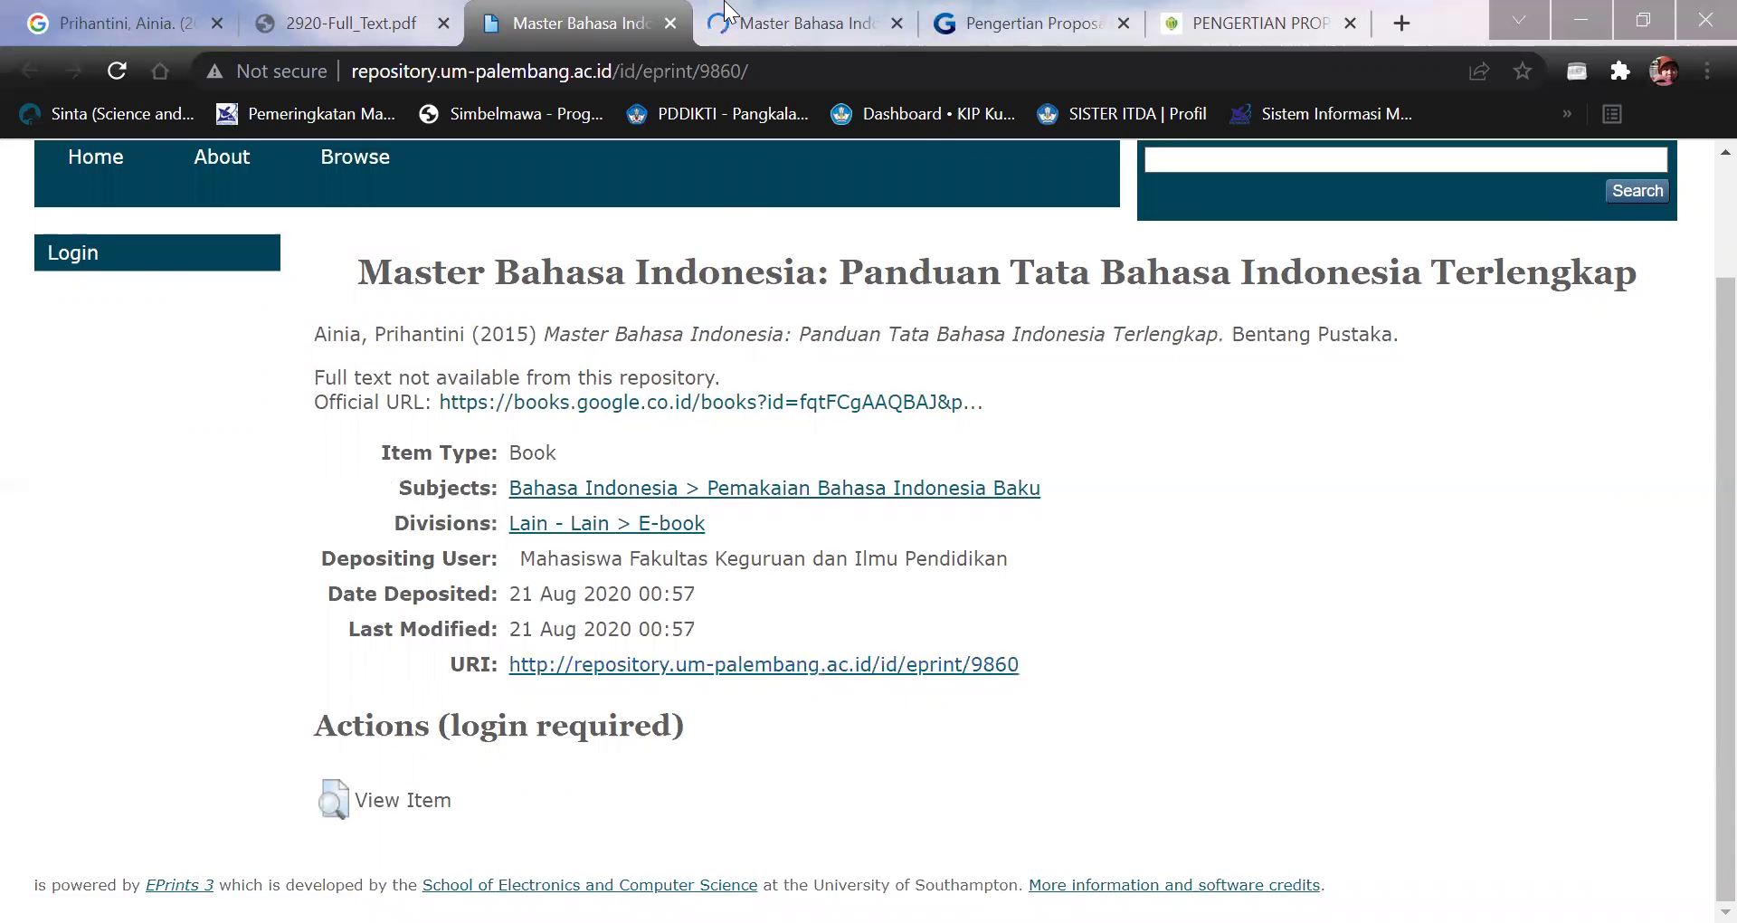
click(751, 24)
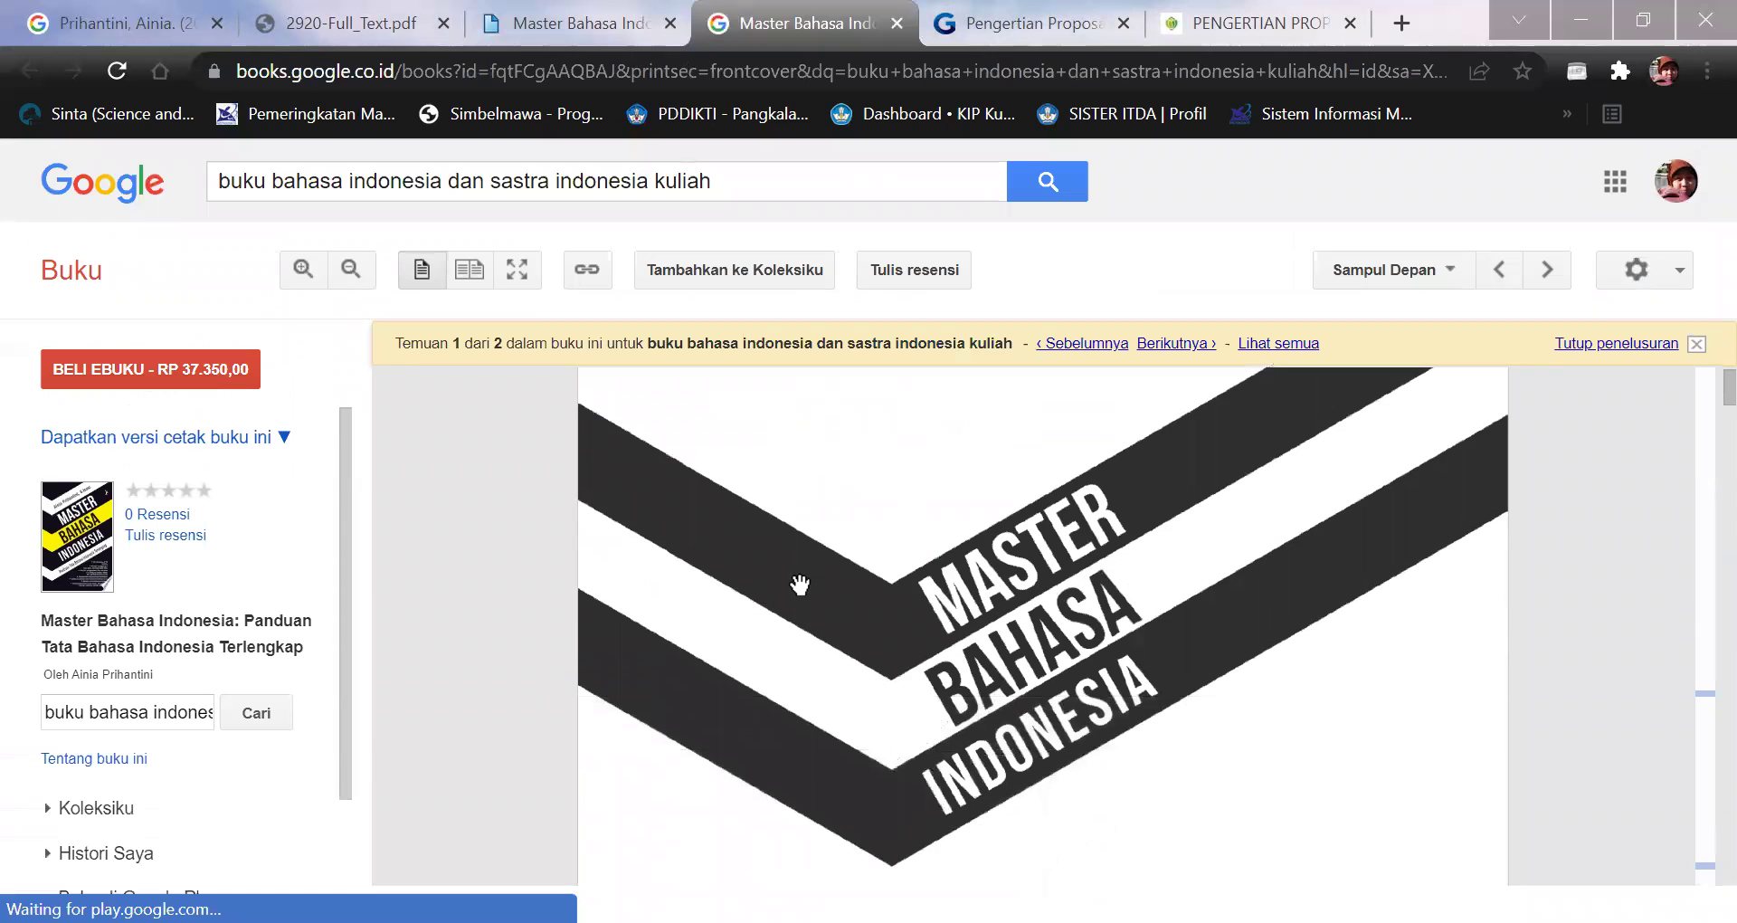
Skim the Google Books preview of the book from the cover to the opening chapters and return to the cover.
scroll(799, 583, down, 10)
scroll(799, 586, down, 15)
scroll(802, 597, down, 15)
scroll(802, 592, down, 15)
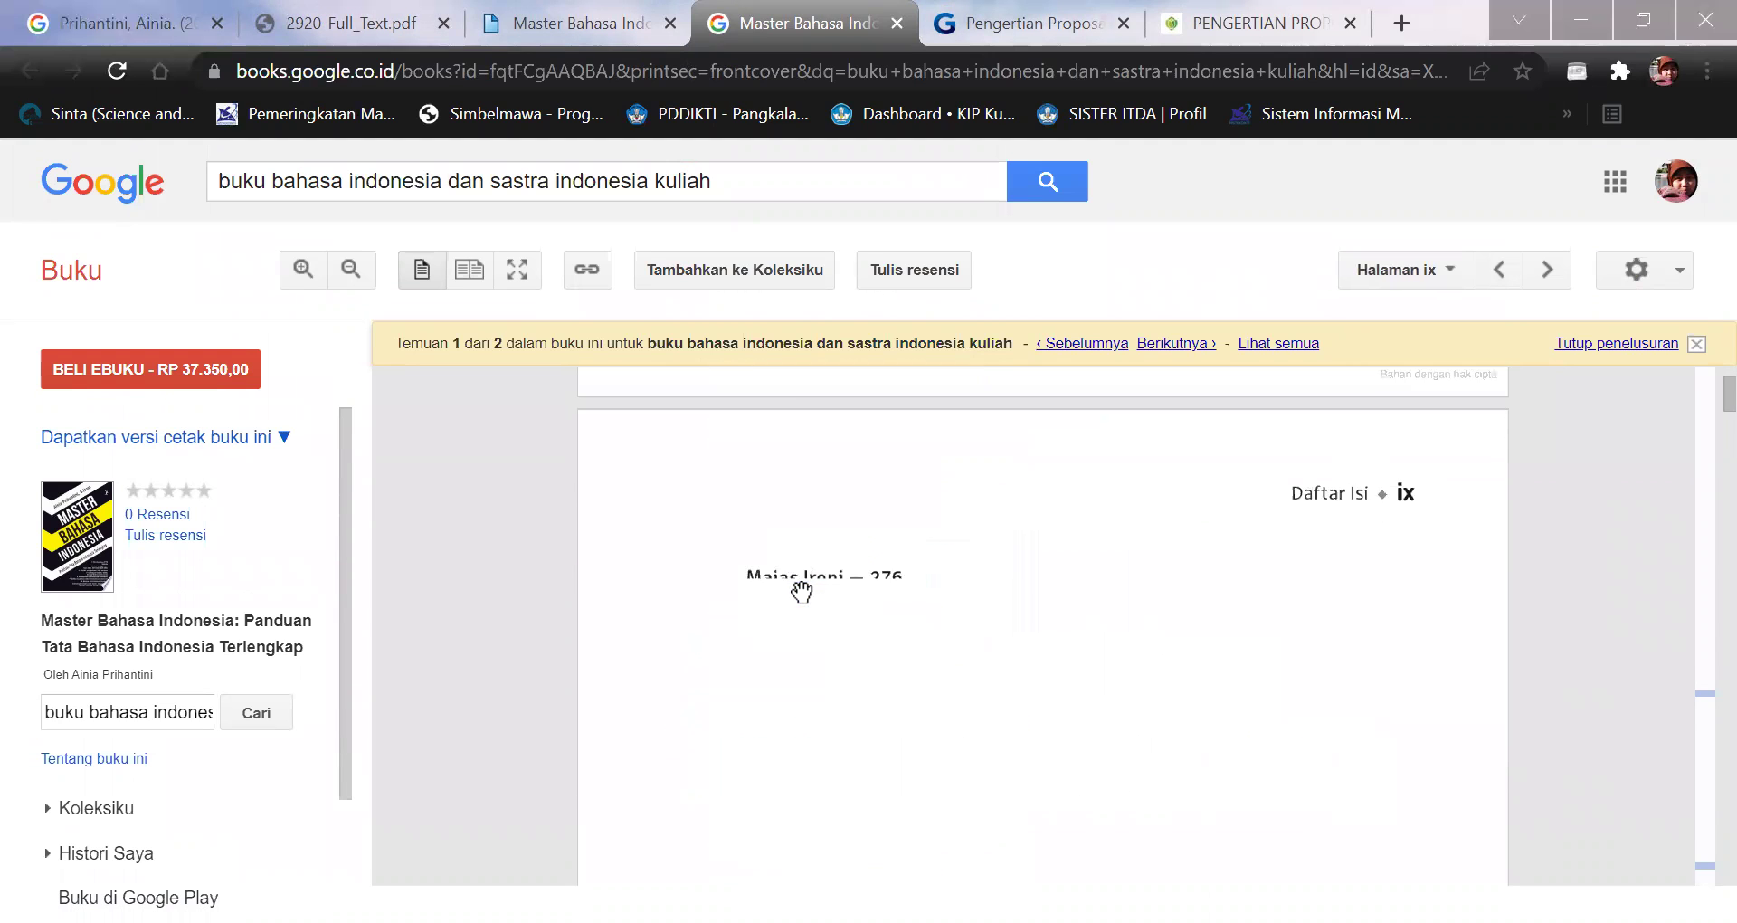
mouse_move(1695, 400)
mouse_down()
mouse_move(1694, 432)
mouse_move(1694, 412)
mouse_up()
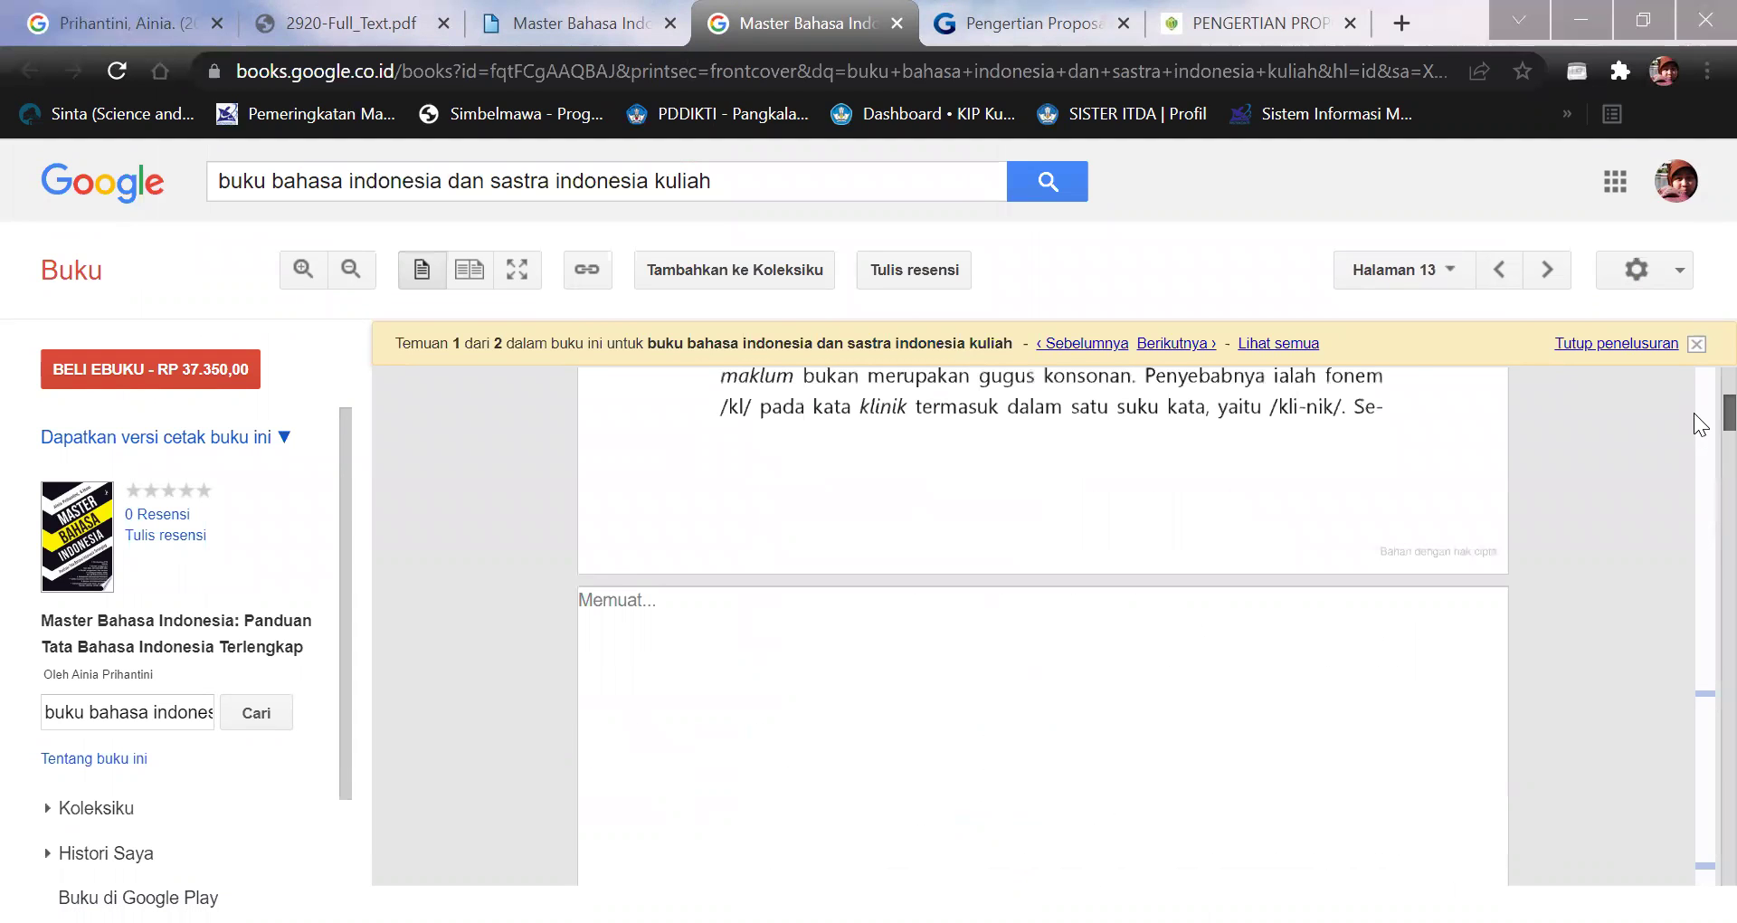
scroll(1694, 434, up, 15)
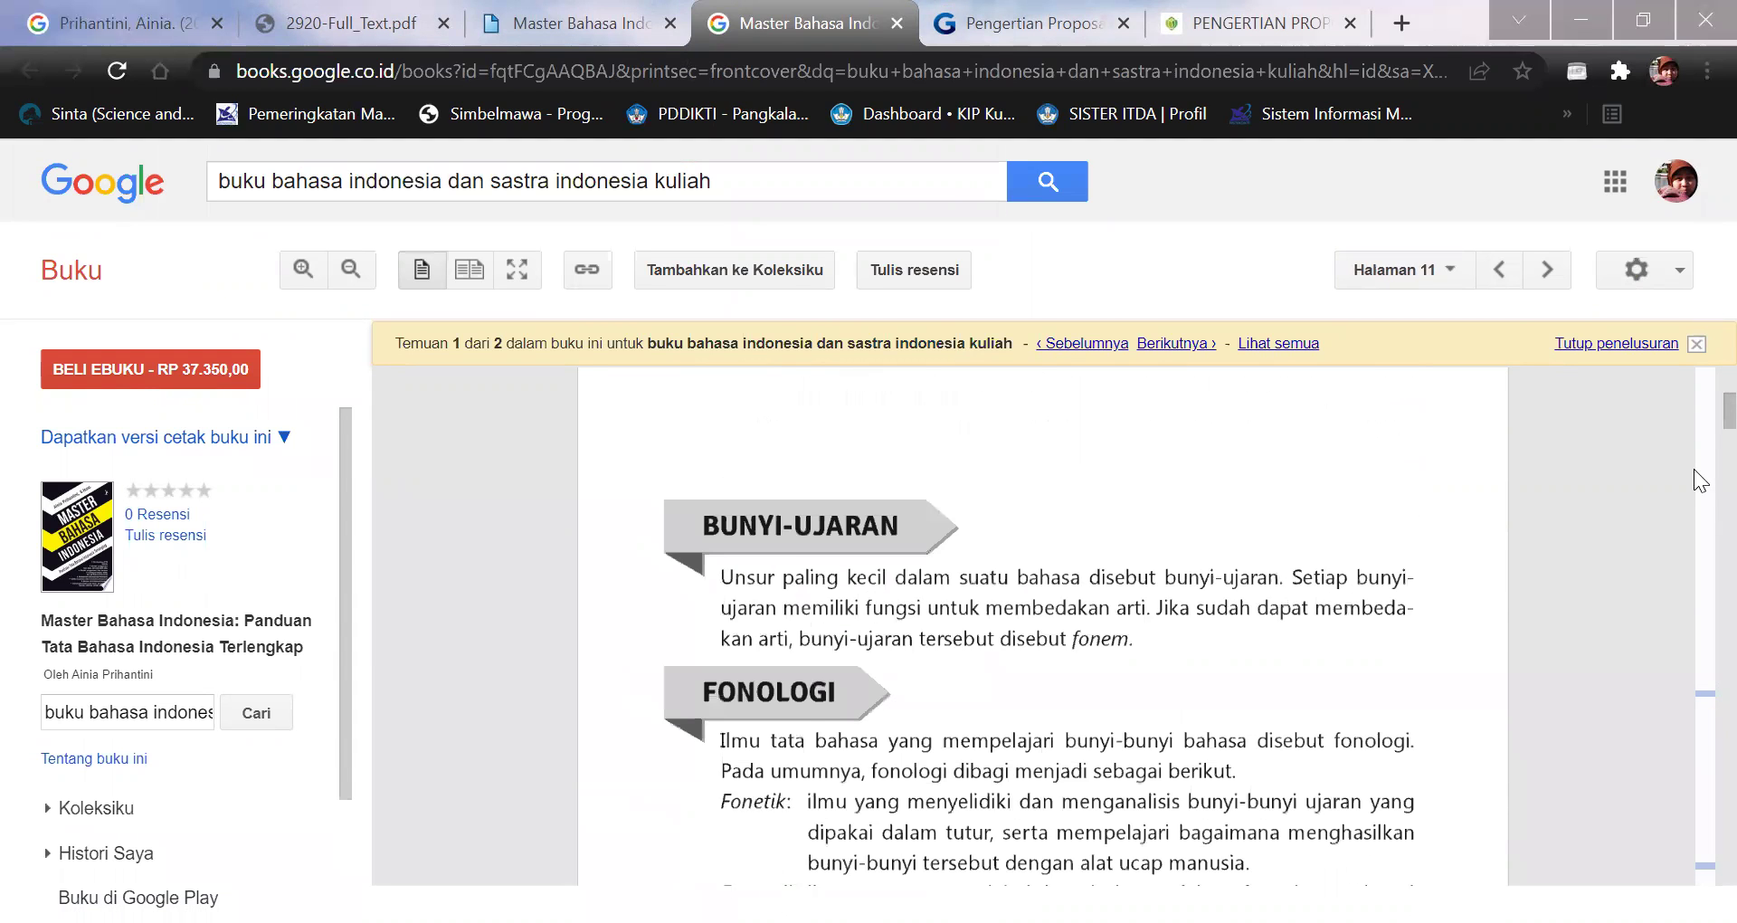
drag(1699, 432, 1694, 412)
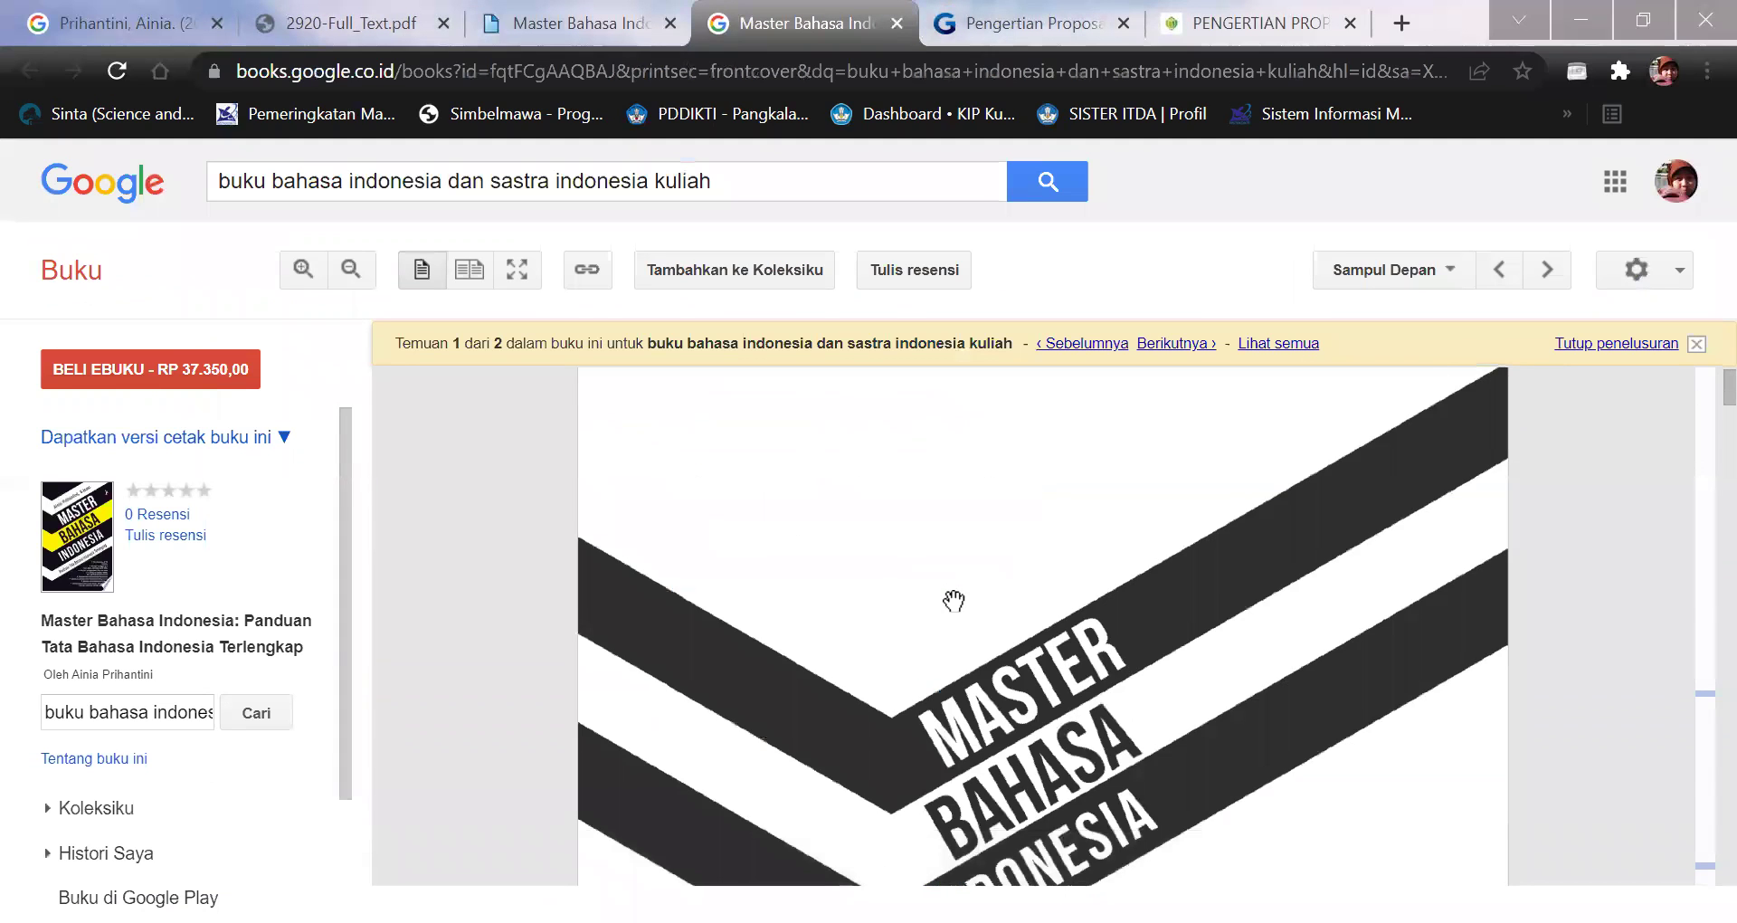
Examine the book's publication details and its full table of contents in the Google Books preview.
scroll(953, 600, down, 5)
scroll(953, 599, down, 7)
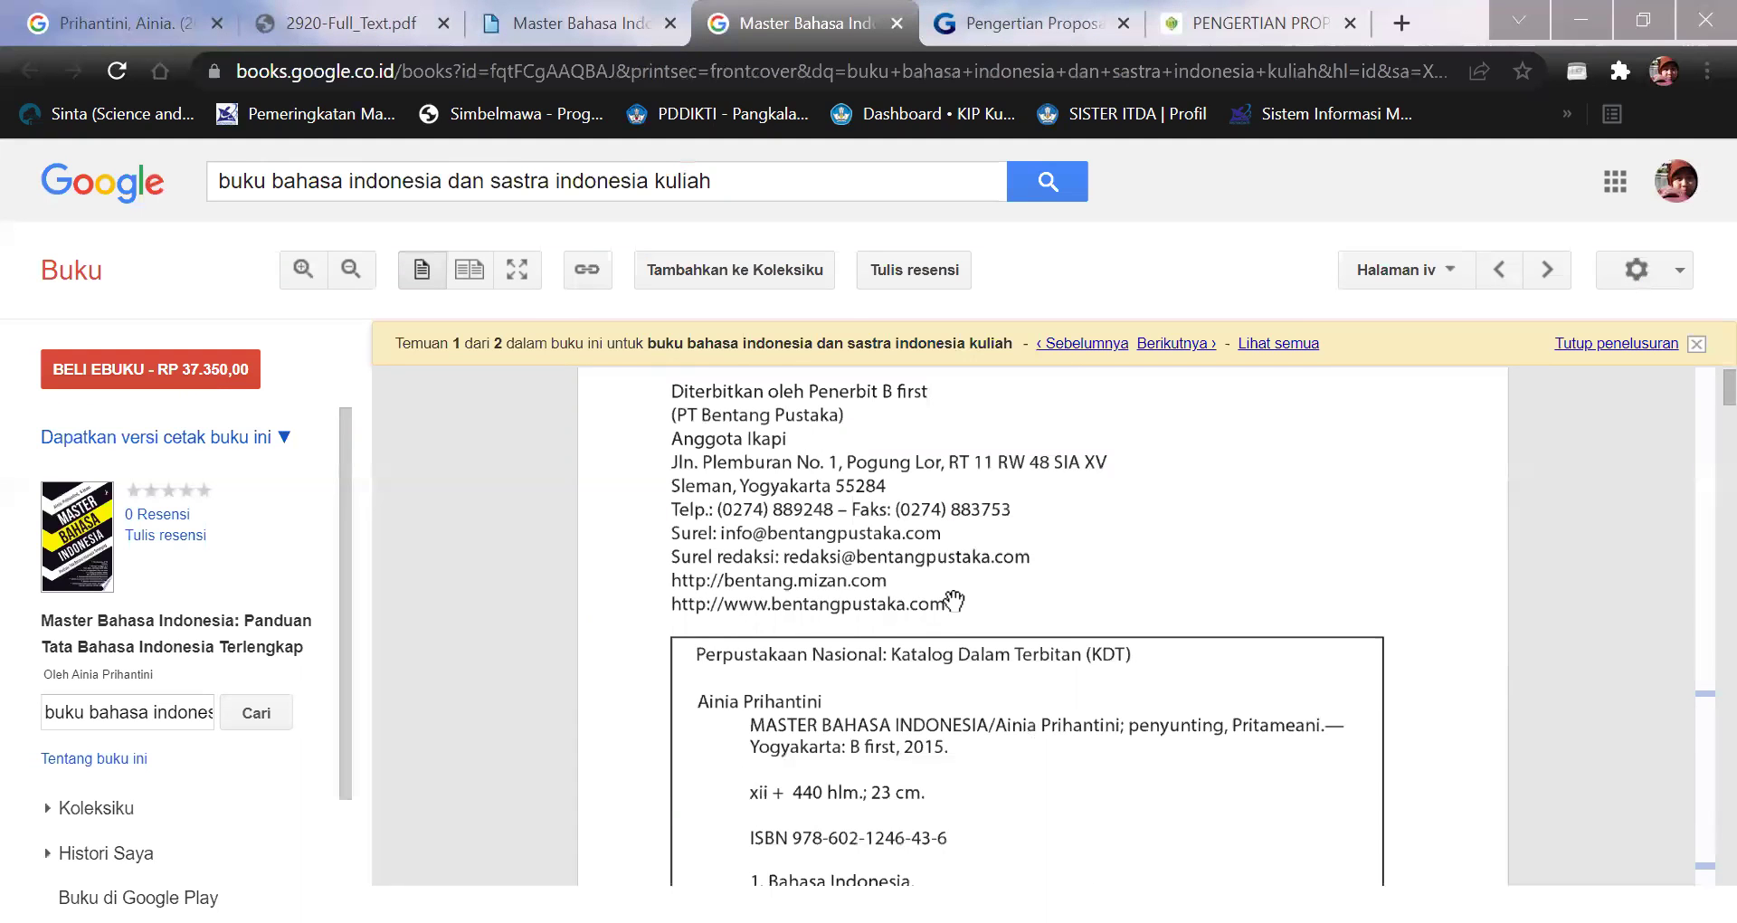
scroll(953, 600, down, 4)
scroll(953, 600, down, 10)
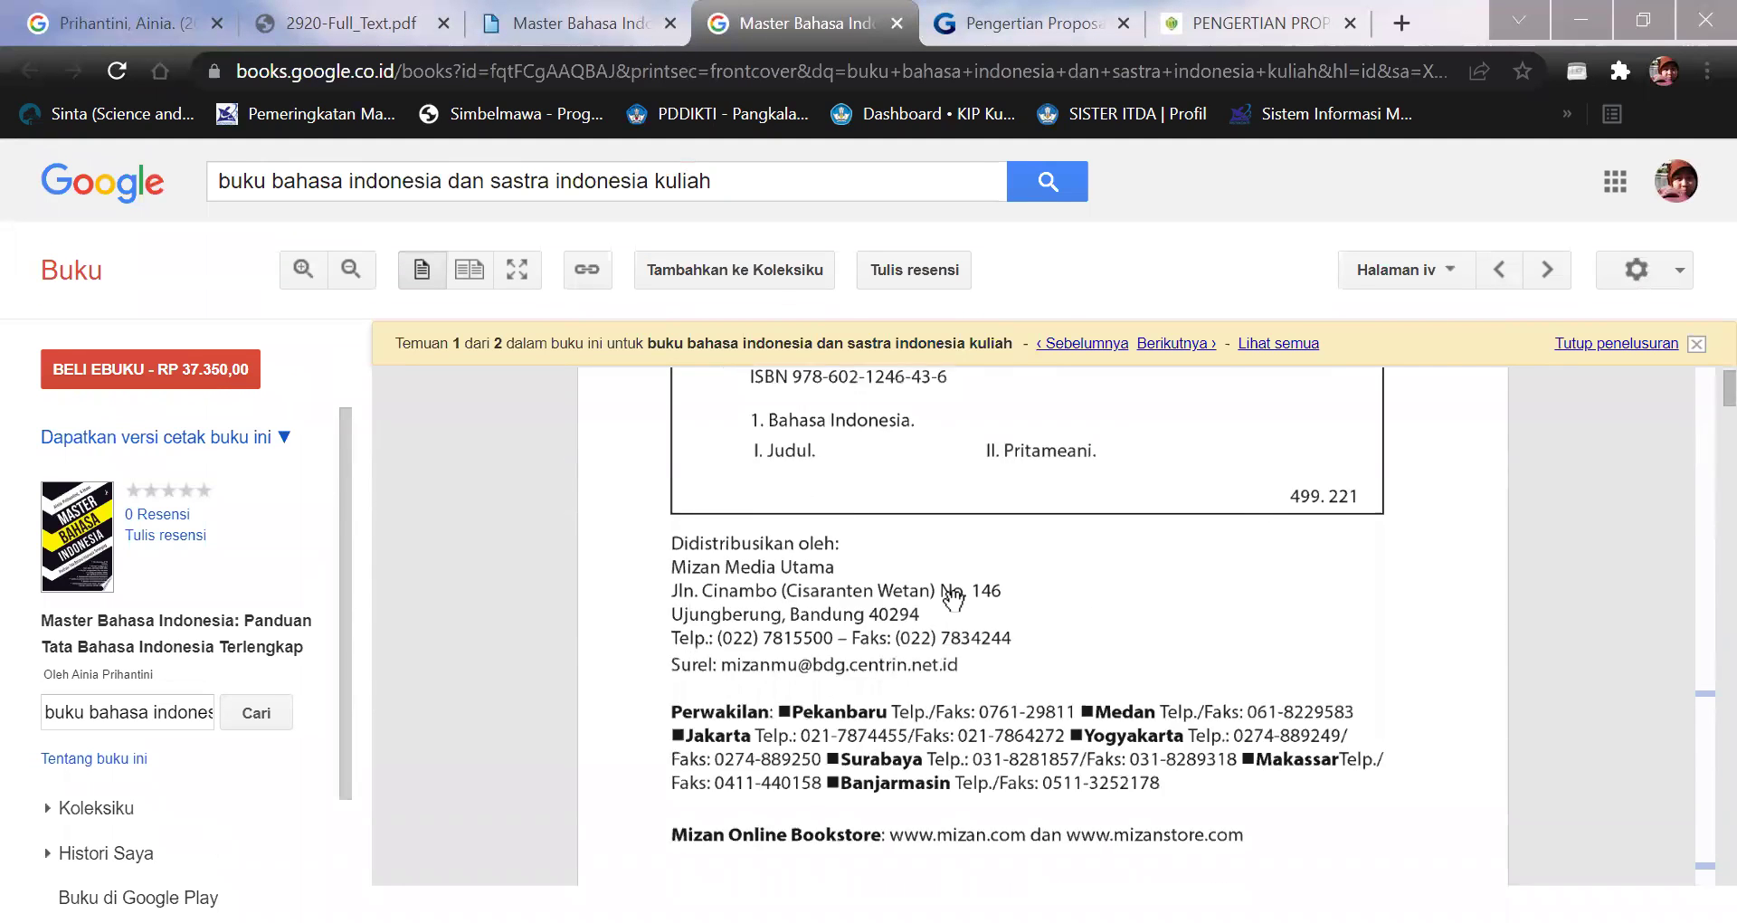
scroll(953, 599, down, 15)
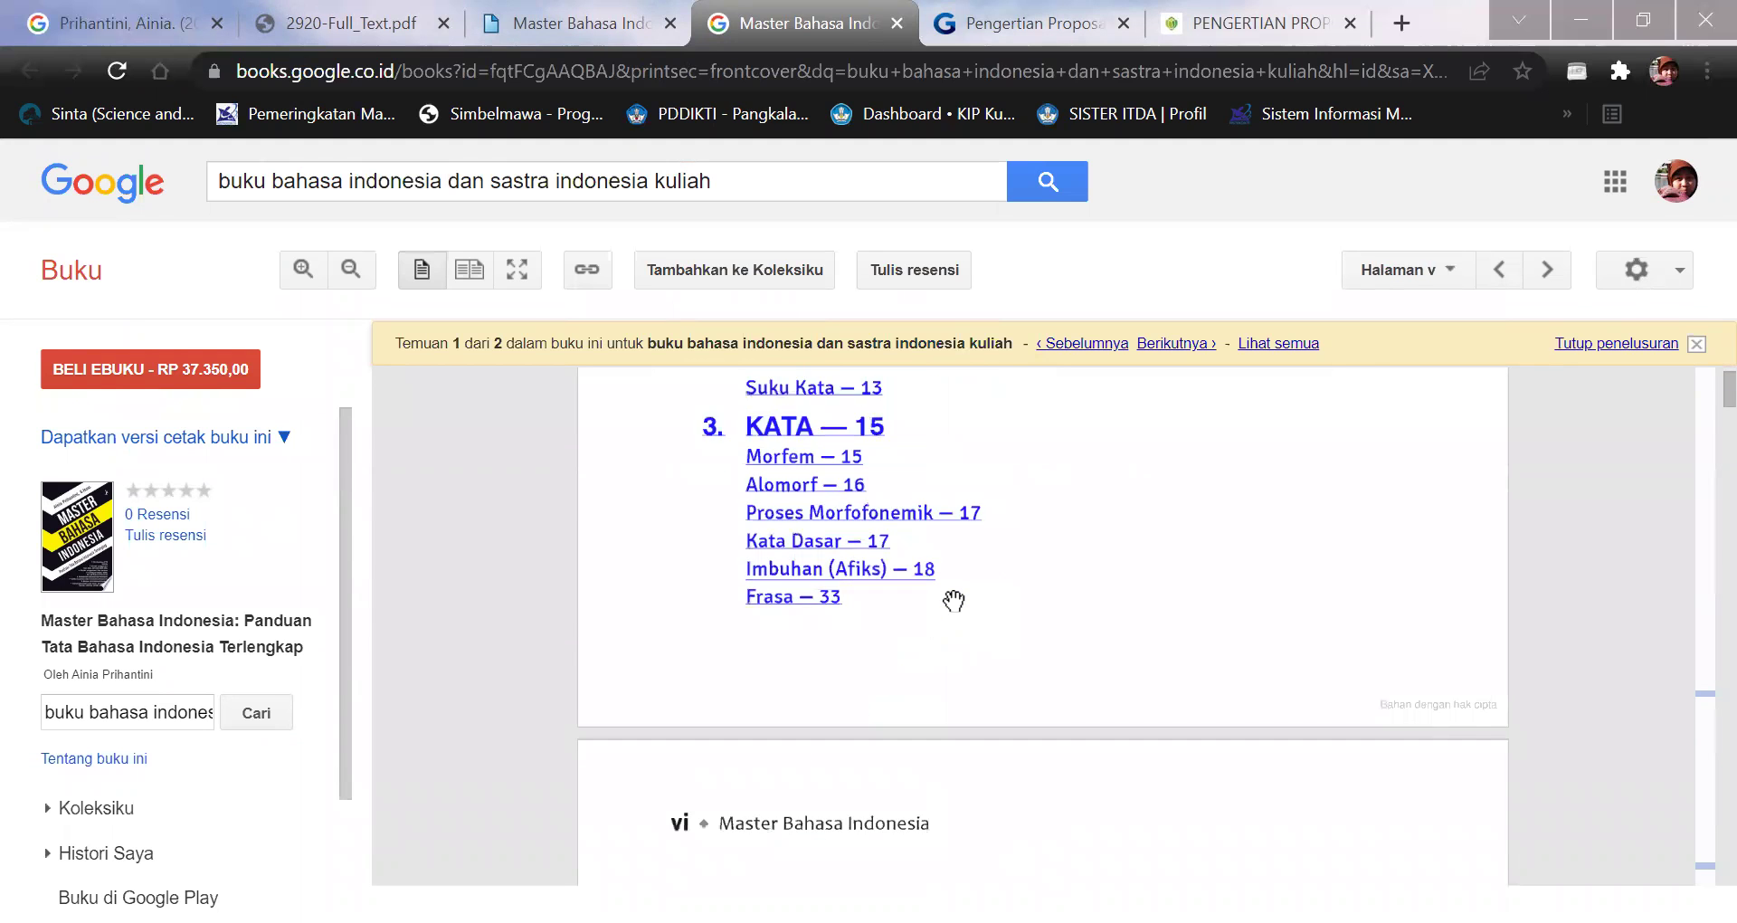
scroll(954, 599, down, 15)
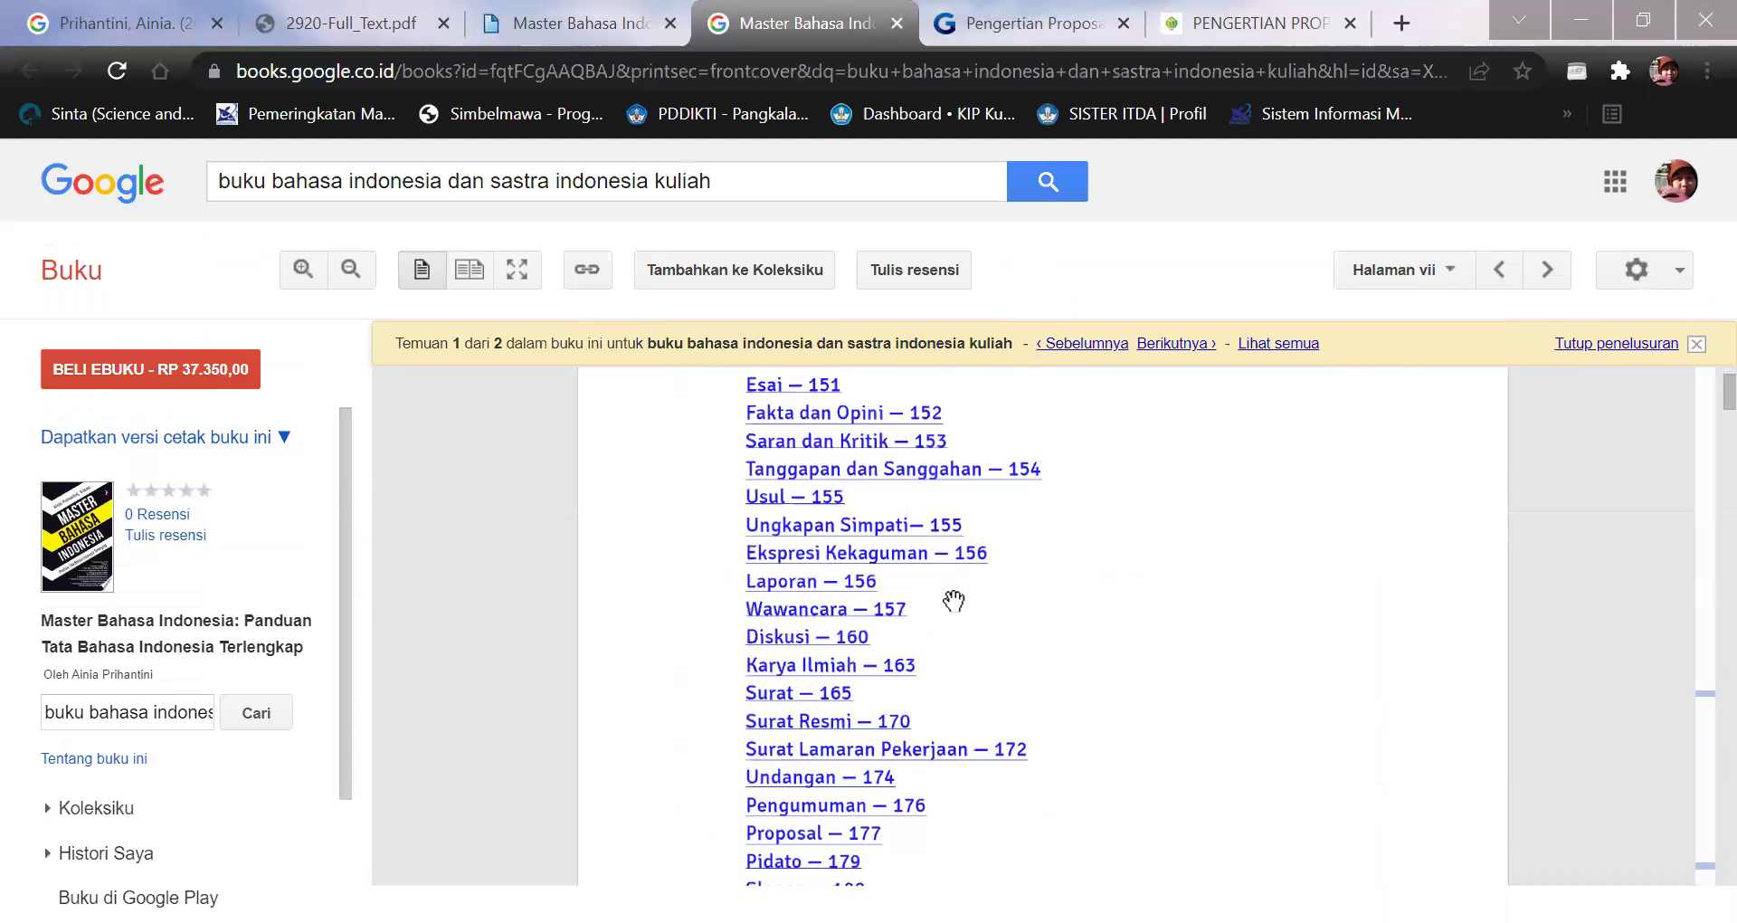
scroll(953, 599, down, 15)
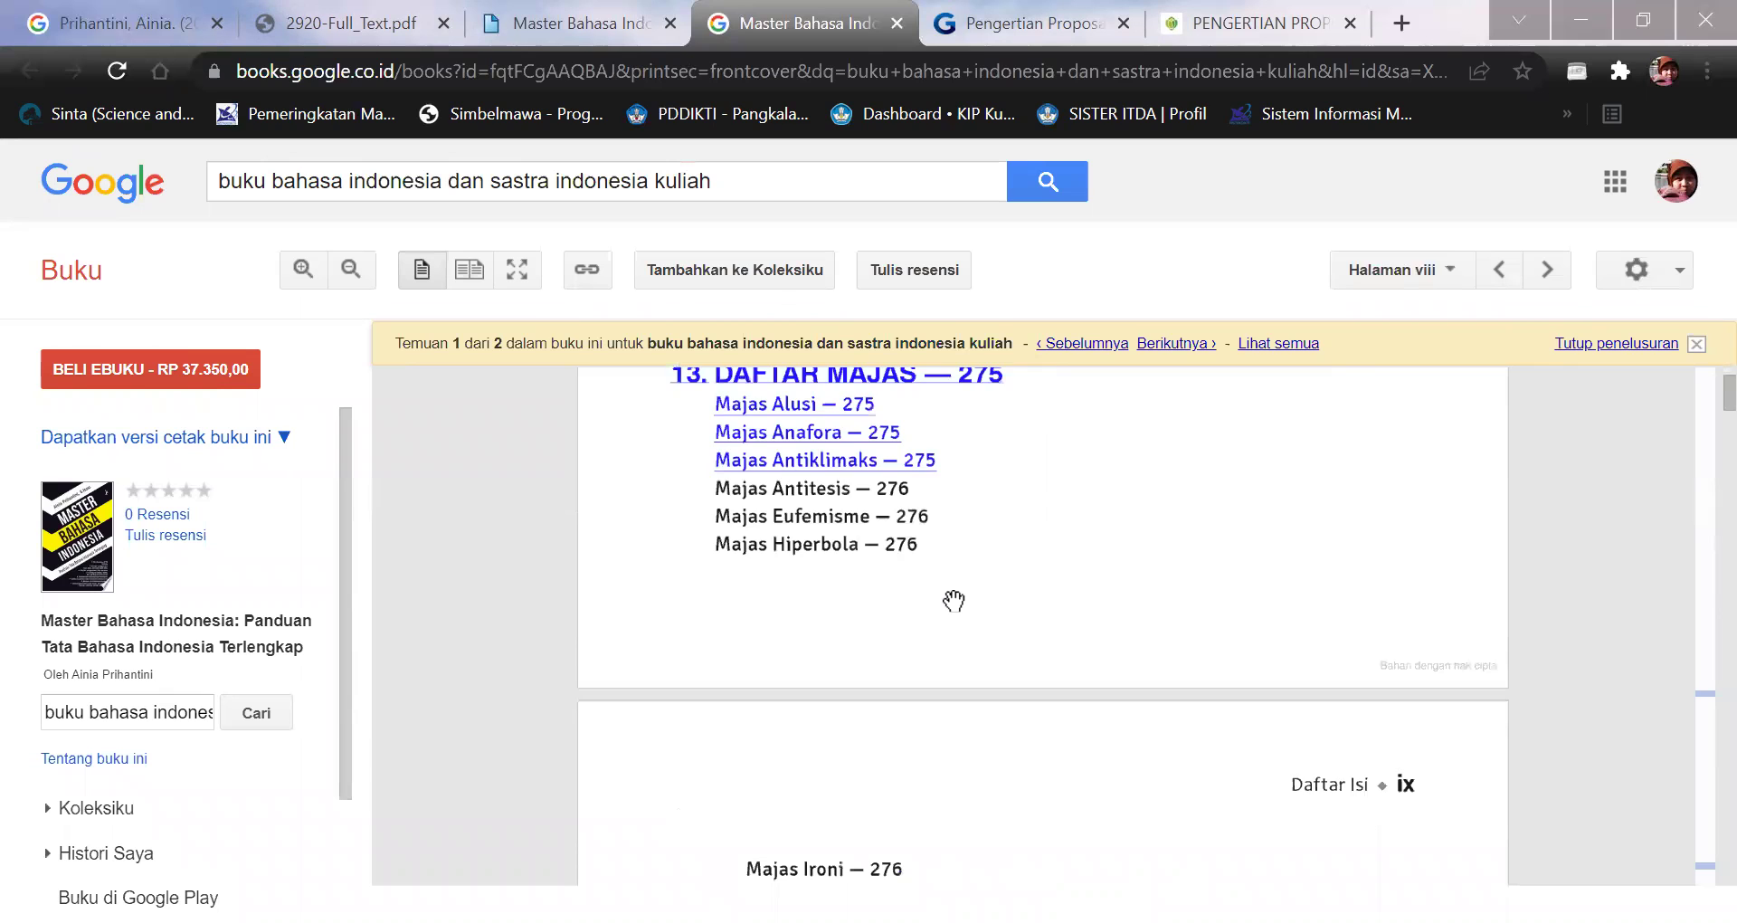
scroll(954, 600, down, 10)
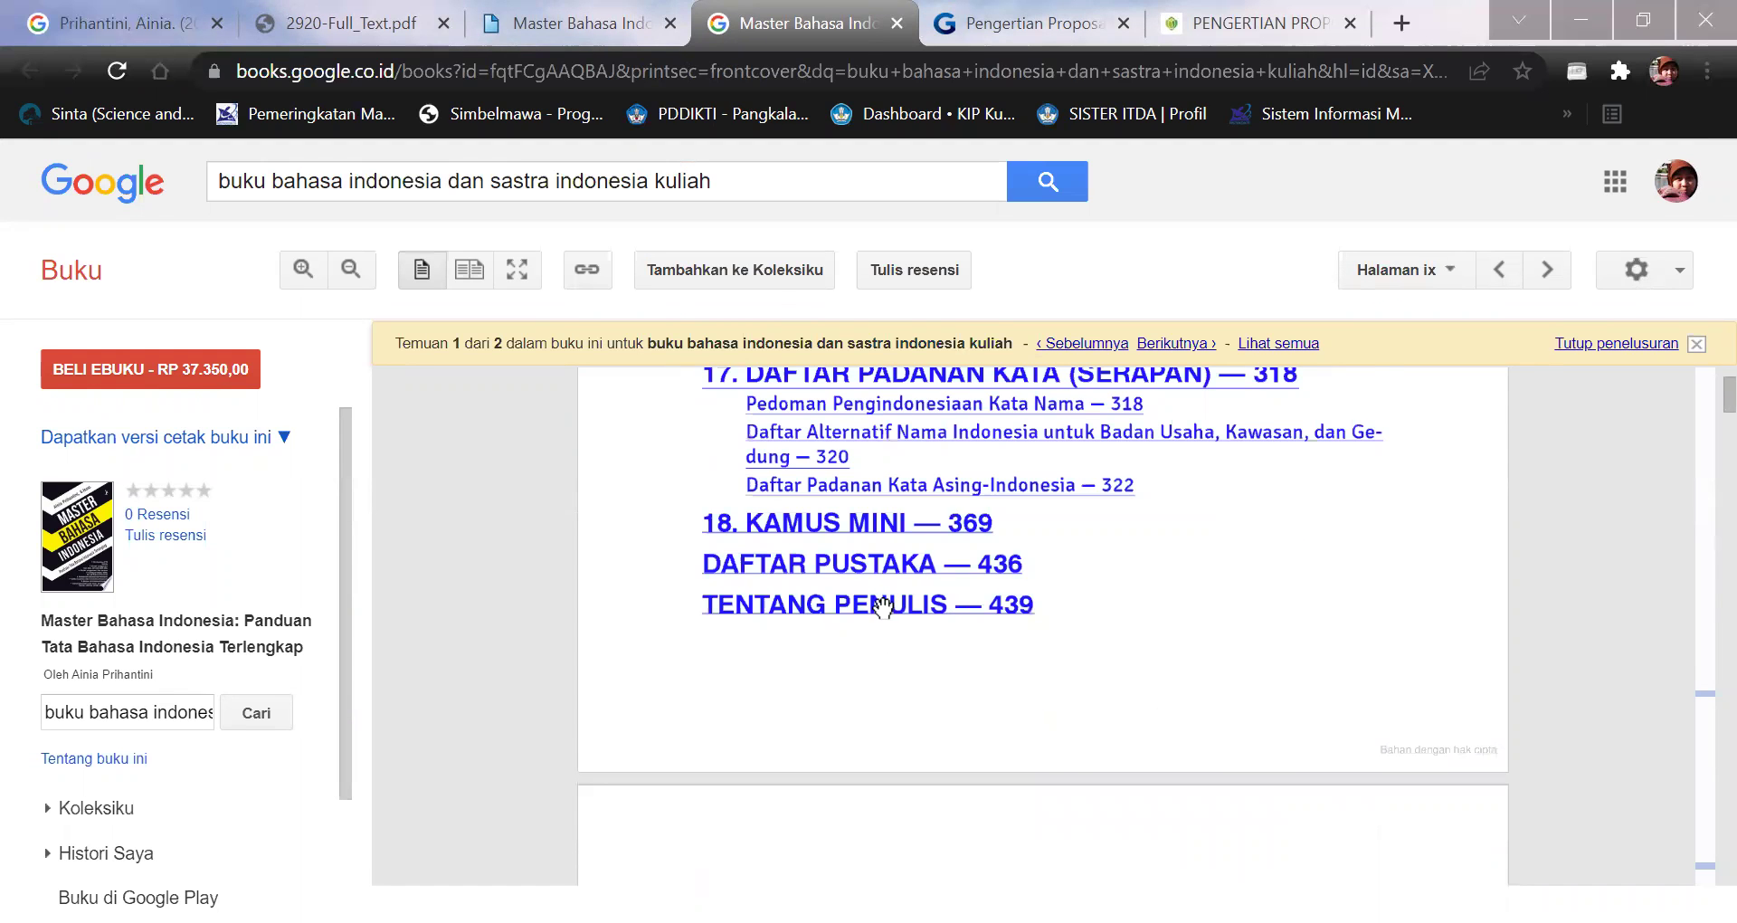
Examine the final pages of the Google Books preview, including the glossary, for the book's bibliography.
drag(1693, 385, 1693, 904)
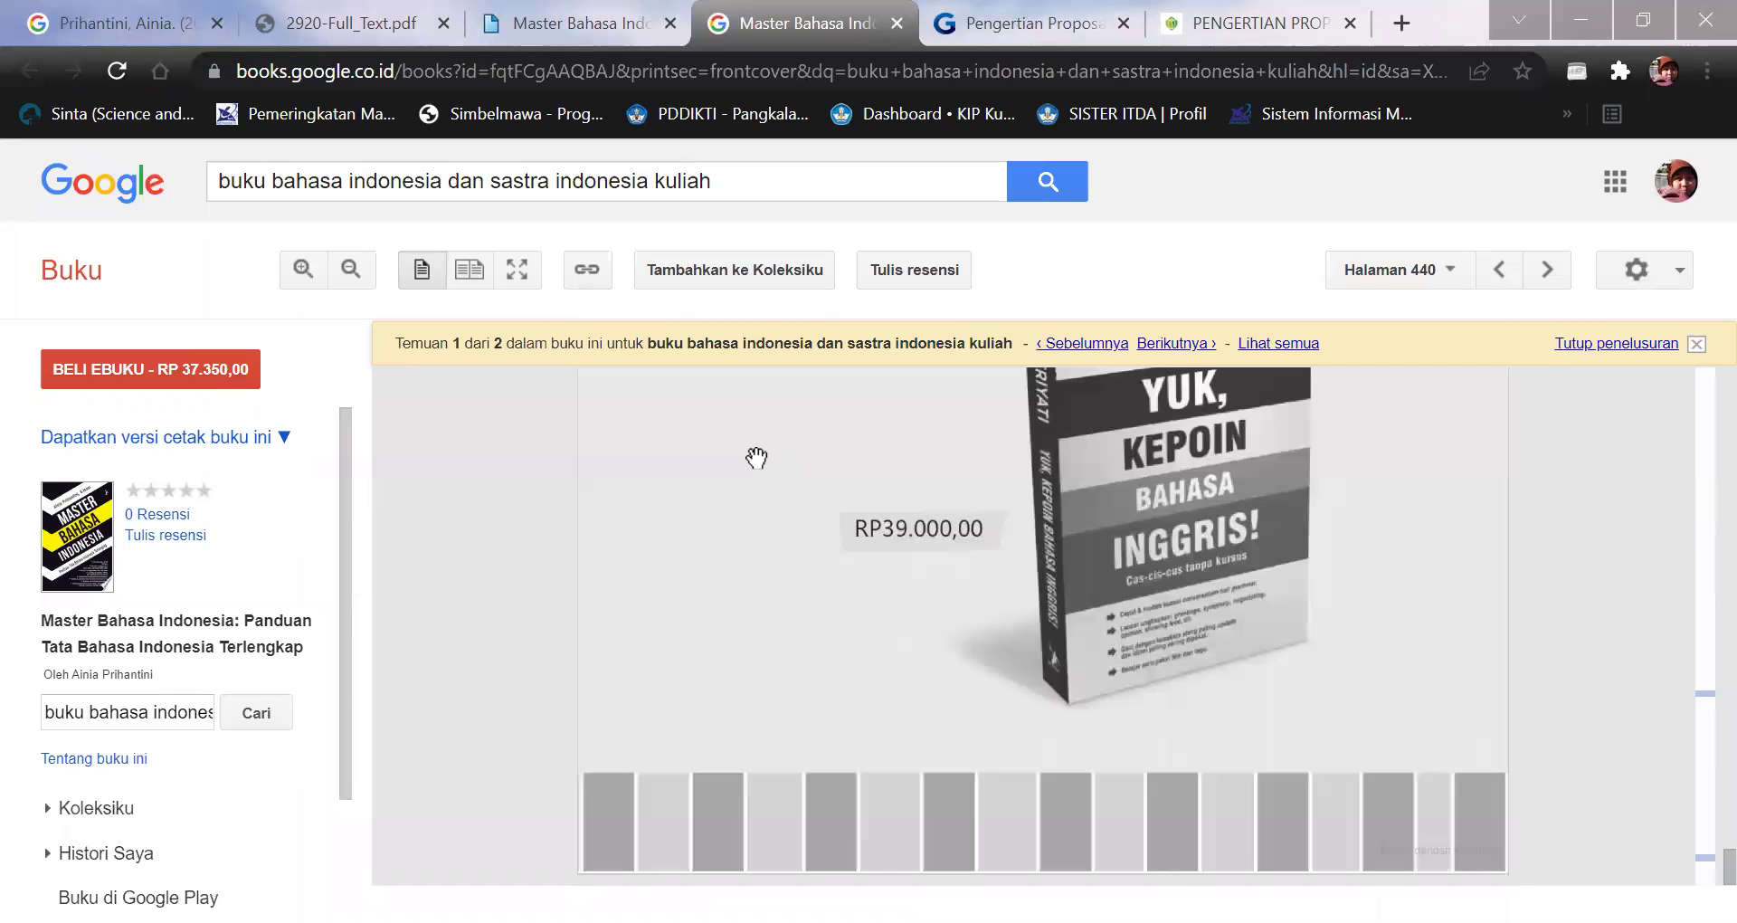
scroll(838, 599, up, 5)
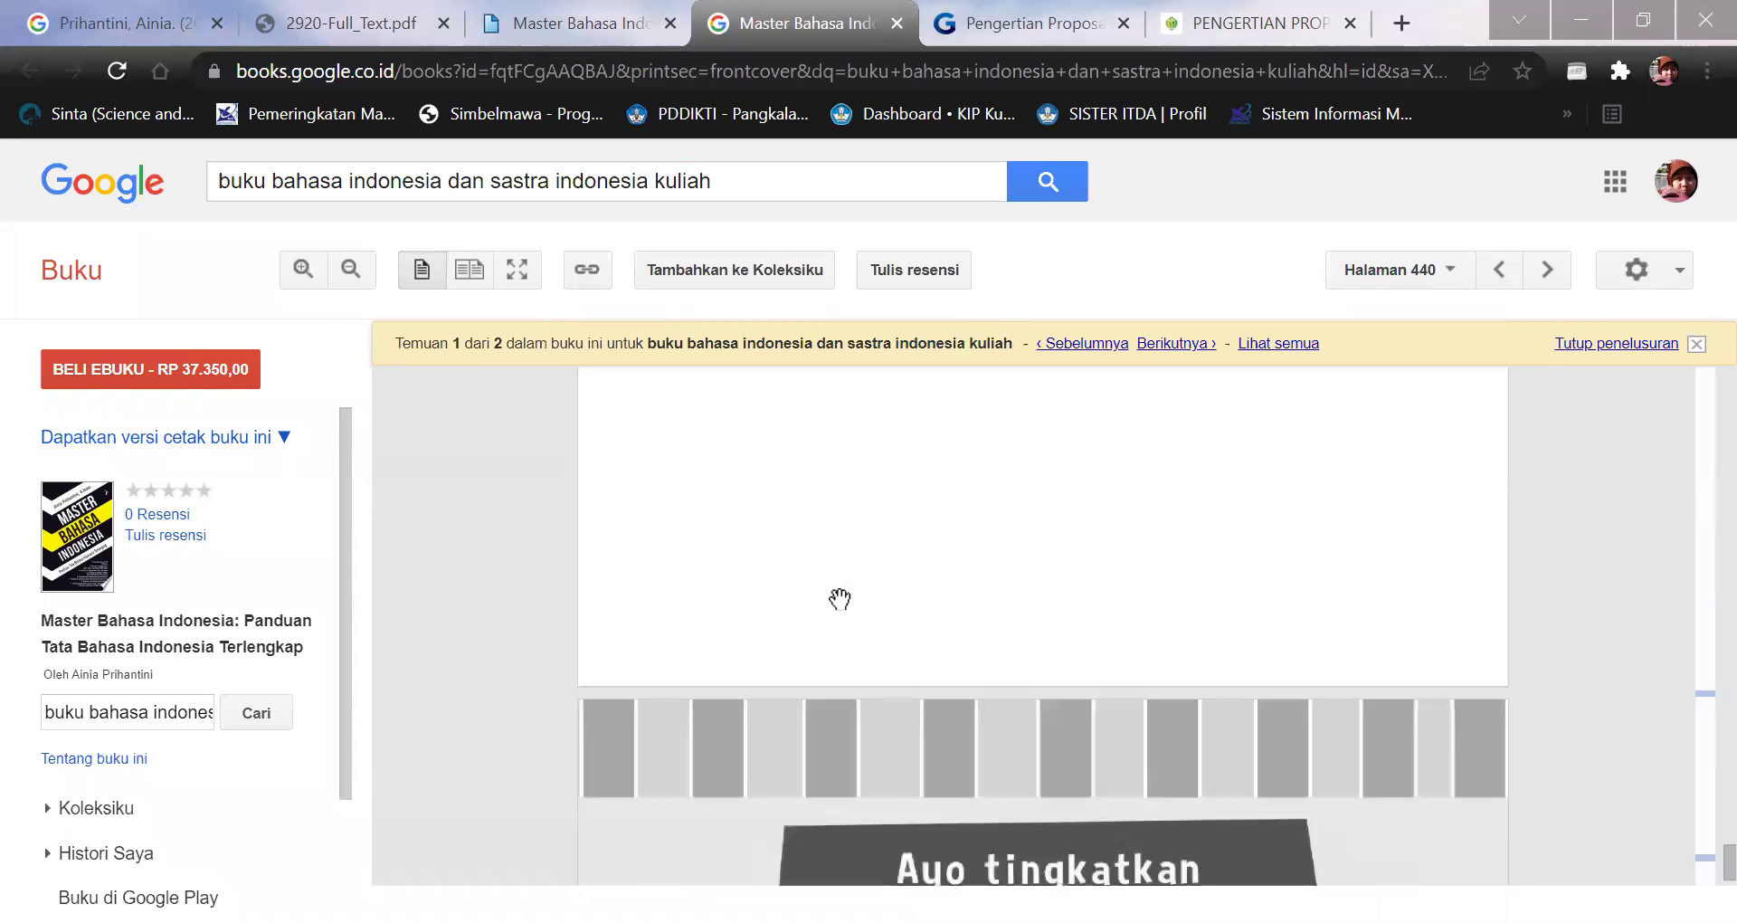
scroll(839, 599, up, 4)
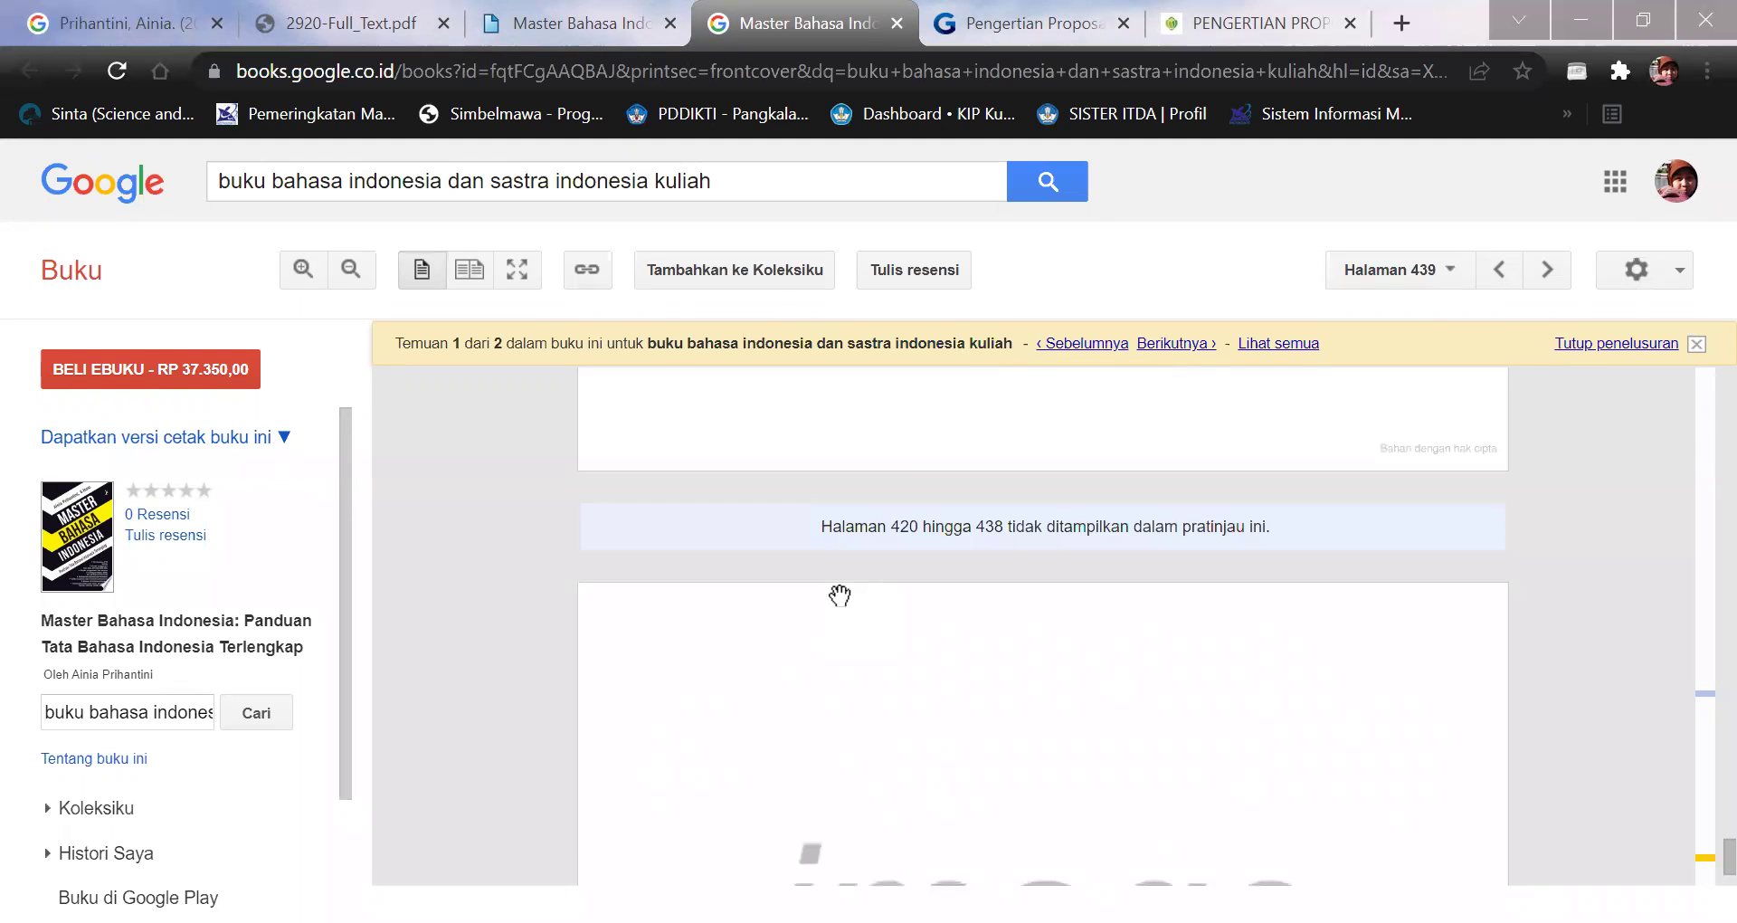
scroll(837, 599, up, 5)
scroll(838, 597, down, 6)
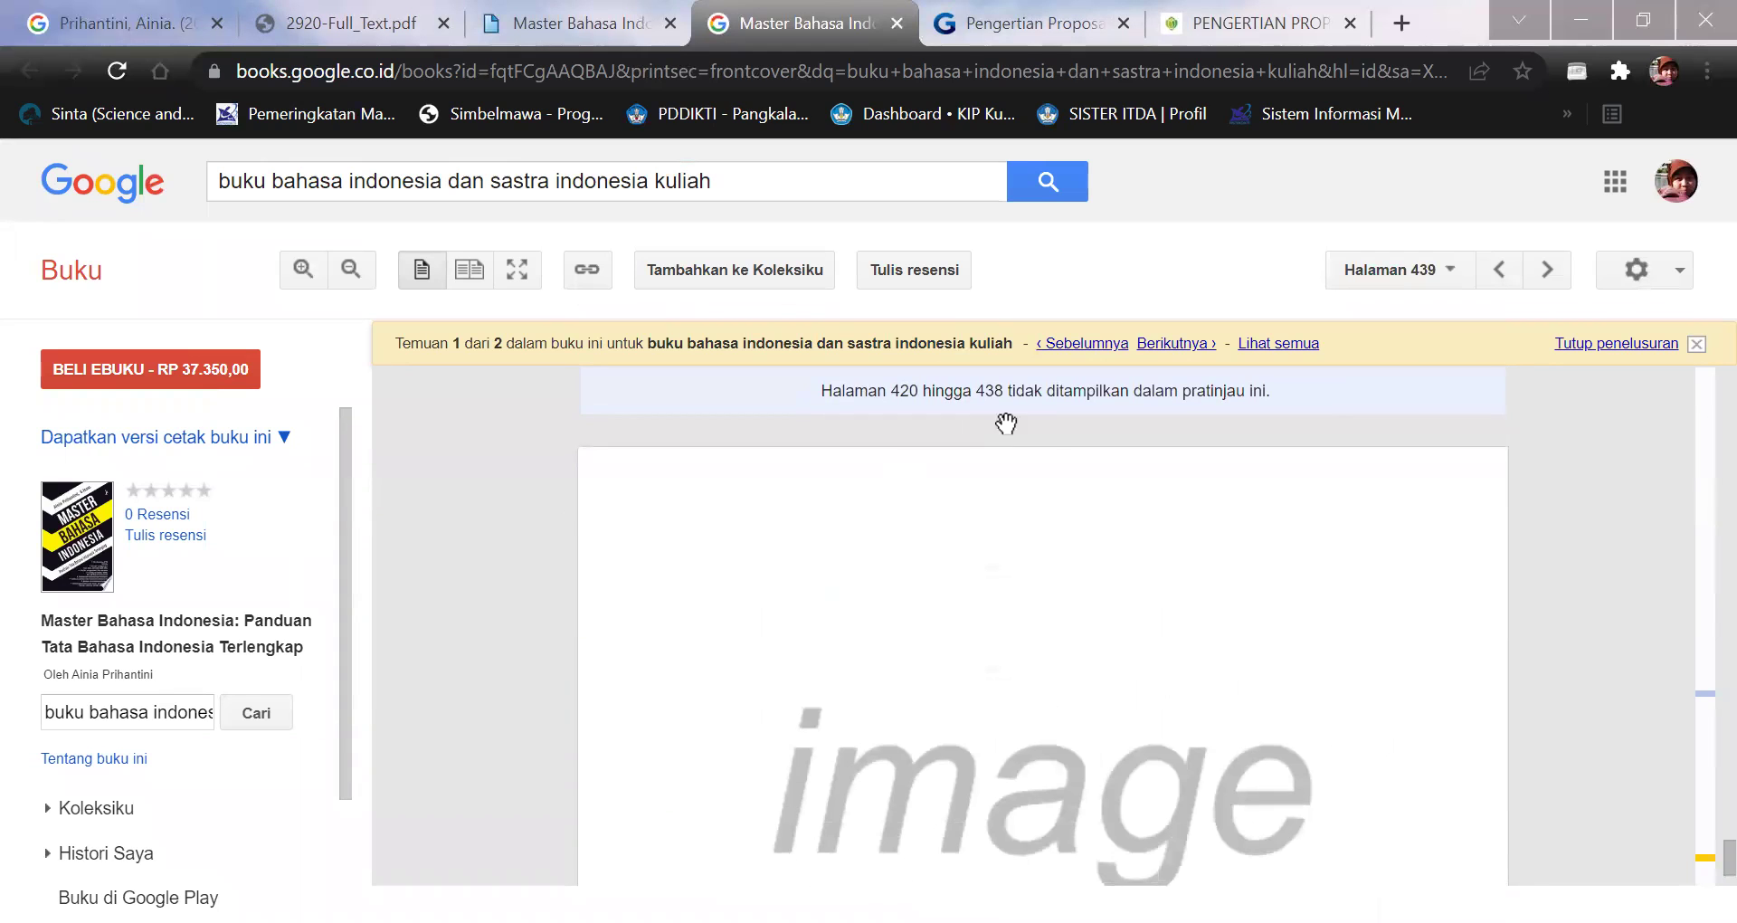
scroll(1067, 508, up, 10)
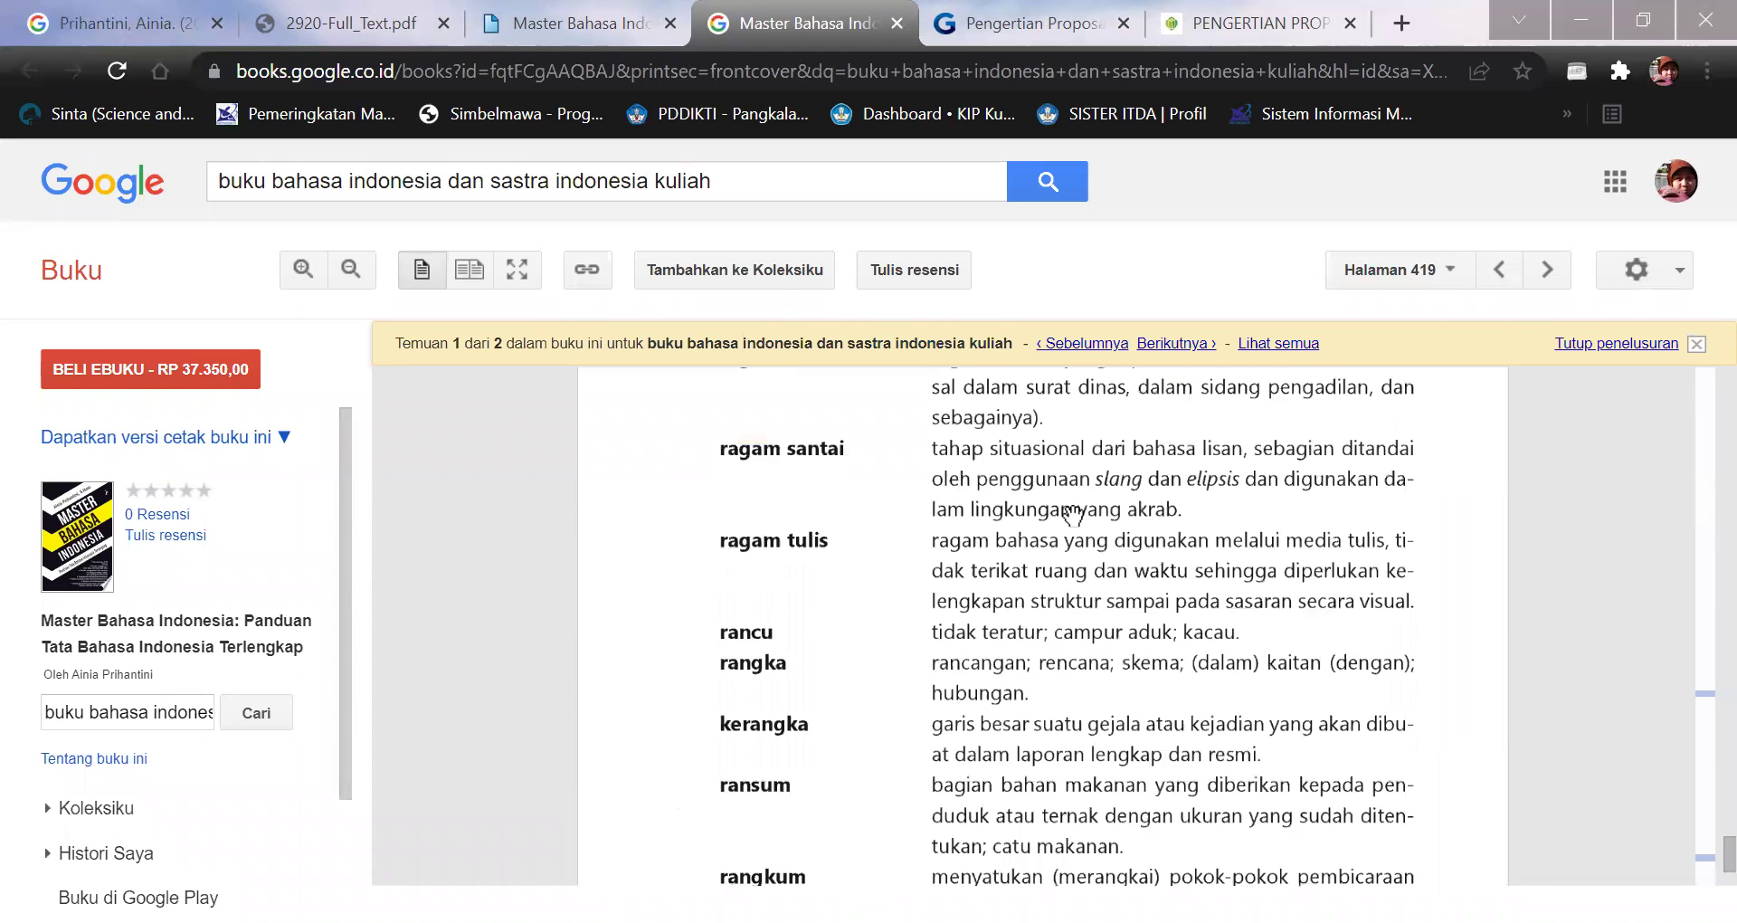
scroll(1073, 513, up, 3)
scroll(1073, 515, down, 10)
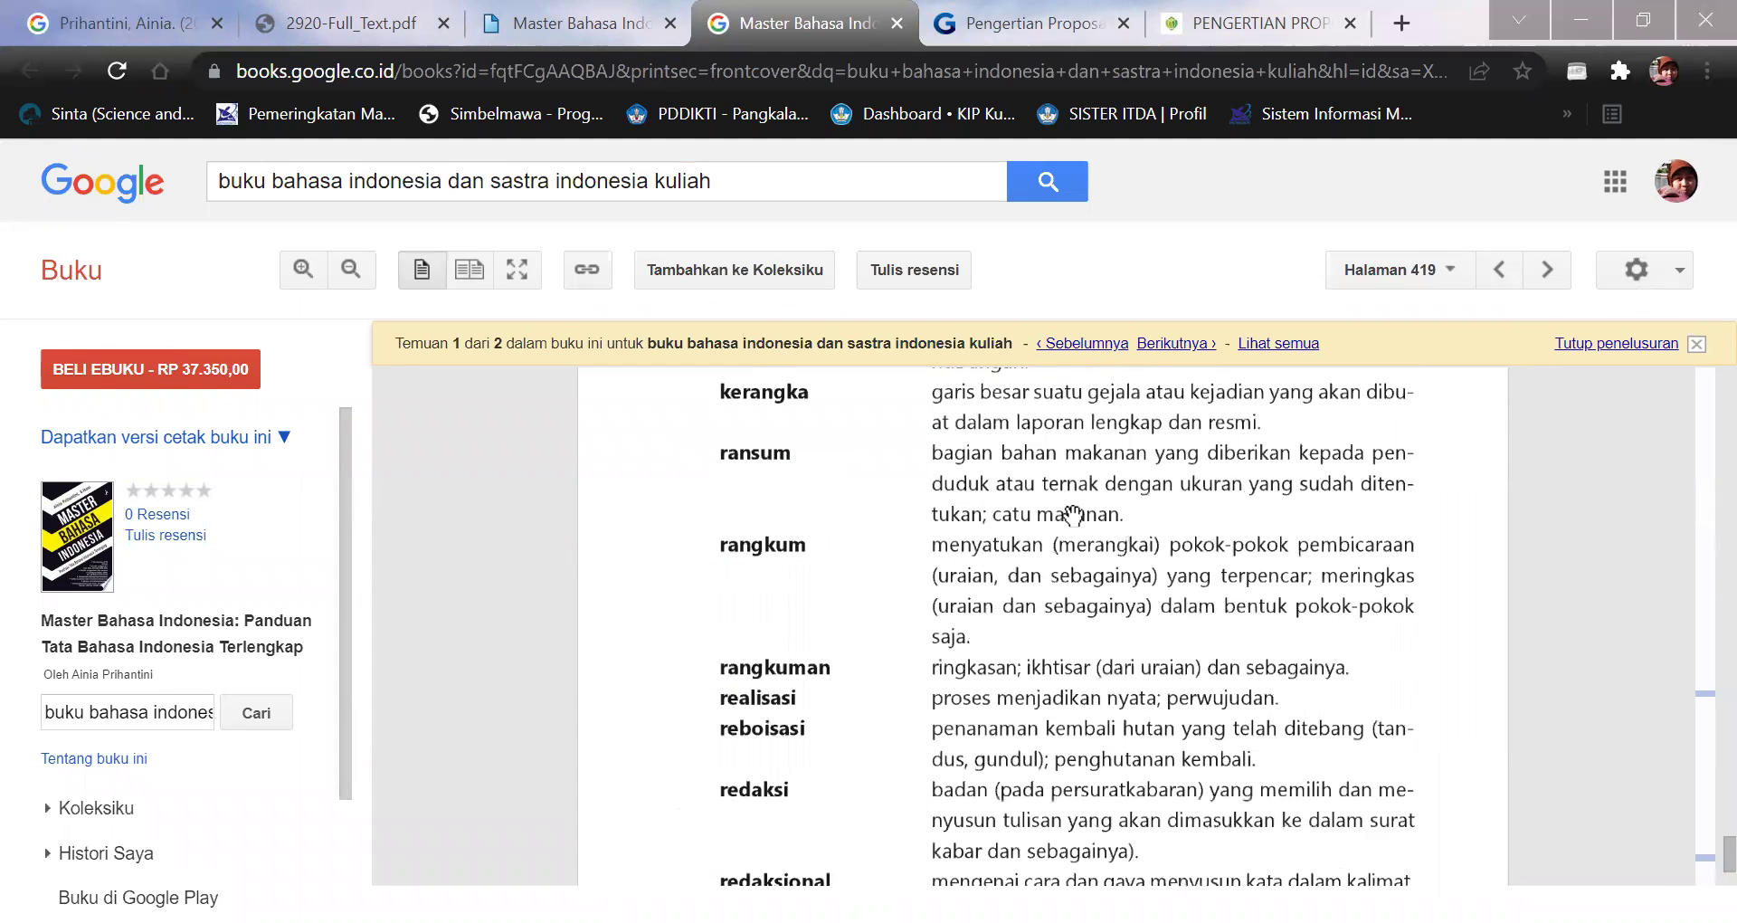
scroll(1076, 539, up, 3)
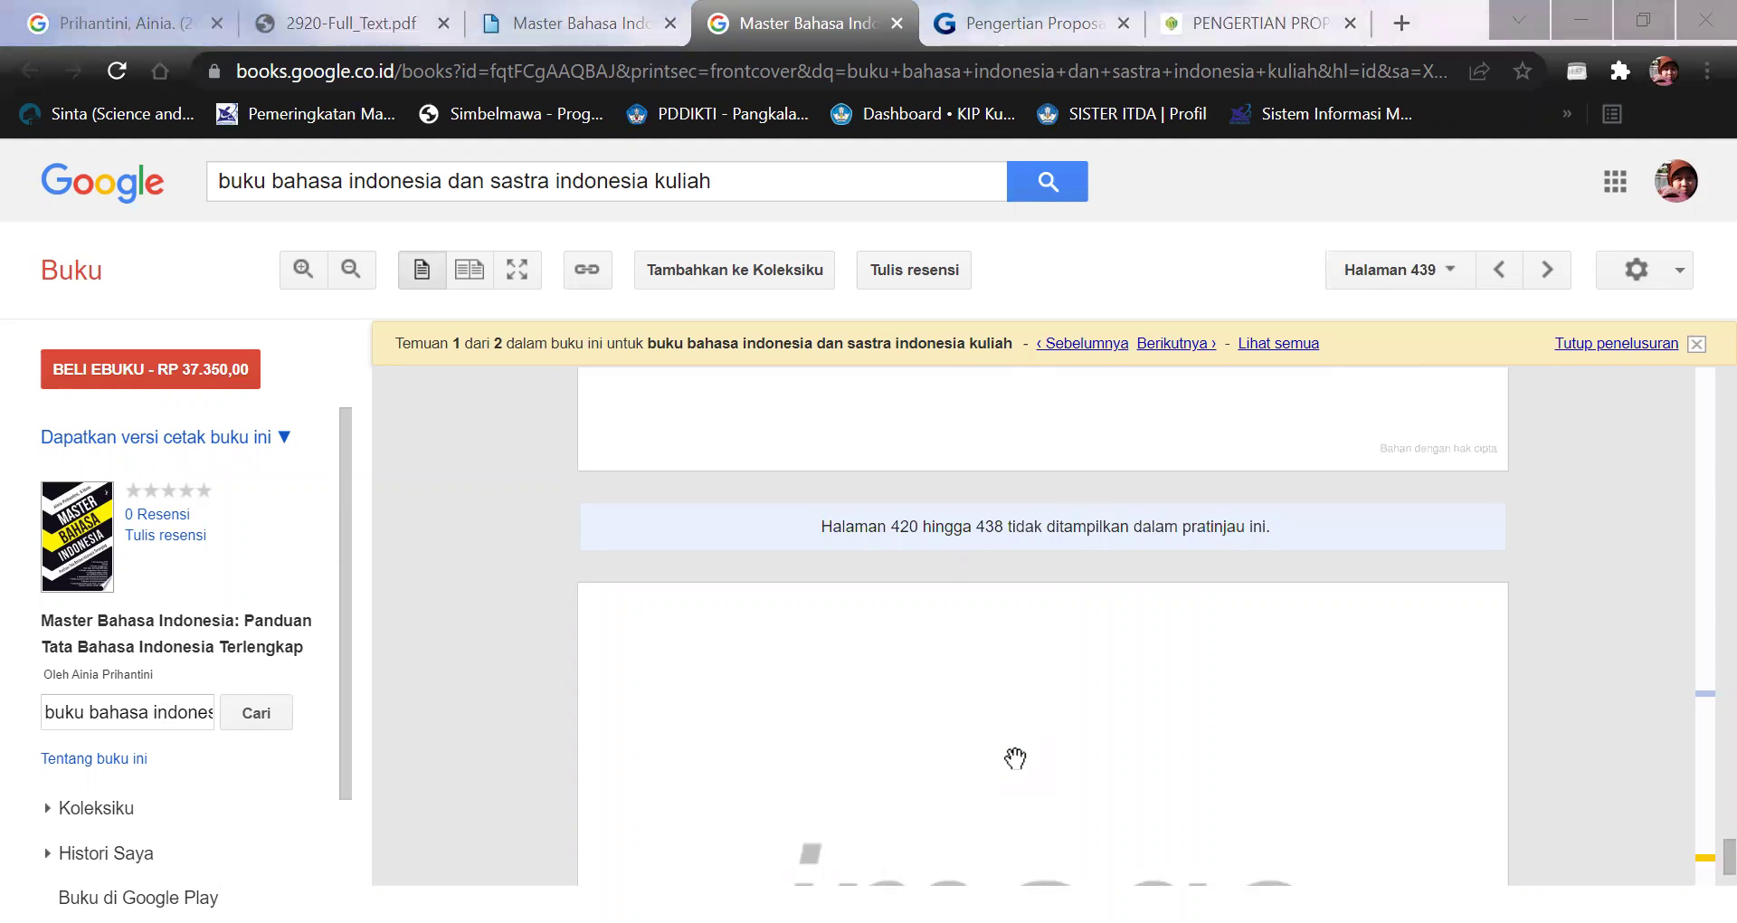
Switch to Mendeley and set the pages of the new book record to 439.
key(alt+Tab)
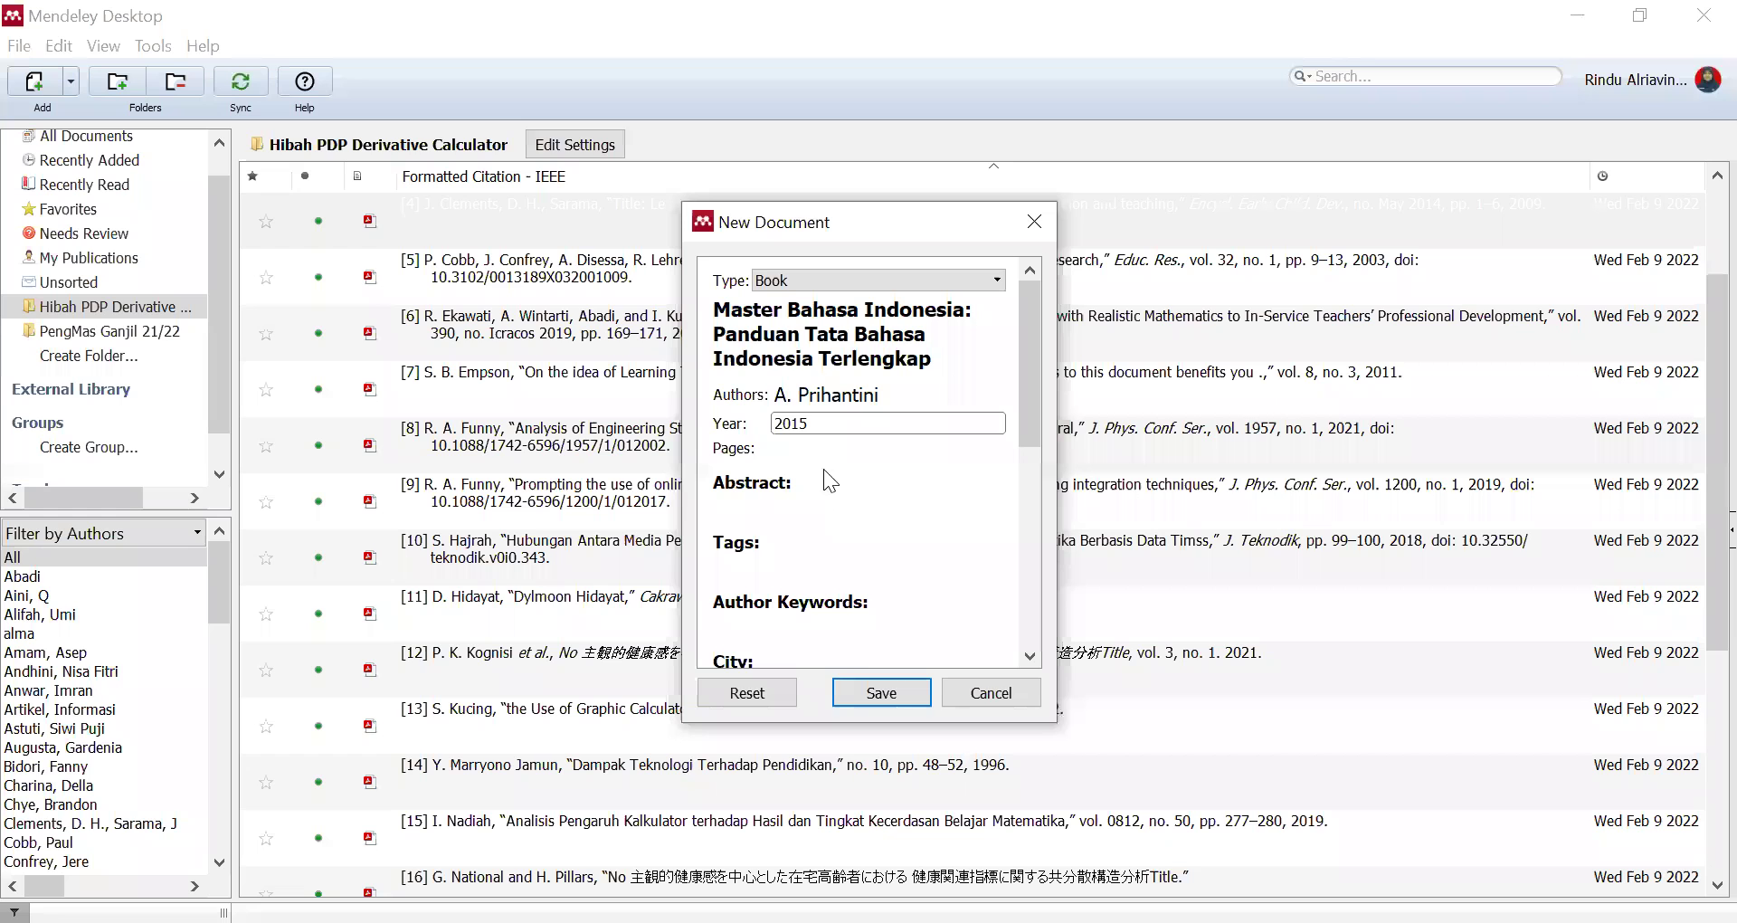
click(825, 450)
text(43)
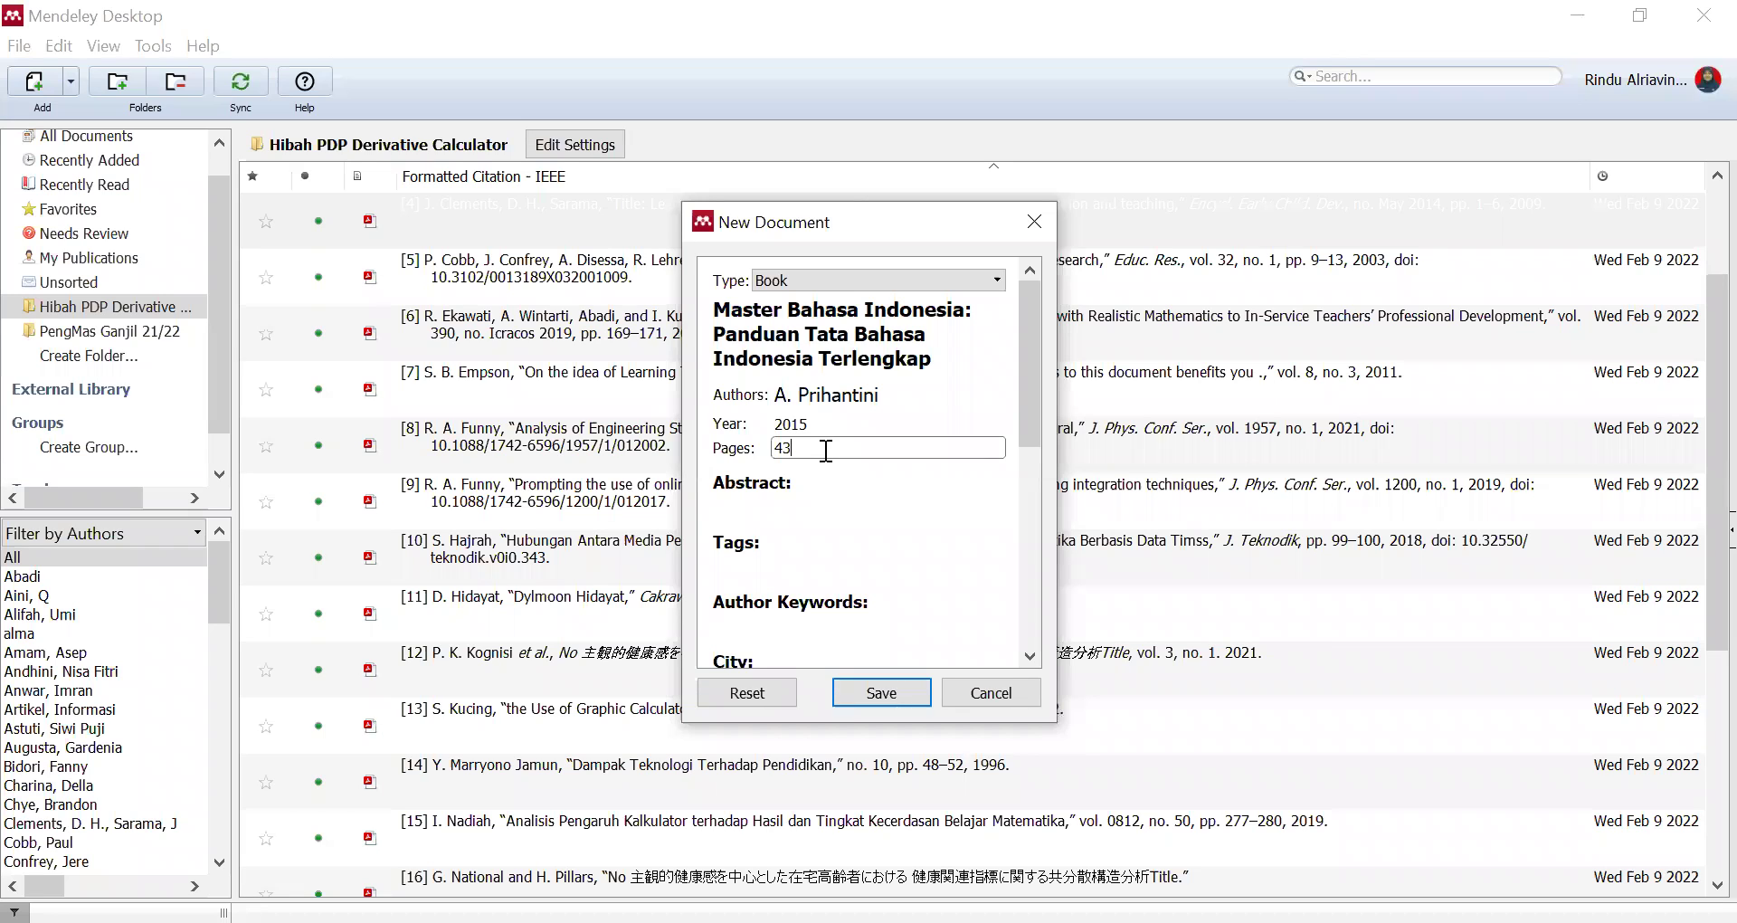
text(9)
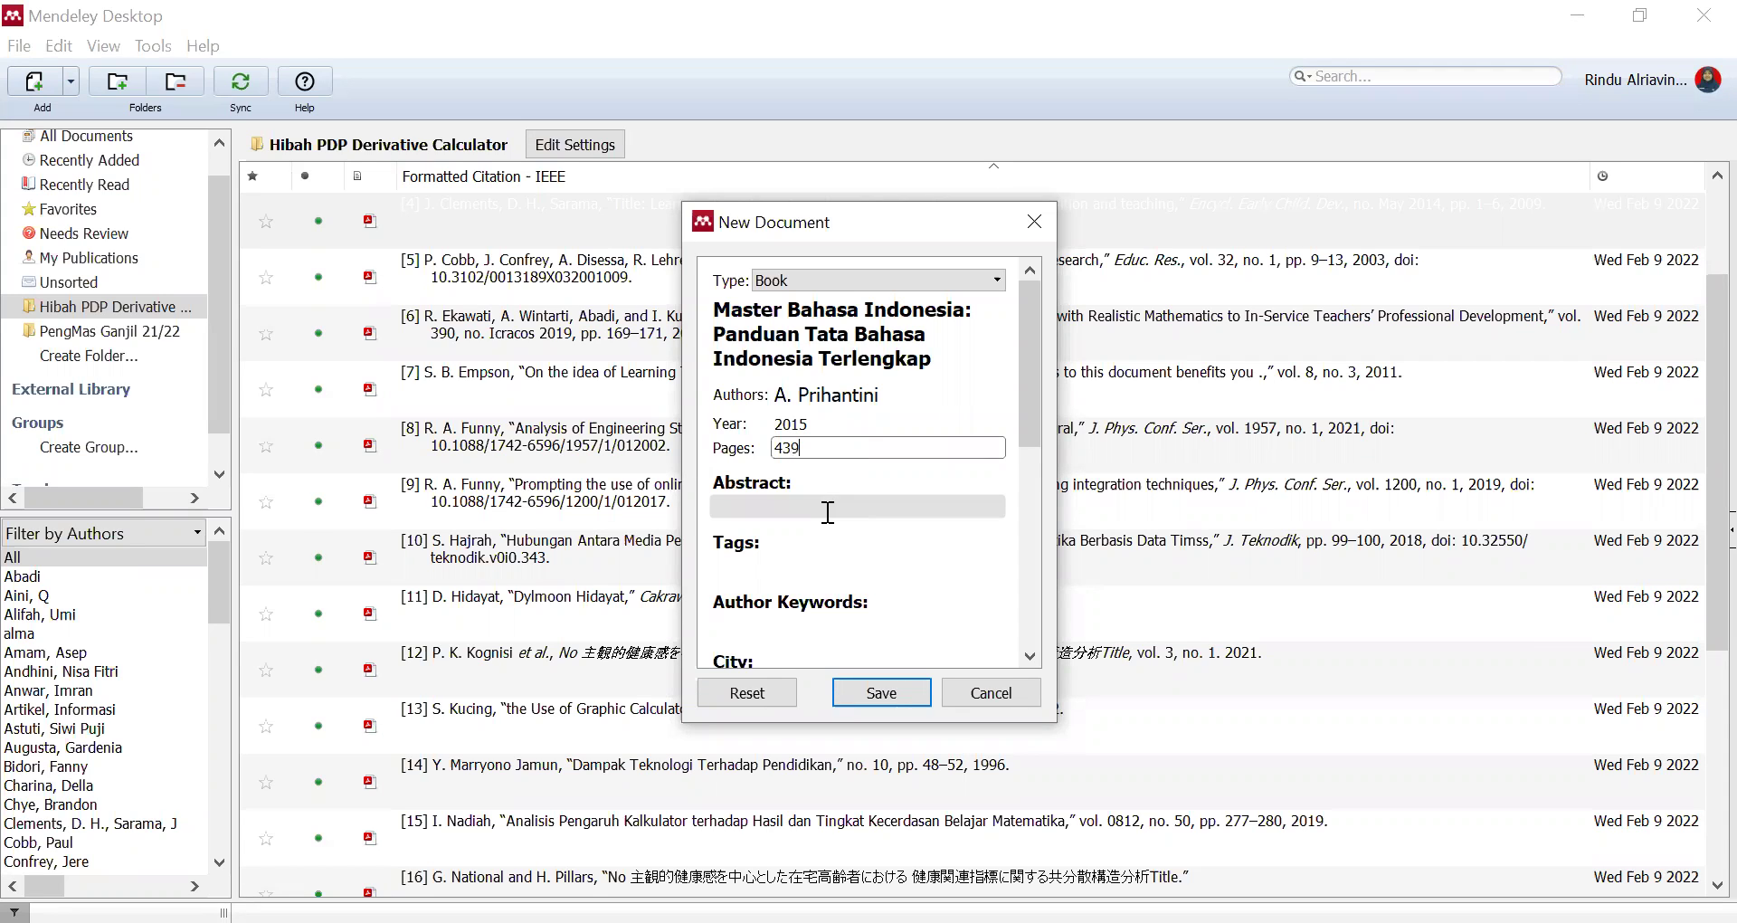
Check the remaining fields of the new book record, switch to Google Books, and consult the imprint page for the publisher.
scroll(823, 520, down, 3)
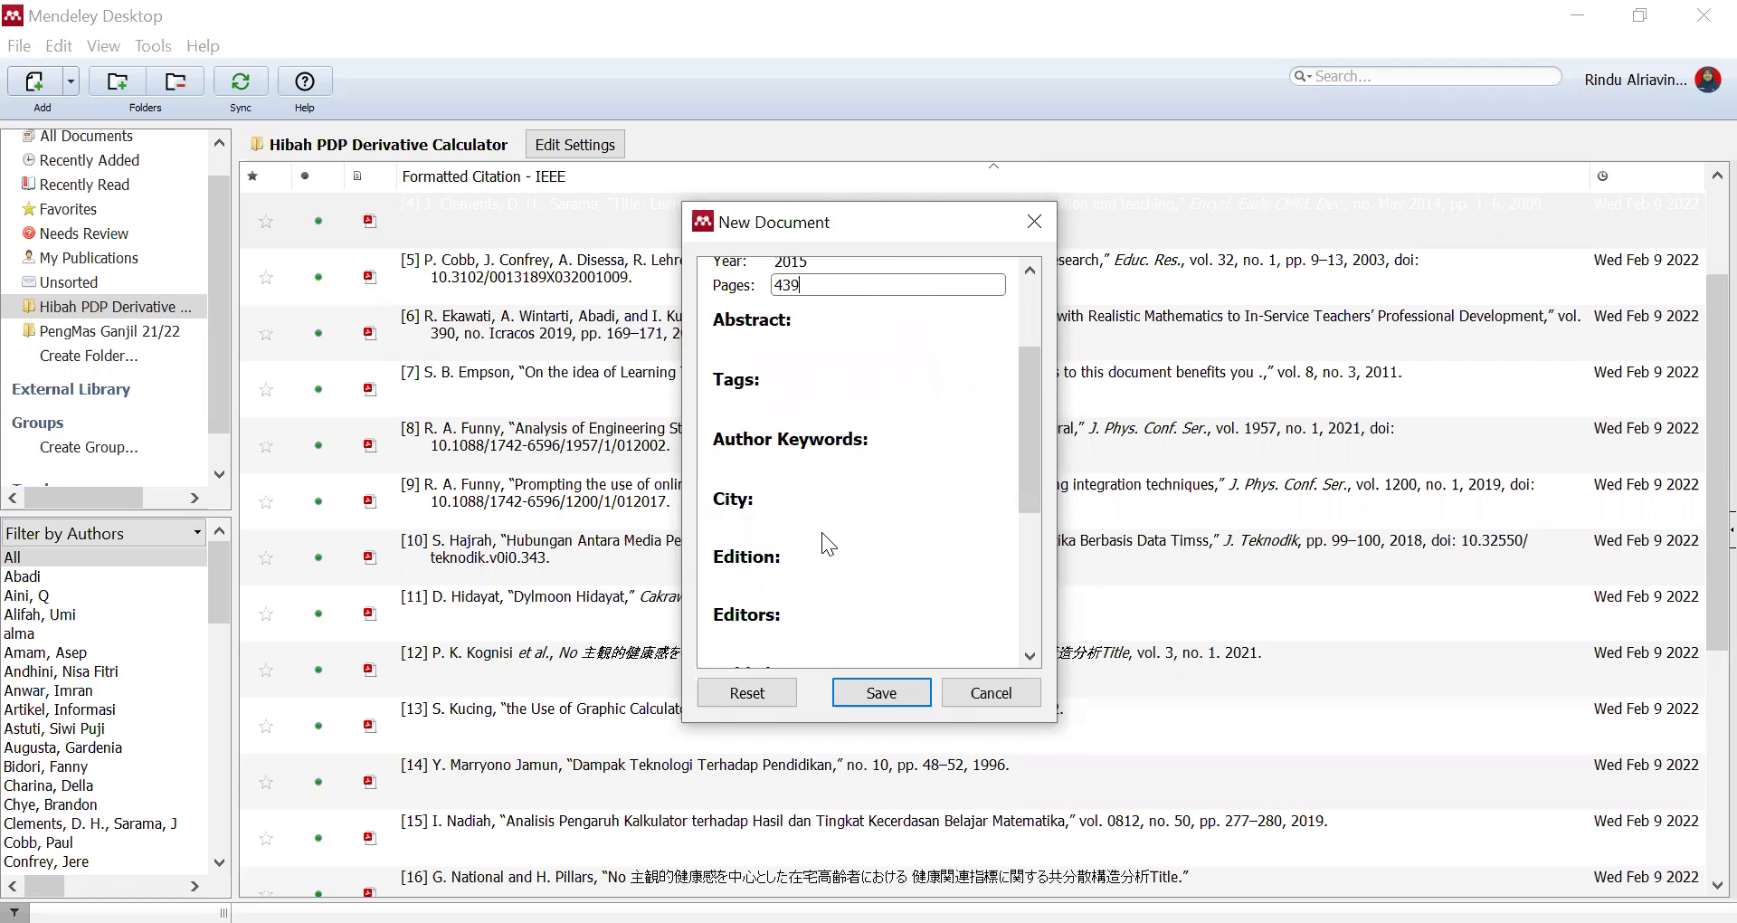
scroll(821, 532, down, 2)
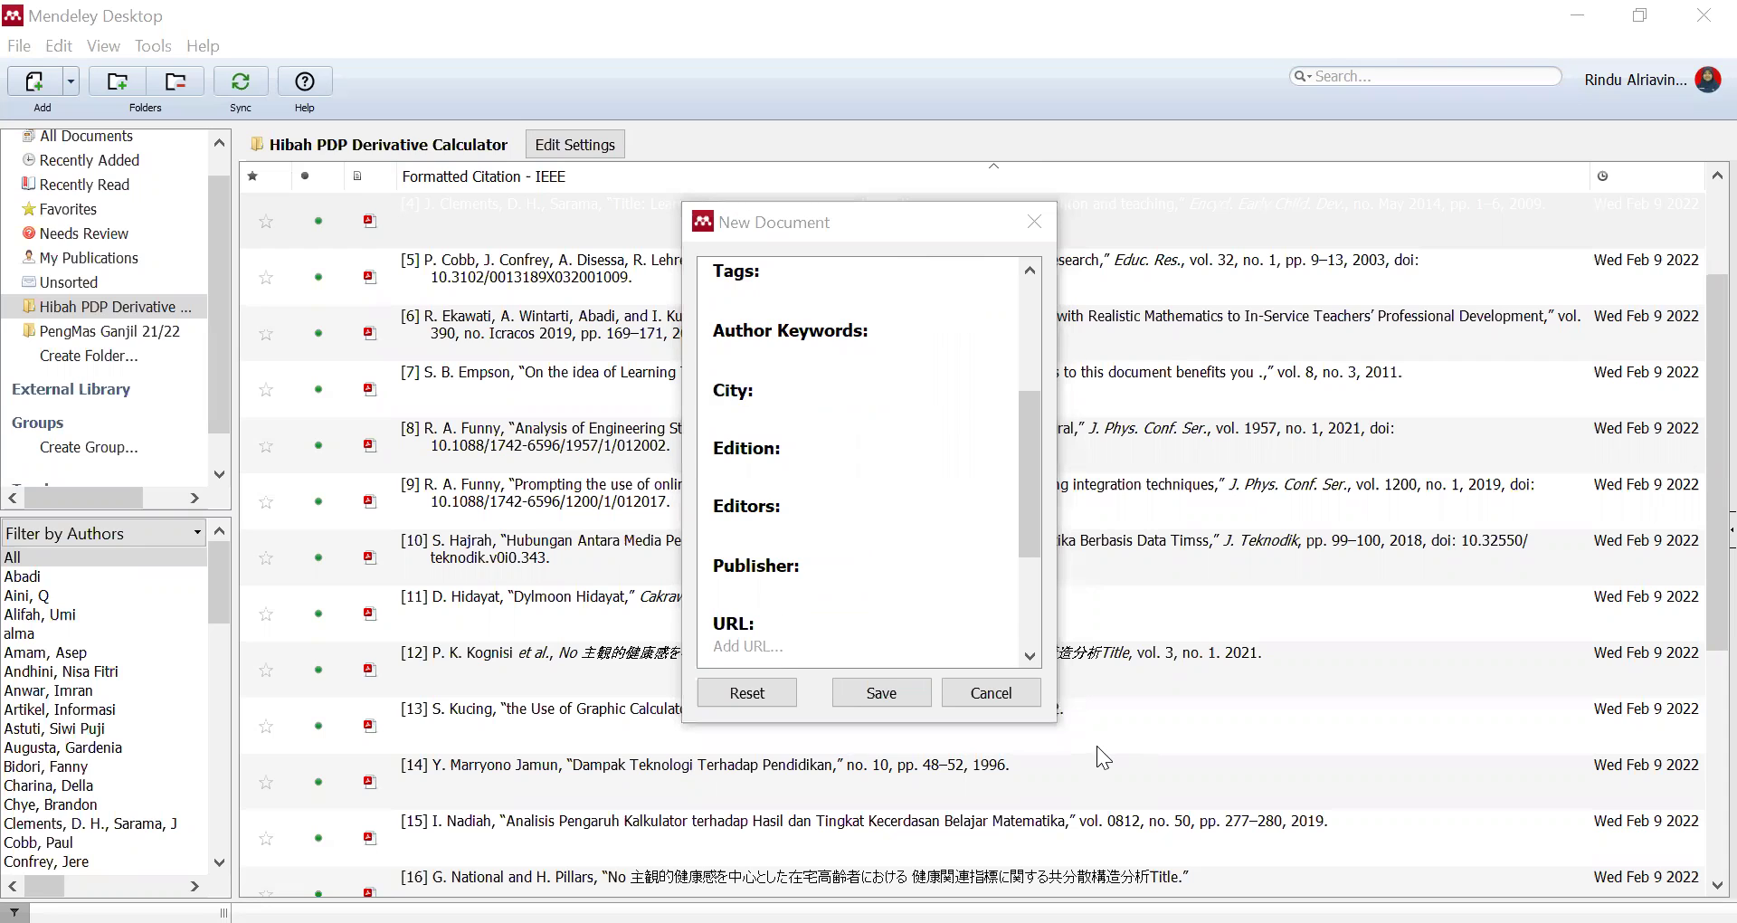
key(alt+Tab)
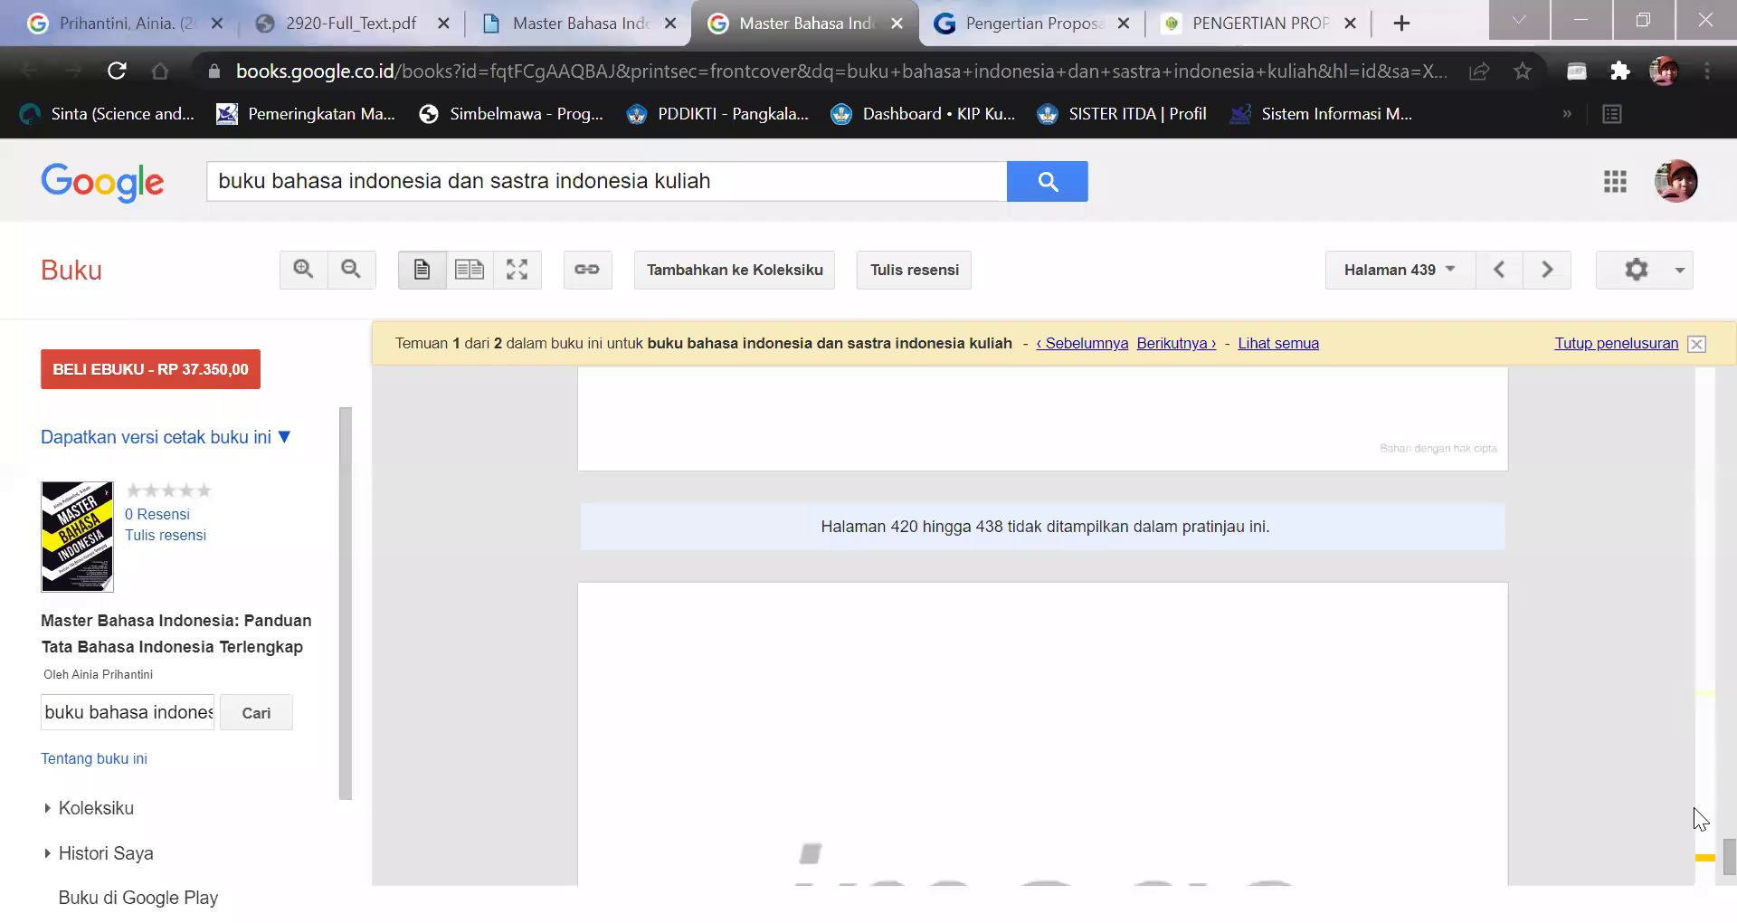
drag(1728, 855, 1706, 346)
scroll(970, 560, down, 10)
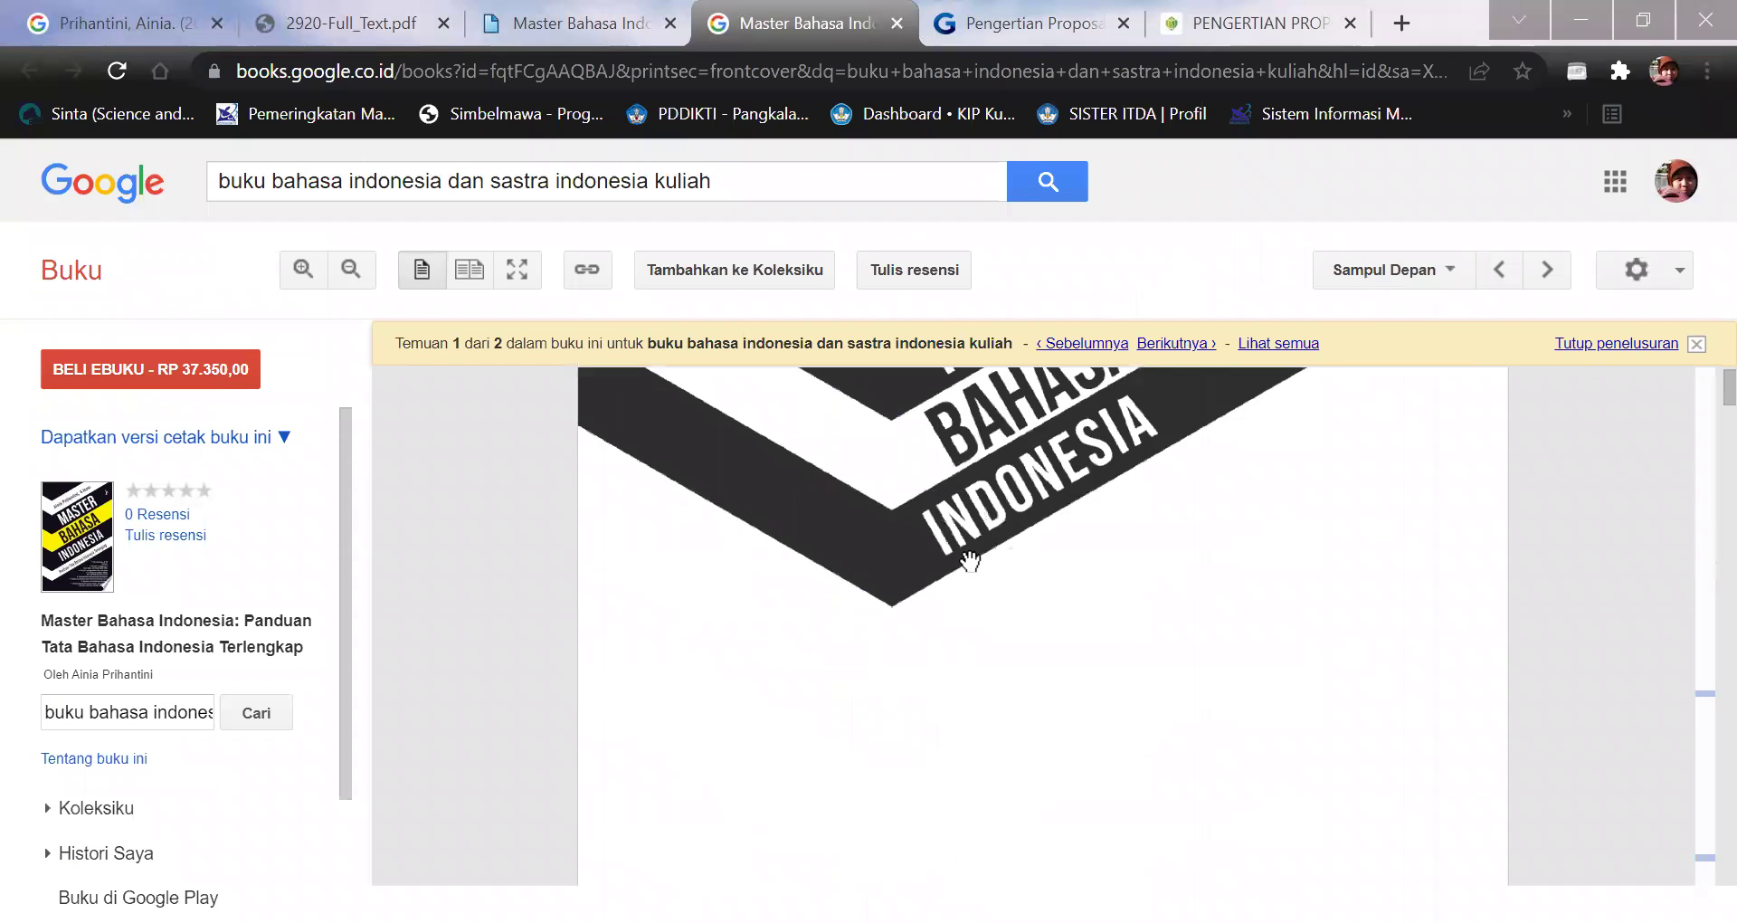
scroll(970, 560, down, 5)
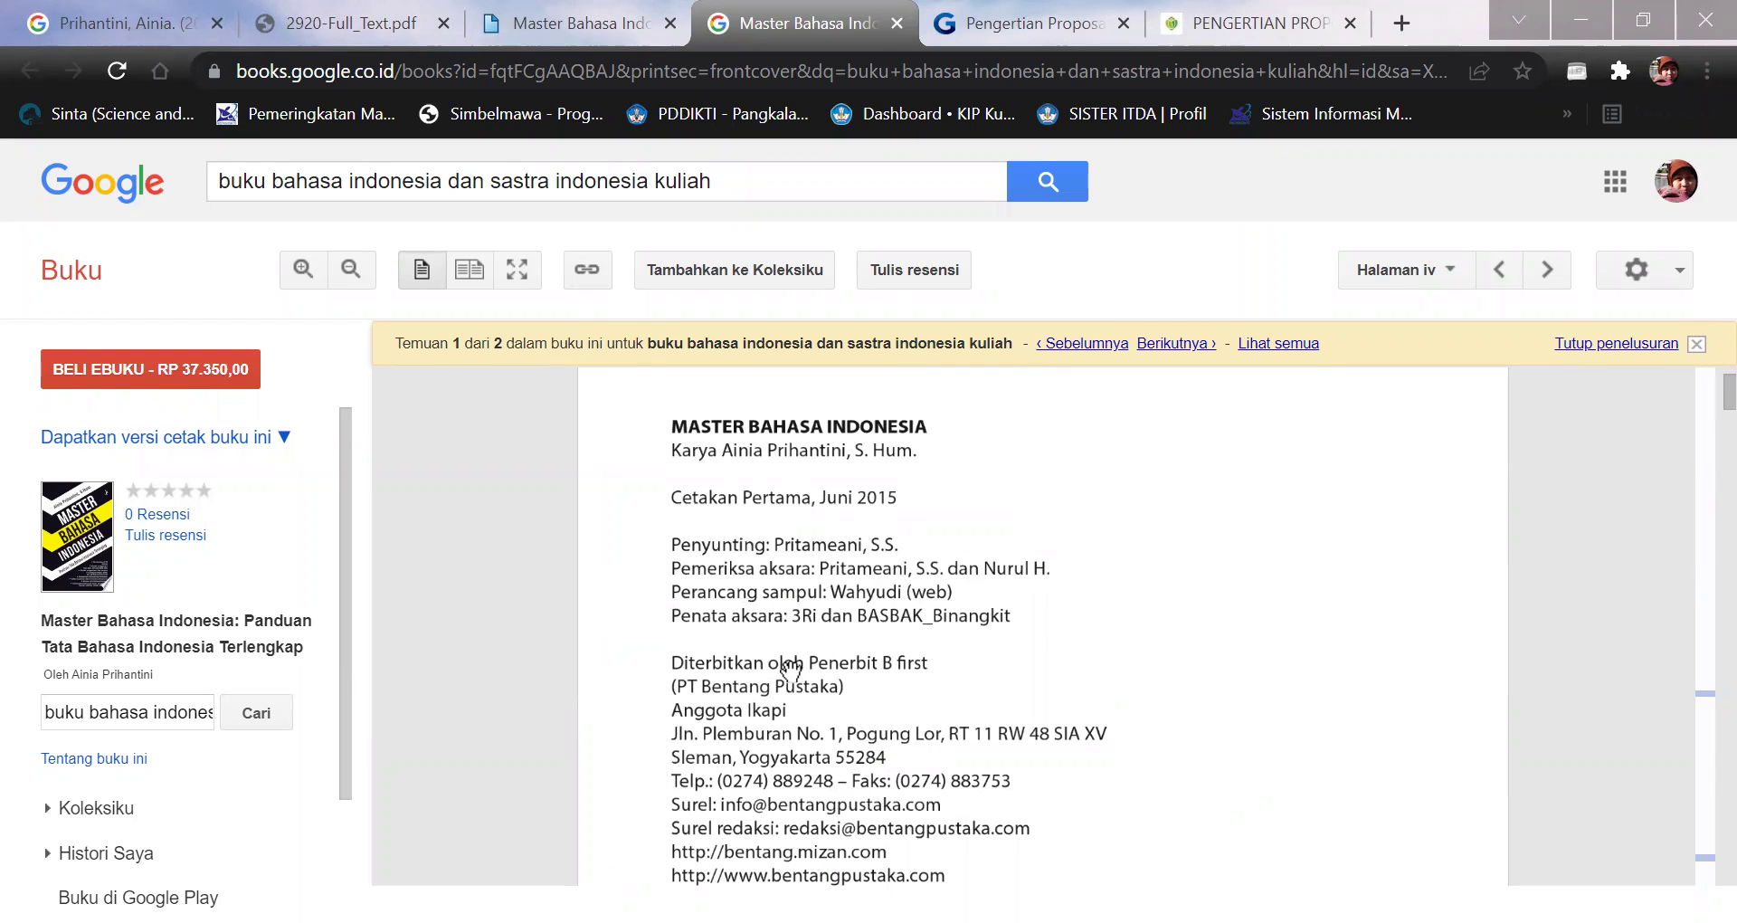
scroll(787, 674, down, 1)
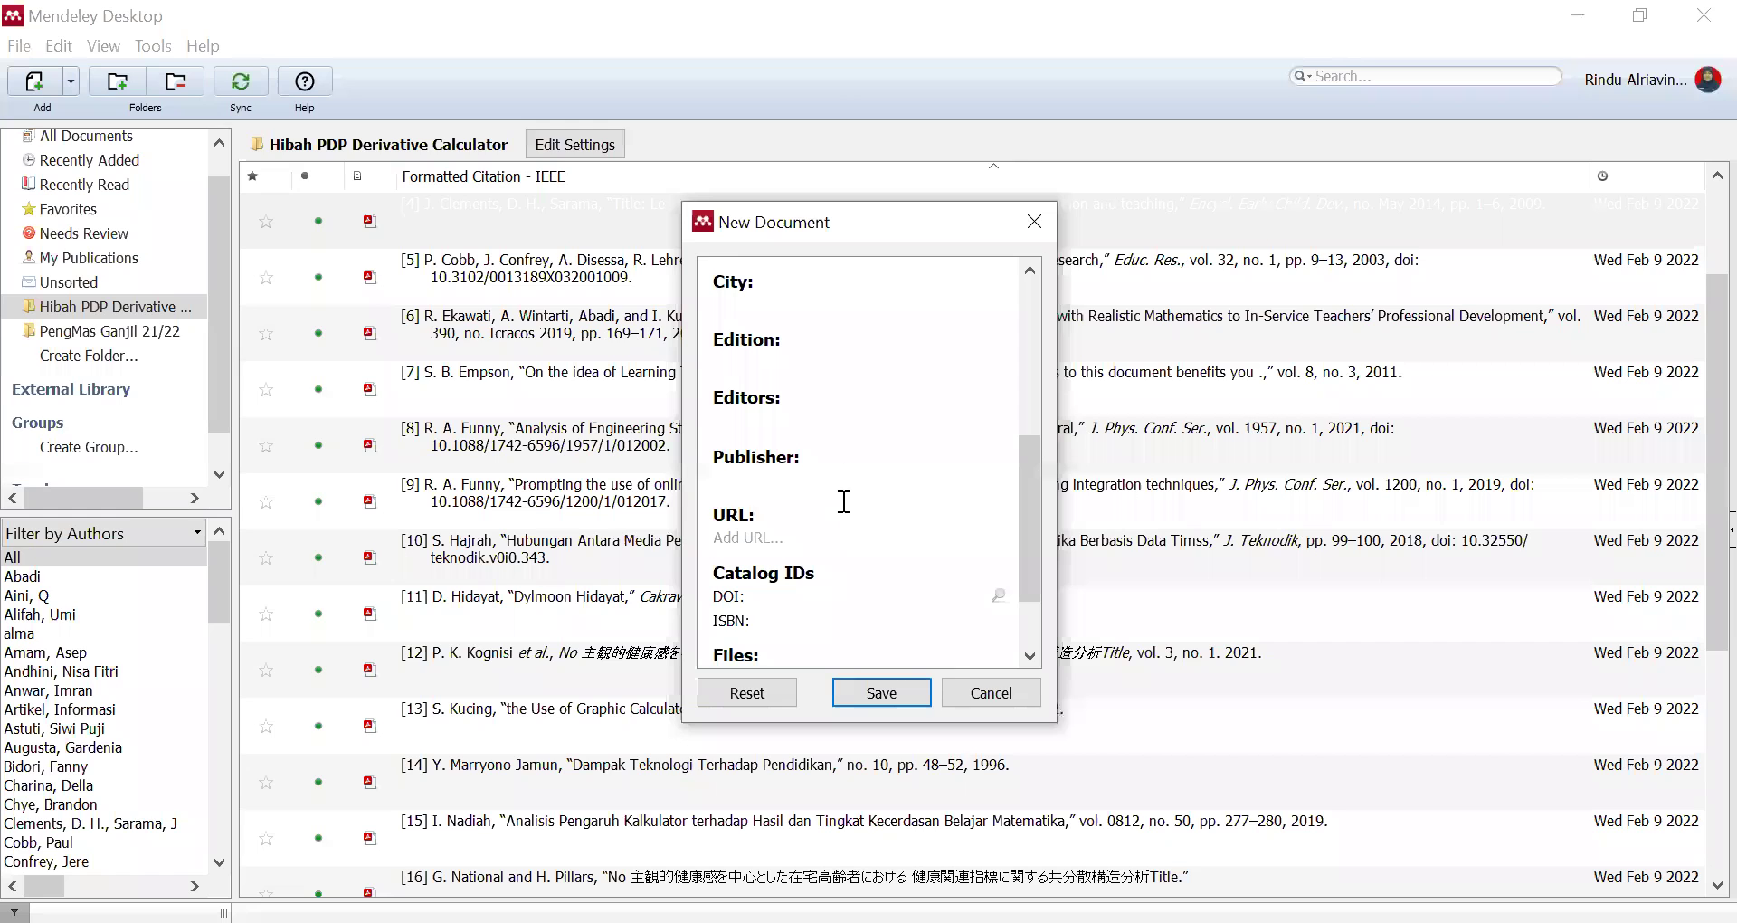
Enter "Penerbit B First (CV Bintang Pustaka)" as the publisher in the Mendeley book record.
click(848, 470)
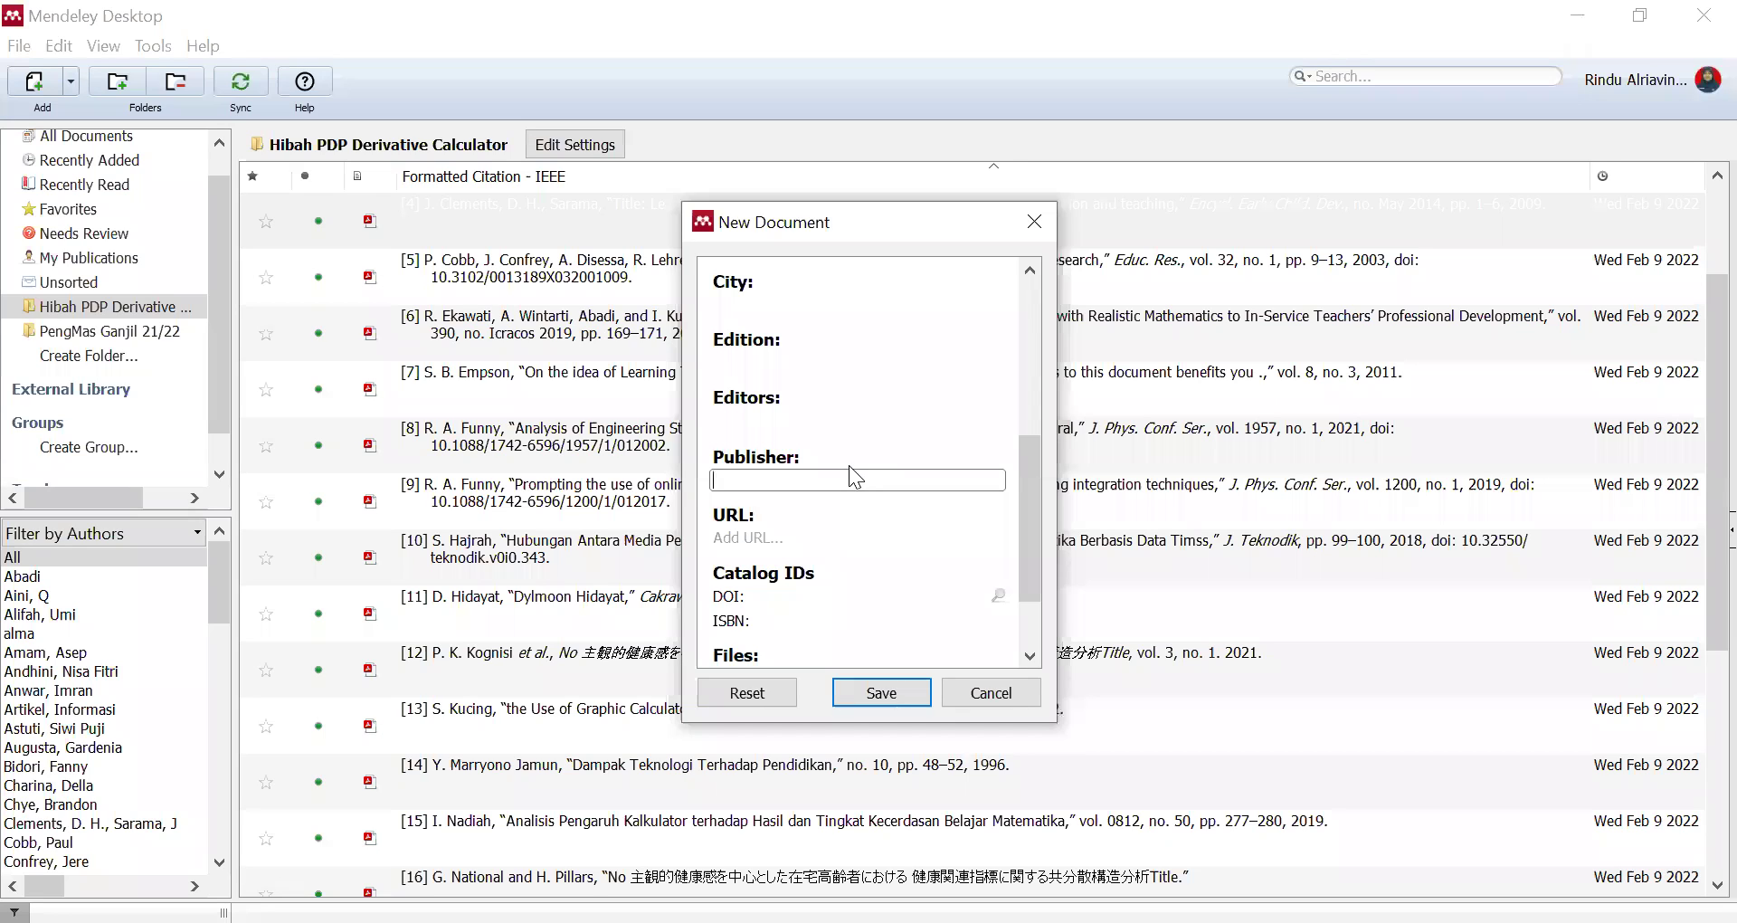
text(Penerbit B First (CV Bintang P)
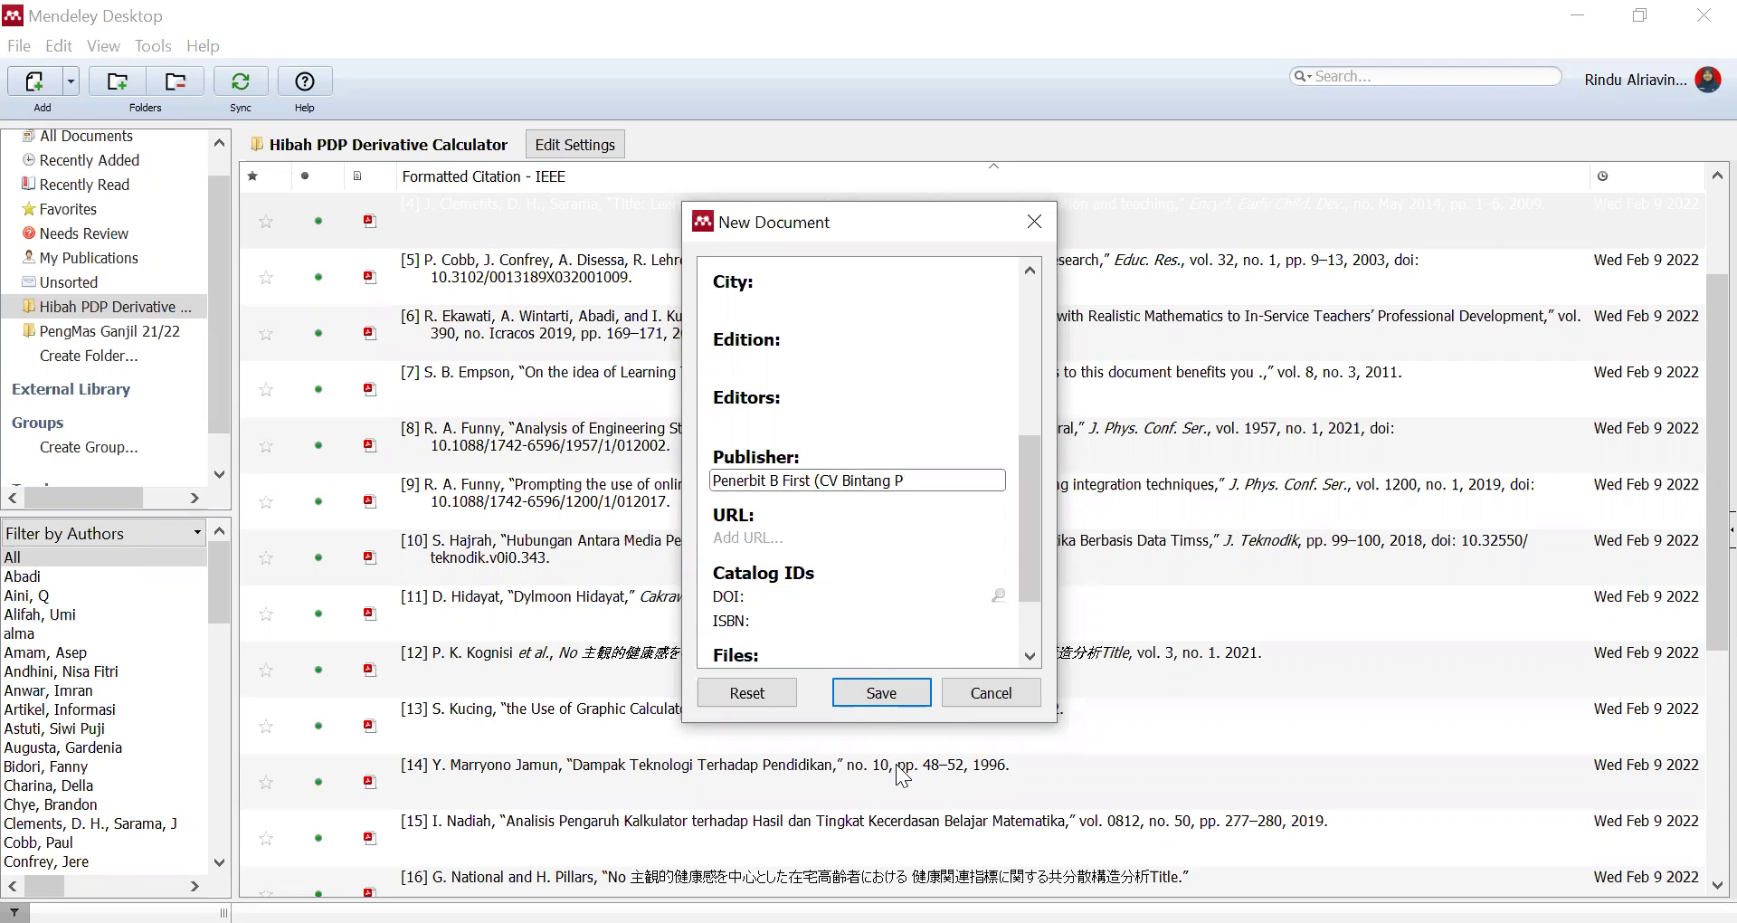
key(alt+Tab)
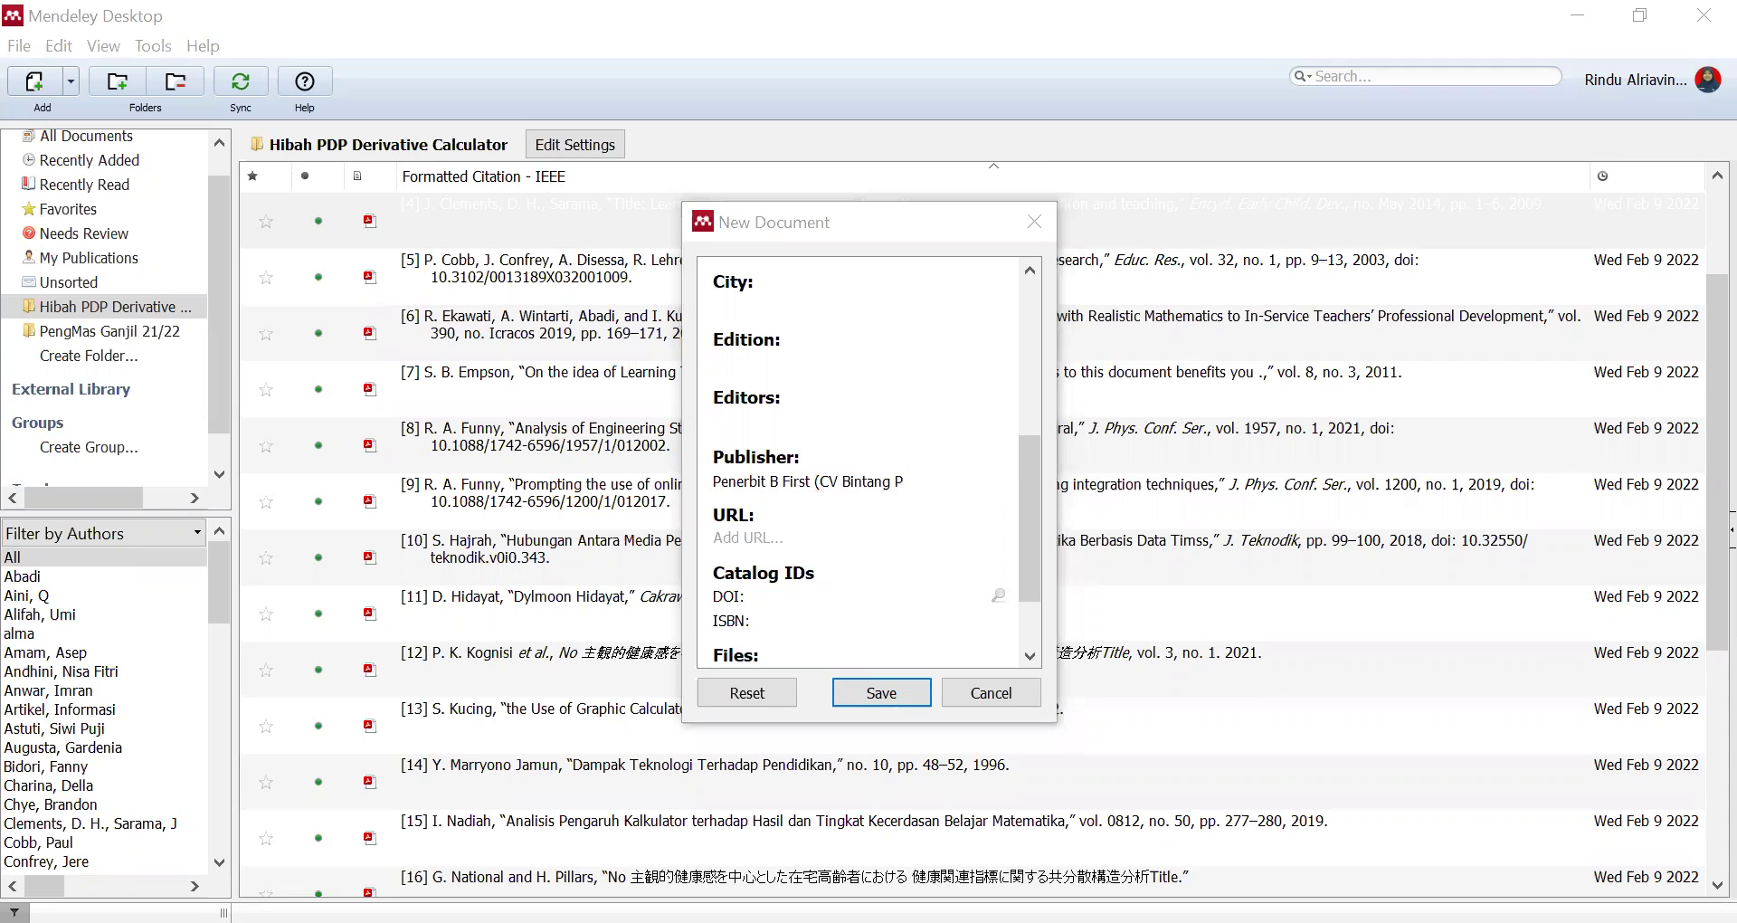
click(902, 480)
text(usta)
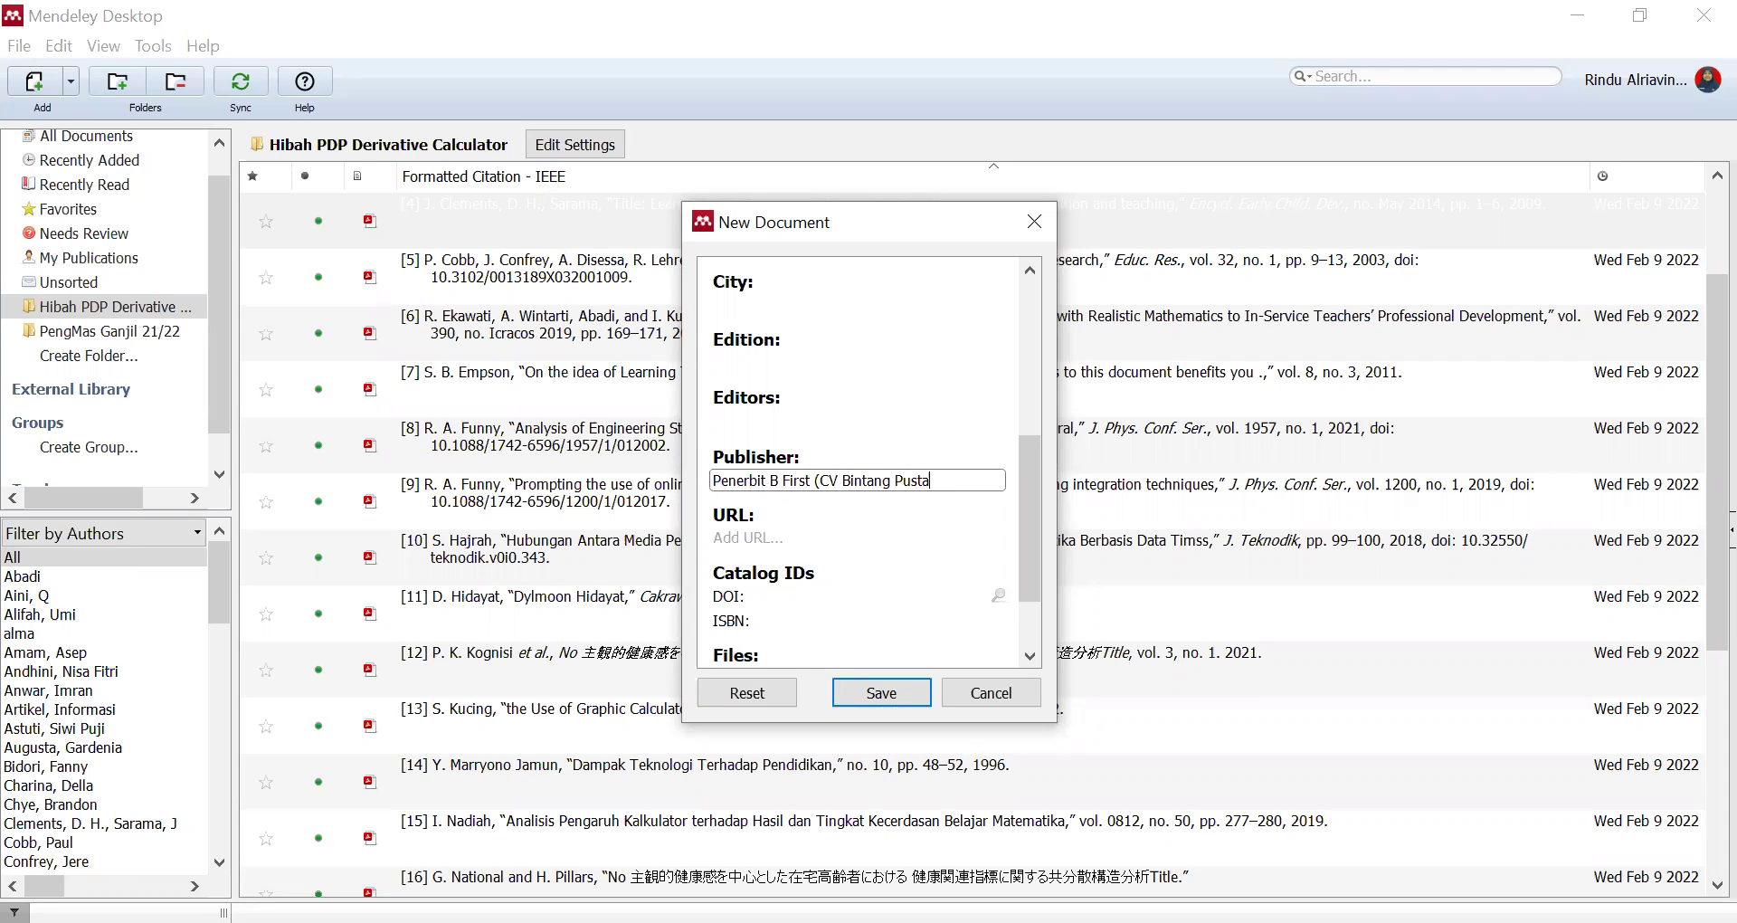
text(ka))
Copy the Google Books preview's web address and paste it as the URL of the Mendeley book record.
key(alt+Tab)
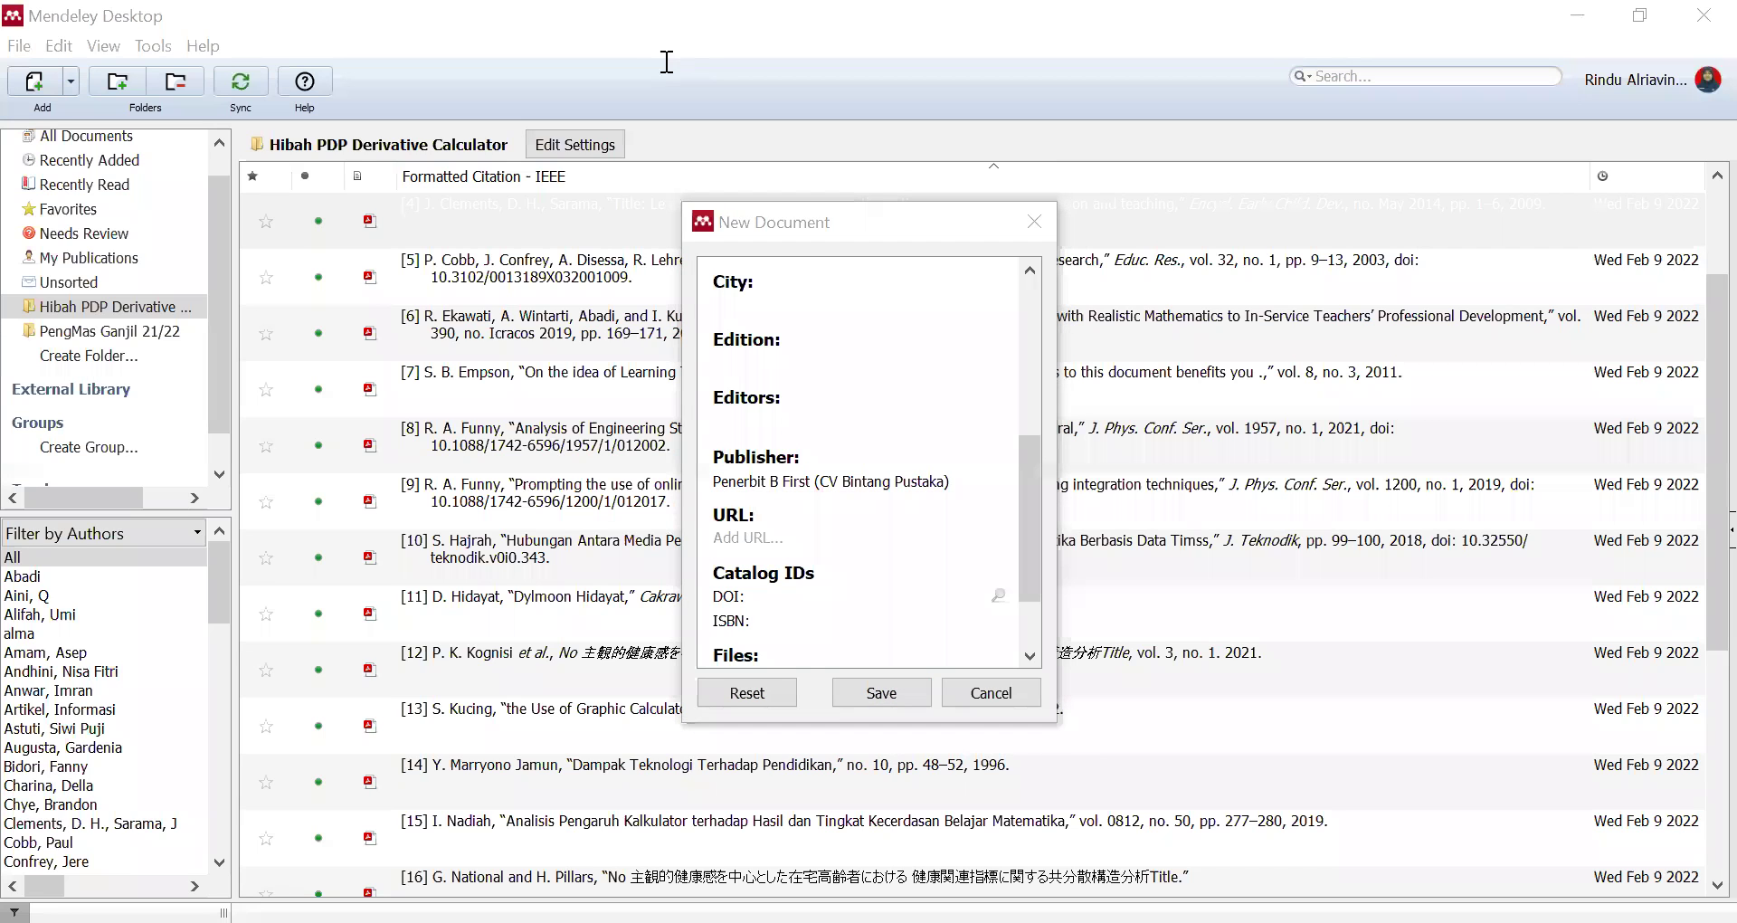
key(alt+Tab)
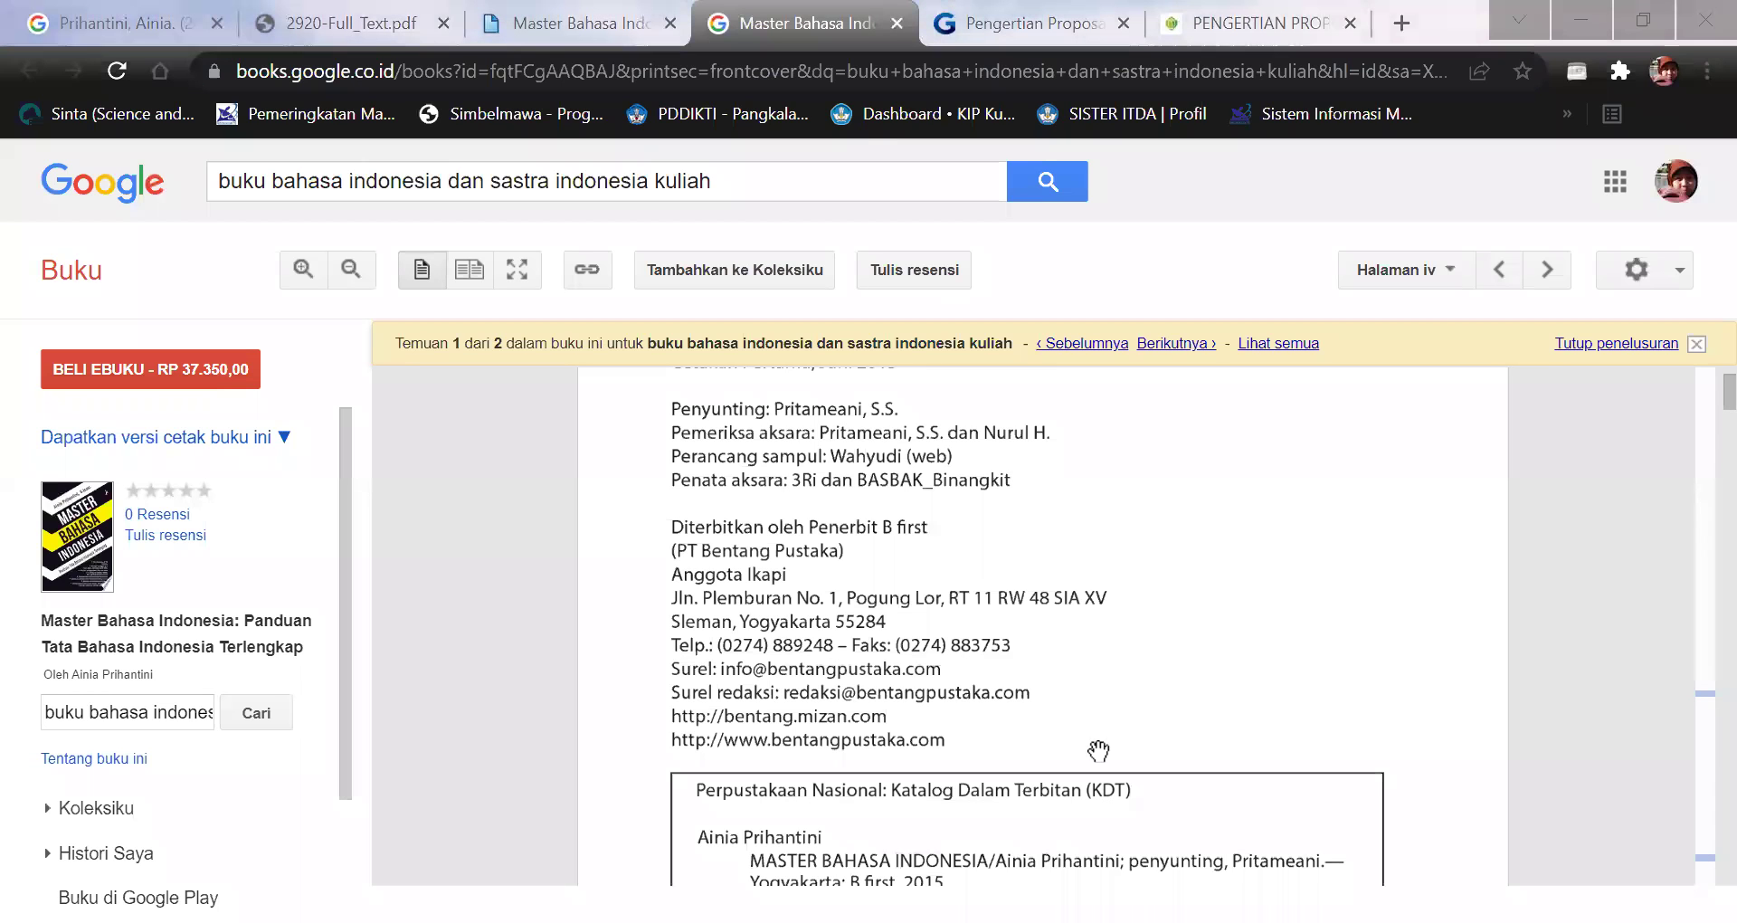
key(alt+Tab)
key(ctrl+v)
Examine the book's imprint page in the Google Books preview for the edition and city of publication.
scroll(826, 577, up, 1)
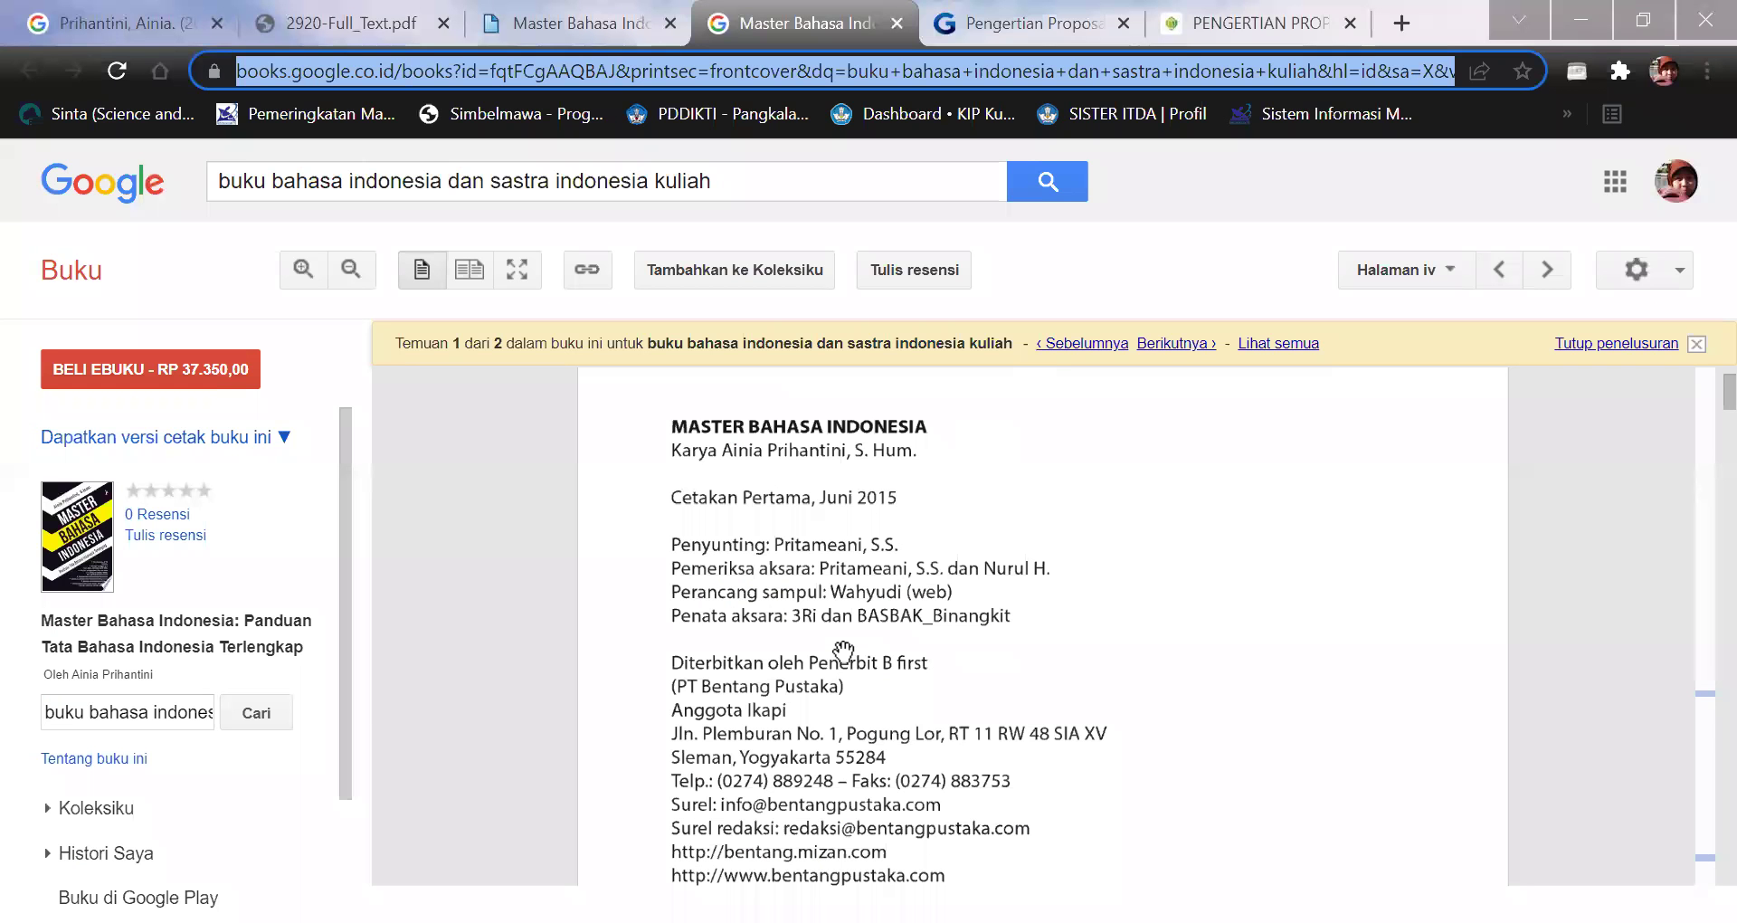
scroll(843, 649, down, 3)
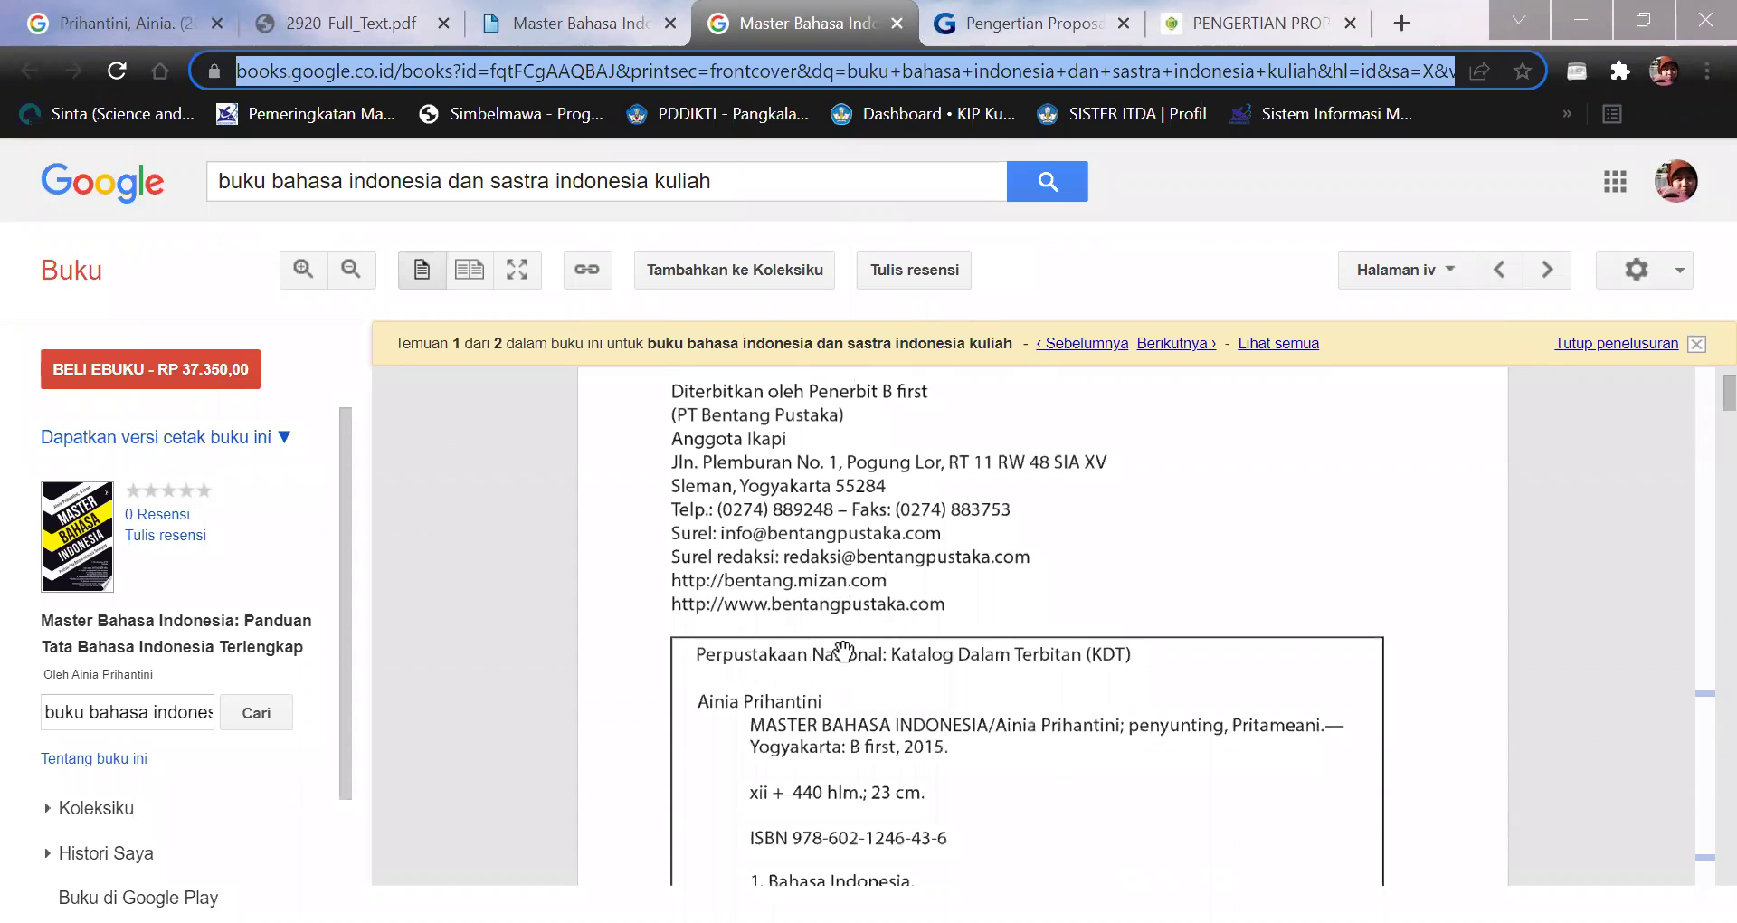
scroll(843, 650, down, 3)
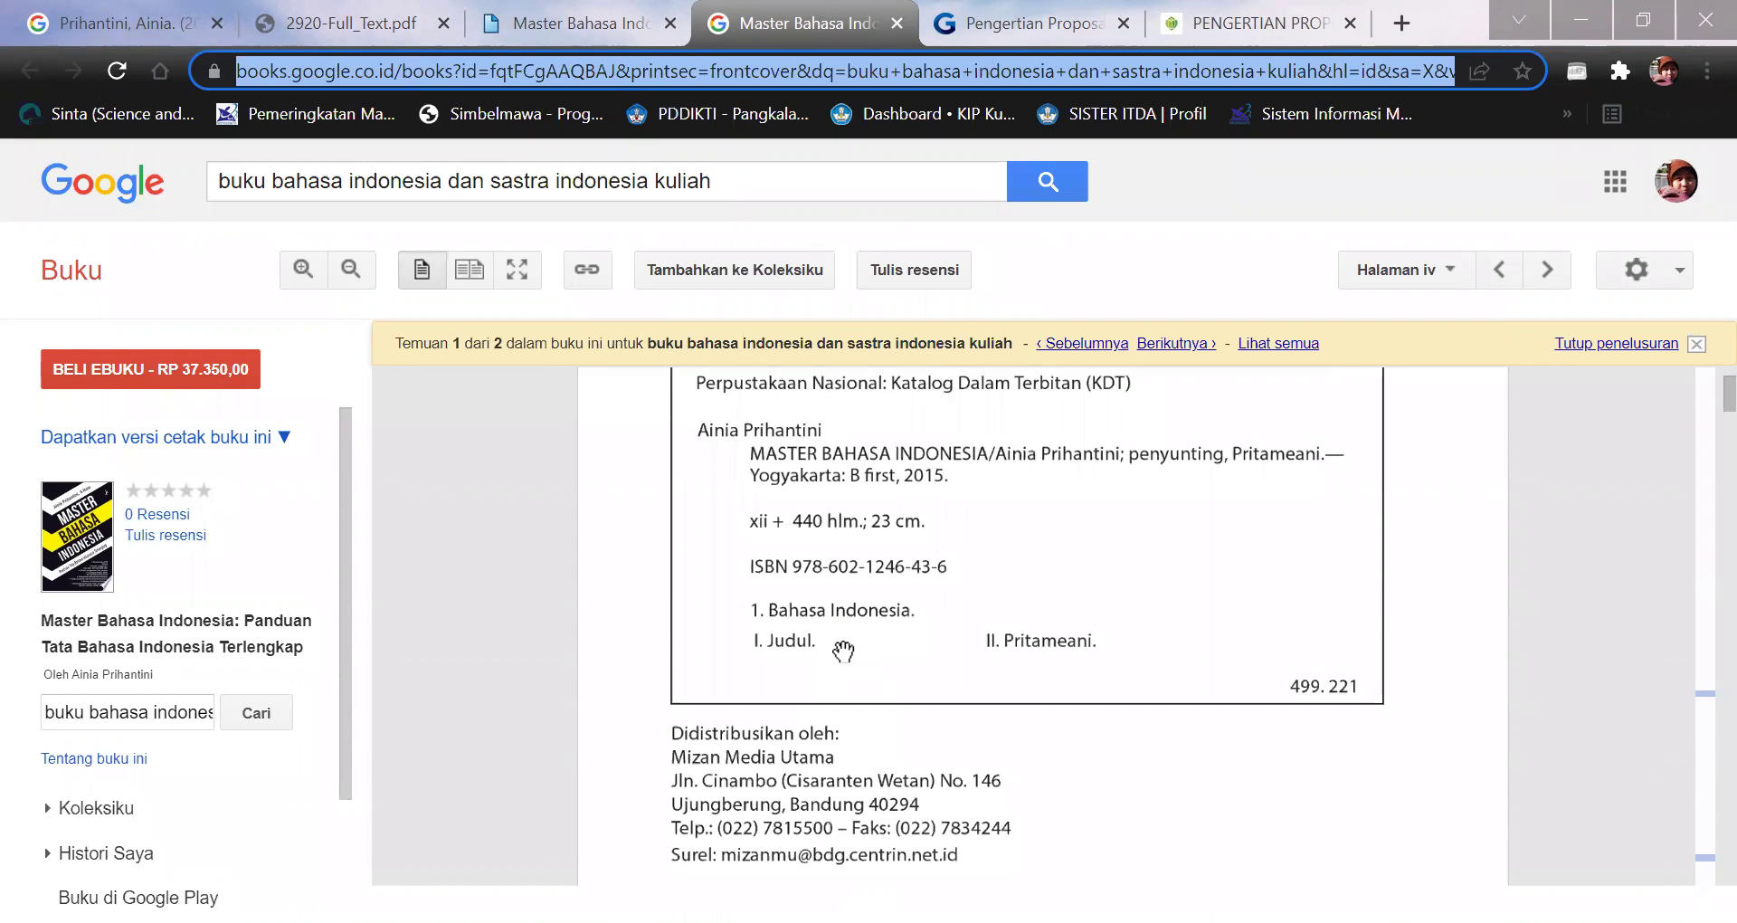
scroll(843, 650, down, 2)
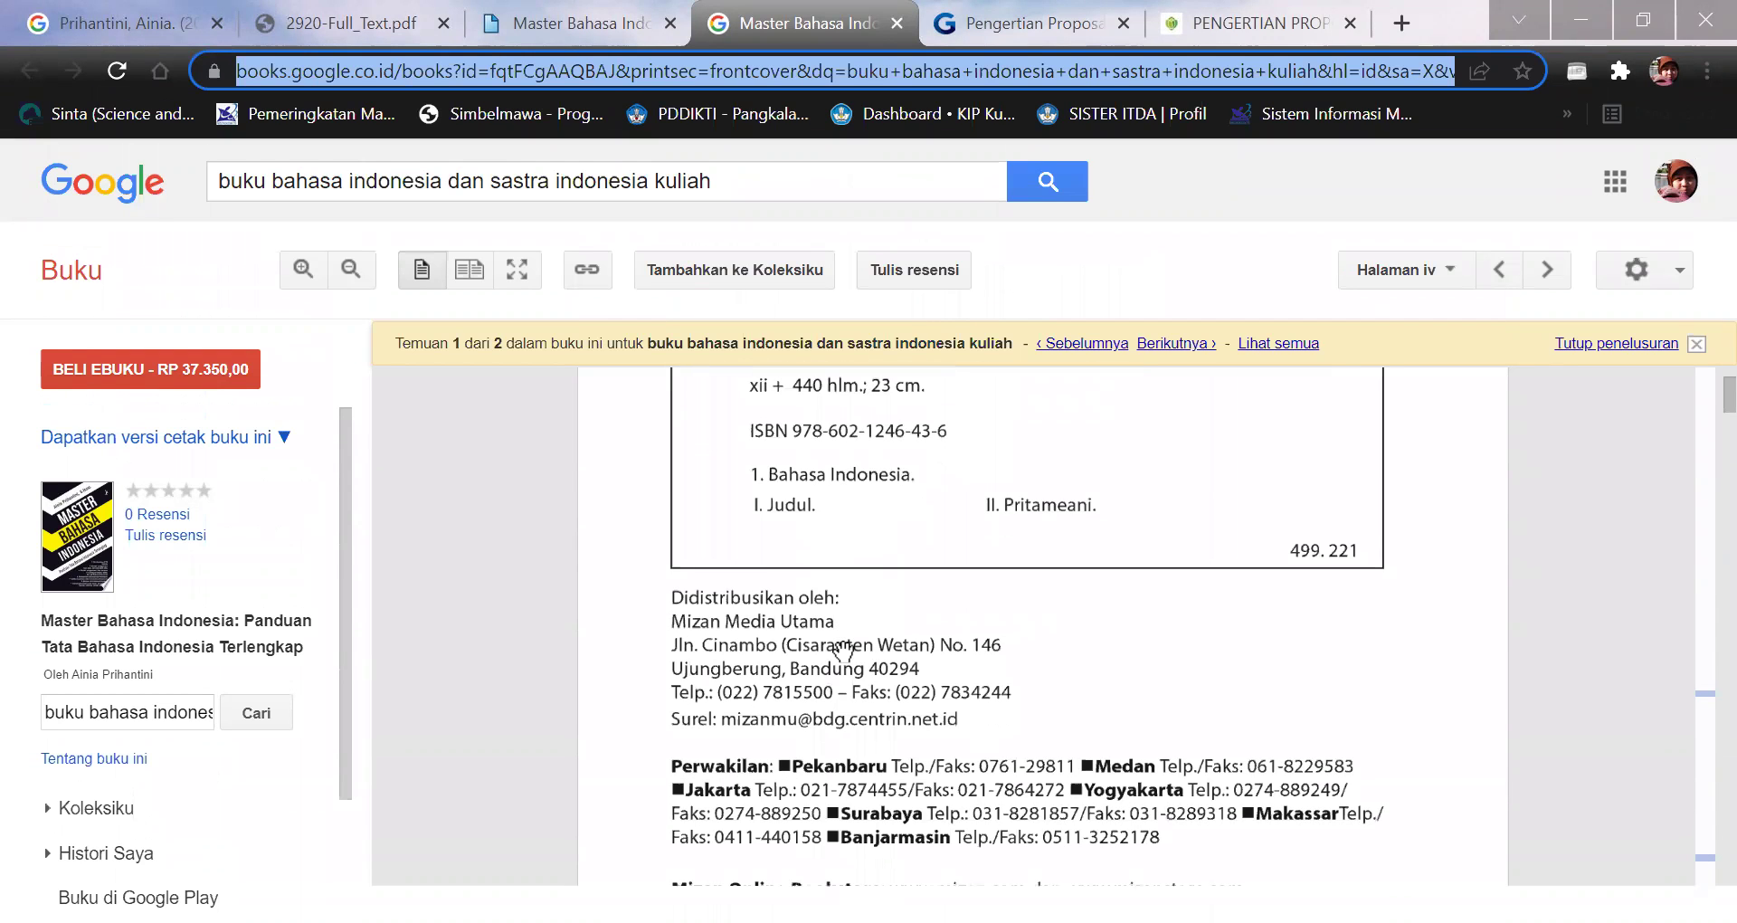
scroll(843, 649, down, 2)
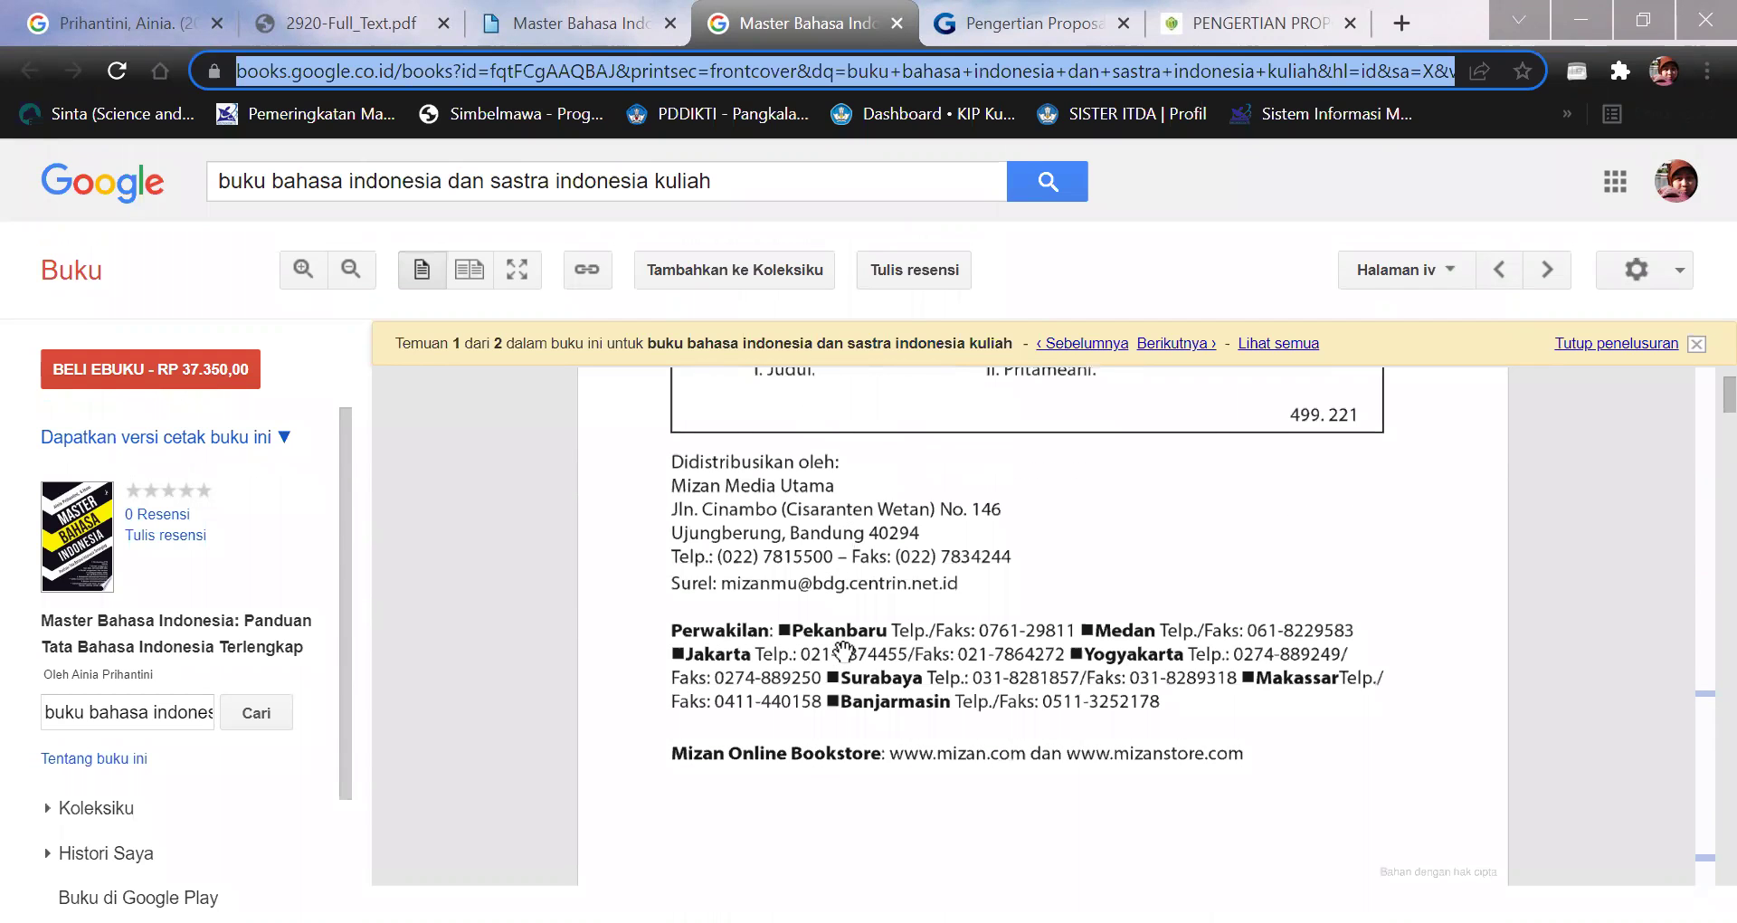
scroll(843, 649, up, 8)
scroll(843, 649, down, 1)
scroll(843, 649, up, 2)
scroll(843, 649, down, 10)
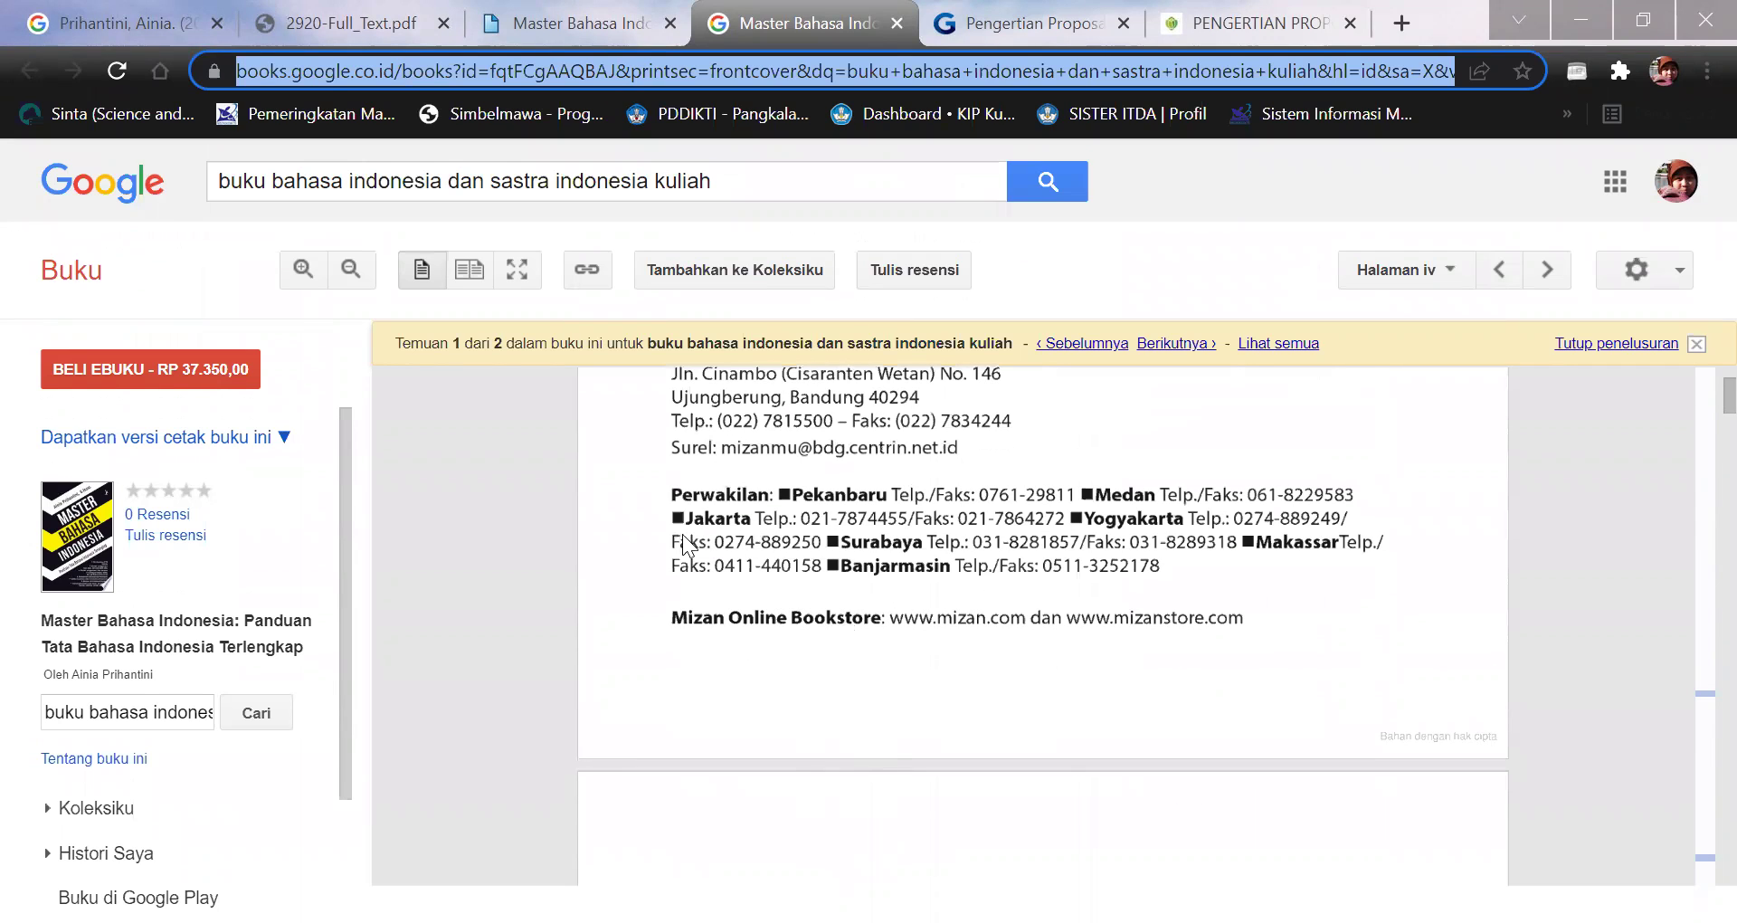
Switch to Mendeley and set the book record's edition to 1 and its city to Yogyakarta.
key(alt+Tab)
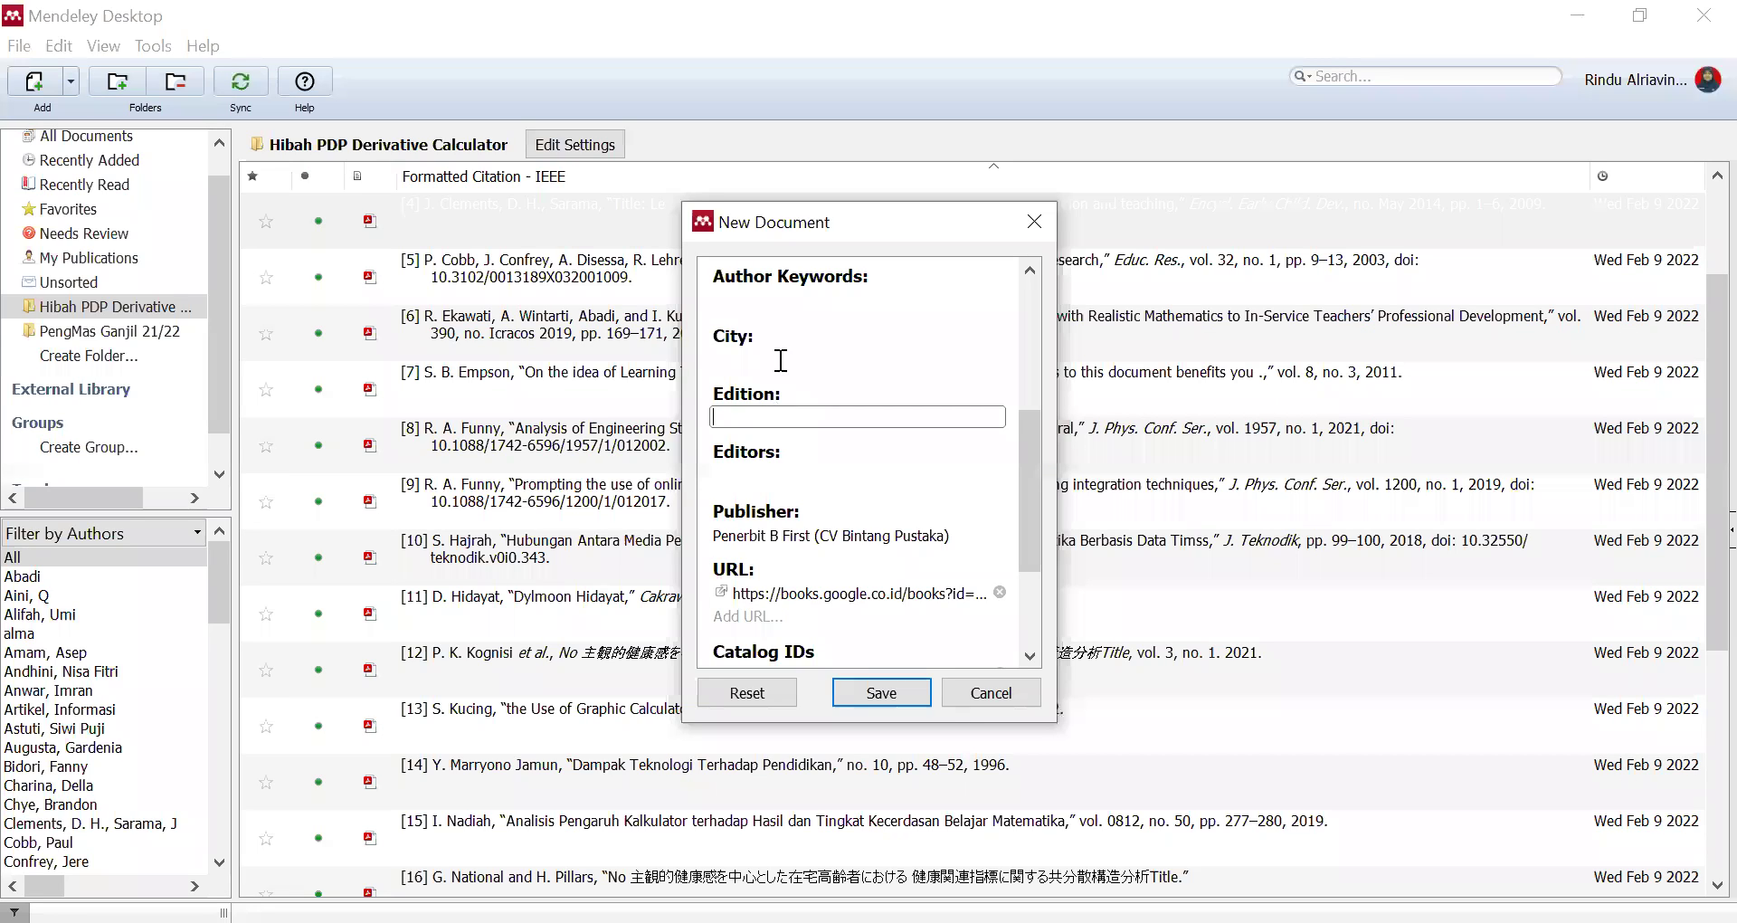
text(1)
click(781, 360)
text(Y)
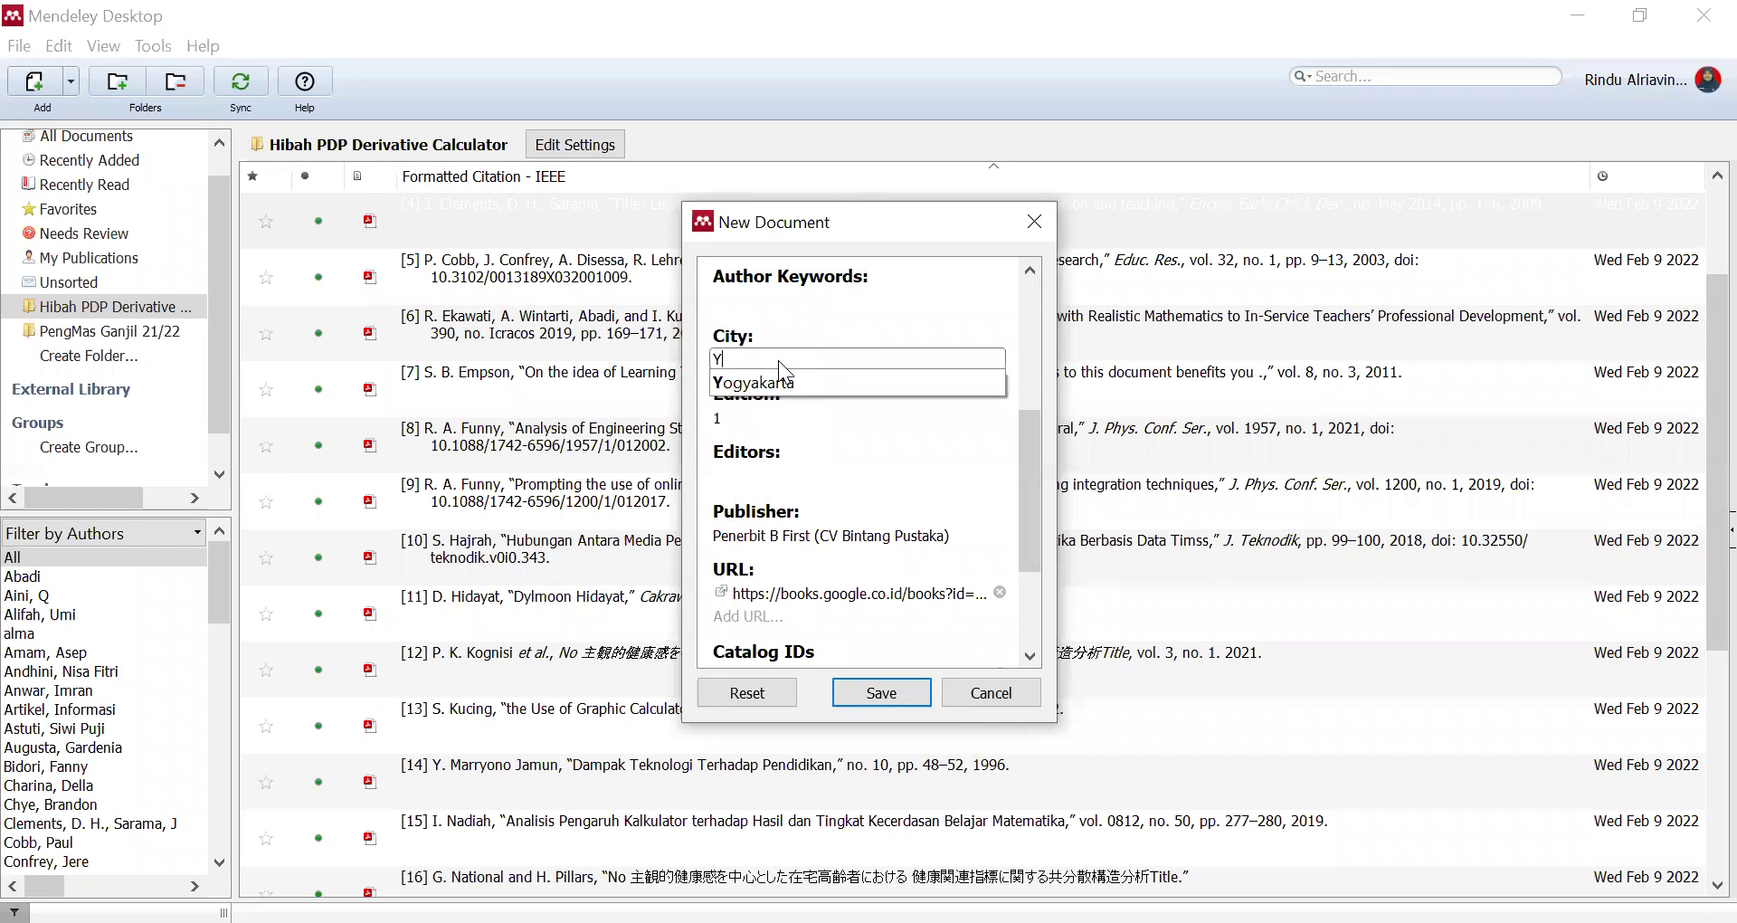
click(814, 382)
Check the record's catalog ID fields, switch to Google Books, and re-examine the imprint page for identifiers such as the ISBN.
scroll(855, 539, down, 3)
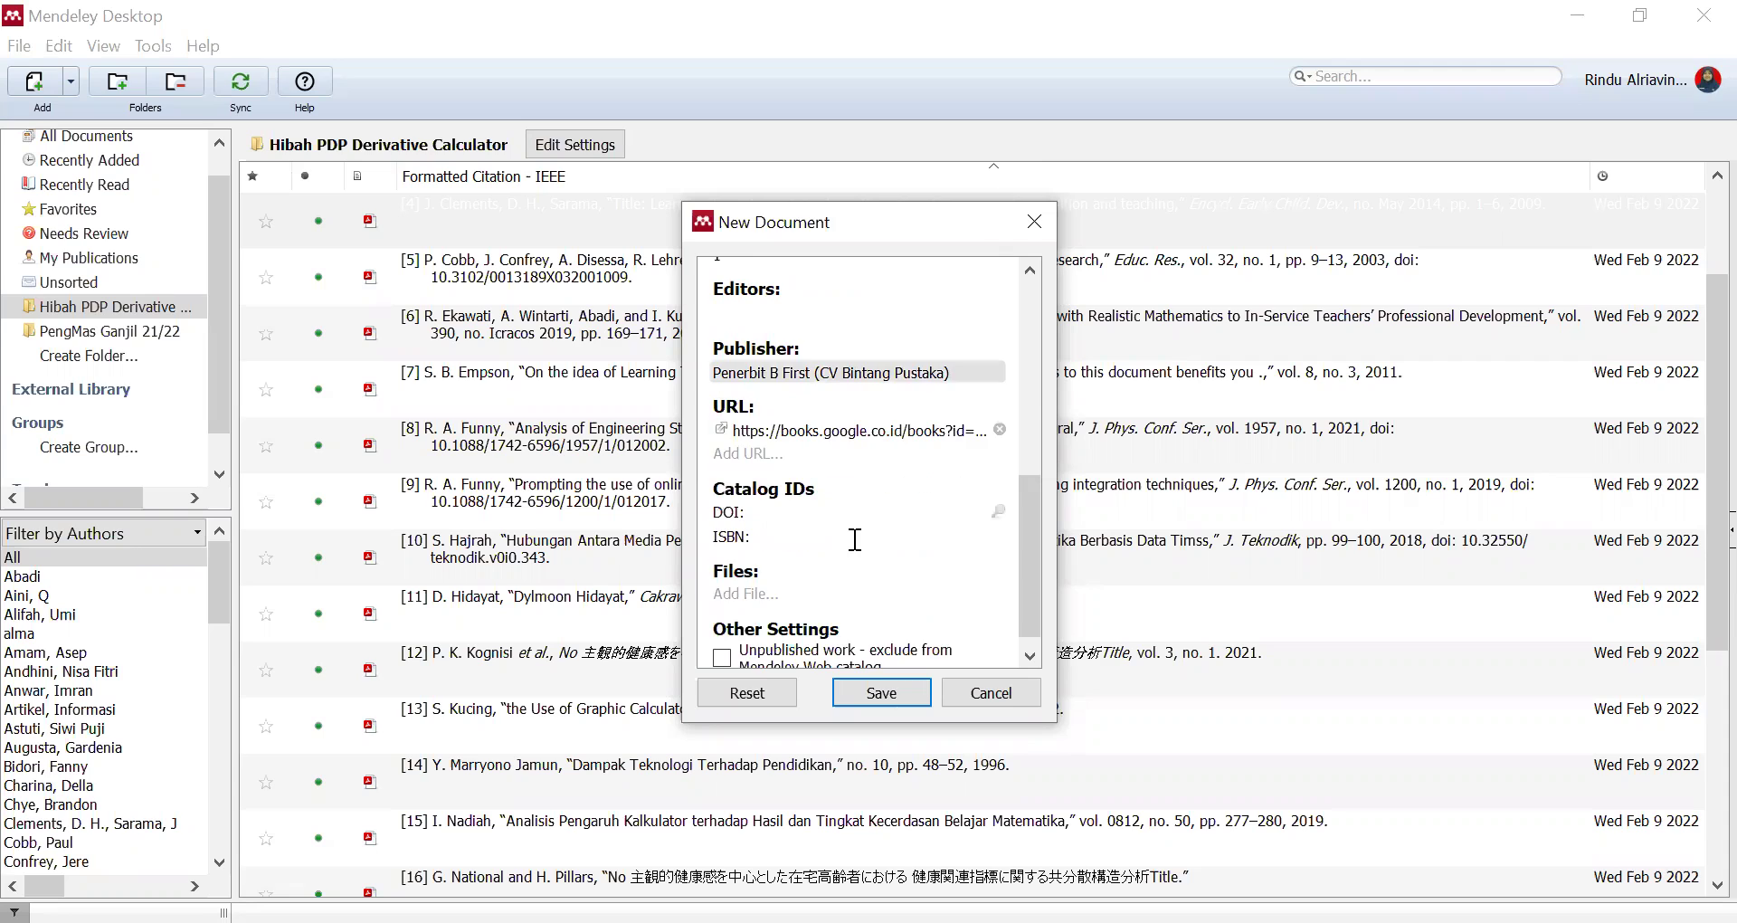
scroll(855, 539, down, 1)
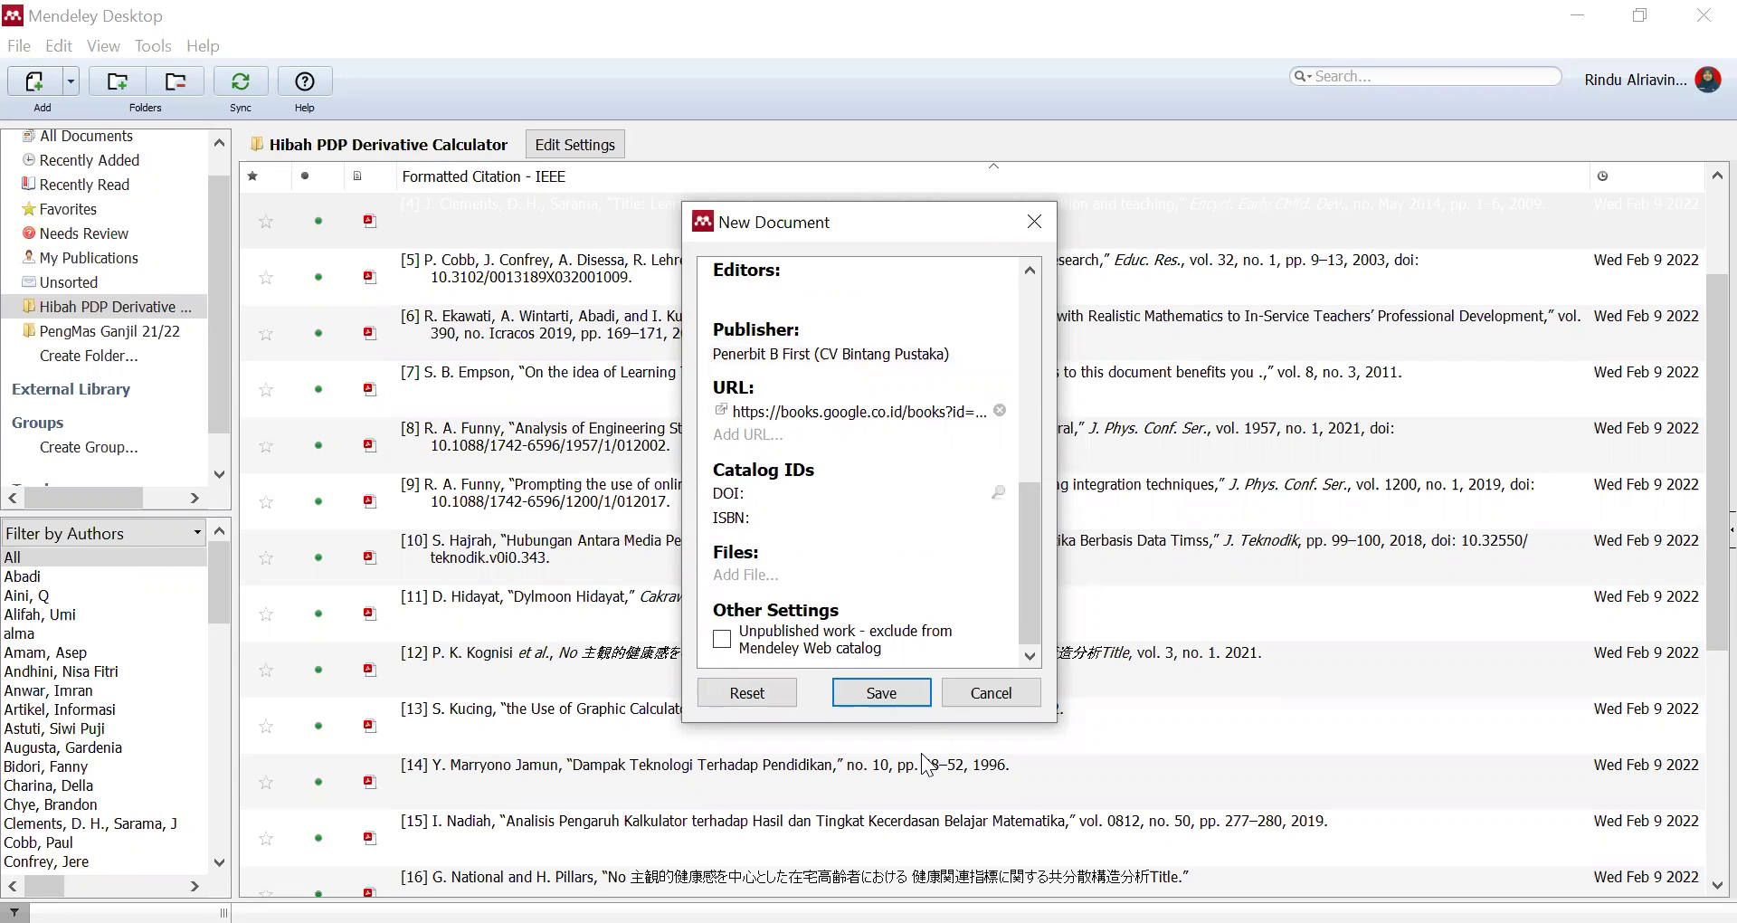
key(alt+Tab)
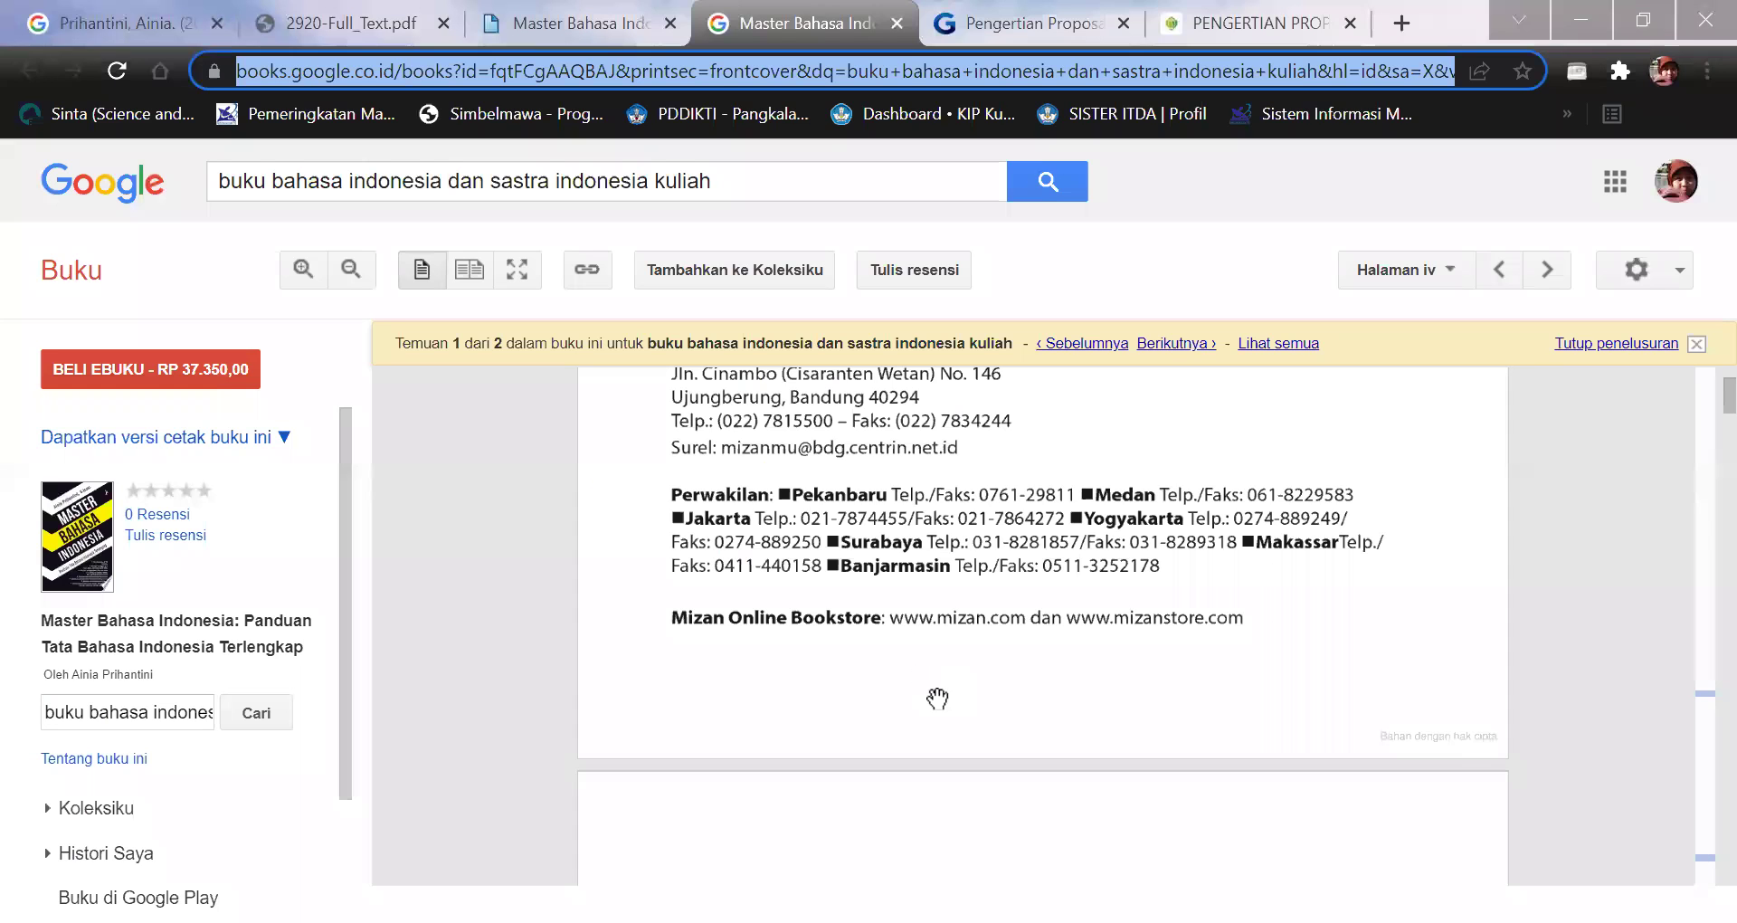
scroll(937, 699, up, 10)
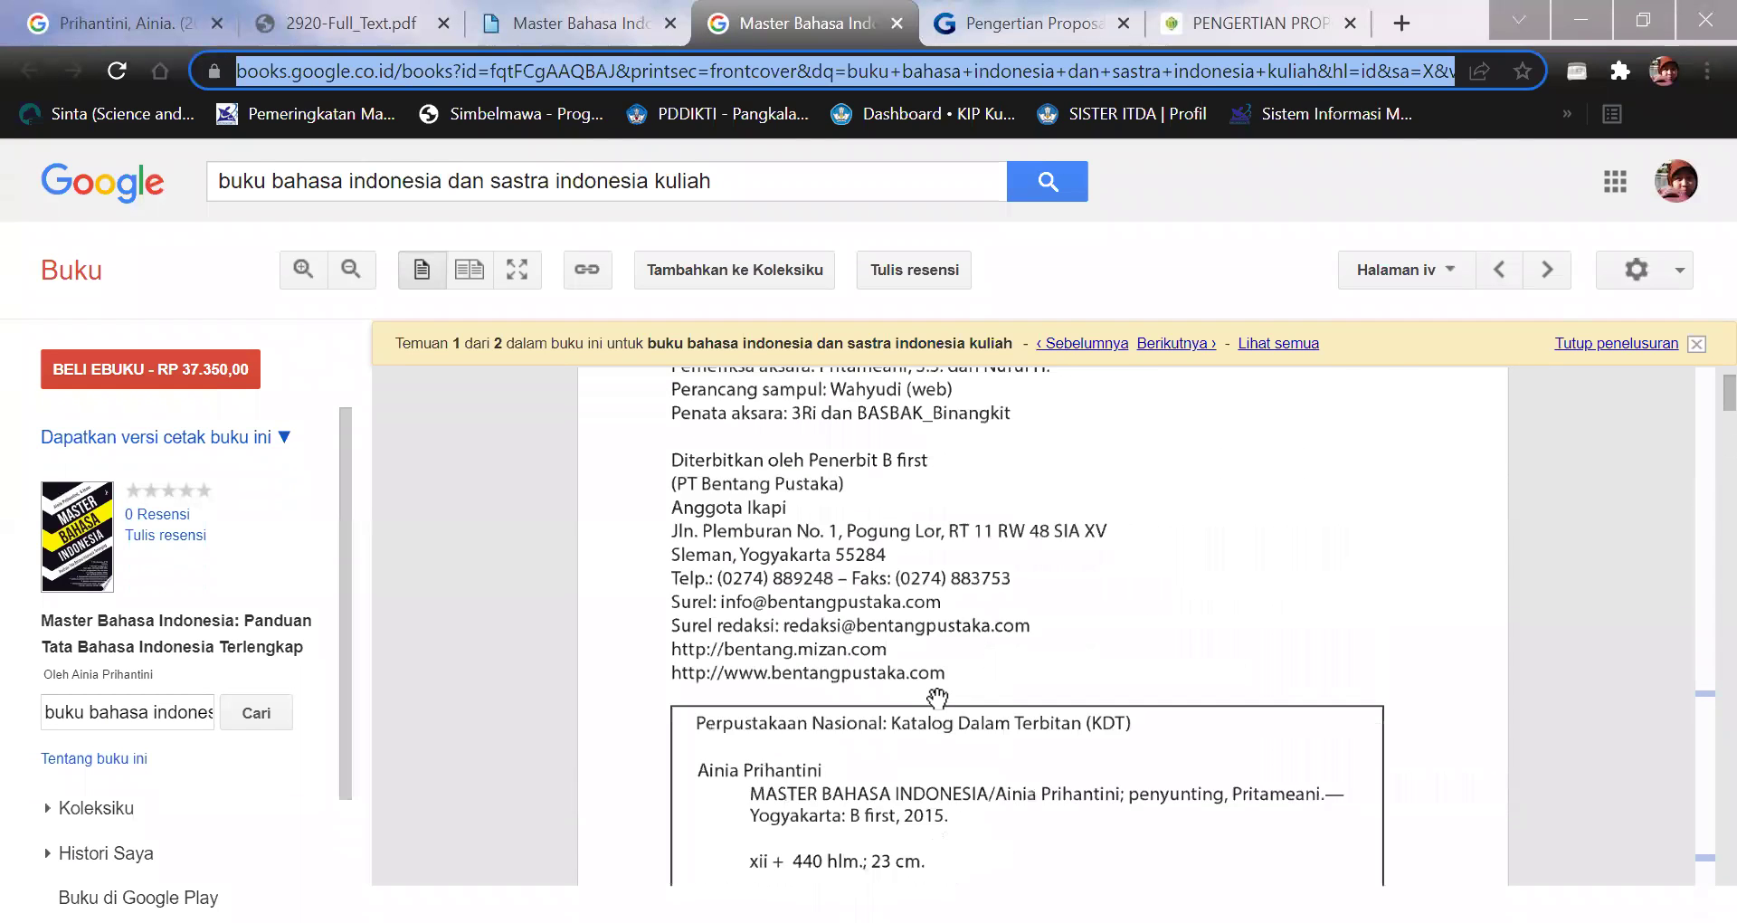
scroll(939, 694, up, 3)
scroll(939, 694, down, 4)
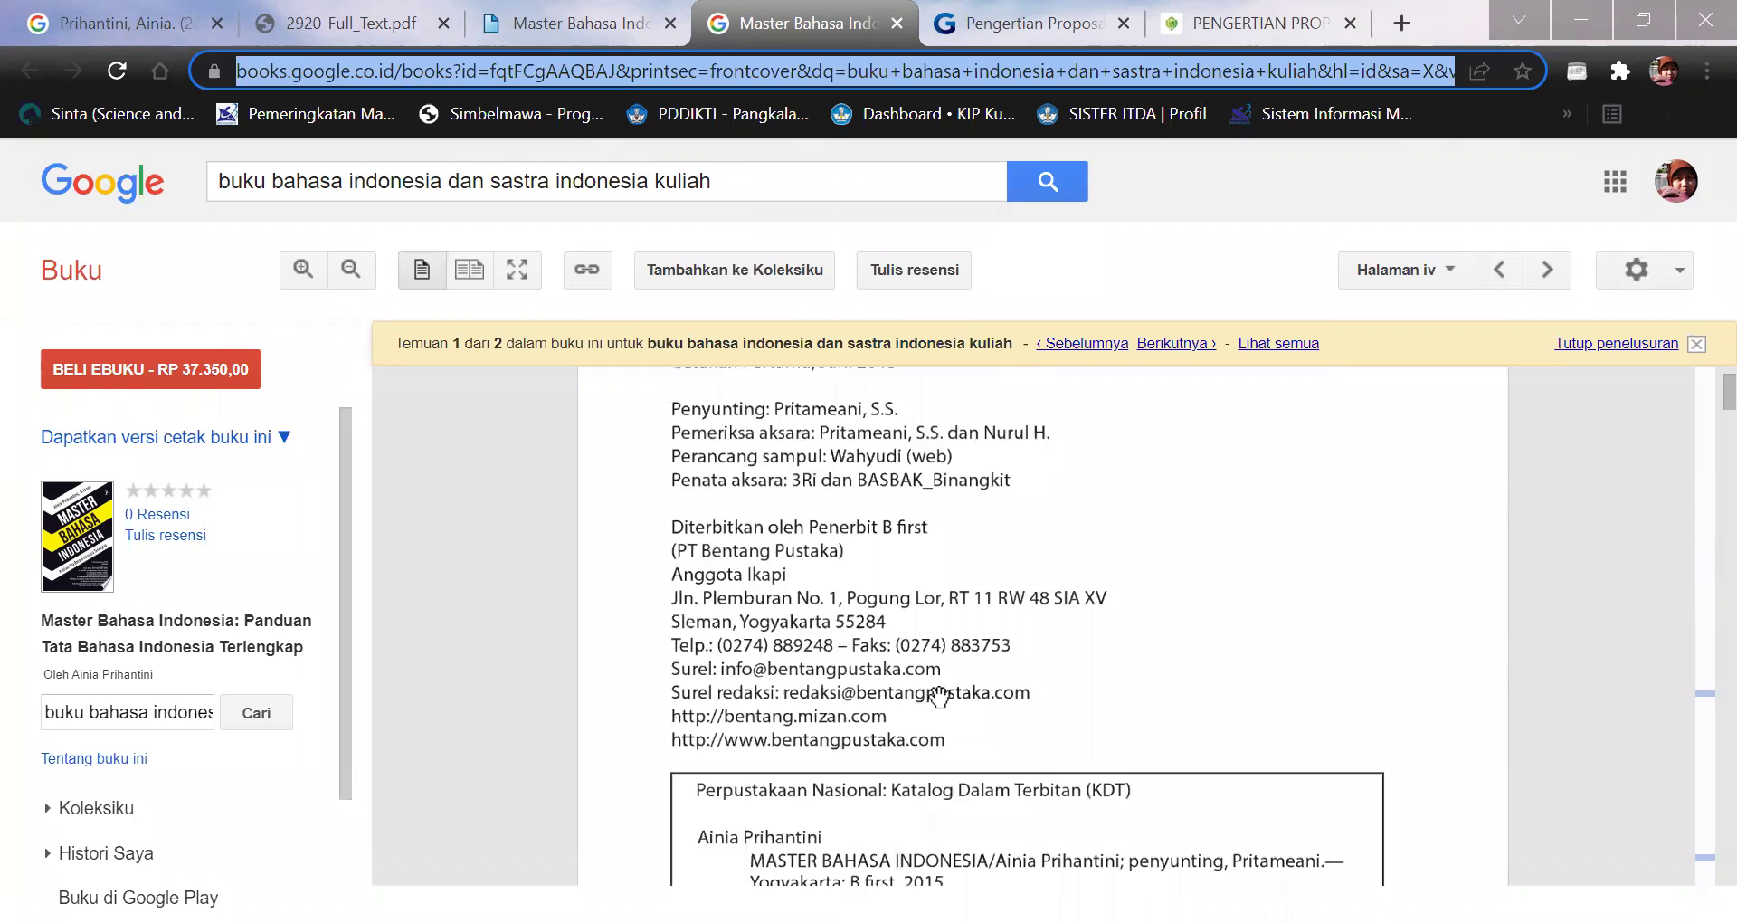
scroll(939, 697, down, 2)
scroll(939, 696, down, 2)
scroll(938, 697, up, 8)
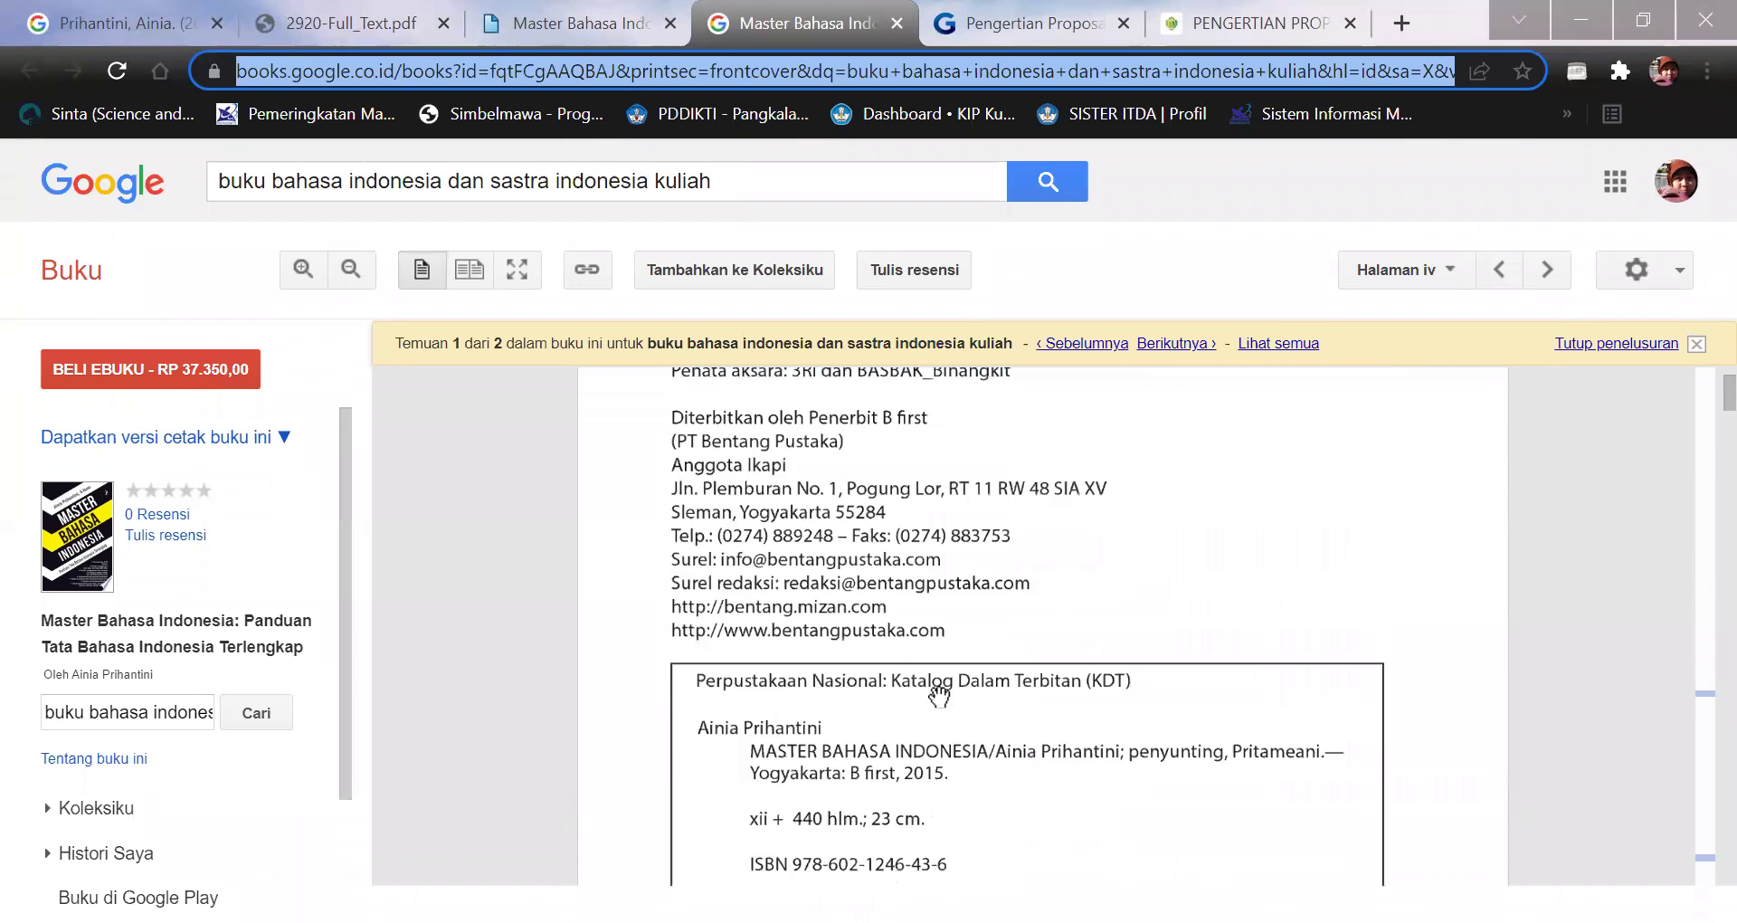
scroll(938, 696, down, 6)
scroll(939, 696, down, 5)
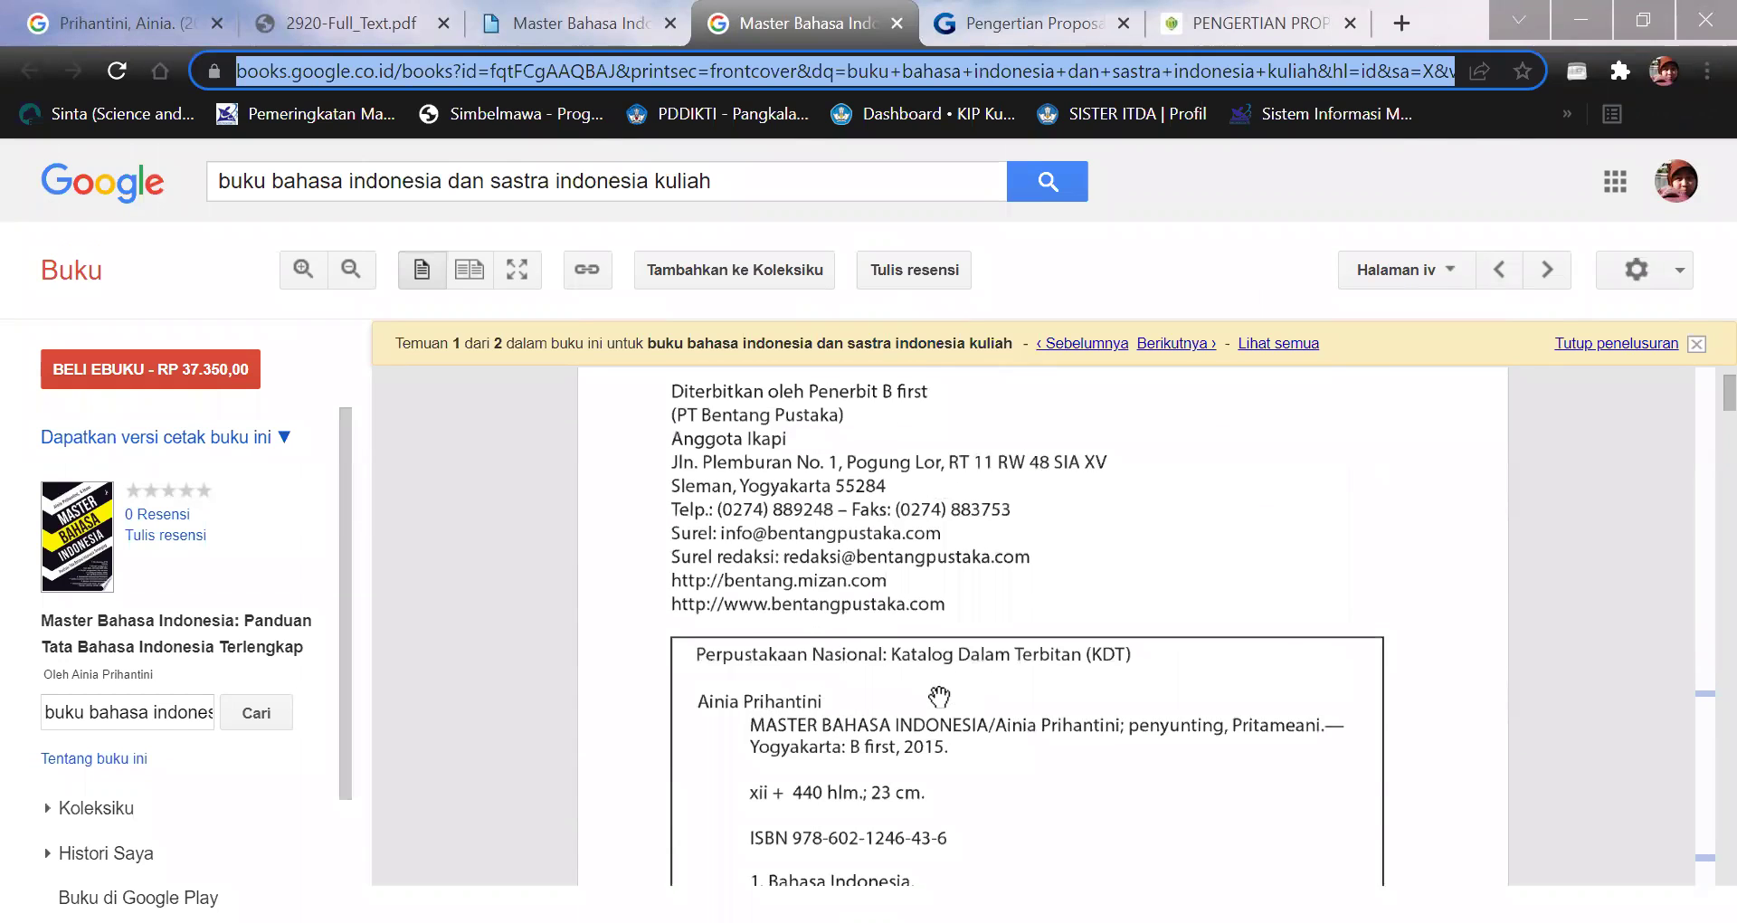
scroll(939, 697, down, 1)
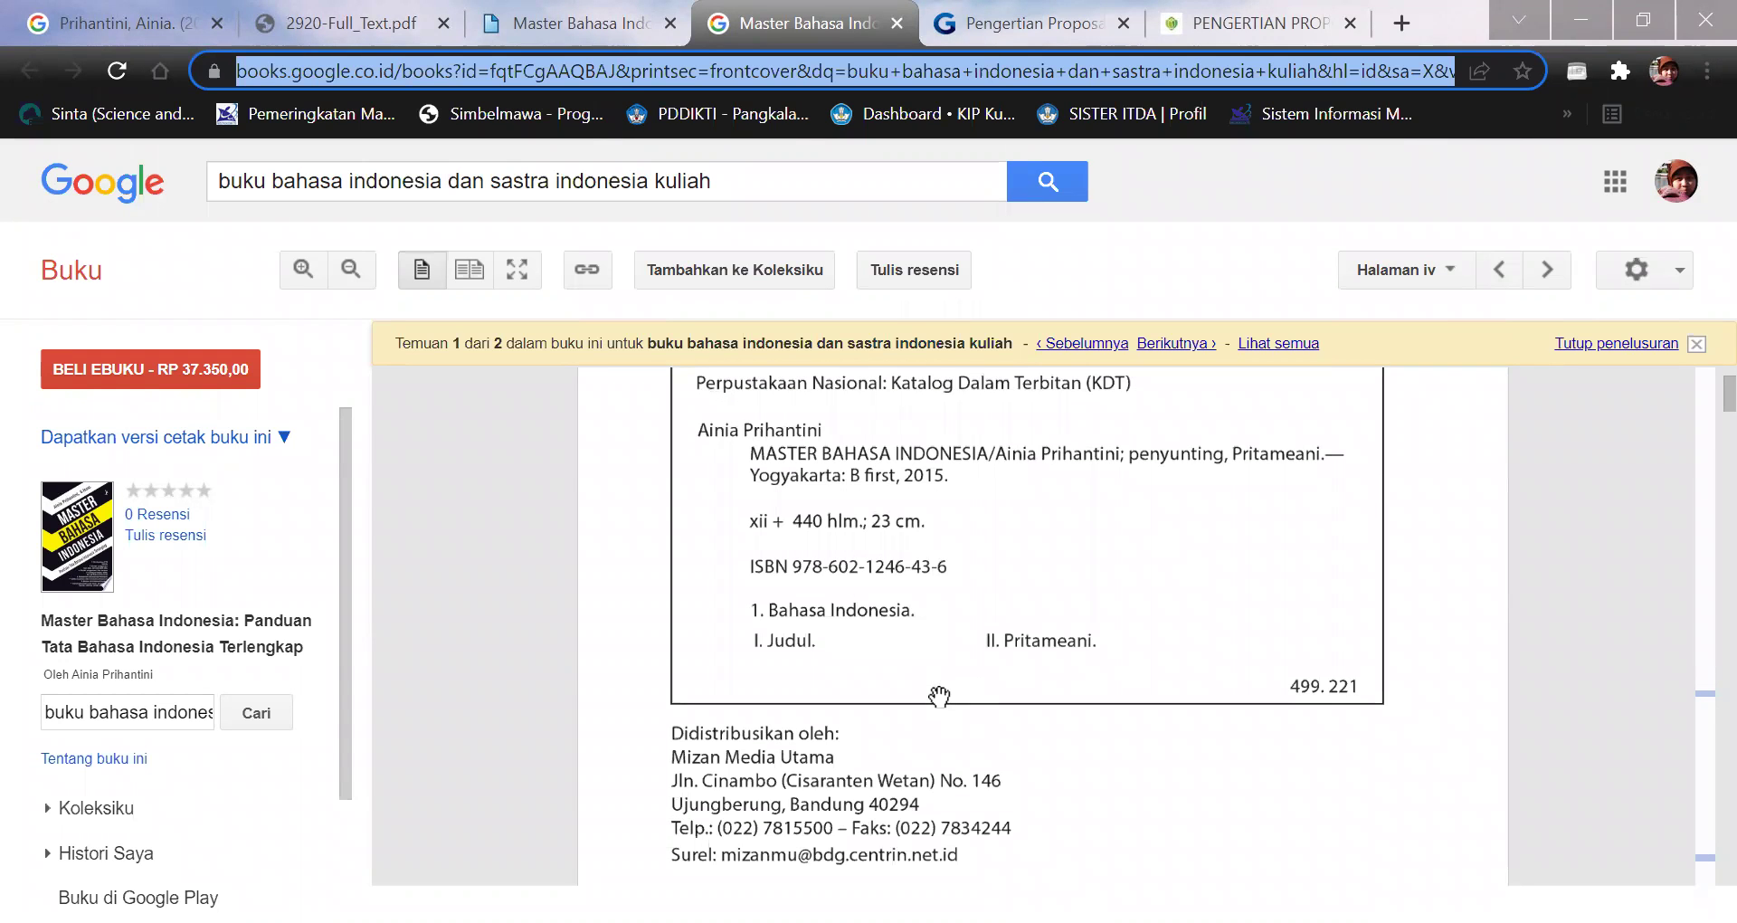
scroll(939, 696, down, 4)
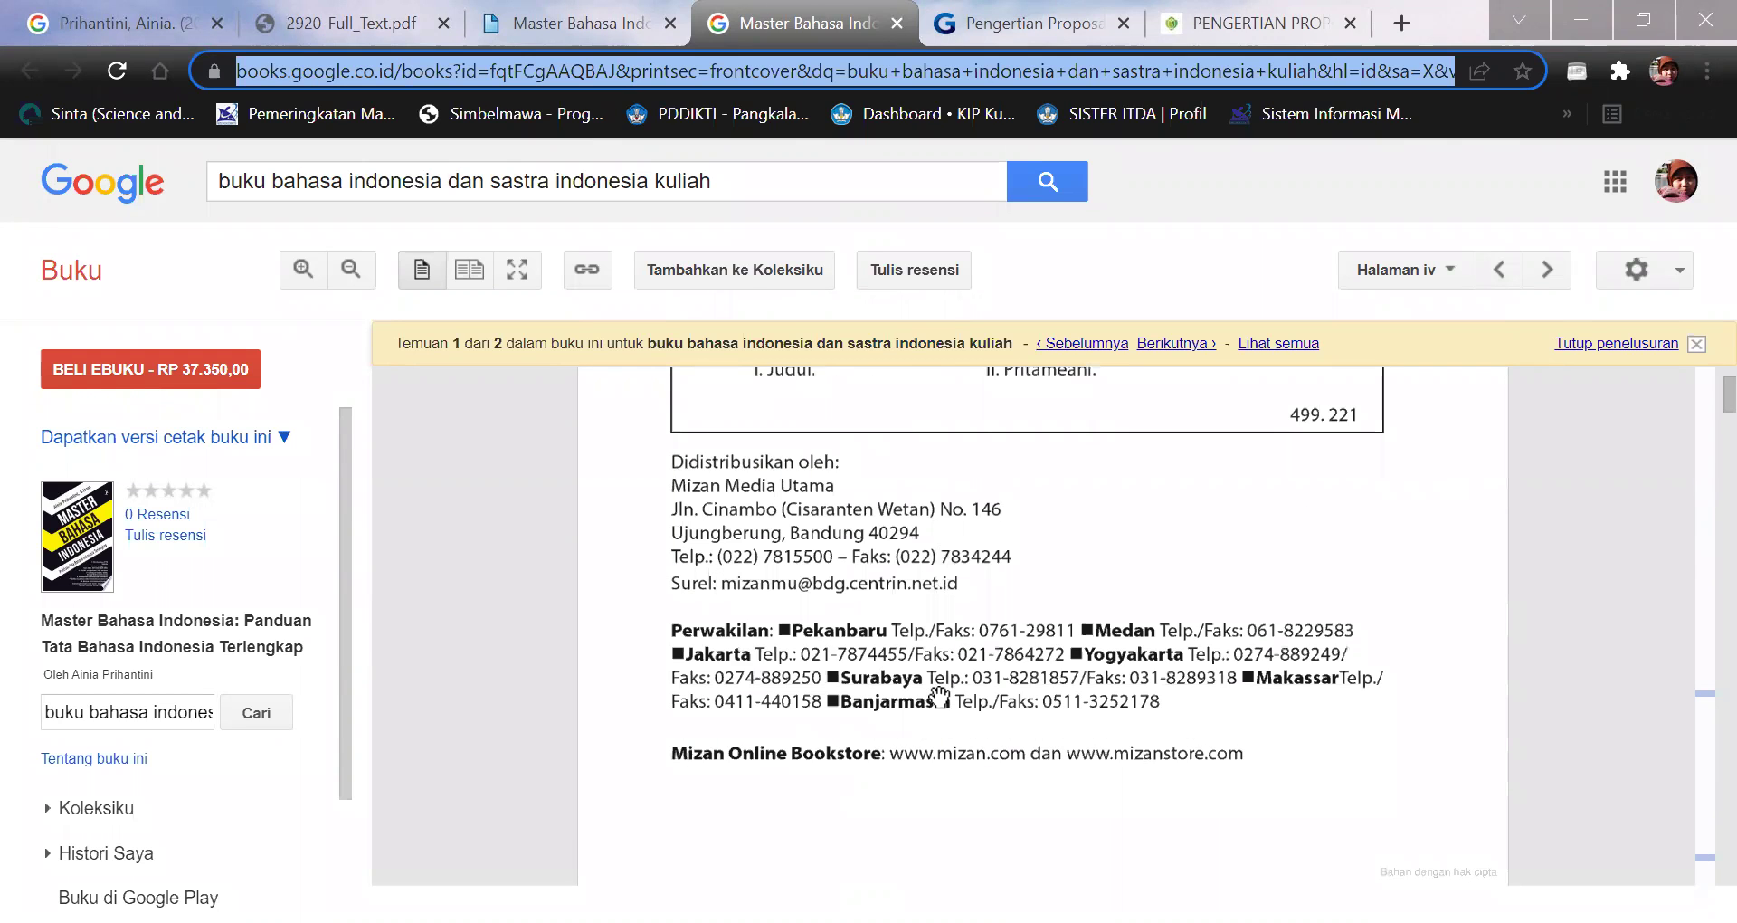
scroll(939, 697, down, 5)
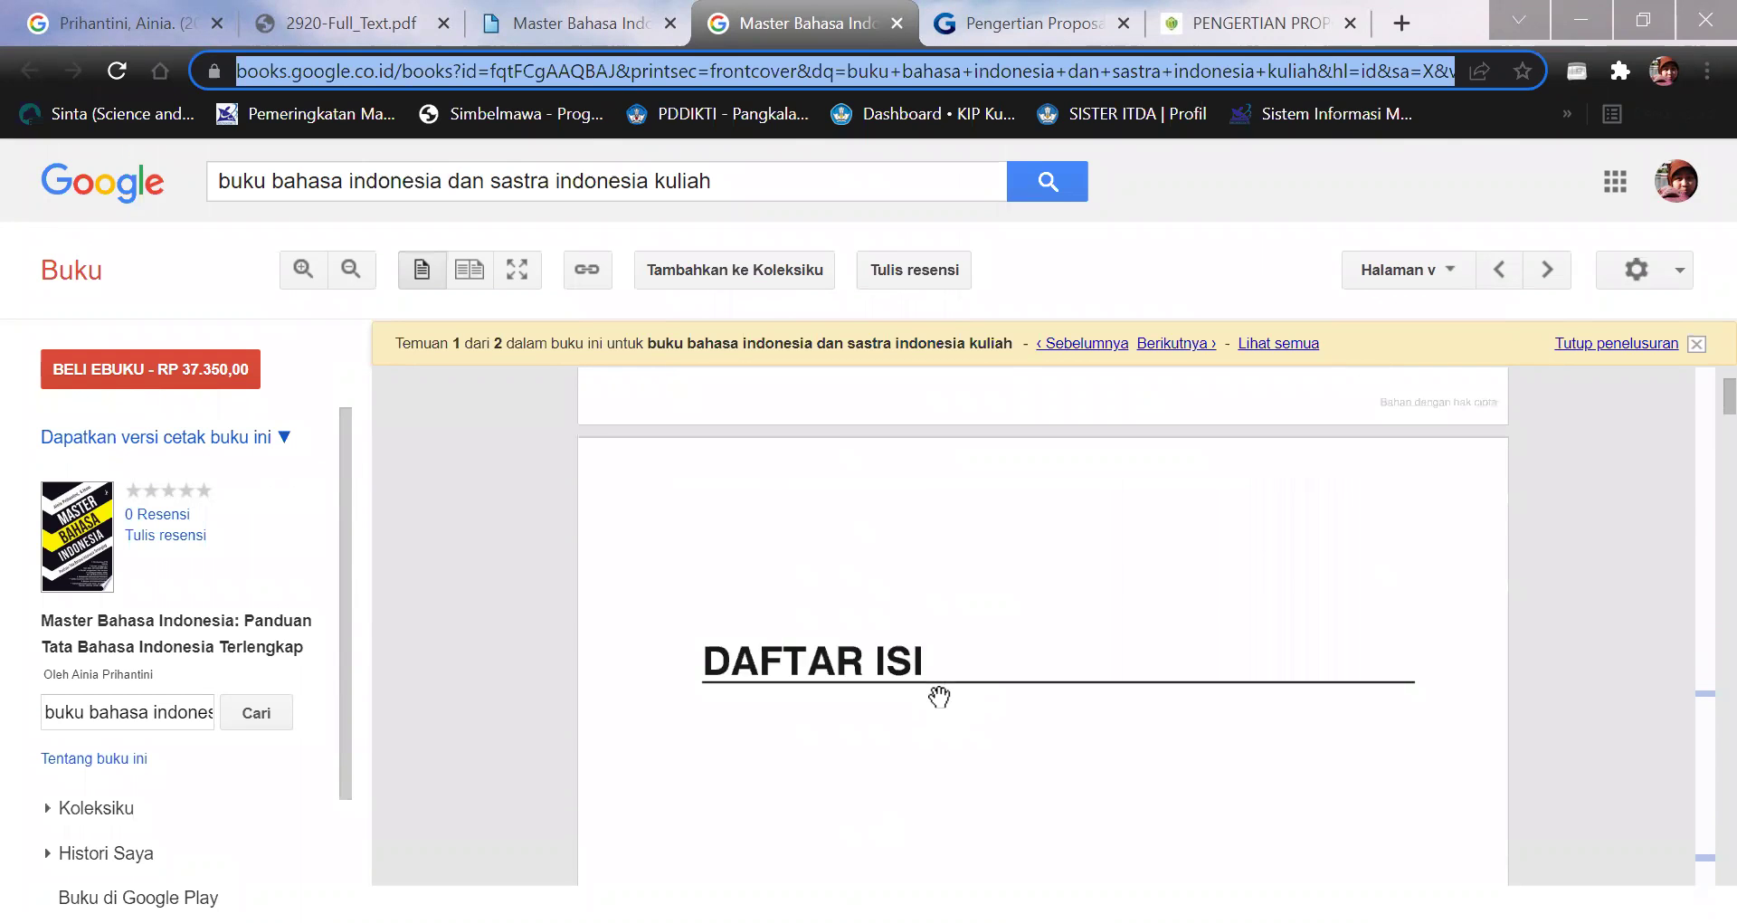
scroll(939, 696, up, 4)
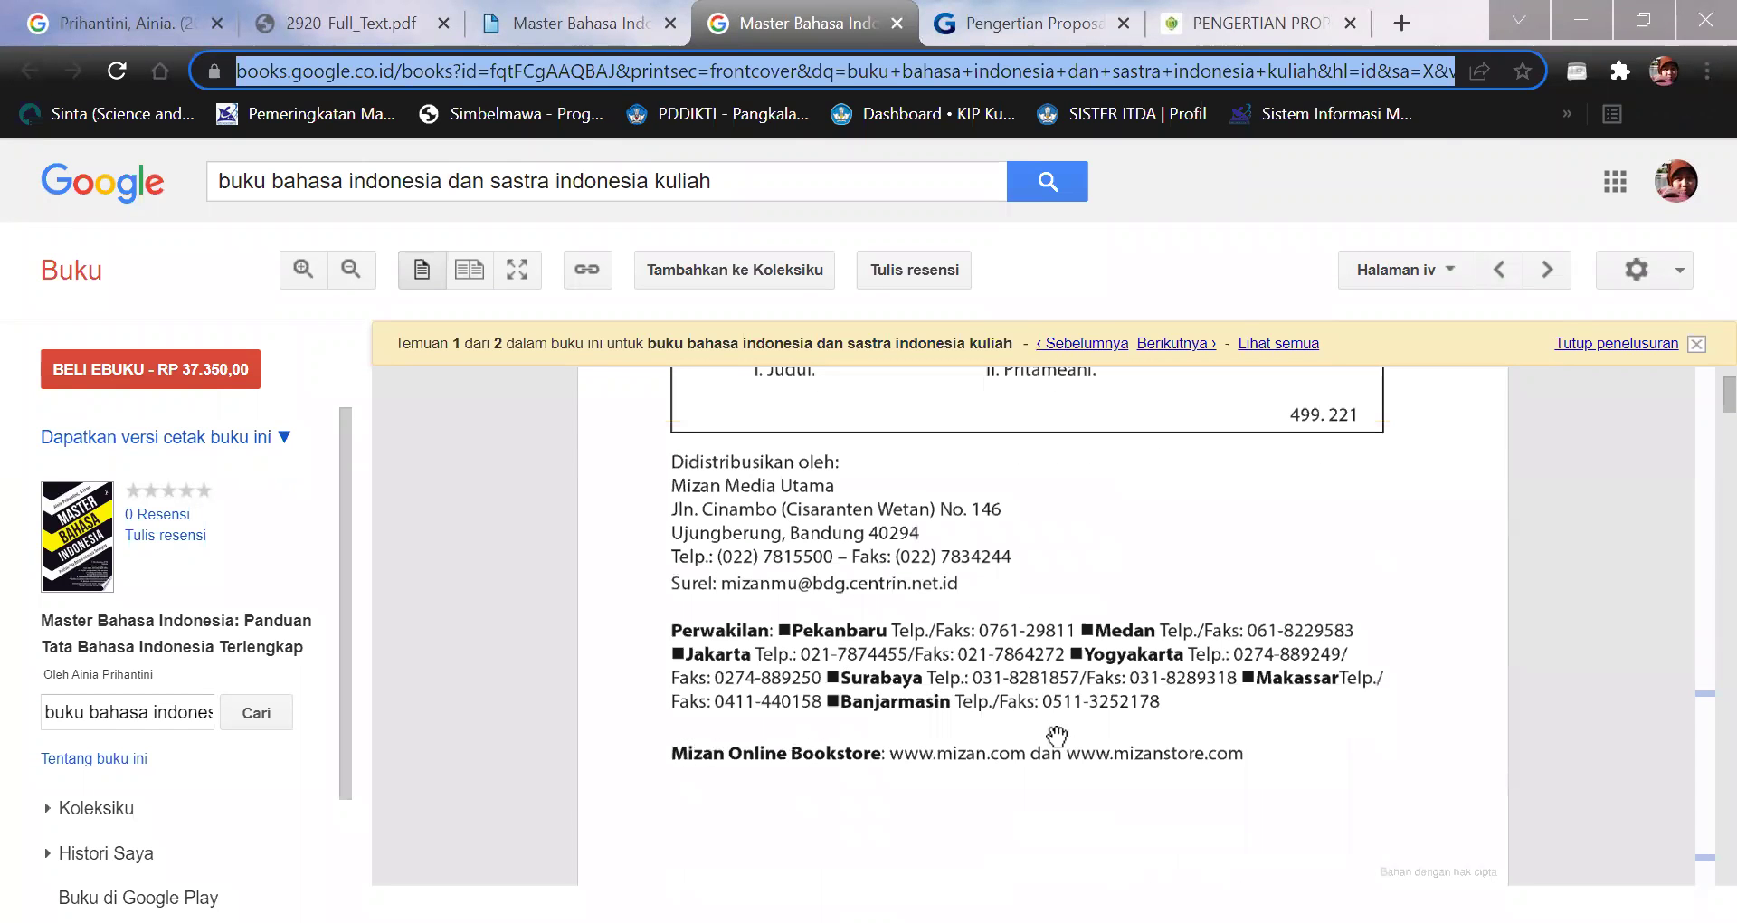
scroll(1060, 734, up, 3)
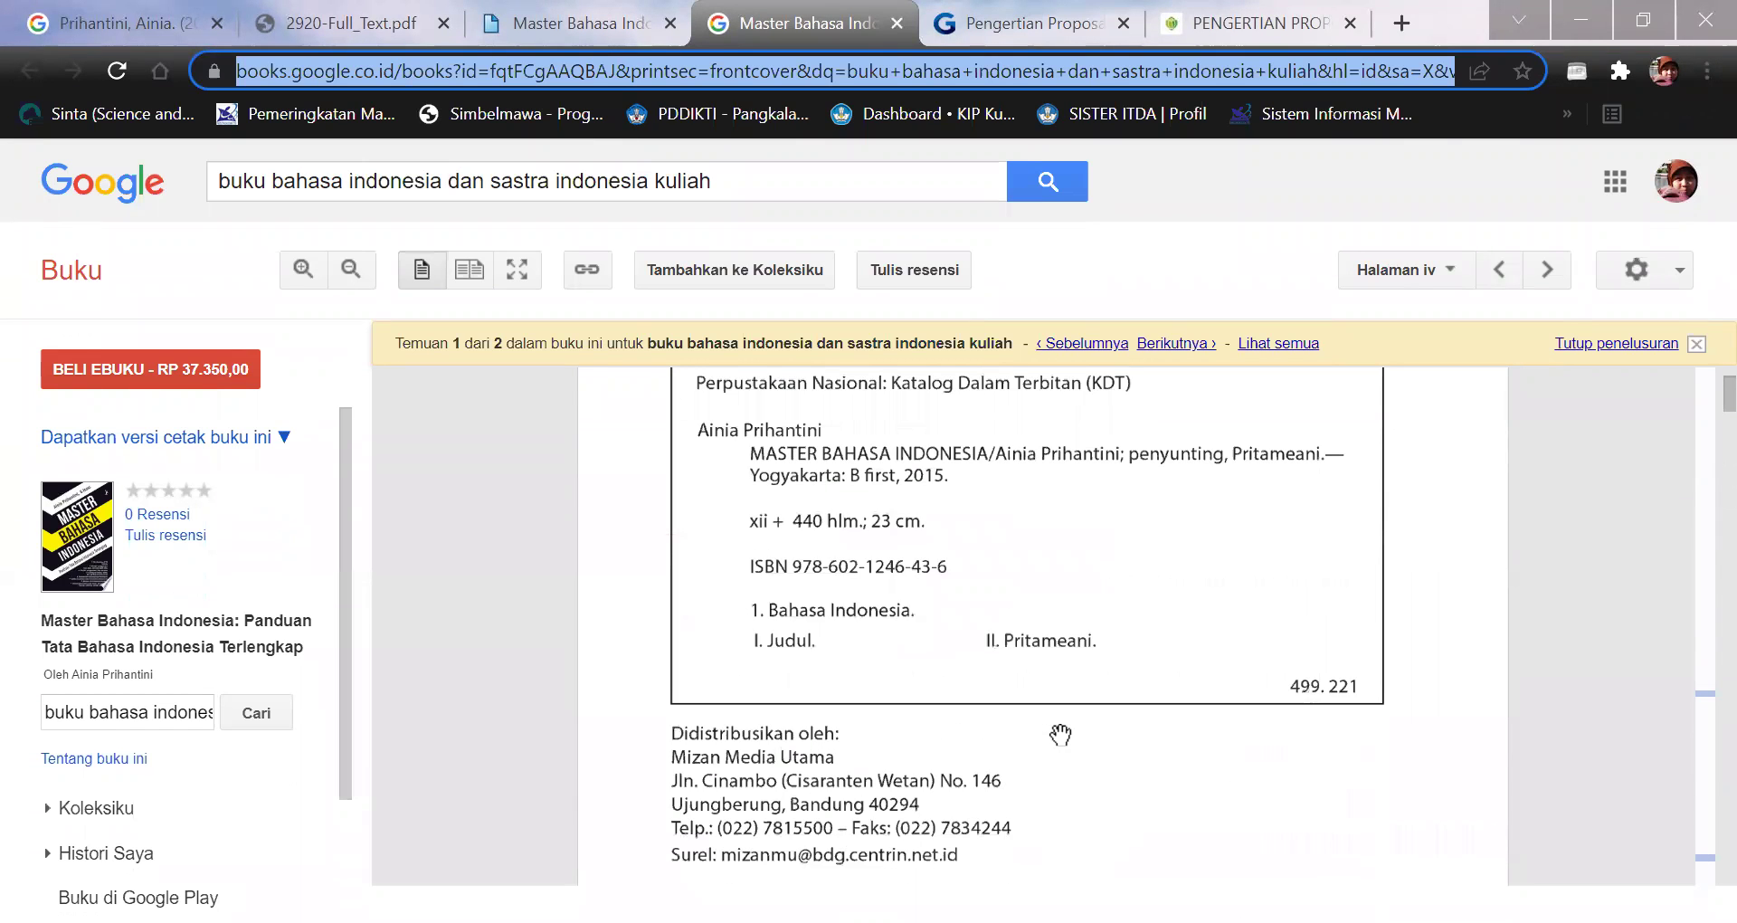
Recheck the imprint page and cover in the Google Books preview, switch to Mendeley, and save the new book record.
scroll(1060, 735, up, 3)
scroll(1060, 735, up, 2)
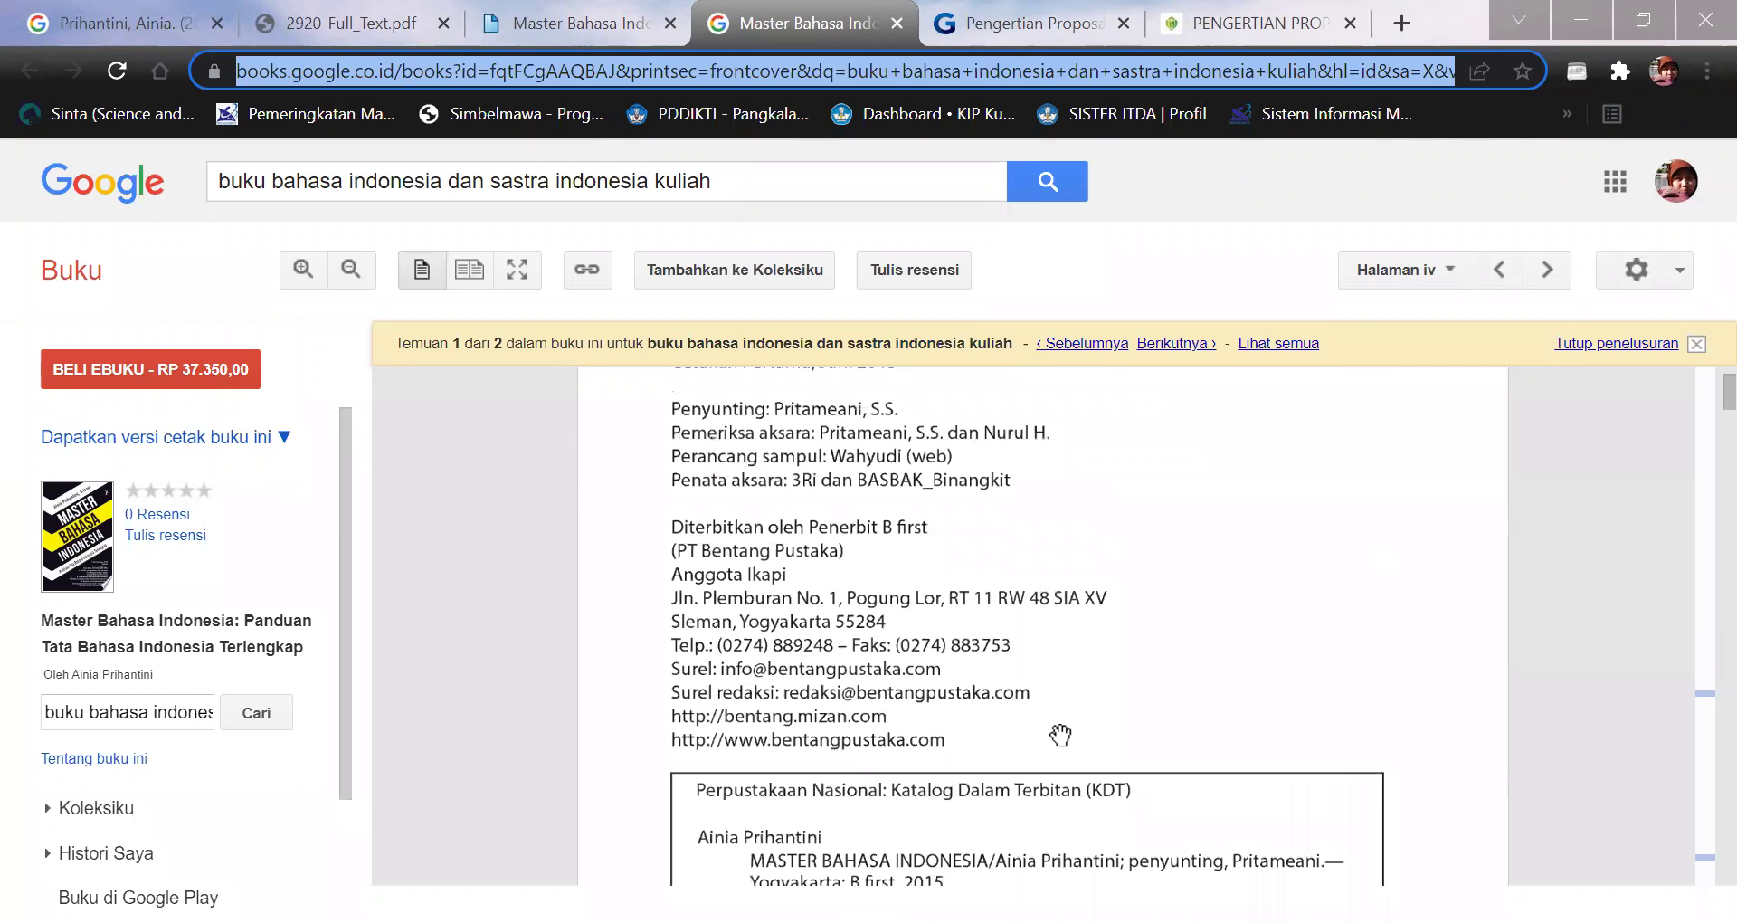
scroll(1060, 735, up, 8)
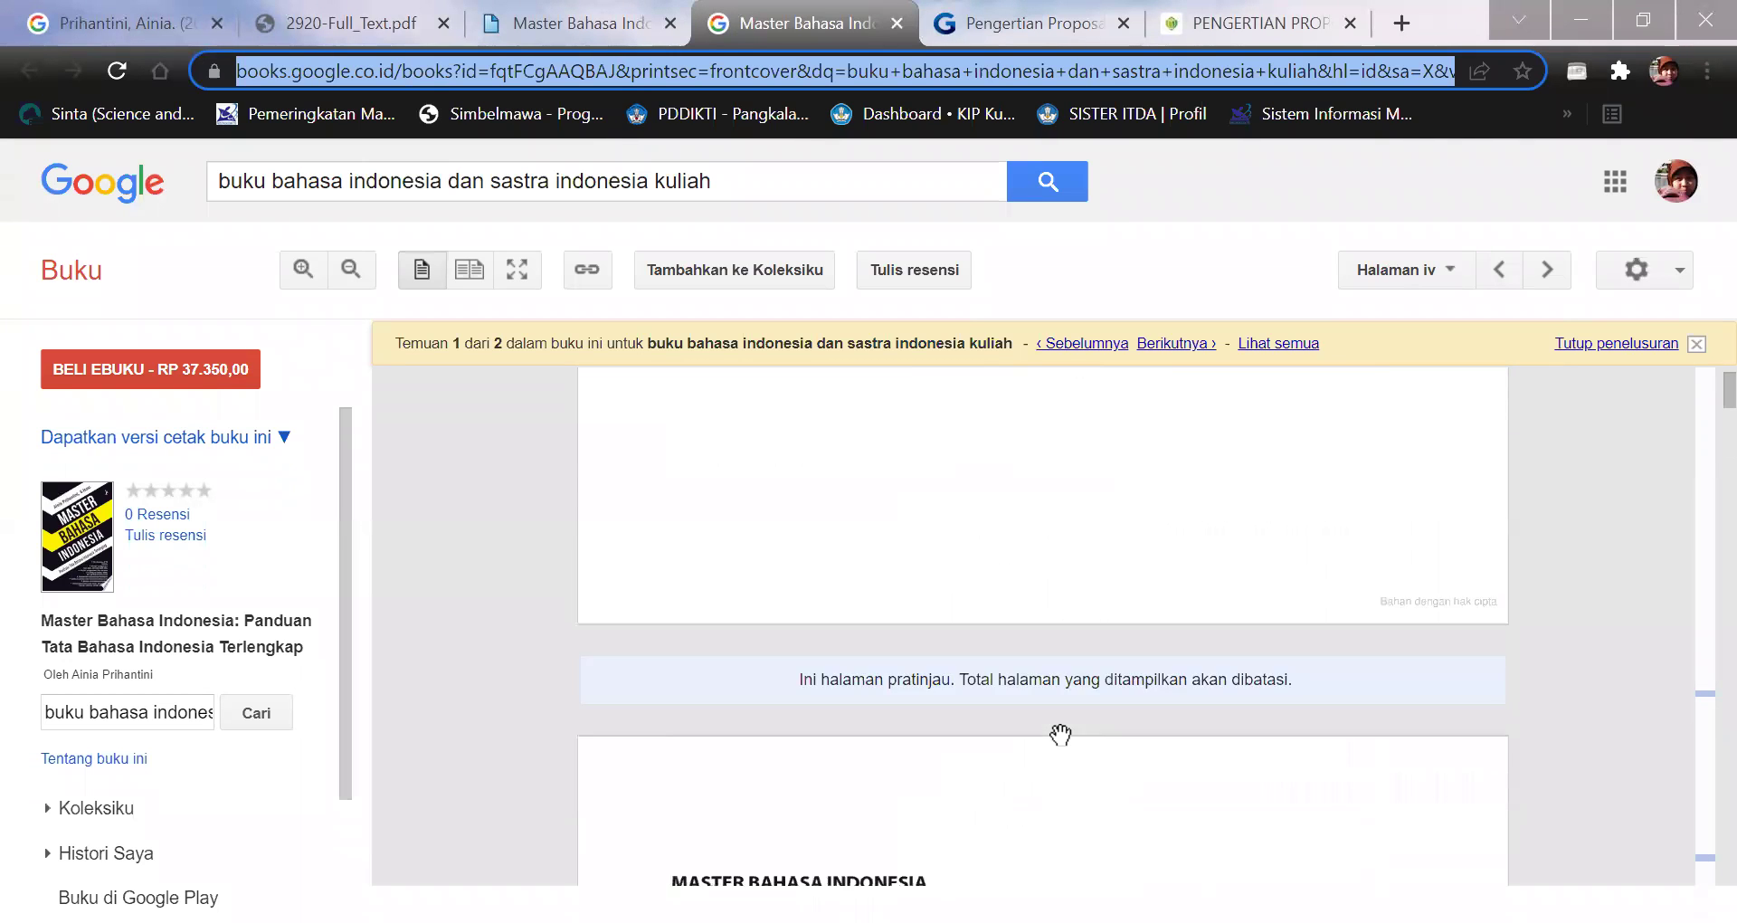
scroll(1060, 734, up, 2)
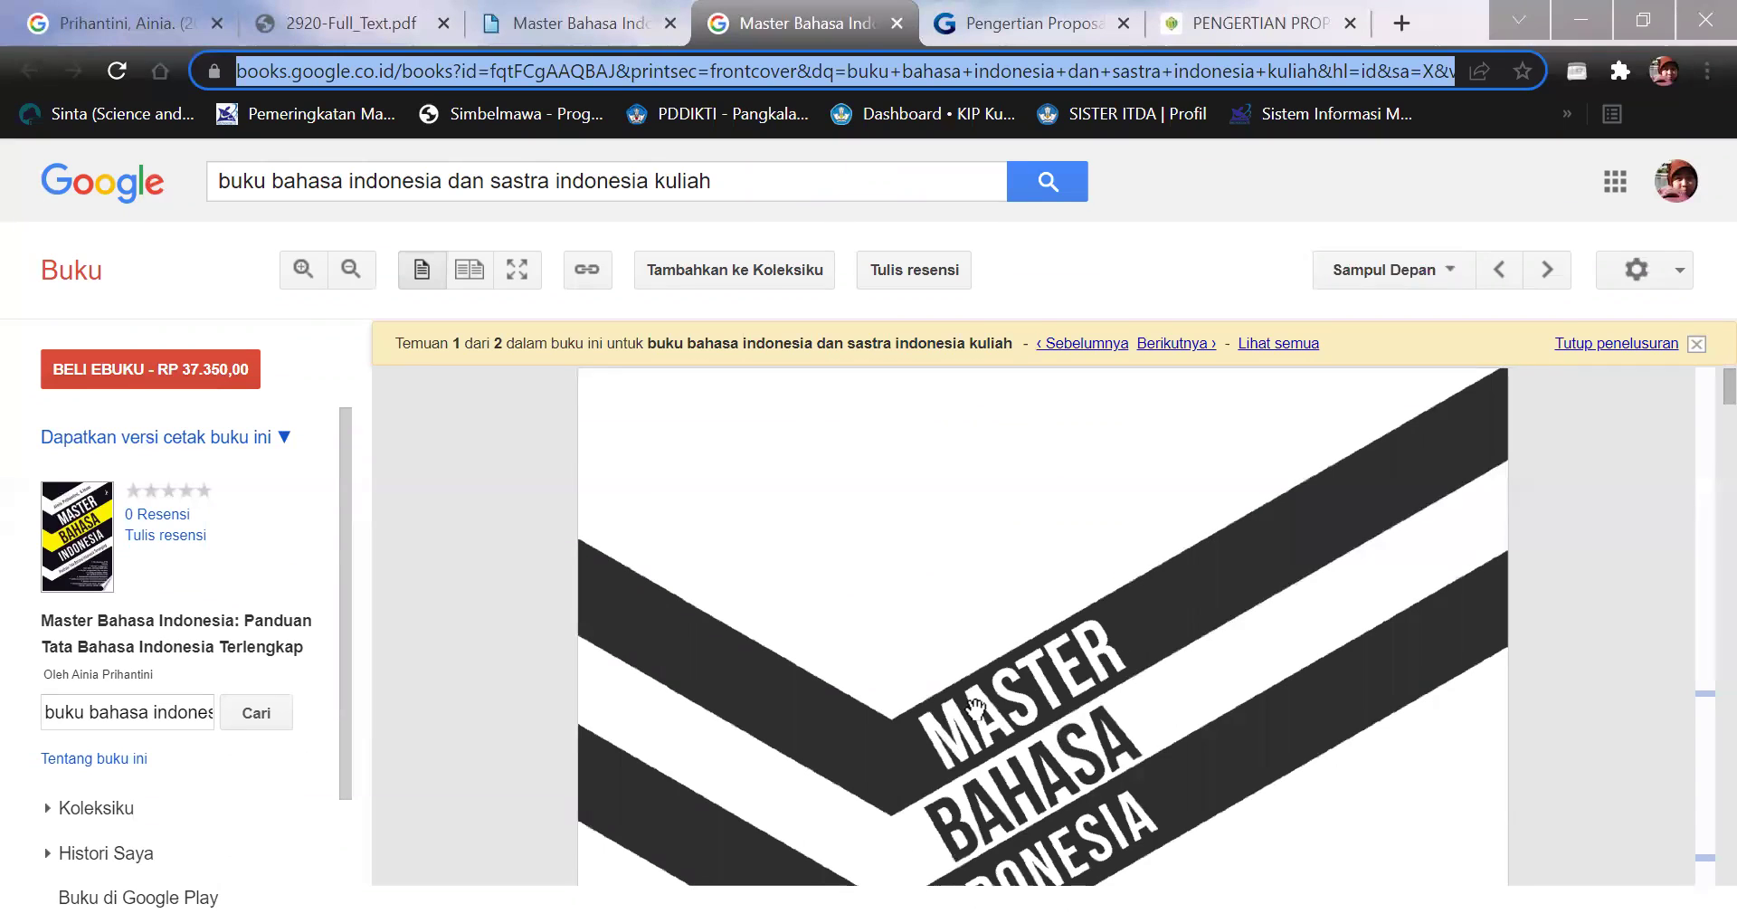
click(68, 533)
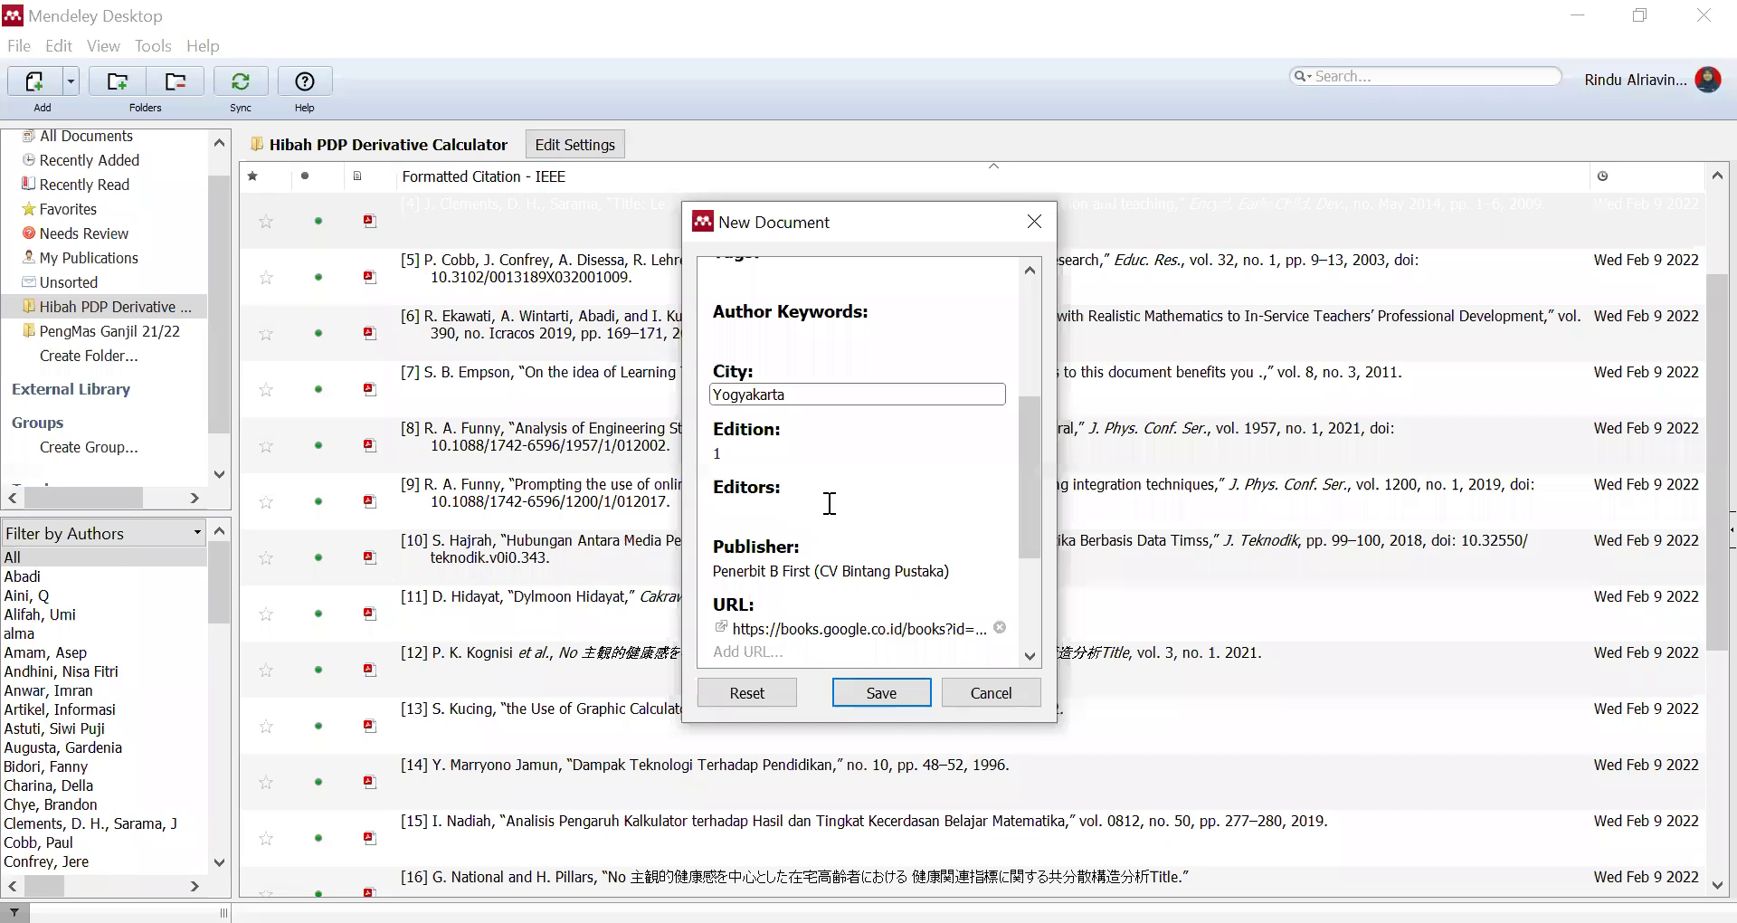
click(830, 503)
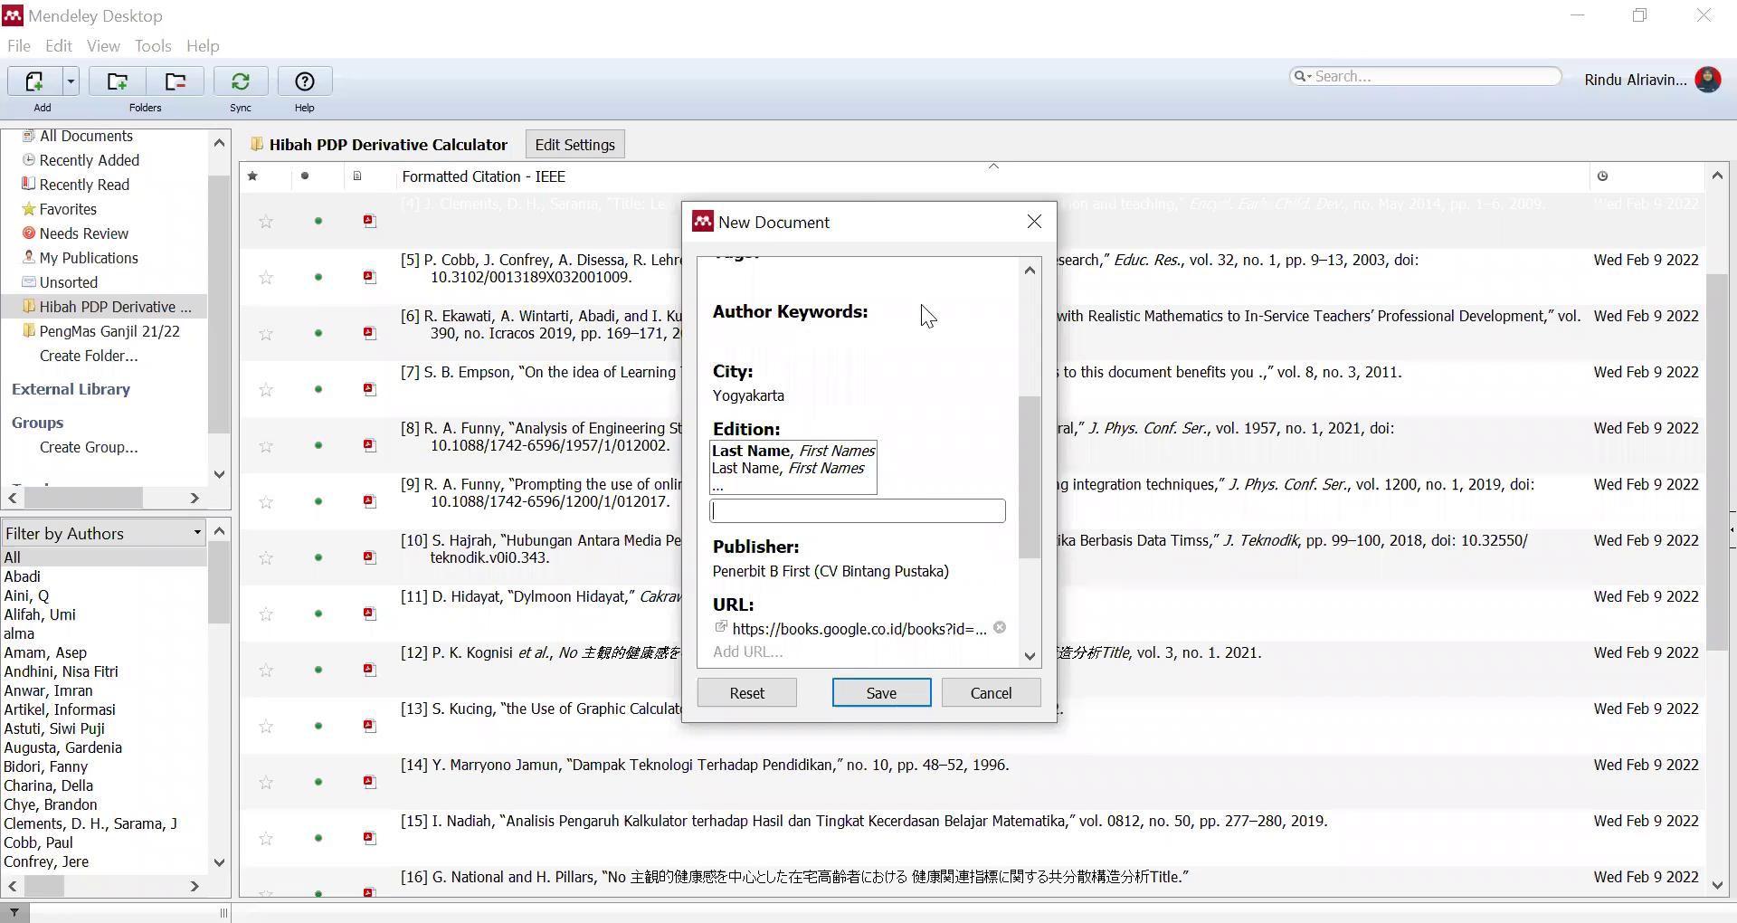
scroll(923, 489, up, 5)
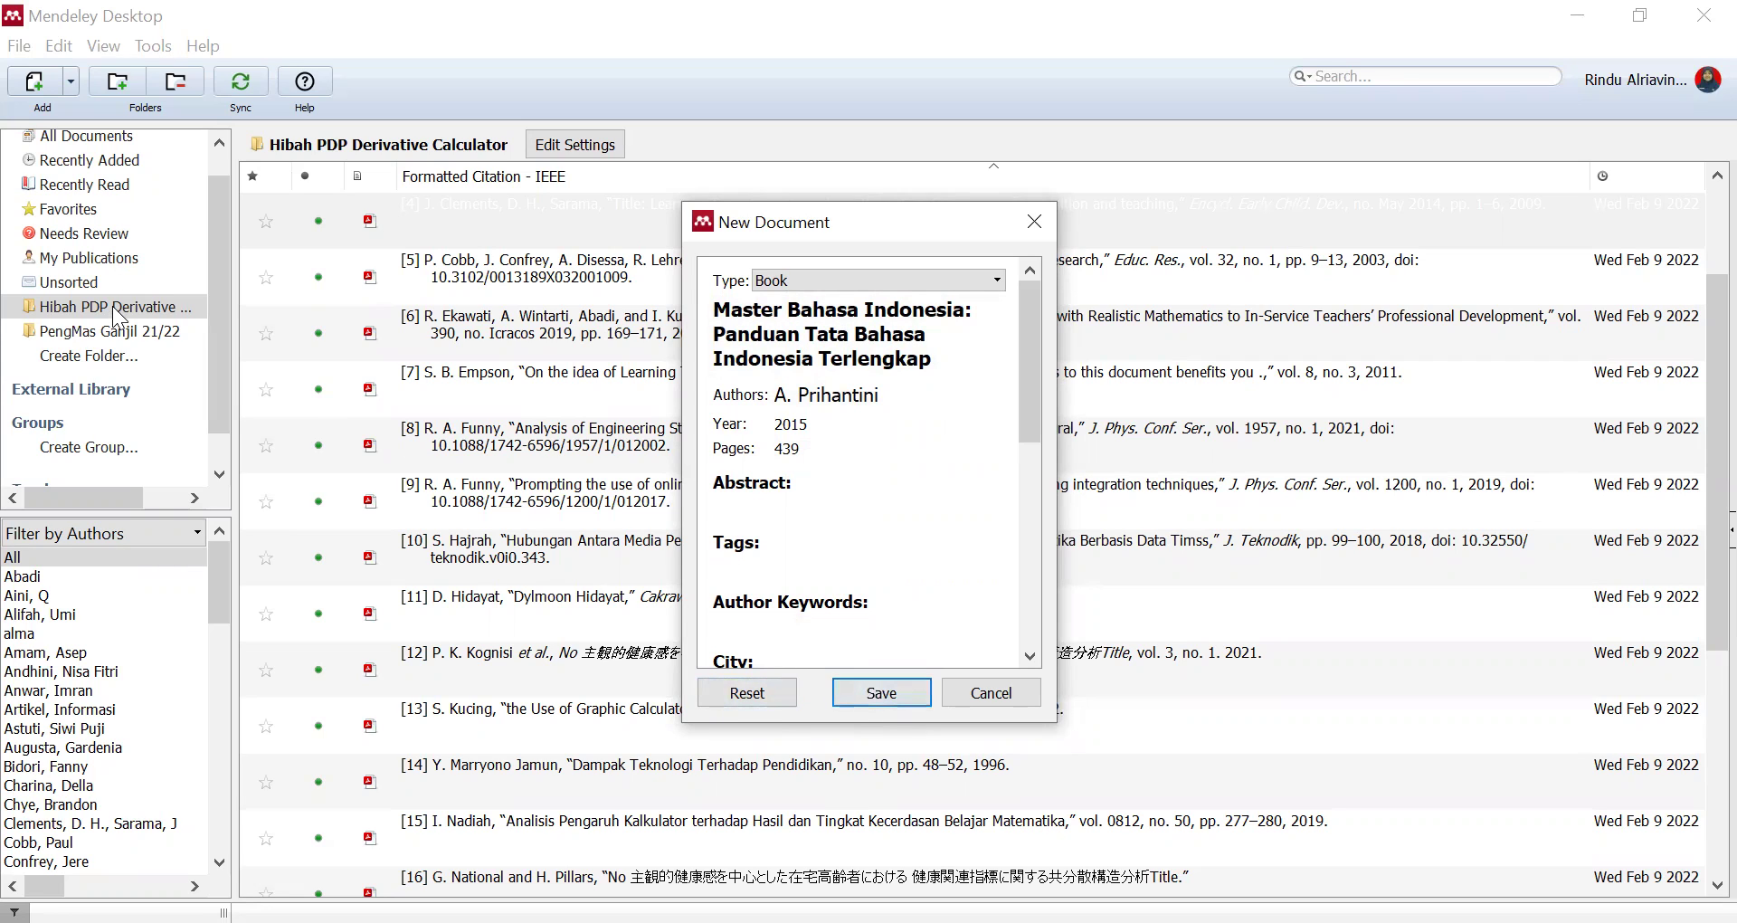
click(861, 697)
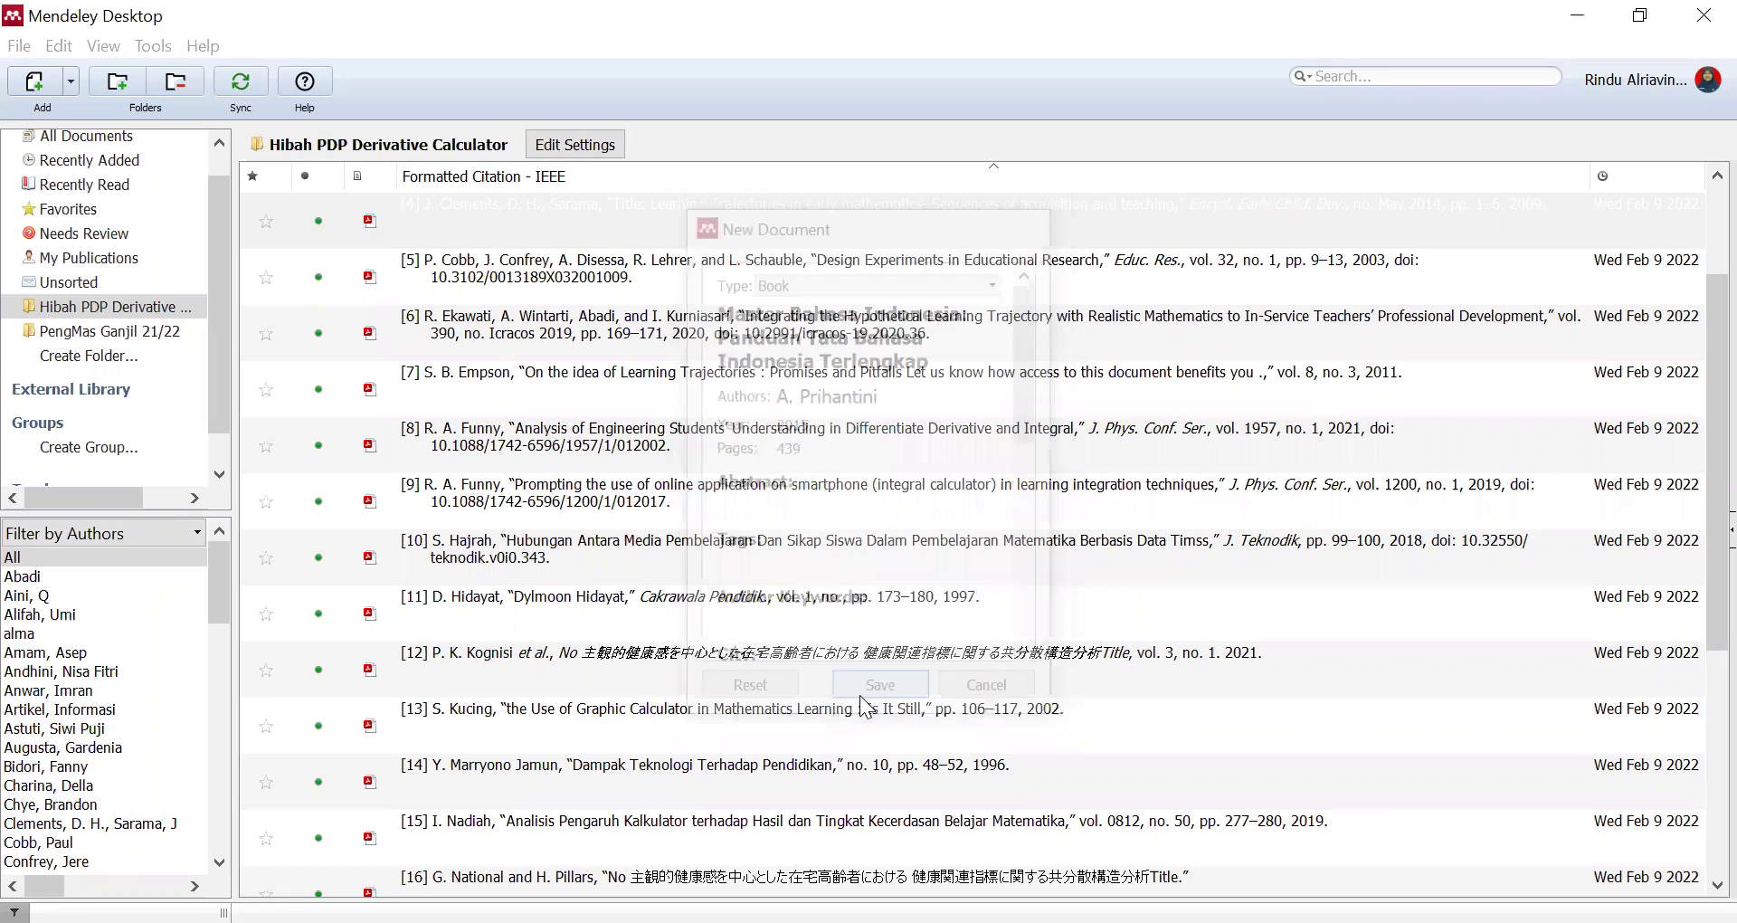
Search the Hibah PDP Derivative Calculator folder for the book author's first name and view the details of the Master Bahasa Indonesia entry.
click(583, 692)
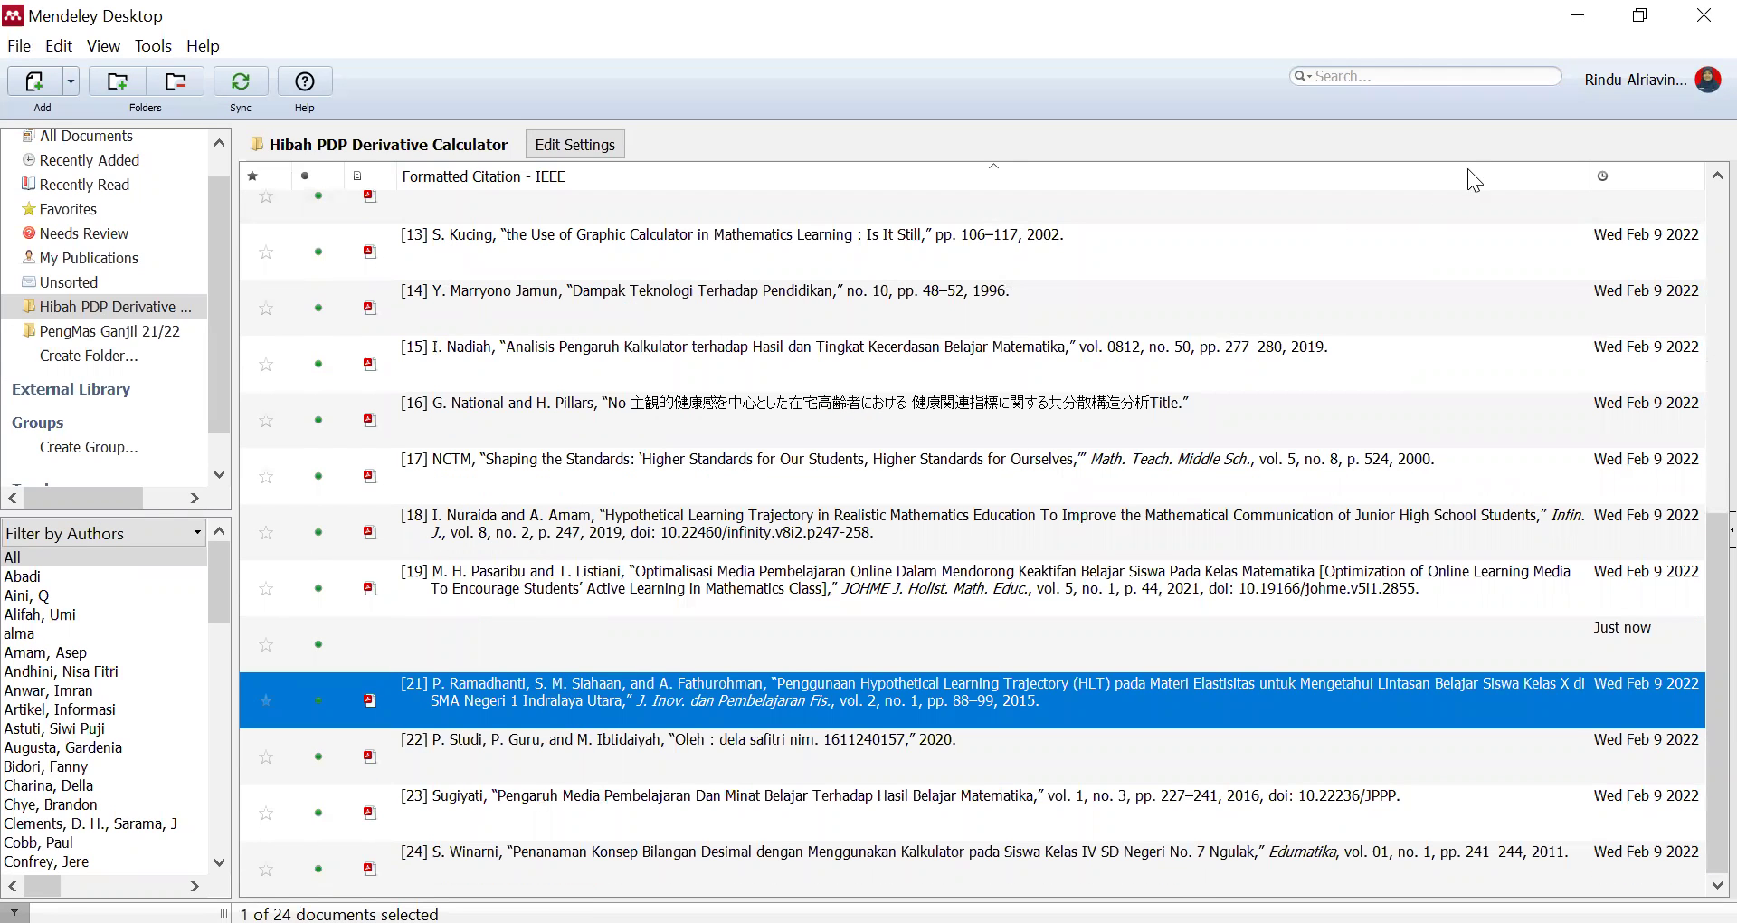
click(1426, 78)
text(ain)
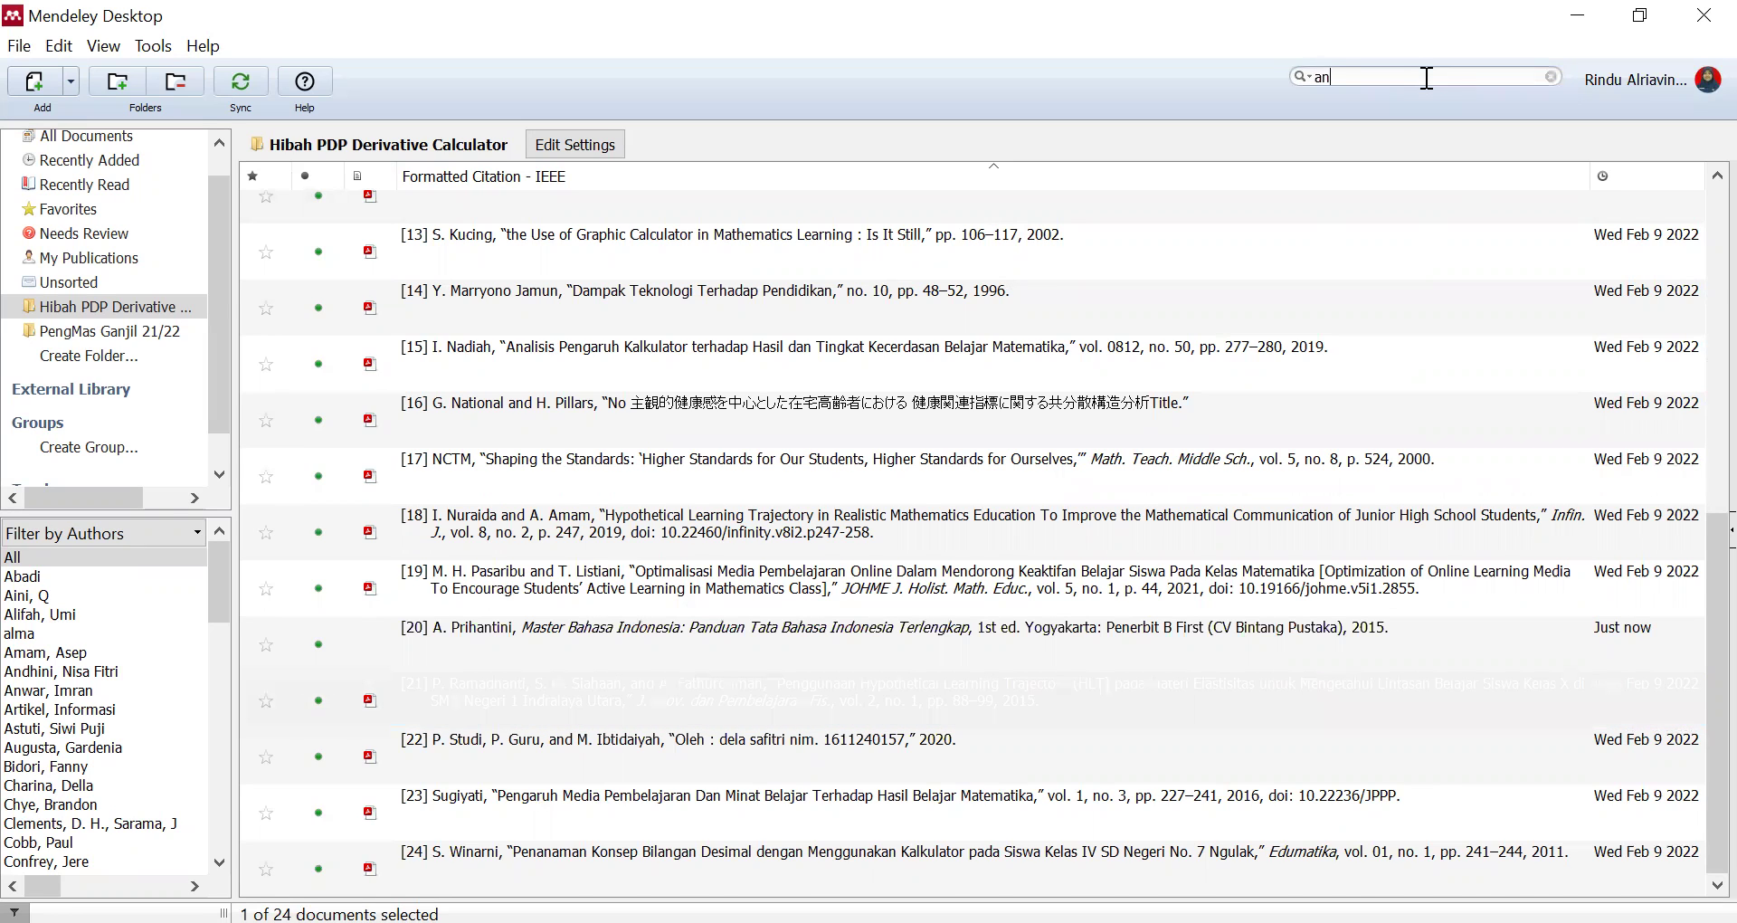
text(ia)
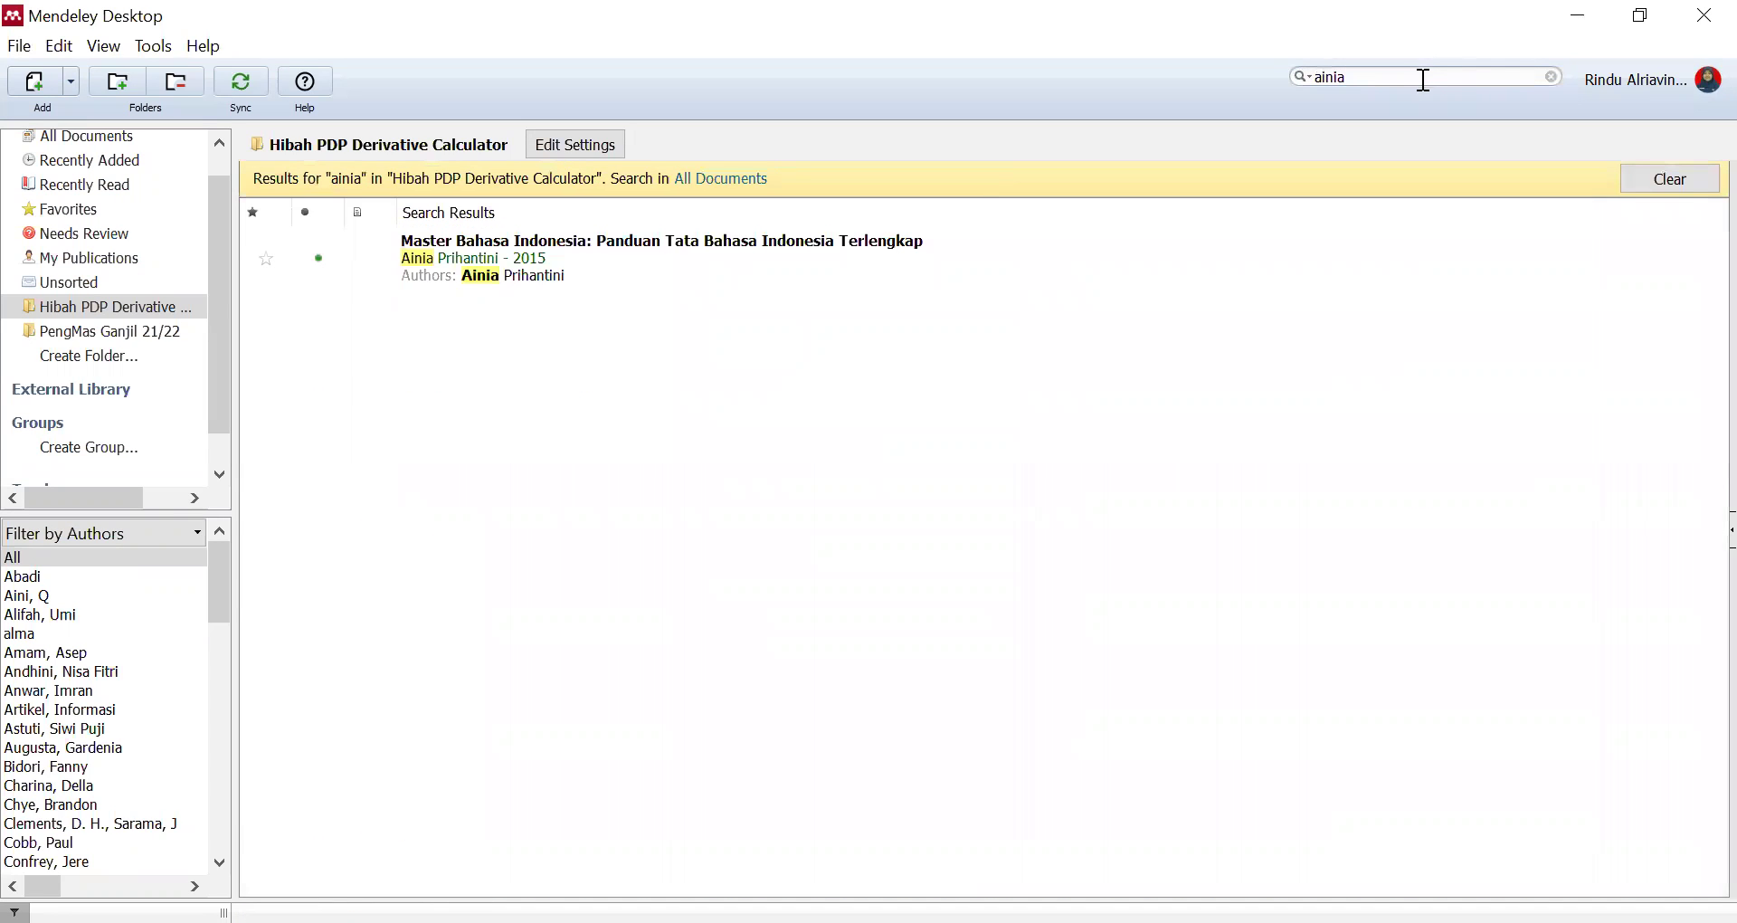
click(590, 271)
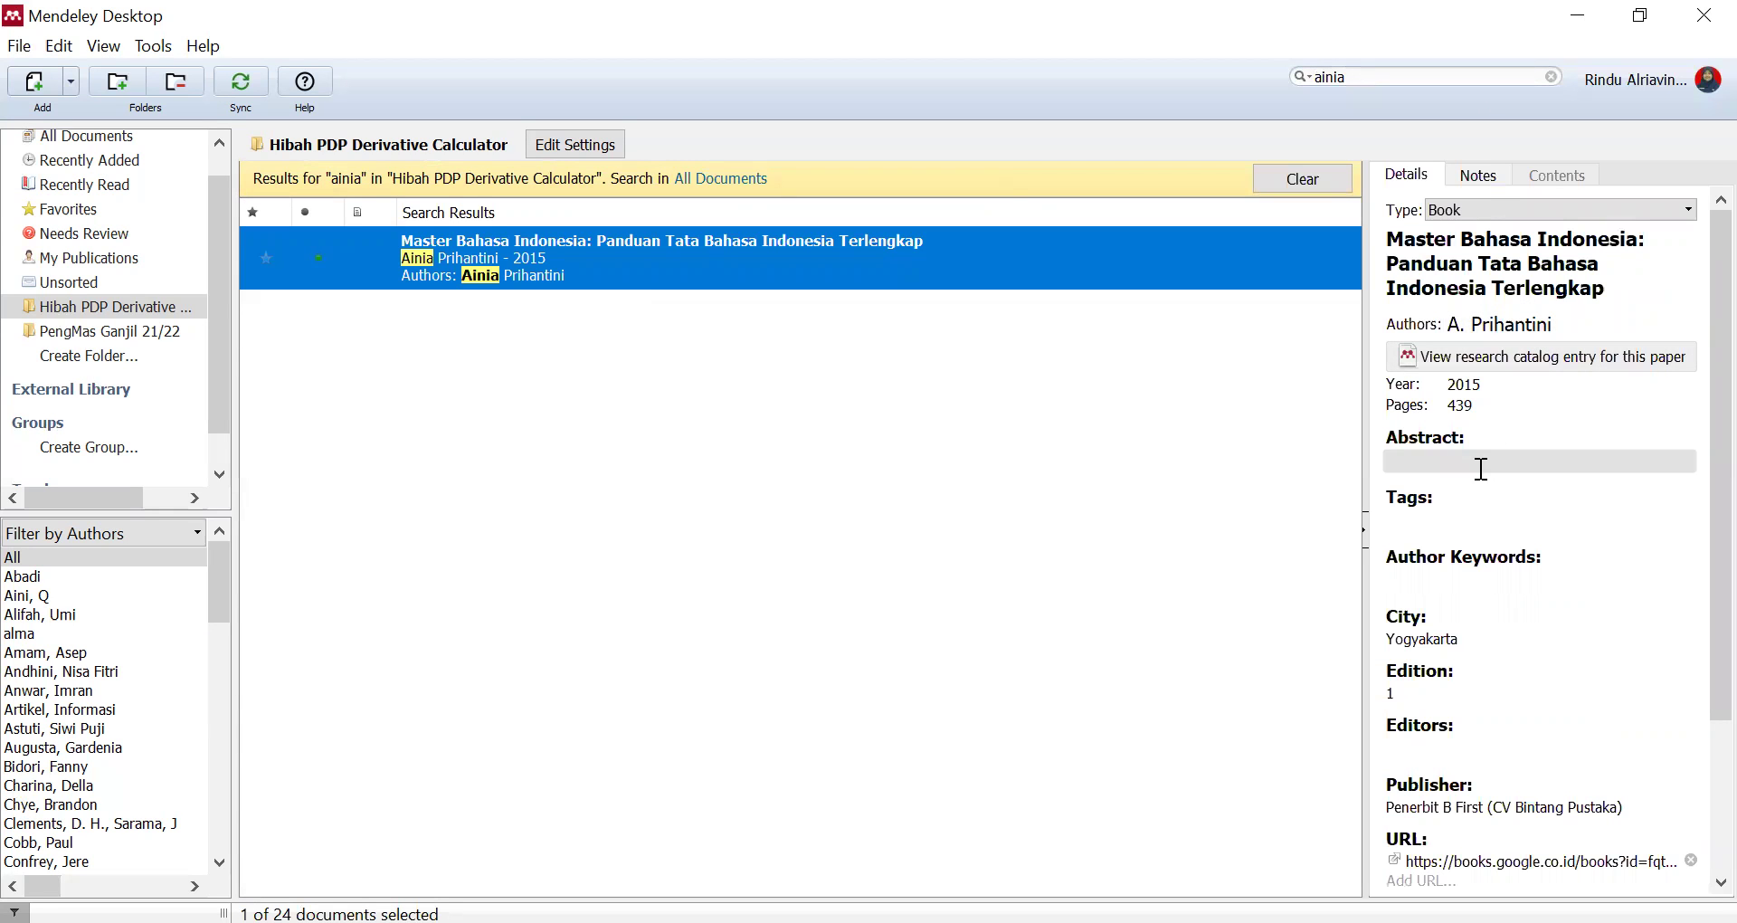
click(955, 468)
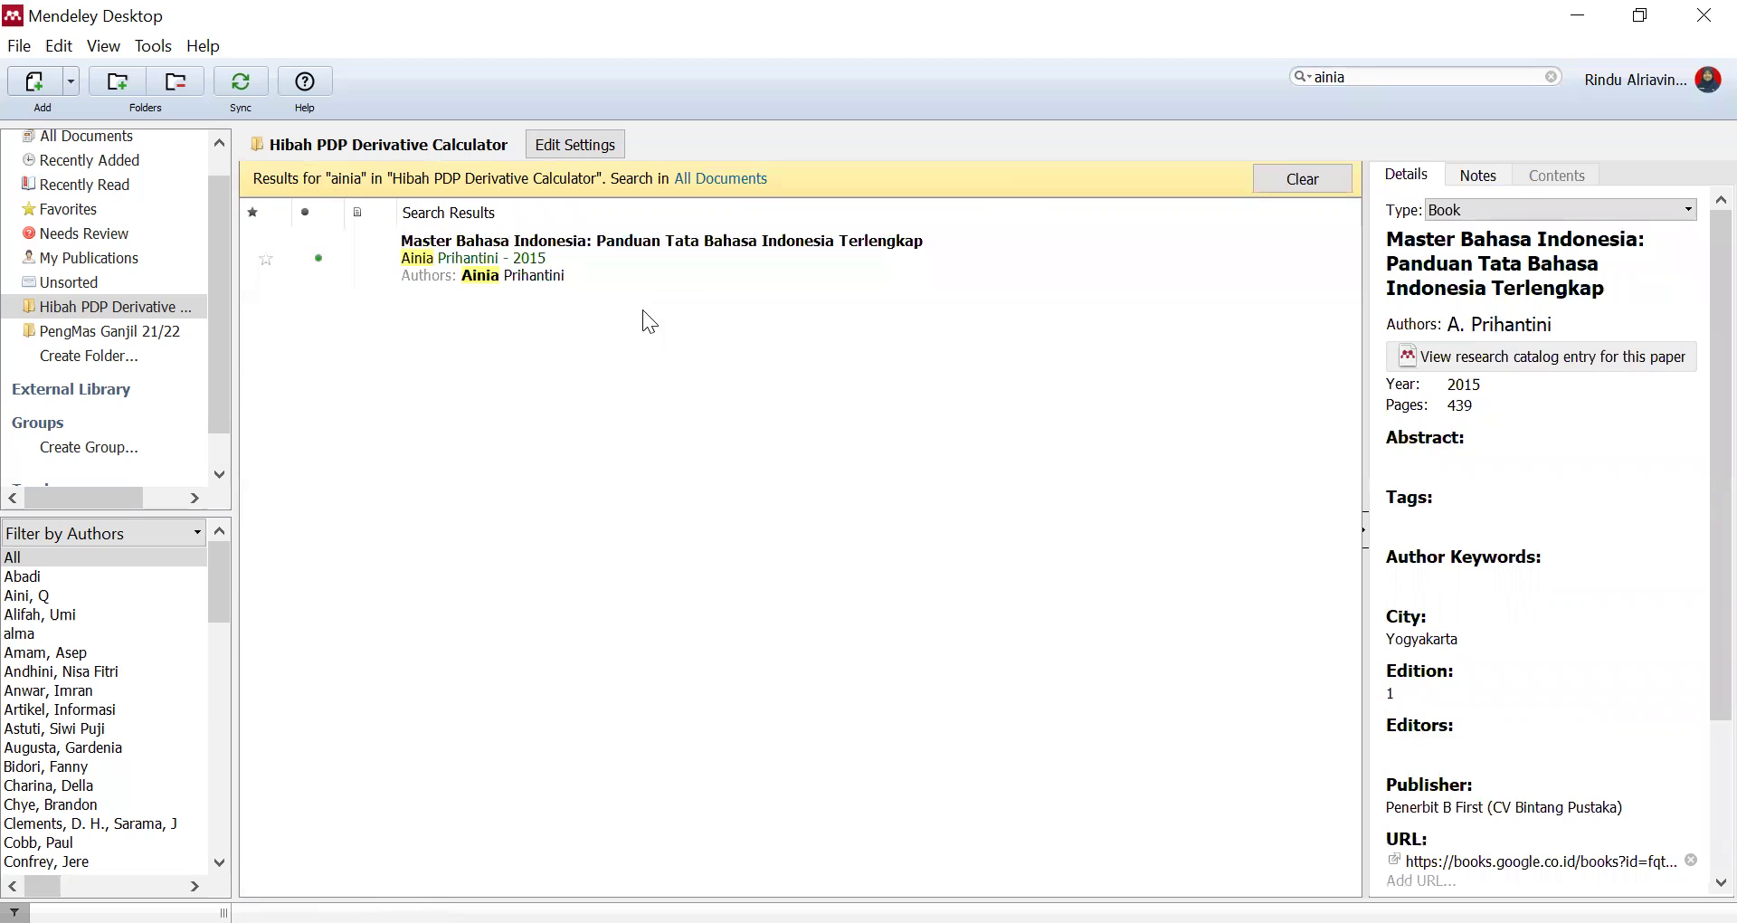
click(622, 266)
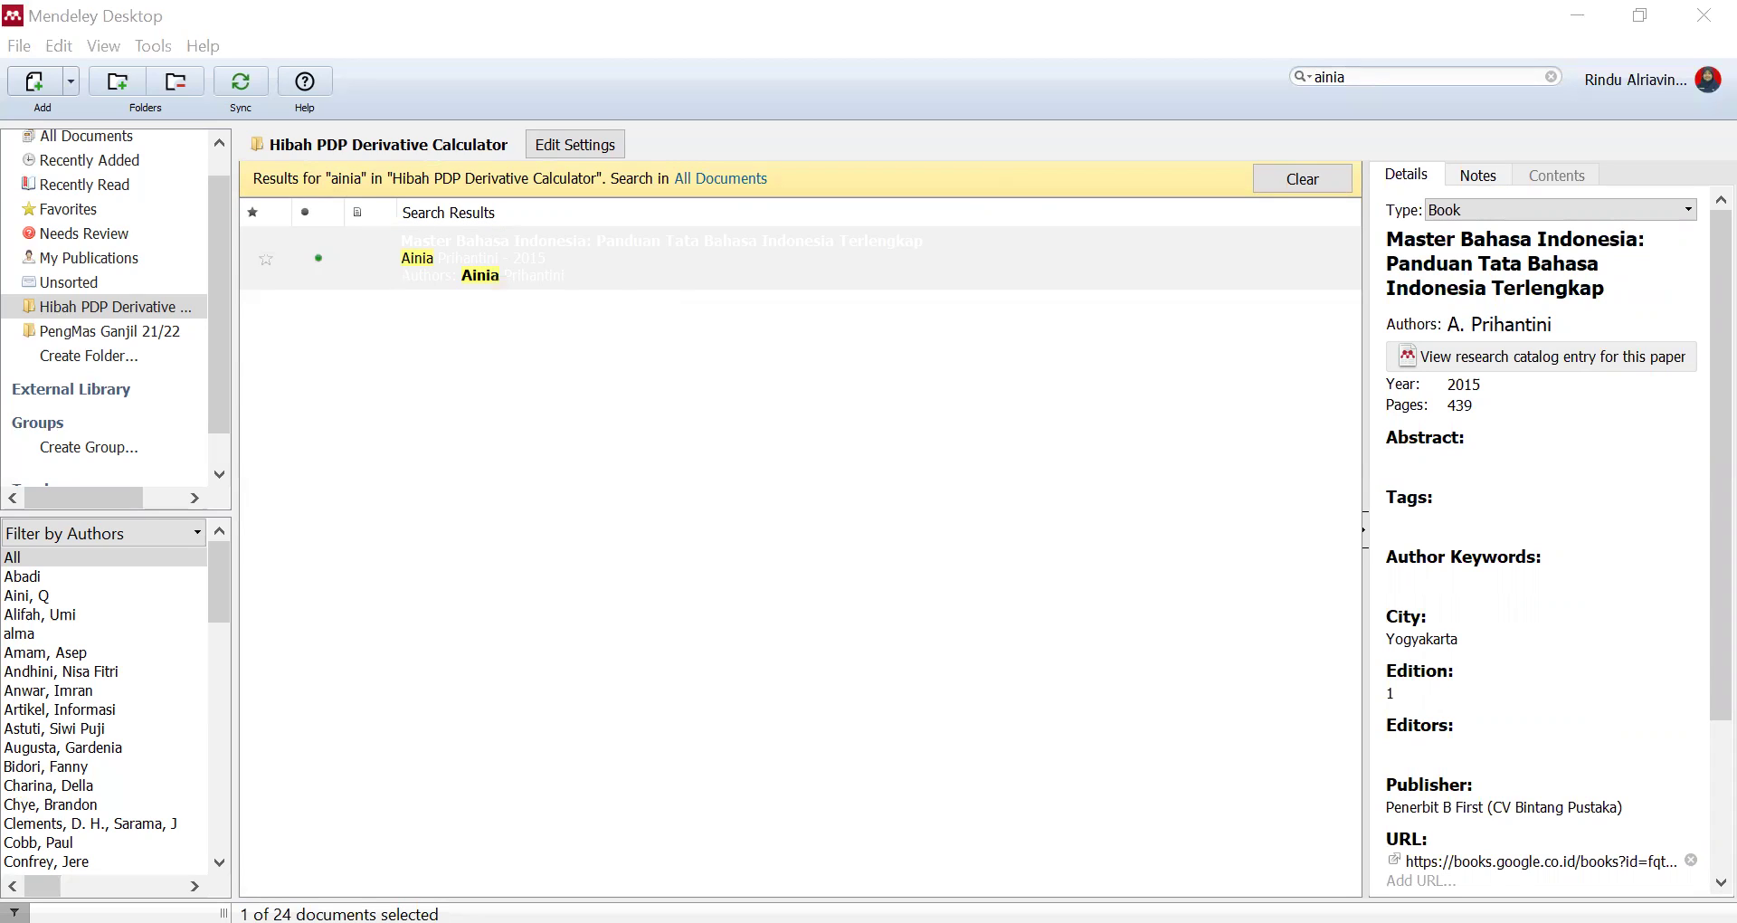
Switch to Word and insert the book author's 2015 definition, "Proposal adalah rencana kerja yang dituangkan dalam bentuk rancangan kerja...", under "1. Definisi Proposal".
key(alt+Tab)
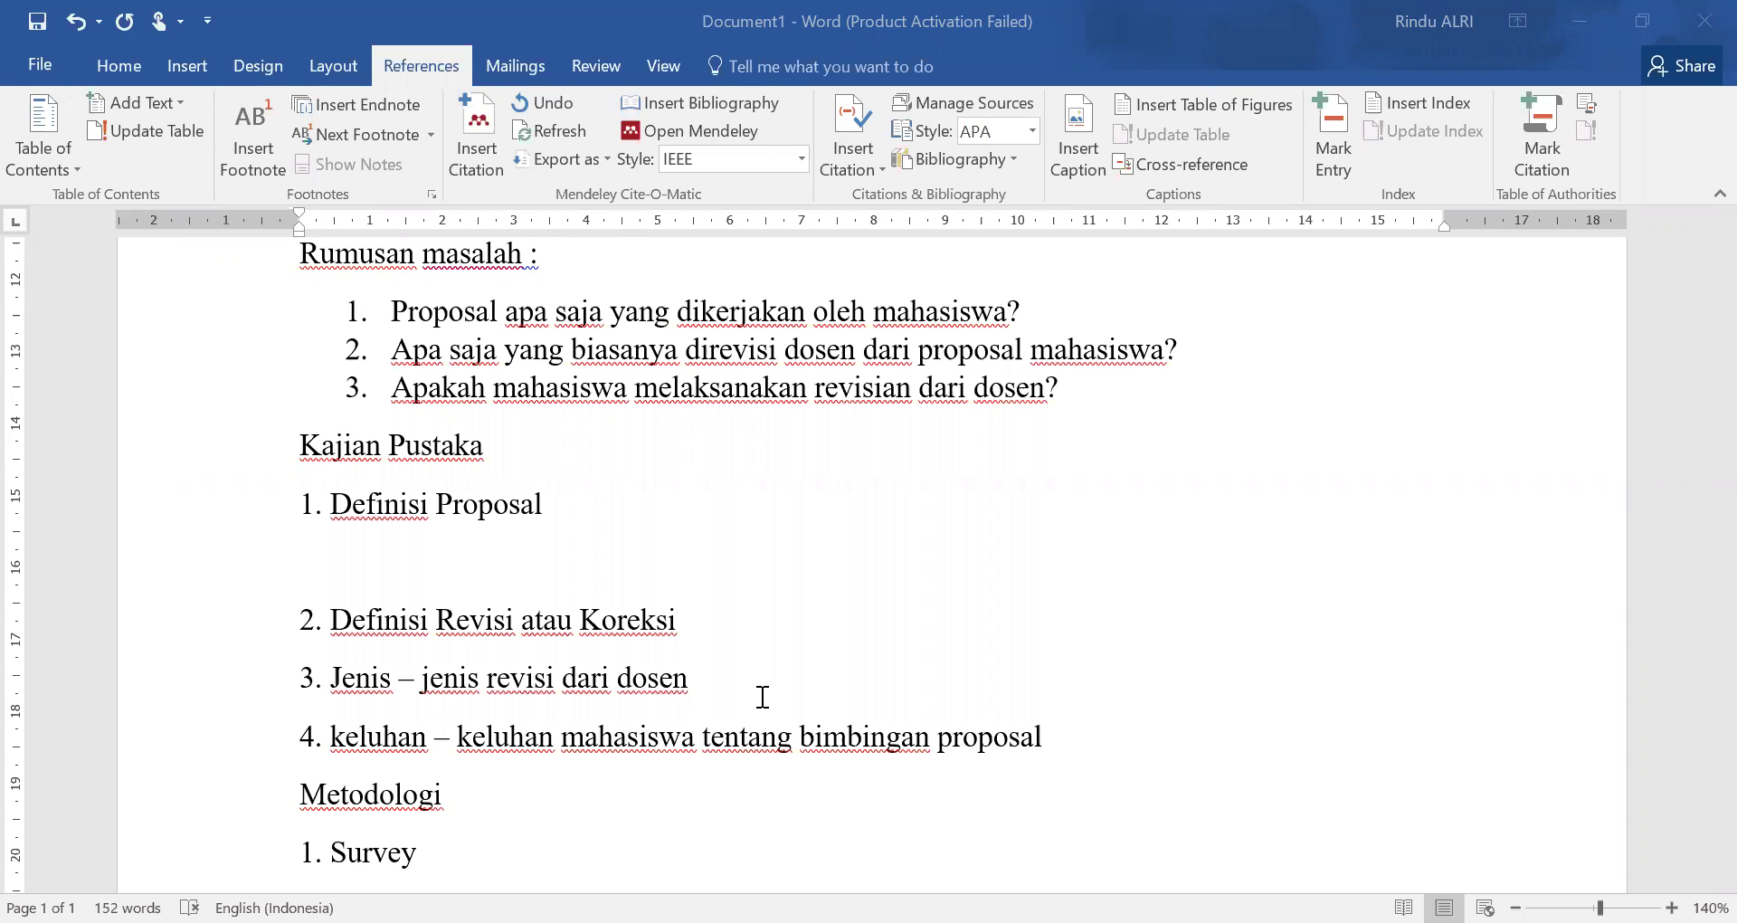
click(588, 571)
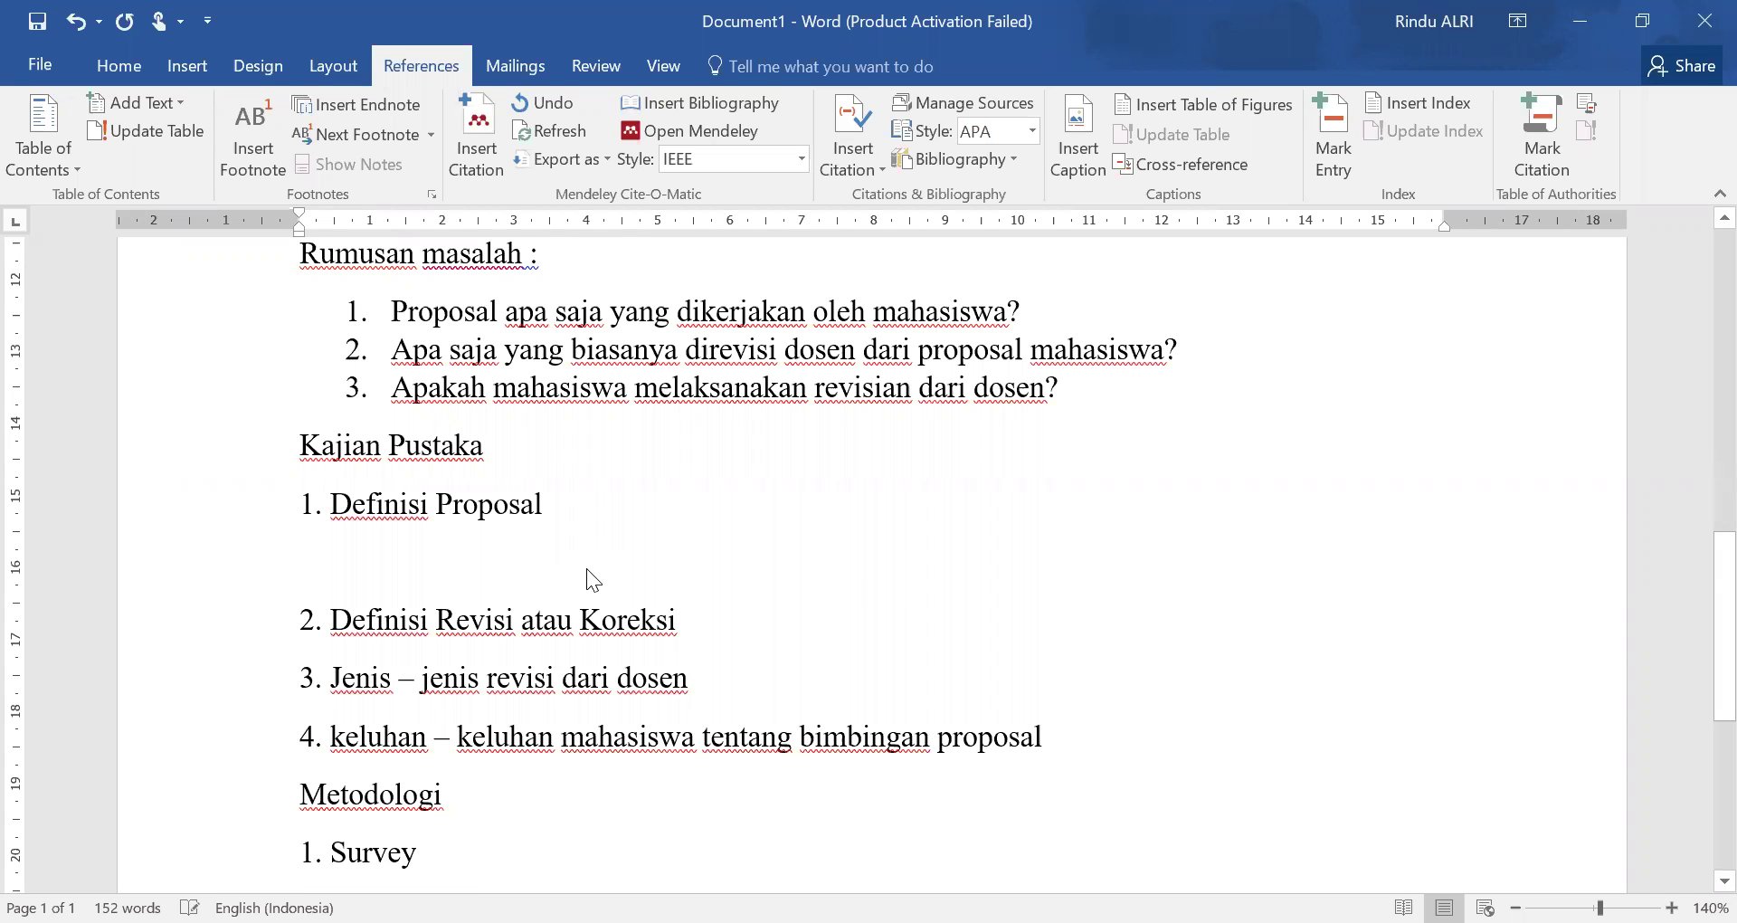
text(Menurut Ainia Prihantini (2015) Proposal adalah rencana kerja yang dituangkan dalam bentuk rancangan kerja yang bertujuan untuk mengatahui garis besar rencana kerja yang akan dilaksanakan.)
click(373, 570)
key(BackSpace)
key(BackSpace)
click(496, 636)
click(490, 611)
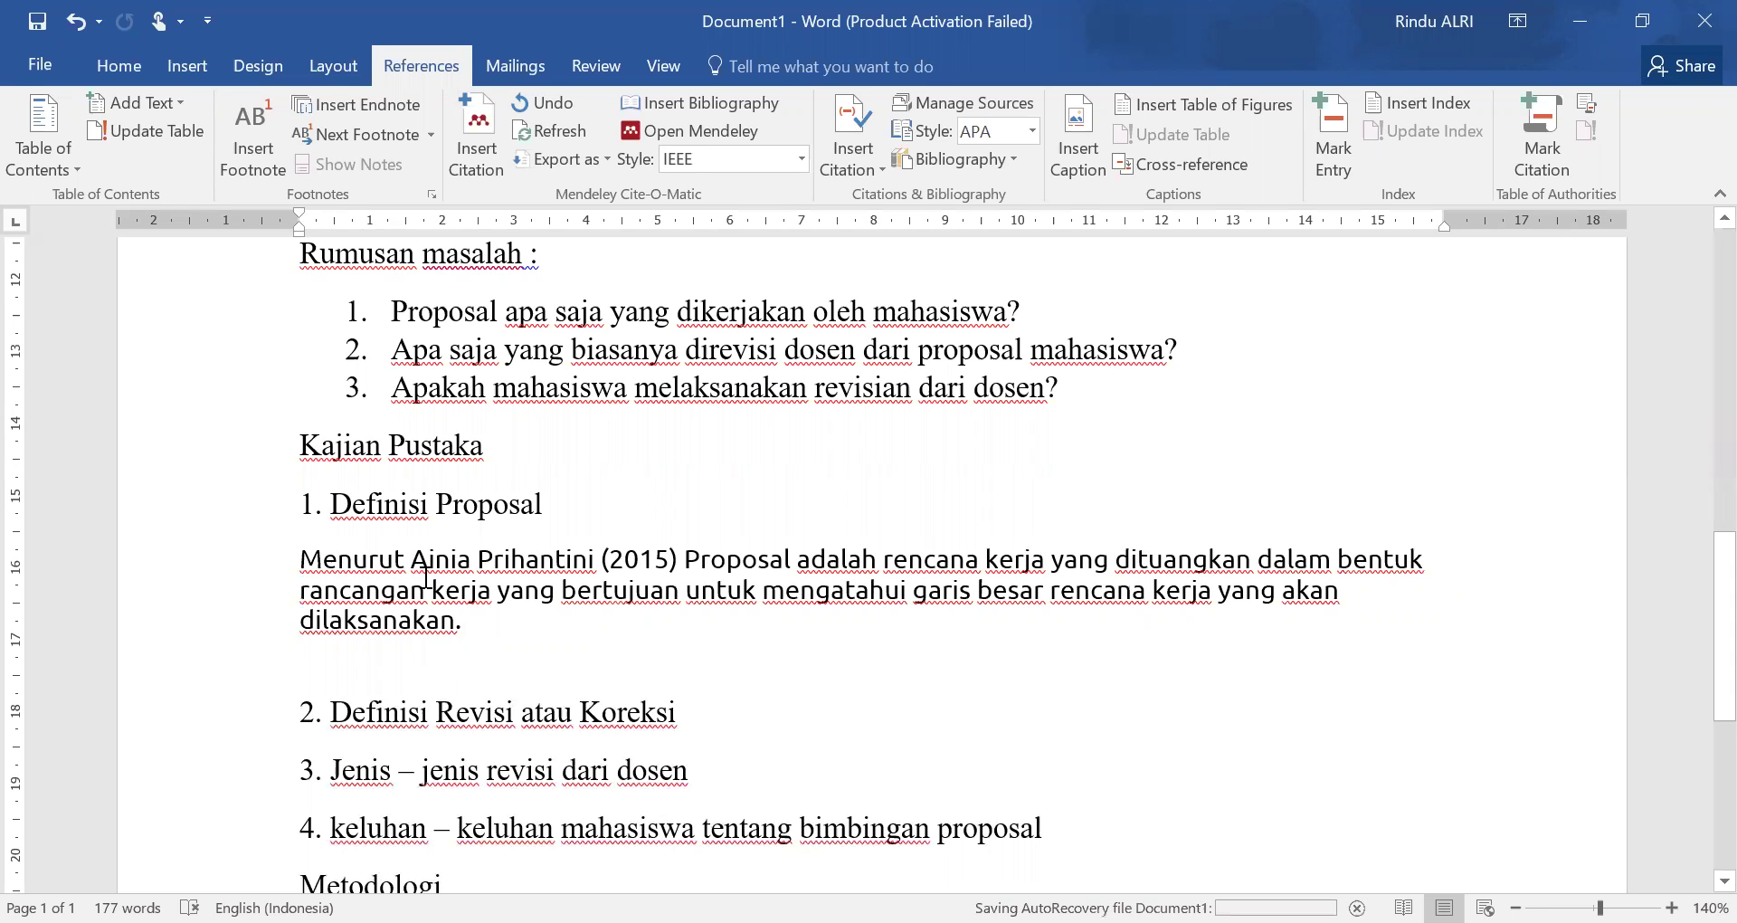
Begin a paraphrase in a new paragraph below the quoted definition with "Proposal juga dikatakan sebagai rencana".
key(Return)
key(Return)
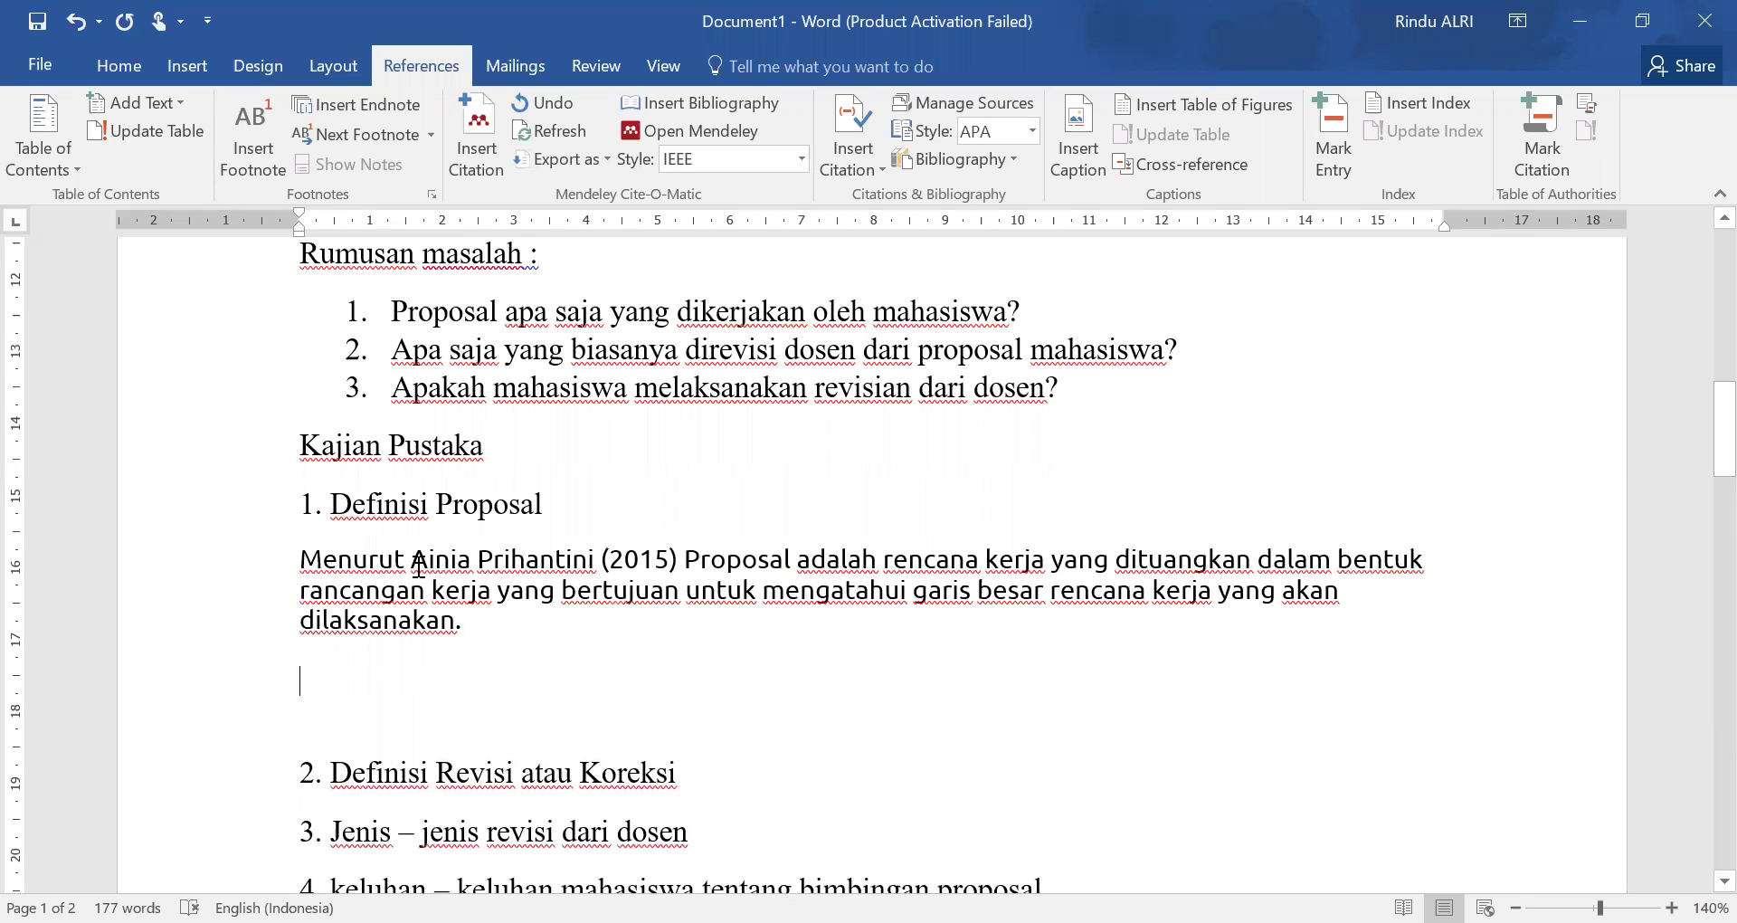
text(Proposal adala)
key(BackSpace)
text(h r)
key(BackSpace)
key(BackSpace)
key(BackSpace)
key(BackSpace)
key(BackSpace)
key(BackSpace)
key(BackSpace)
key(BackSpace)
text(juga dikatakan sebagi re)
key(BackSpace)
key(BackSpace)
key(BackSpace)
key(BackSpace)
text(ai rencan)
key(BackSpace)
key(BackSpace)
text(ncana)
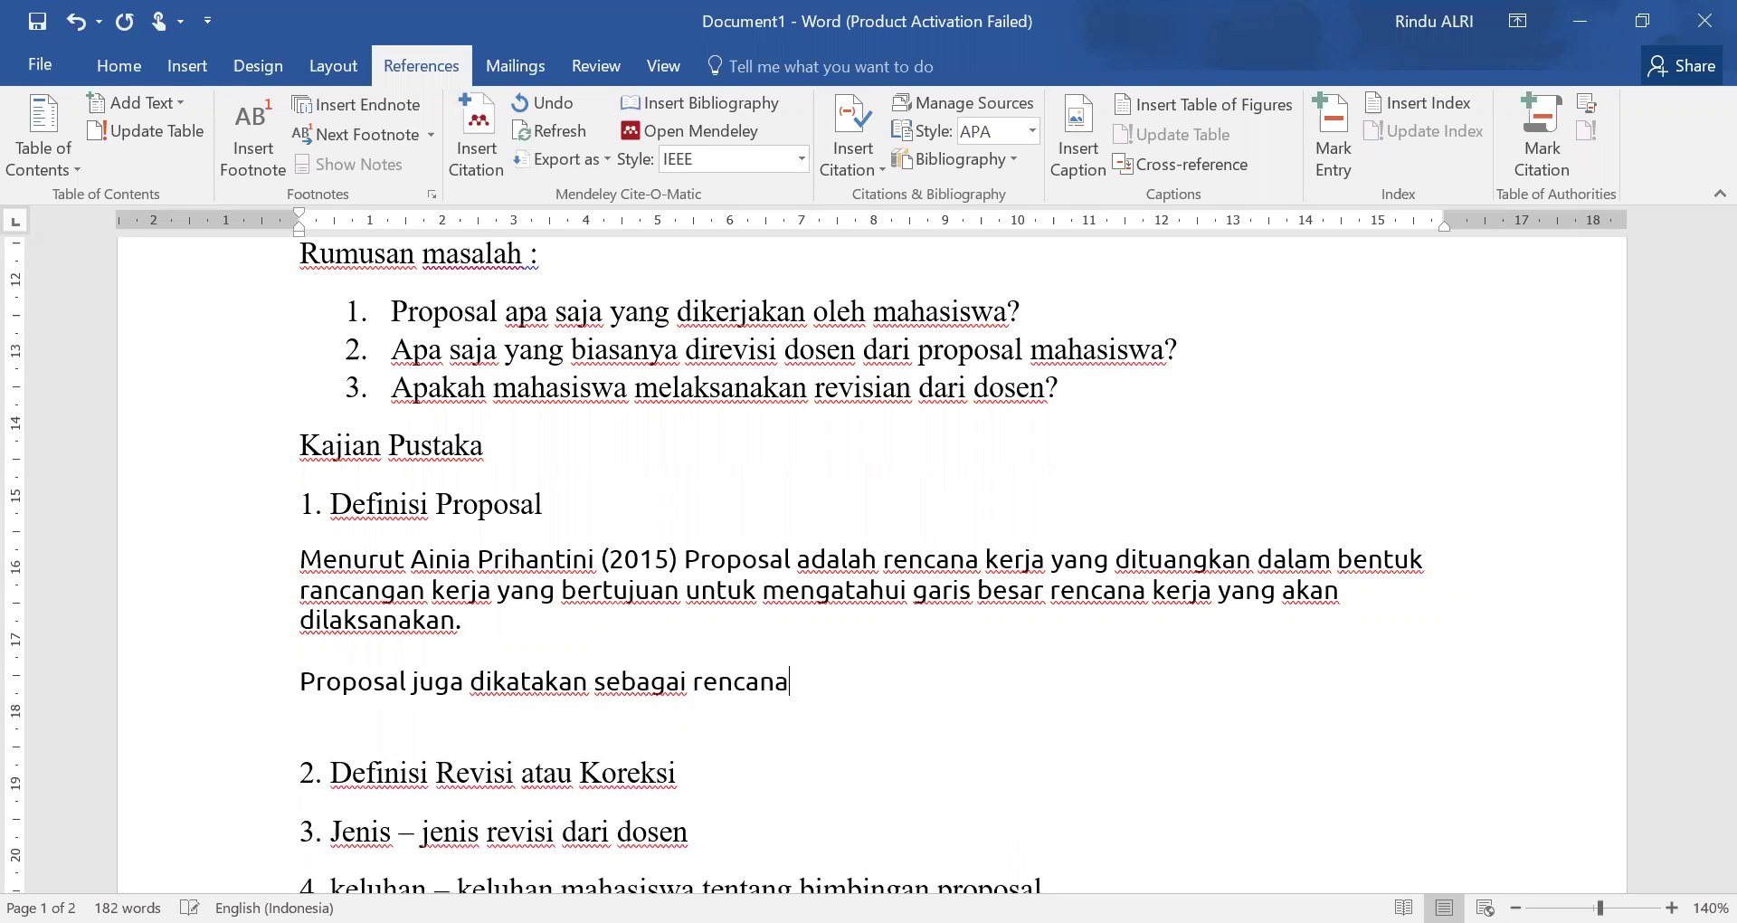
Continue the paraphrased sentence with "kerja yang dituliskan dalam bentuk".
text( kerja yang dibe)
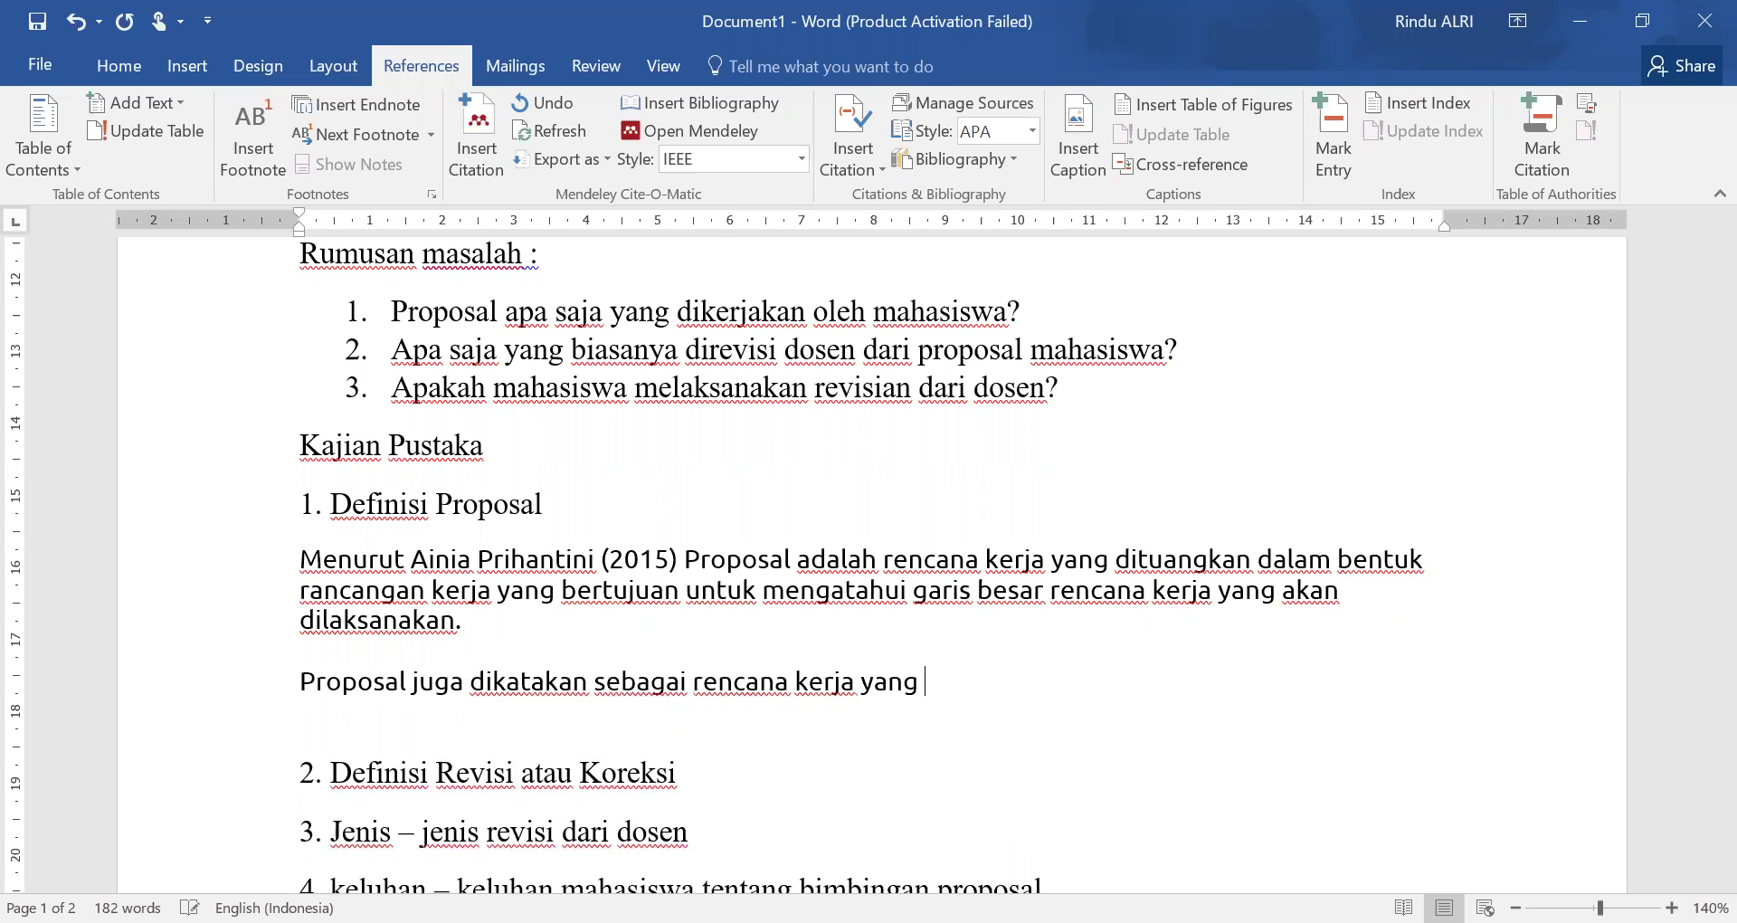
key(BackSpace)
key(BackSpace)
text(tulik)
key(BackSpace)
text(skan)
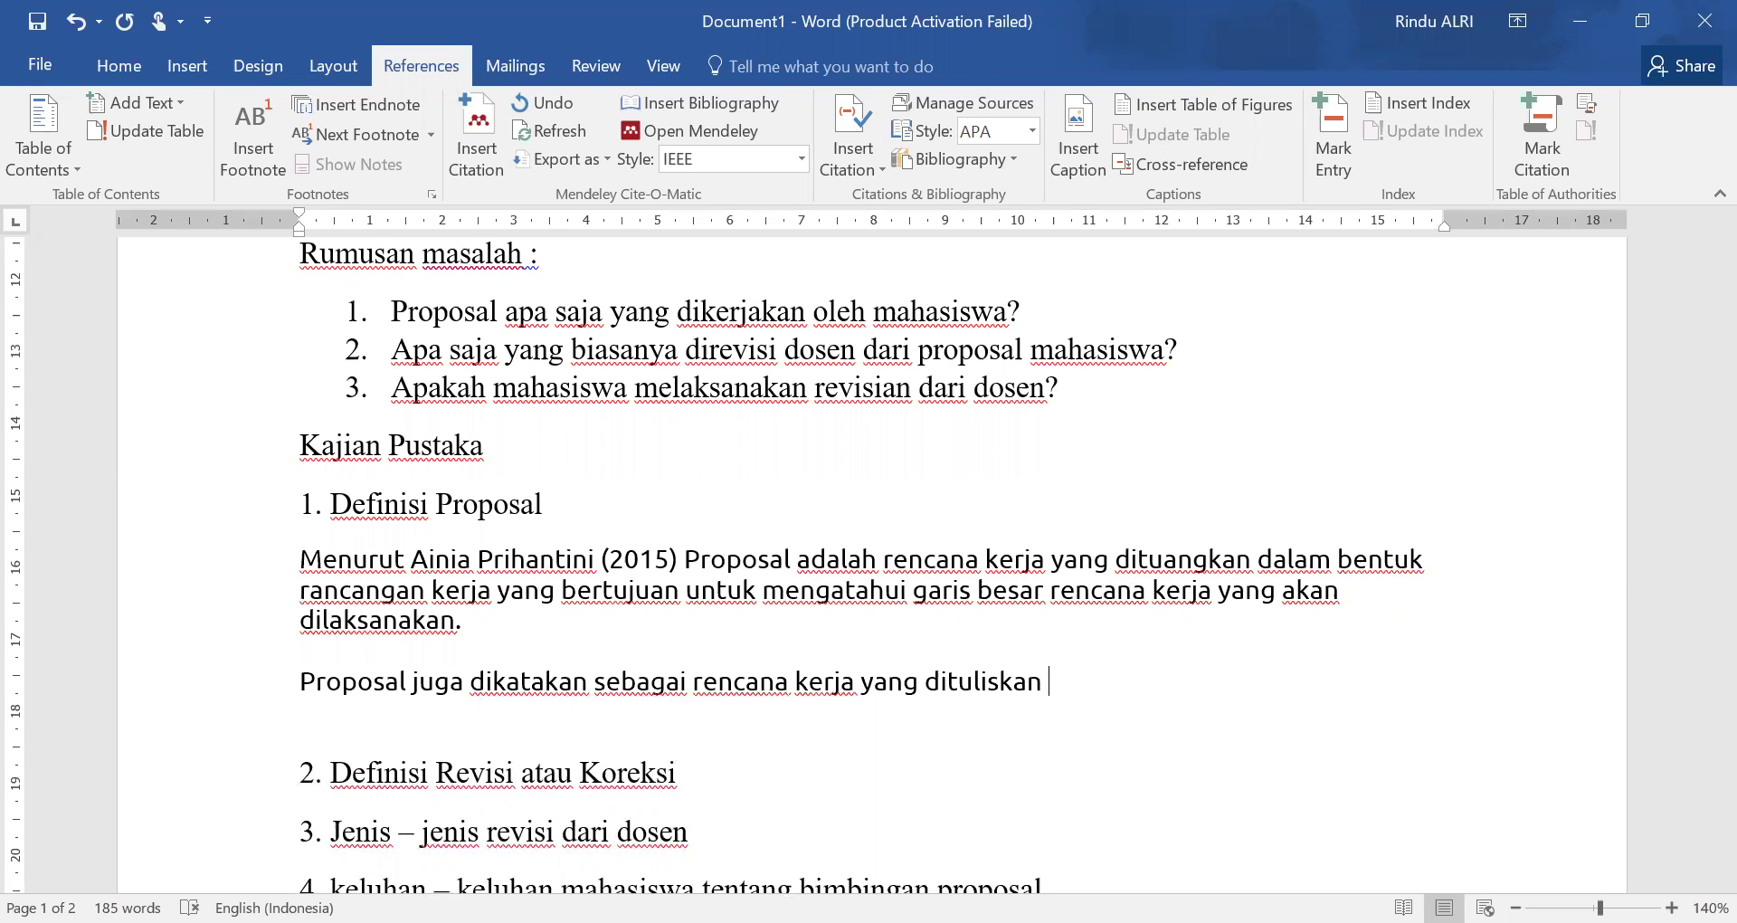
text(dalam bentuk r)
key(BackSpace)
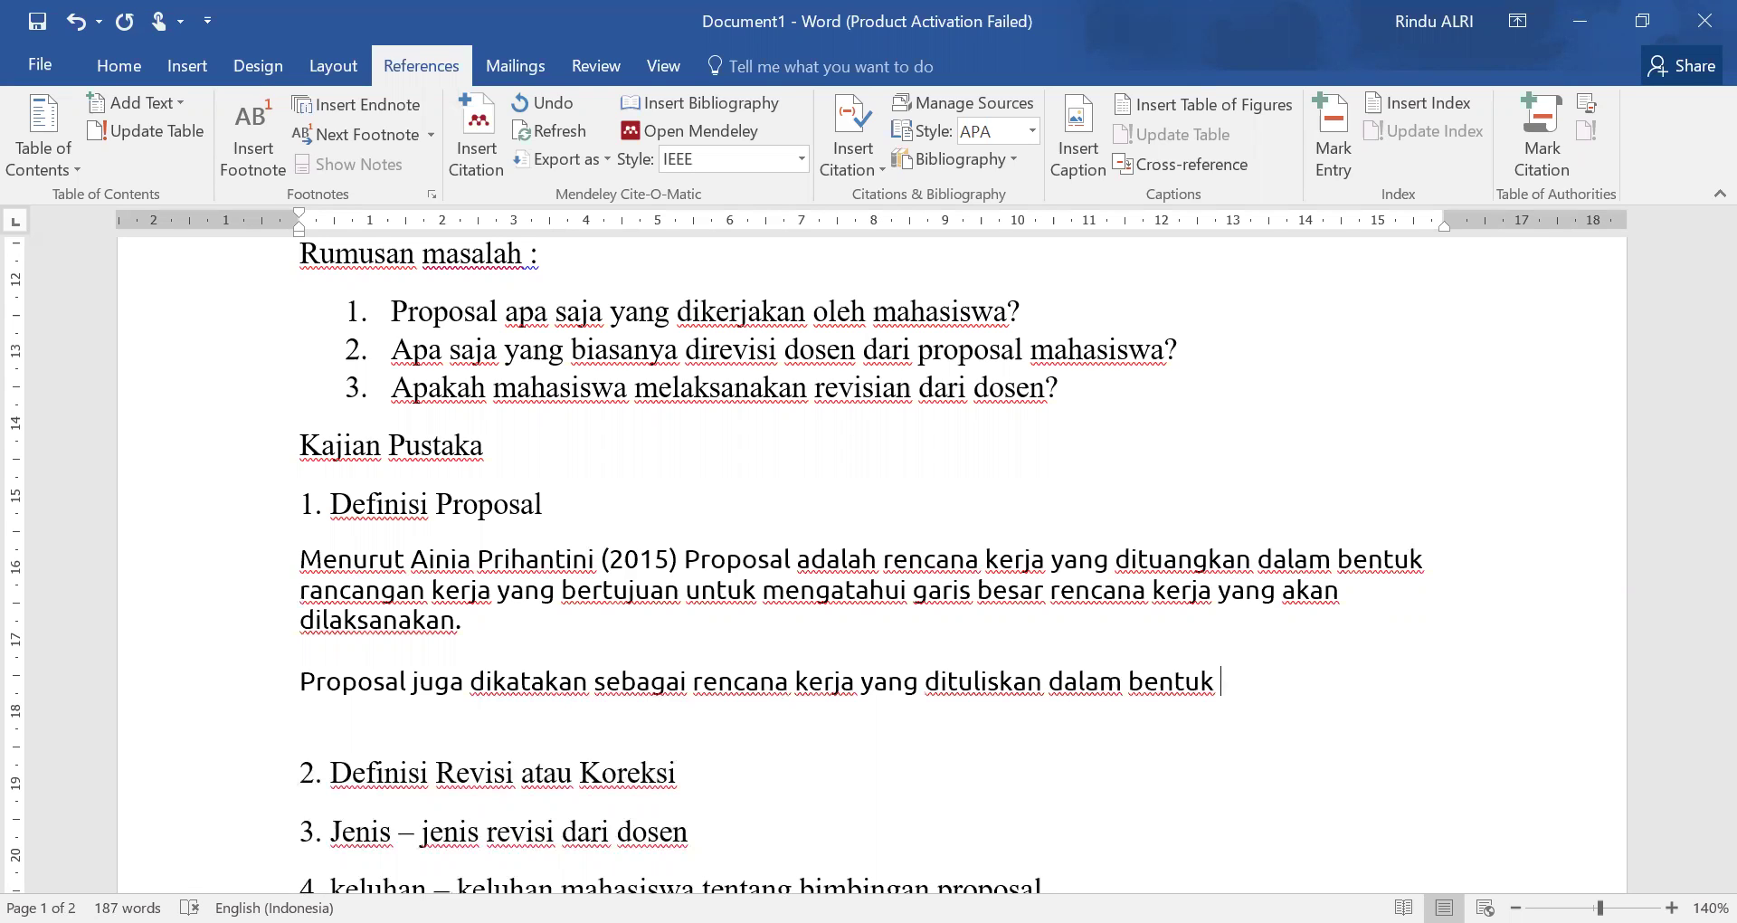
Complete the paraphrase with "kerangka kerja dengan tujuan mengetahui garis besar yang akan dilaksanakan" and an in-text citation of the book's author, 2015.
text(kerangka kerja de)
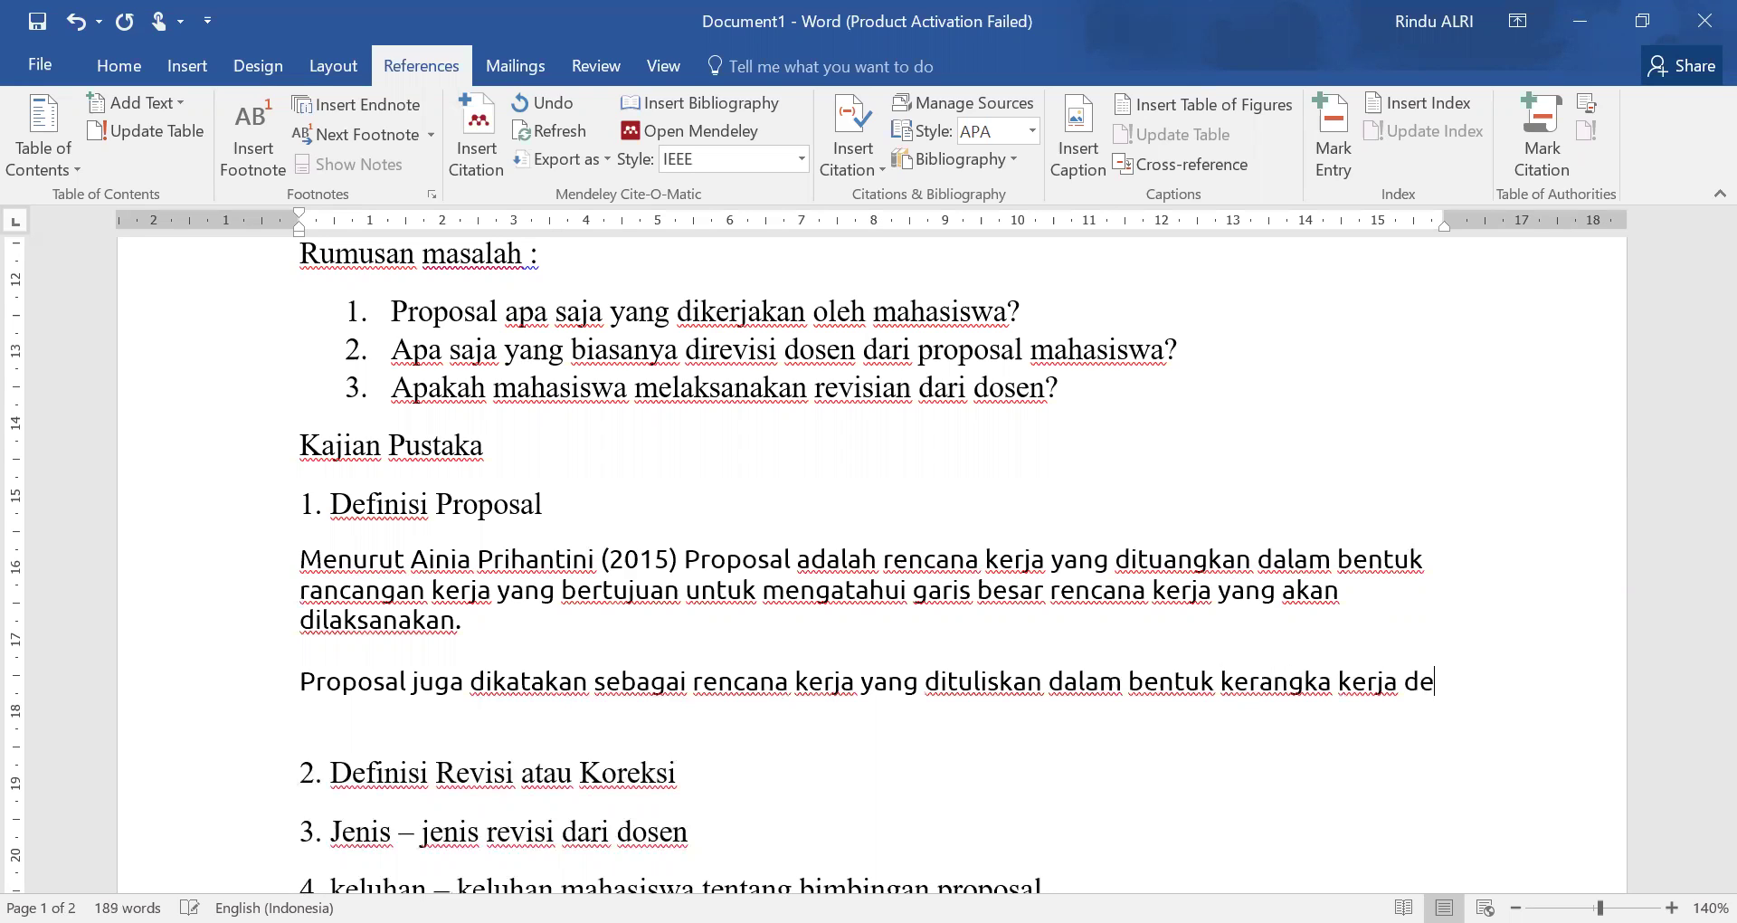
text(ngan tujuan )
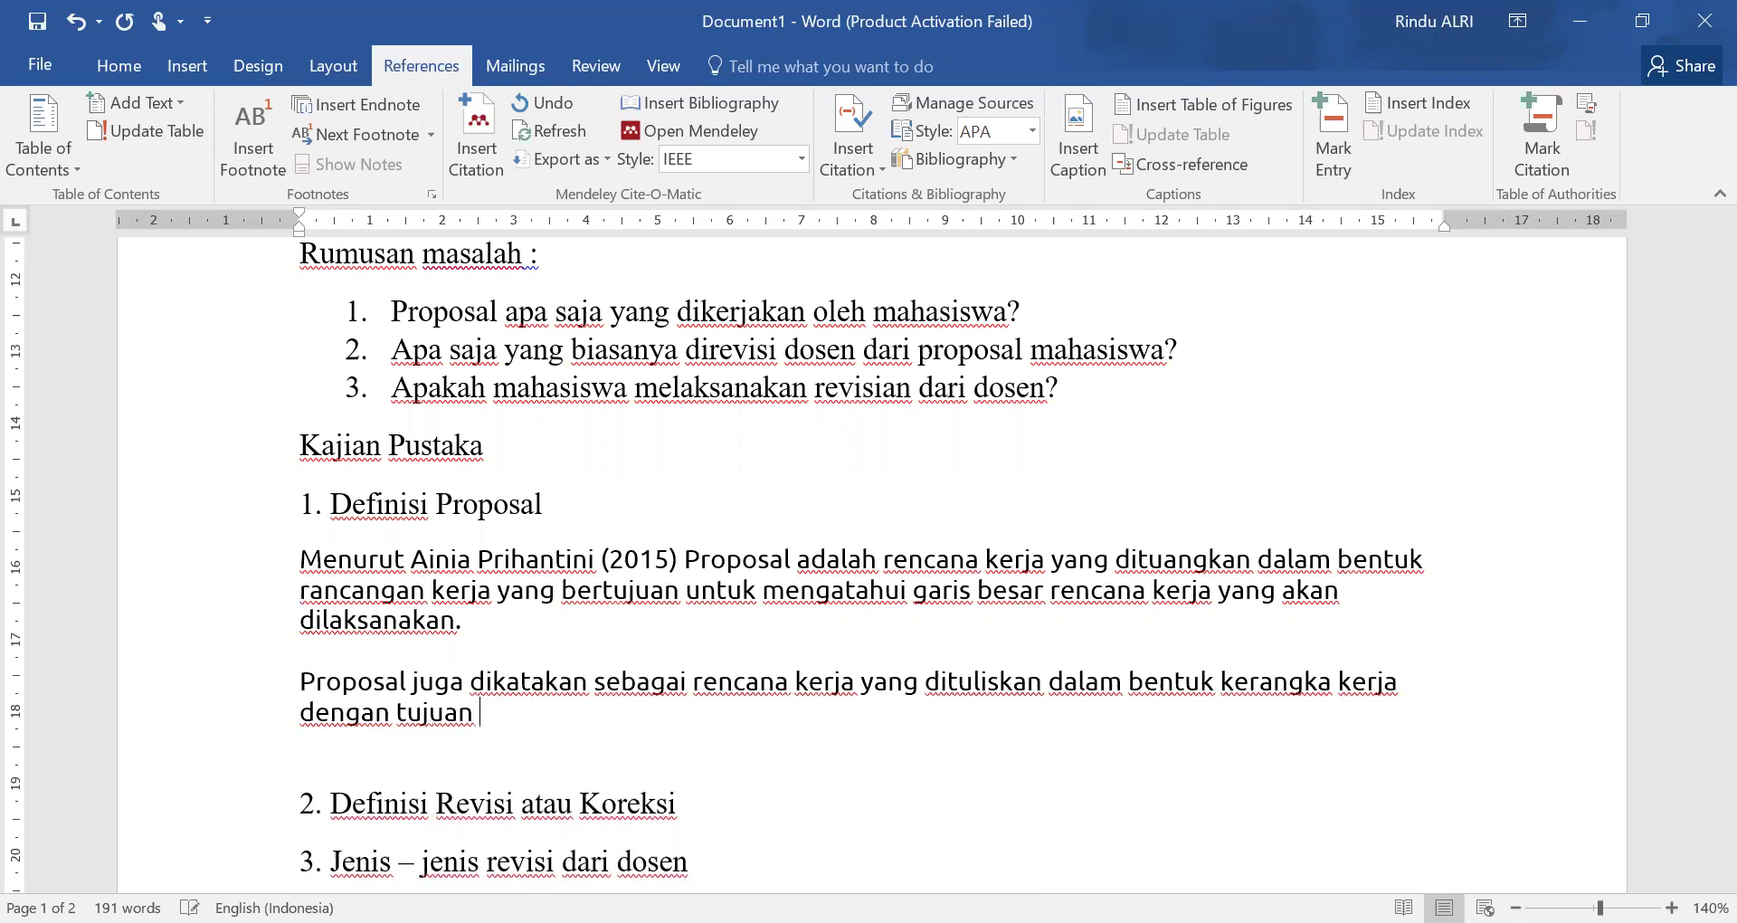
text(mengetahui )
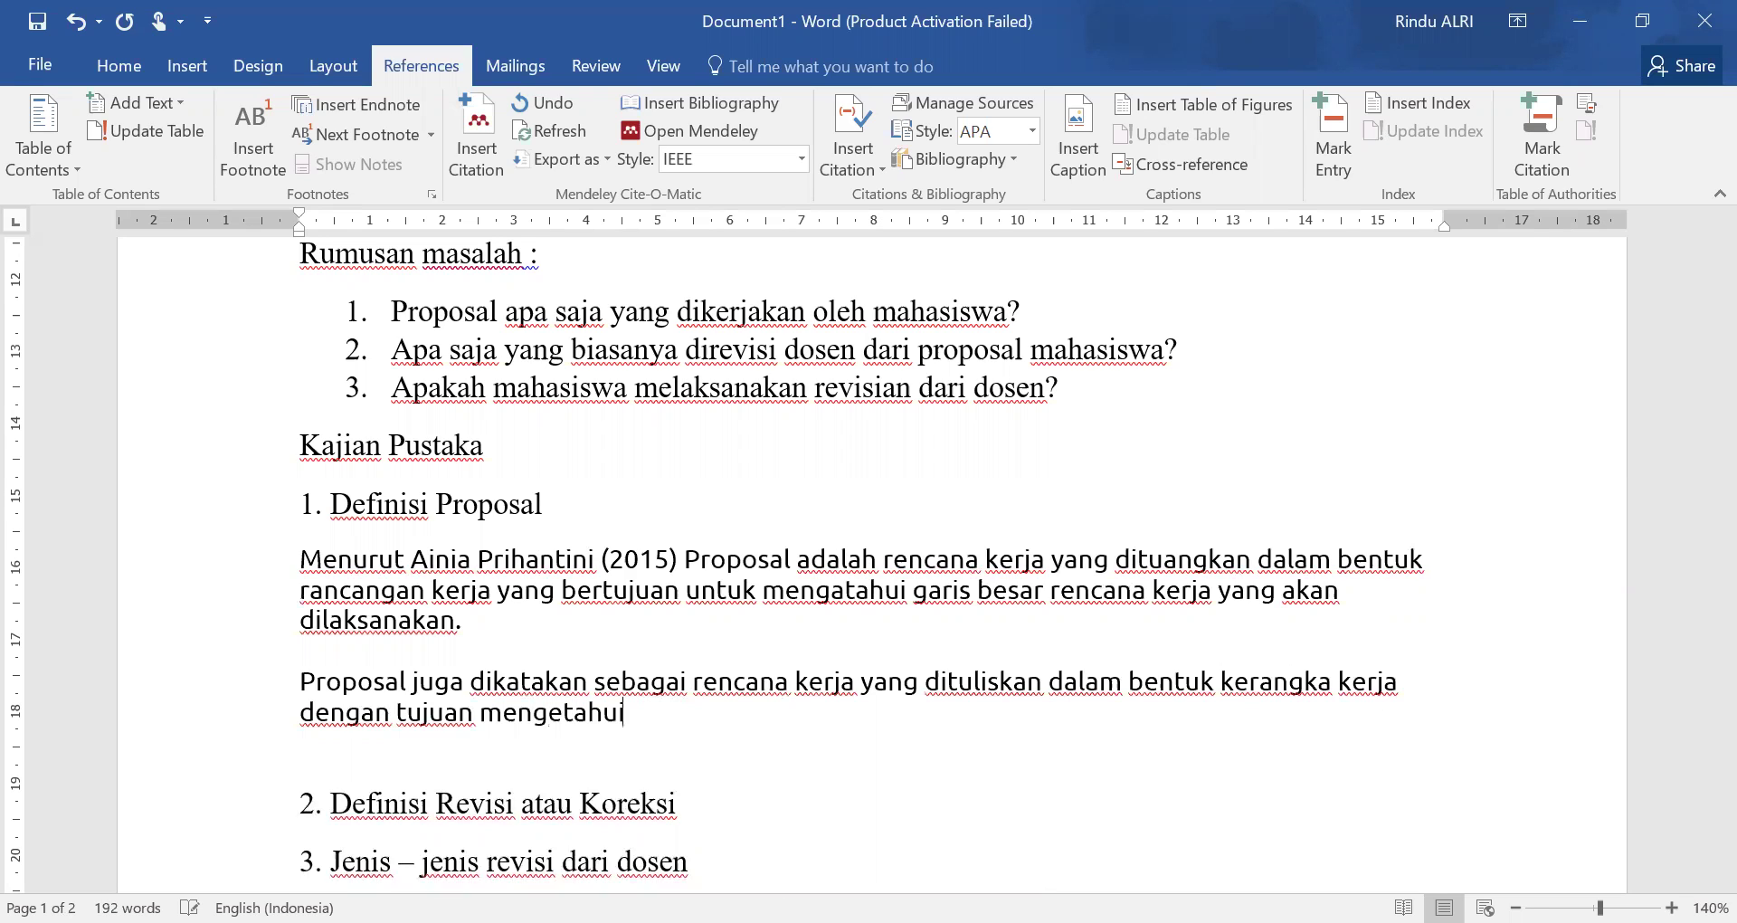
text(garis )
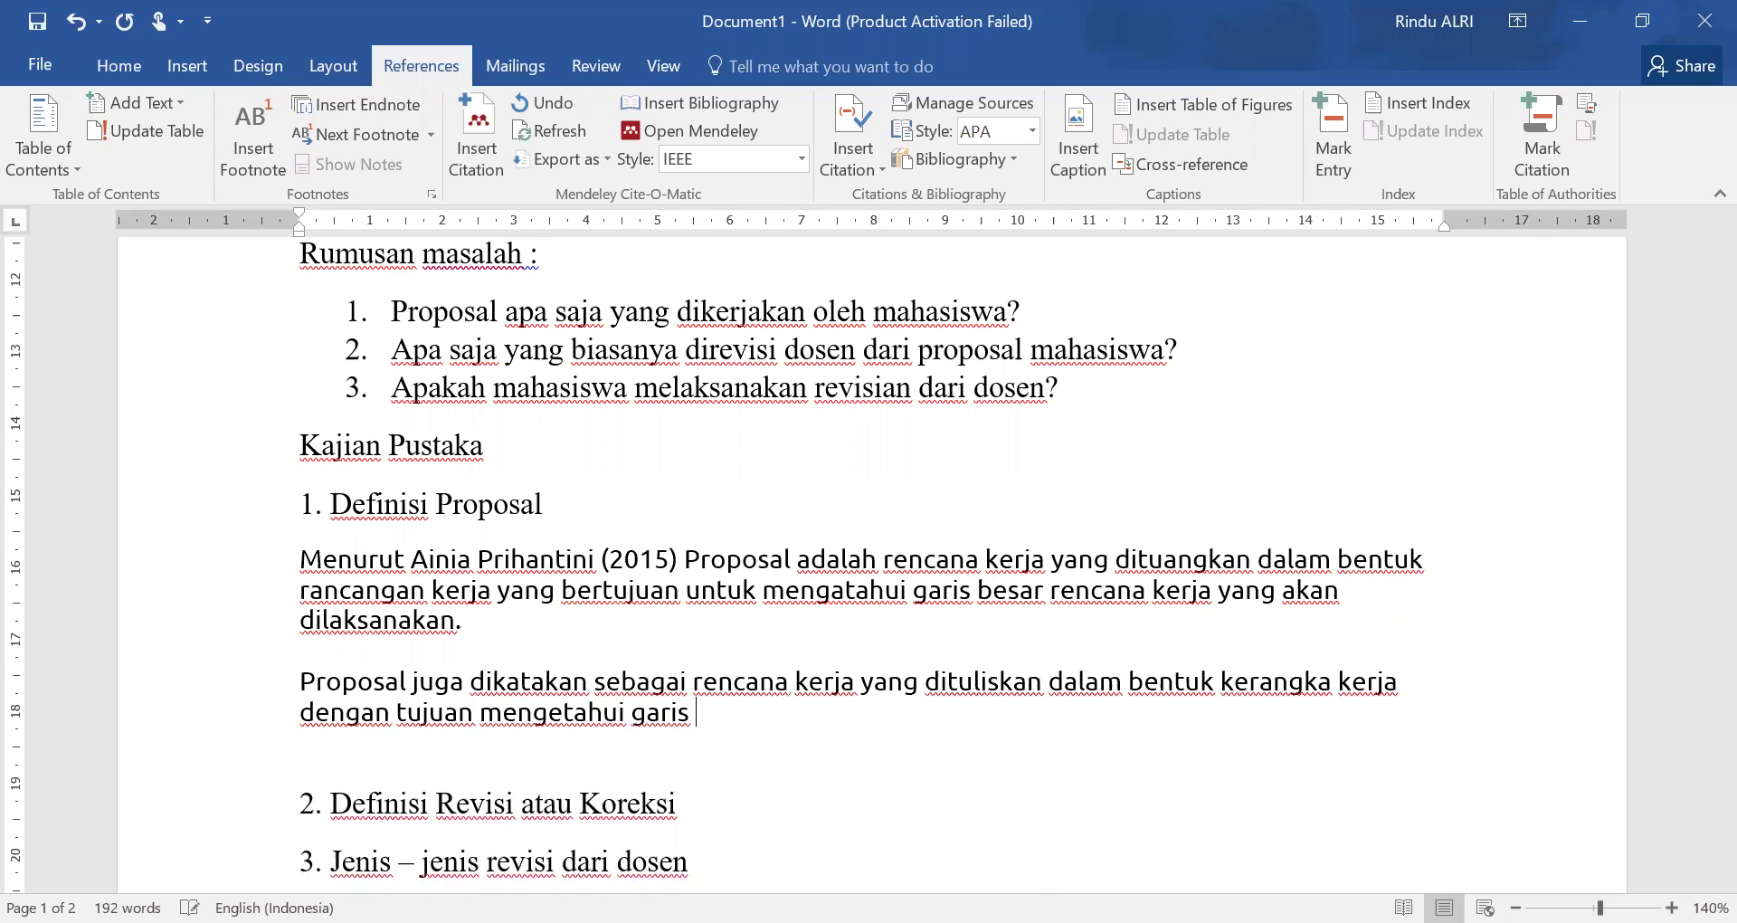
text(besar yang di)
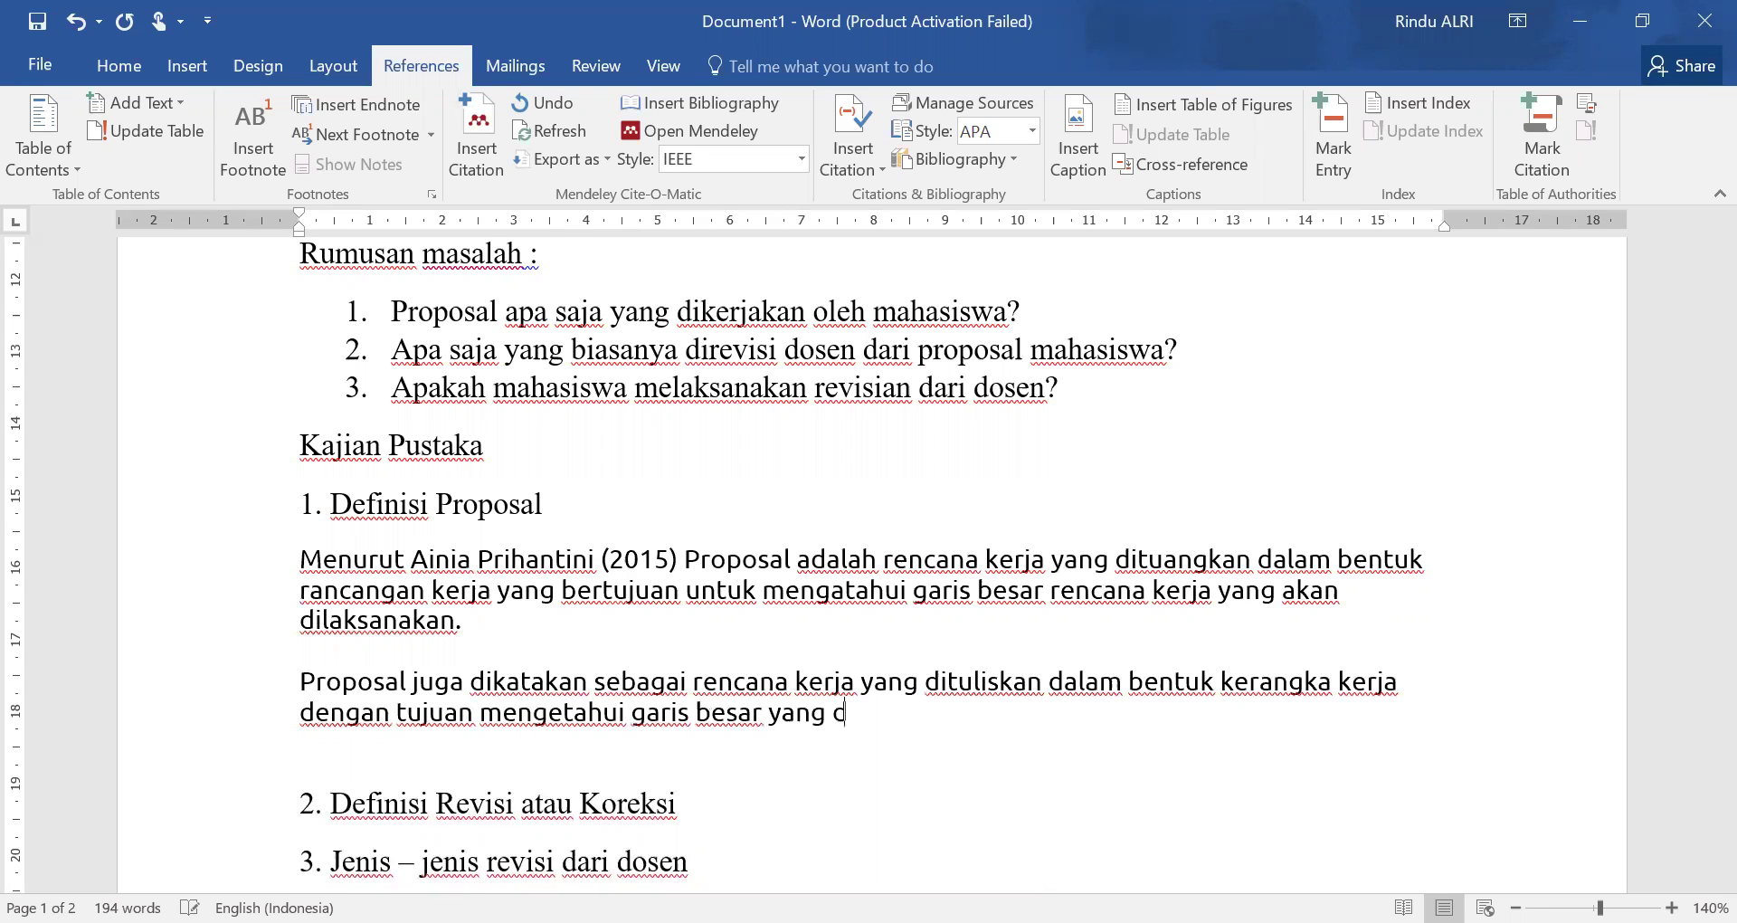
key(BackSpace)
key(BackSpace)
text(akan dilaksana)
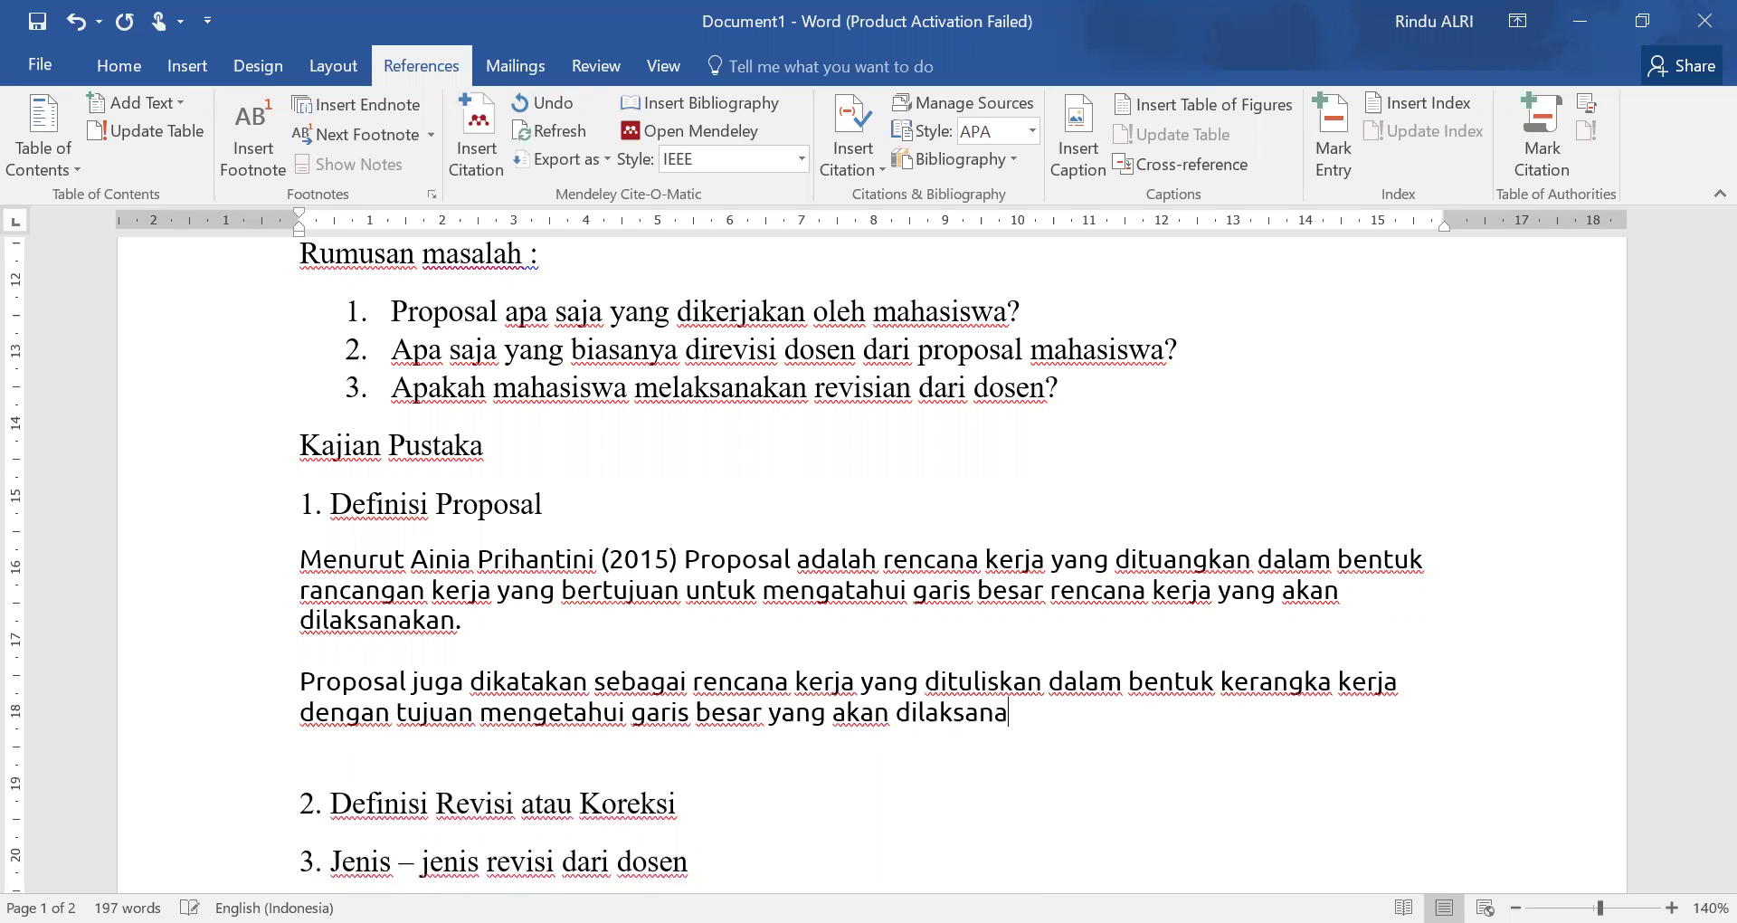
text(kan ()
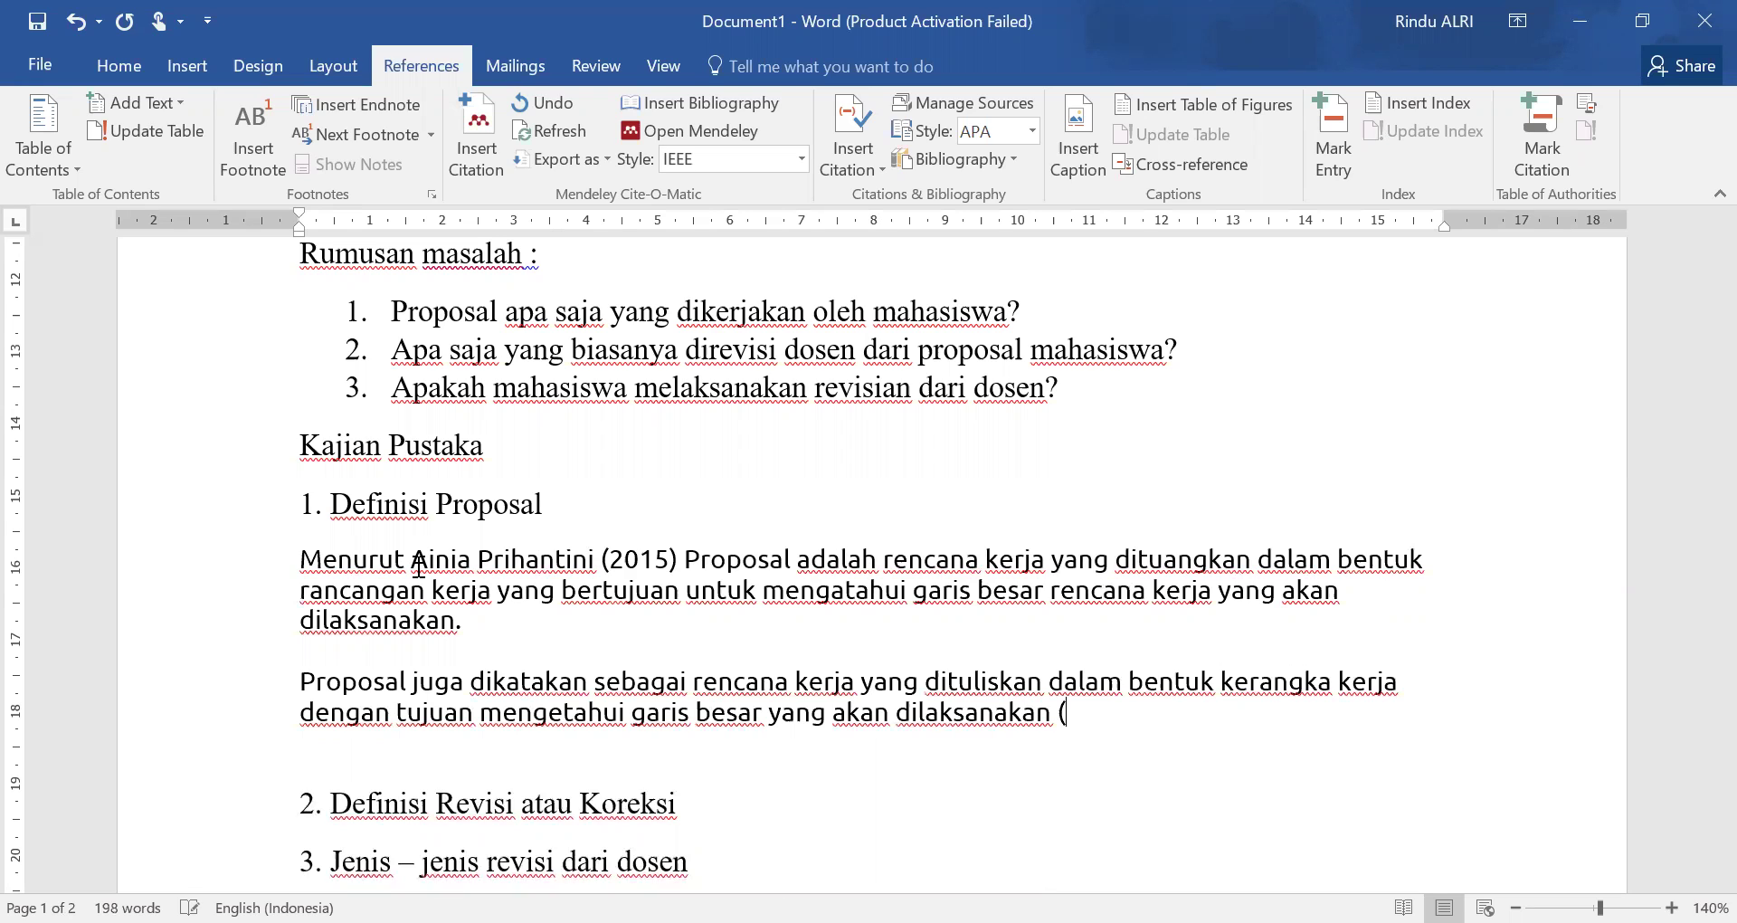
text(Ainia, 2015)
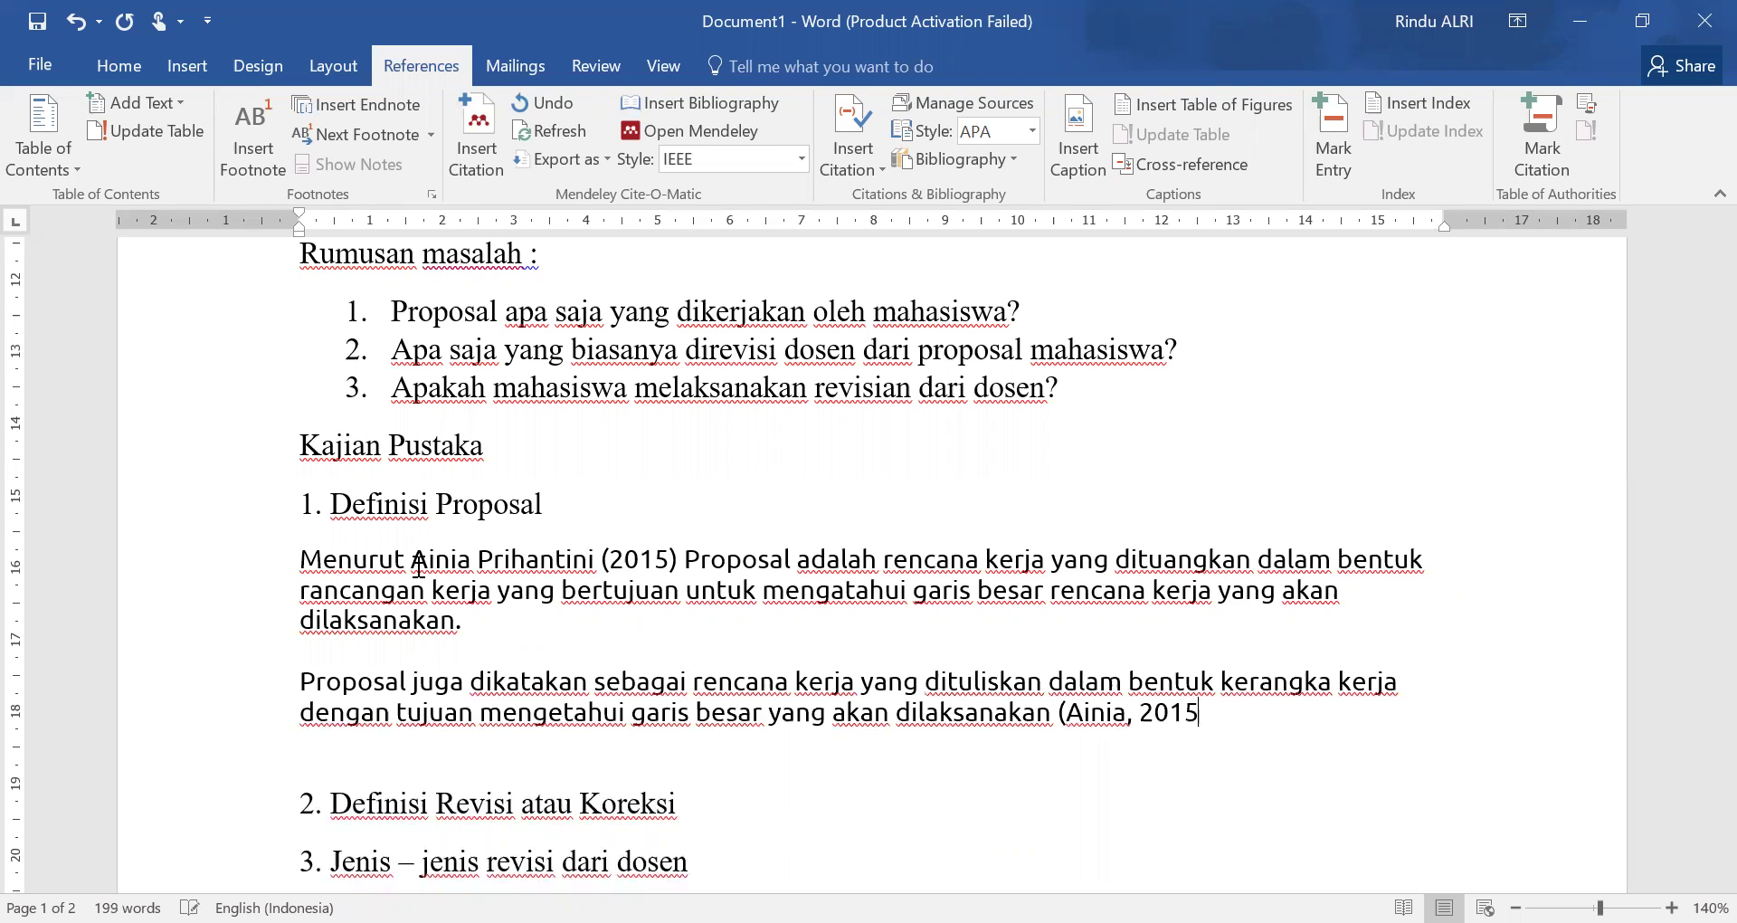
Close the citation and add the concluding sentence "Oleh karena itu proposal harus disusun secara sistematis dan detail.".
text(). Oleh k)
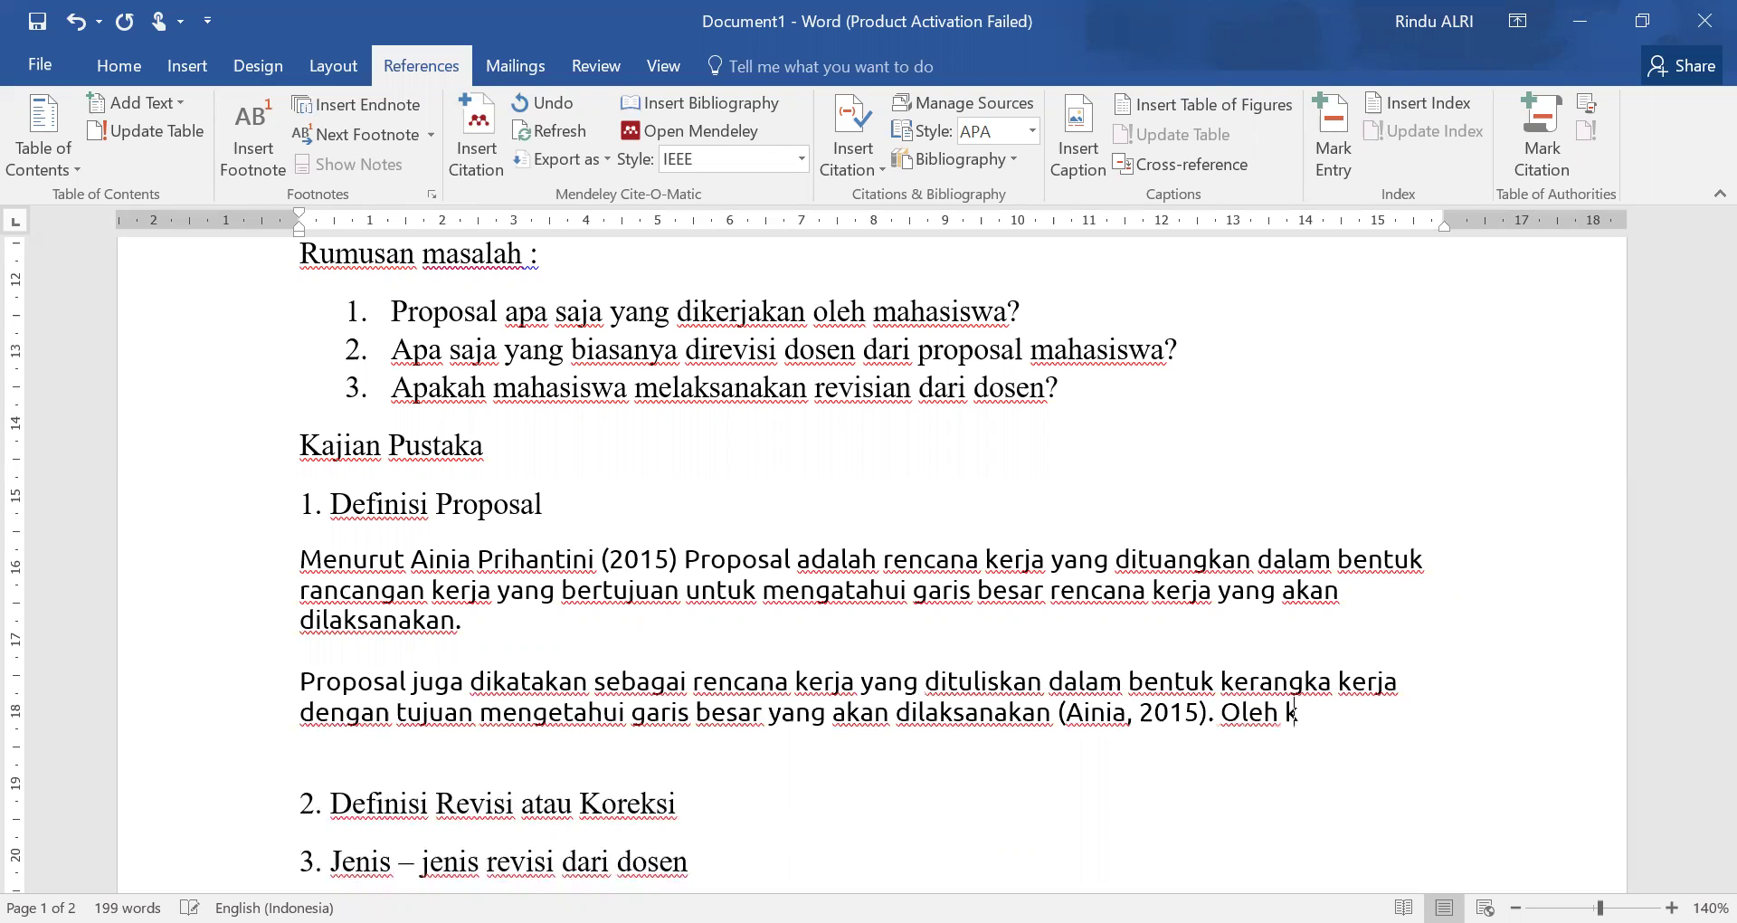
text(arena)
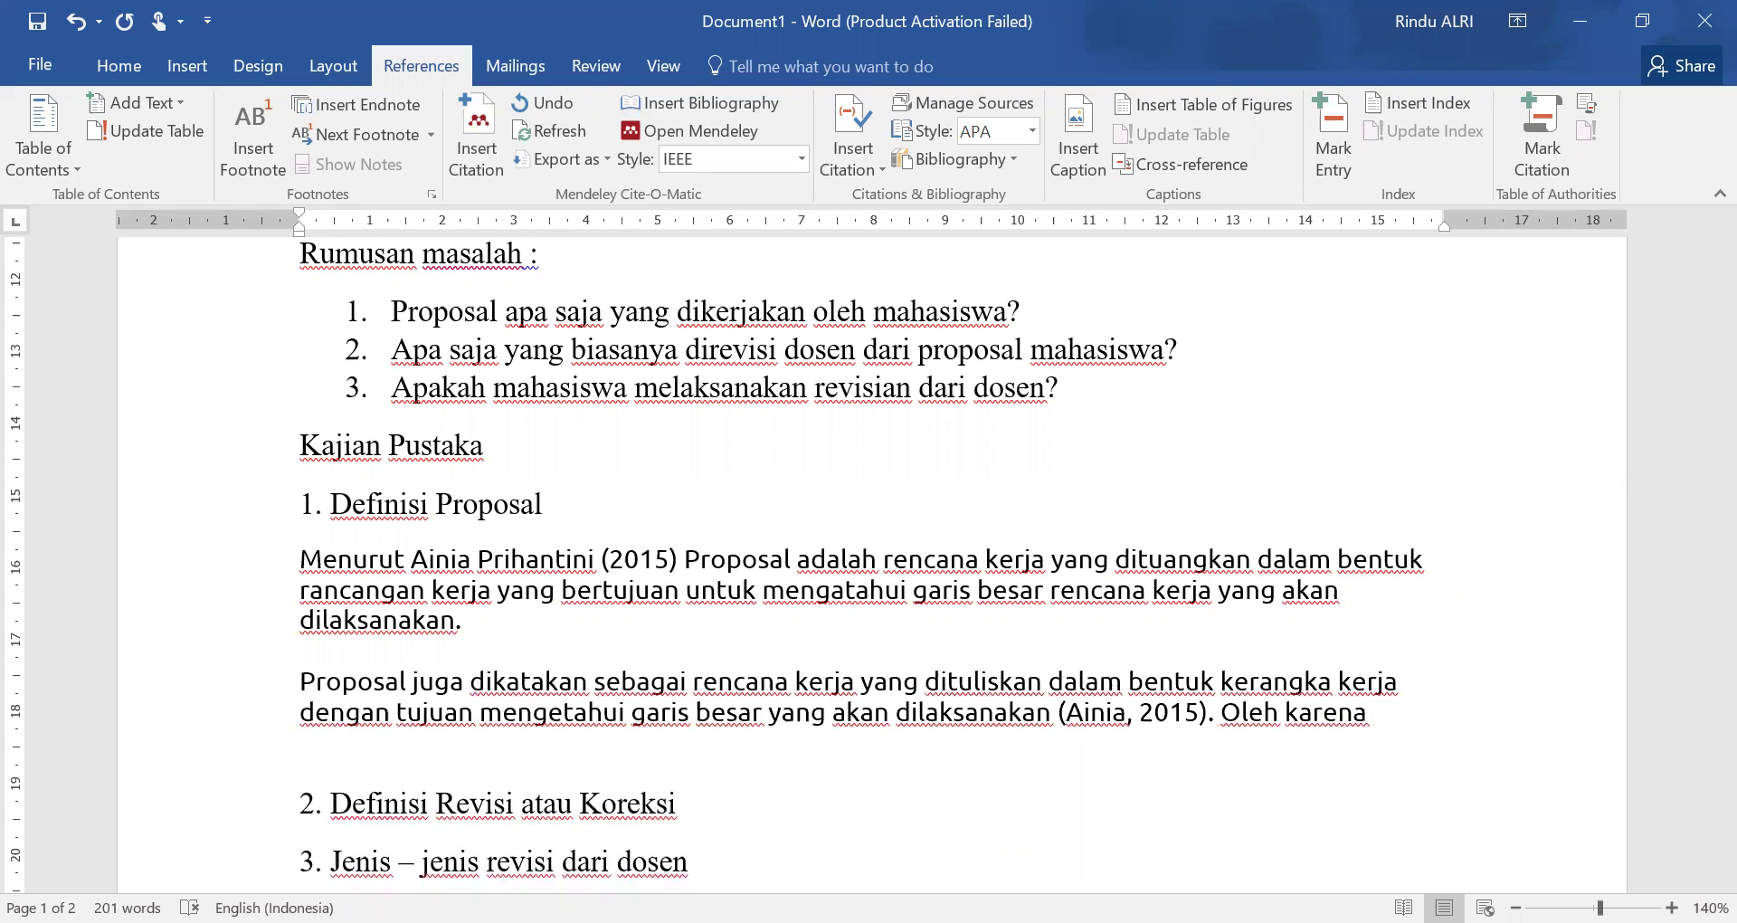
text(itu proposal)
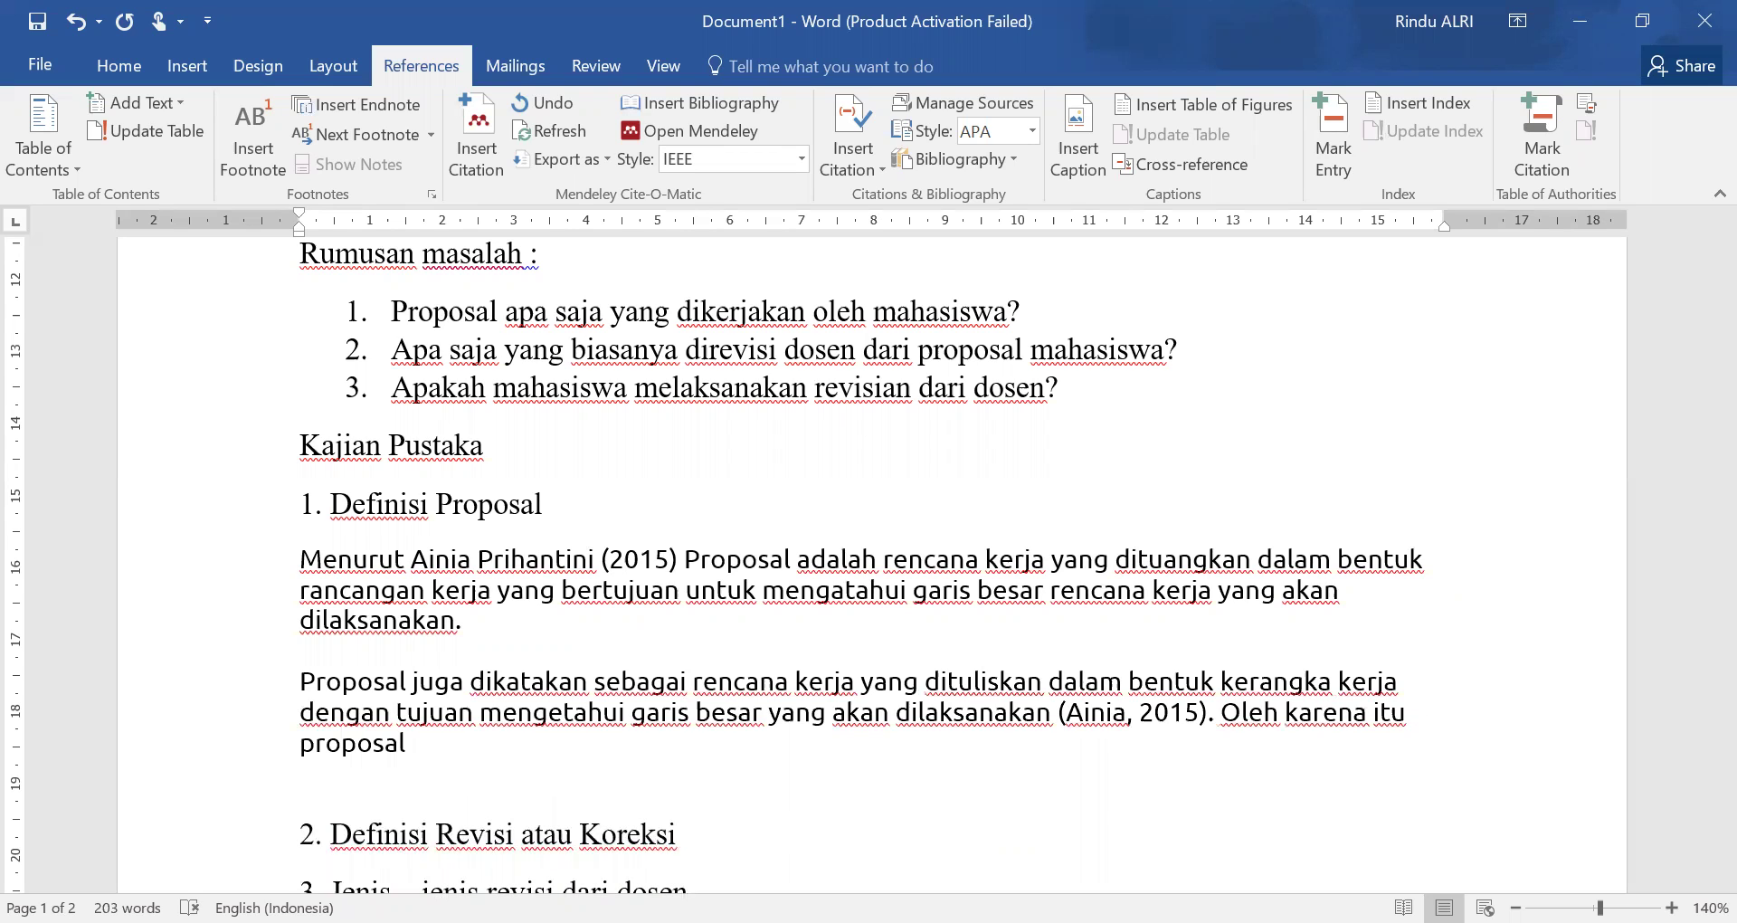
text( harus disusun)
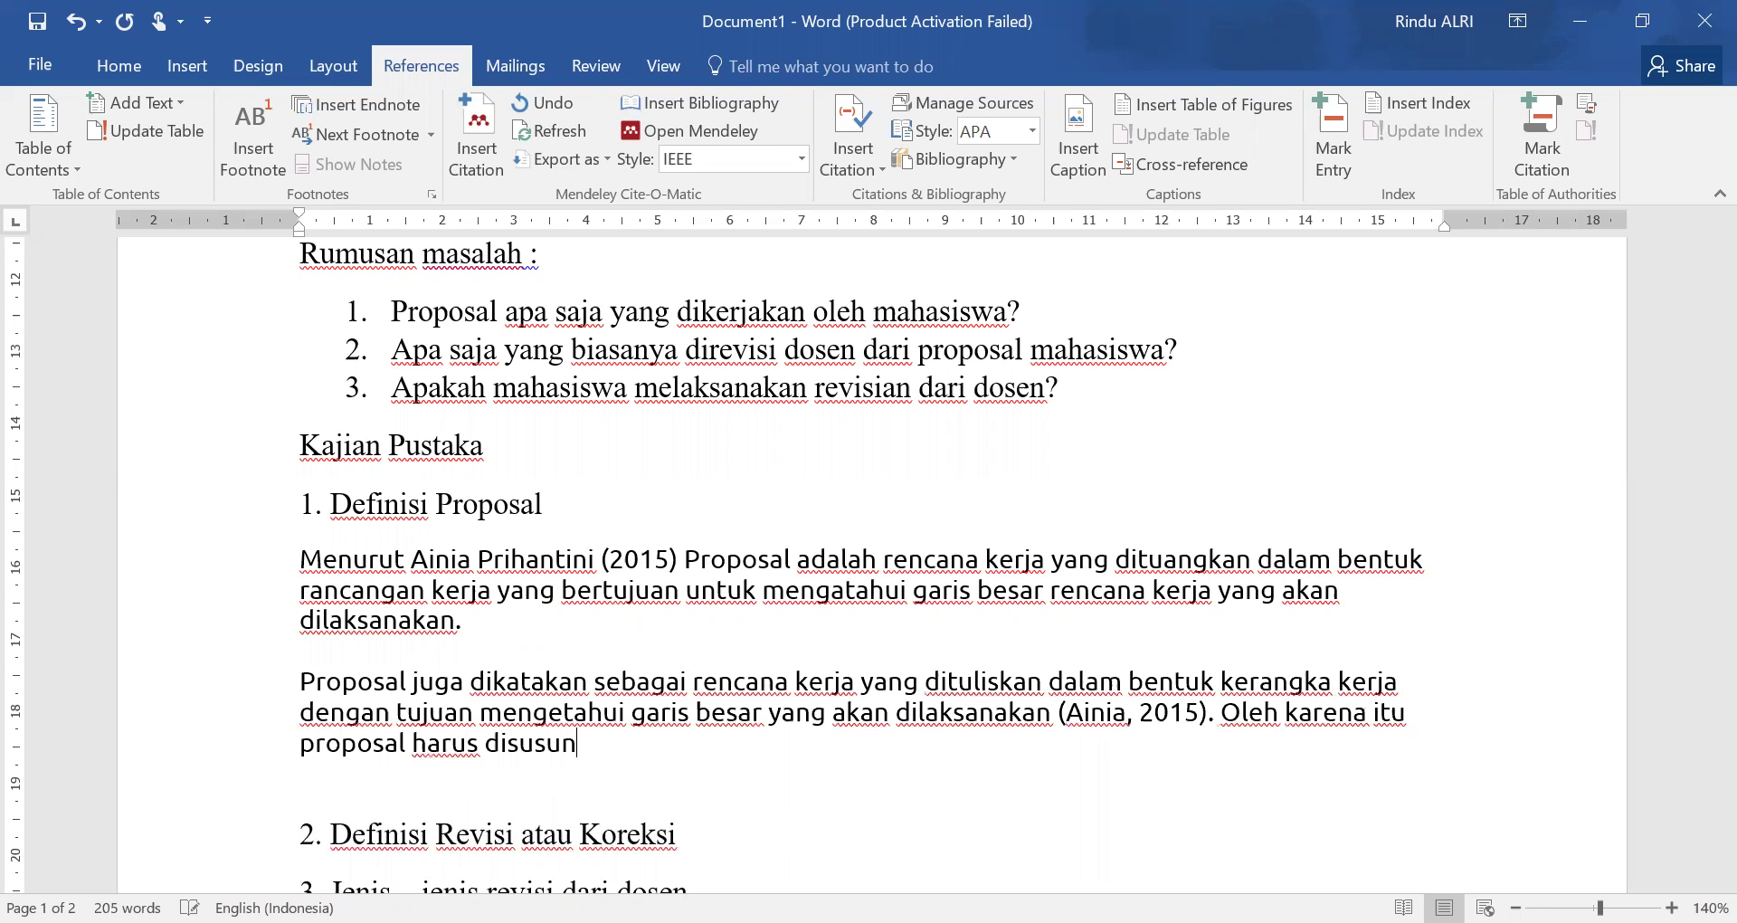
text( secara sistem)
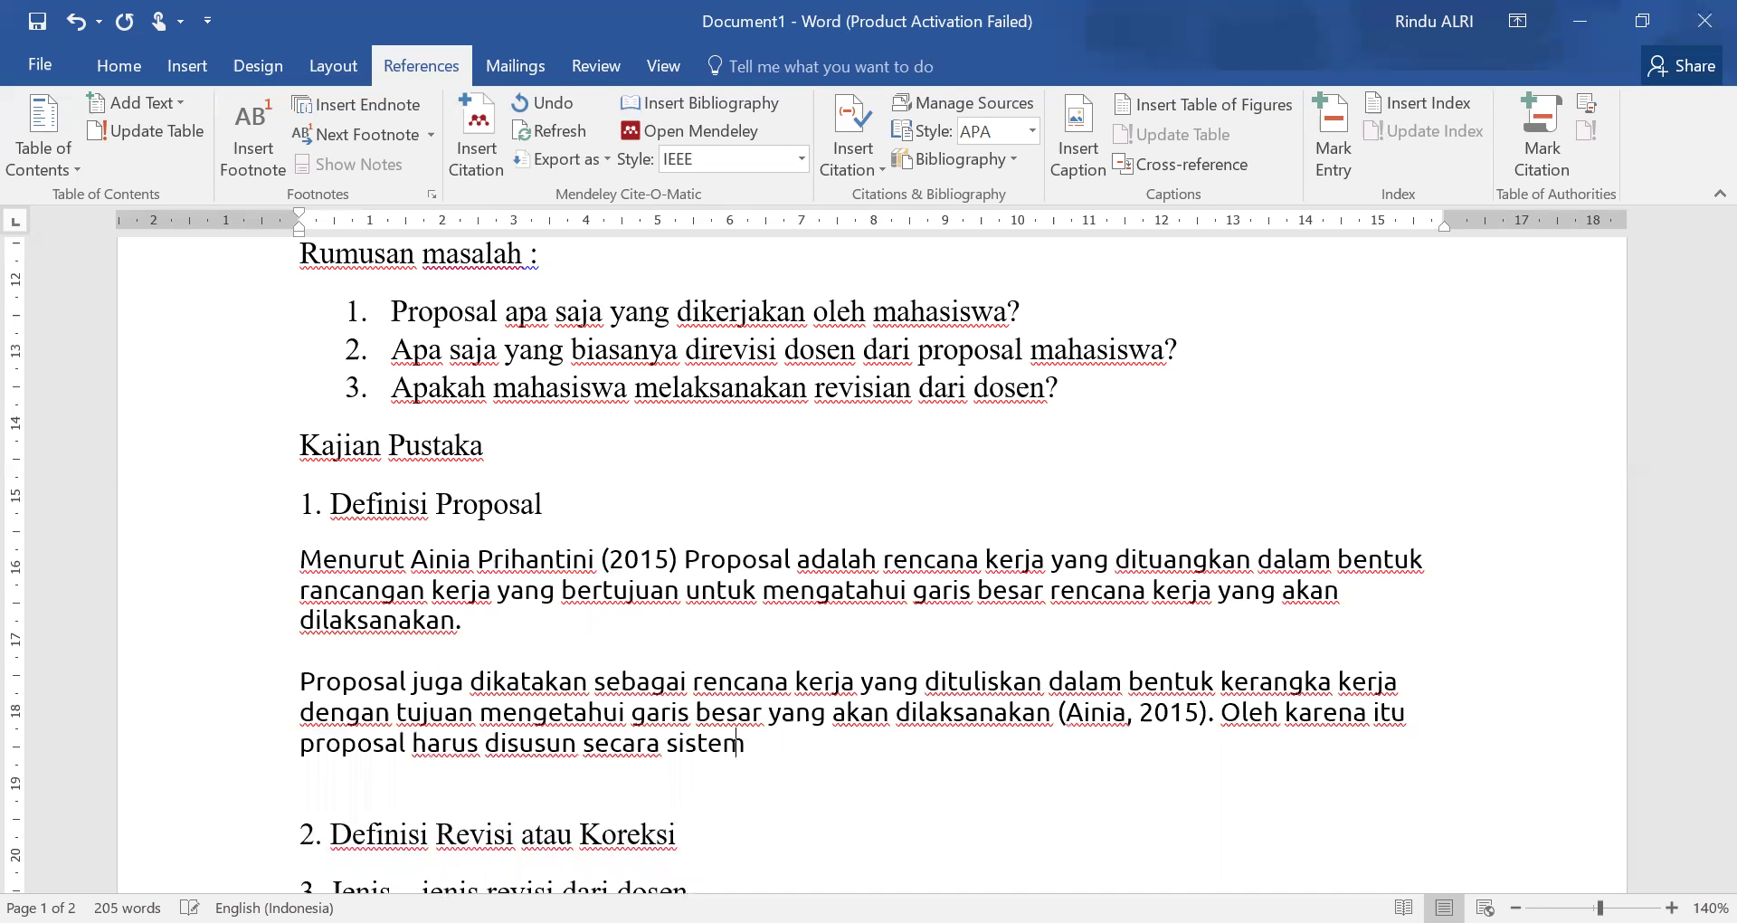
text(atis dan detail.)
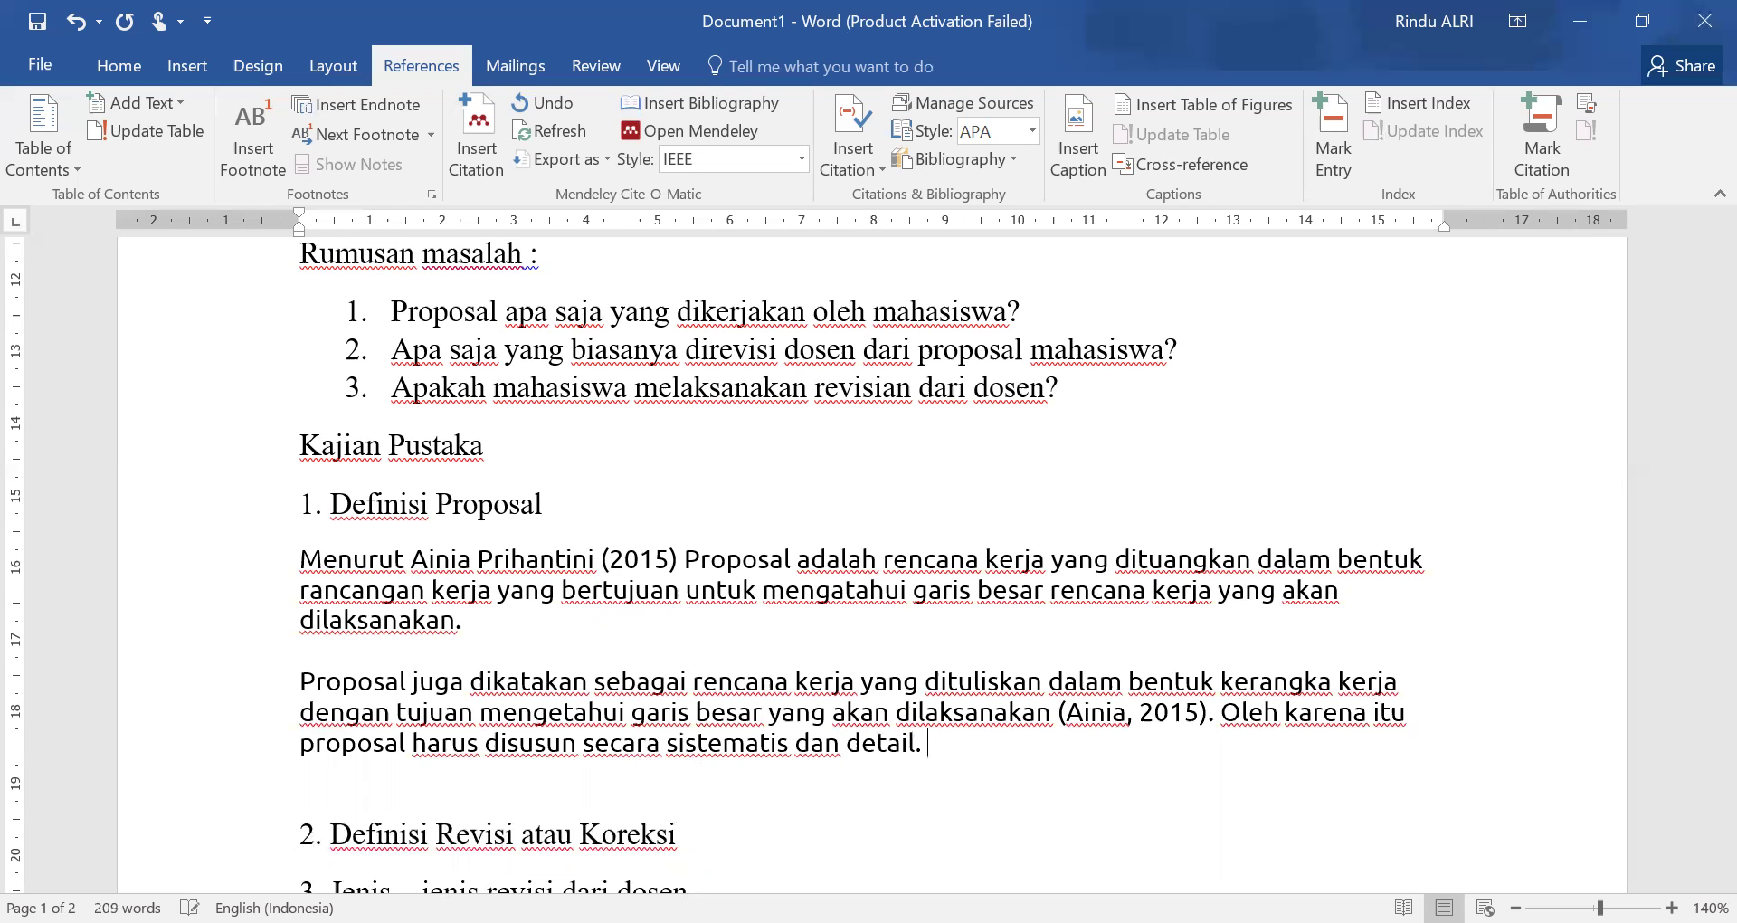
Delete the directly quoted 2015 proposal definition above the paraphrased paragraph.
scroll(416, 565, down, 3)
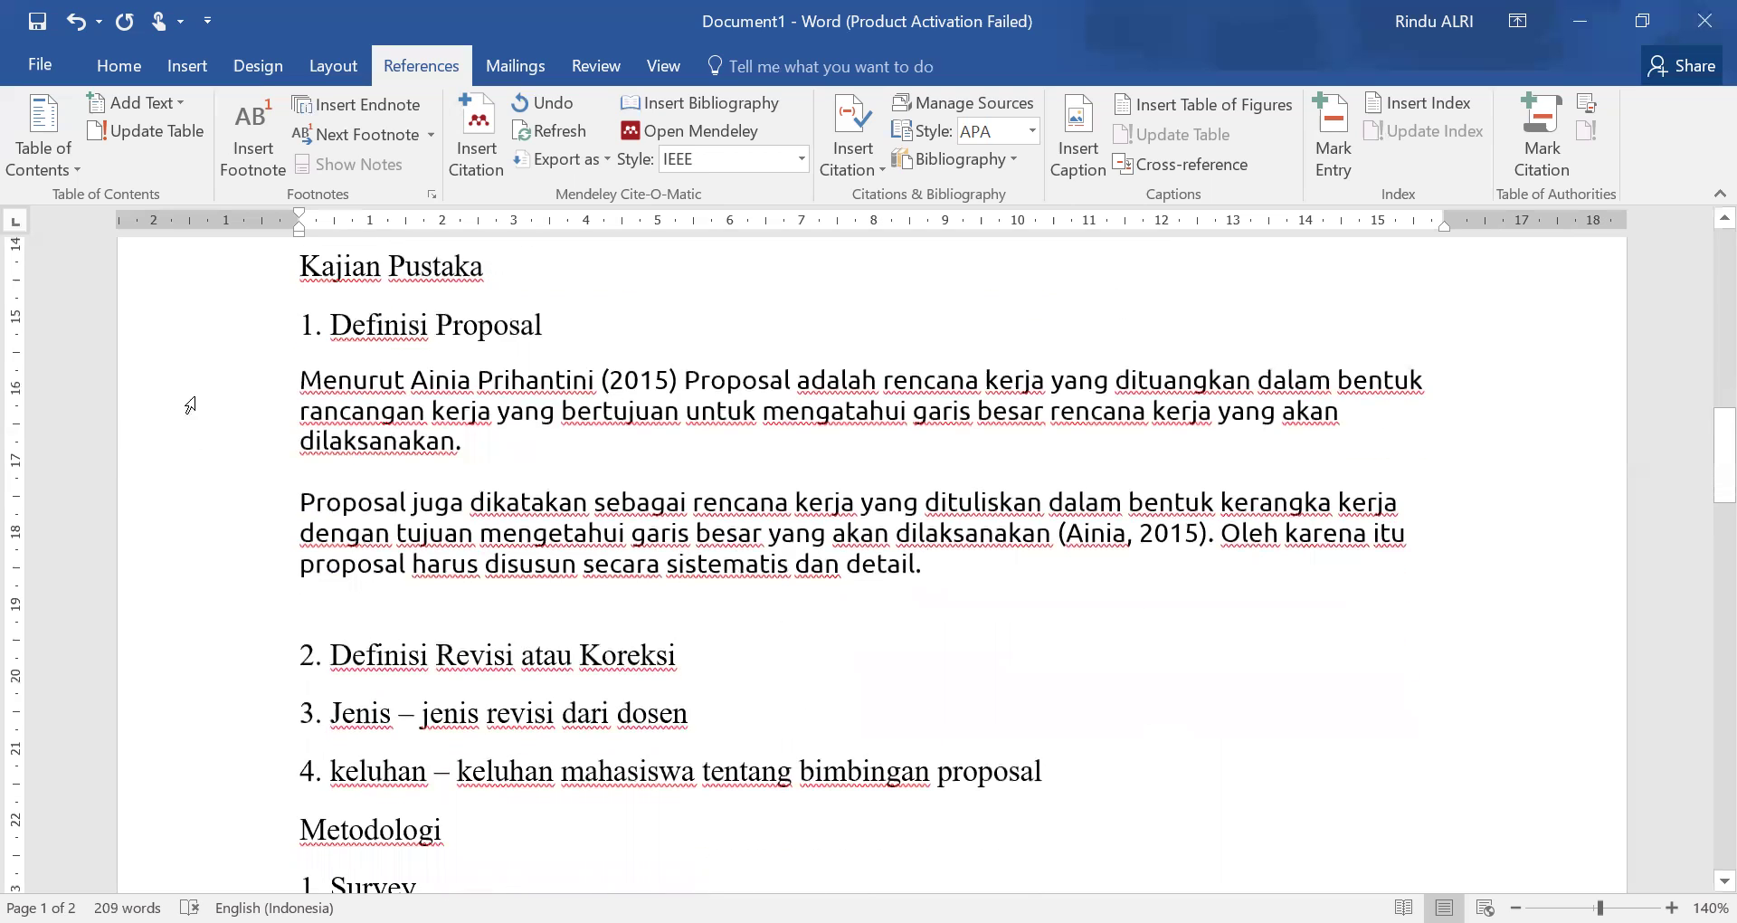
double_click(208, 461)
key(Delete)
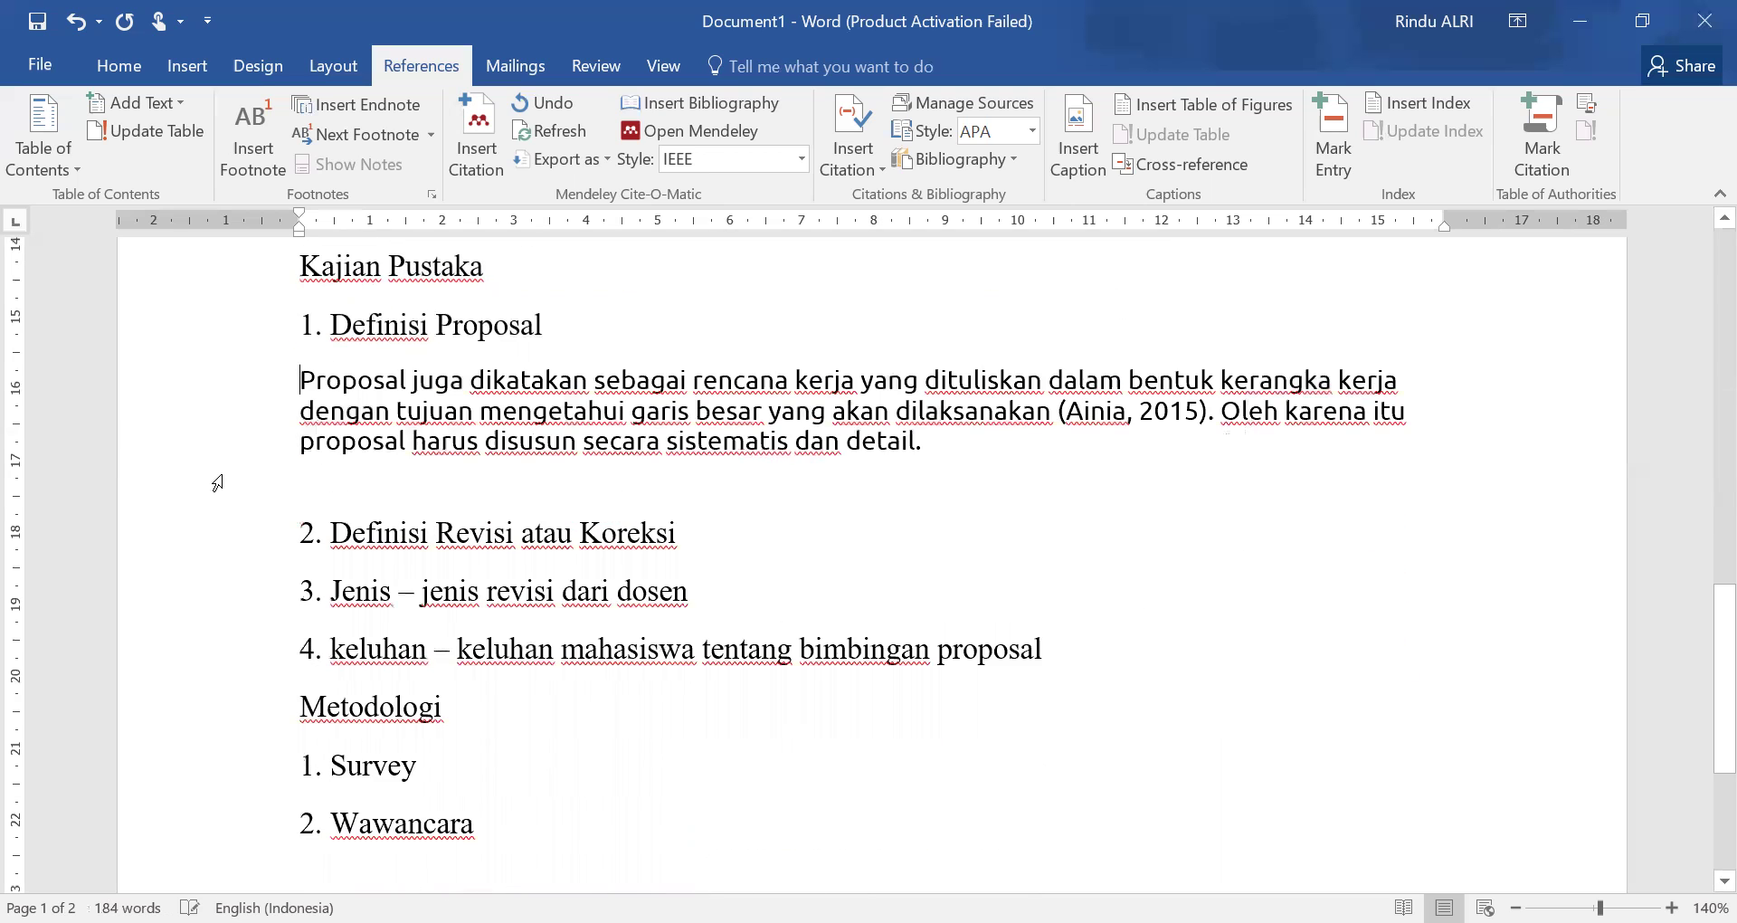
Add a placeholder line "......." followed by an empty paragraph below the paraphrased definition.
click(500, 433)
click(624, 488)
text(.......)
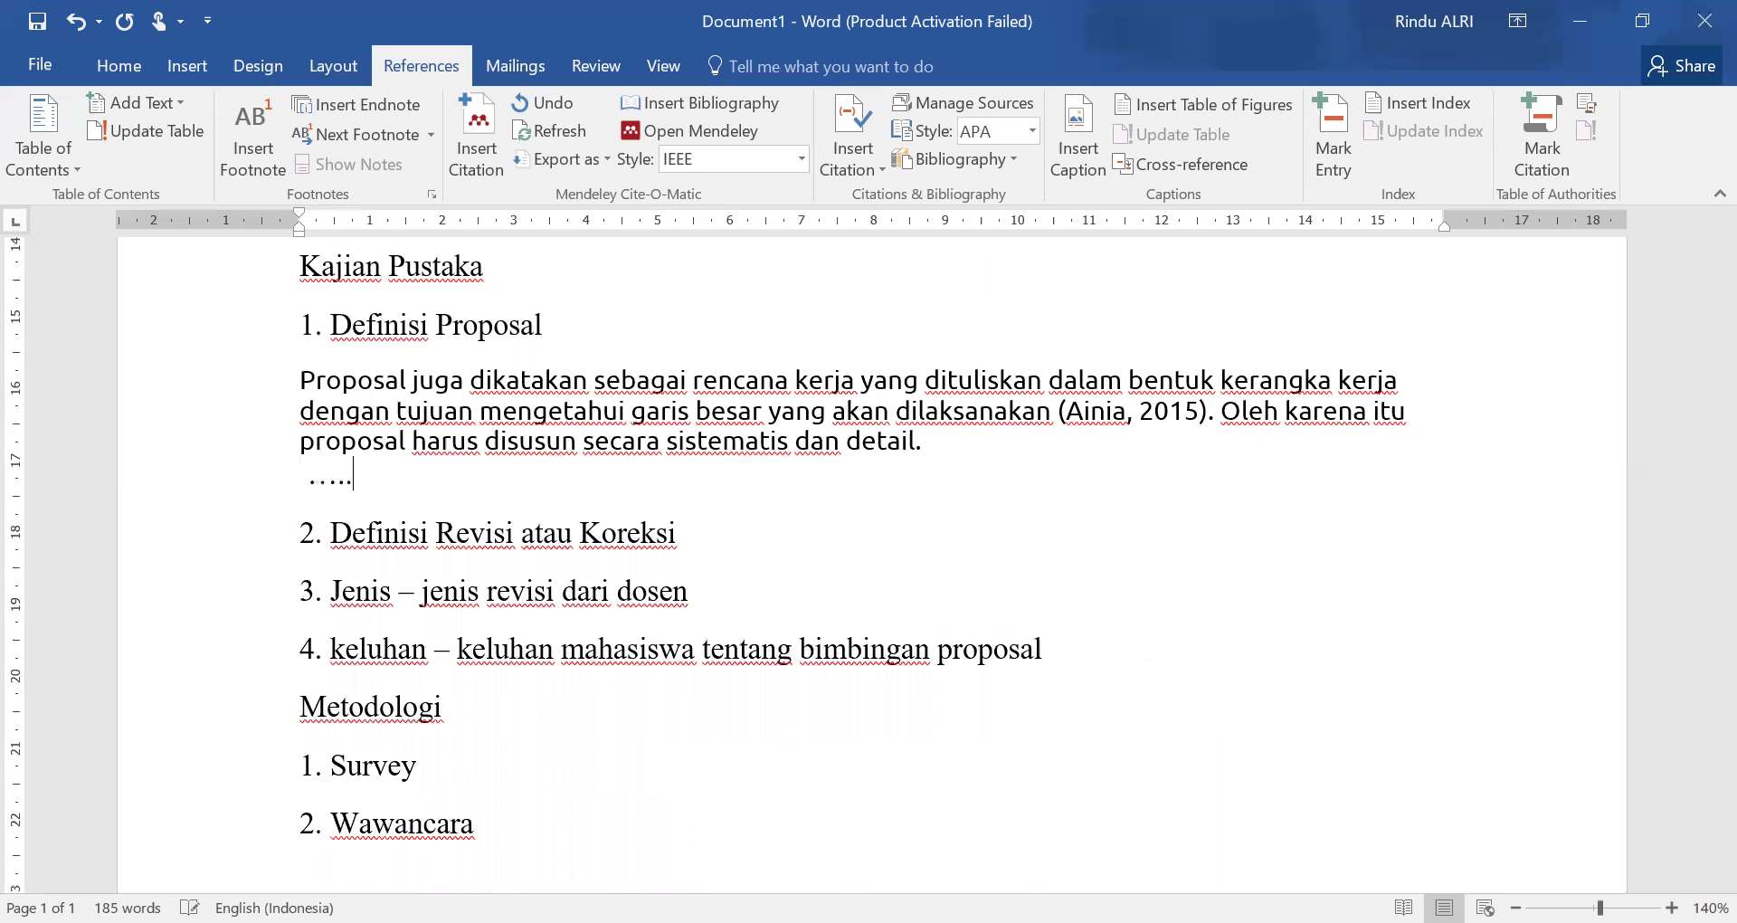
key(Return)
click(966, 466)
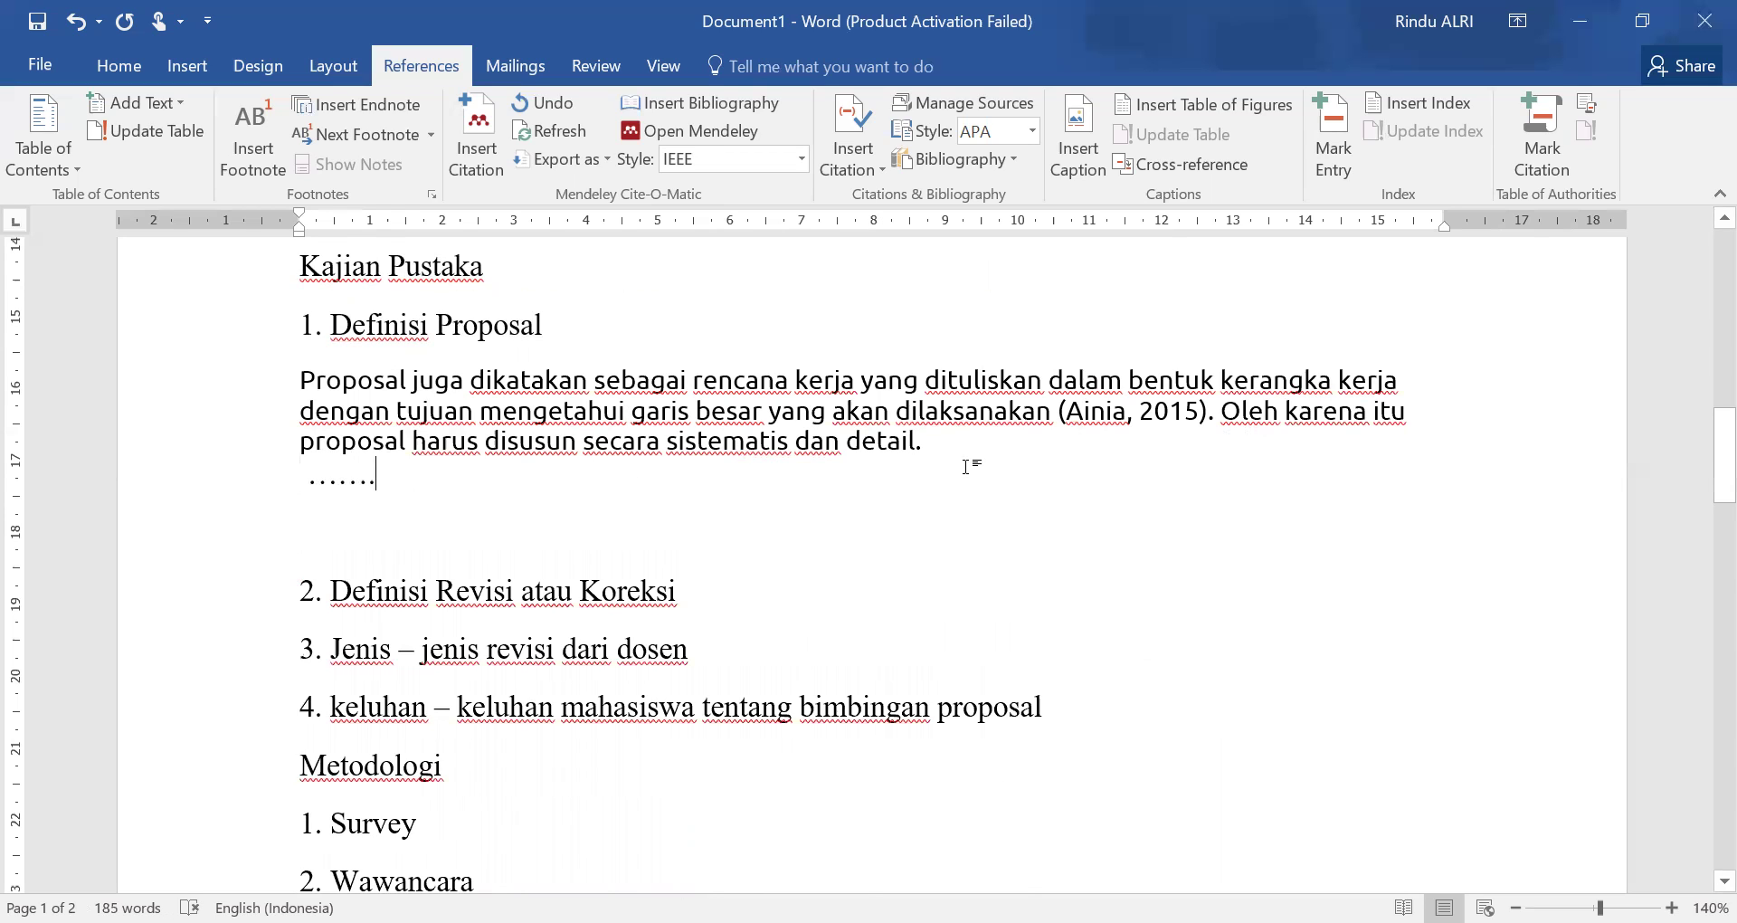
Replace the manual author-year citation after "dilaksanakan" with a Mendeley citation of the Master Bahasa Indonesia book, preceded by a space.
click(1055, 416)
click(472, 159)
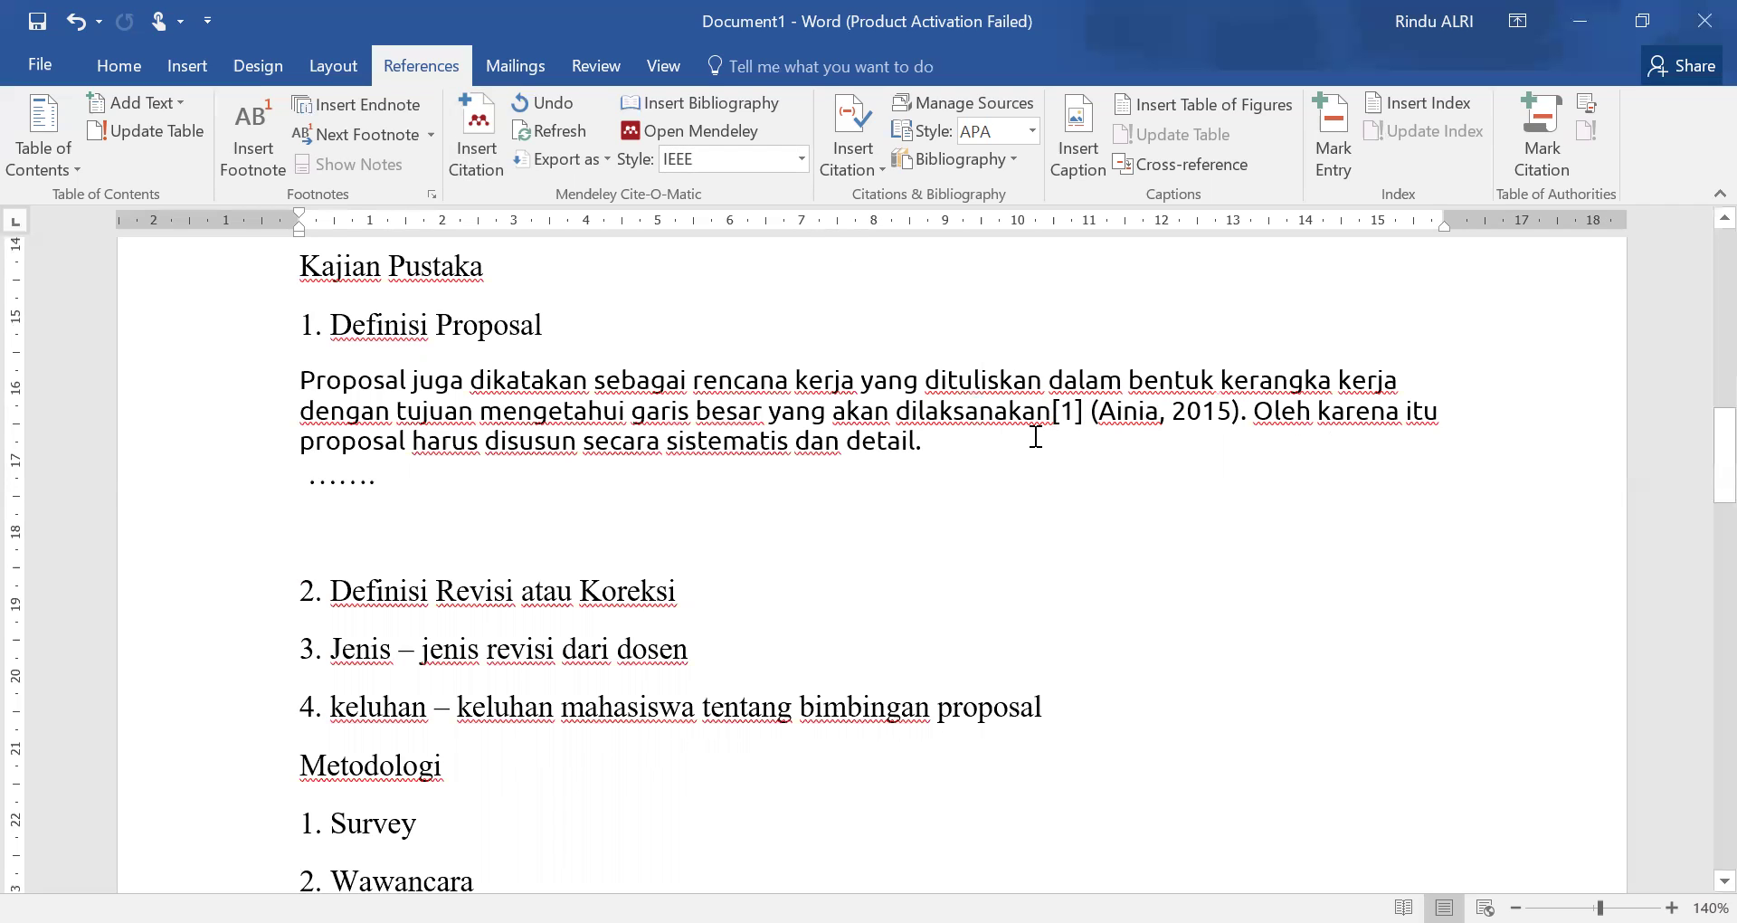
drag(1089, 411, 1238, 427)
key(BackSpace)
key(BackSpace)
text(.)
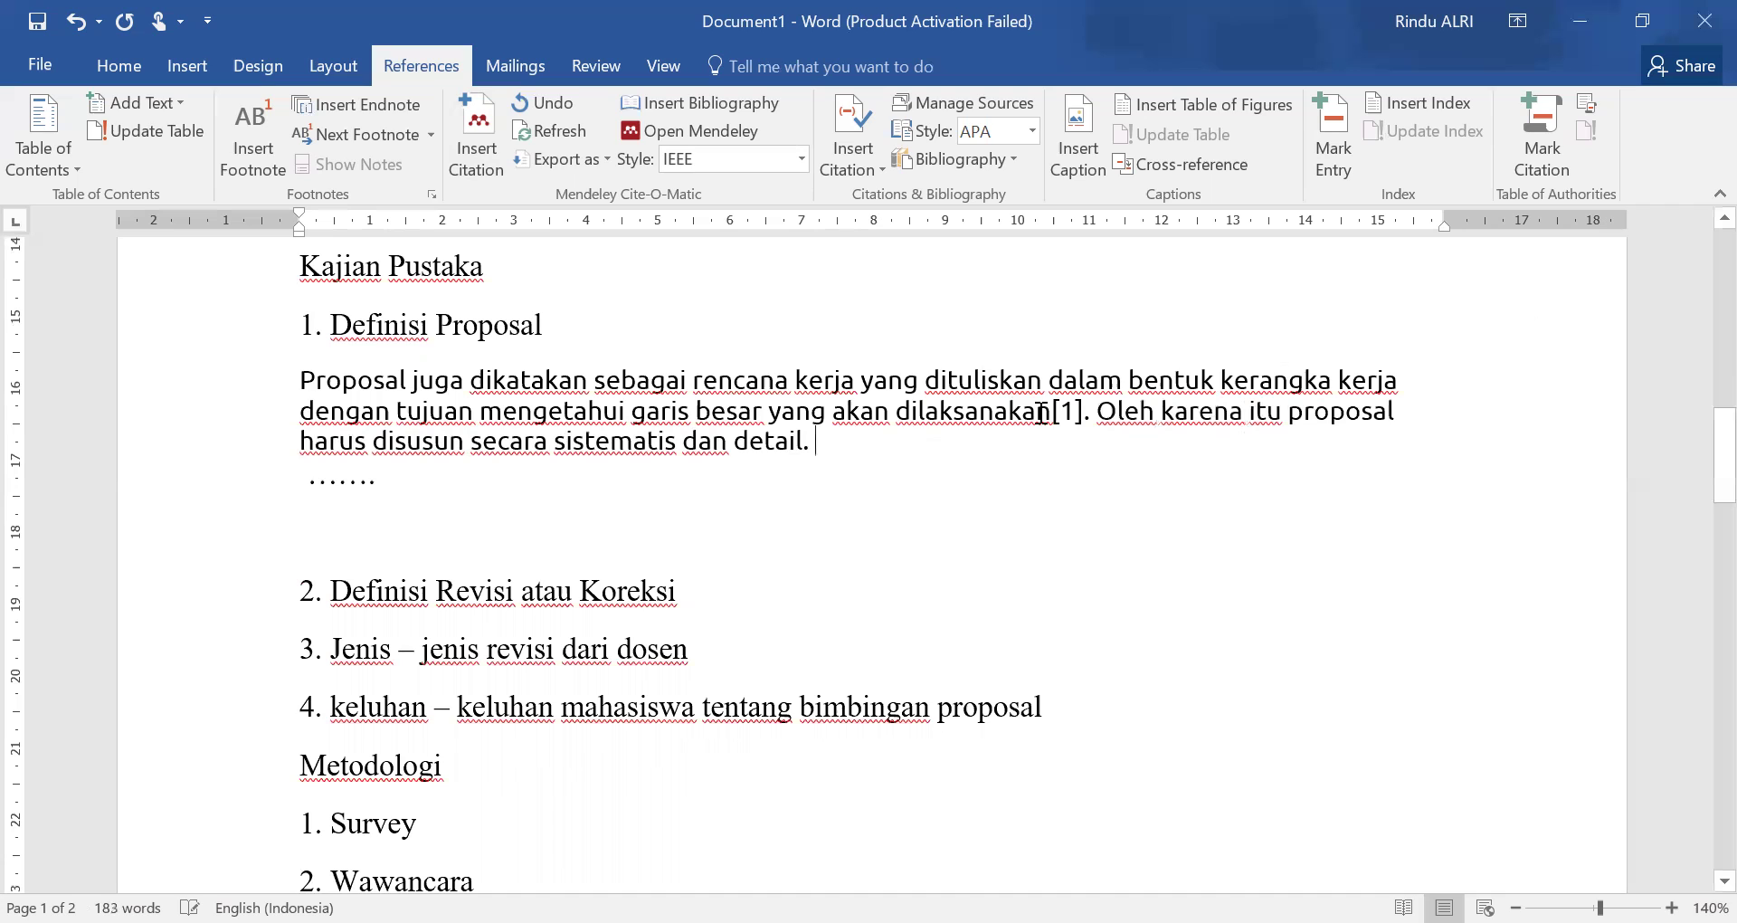
click(1051, 413)
click(1042, 414)
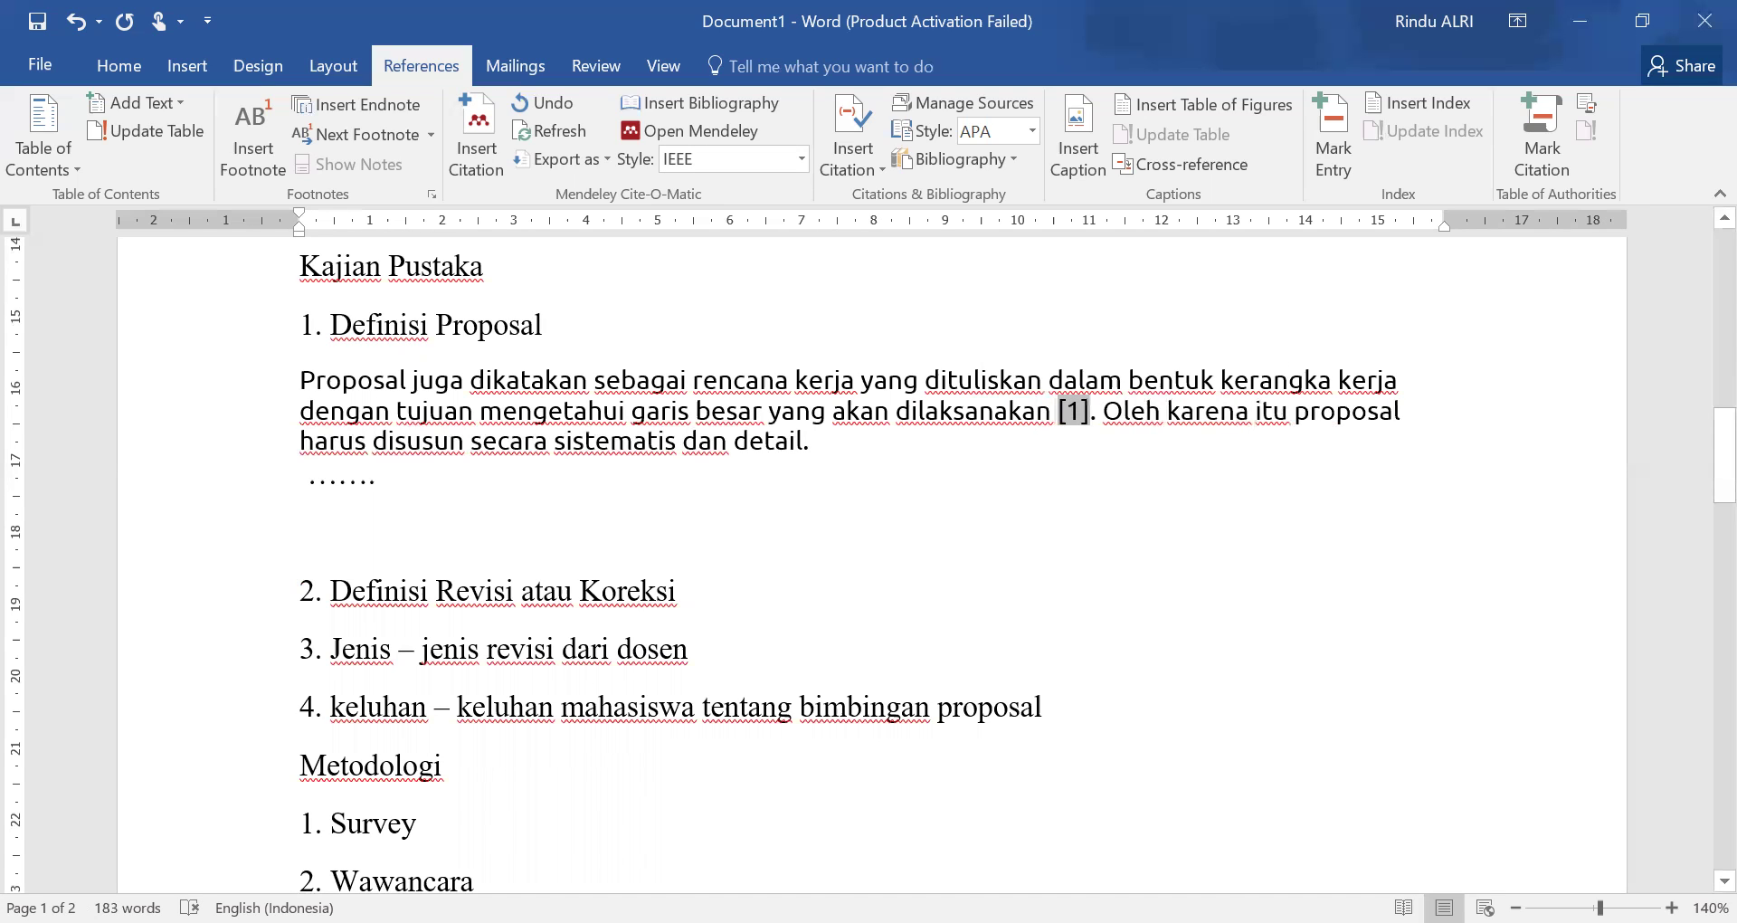
Insert a Mendeley citation of "Useful Mathematical Symbols" after the heading "2. Definisi Revisi atau Koreksi".
click(684, 594)
click(494, 156)
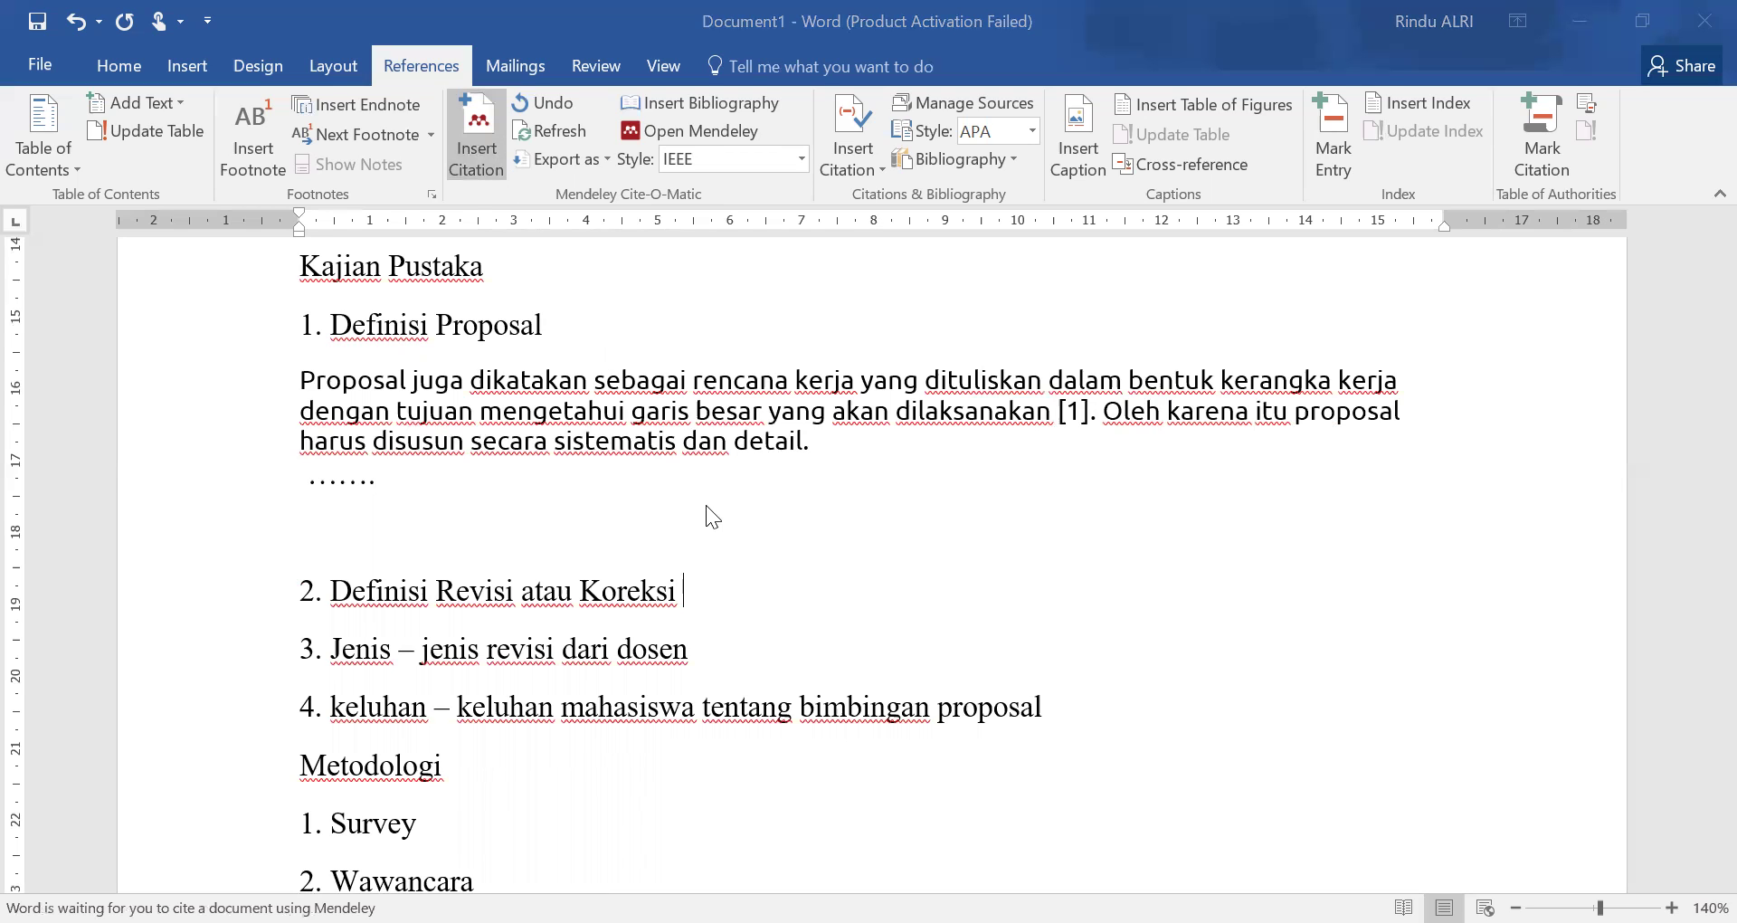
scroll(941, 662, down, 5)
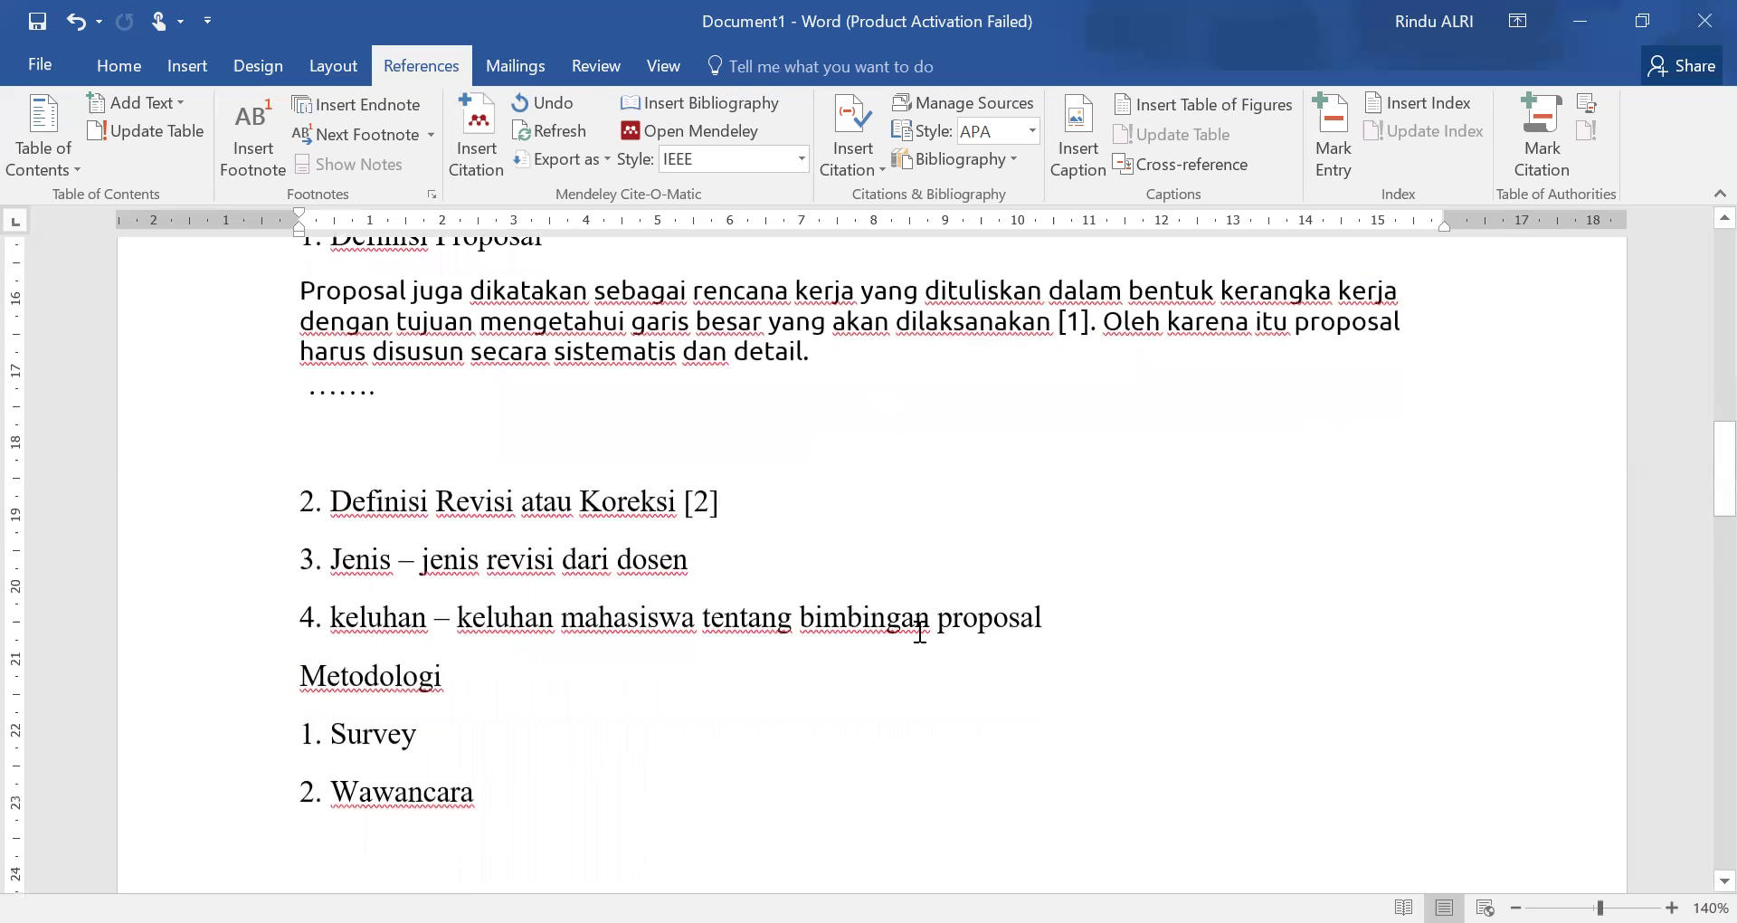
Write the heading "DAFTAR PUSTAKA" on the document's second page and start a new line below it.
scroll(755, 595, down, 3)
click(752, 594)
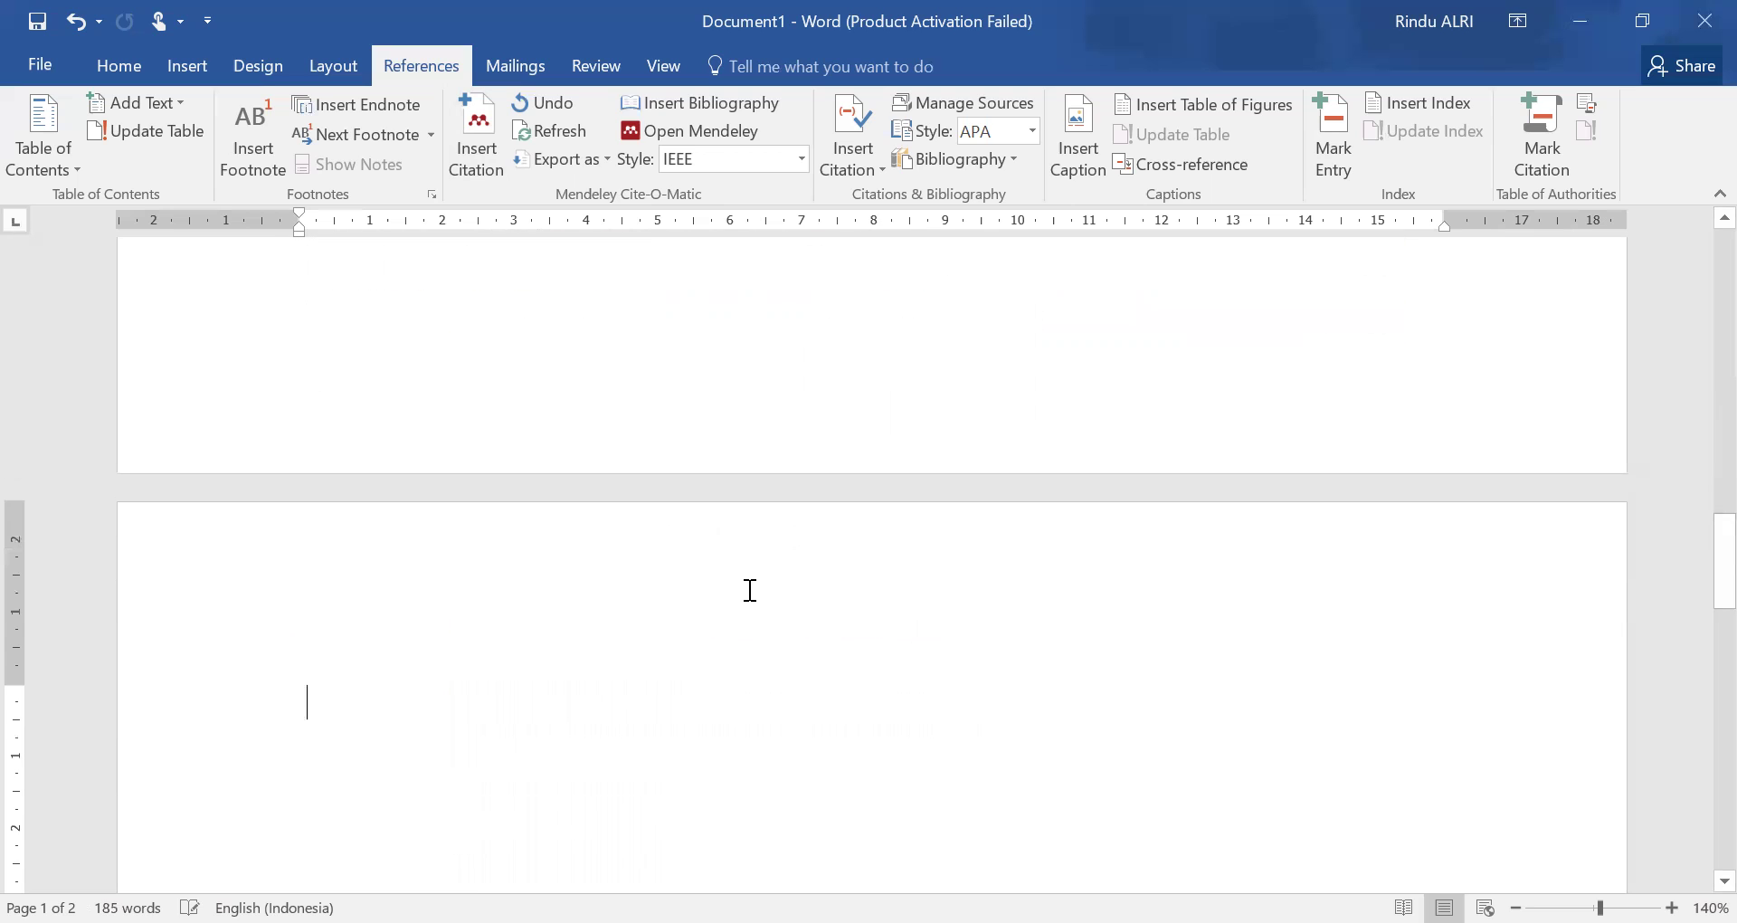
text(DFATA)
key(BackSpace)
key(BackSpace)
key(BackSpace)
key(BackSpace)
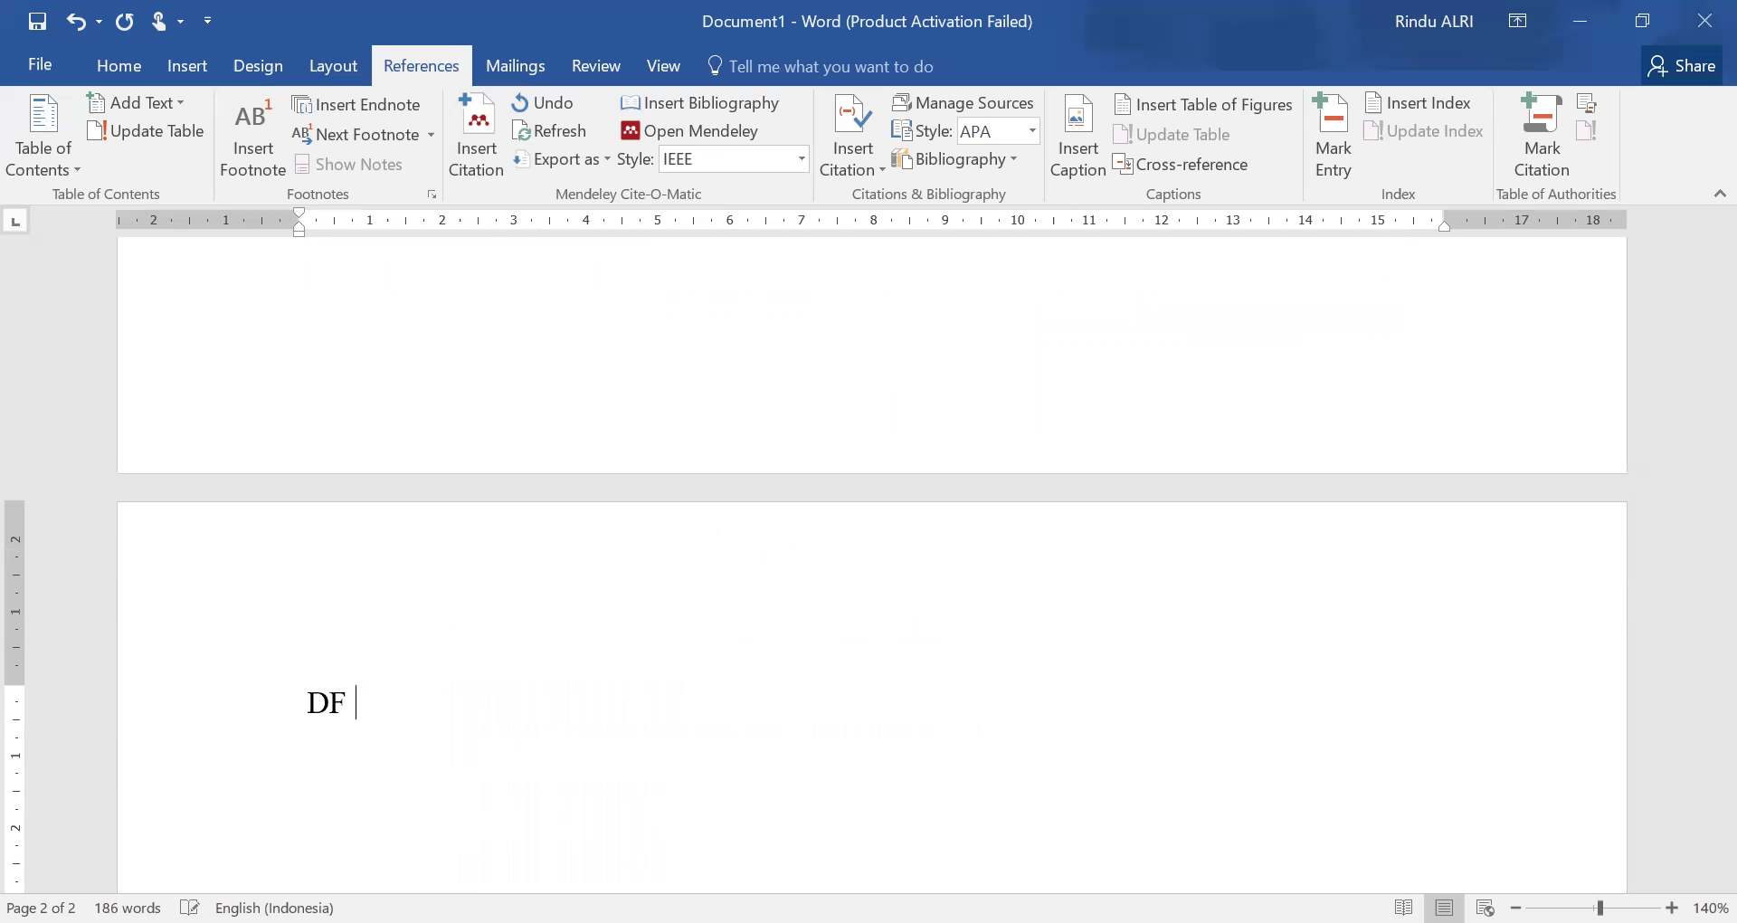
text(AFTAR PUS)
text(TKA)
key(BackSpace)
key(BackSpace)
text(AA)
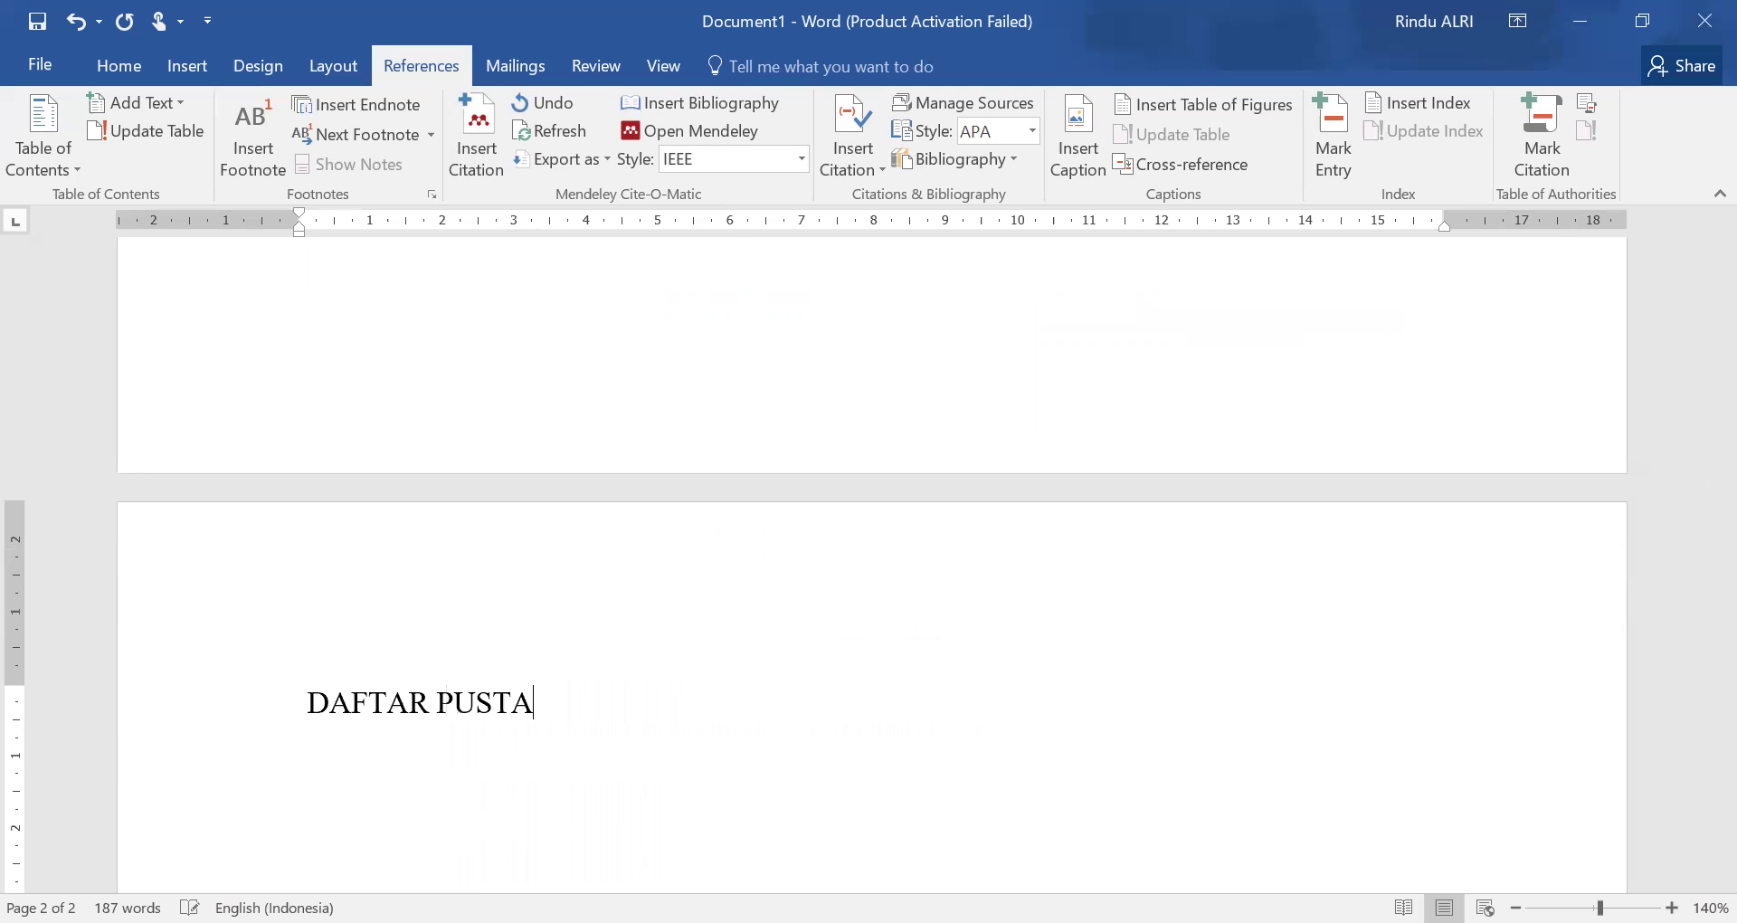
key(BackSpace)
text(KA)
key(Return)
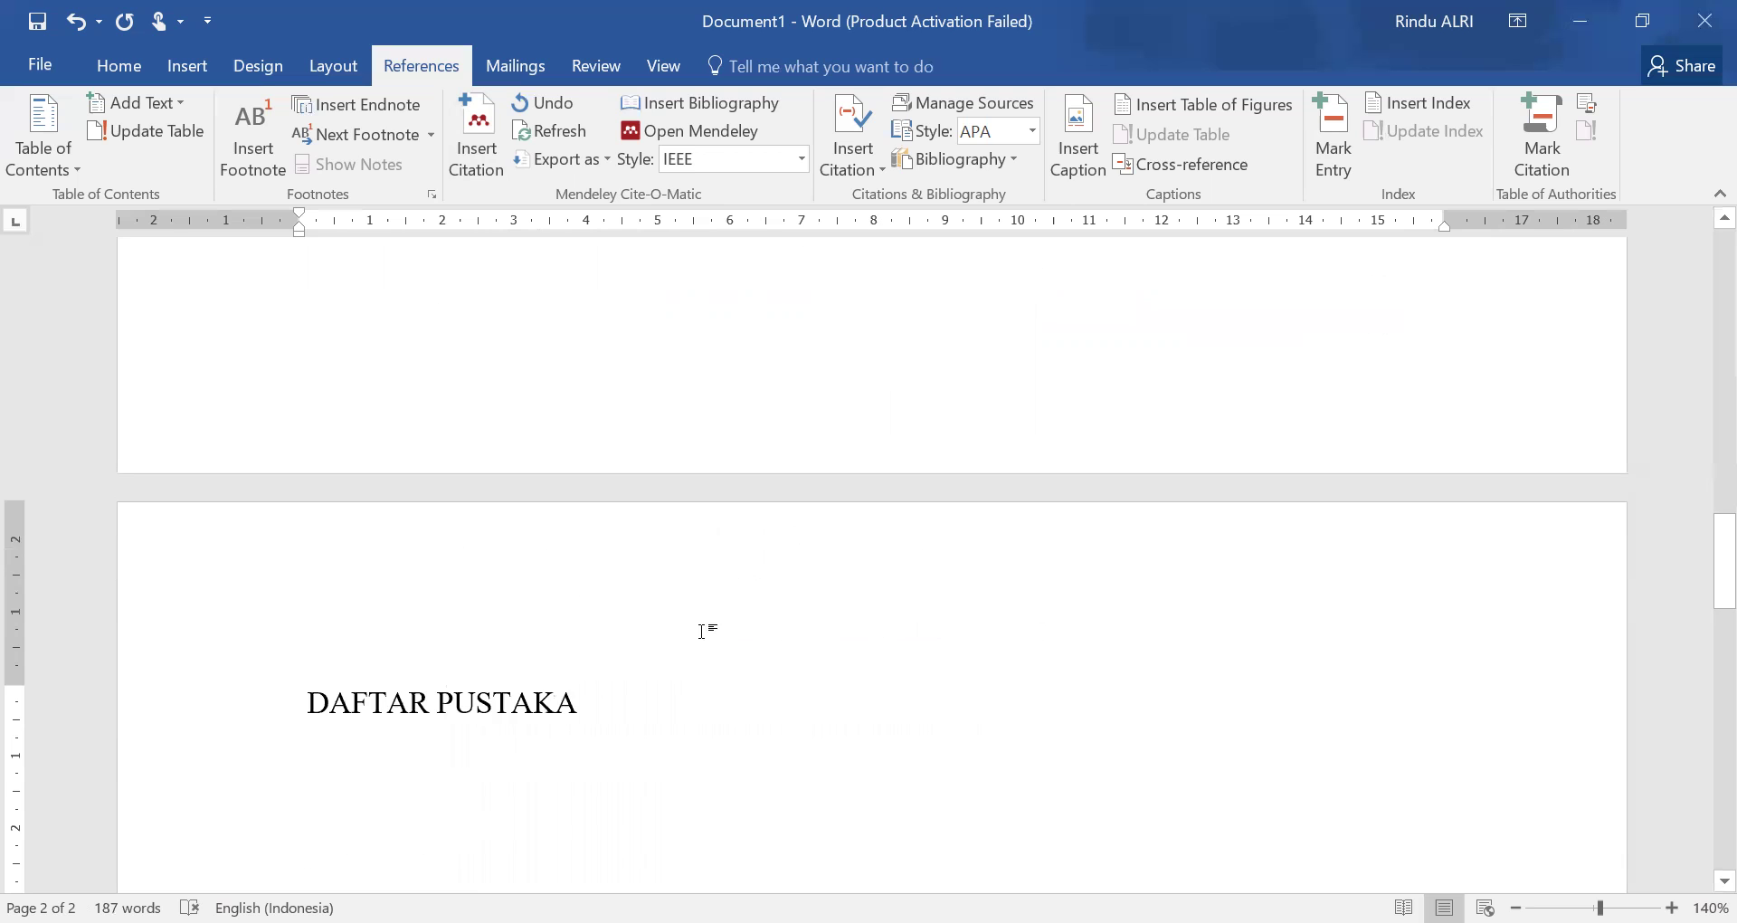
Insert the Mendeley bibliography below the "DAFTAR PUSTAKA" heading.
scroll(710, 628, down, 2)
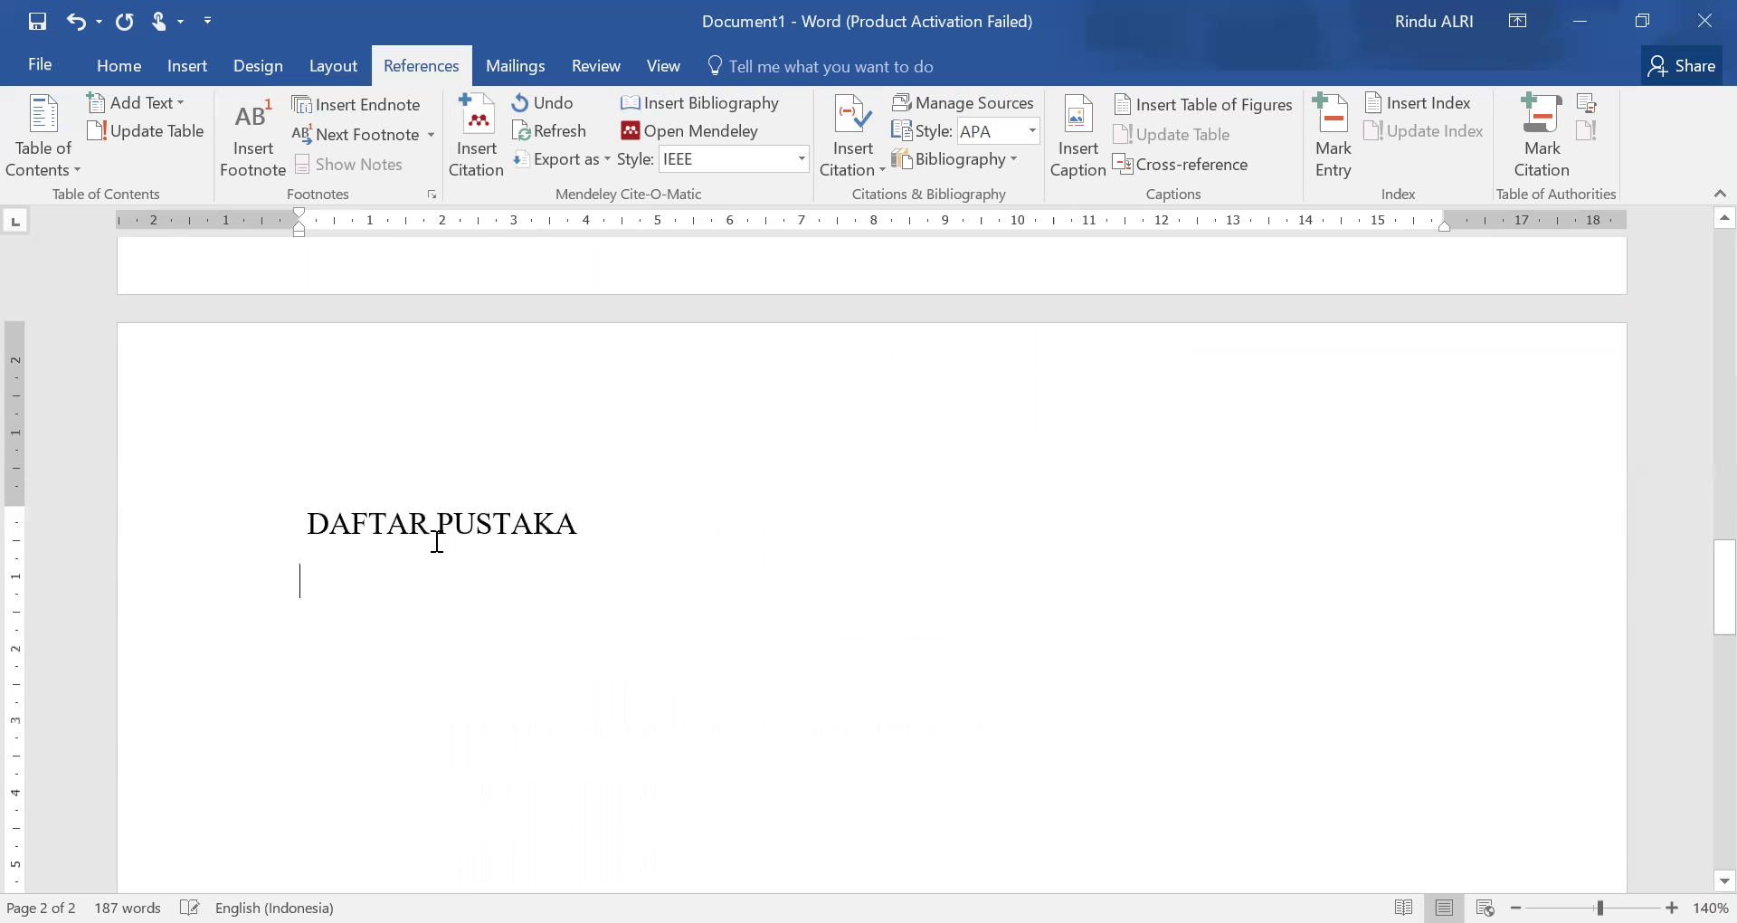
click(754, 112)
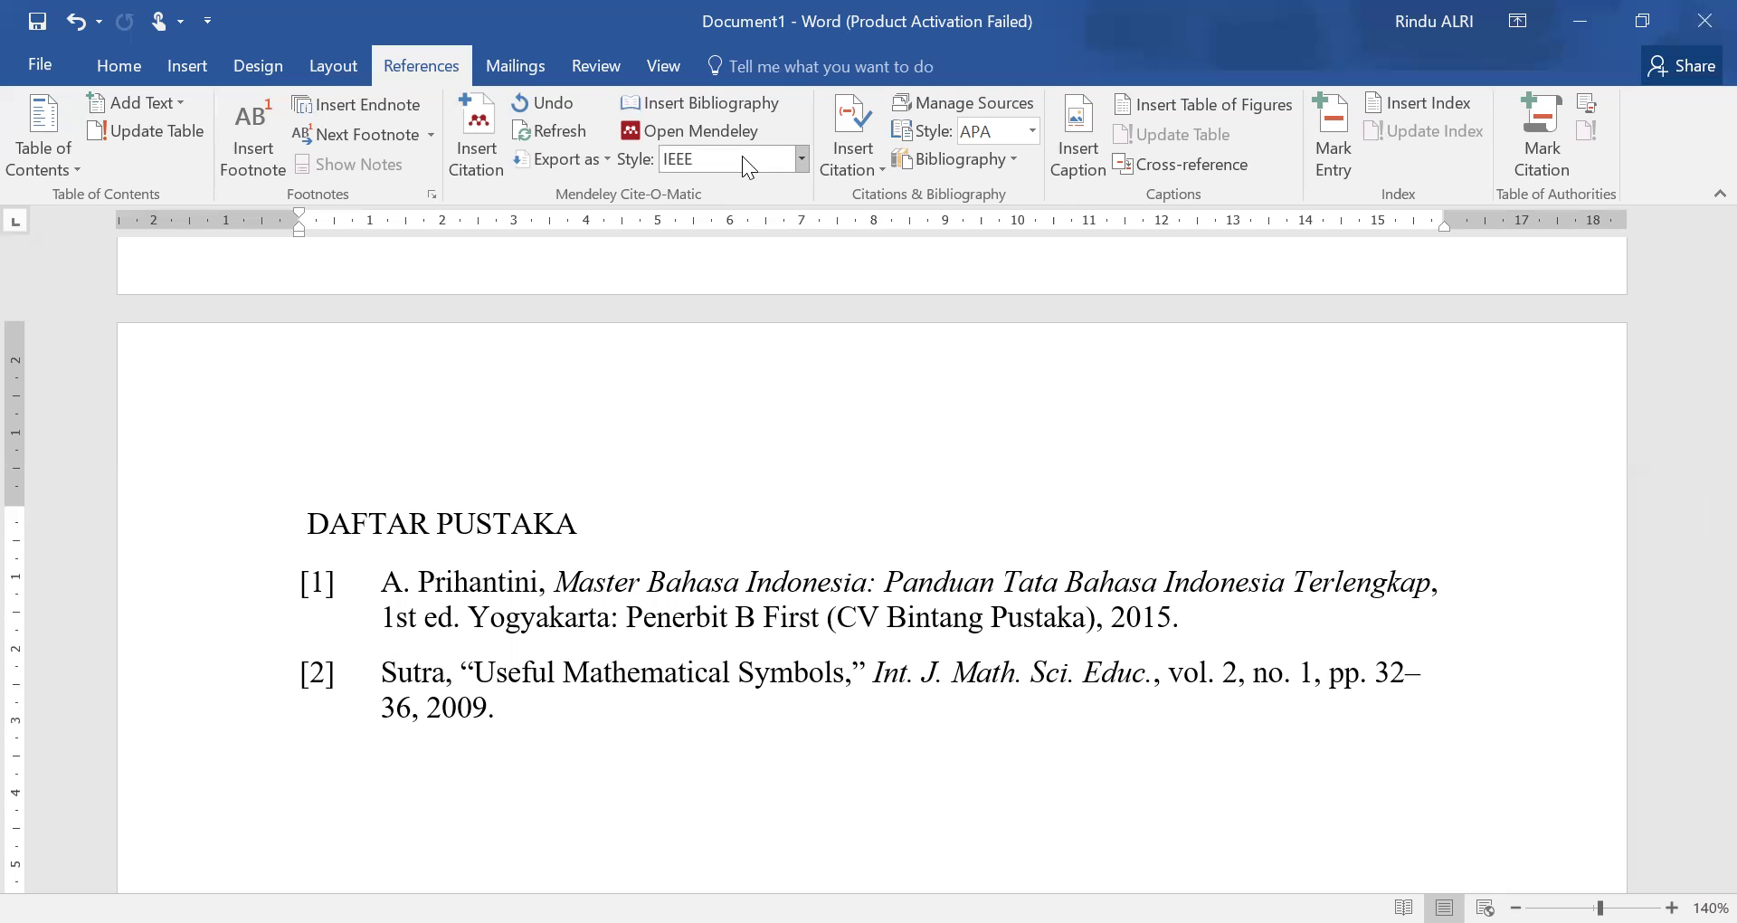
click(737, 588)
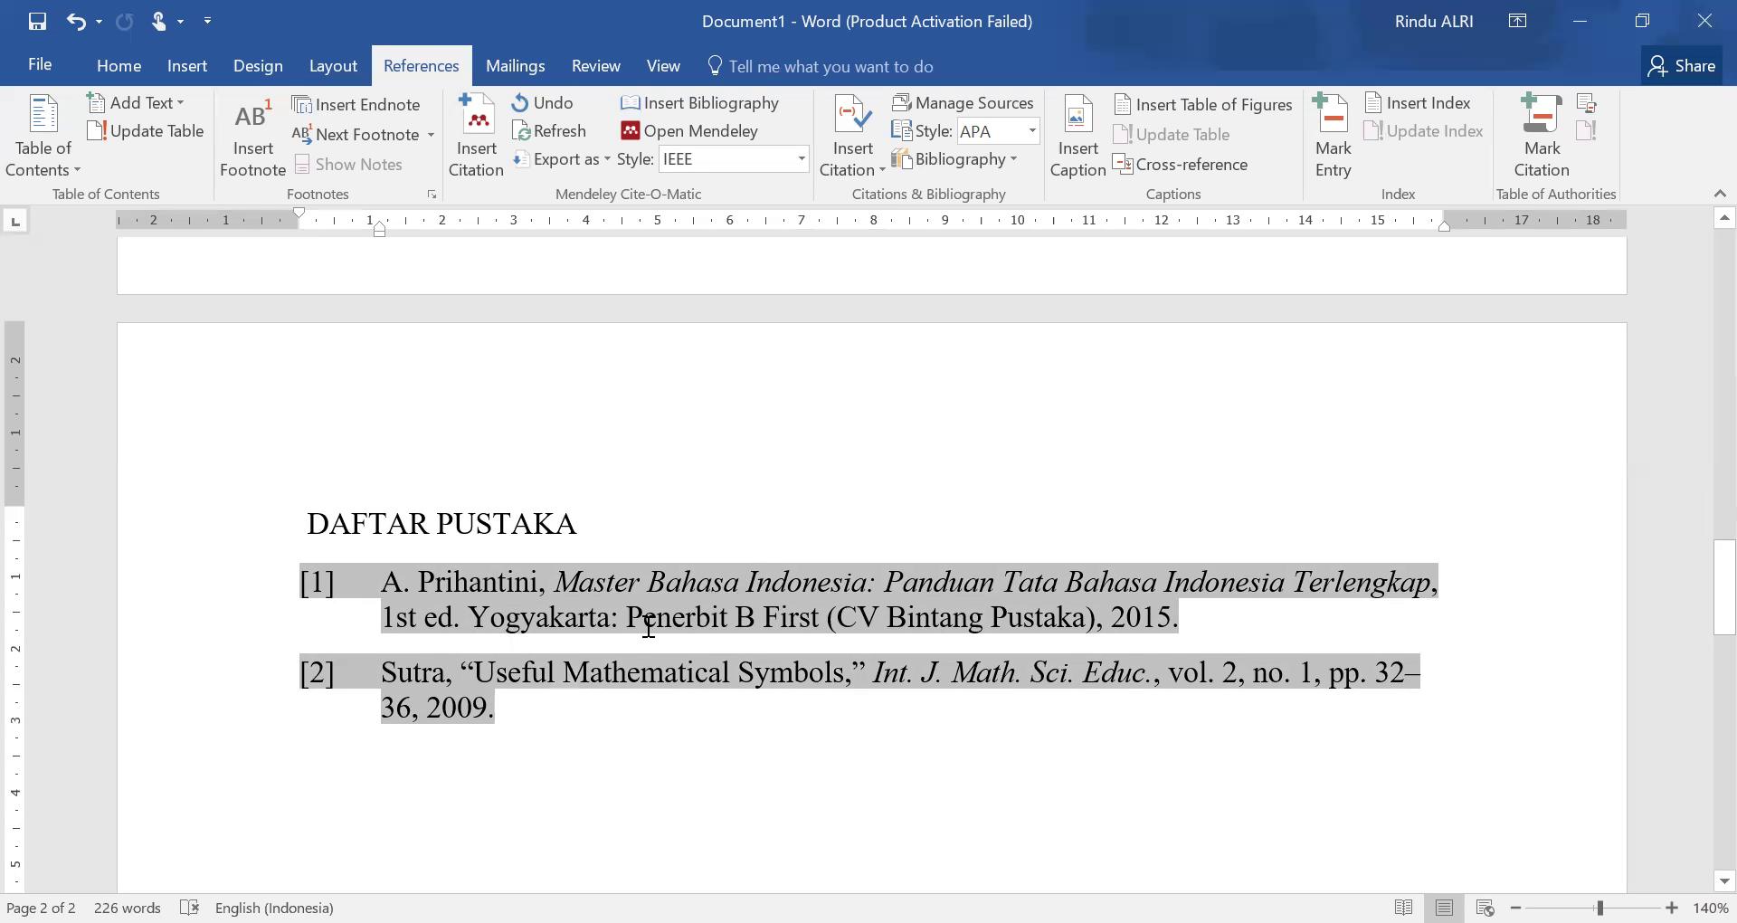
Compare the two in-text citations in Kajian Pustaka with their entries in the bibliography.
scroll(853, 600, up, 7)
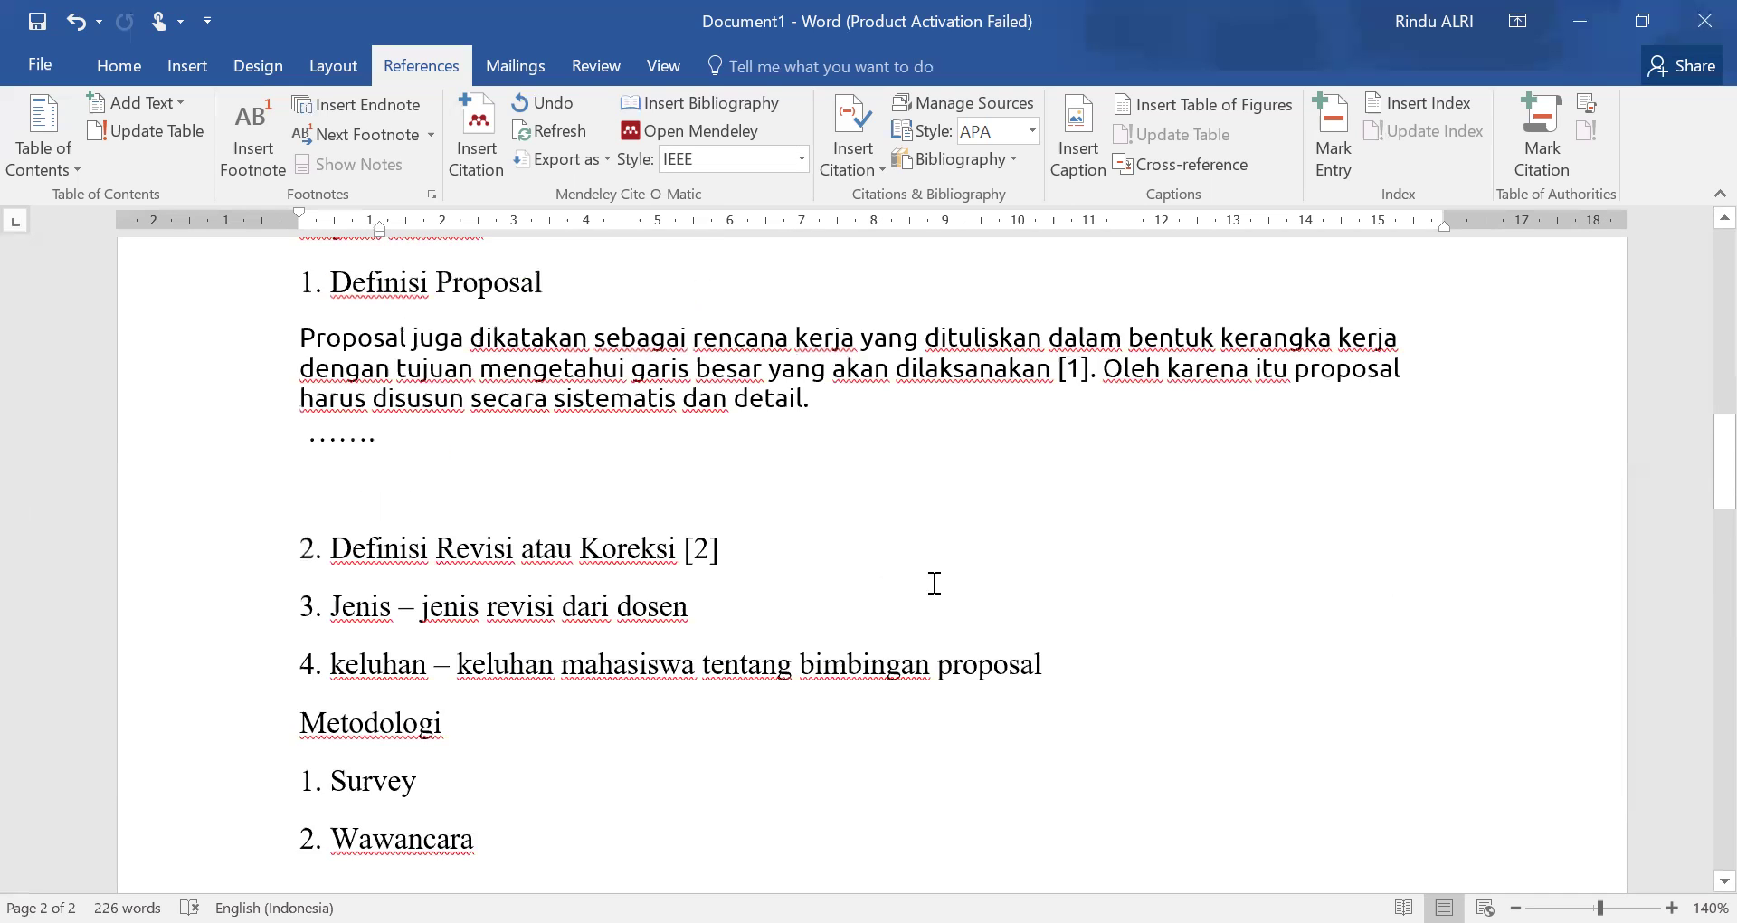
scroll(934, 582, up, 3)
click(1084, 500)
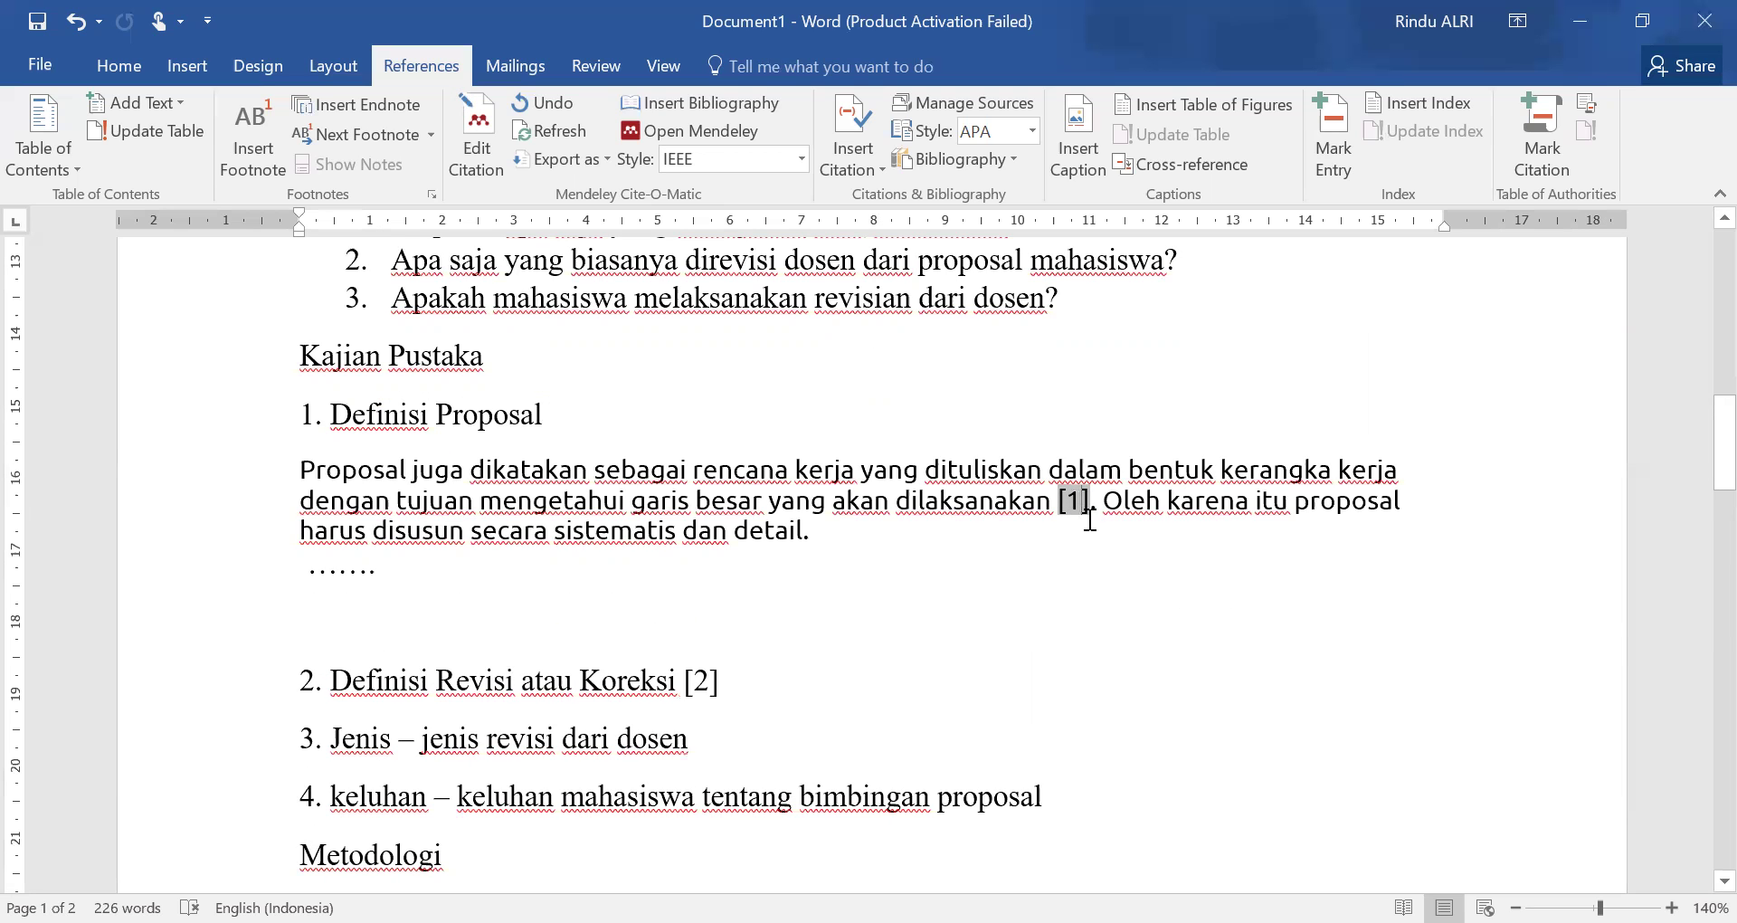
click(701, 680)
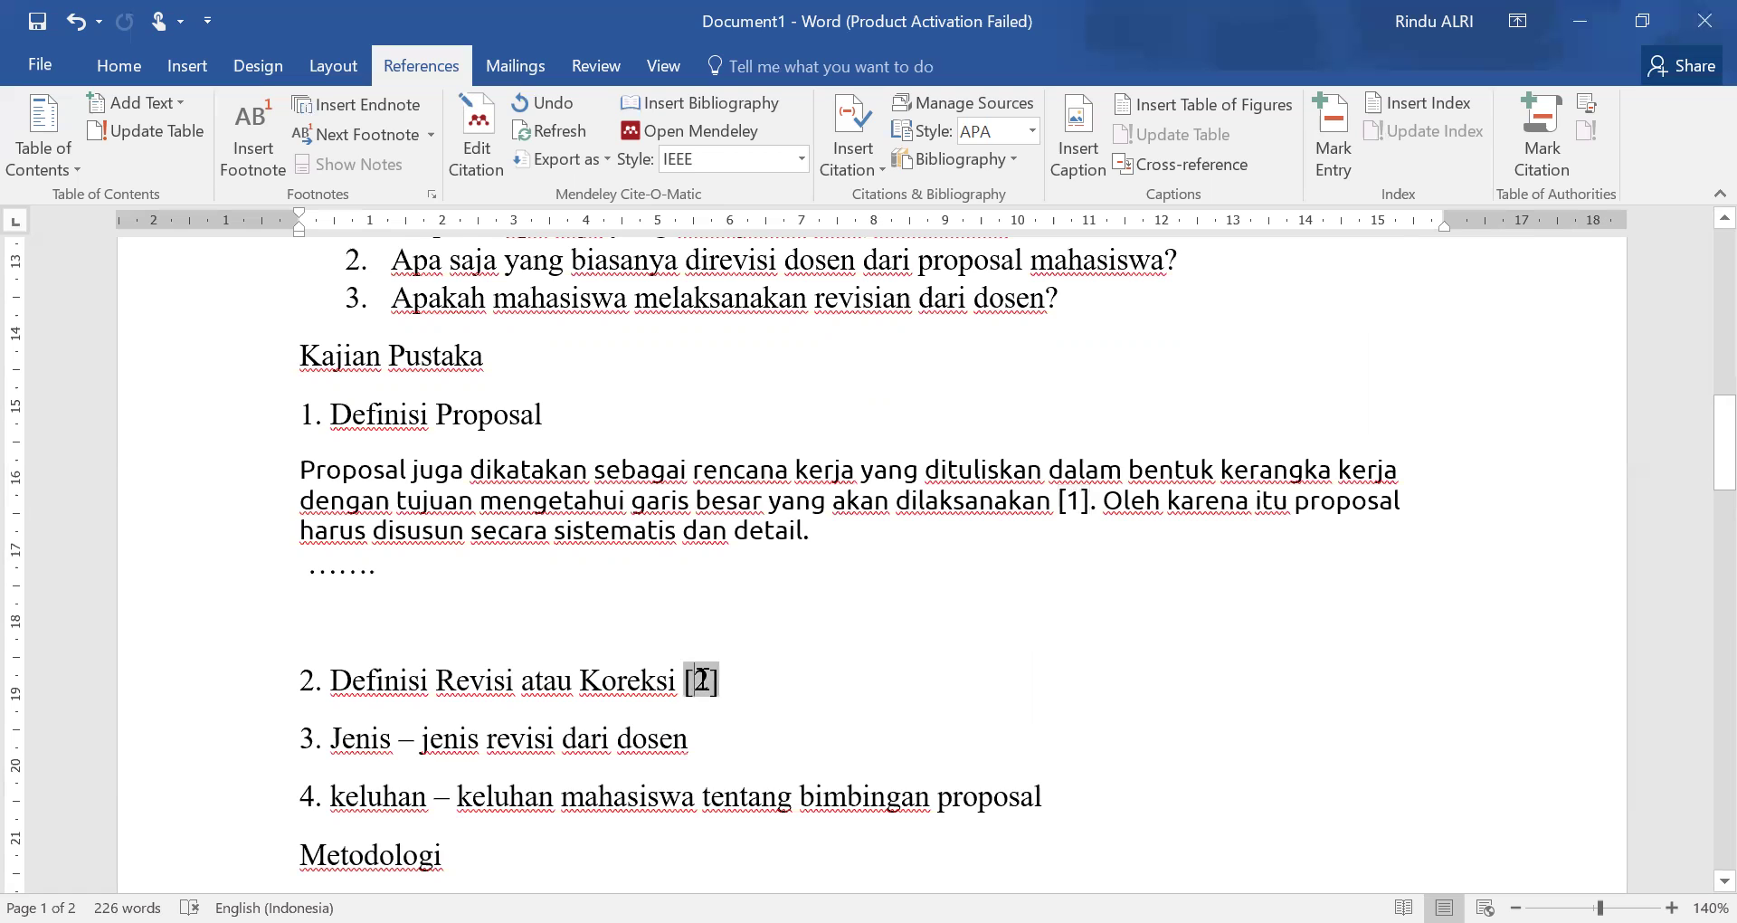
scroll(702, 678, down, 10)
click(719, 619)
click(715, 669)
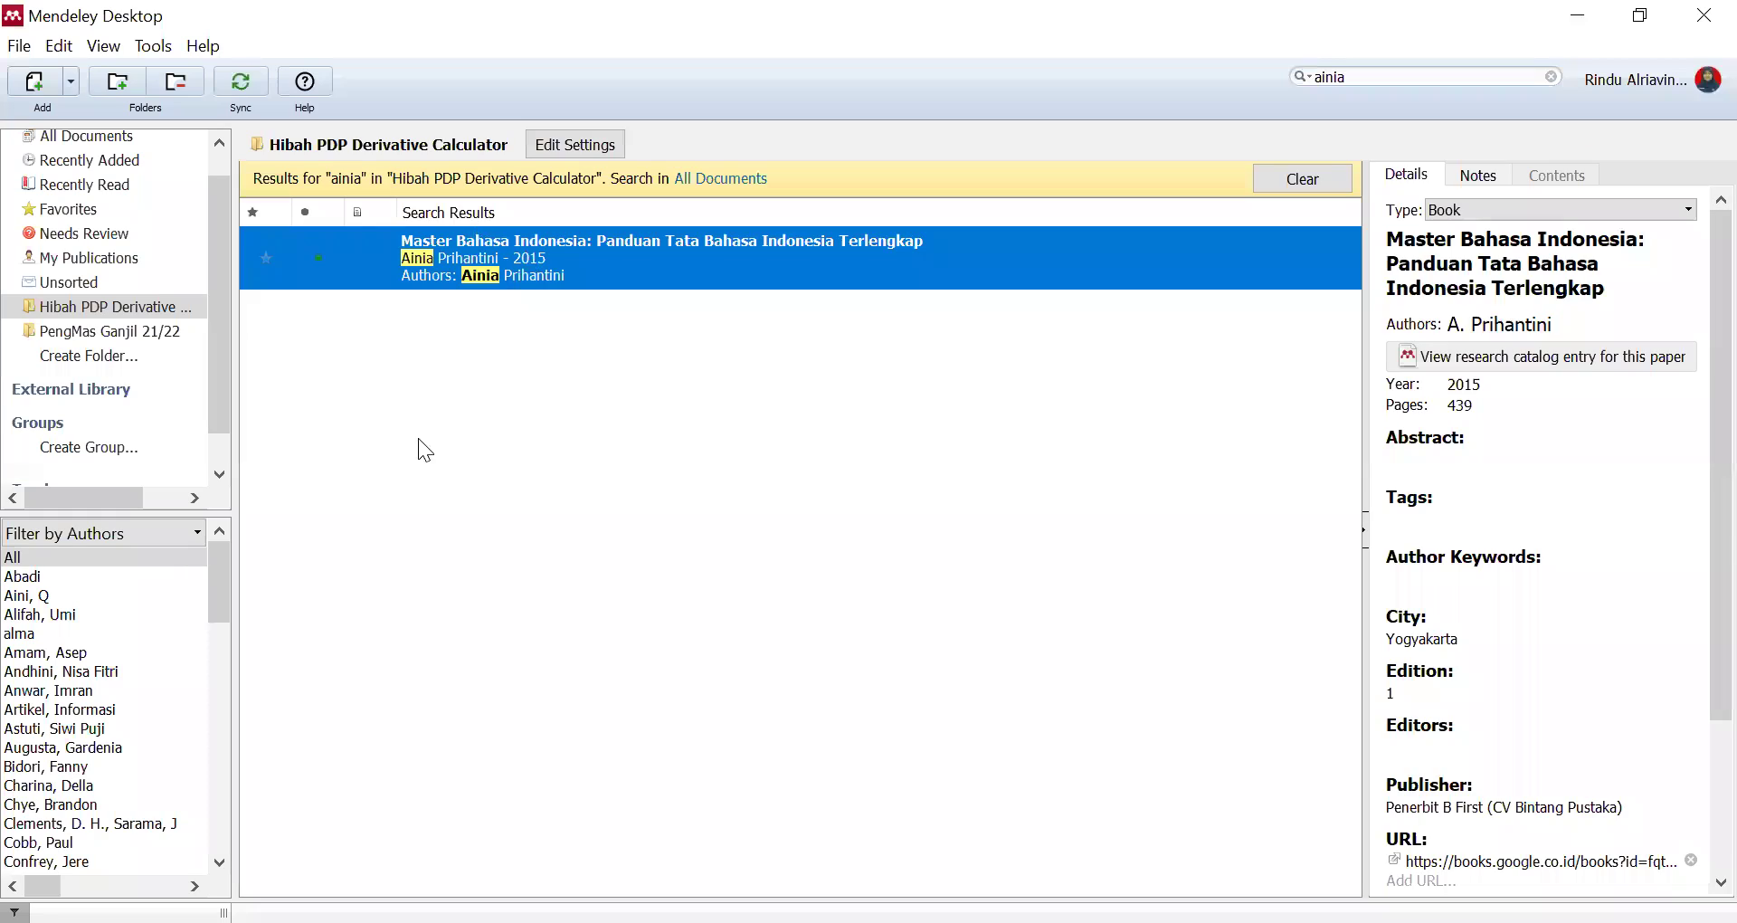
Switch to Mendeley Desktop and create a folder named "Workshop PKM".
click(418, 438)
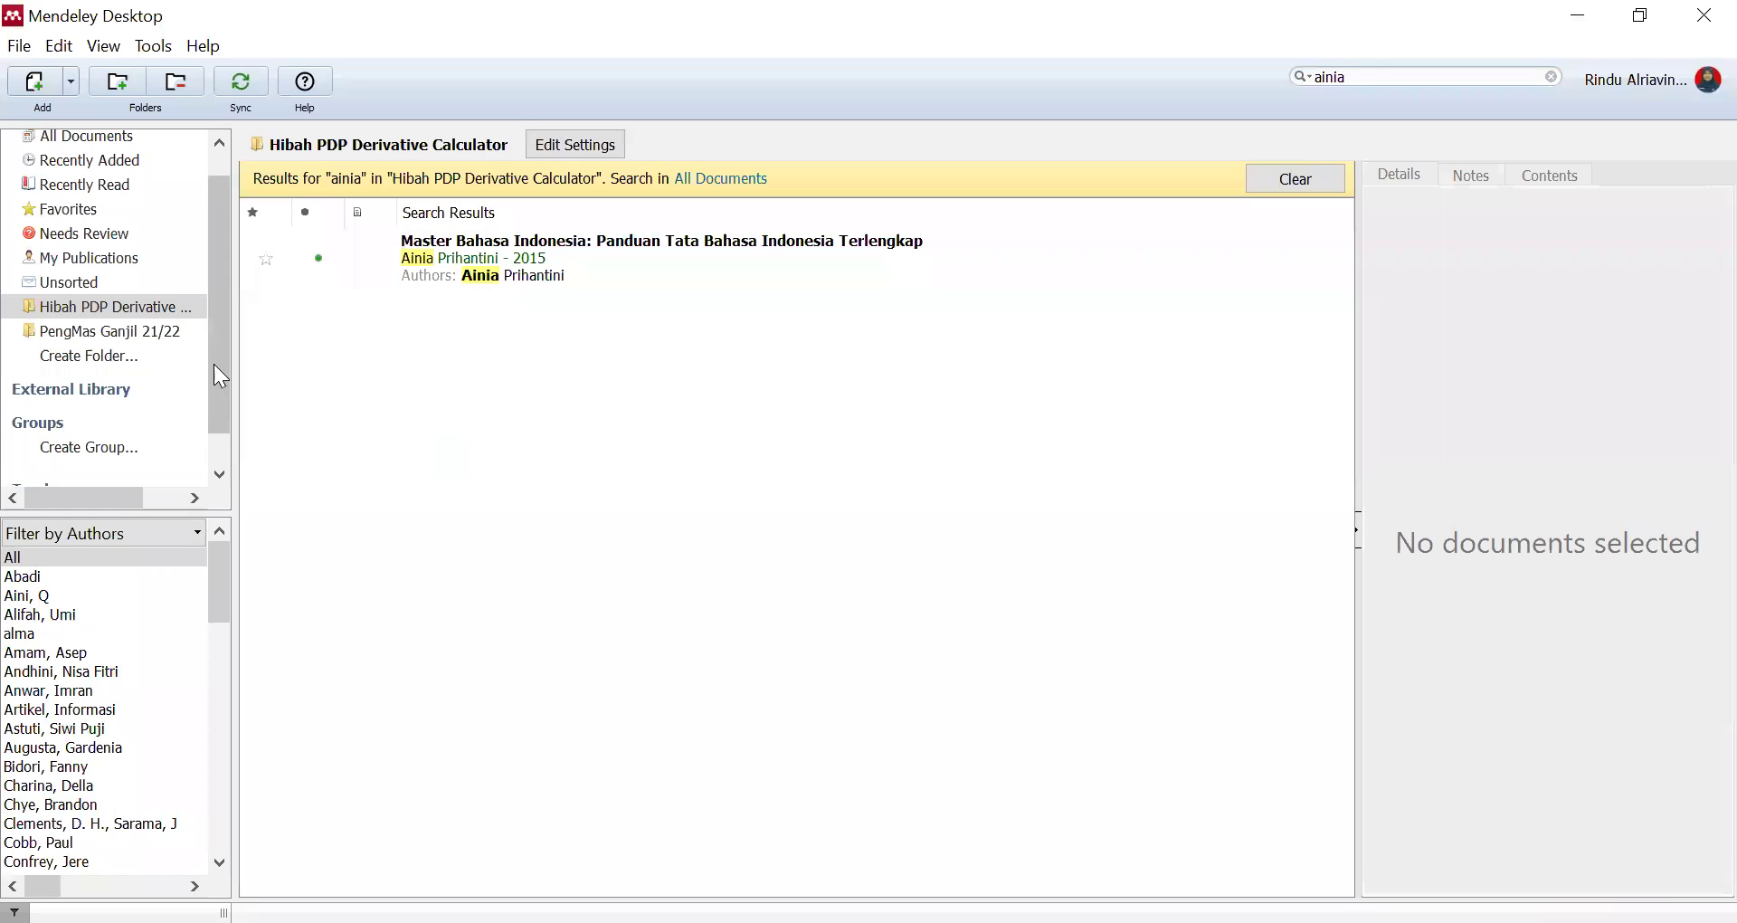
click(72, 354)
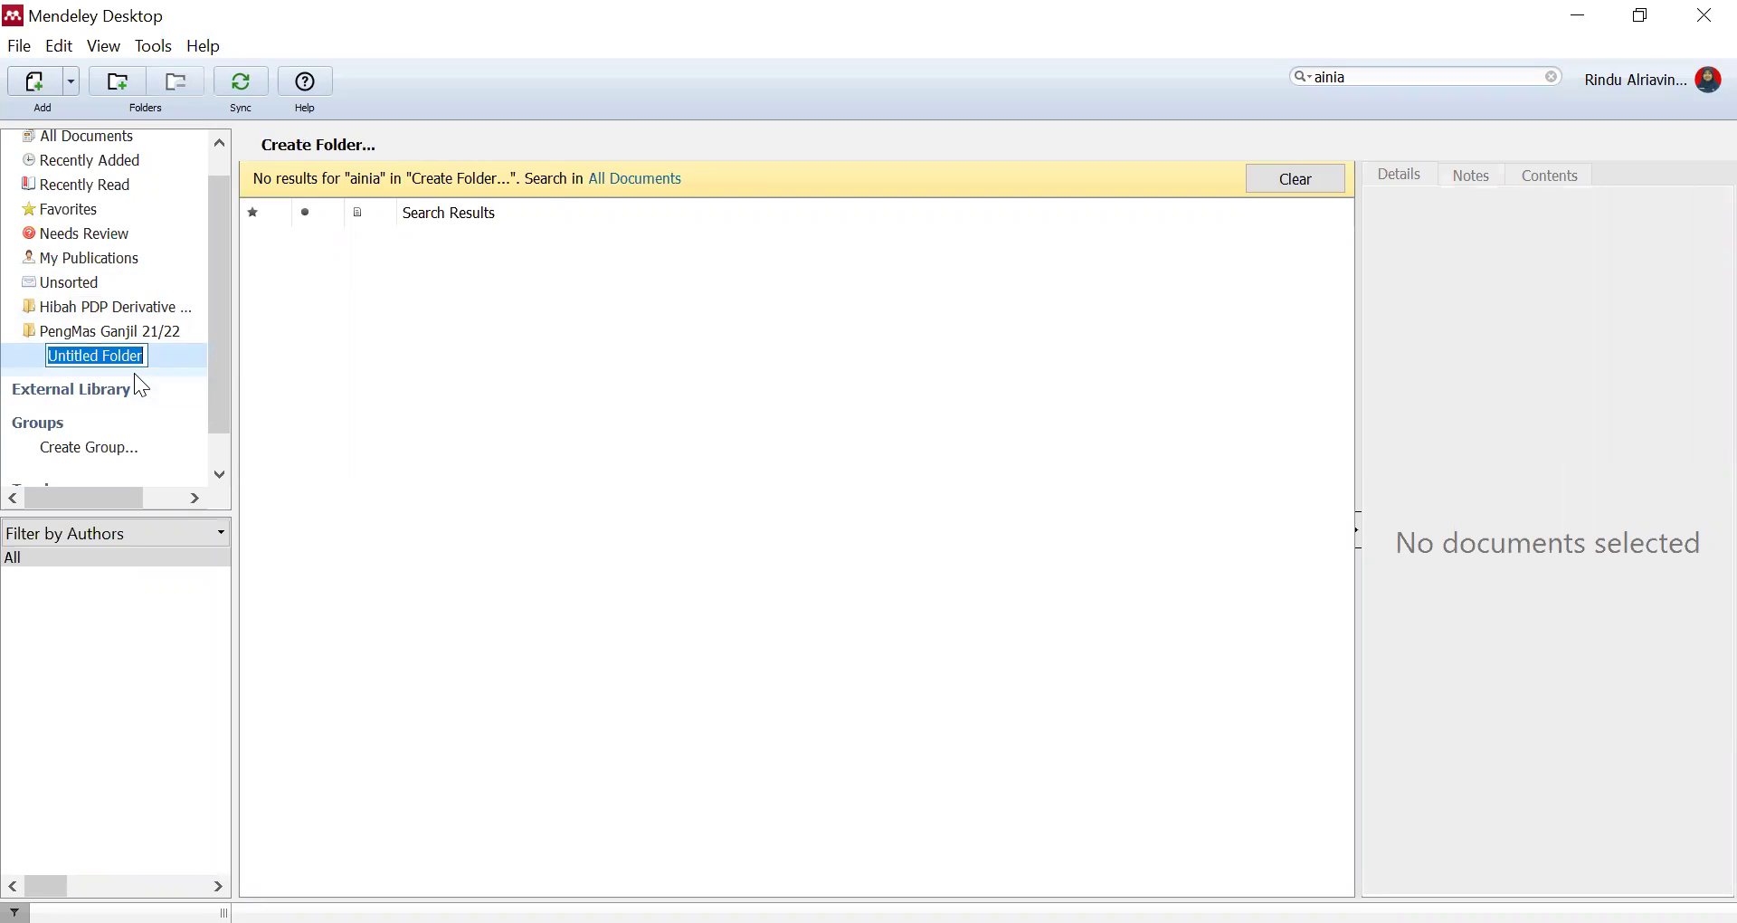
text(W)
key(BackSpace)
key(BackSpace)
key(BackSpace)
key(BackSpace)
text(Wor)
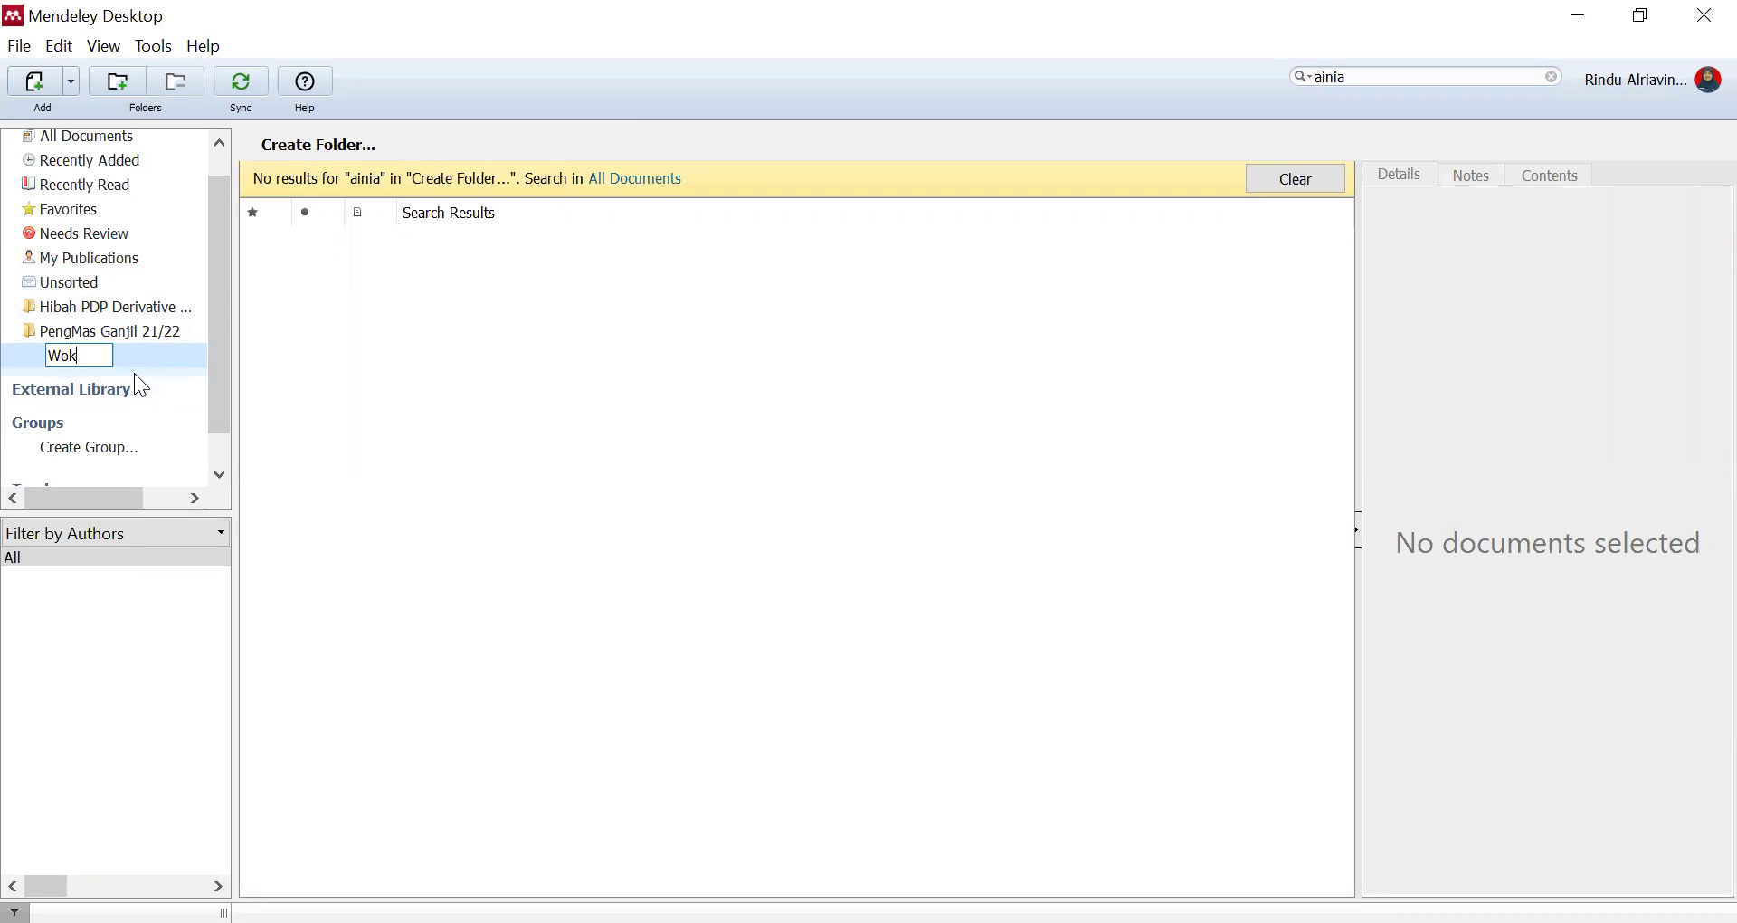
text(kshop PKM)
key(Return)
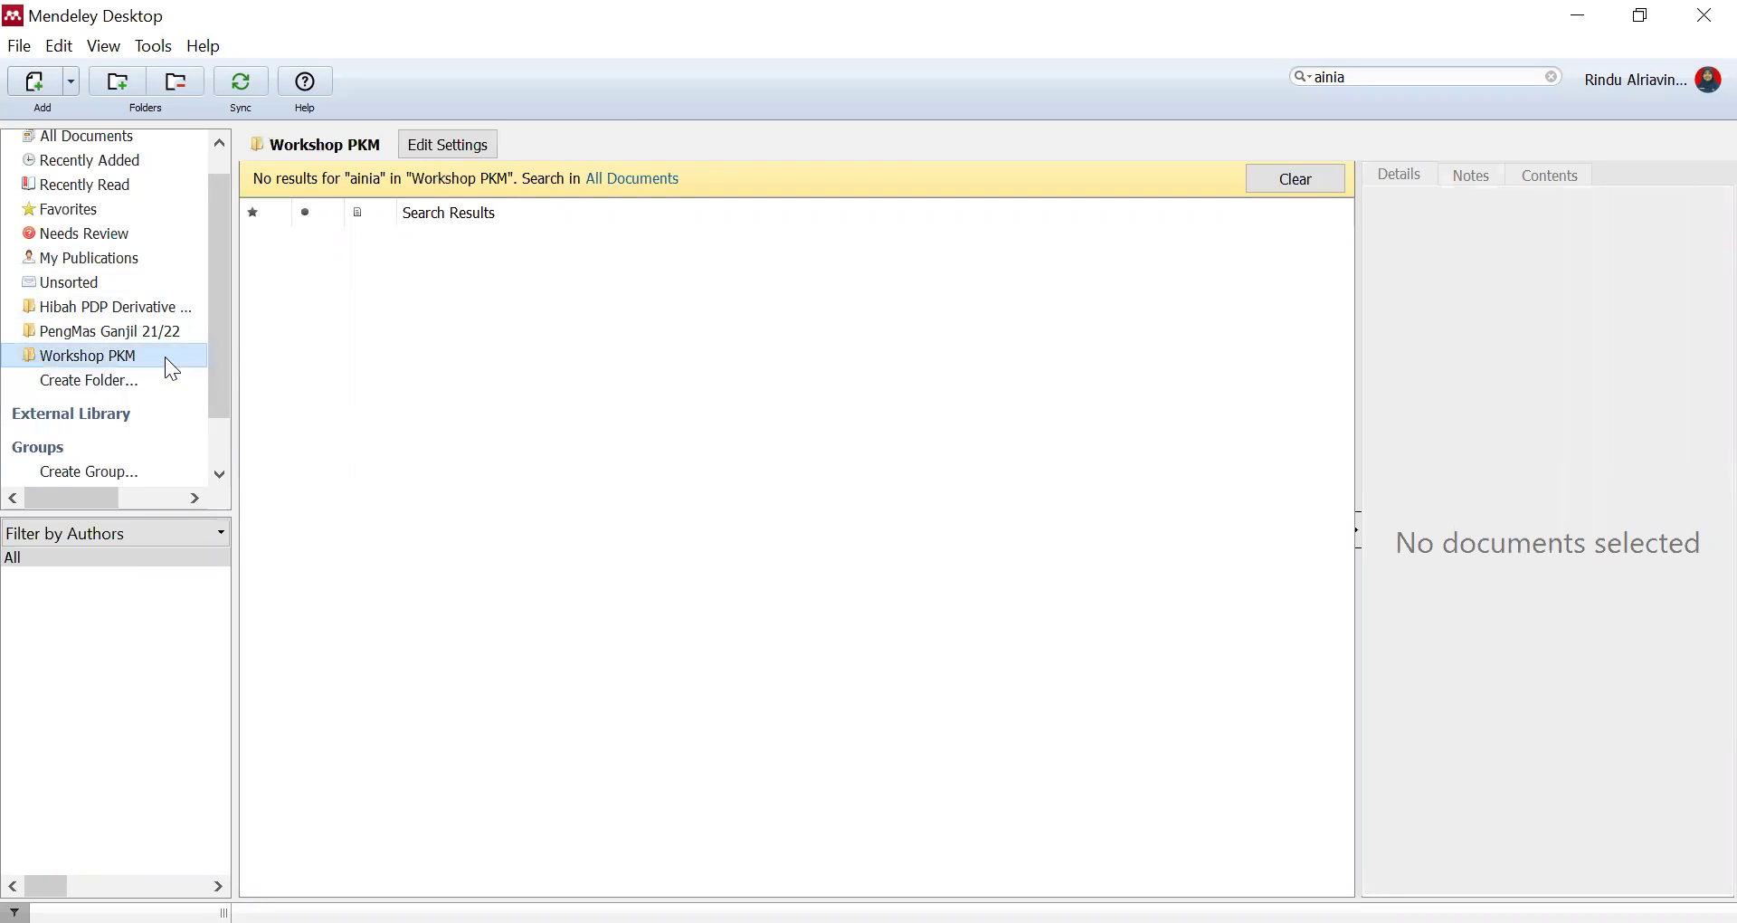
Start a manual entry in the Workshop PKM folder and set its type to Web Page.
click(72, 81)
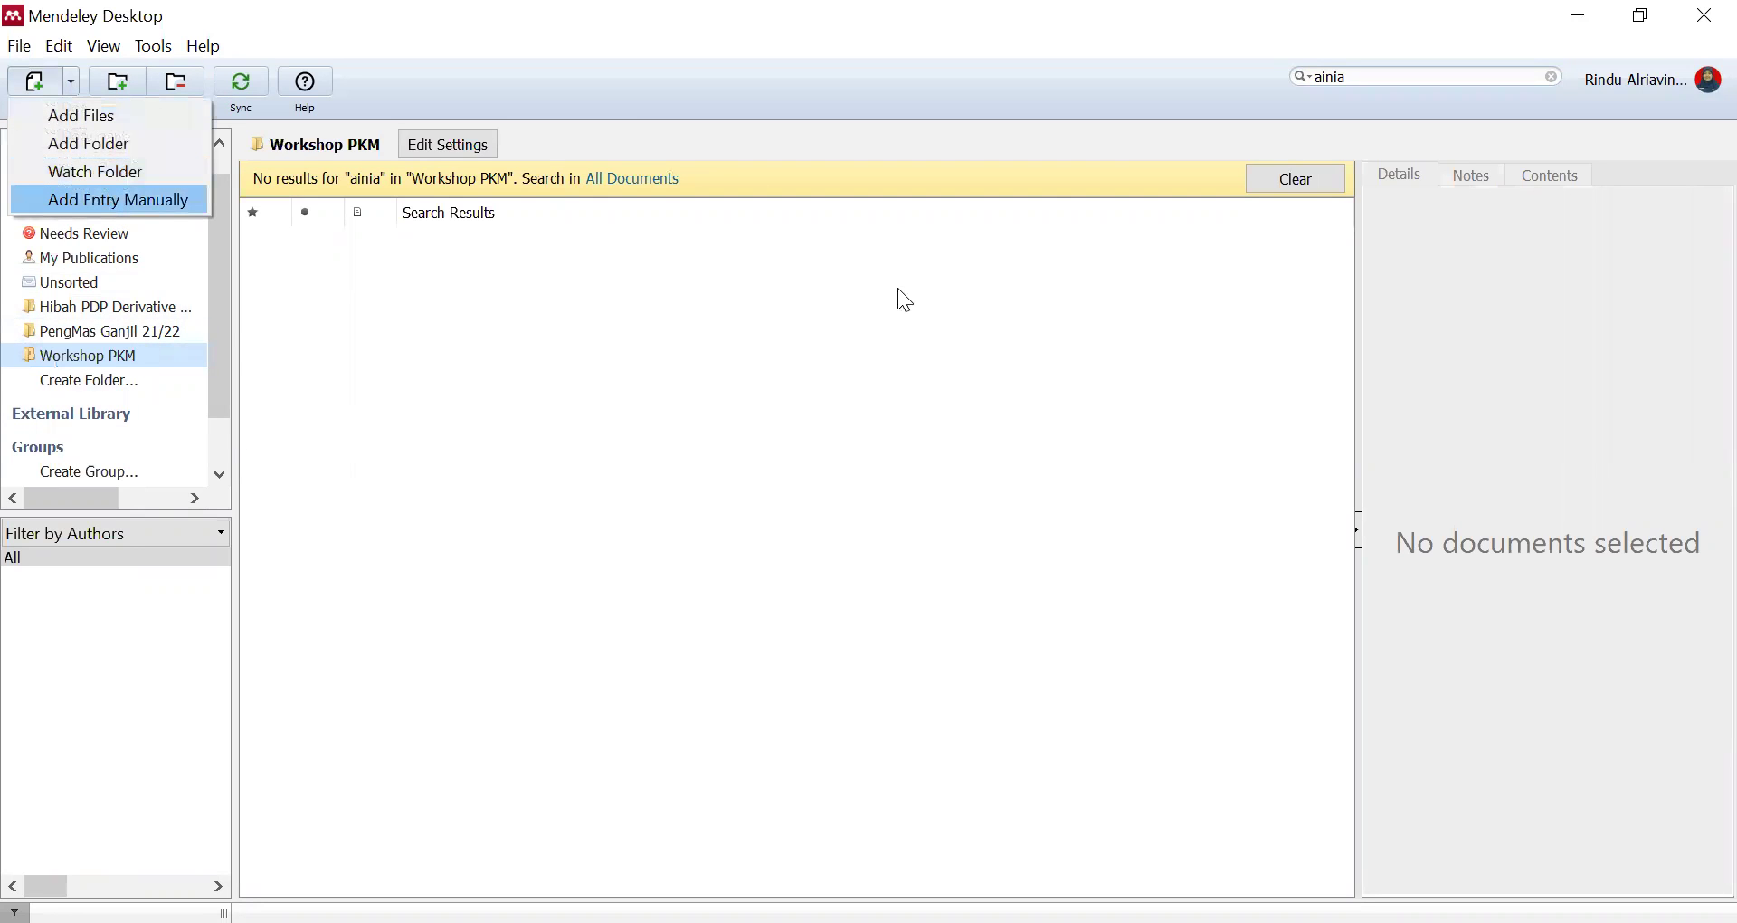
key(Return)
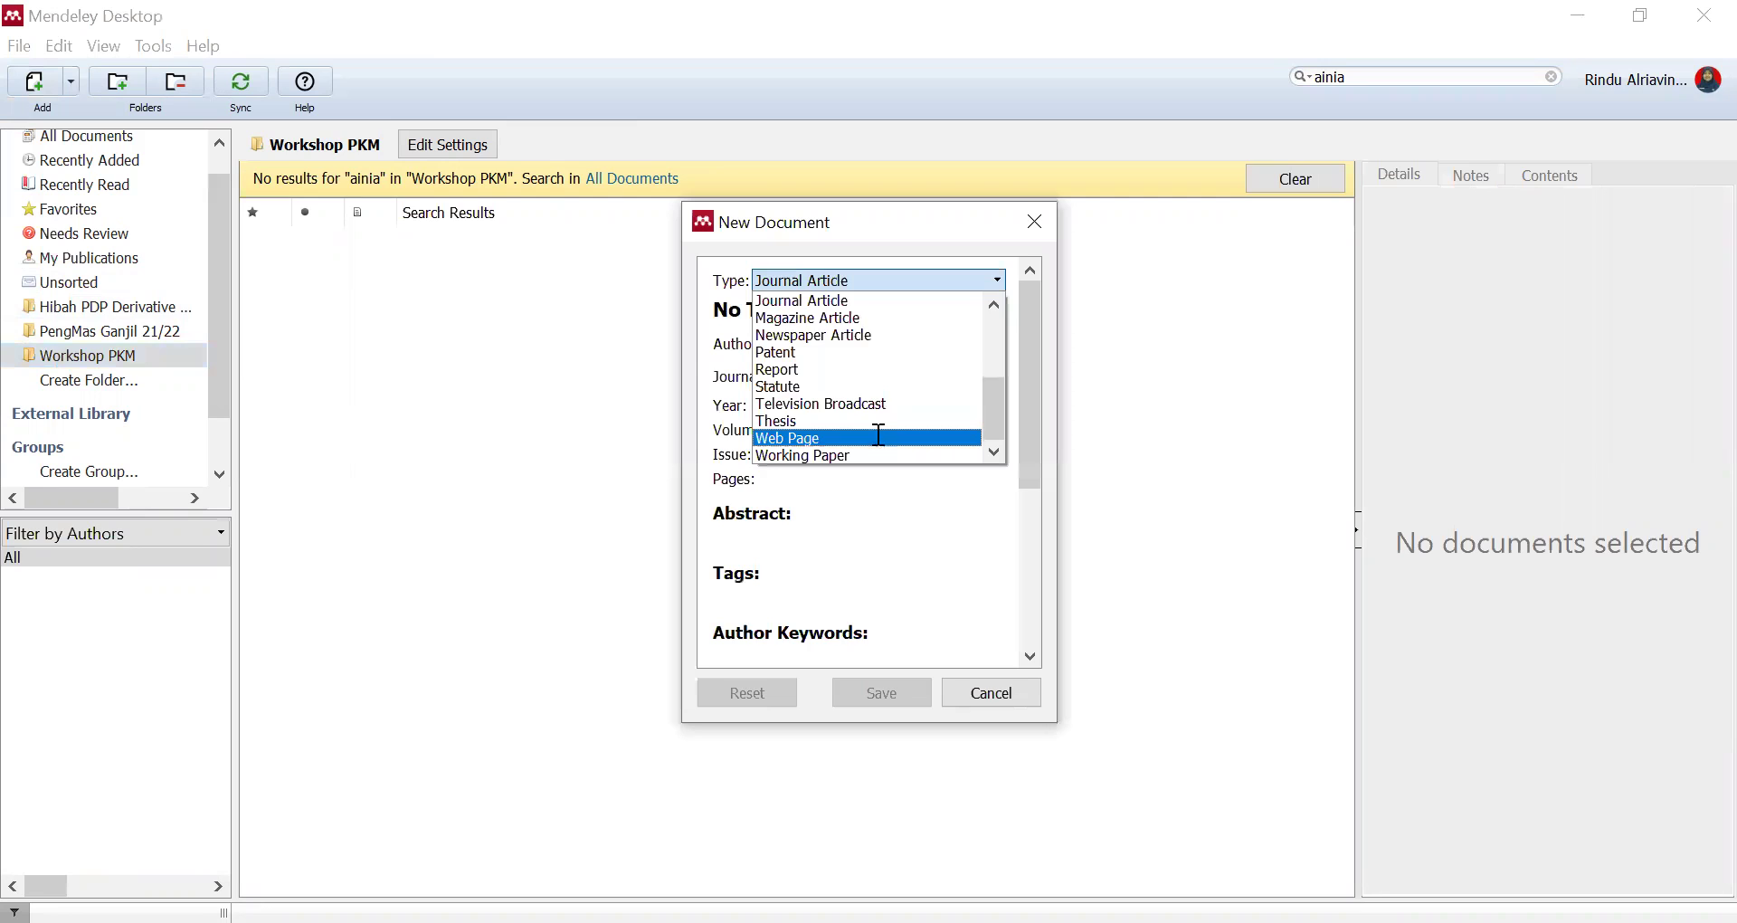
click(875, 436)
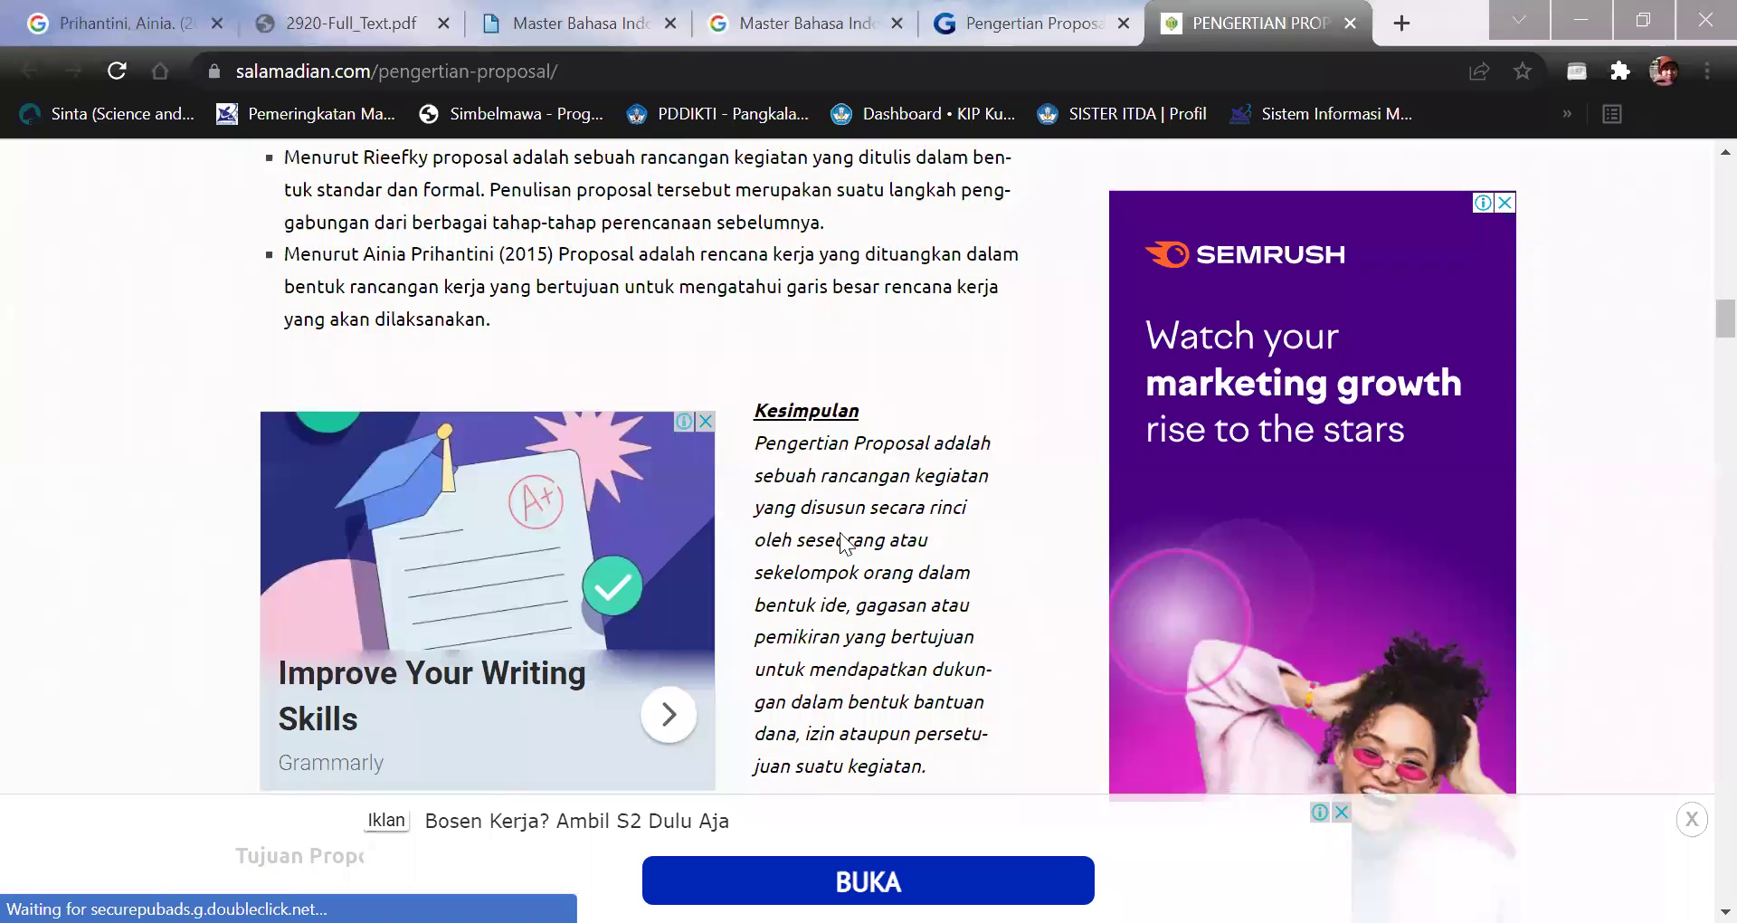
Switch to the browser and check the salamadian.com proposal article's title, author and publication date.
scroll(424, 644, up, 6)
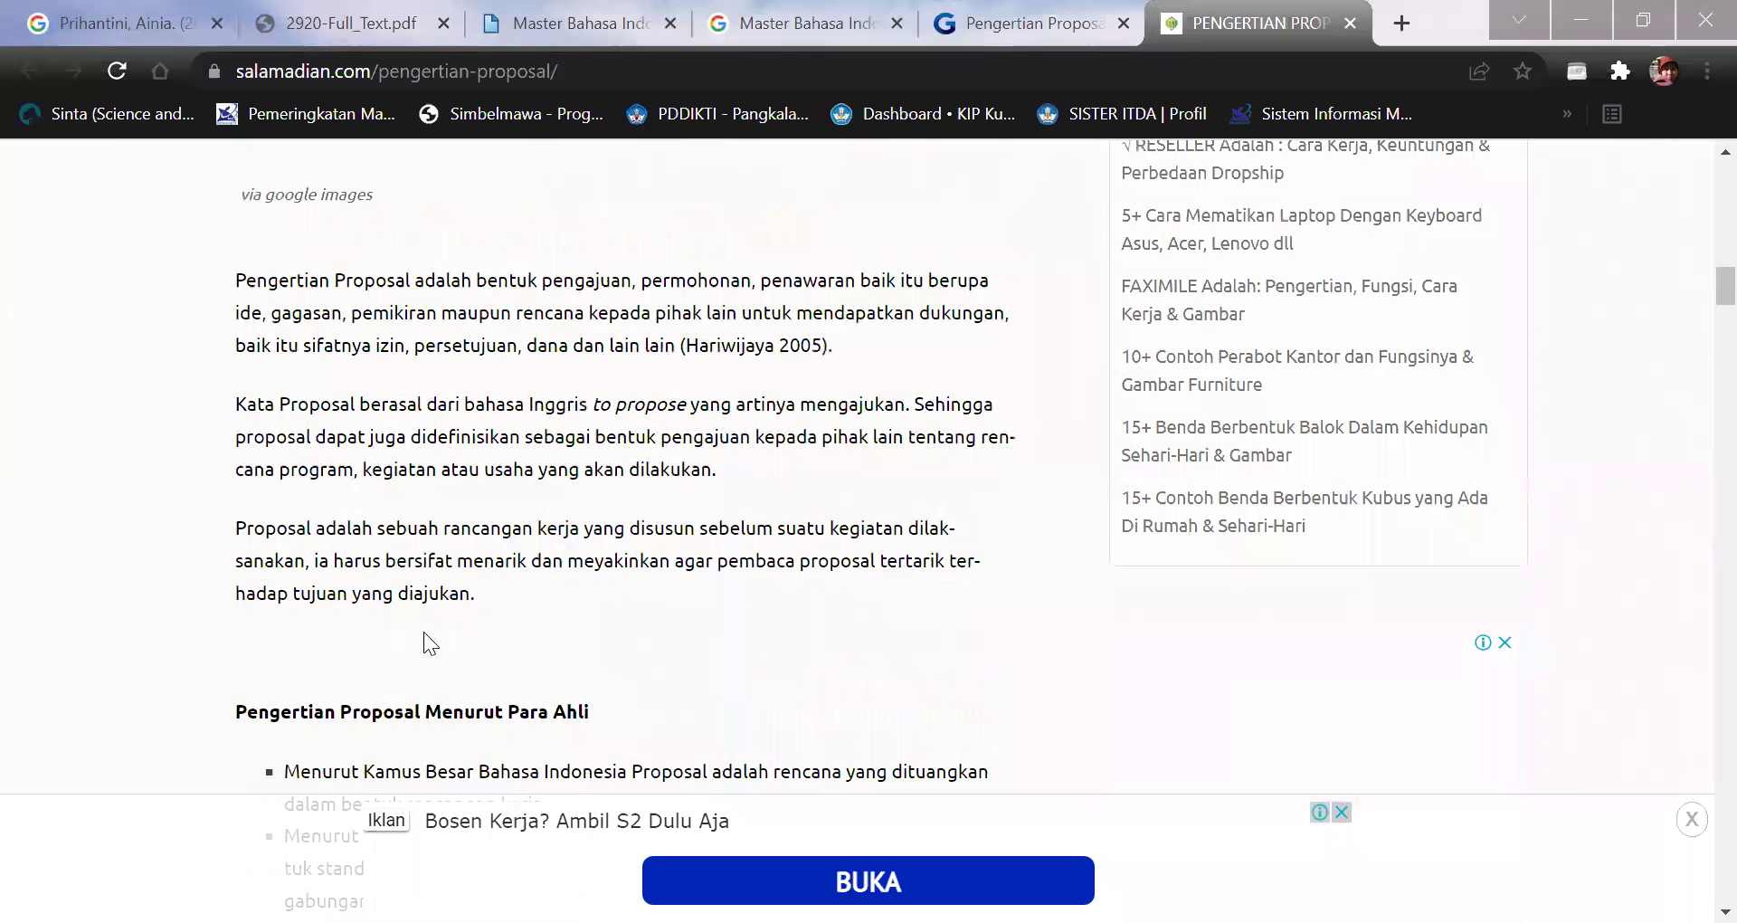
scroll(426, 641, up, 4)
scroll(427, 633, up, 10)
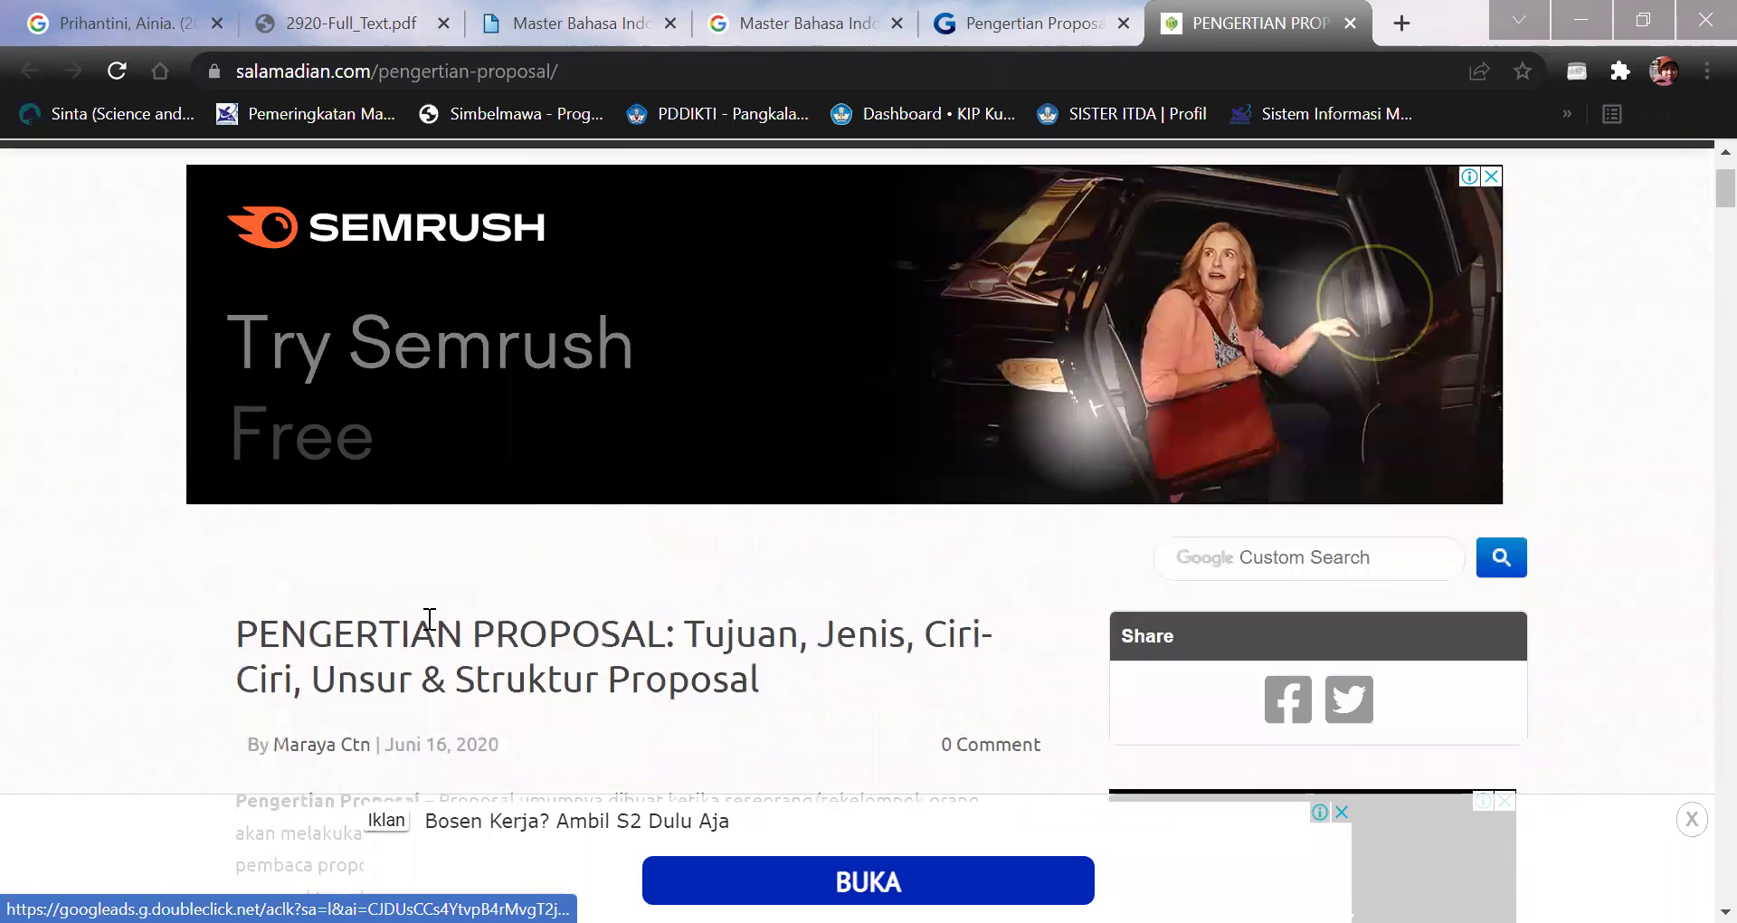
scroll(429, 619, down, 3)
scroll(427, 619, down, 3)
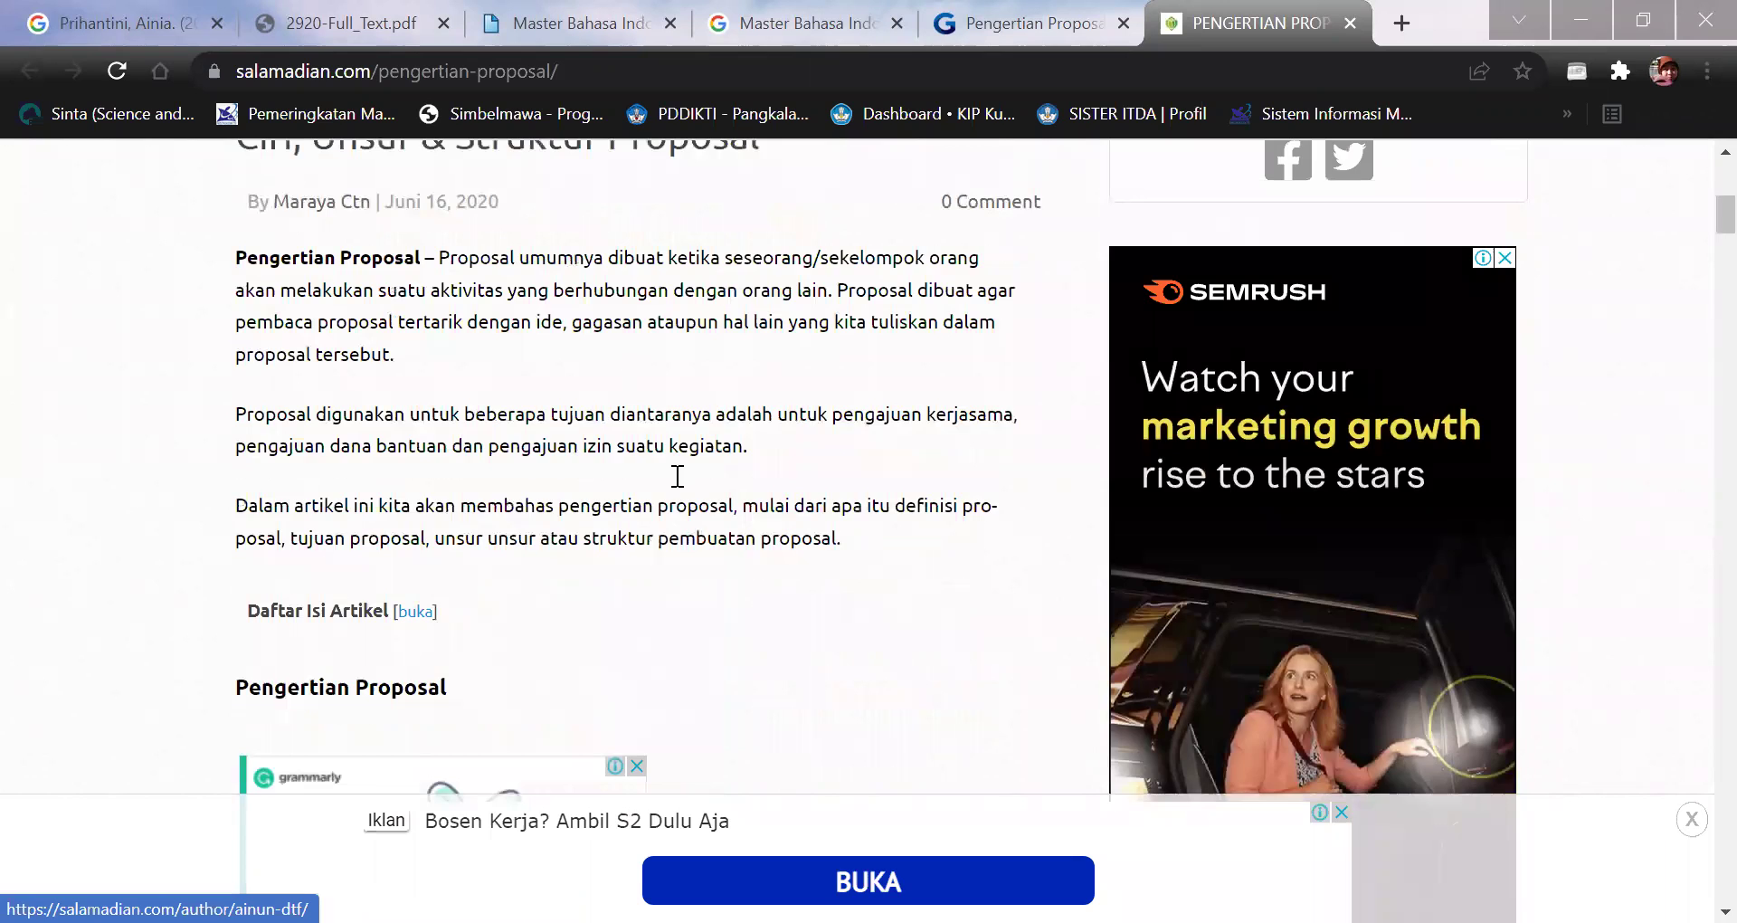
Examine the expert definitions under "Pengertian Proposal Menurut Para Ahli" and the sources they name.
scroll(677, 476, down, 5)
scroll(506, 543, down, 5)
drag(363, 232, 570, 268)
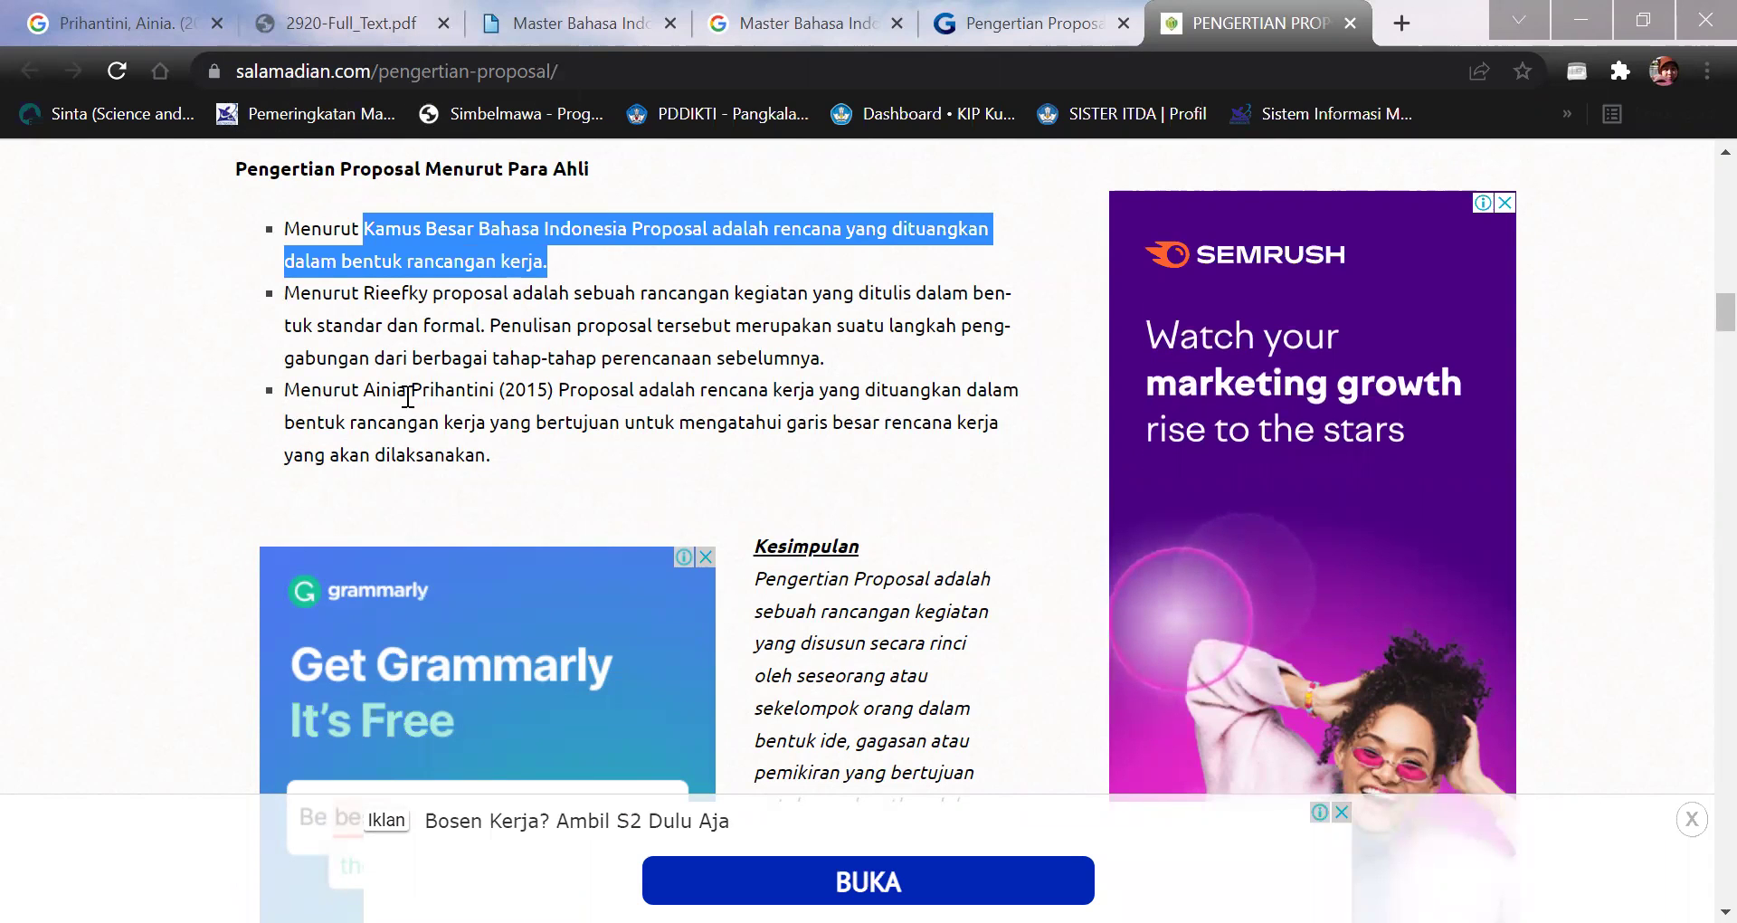
drag(342, 391, 501, 451)
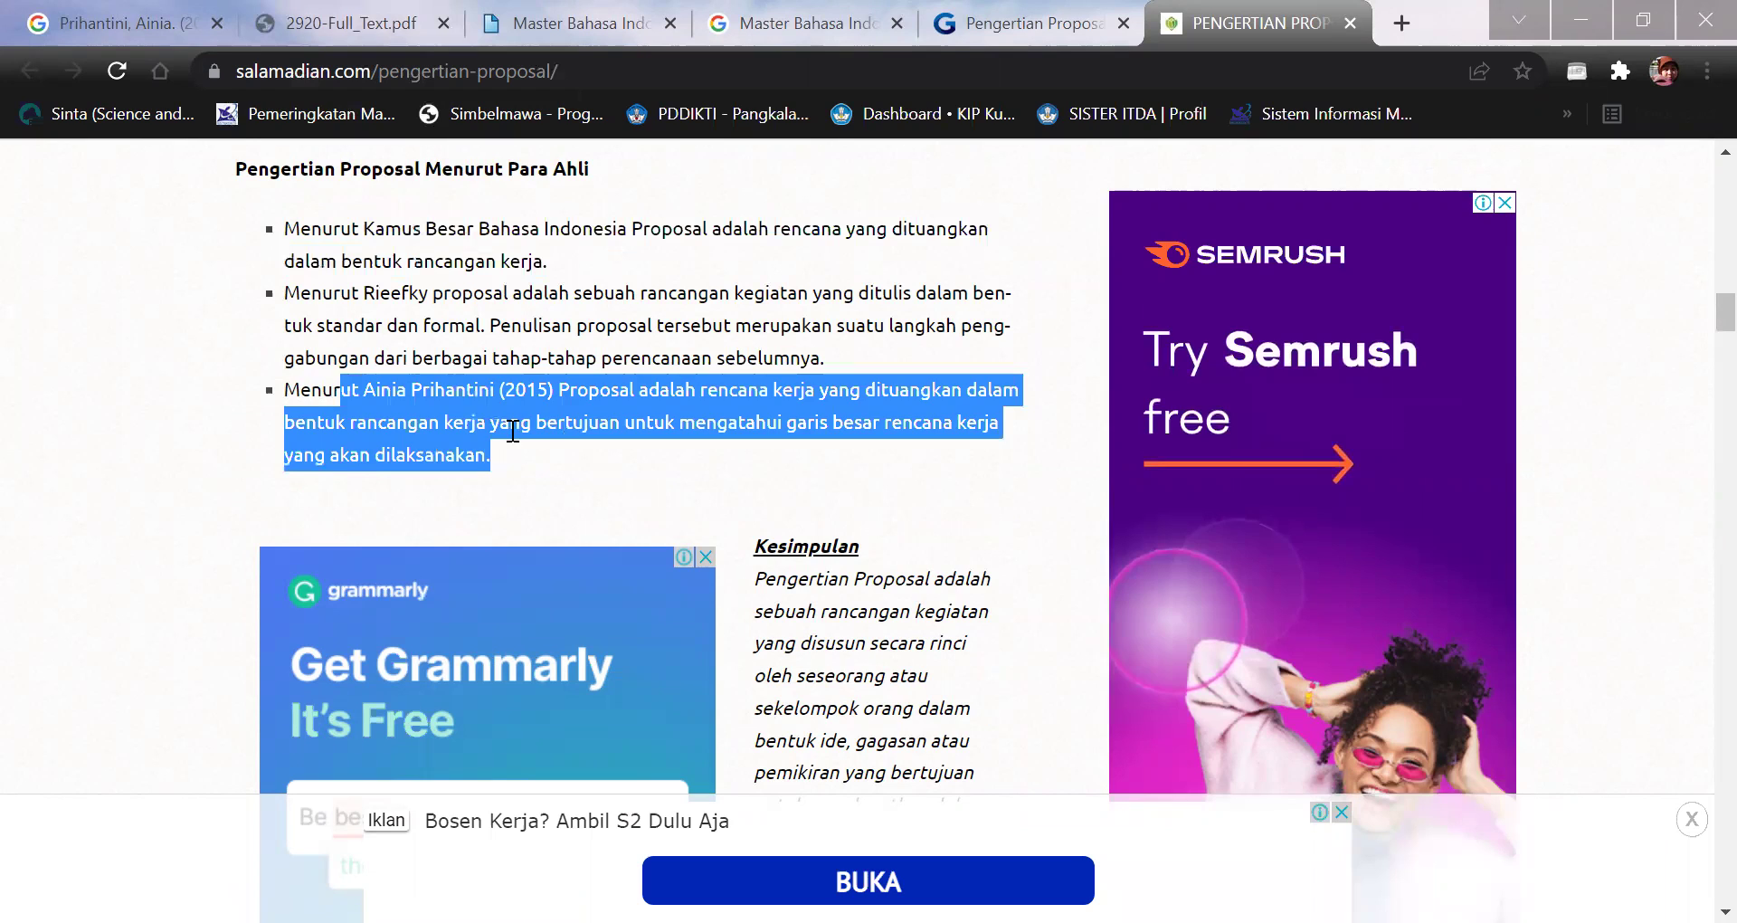
click(469, 395)
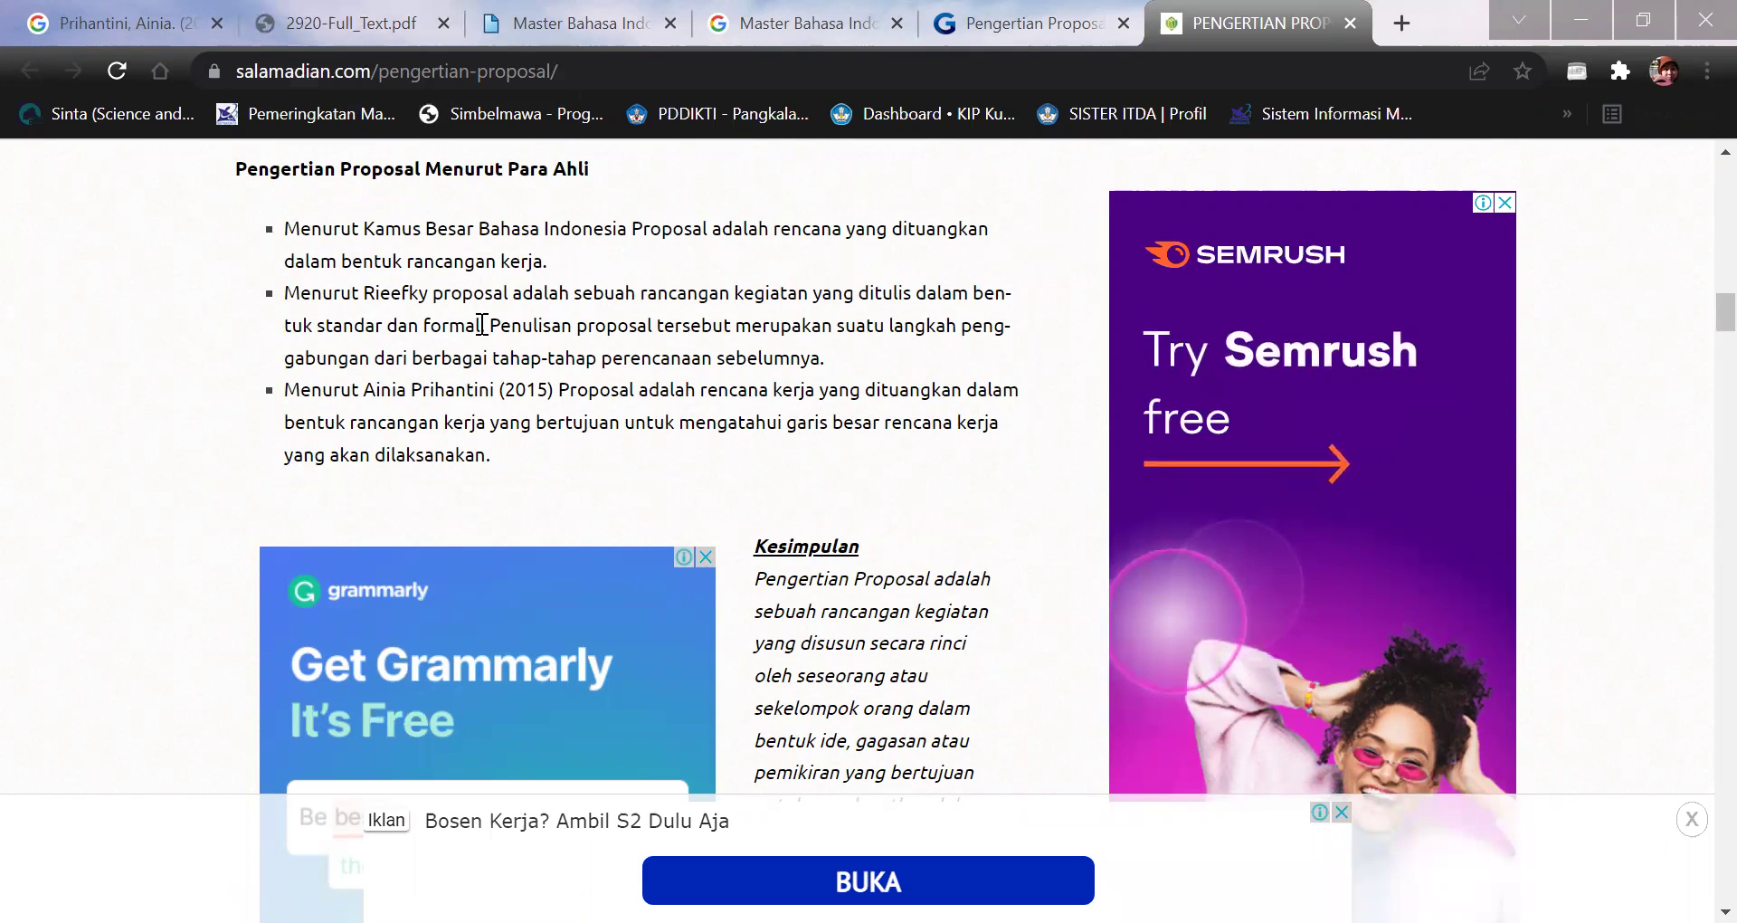
drag(364, 294, 440, 306)
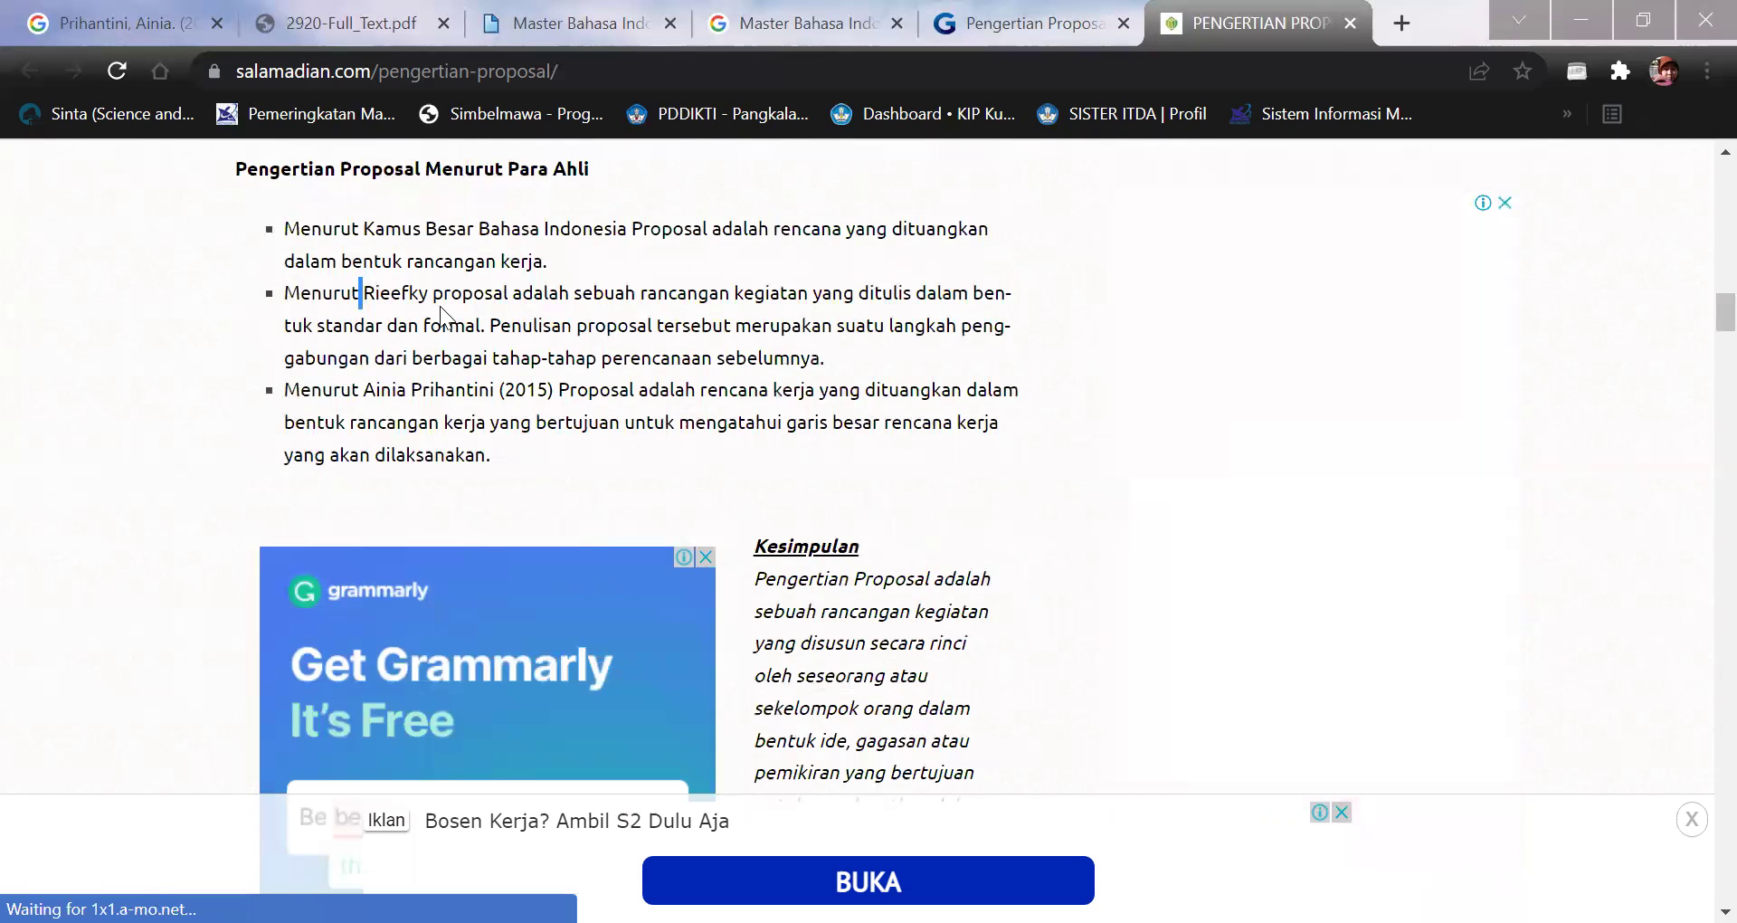
click(497, 390)
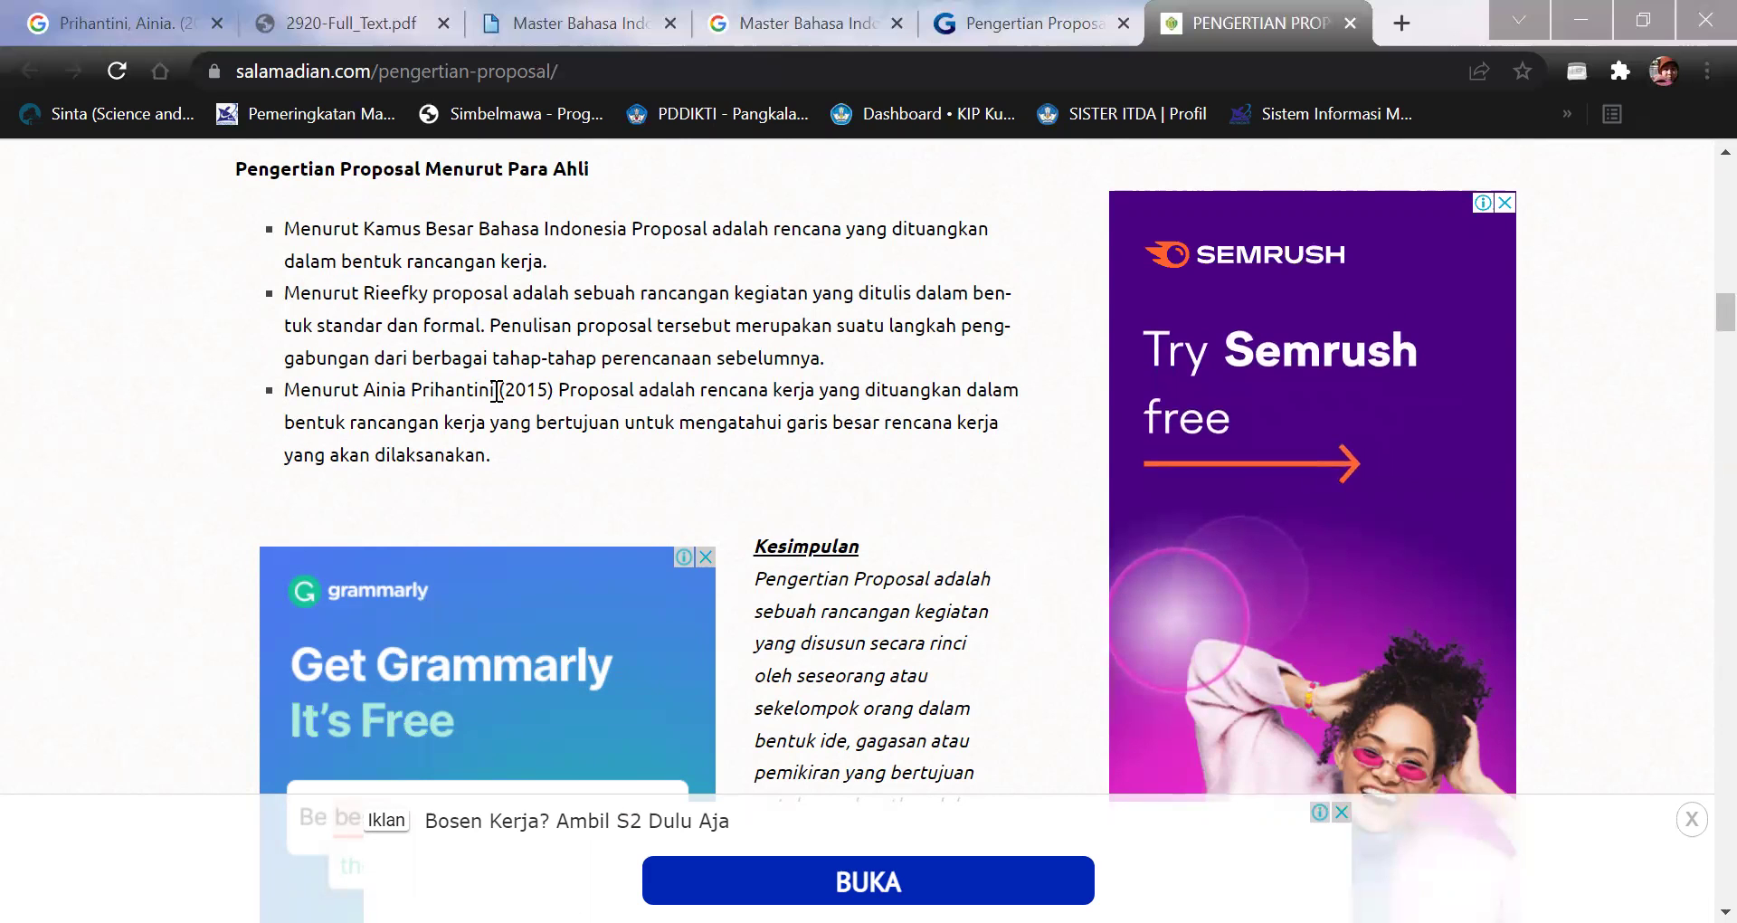
Return to the article's beginning and highlight the opening "Pengertian Proposal" paragraph's text.
scroll(606, 362, up, 3)
scroll(636, 452, up, 12)
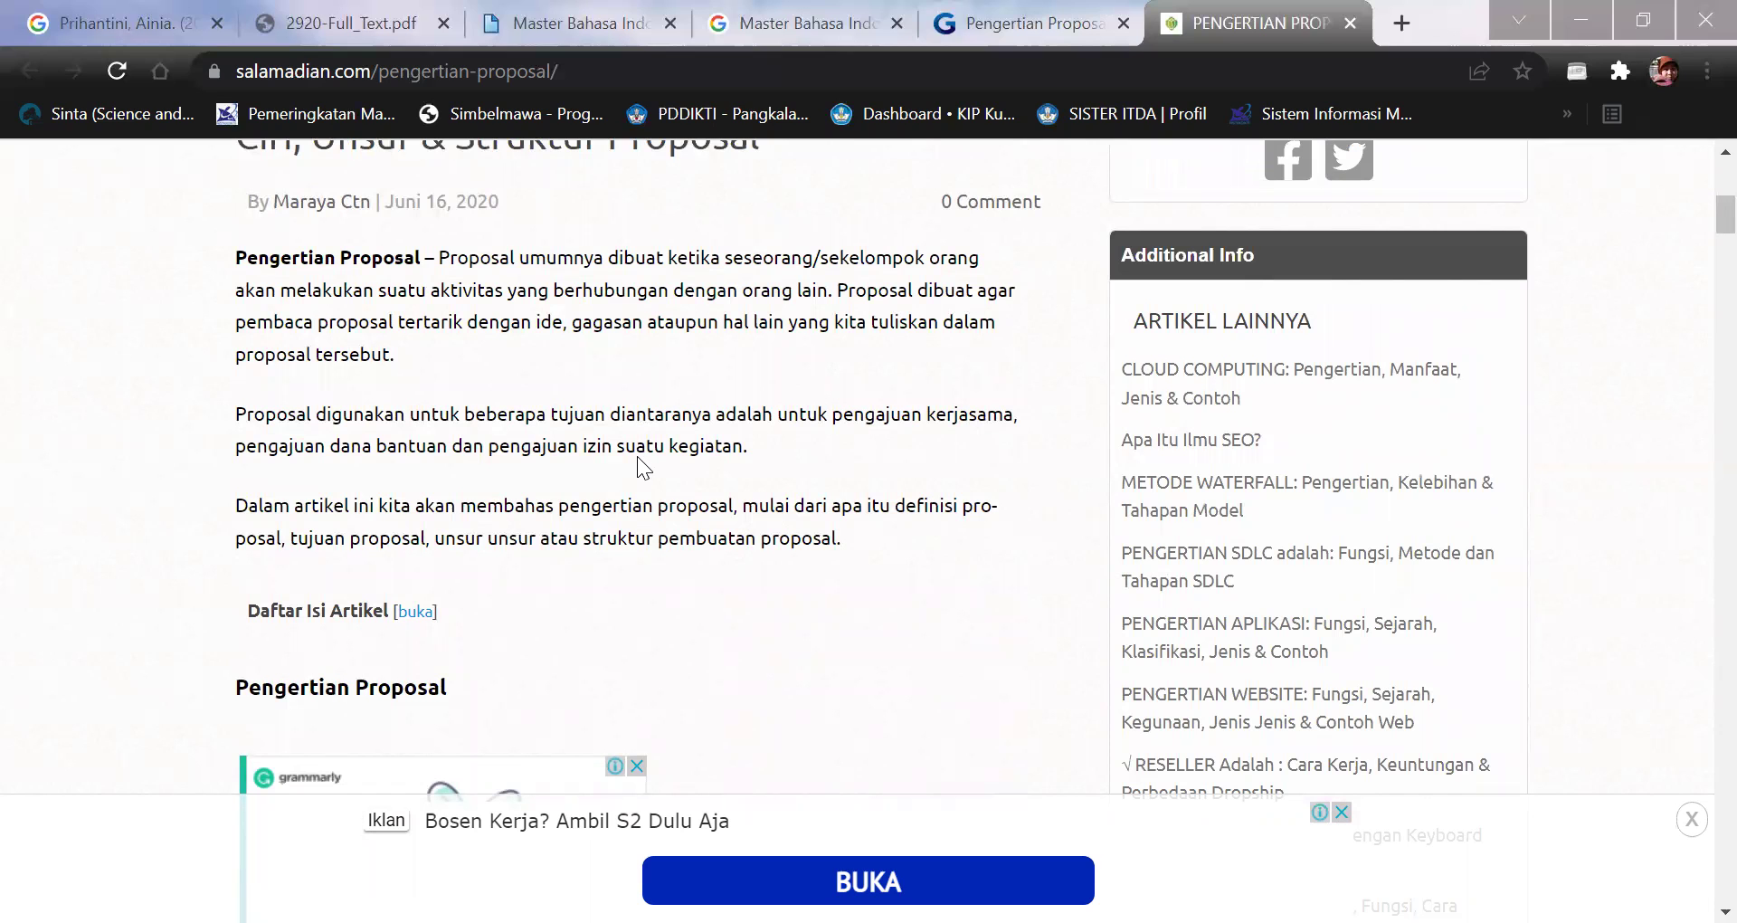
scroll(358, 422, up, 1)
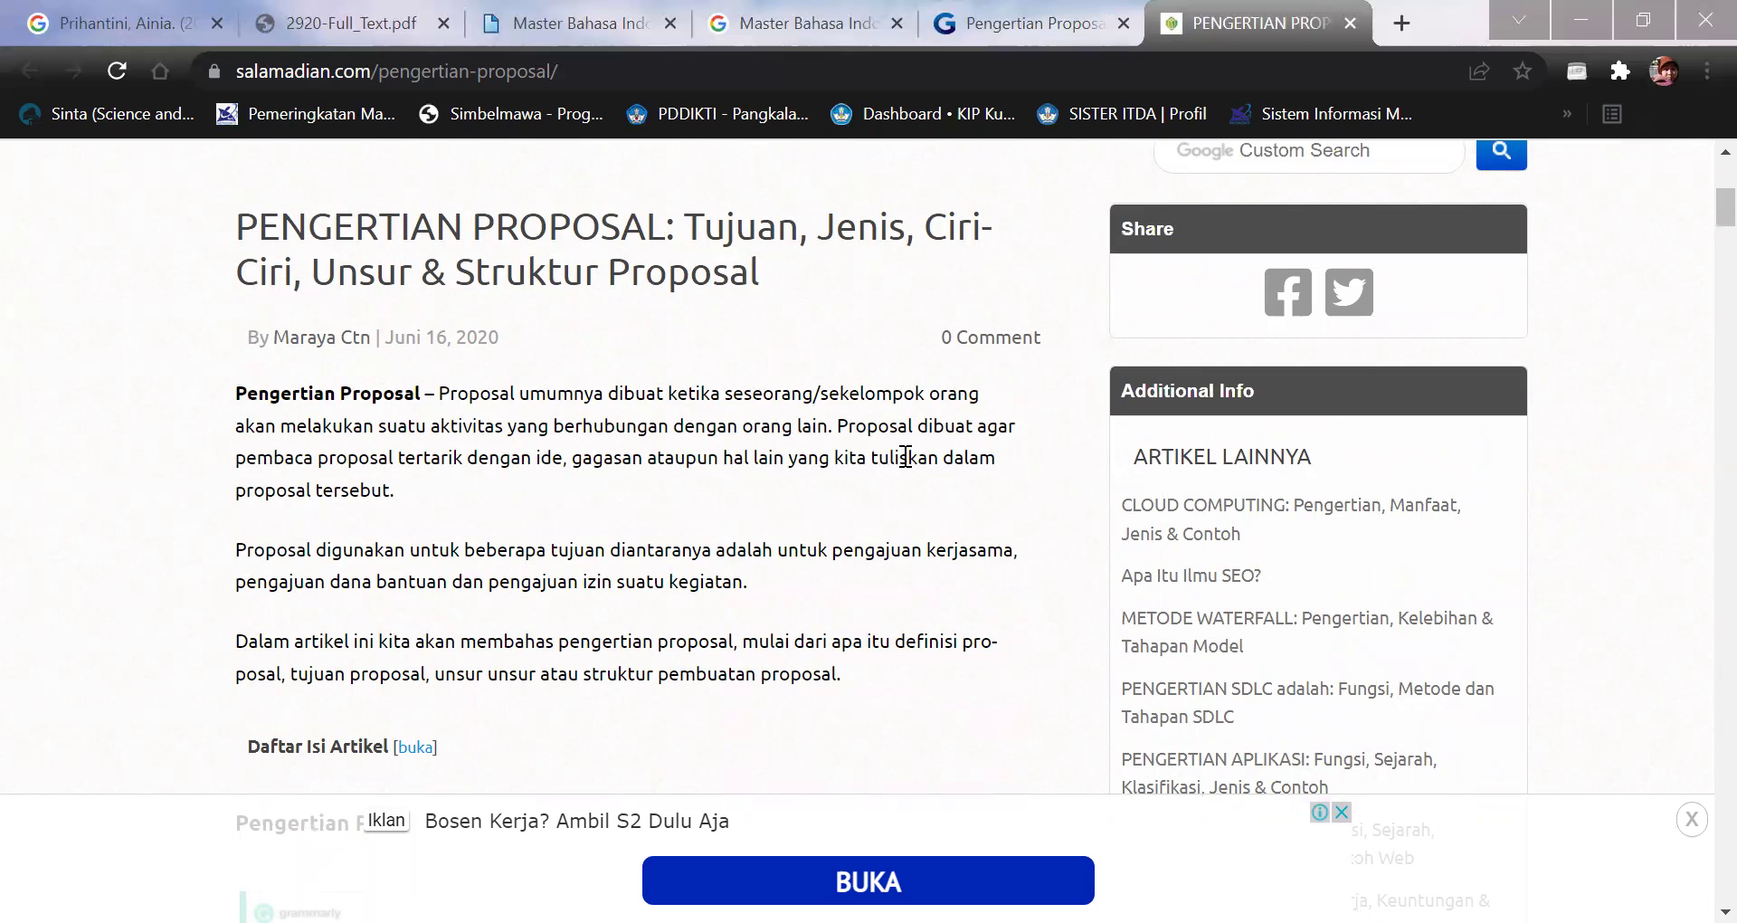
drag(441, 387, 854, 489)
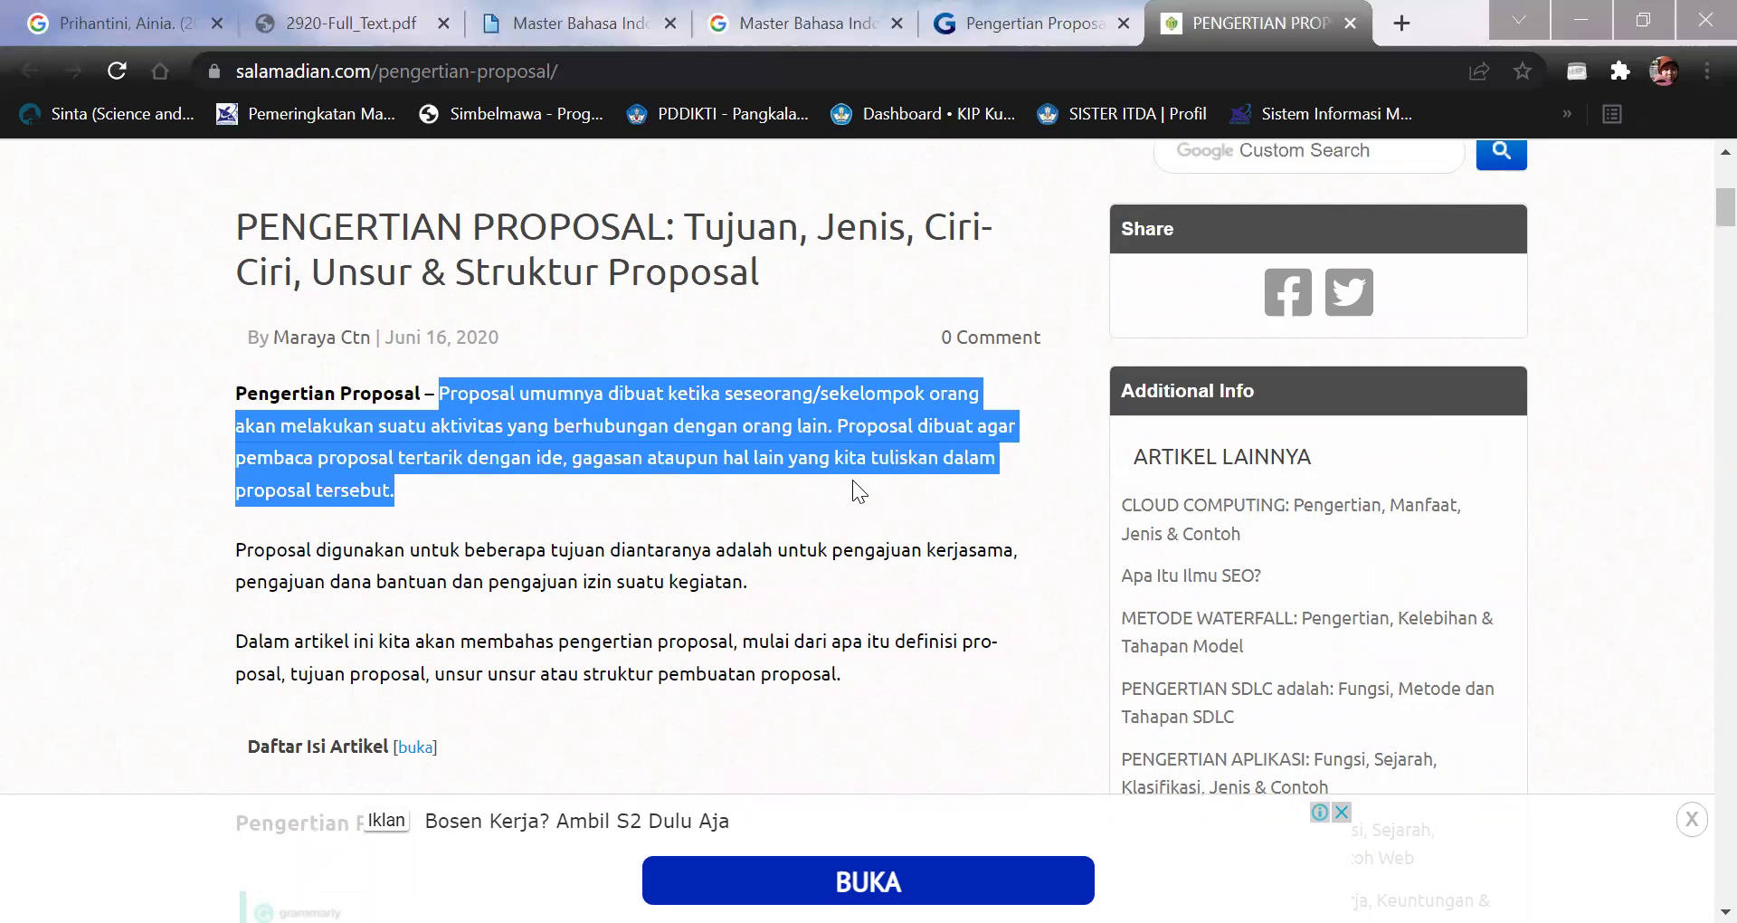